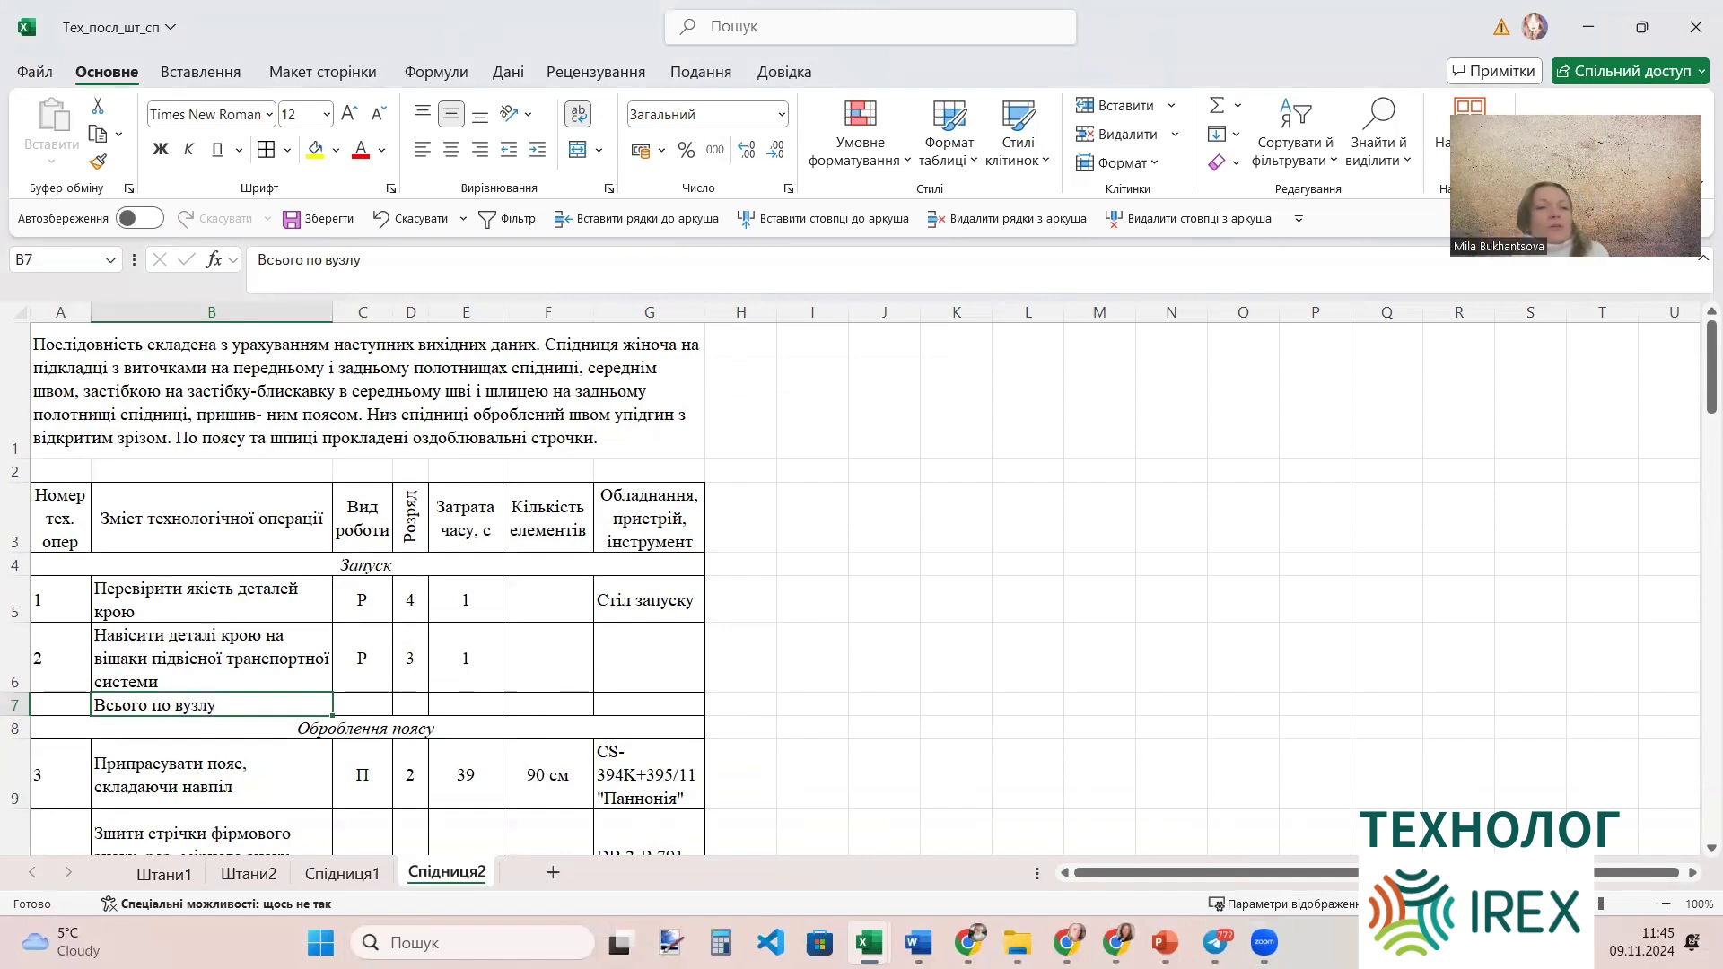
# Total the time values E5:E6 of the "Запуск" section with AutoSum in cell E7.
pyautogui.moveTo(1016, 942)
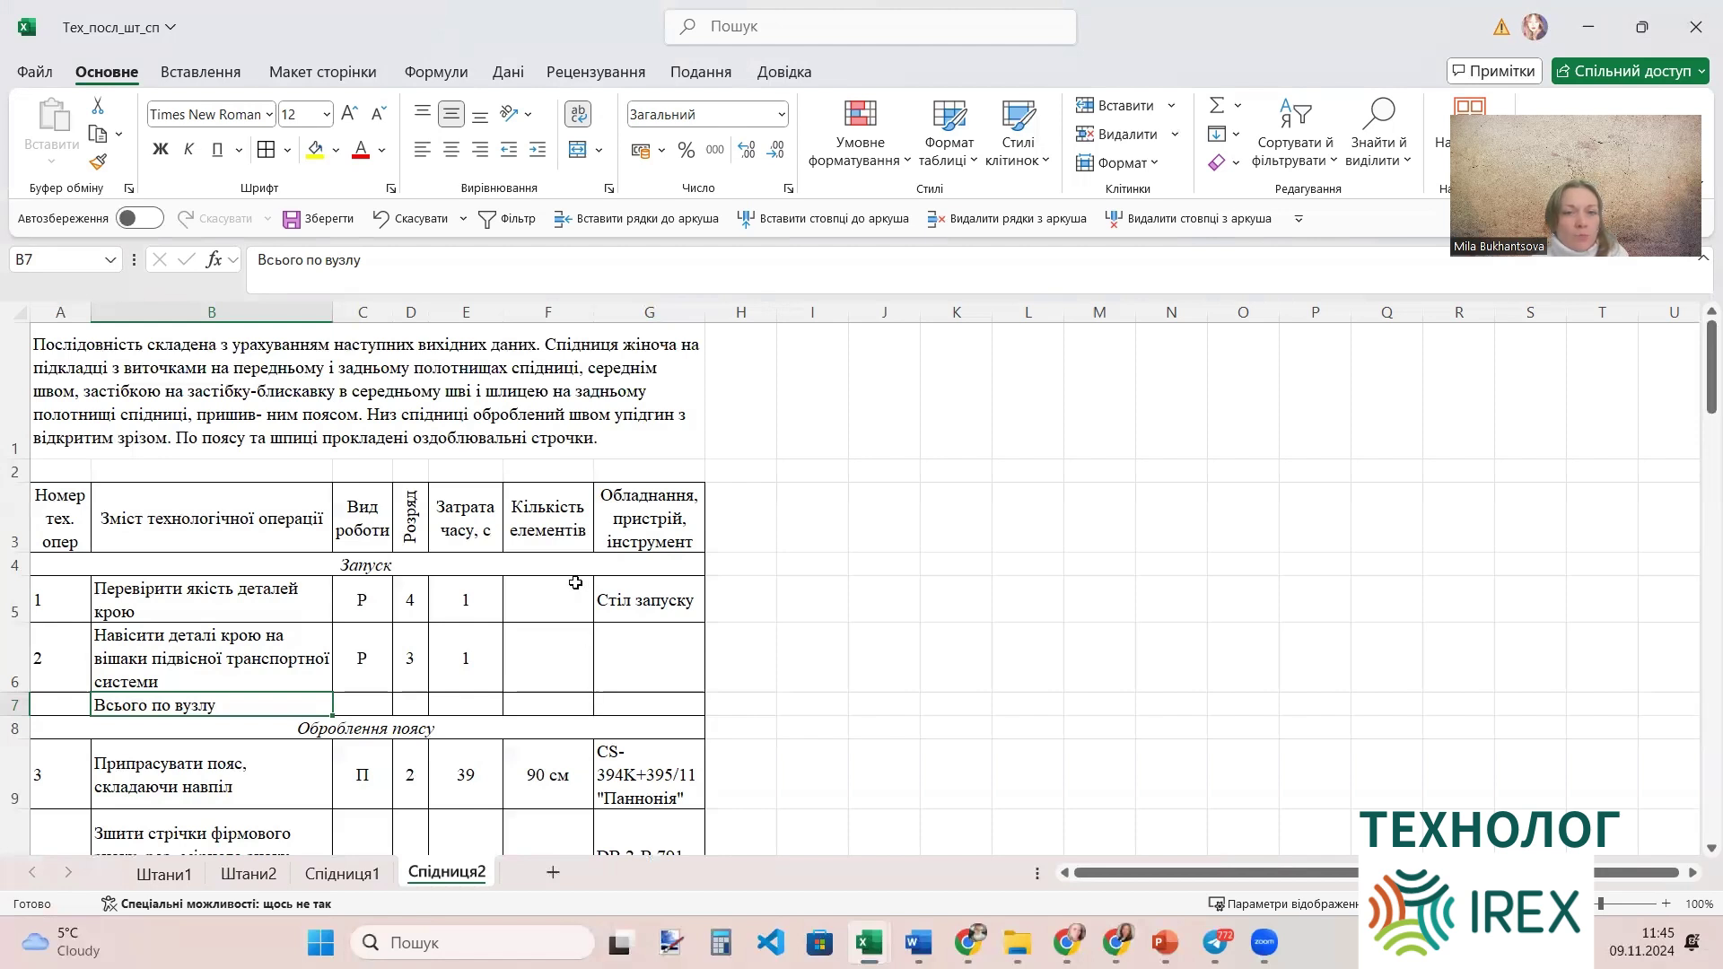
pyautogui.click(476, 697)
pyautogui.click(493, 618)
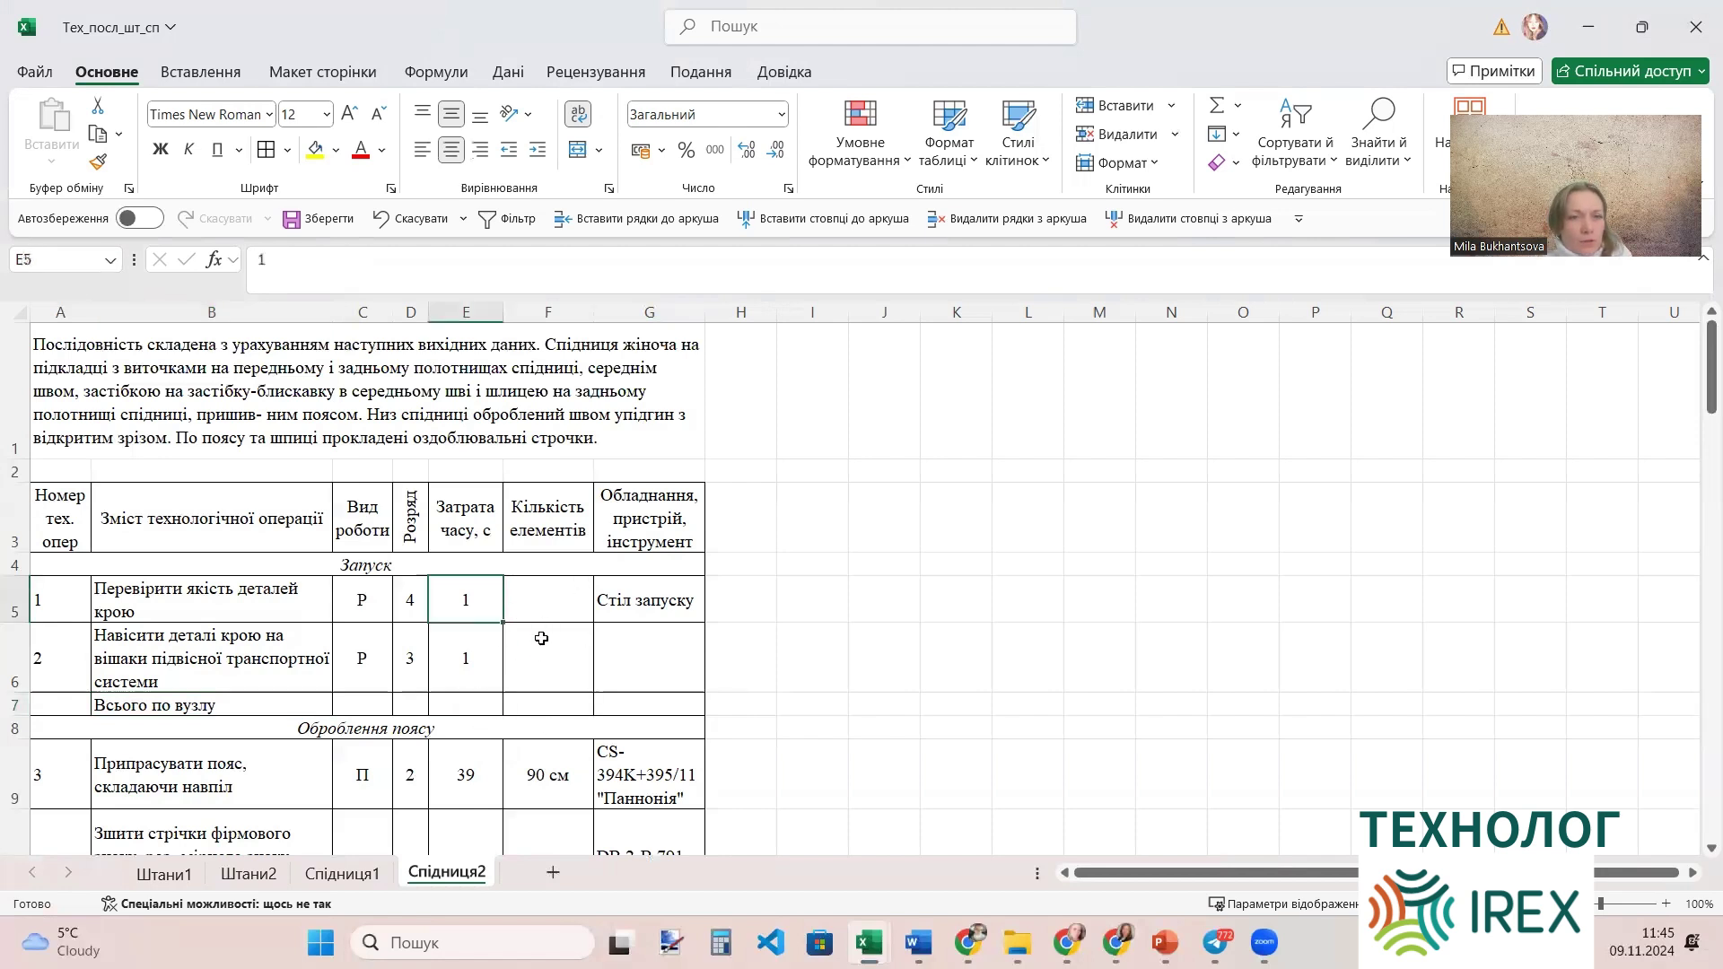
pyautogui.scroll(-2, 484, 664)
pyautogui.scroll(2, 478, 698)
pyautogui.click(478, 699)
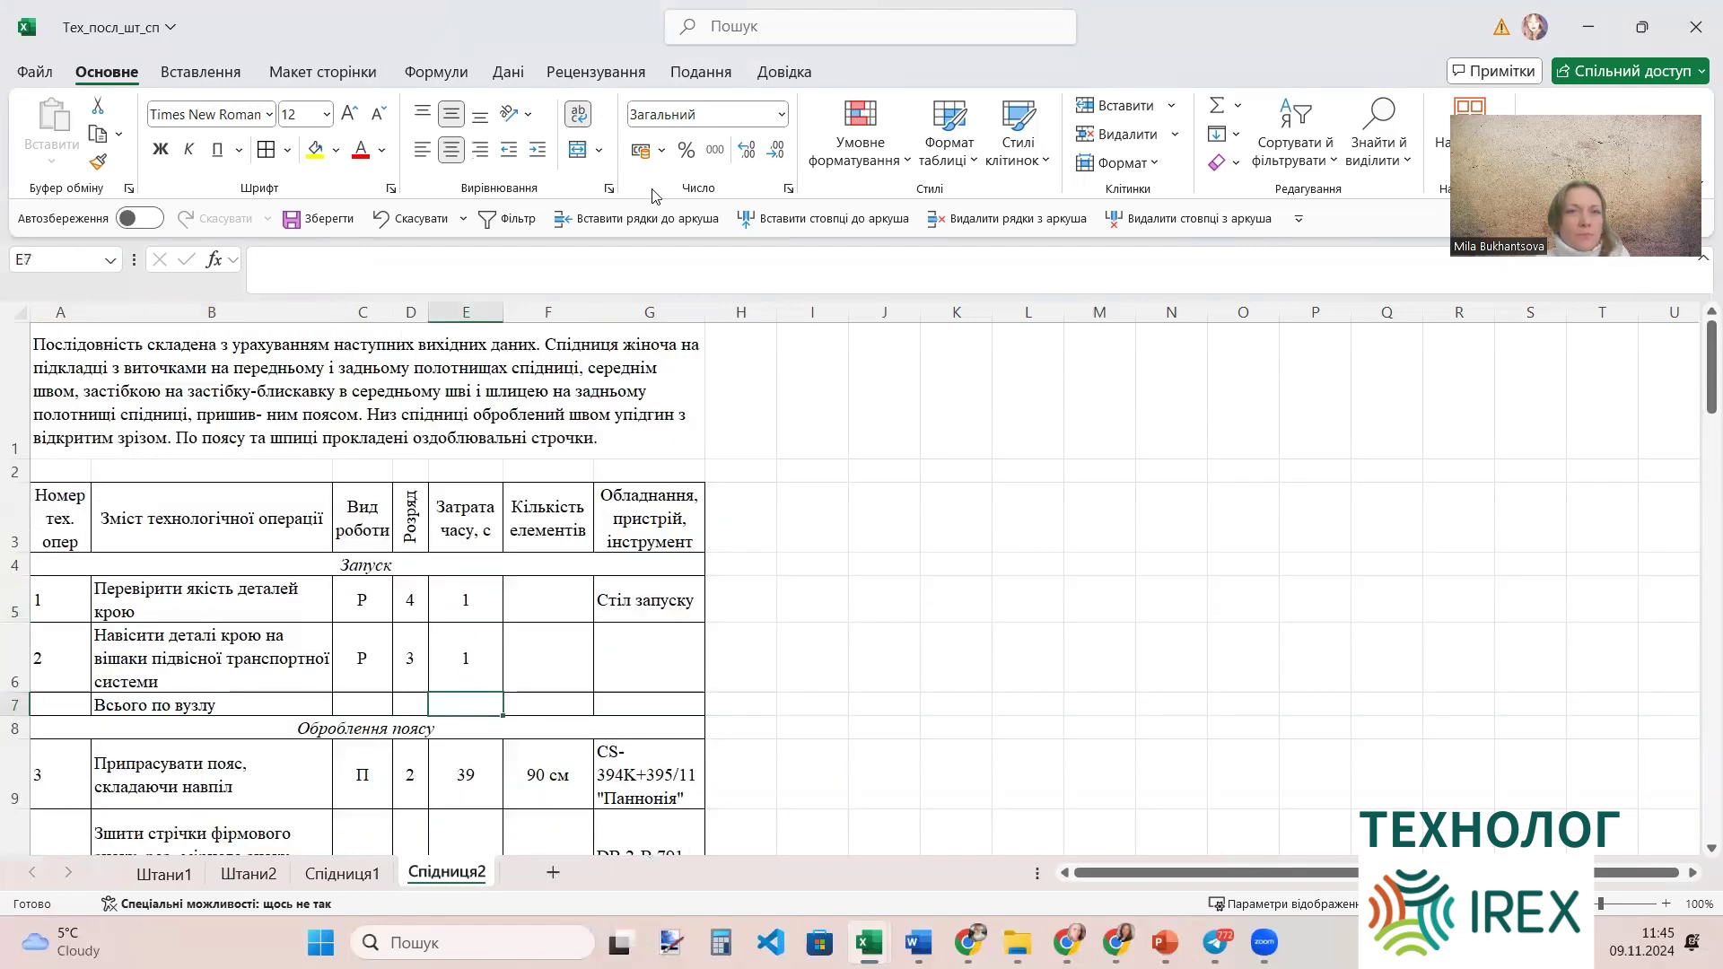
pyautogui.click(1217, 109)
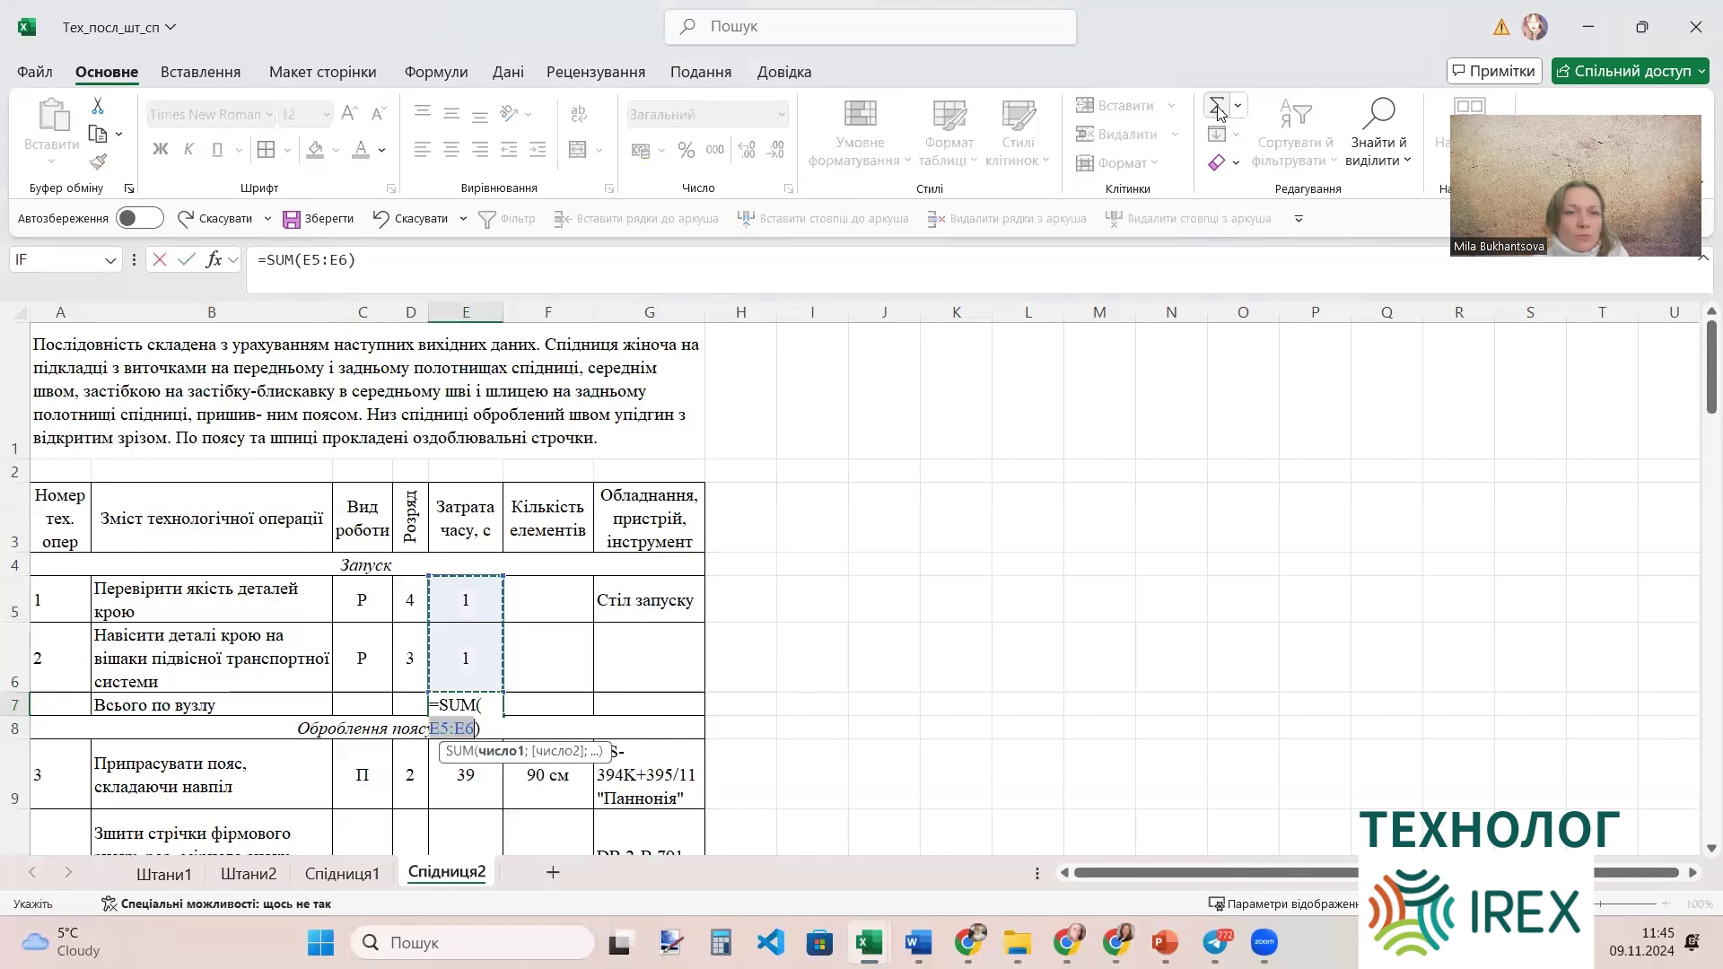
pyautogui.press('Return')
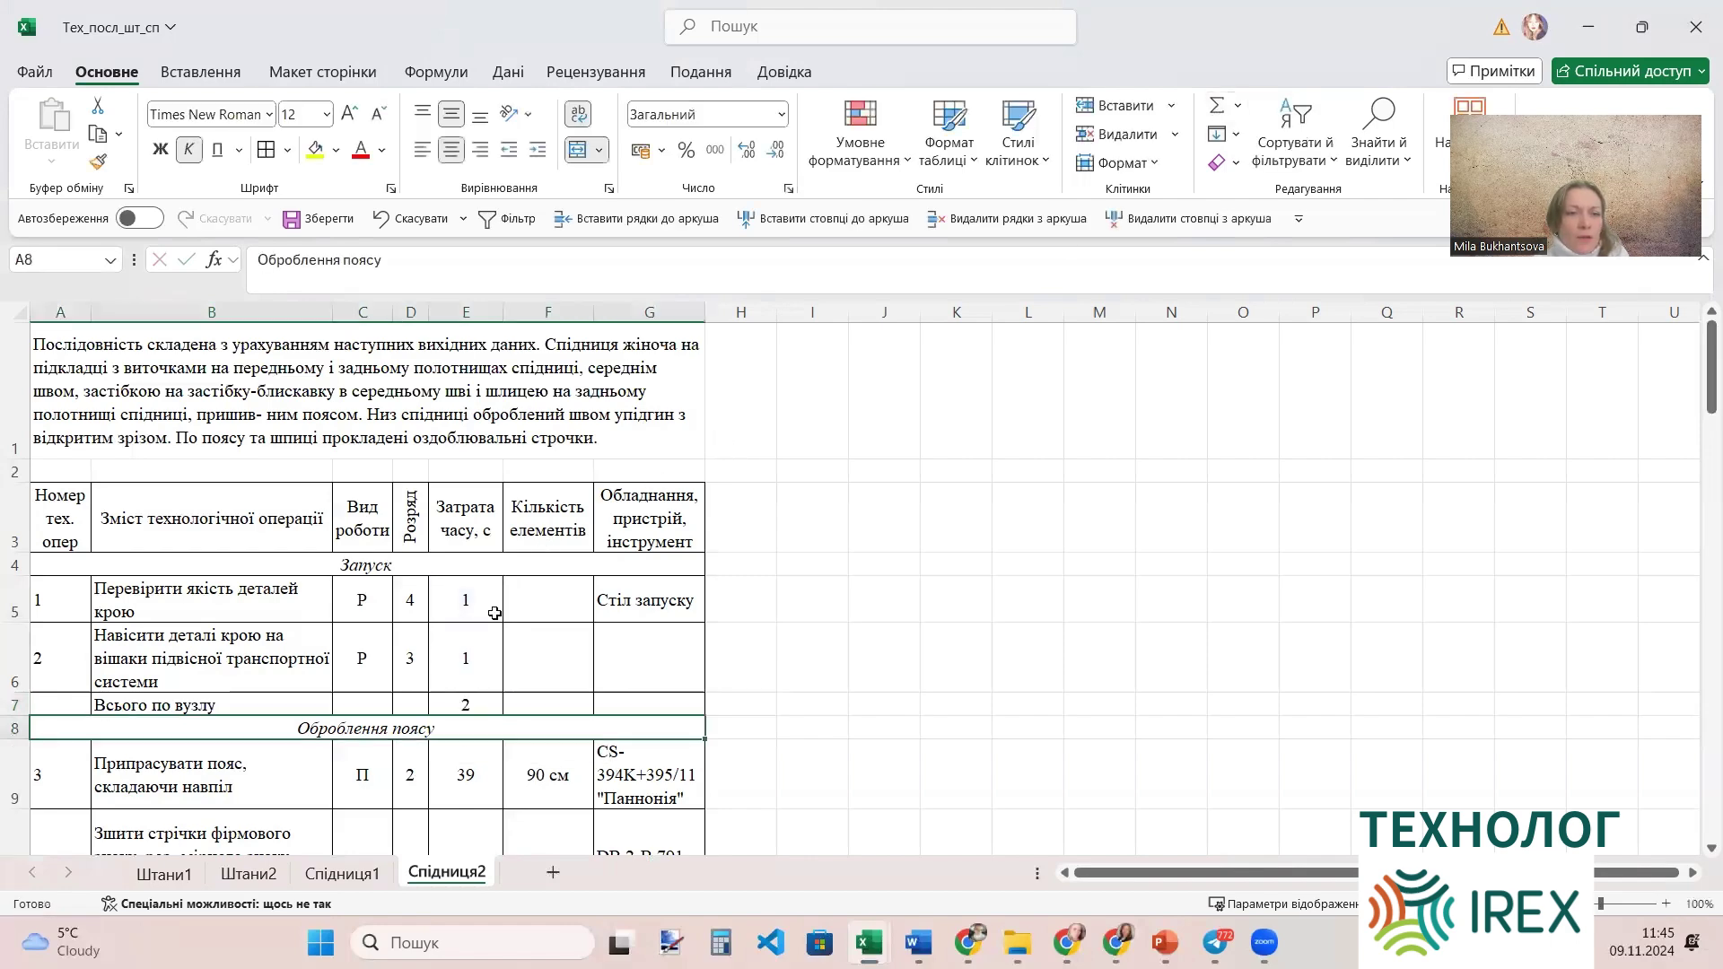
# Total the time values E9:E11 of the "Оброблення поясу" section with AutoSum in cell E12.
pyautogui.scroll(-2, 495, 613)
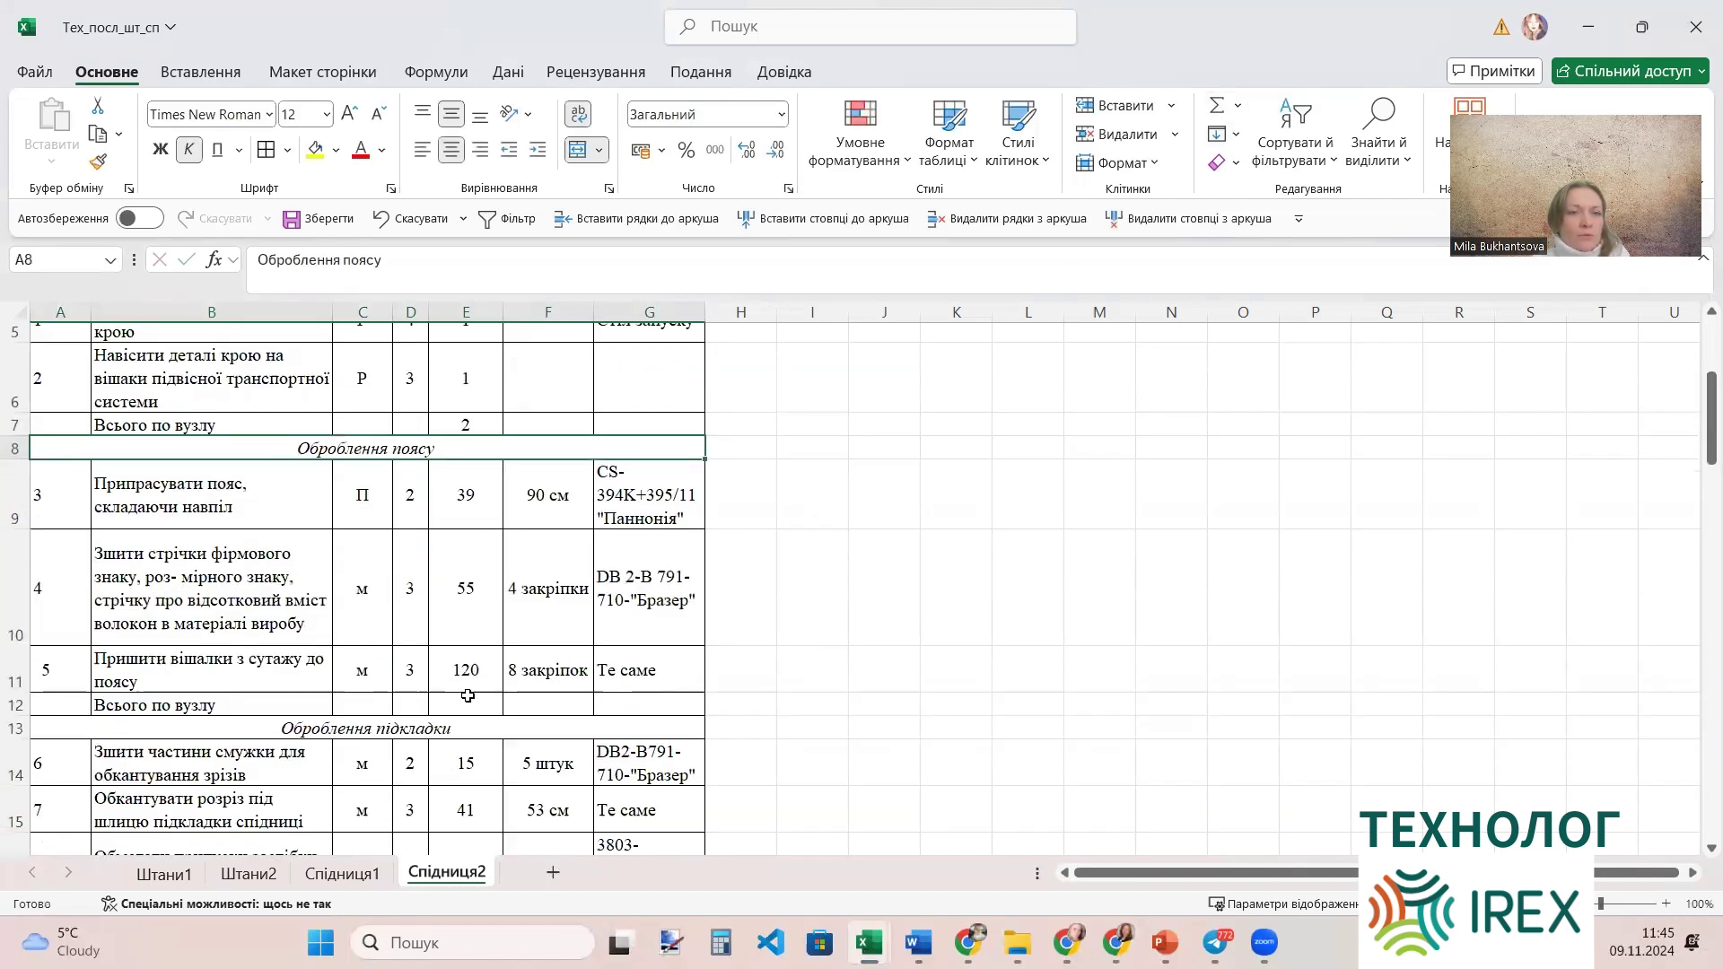
pyautogui.click(464, 705)
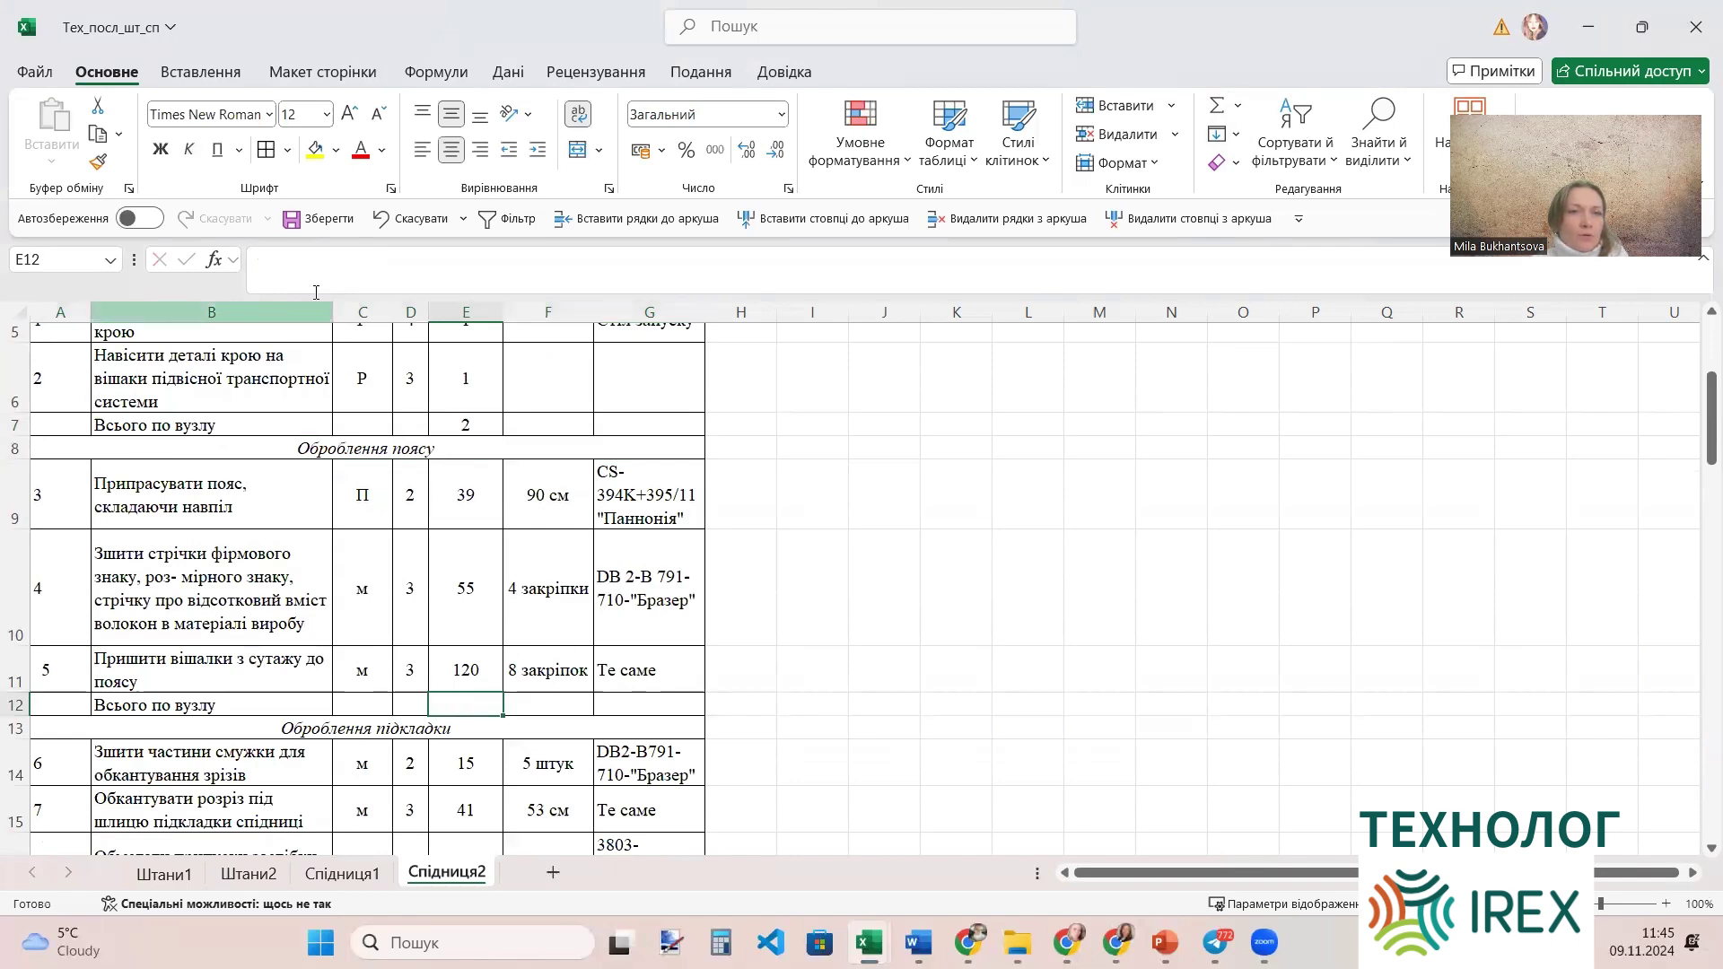
pyautogui.click(1217, 107)
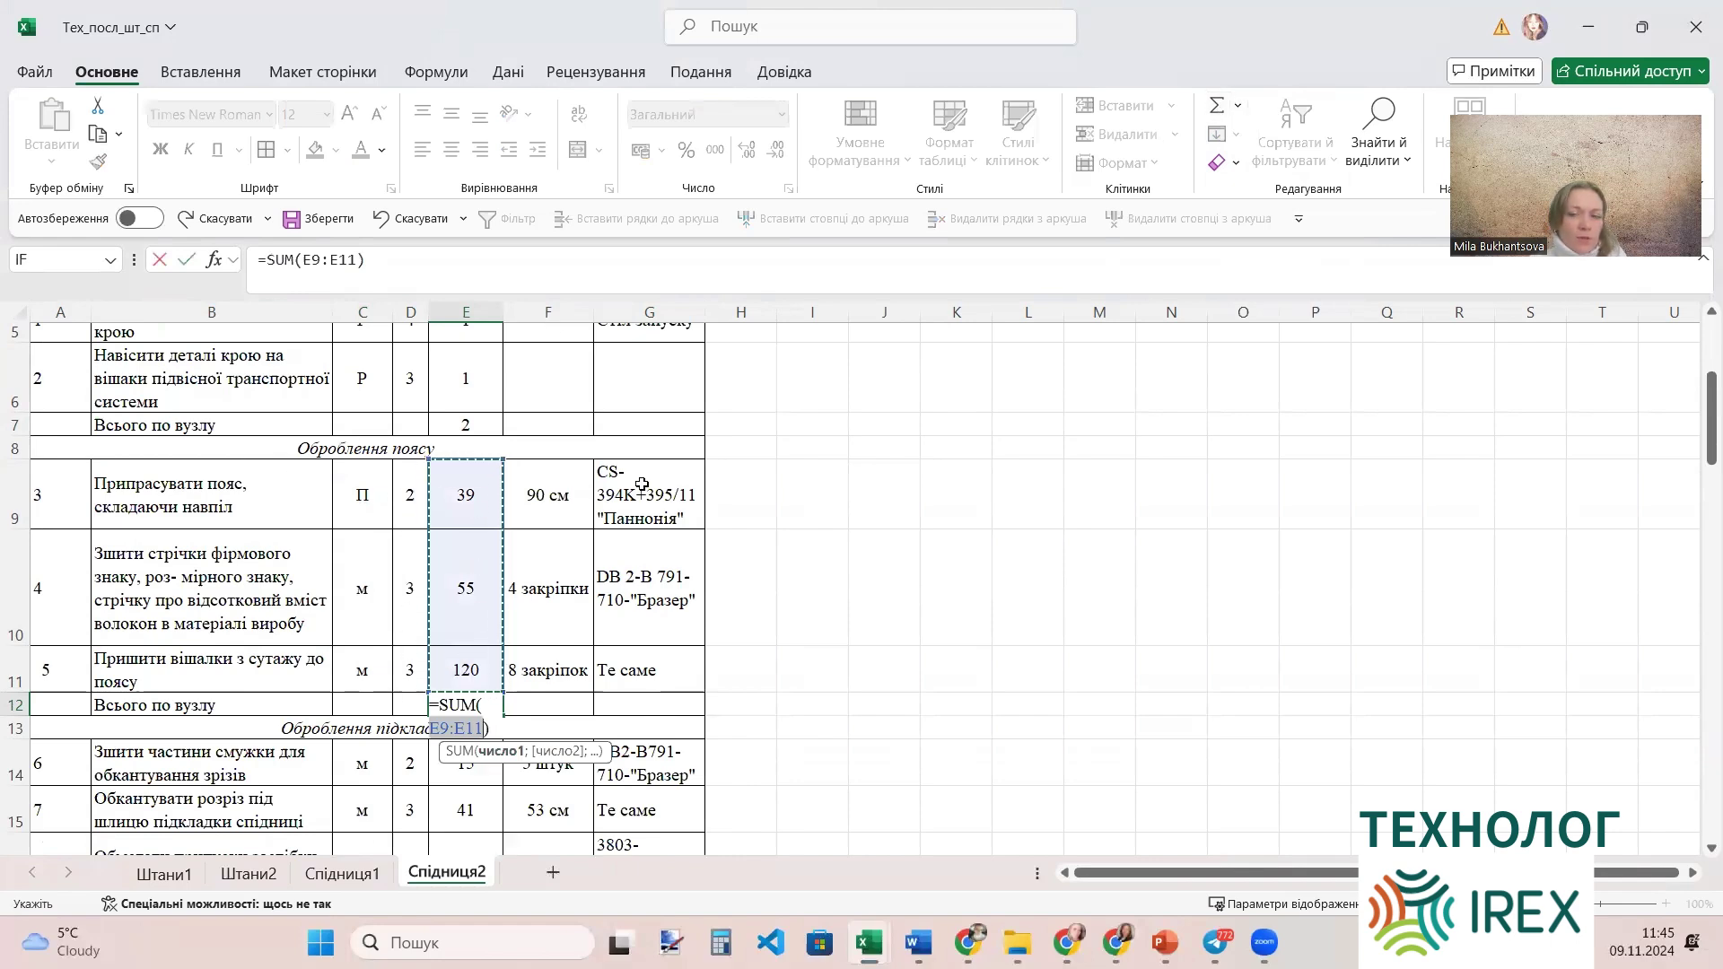
pyautogui.press('Return')
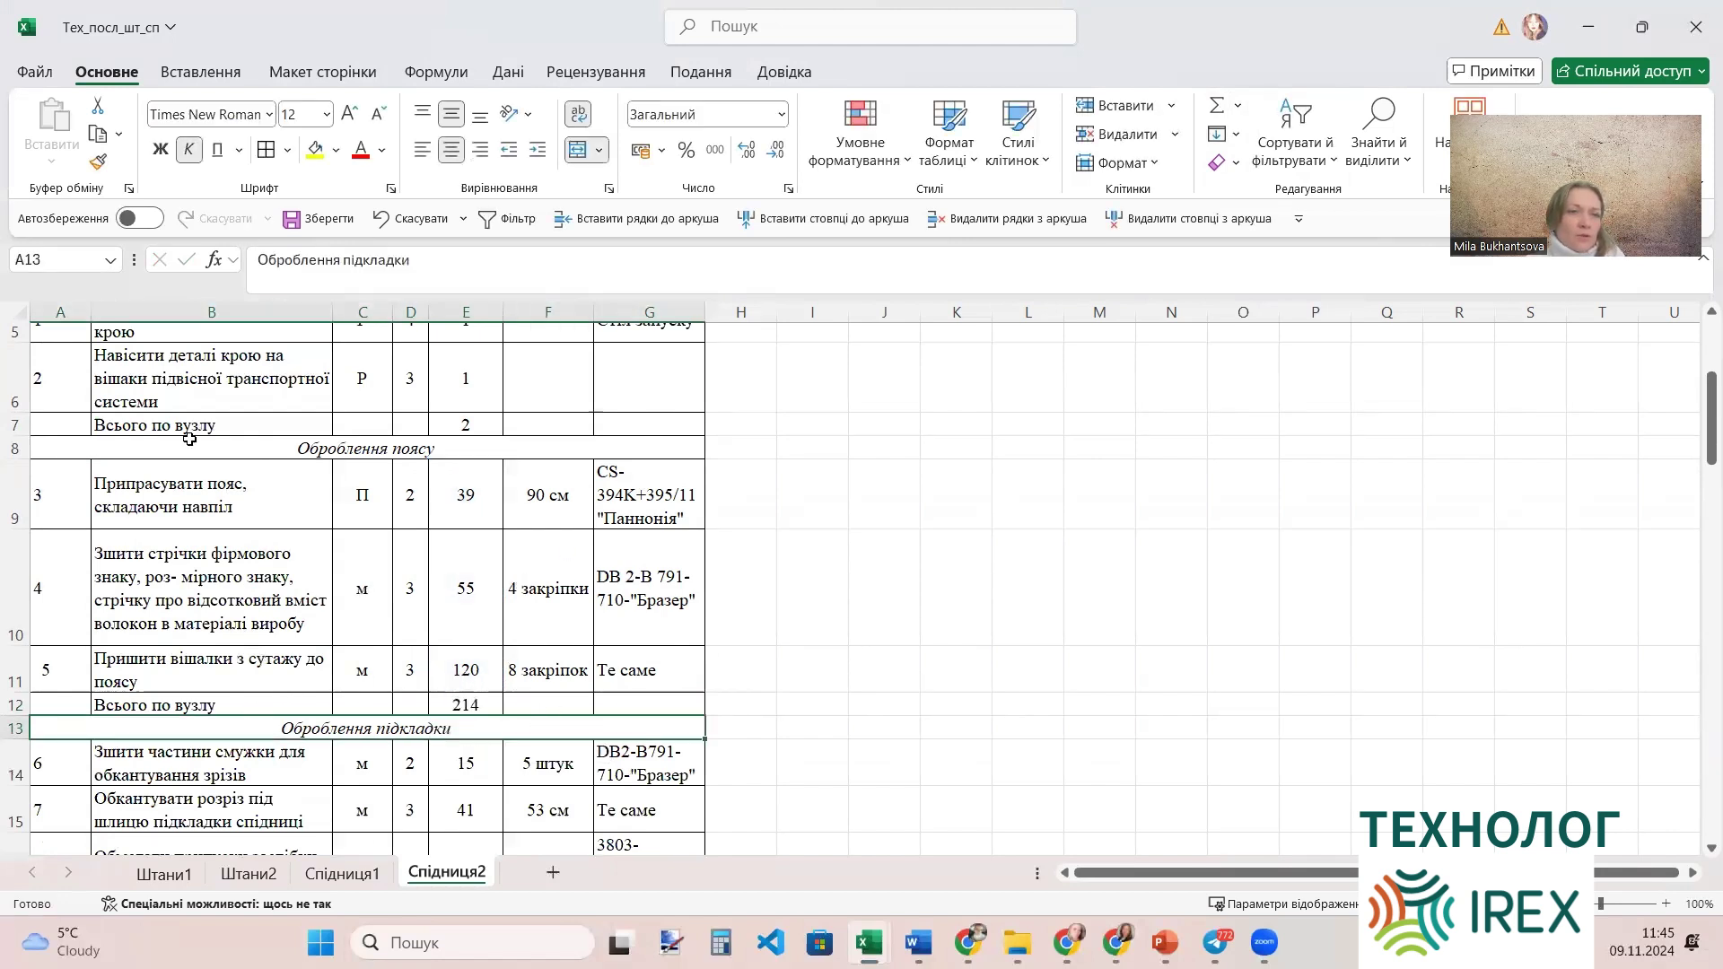
# Make the "Всього по вузлу" subtotal cells B7:E7 and B12:E12 bold.
pyautogui.moveTo(195, 423); pyautogui.dragTo(469, 420)
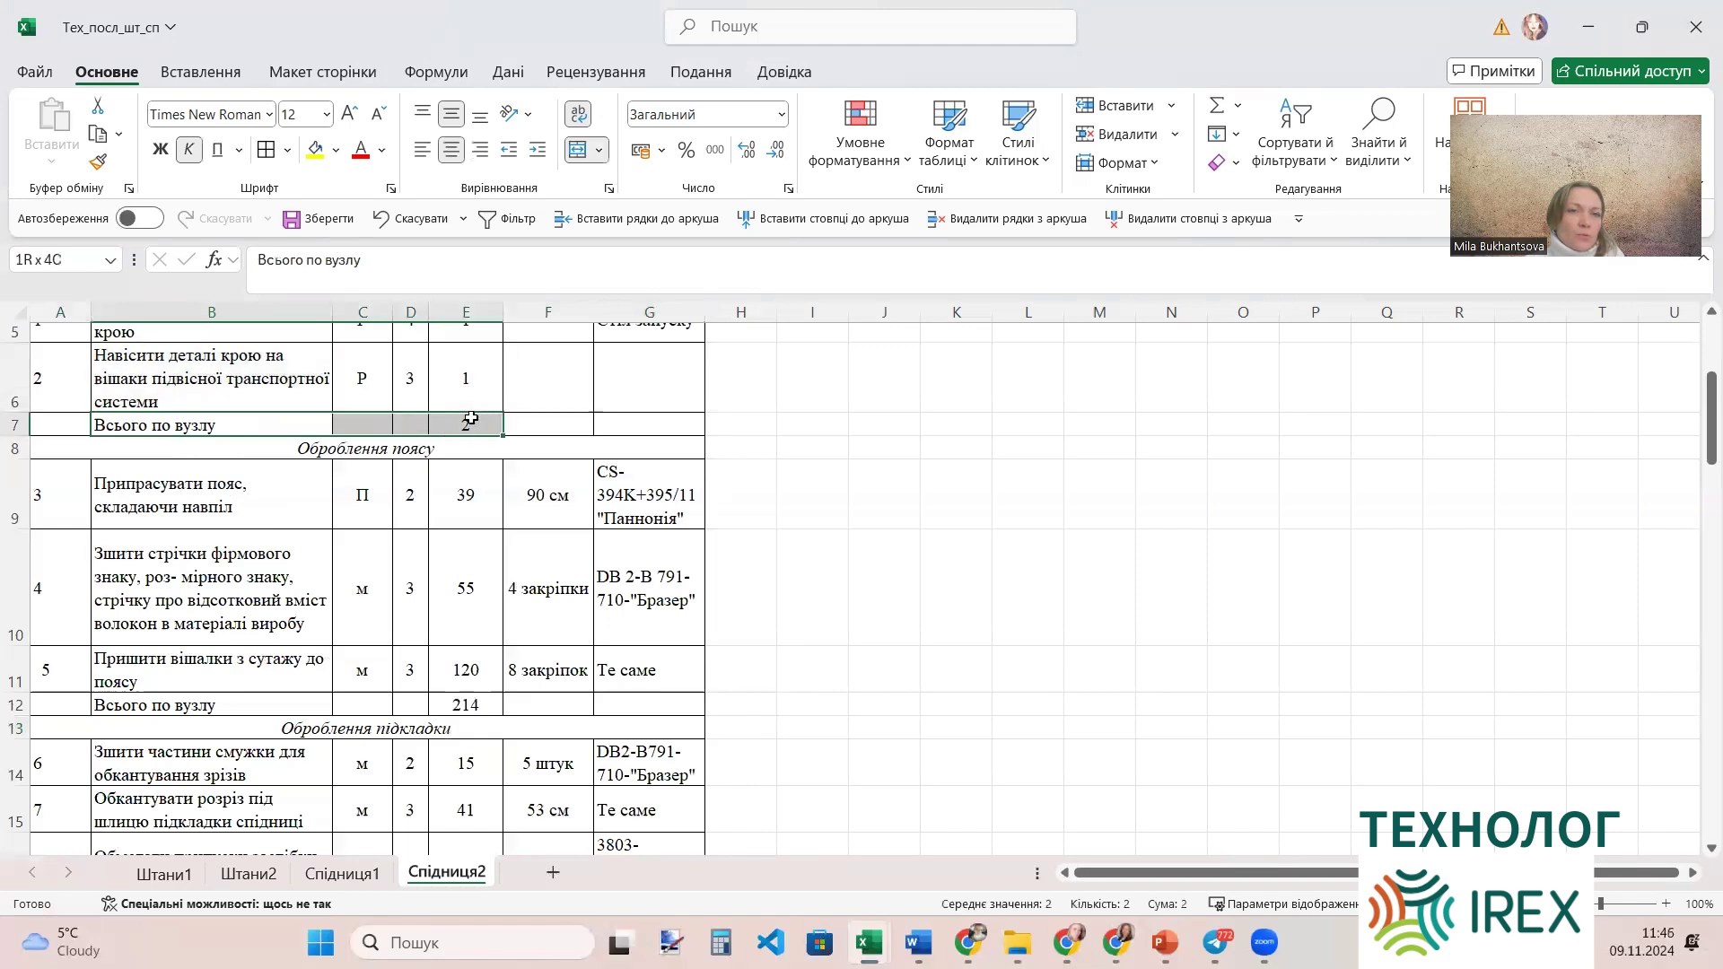
pyautogui.click(161, 149)
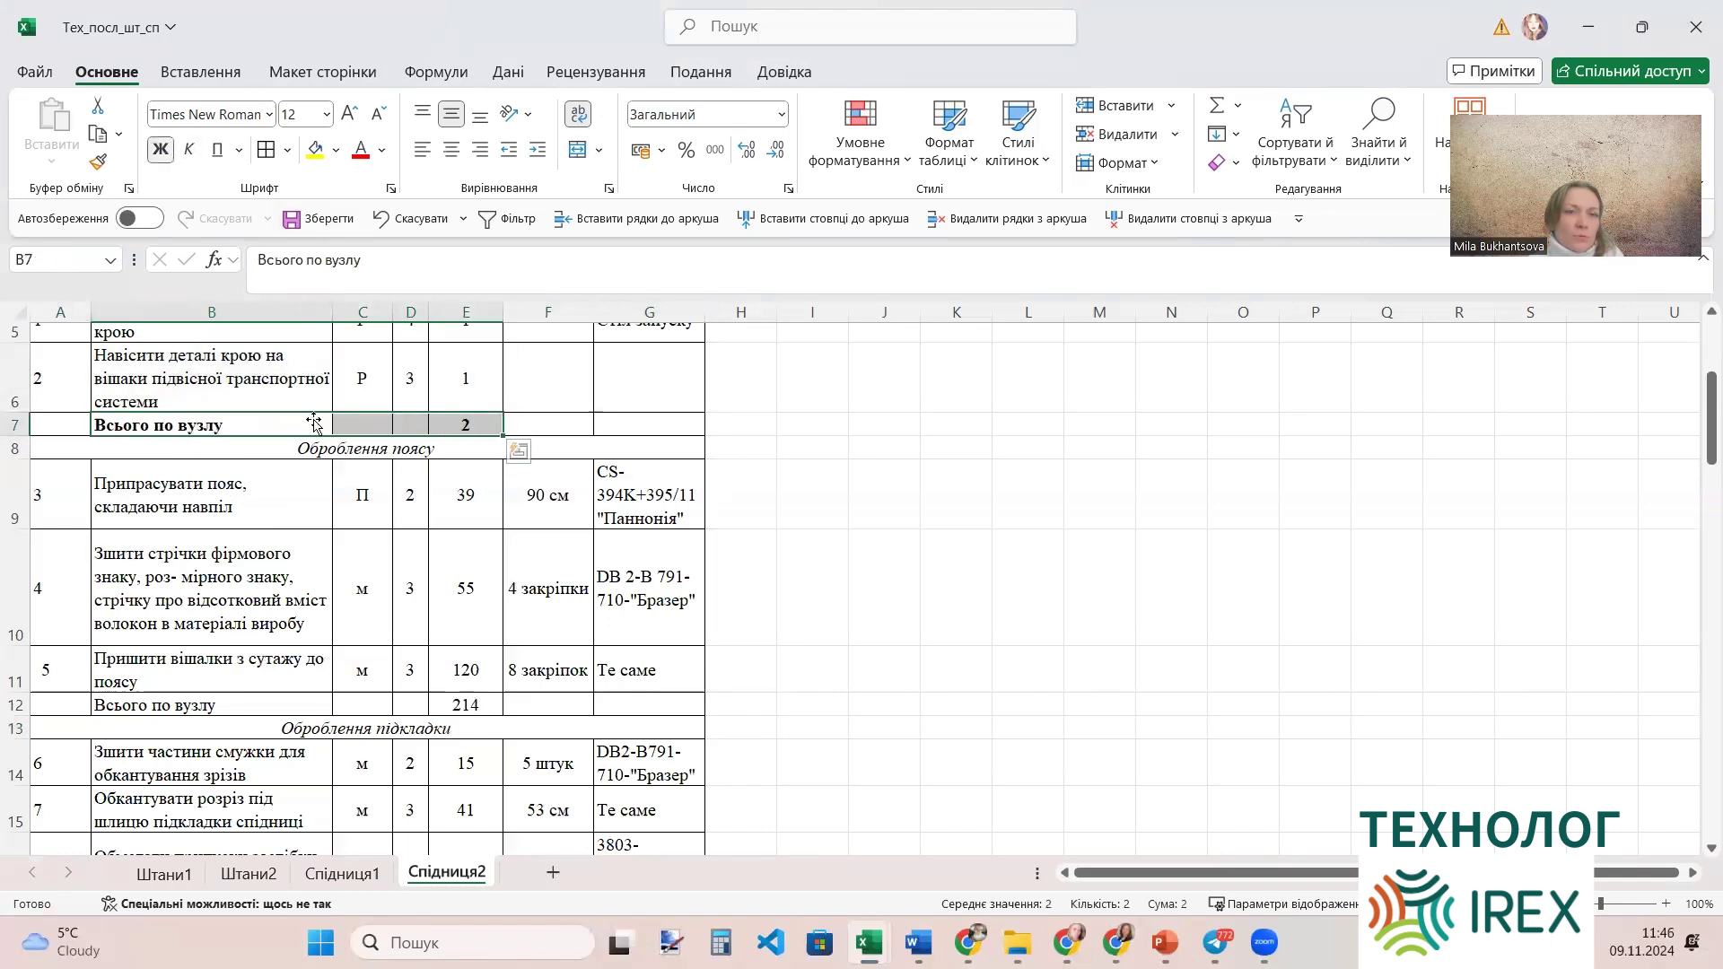
pyautogui.click(253, 697)
pyautogui.moveTo(269, 704); pyautogui.dragTo(466, 704)
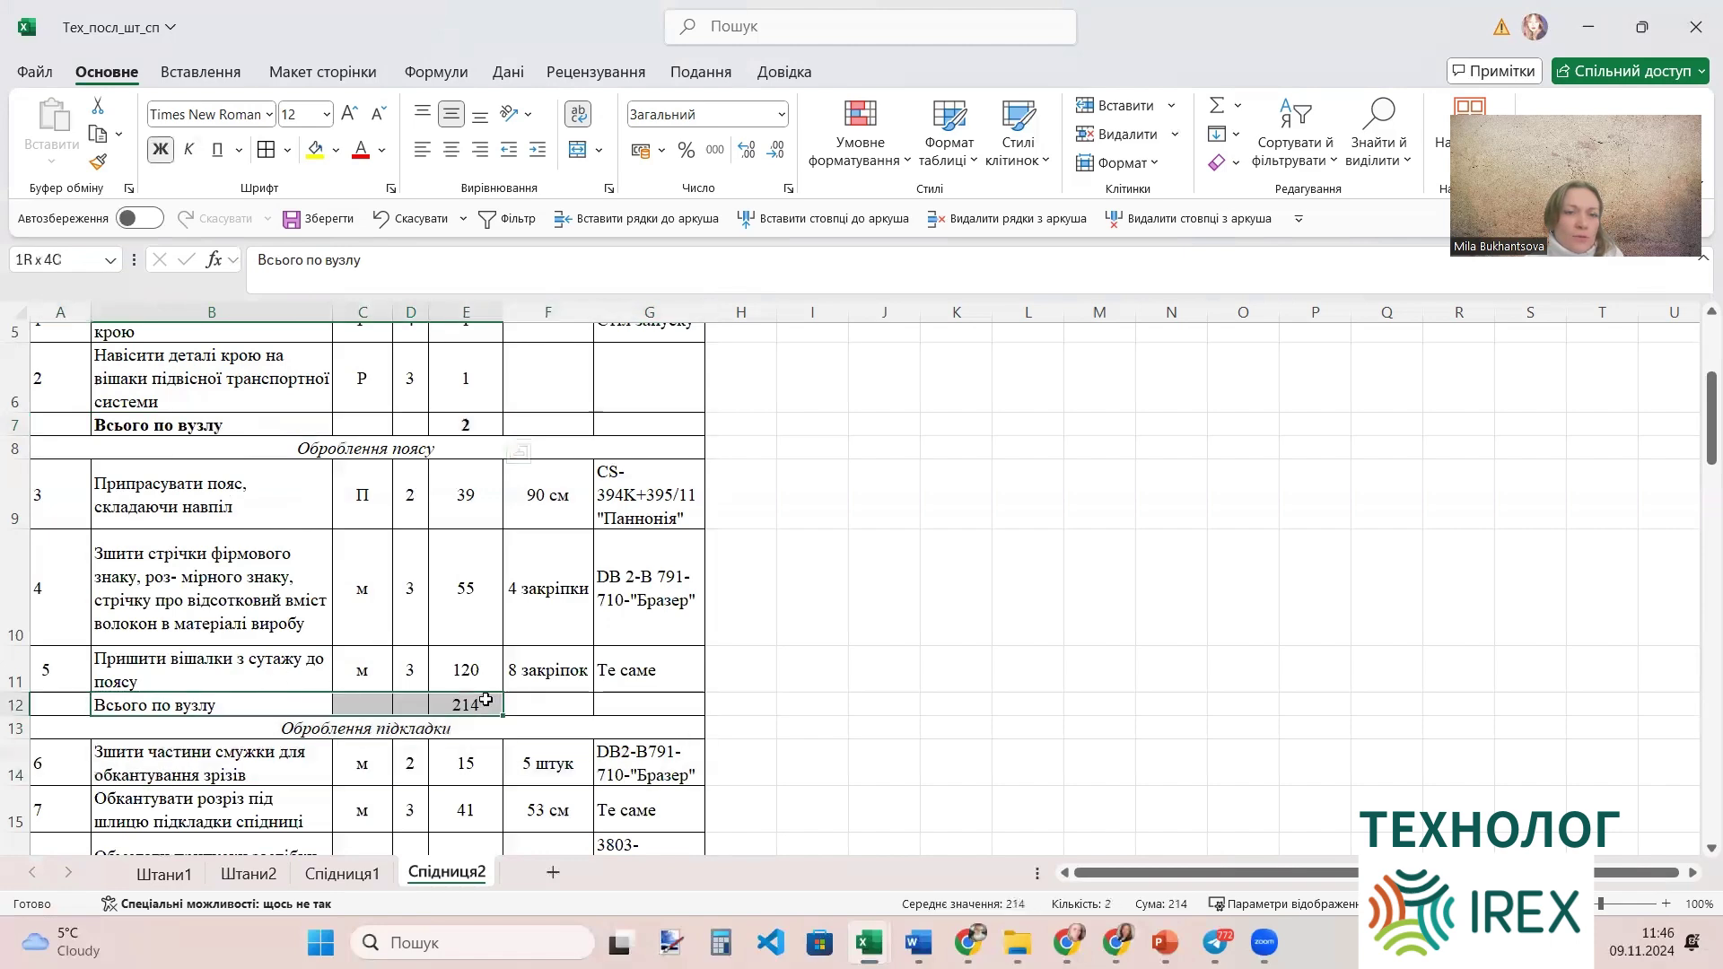
pyautogui.click(161, 149)
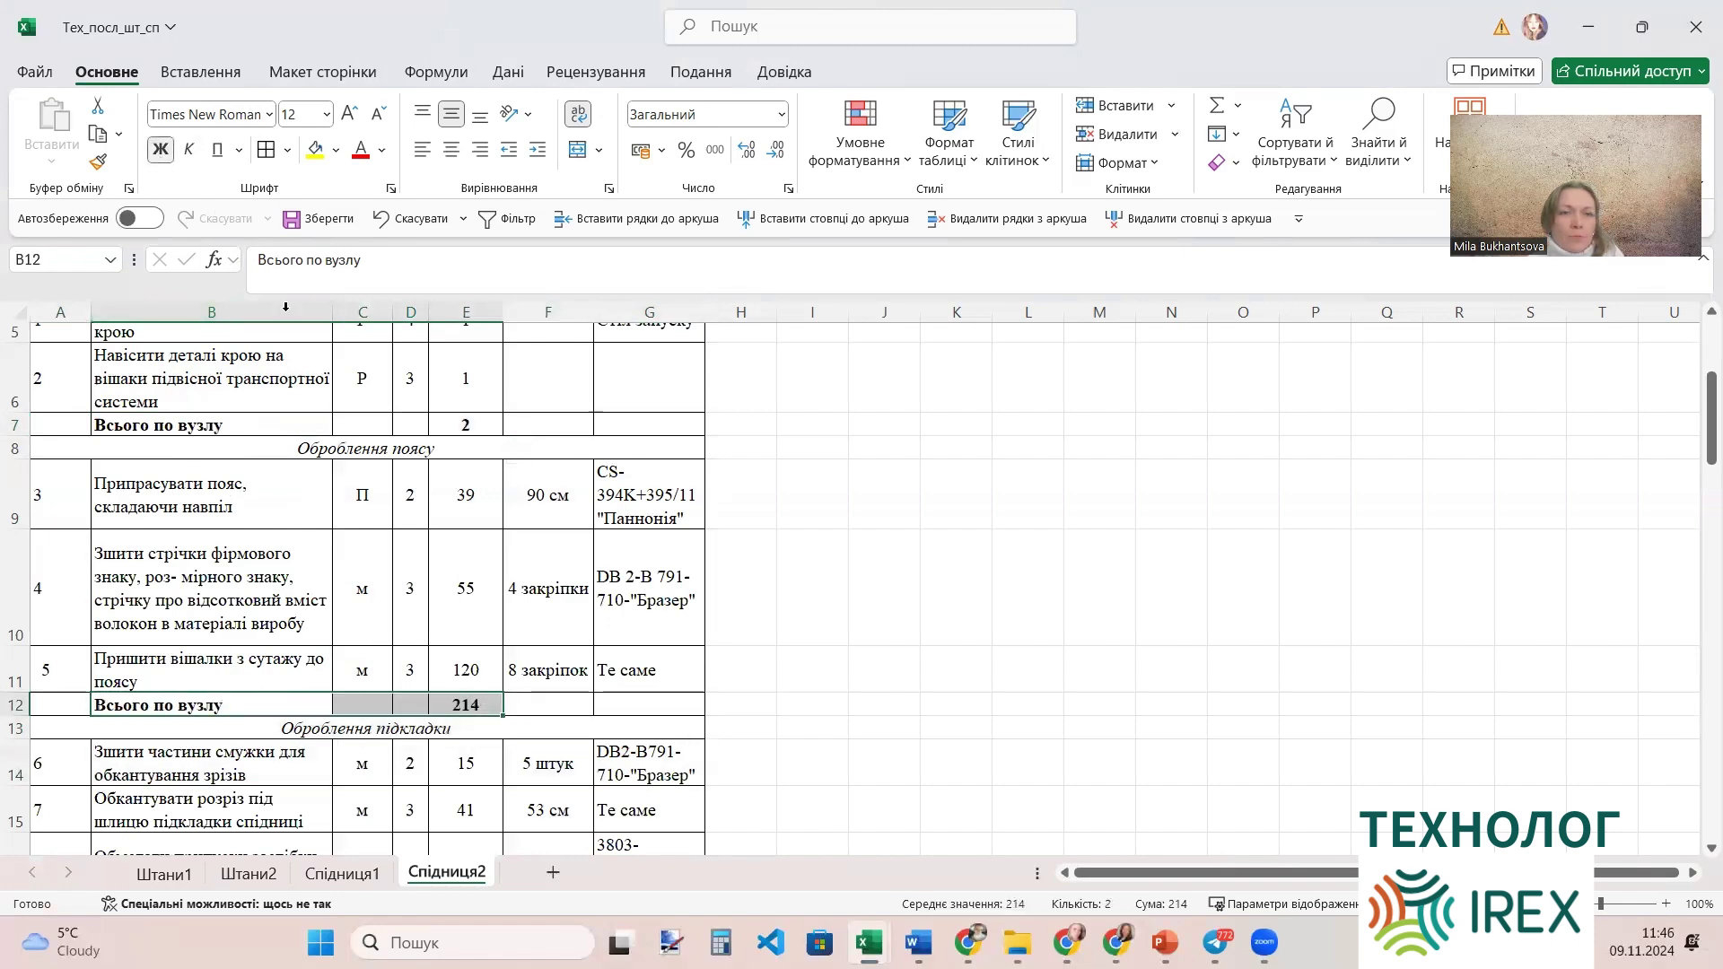
# Total E14:E19 of the "Оброблення підкладки" section with AutoSum in E20 and make the subtotal cells B20:E20 bold.
pyautogui.scroll(-3, 427, 522)
pyautogui.scroll(-1, 426, 521)
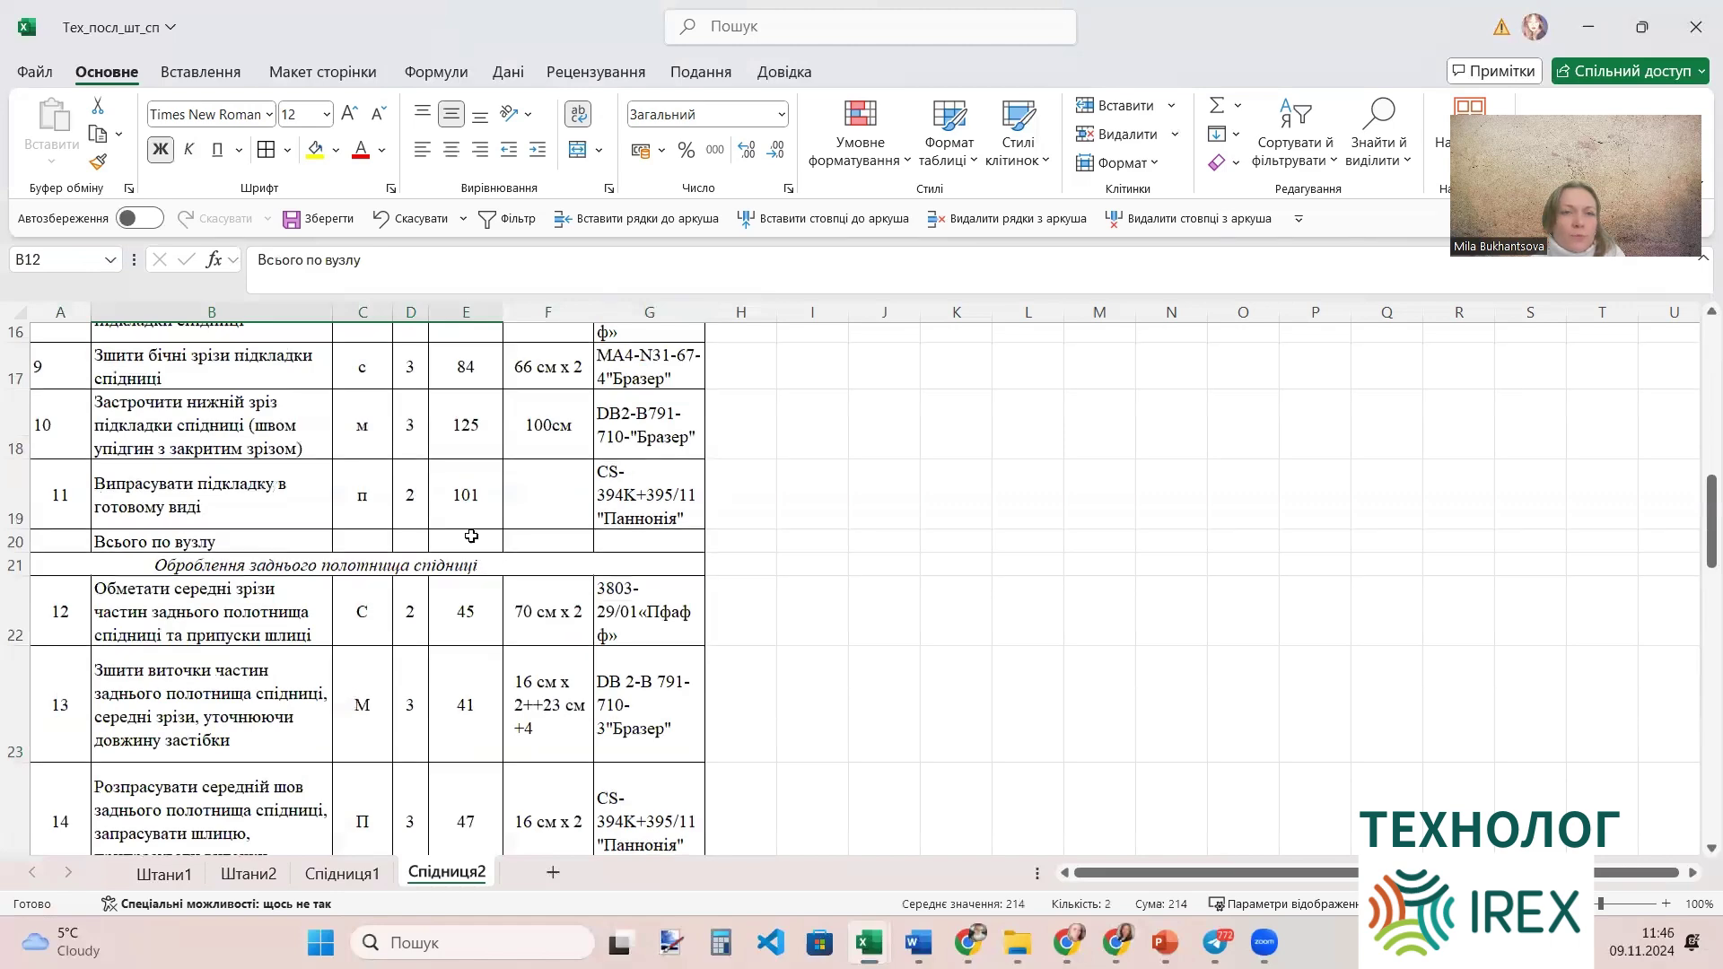
pyautogui.click(474, 541)
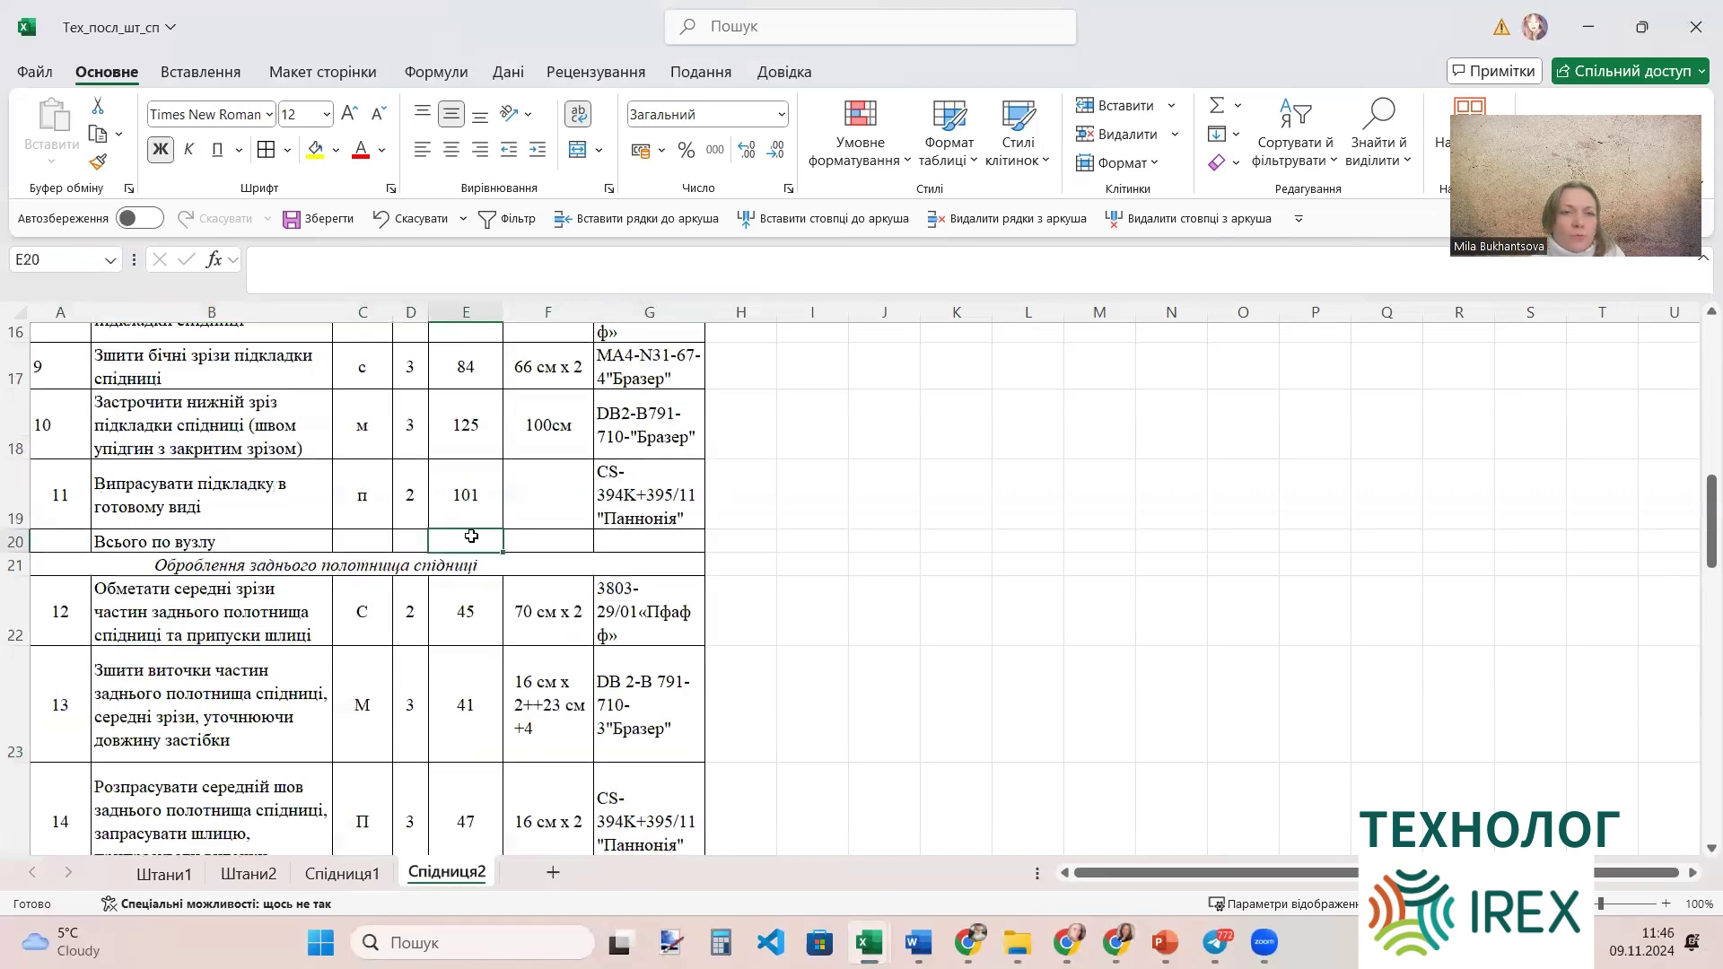
pyautogui.click(1216, 105)
pyautogui.scroll(2, 1026, 374)
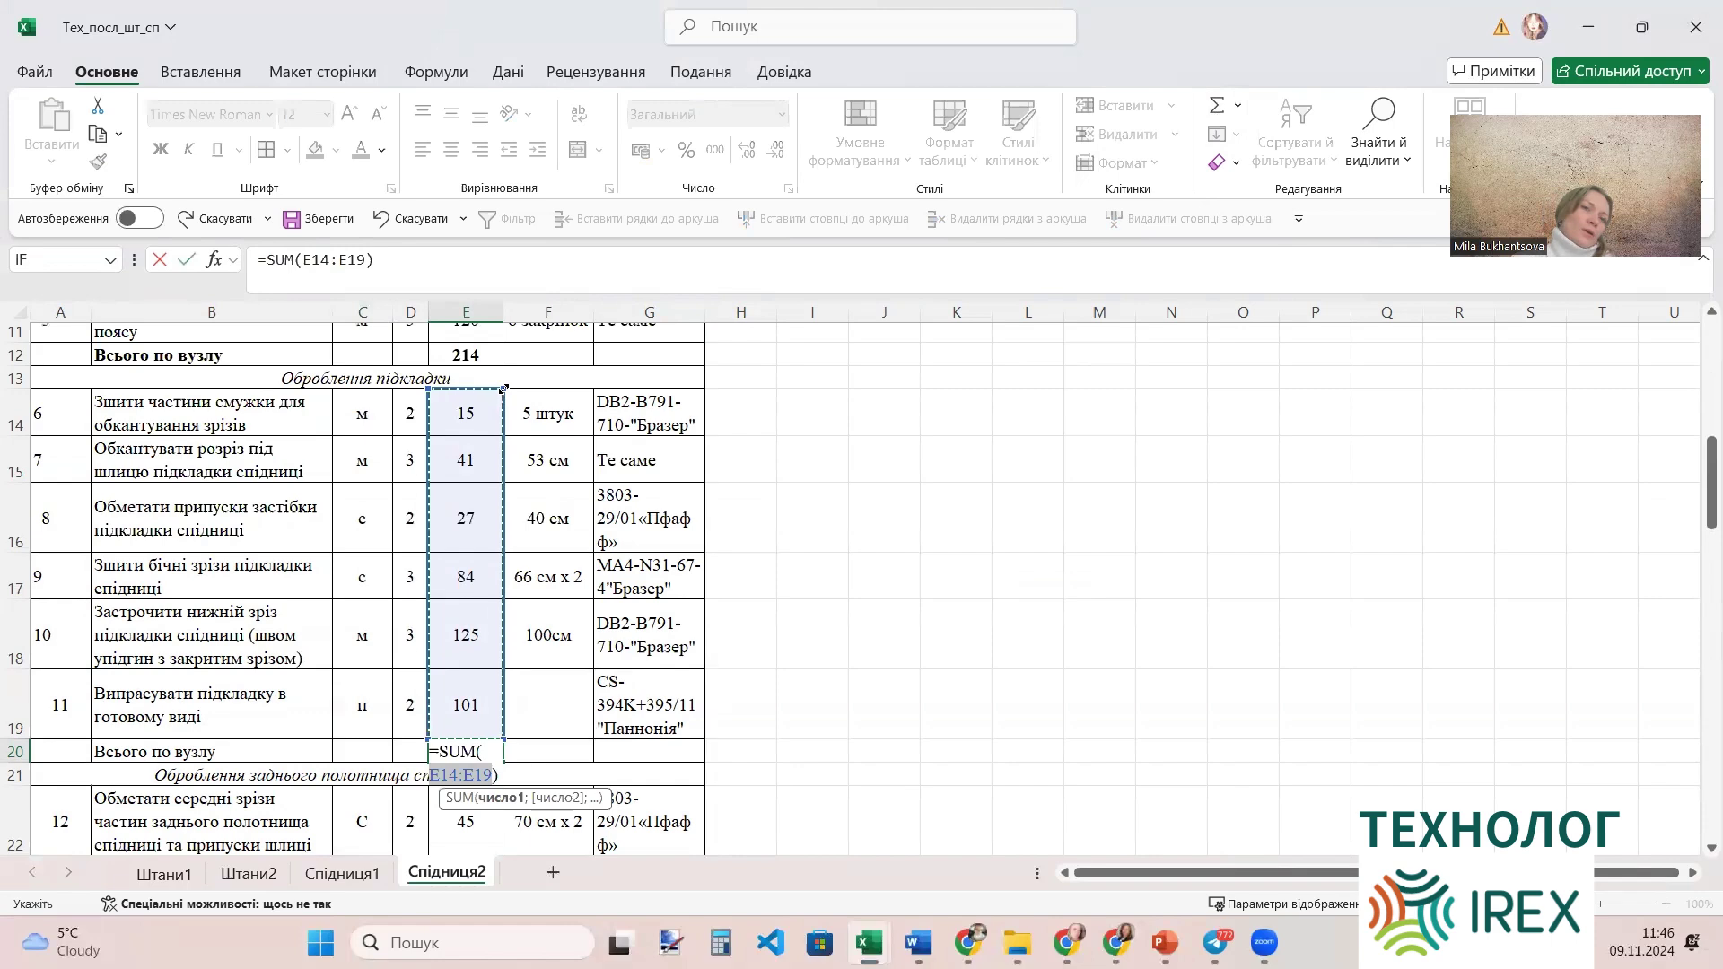
pyautogui.moveTo(504, 389)
pyautogui.mouseDown()
pyautogui.moveTo(505, 671)
pyautogui.moveTo(512, 402)
pyautogui.mouseUp()
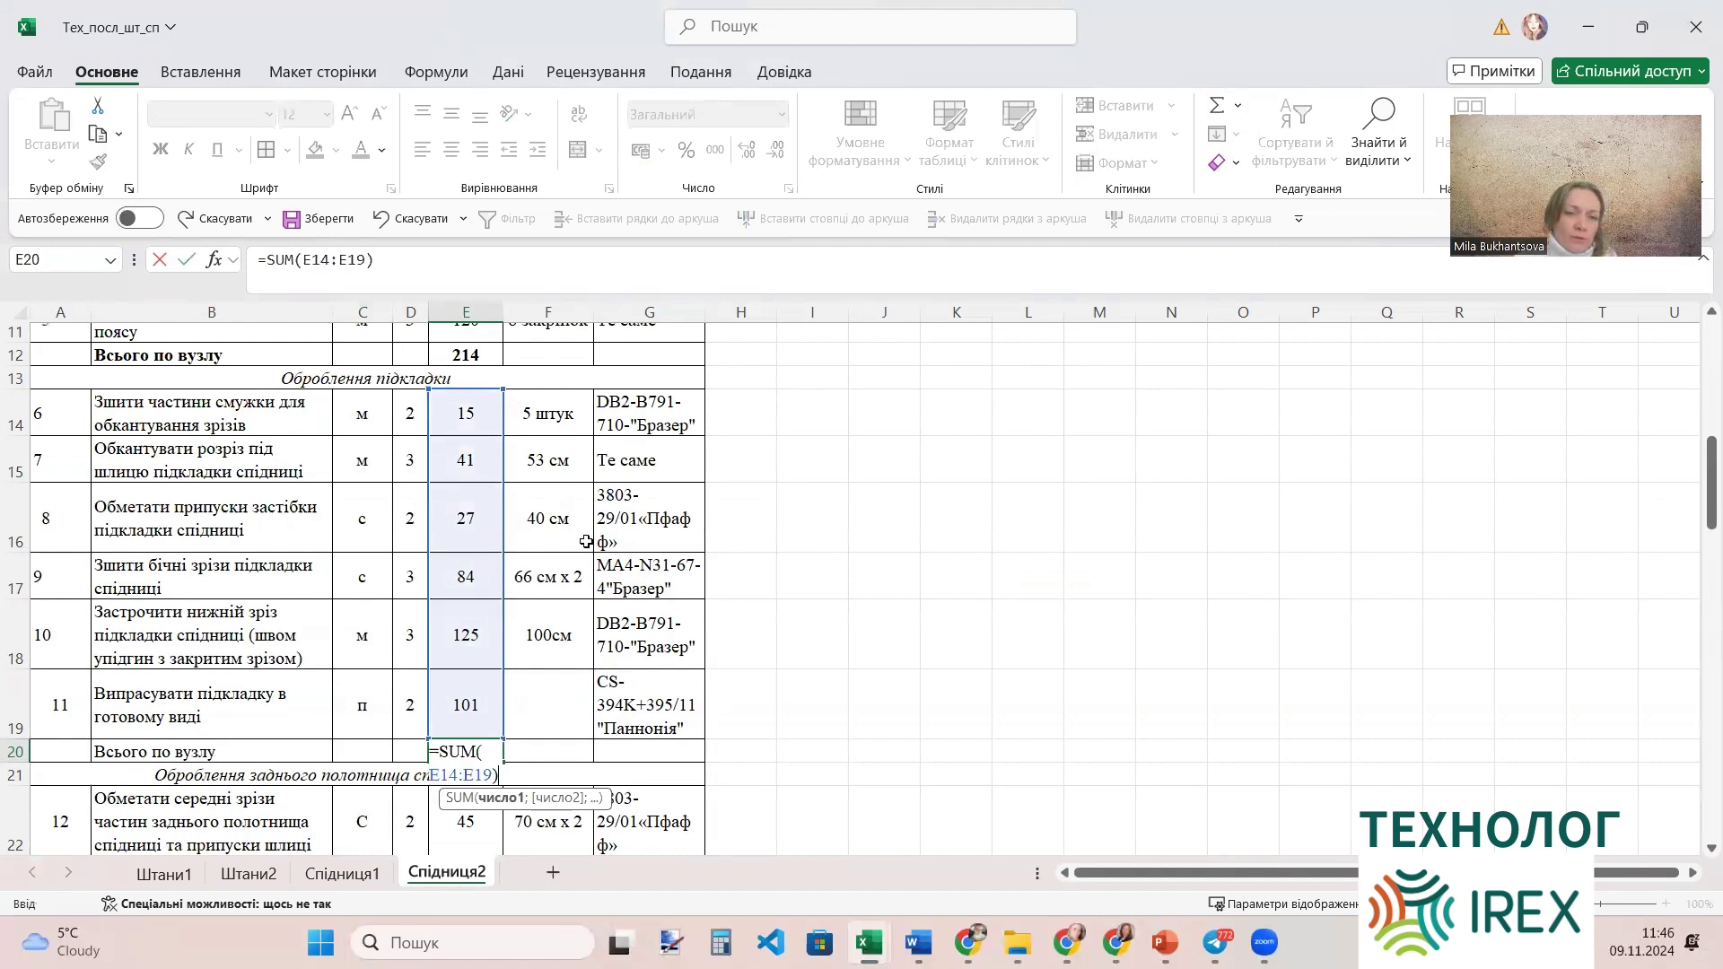
pyautogui.press('Return')
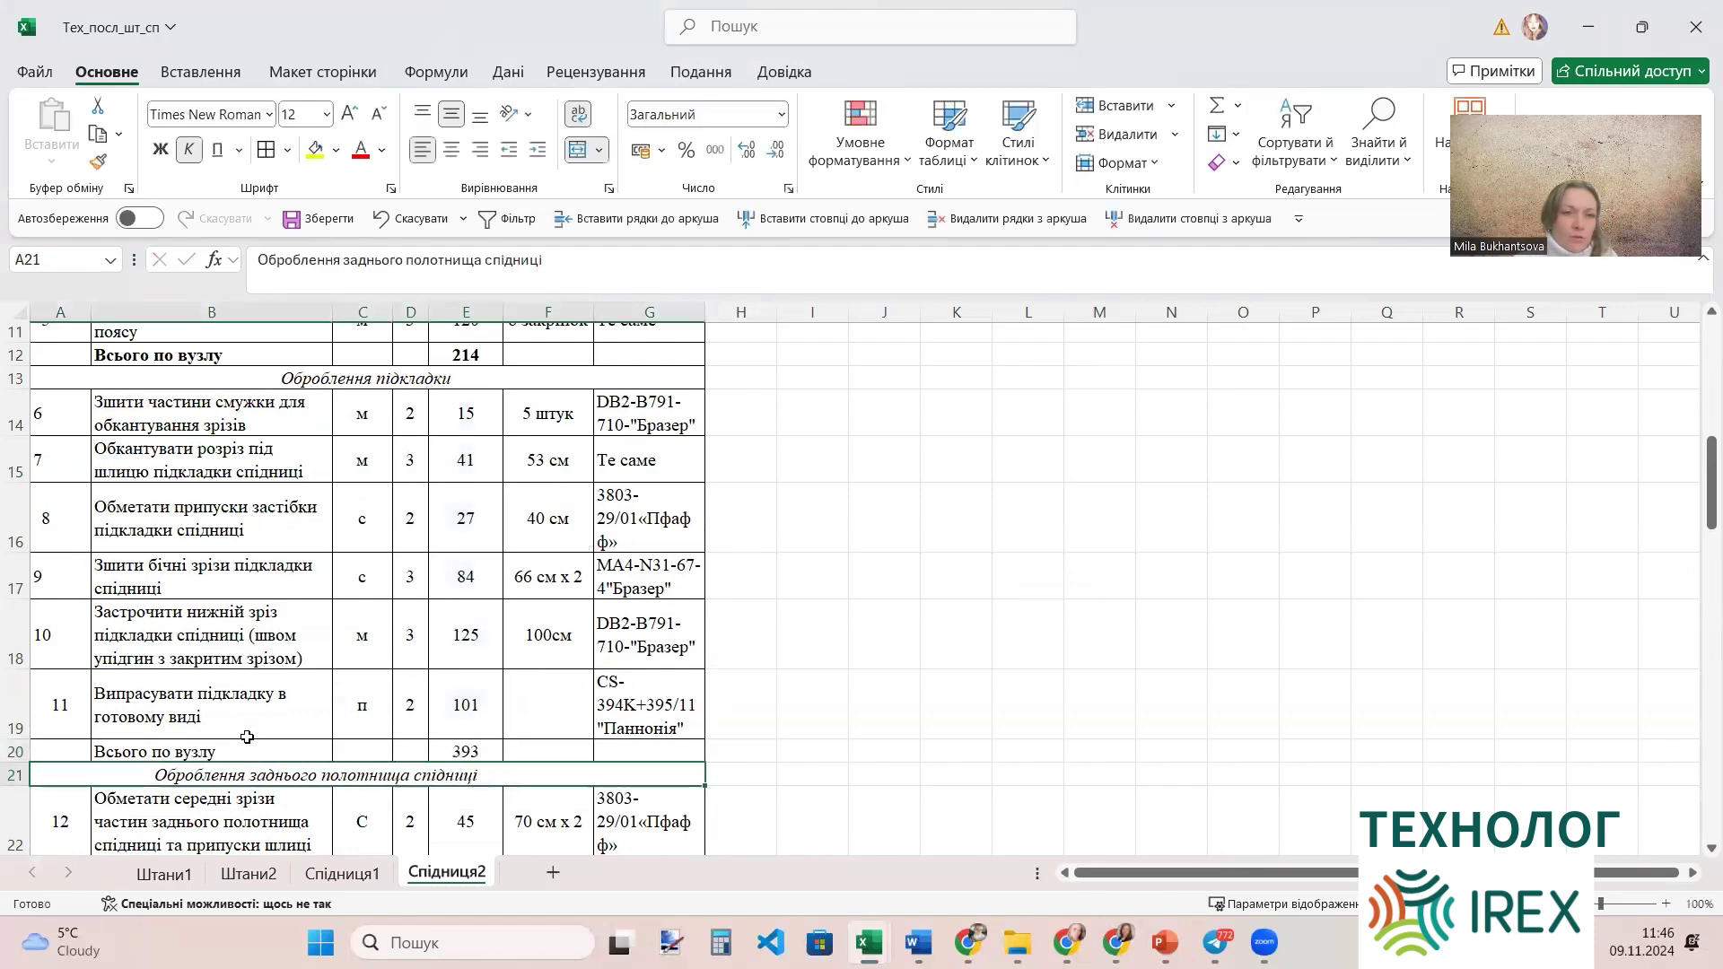
pyautogui.moveTo(251, 751); pyautogui.dragTo(468, 754)
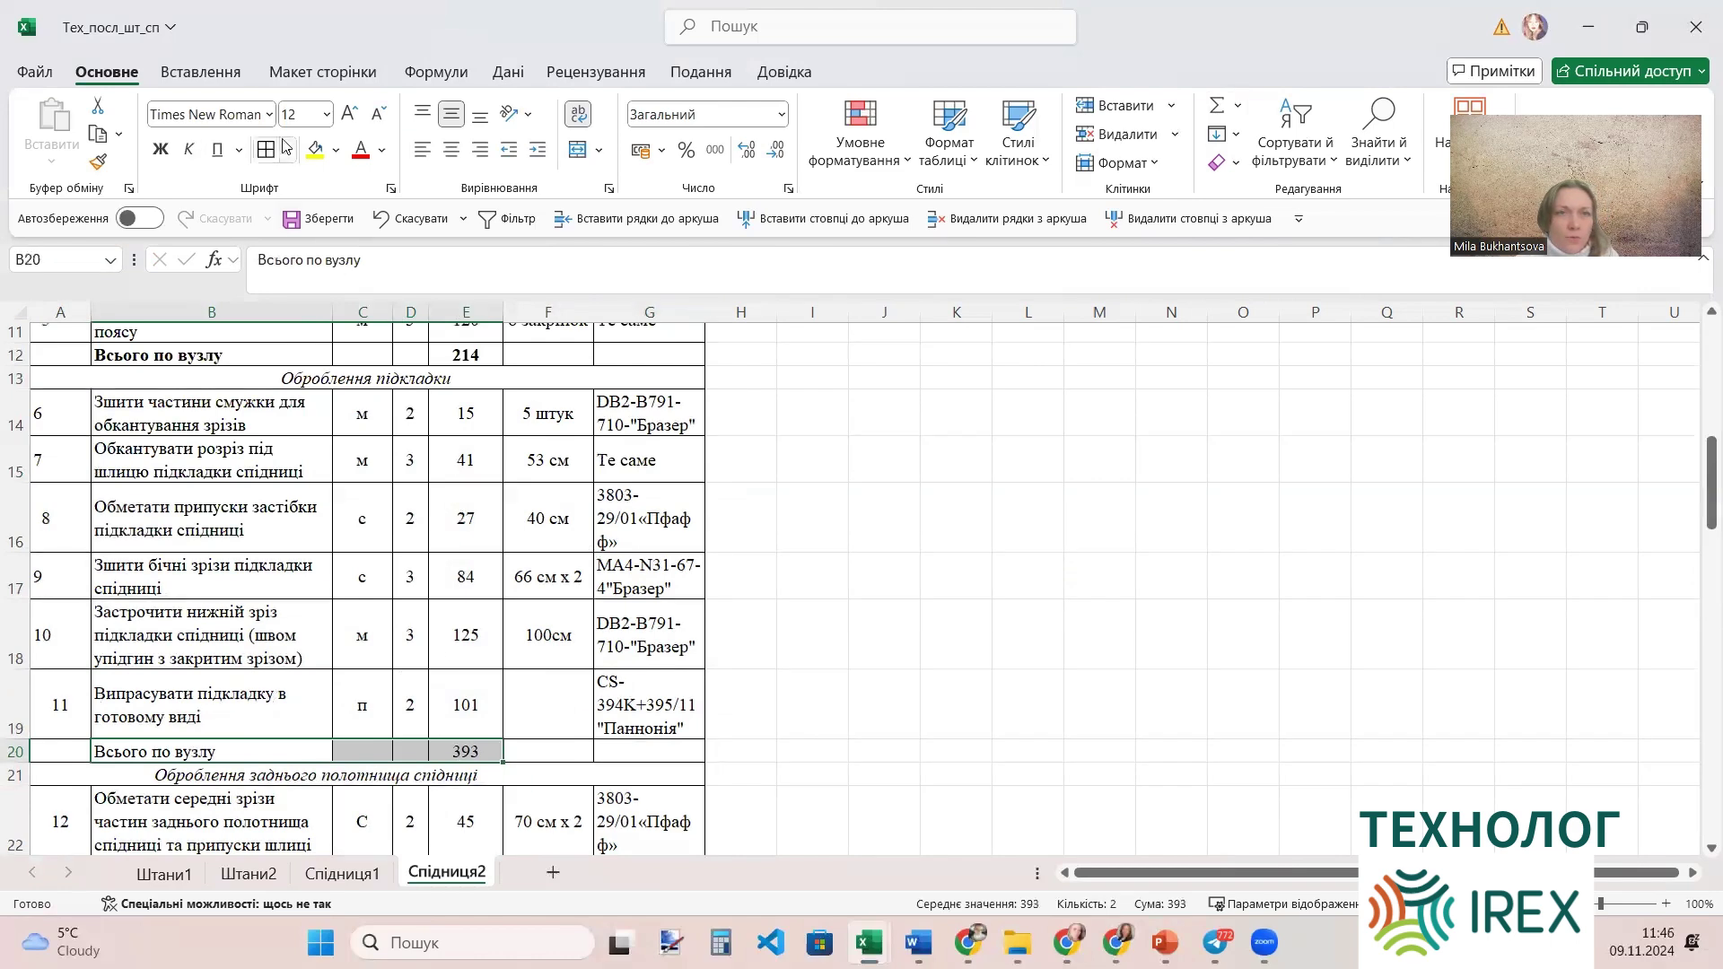
pyautogui.click(161, 149)
# Total the time values E22:E24 of the "Оброблення заднього полотнища спідниці" section with AutoSum in cell E25.
pyautogui.scroll(-3, 530, 429)
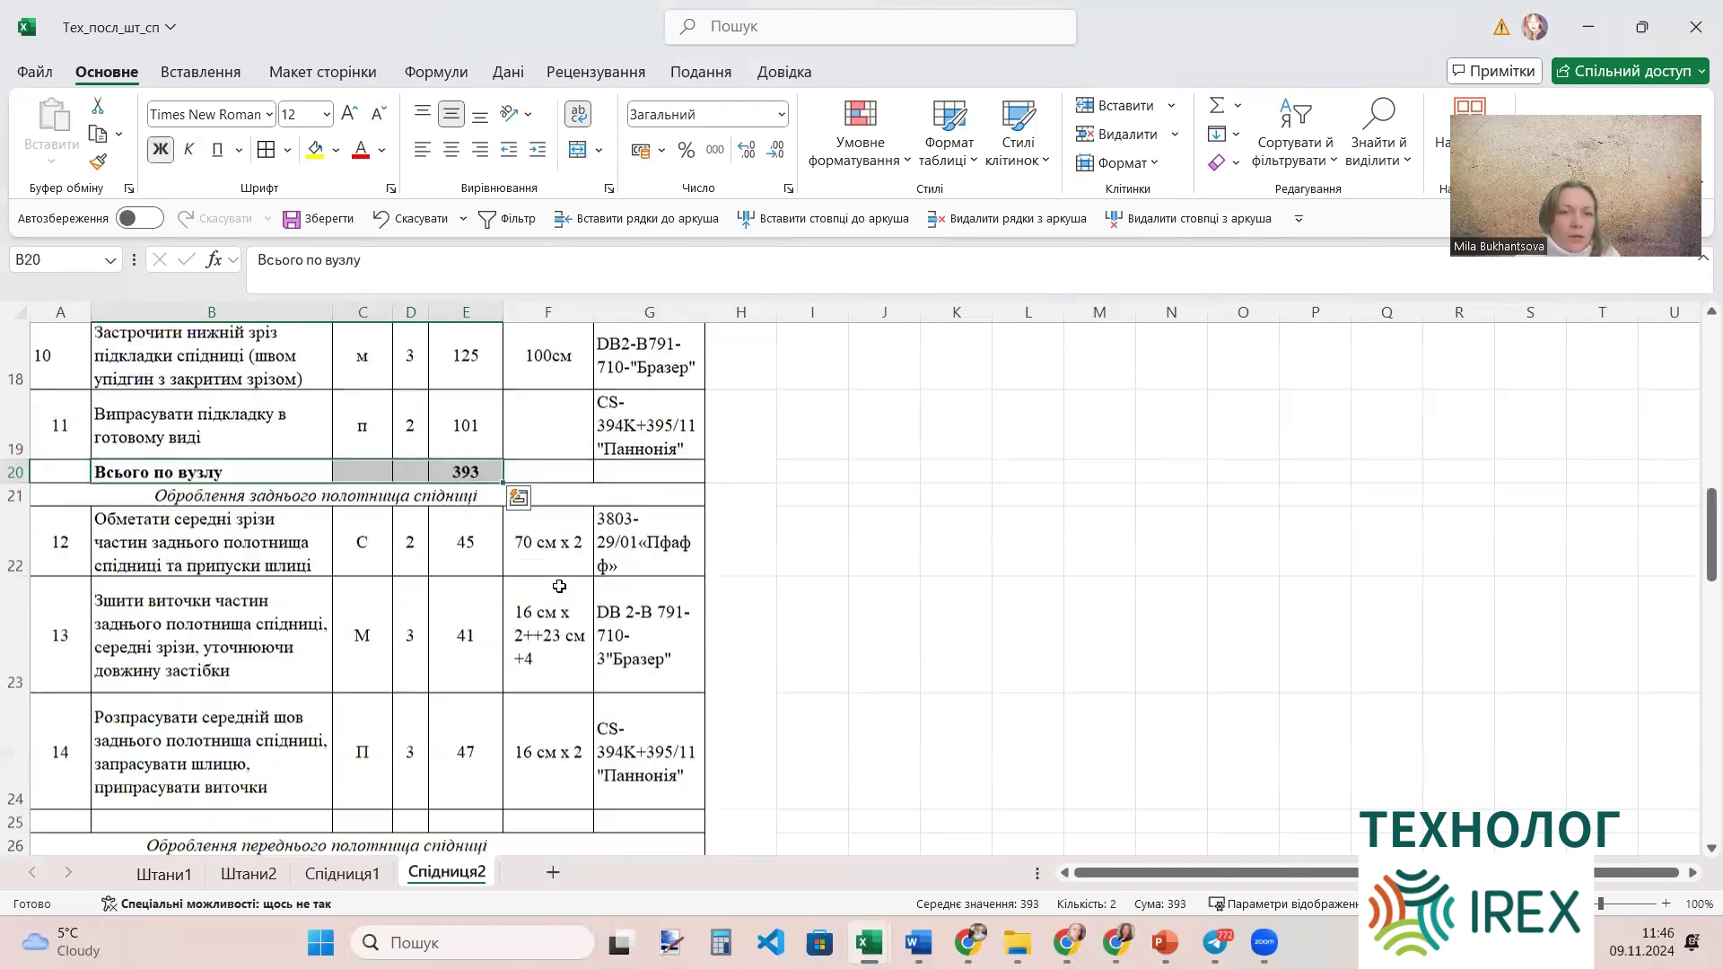
pyautogui.scroll(5, 395, 467)
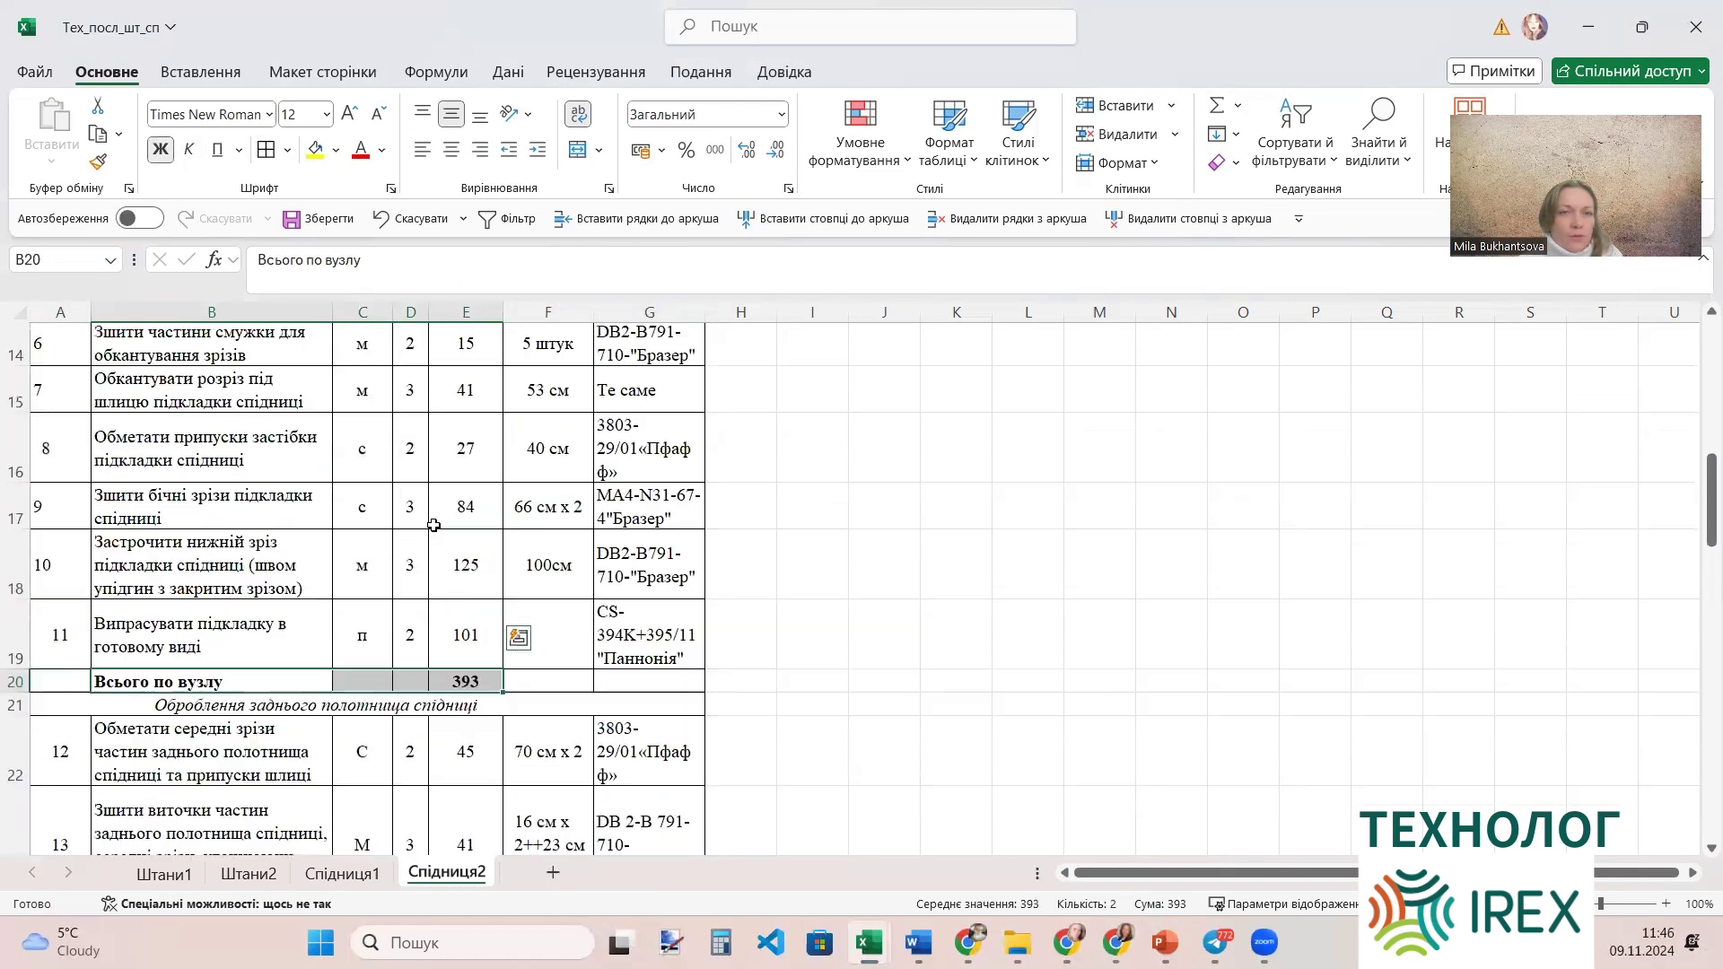
pyautogui.scroll(2, 435, 521)
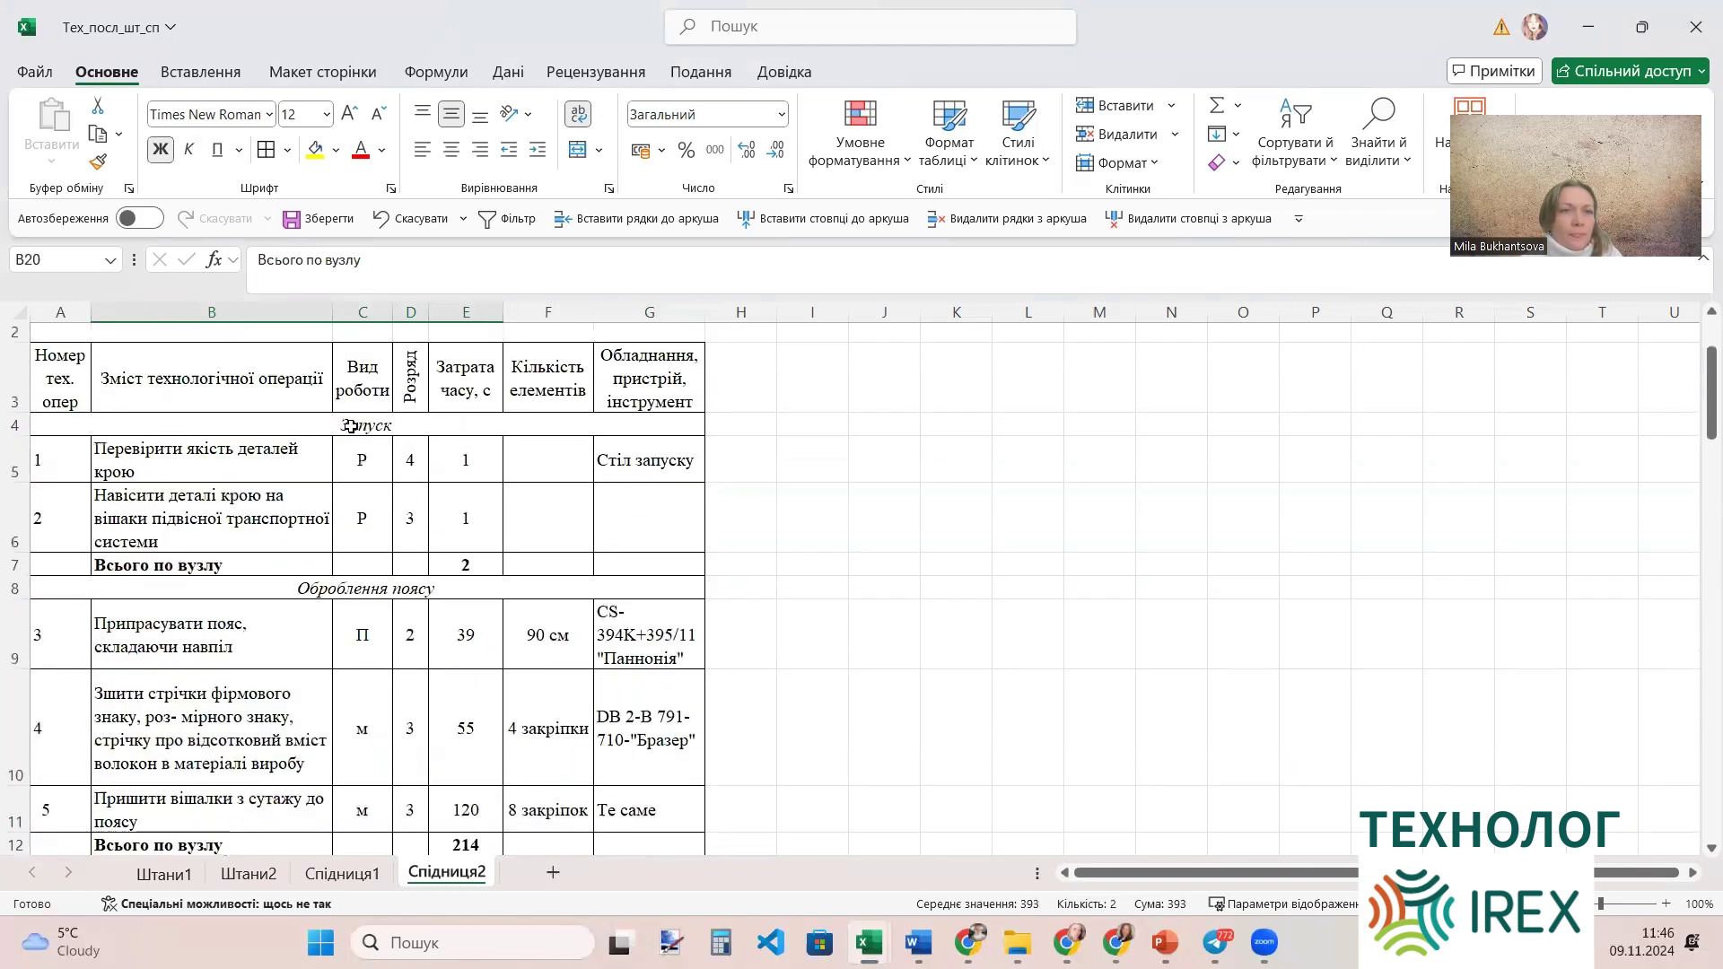
pyautogui.scroll(-3, 372, 581)
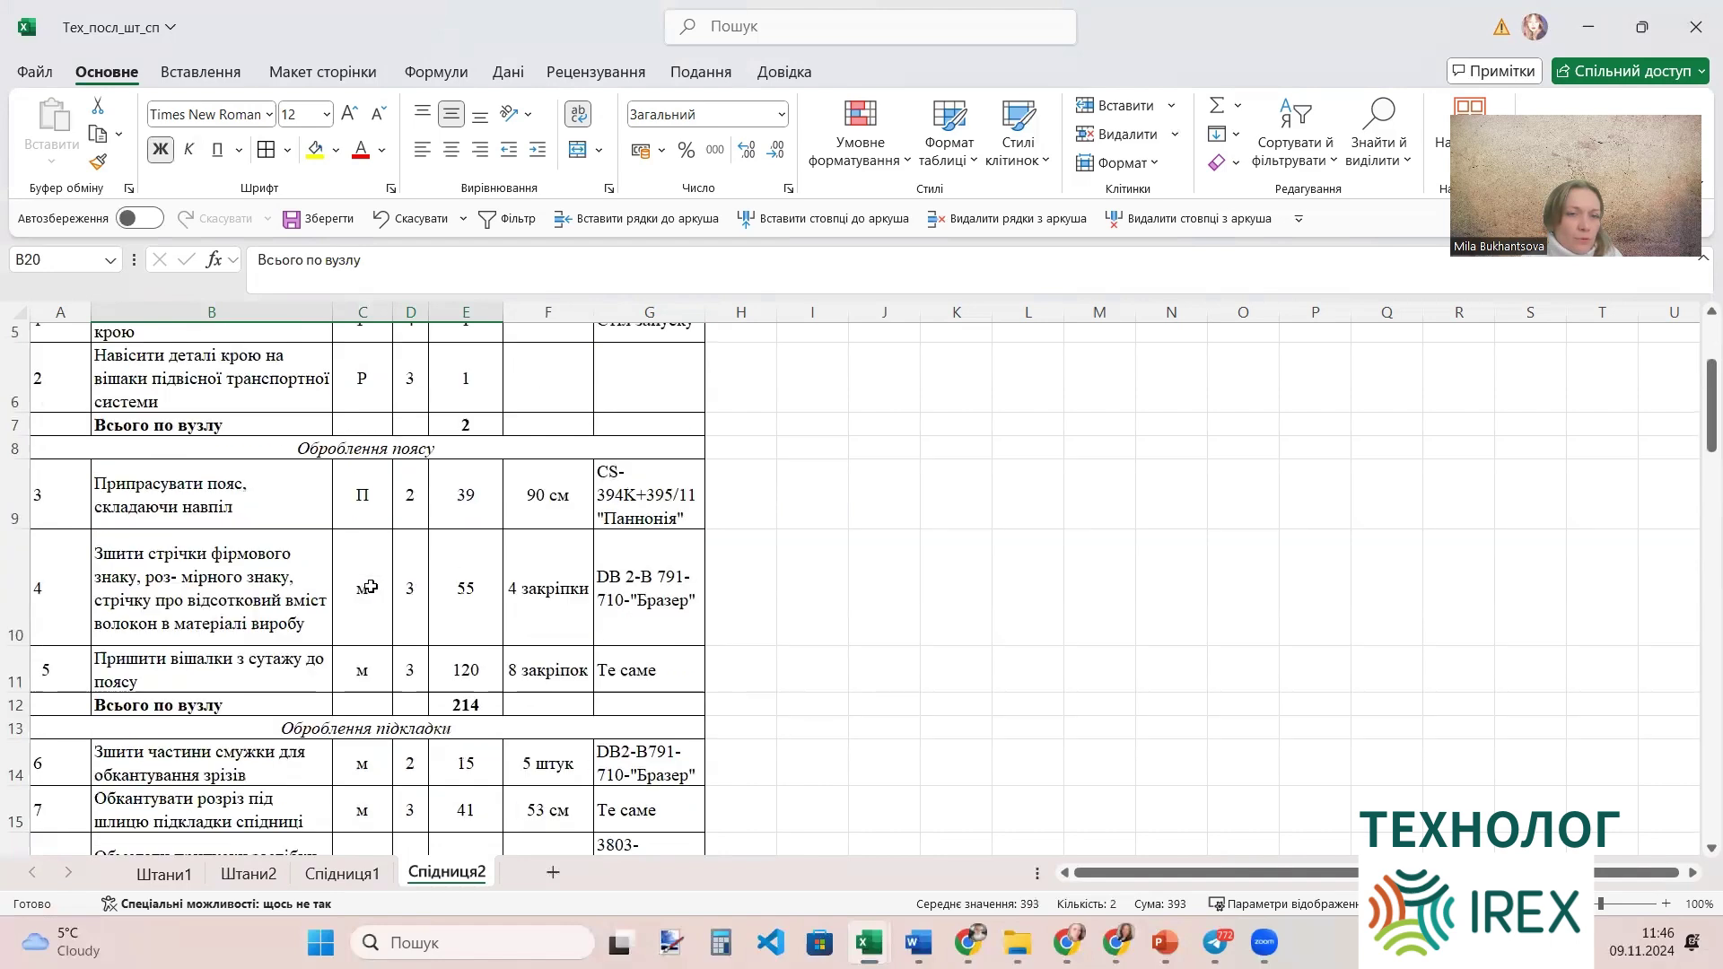
pyautogui.scroll(-2, 377, 588)
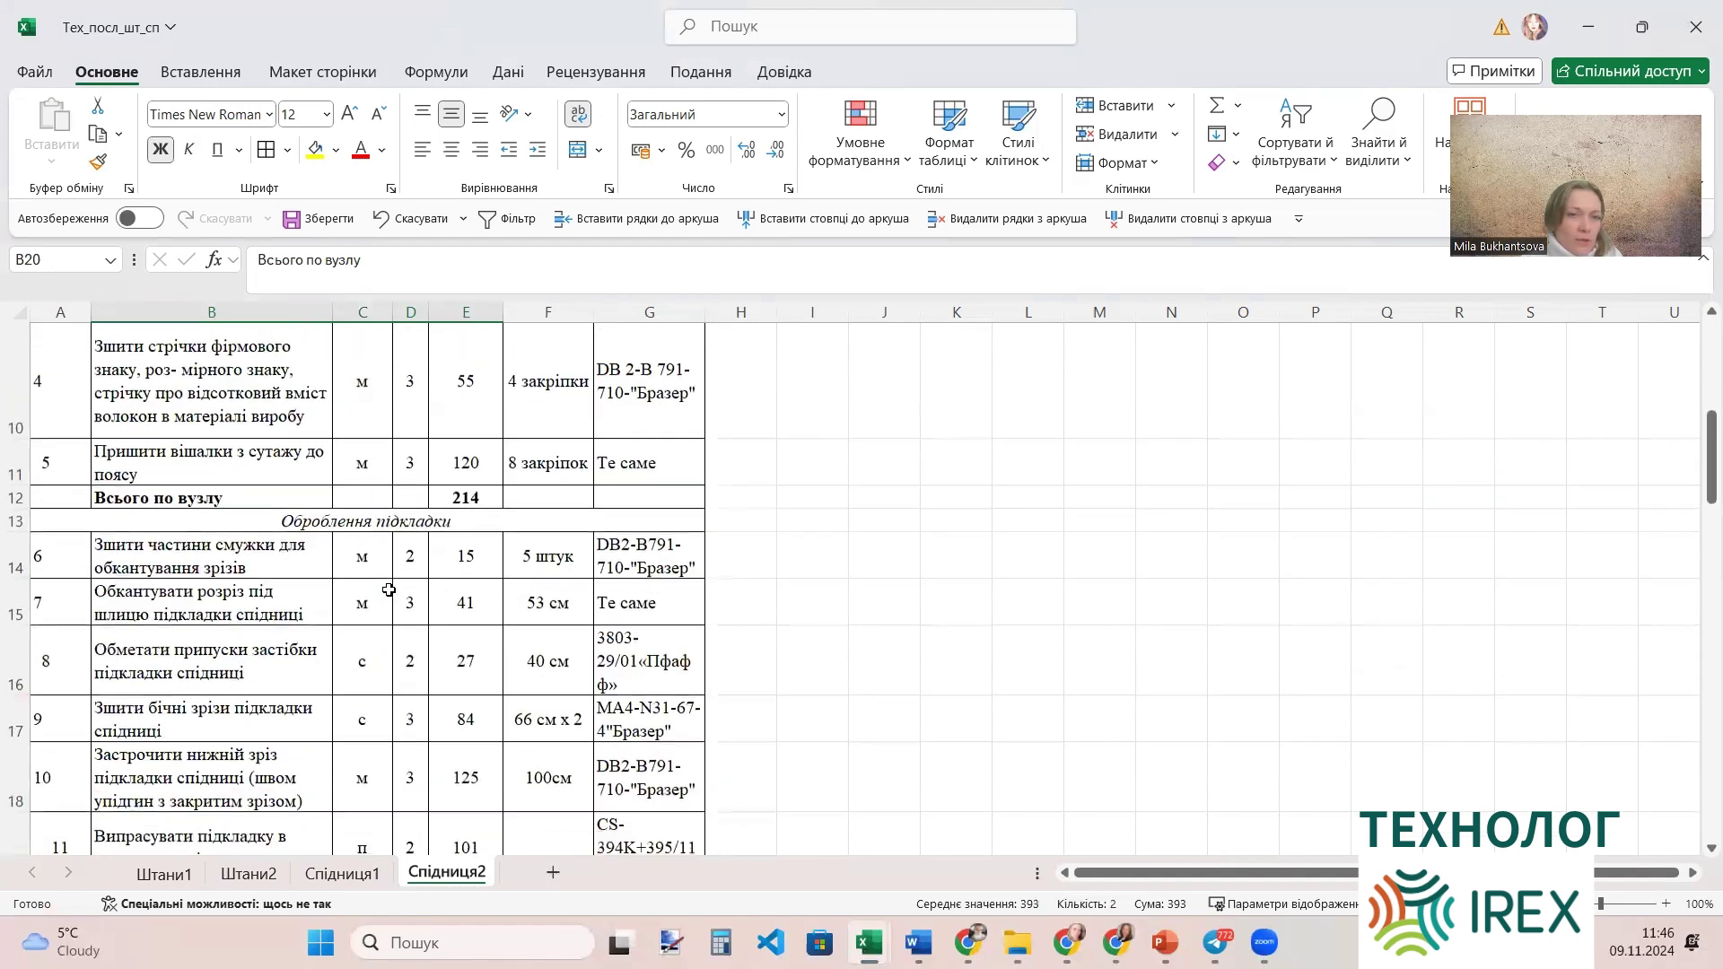
pyautogui.scroll(-2, 389, 590)
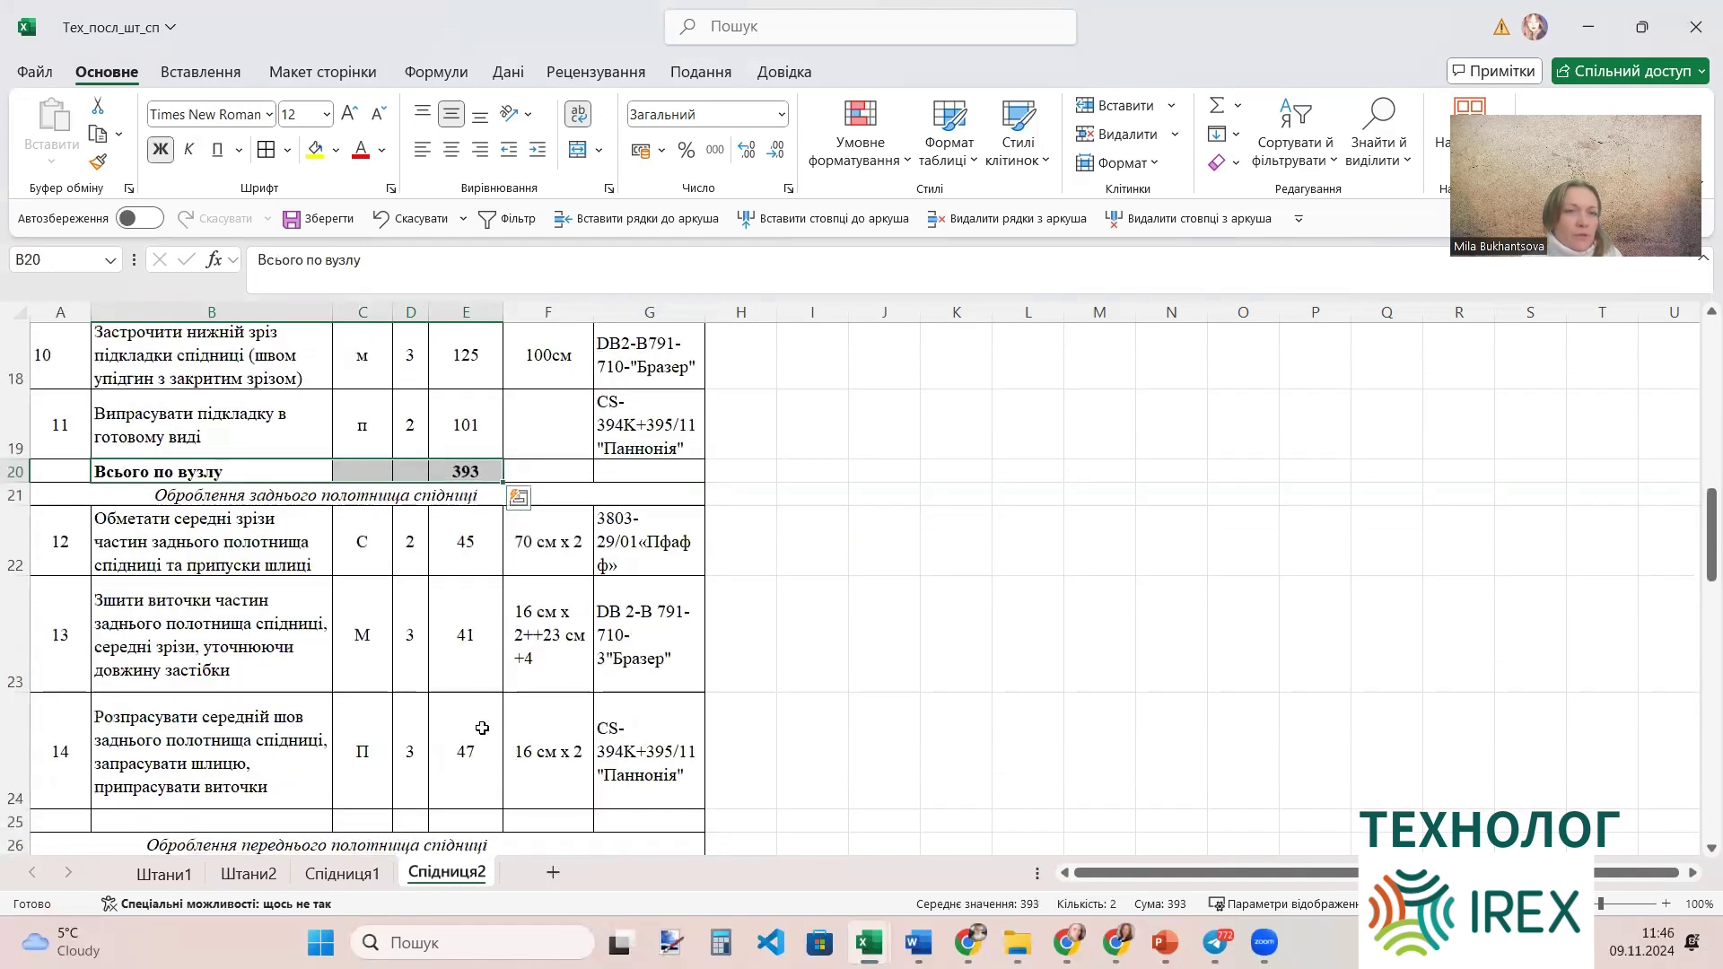
pyautogui.click(471, 815)
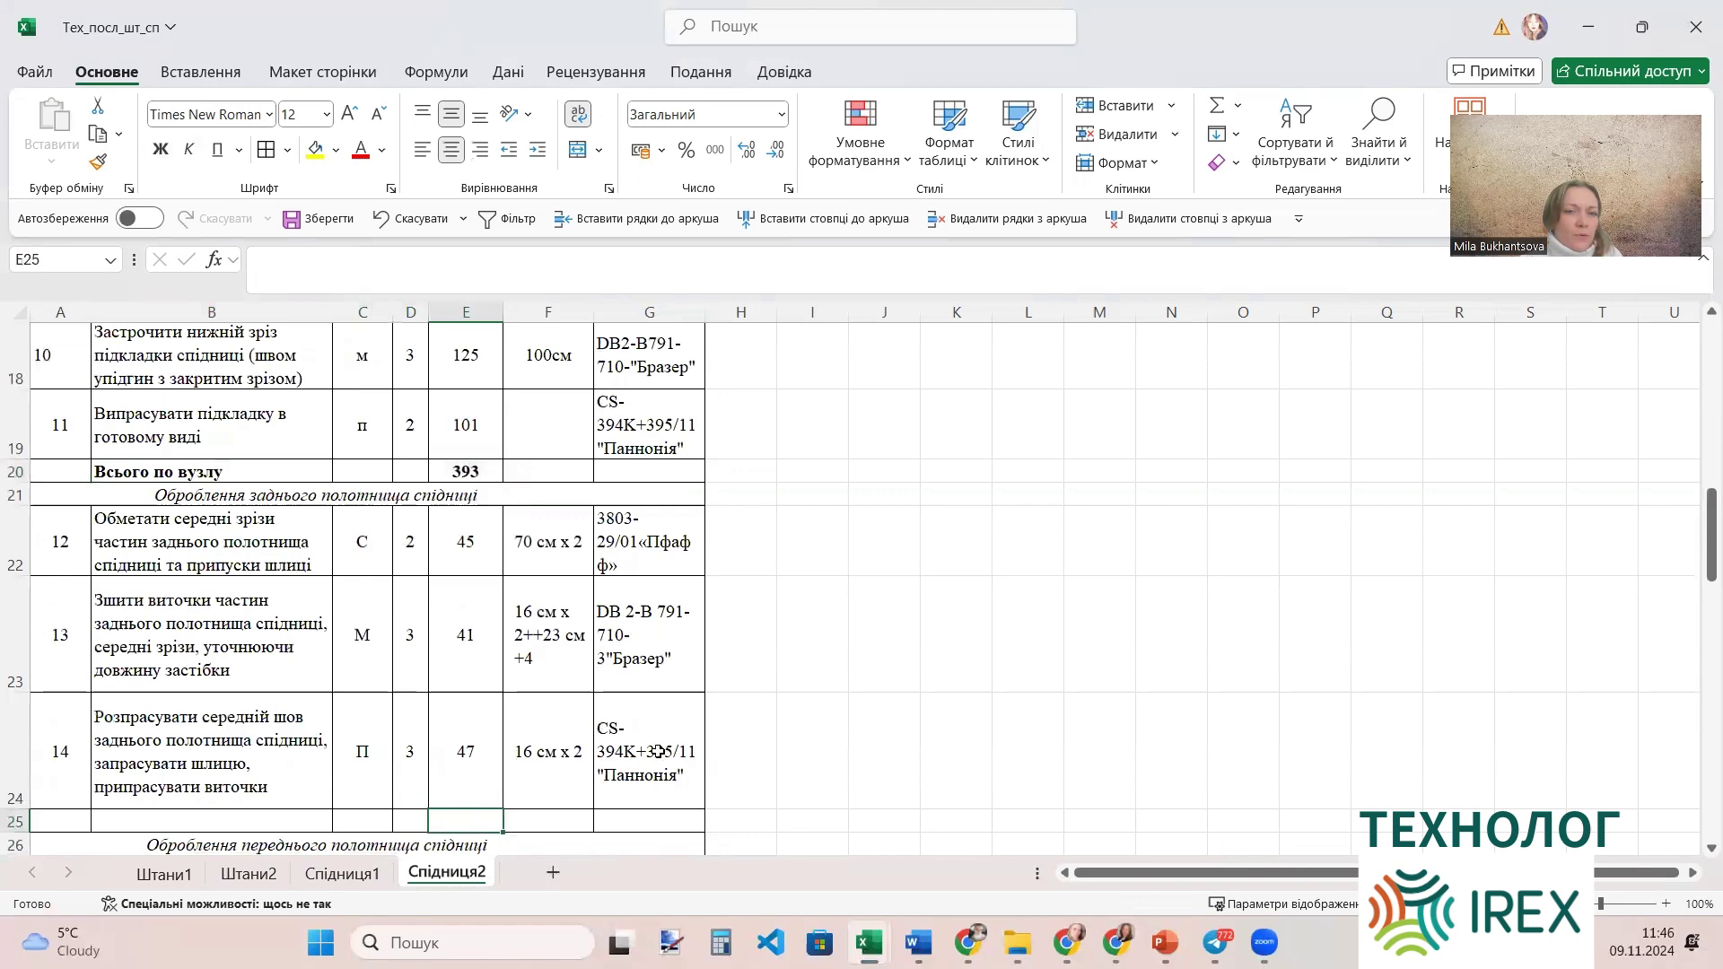
pyautogui.click(1216, 109)
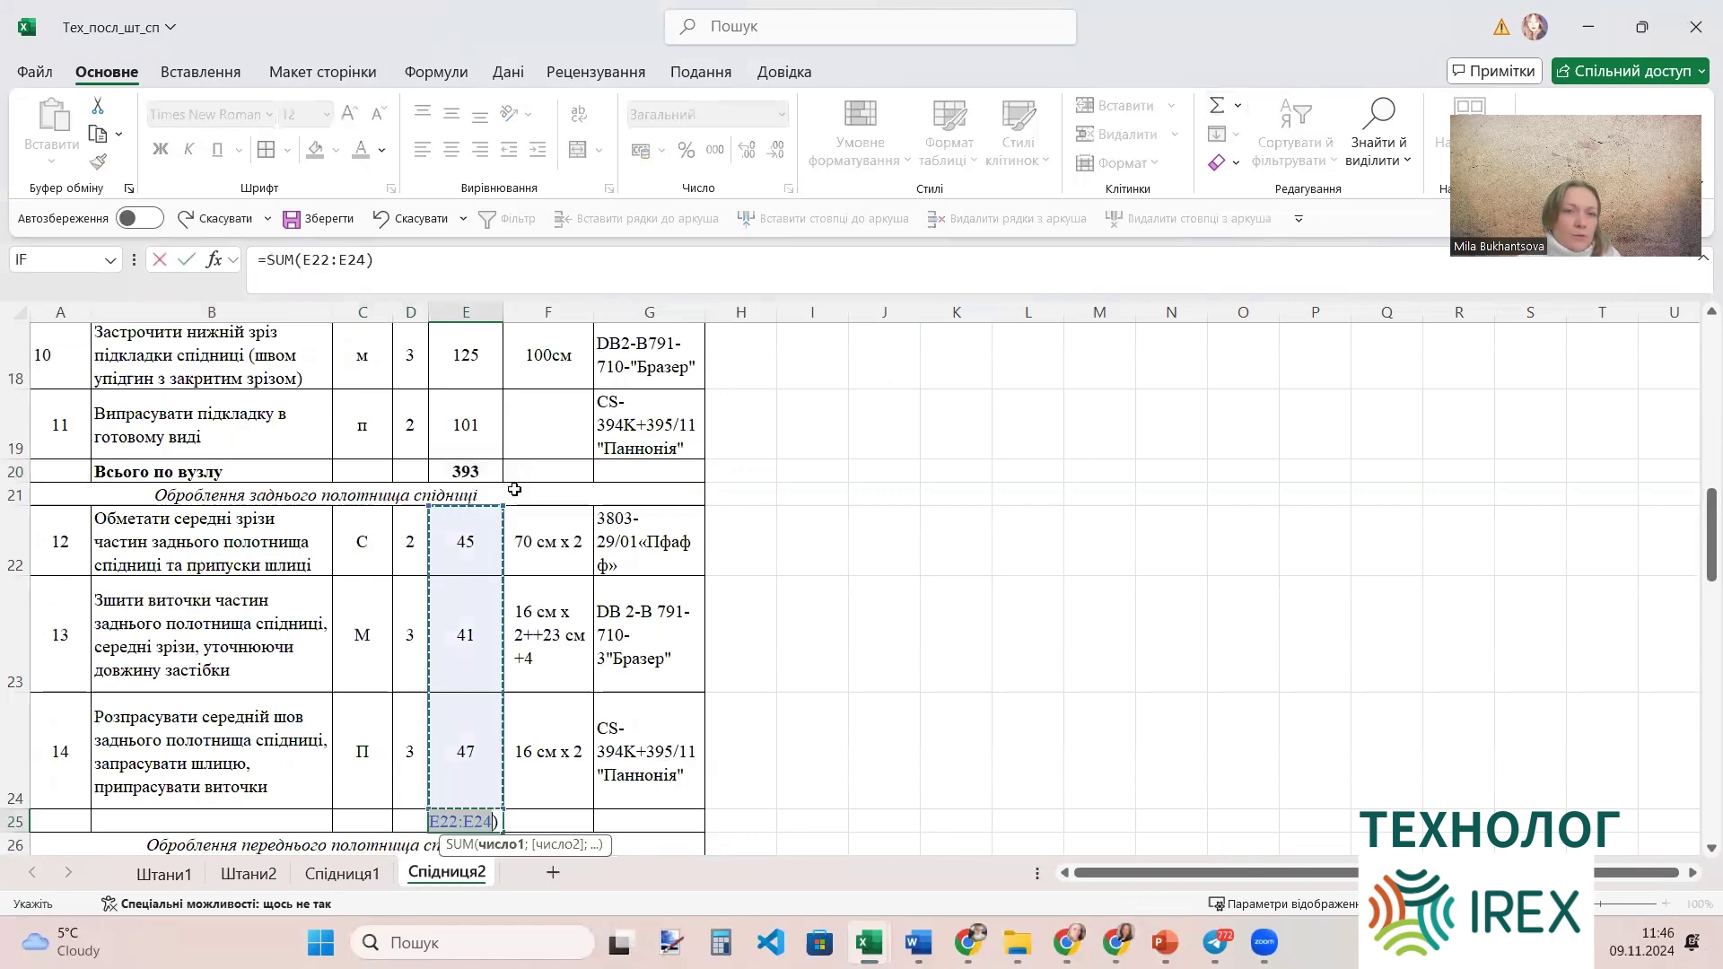
pyautogui.moveTo(503, 507)
pyautogui.mouseDown()
pyautogui.moveTo(494, 563)
pyautogui.moveTo(506, 508)
pyautogui.mouseUp()
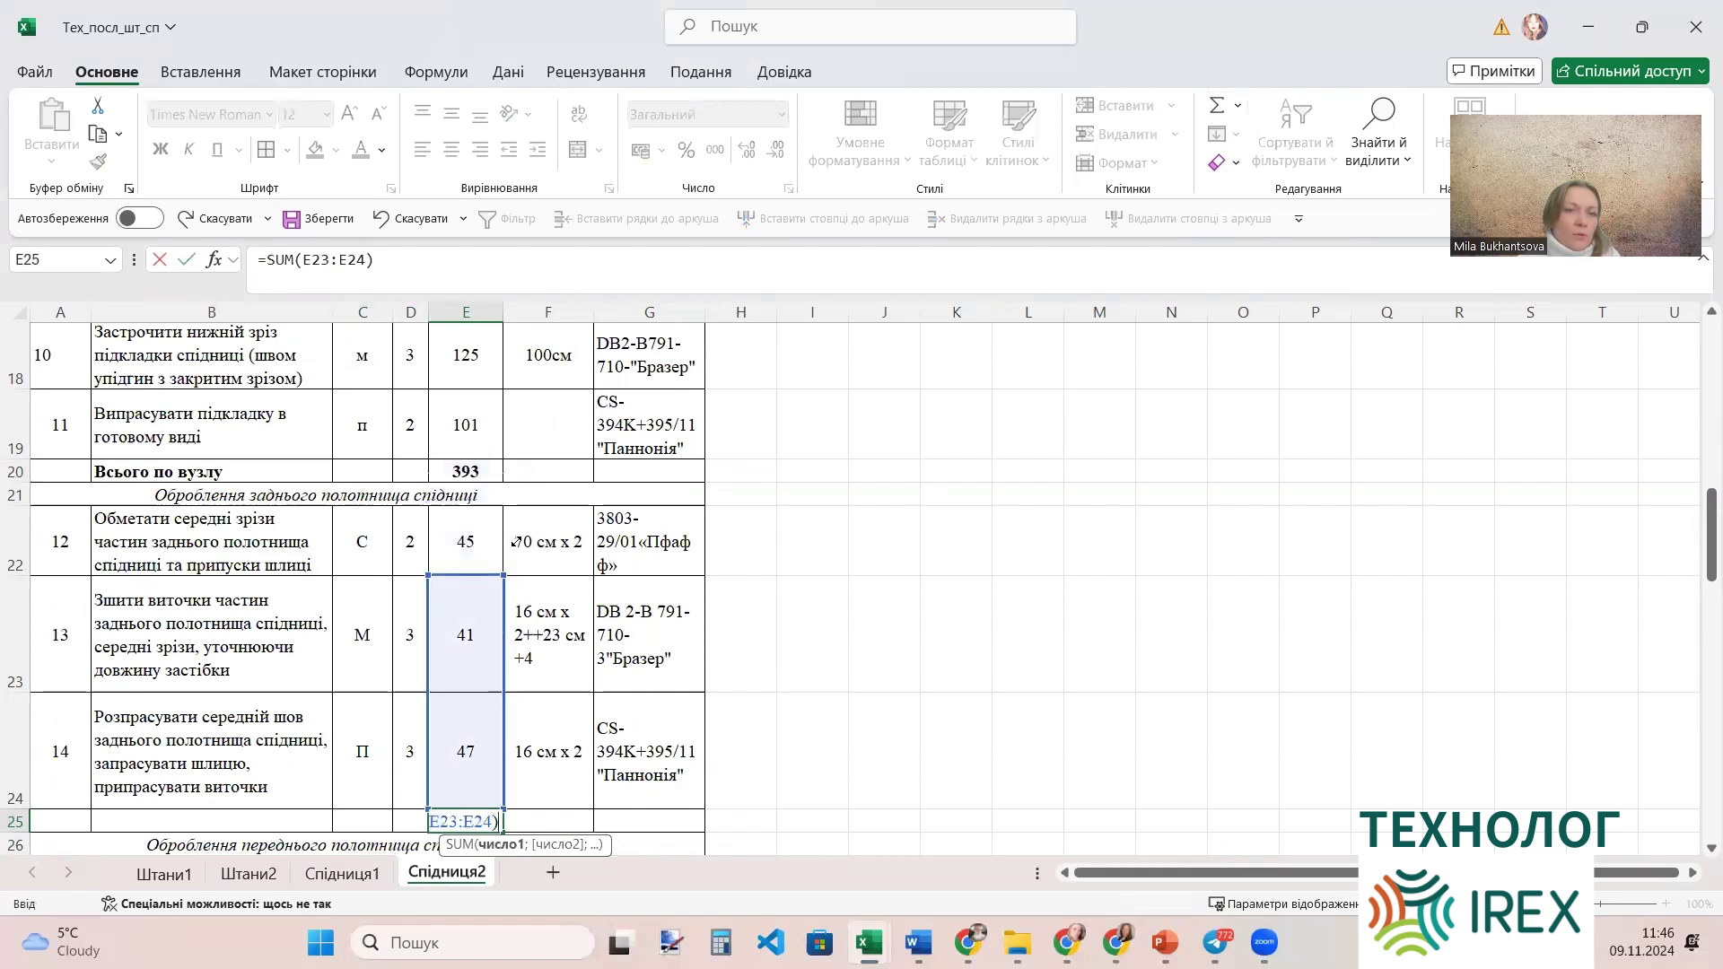
pyautogui.press('Return')
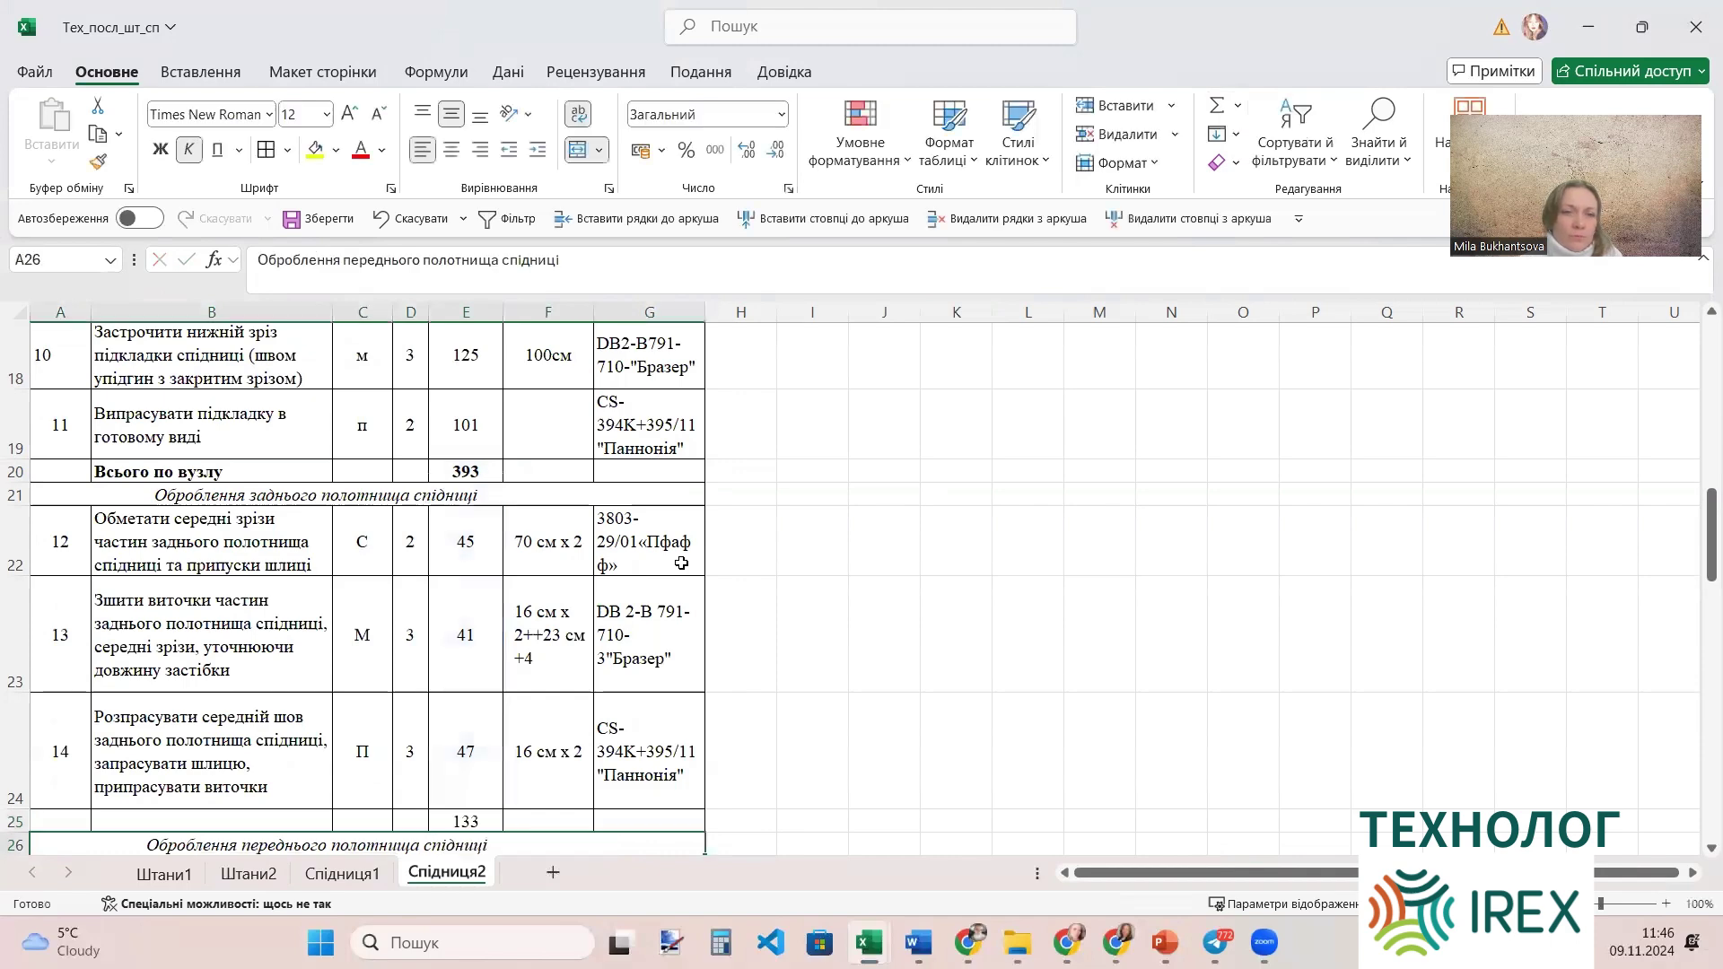
# Total the time values E27:E28 of the "Оброблення переднього полотнища спідниці" section with AutoSum in cell E29.
pyautogui.scroll(-2, 532, 623)
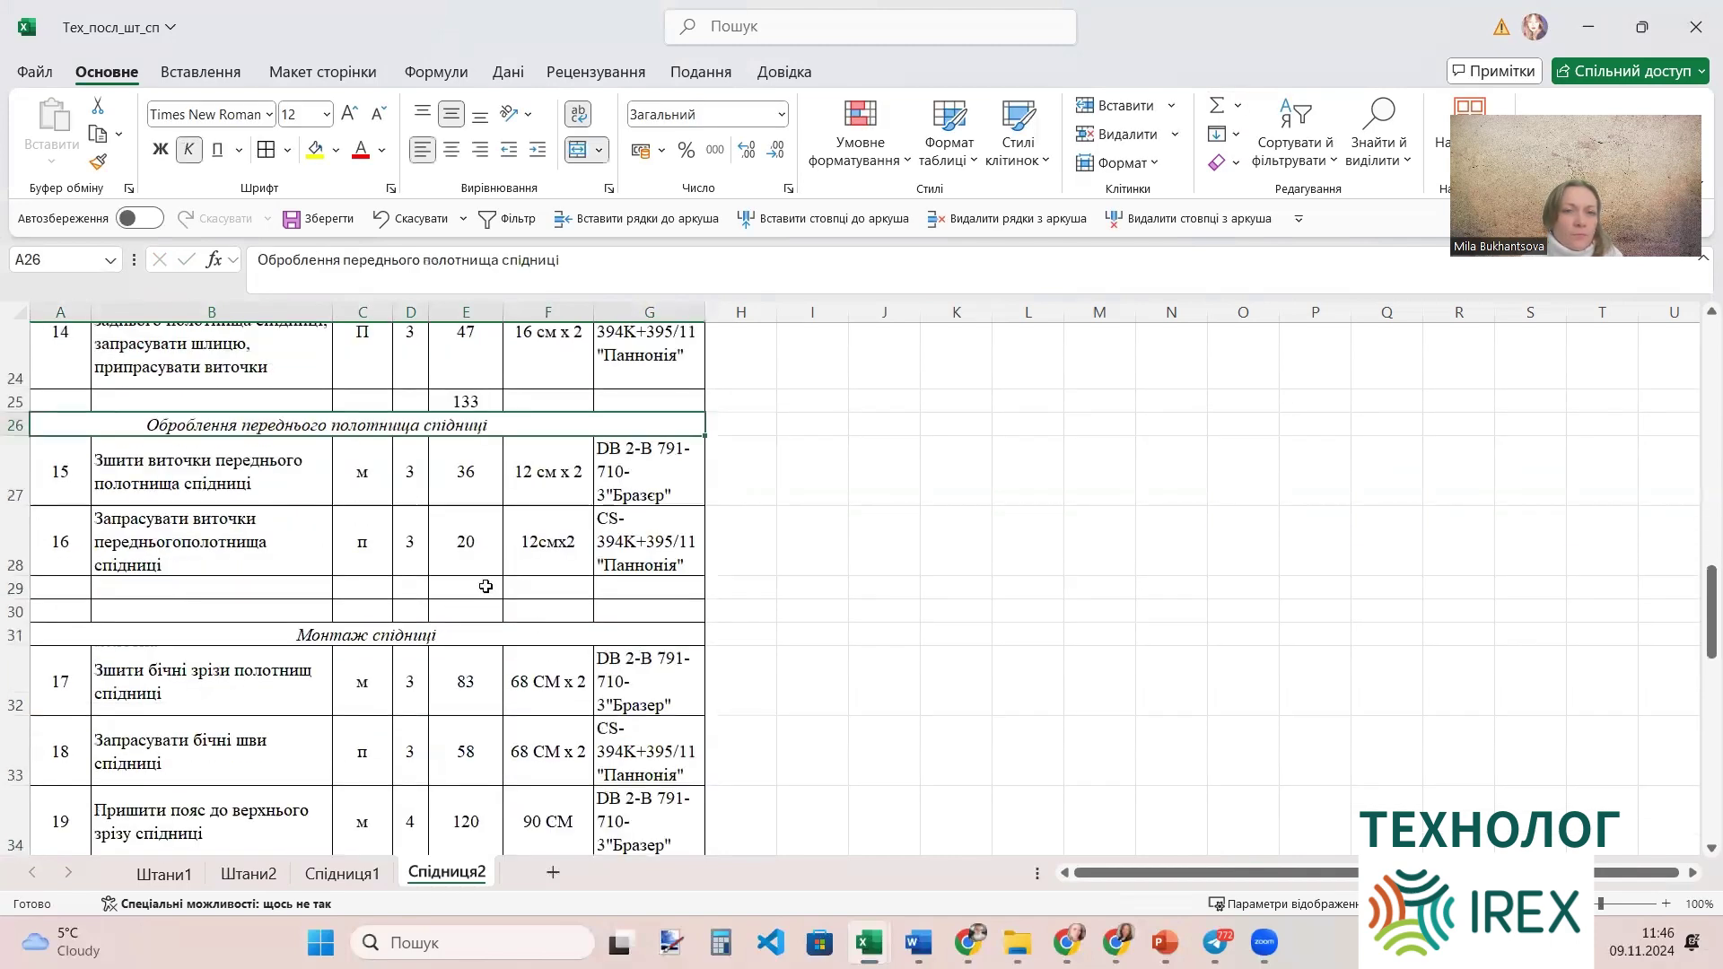
pyautogui.click(485, 586)
pyautogui.click(1217, 105)
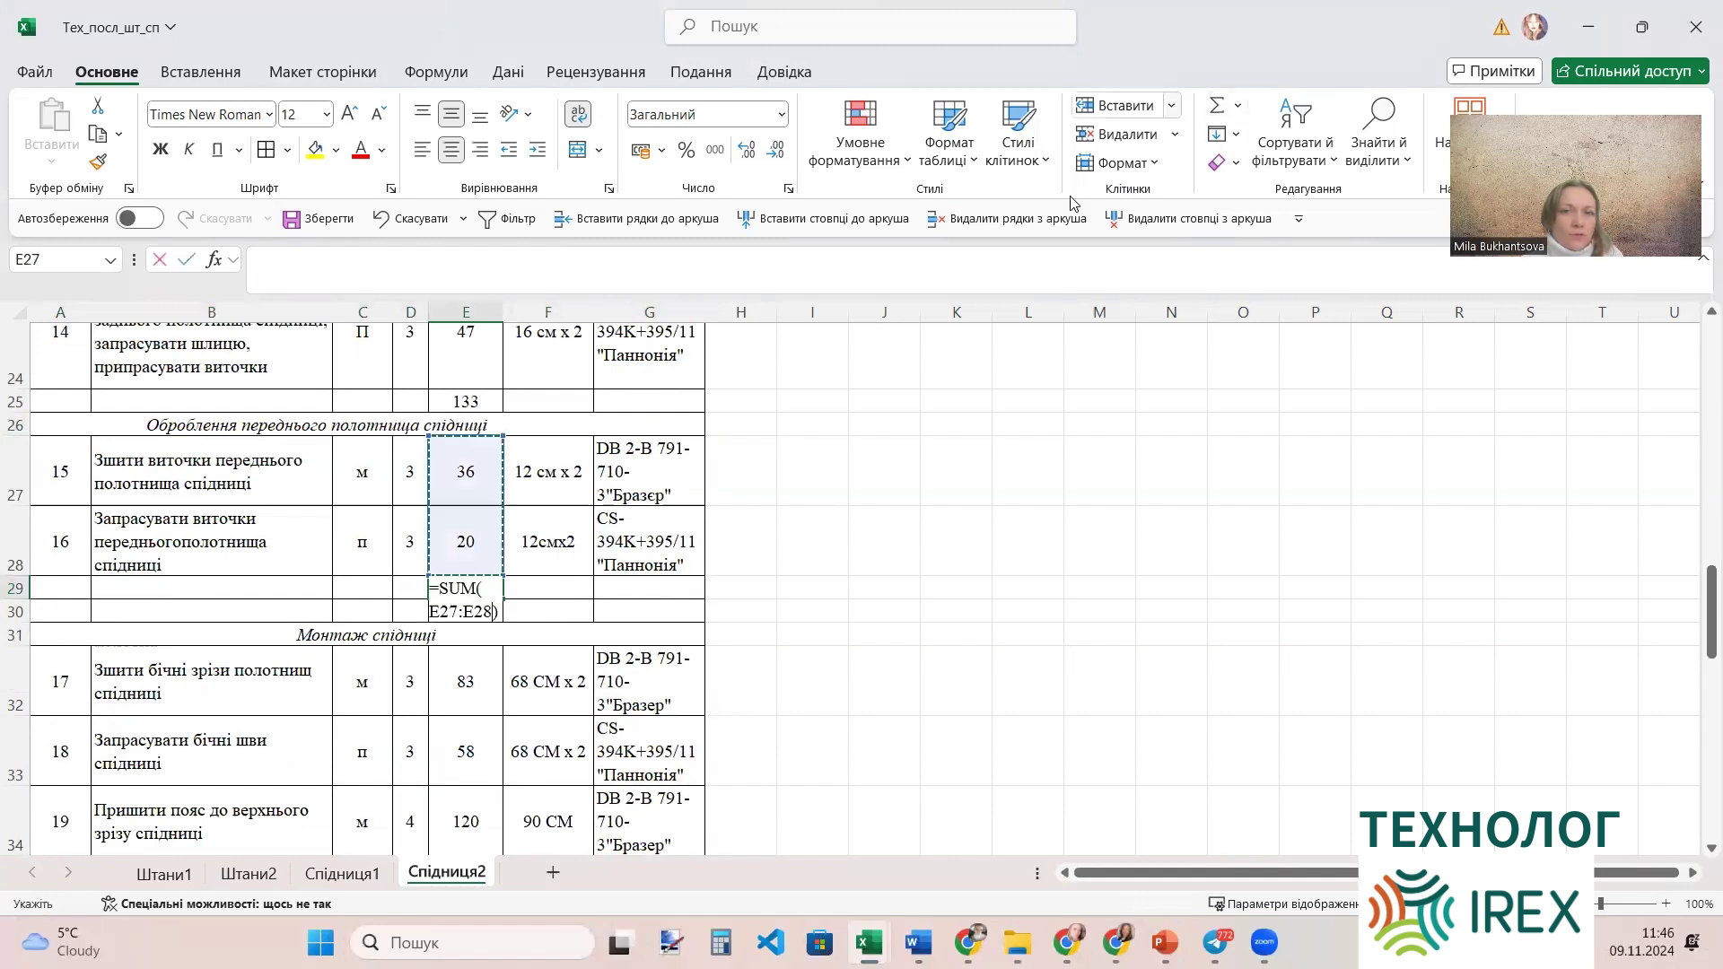
pyautogui.press('Return')
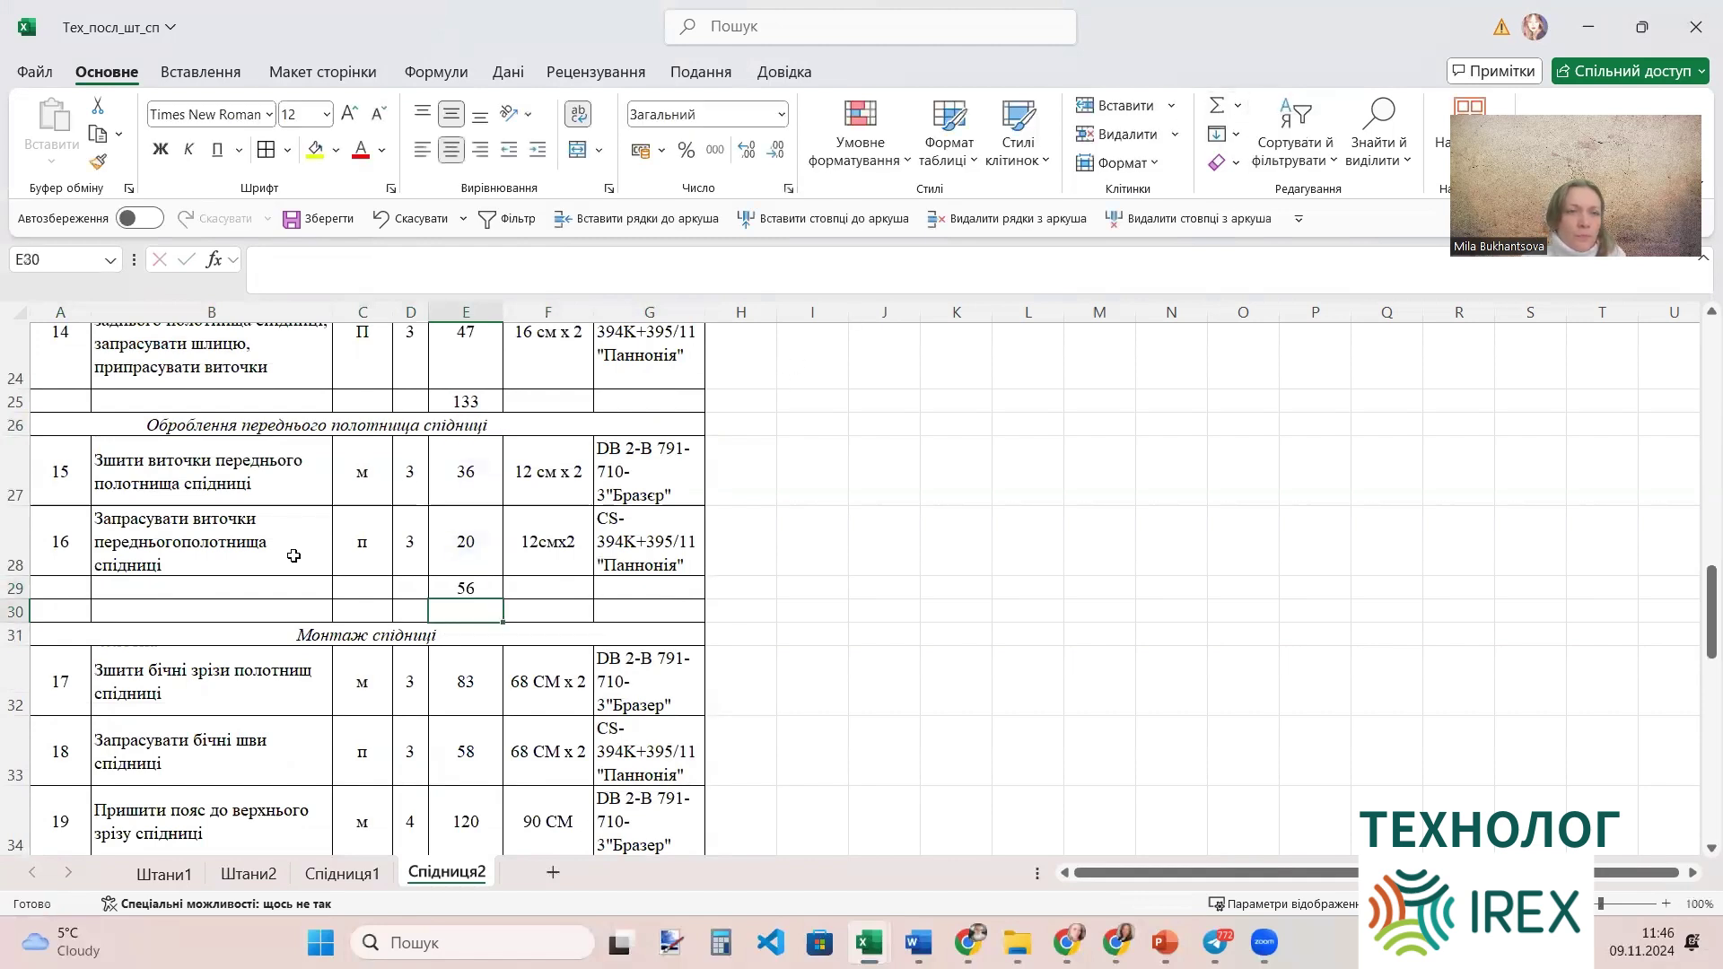
# Enter the label "Всього по секції" in cell B30, above the "Монтаж спідниці" section.
pyautogui.click(262, 605)
pyautogui.write('Всього')
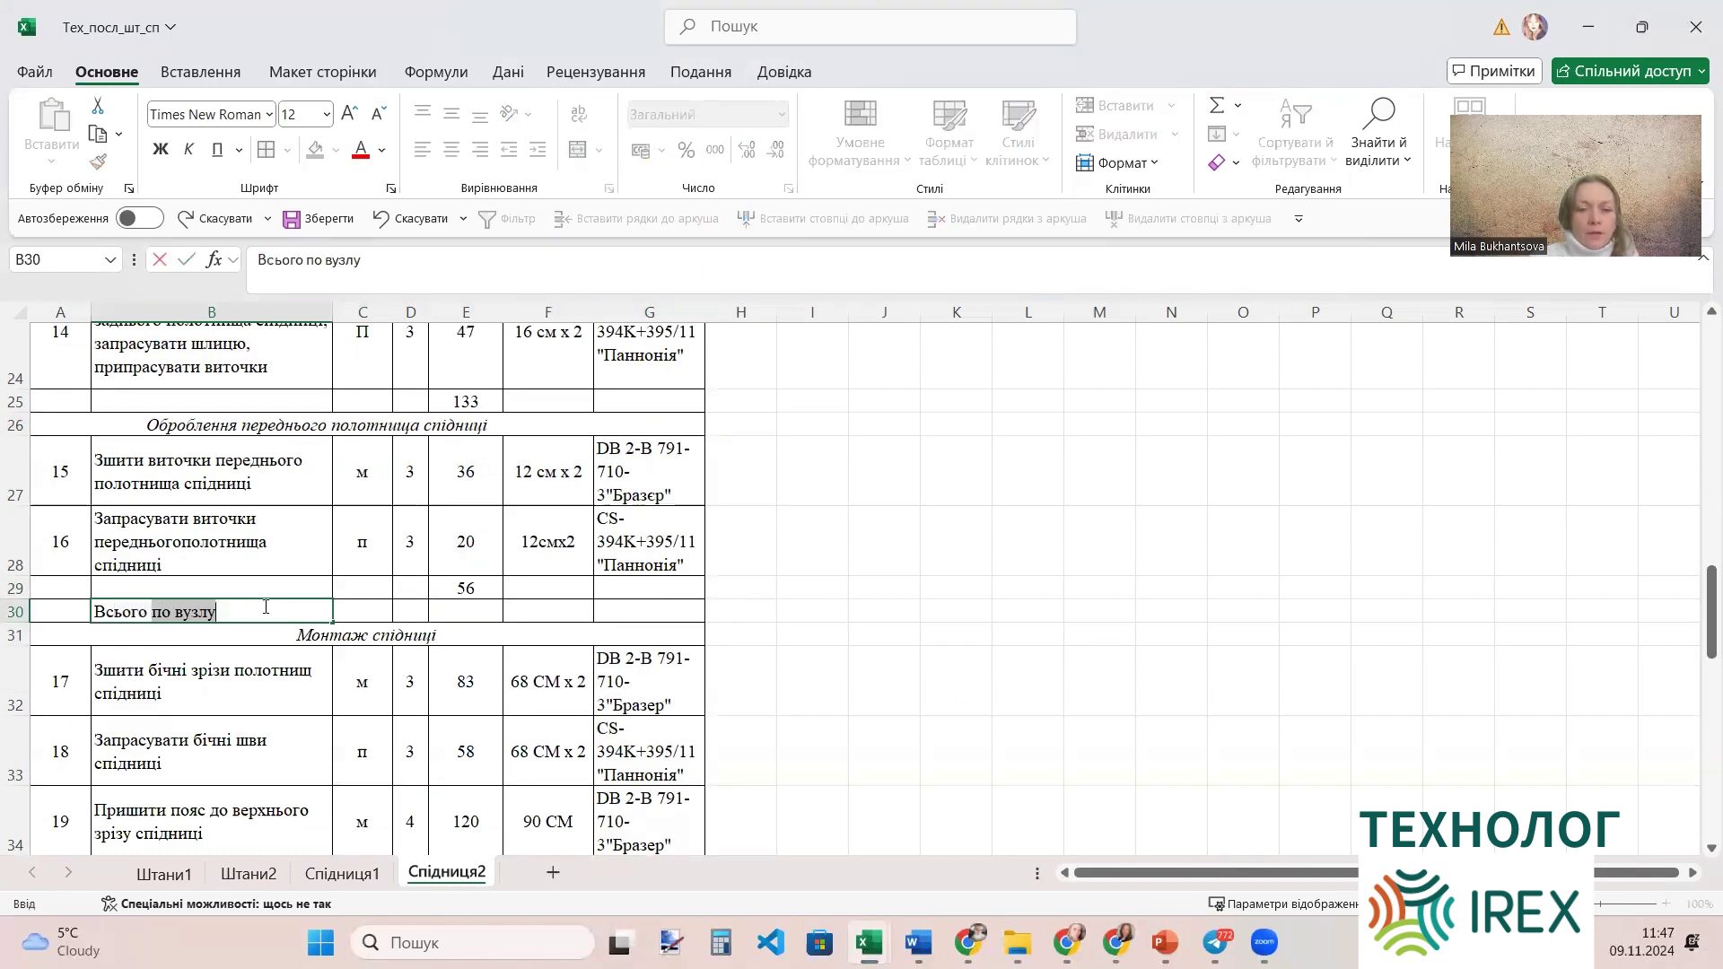
pyautogui.write(' по секції')
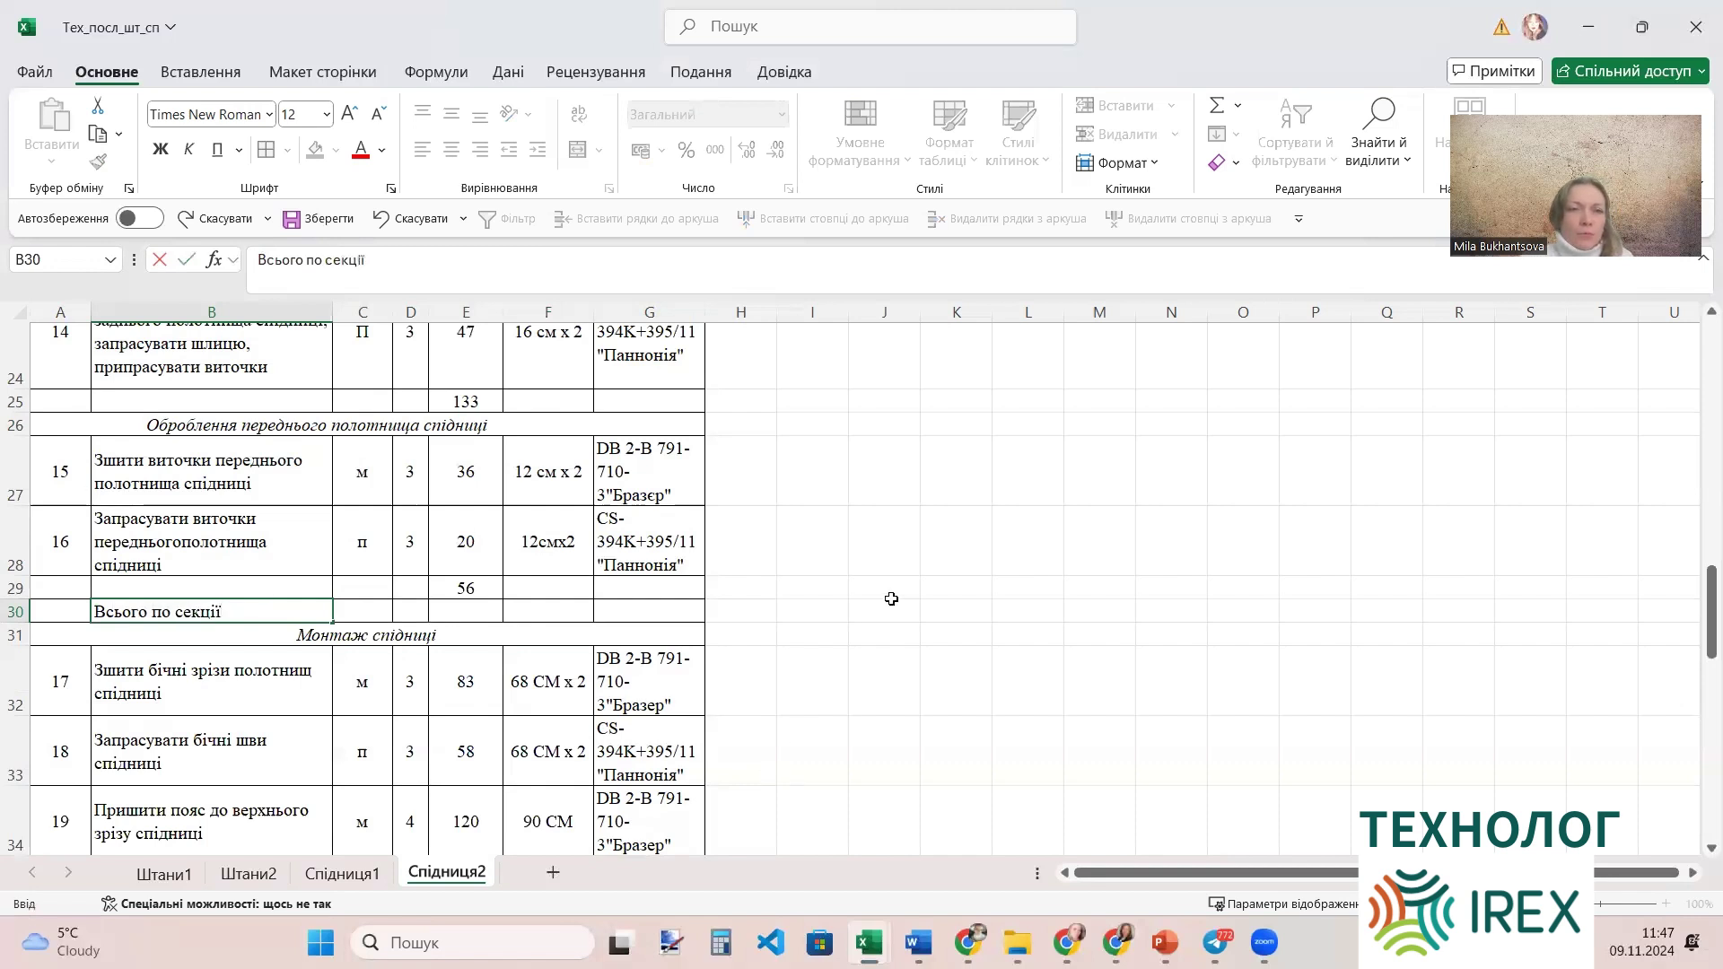
pyautogui.click(969, 579)
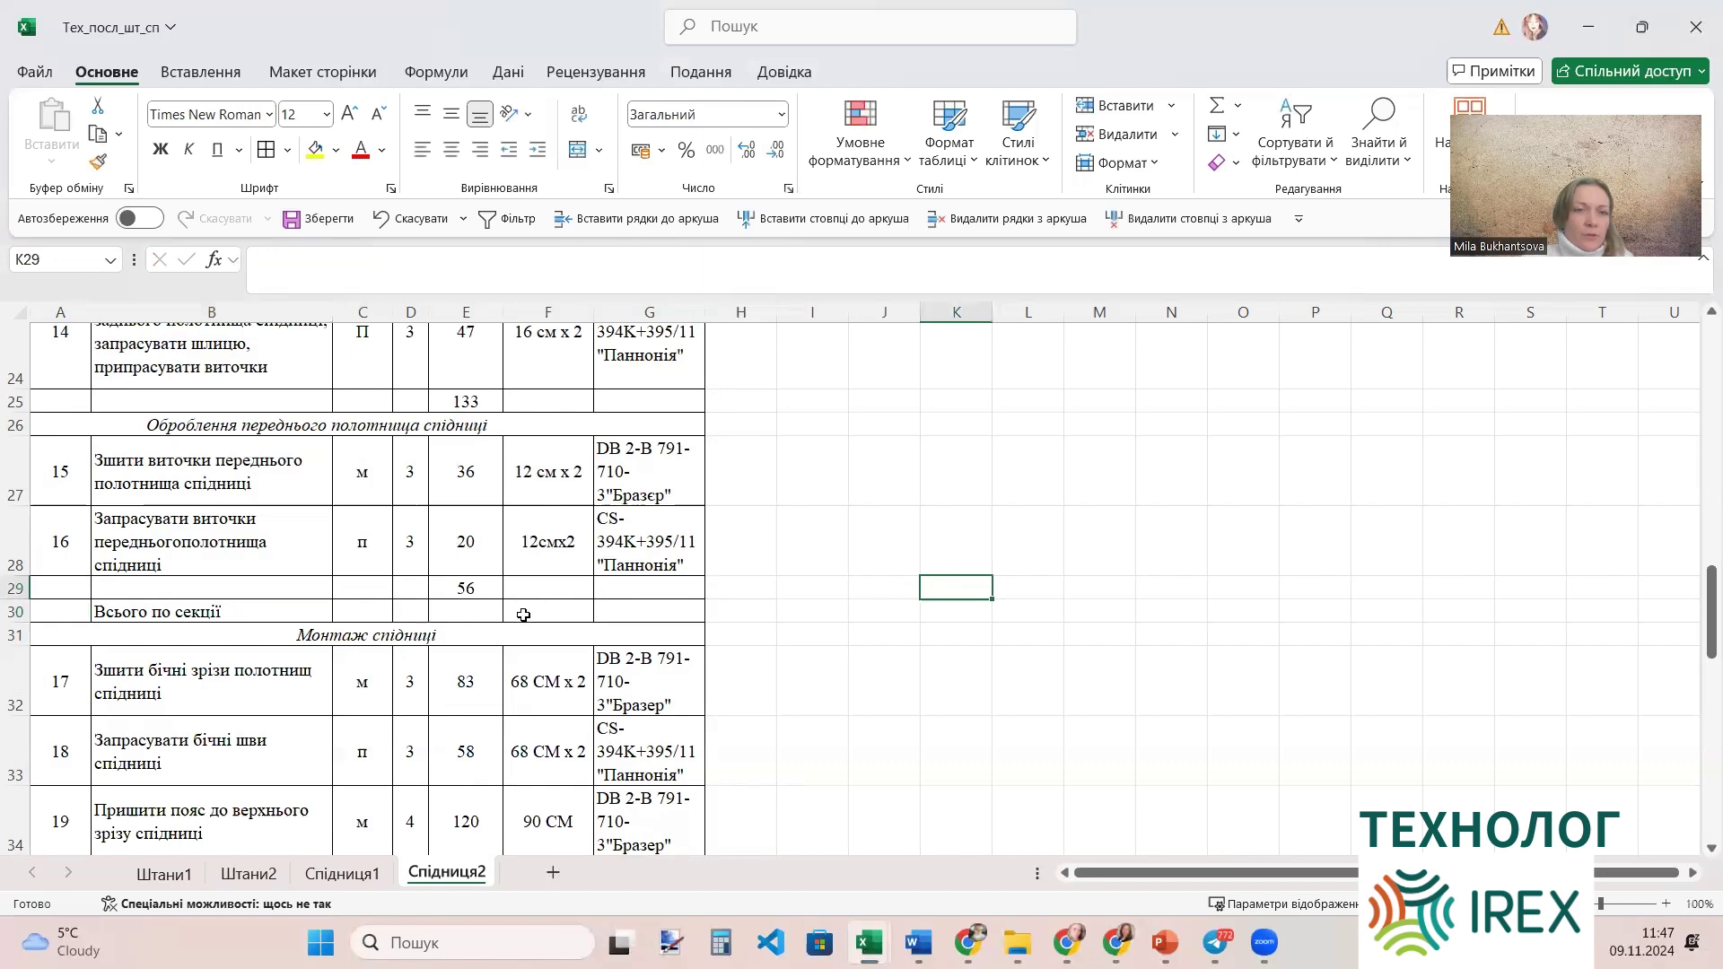
# Total the unit subtotals in E30 with the formula =E29+E25+E20+E12+E7 and make cells E29:E30 bold.
pyautogui.click(491, 614)
pyautogui.write('=')
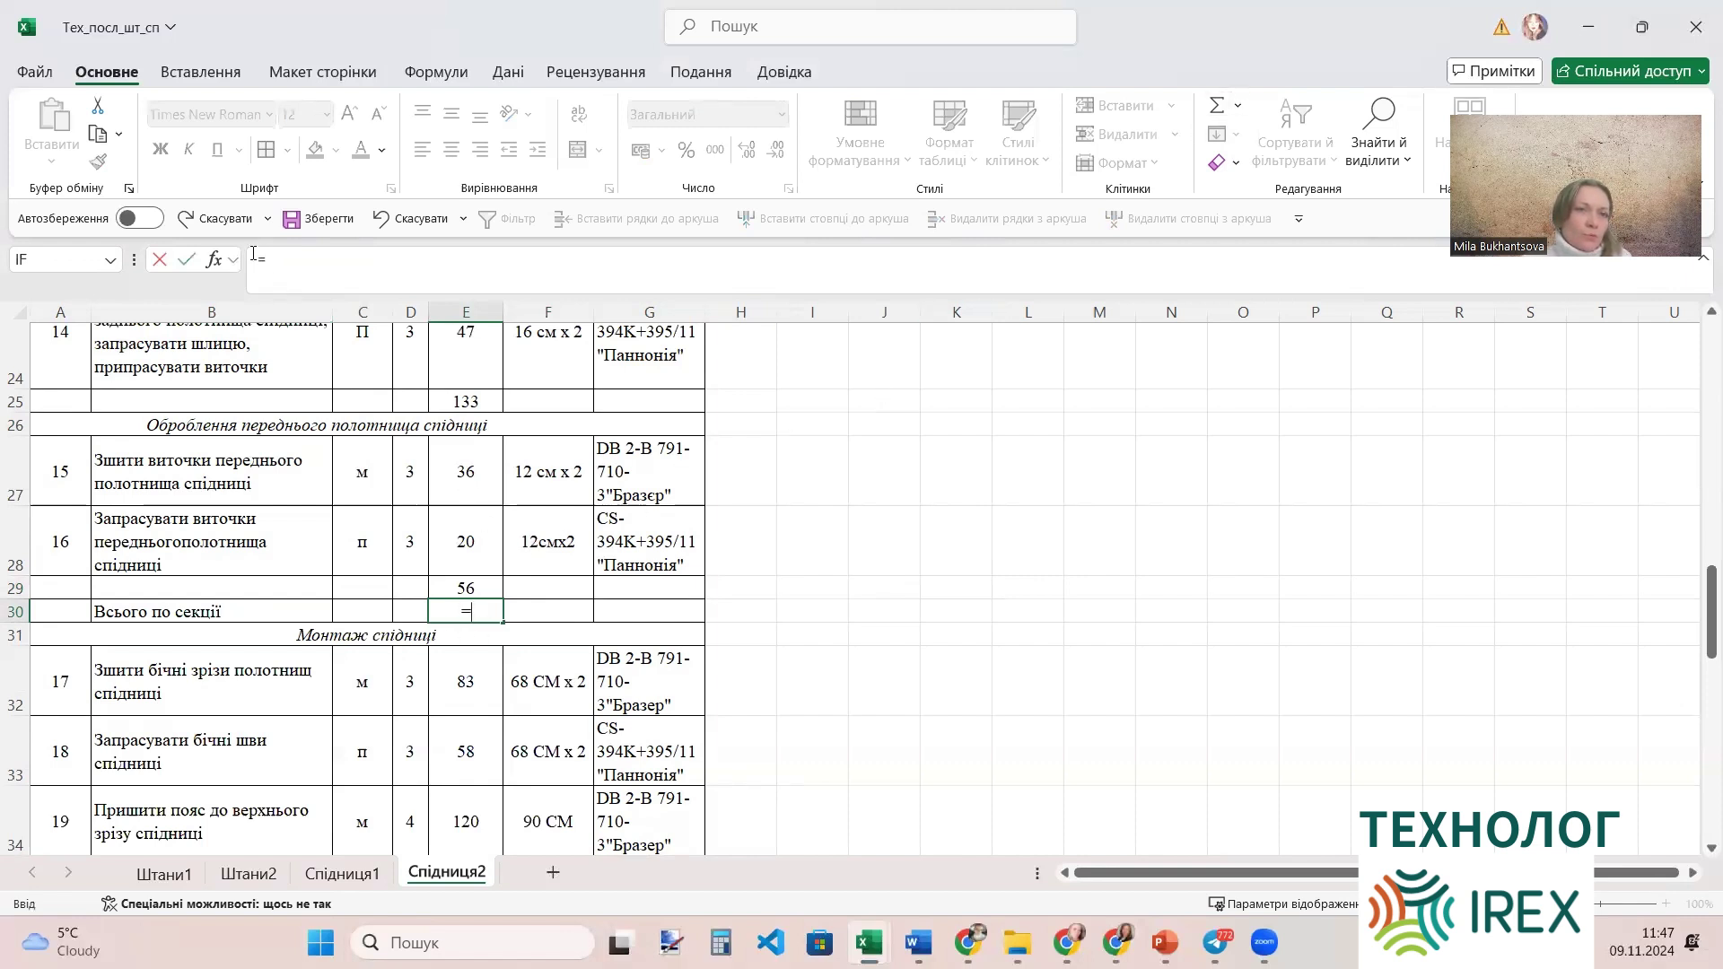
pyautogui.click(482, 589)
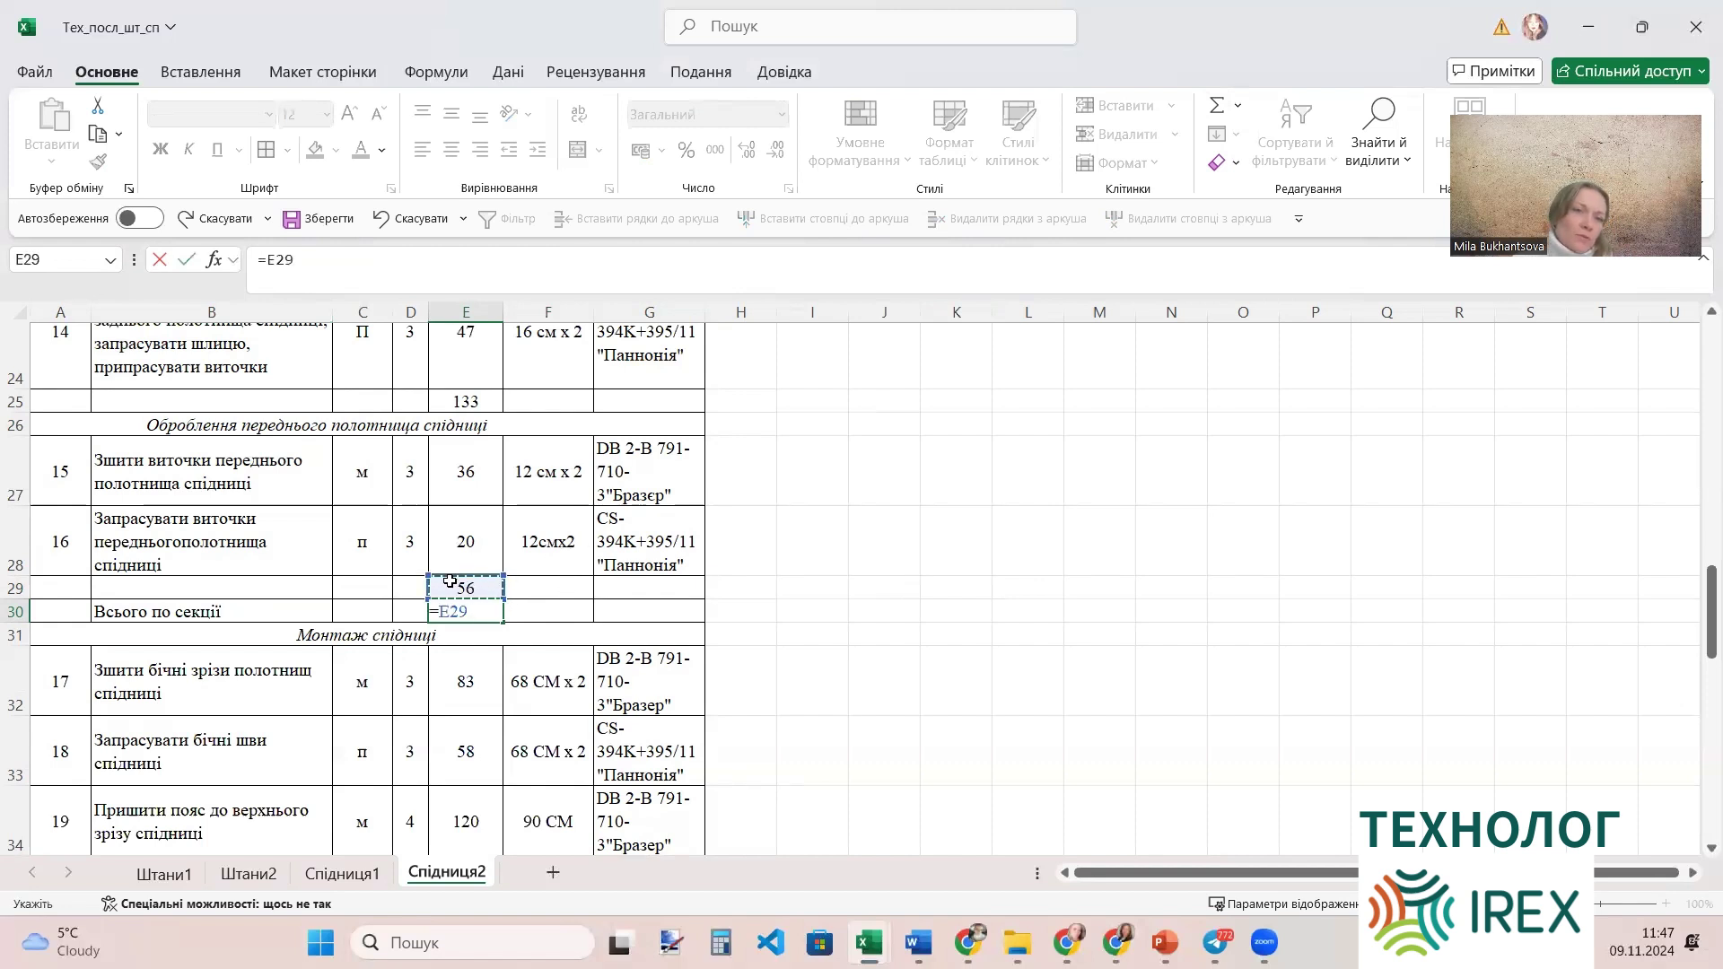
pyautogui.write('+')
pyautogui.click(479, 394)
pyautogui.write('+')
pyautogui.scroll(1, 809, 484)
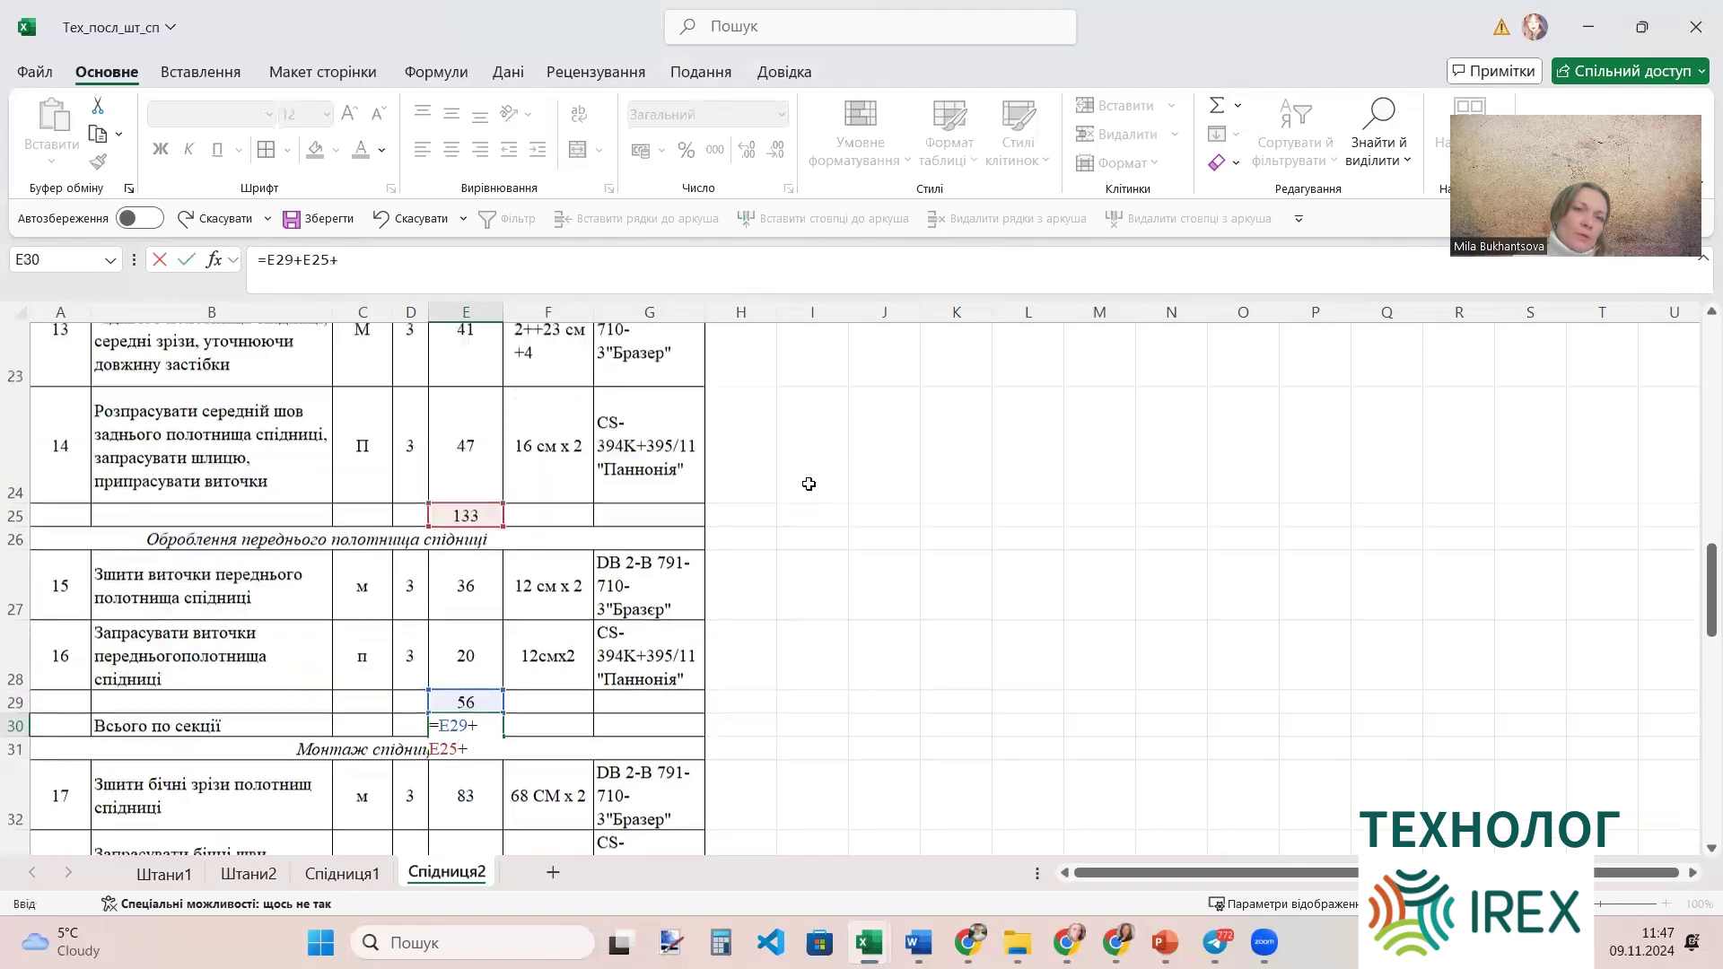
pyautogui.scroll(2, 809, 483)
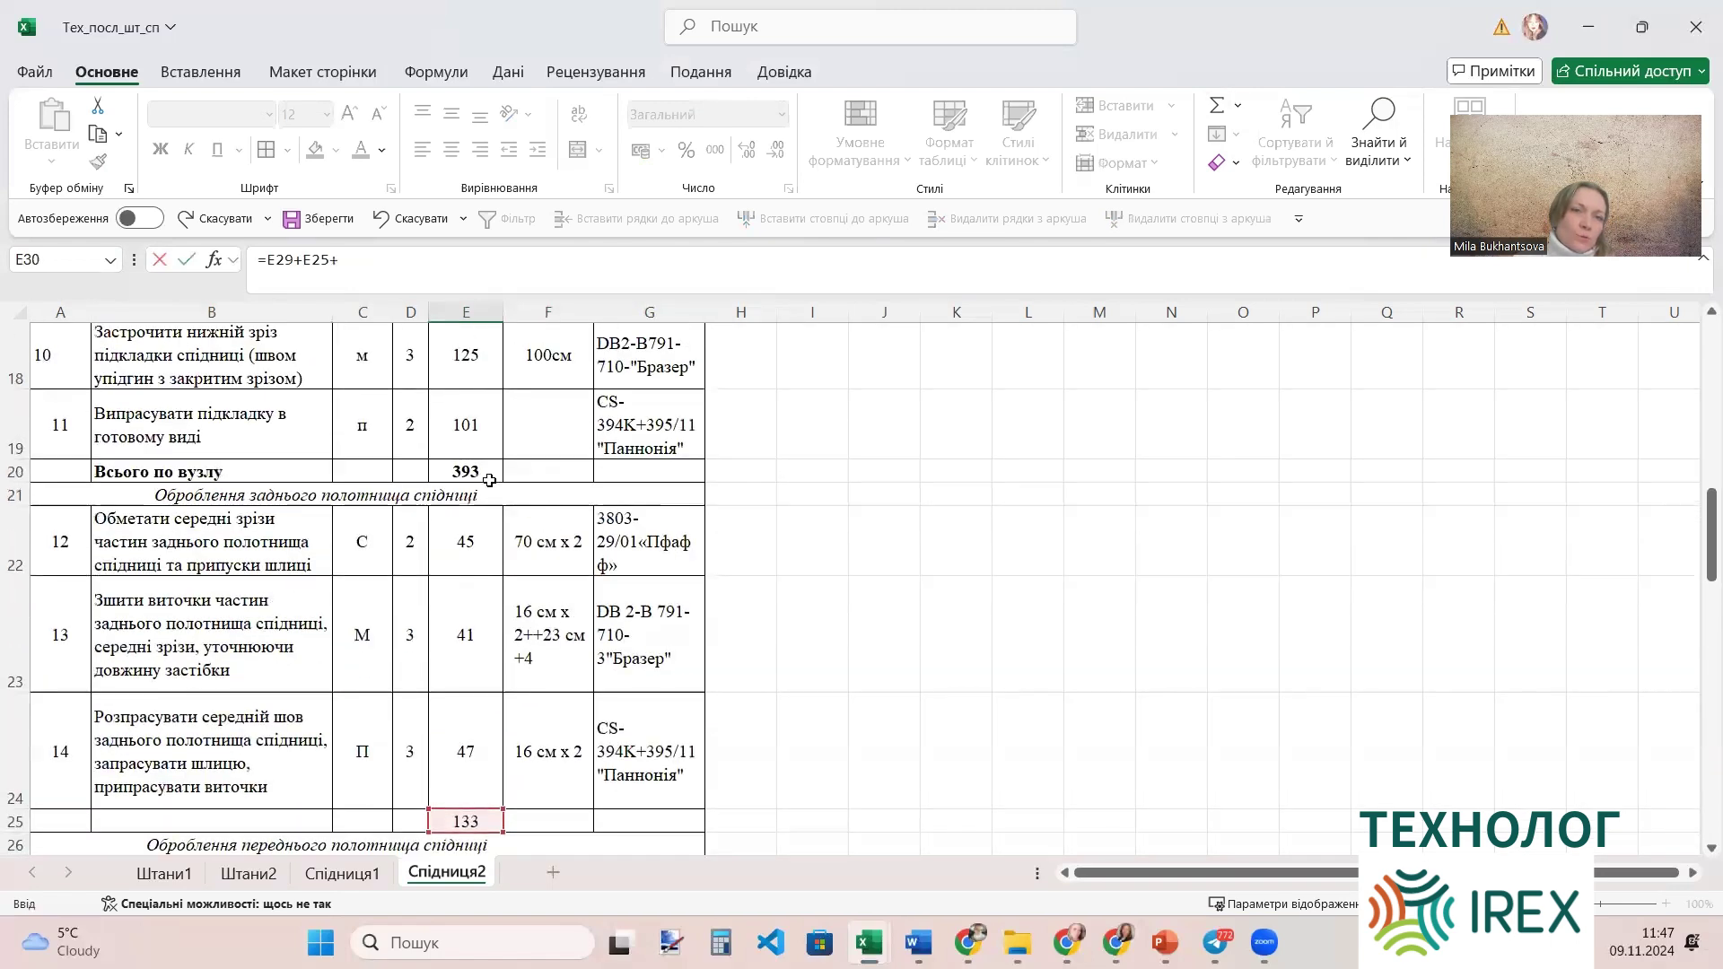
pyautogui.click(489, 480)
pyautogui.write('+')
pyautogui.scroll(3, 715, 493)
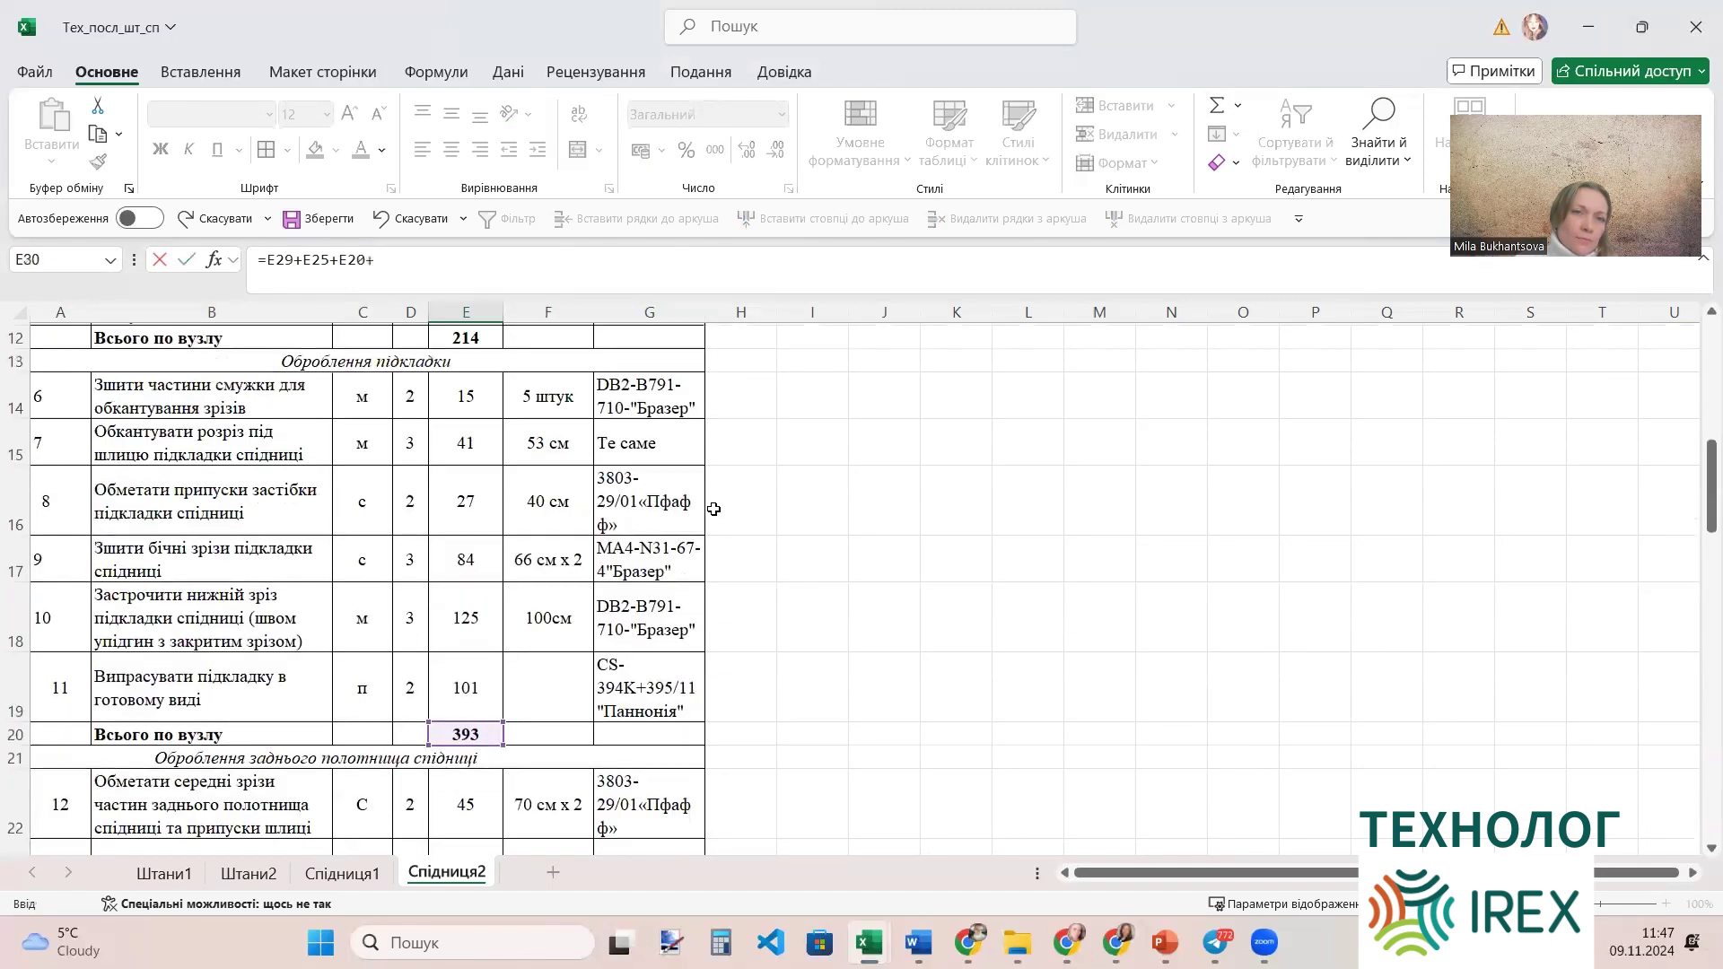
pyautogui.scroll(1, 713, 509)
pyautogui.click(465, 426)
pyautogui.scroll(2, 670, 505)
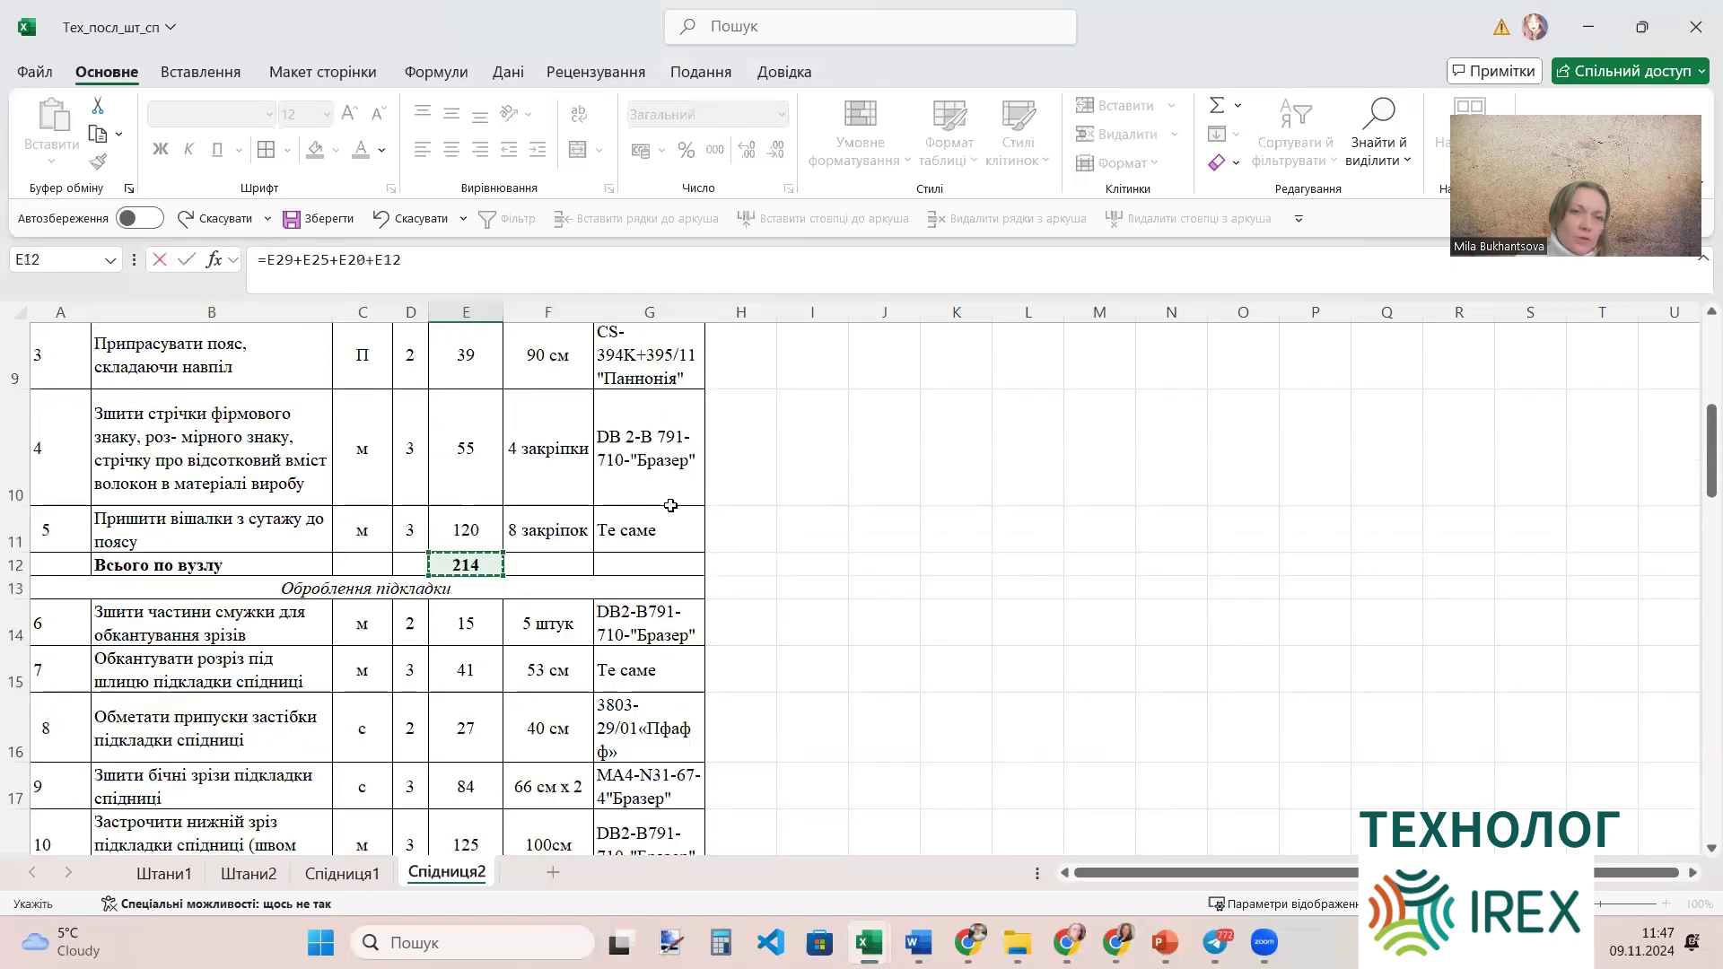
pyautogui.scroll(1, 628, 489)
pyautogui.write('+')
pyautogui.click(474, 351)
pyautogui.scroll(2, 694, 420)
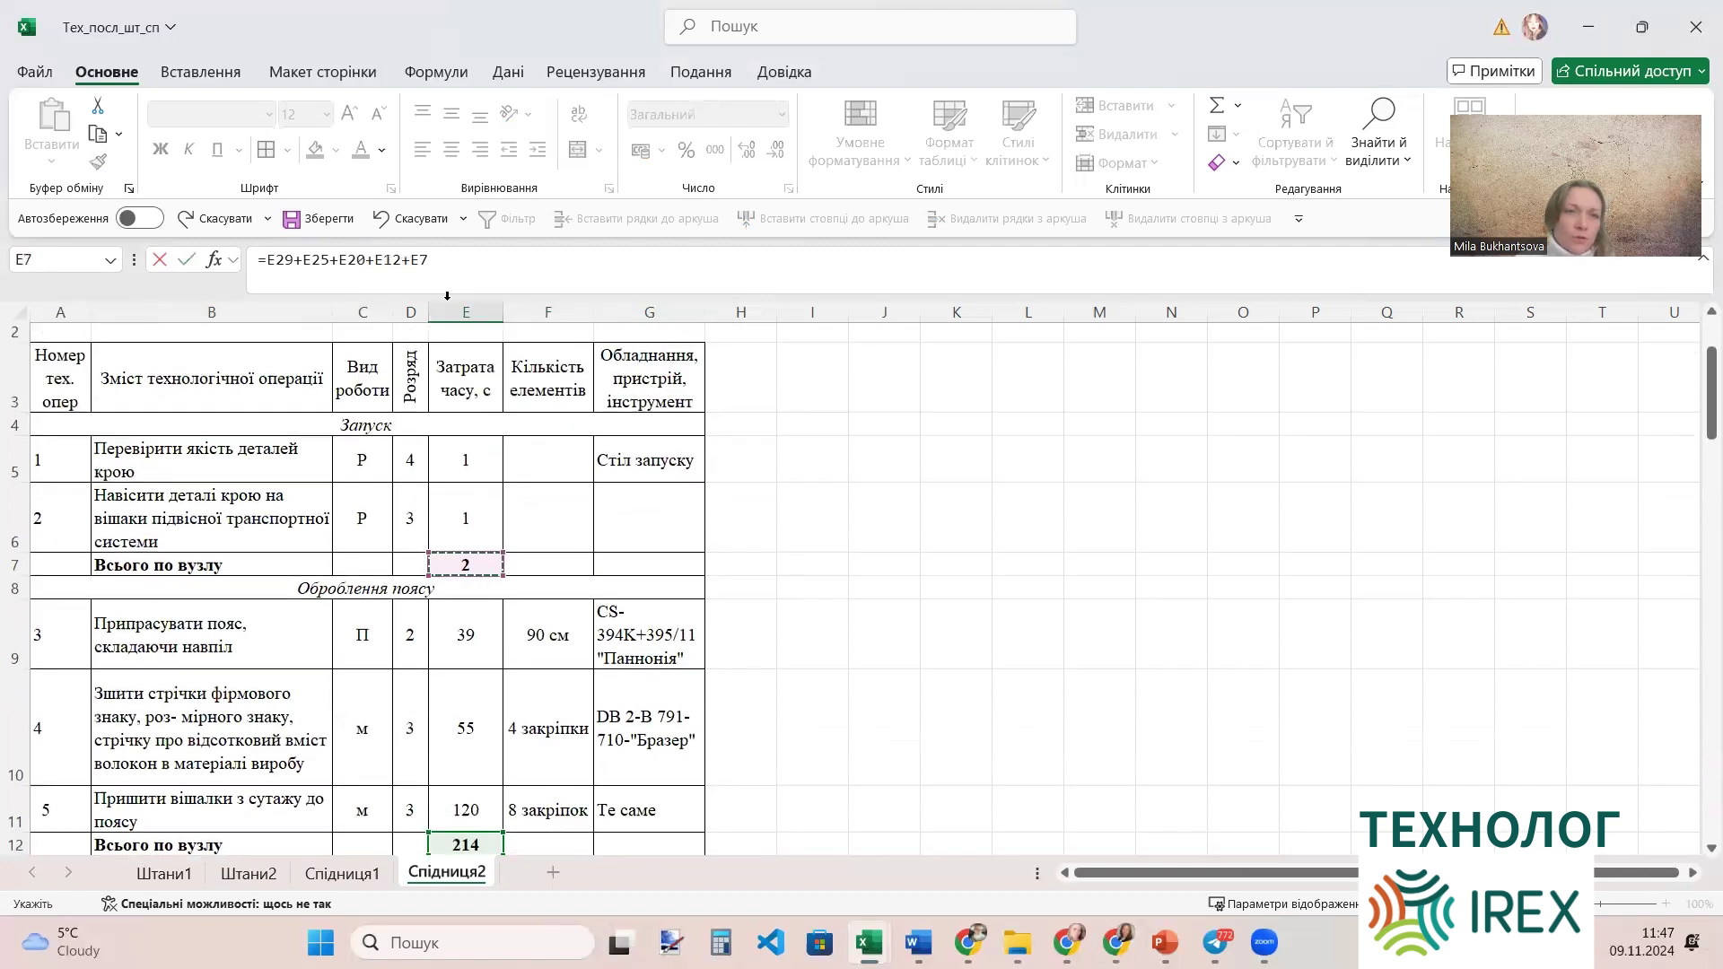
pyautogui.click(439, 261)
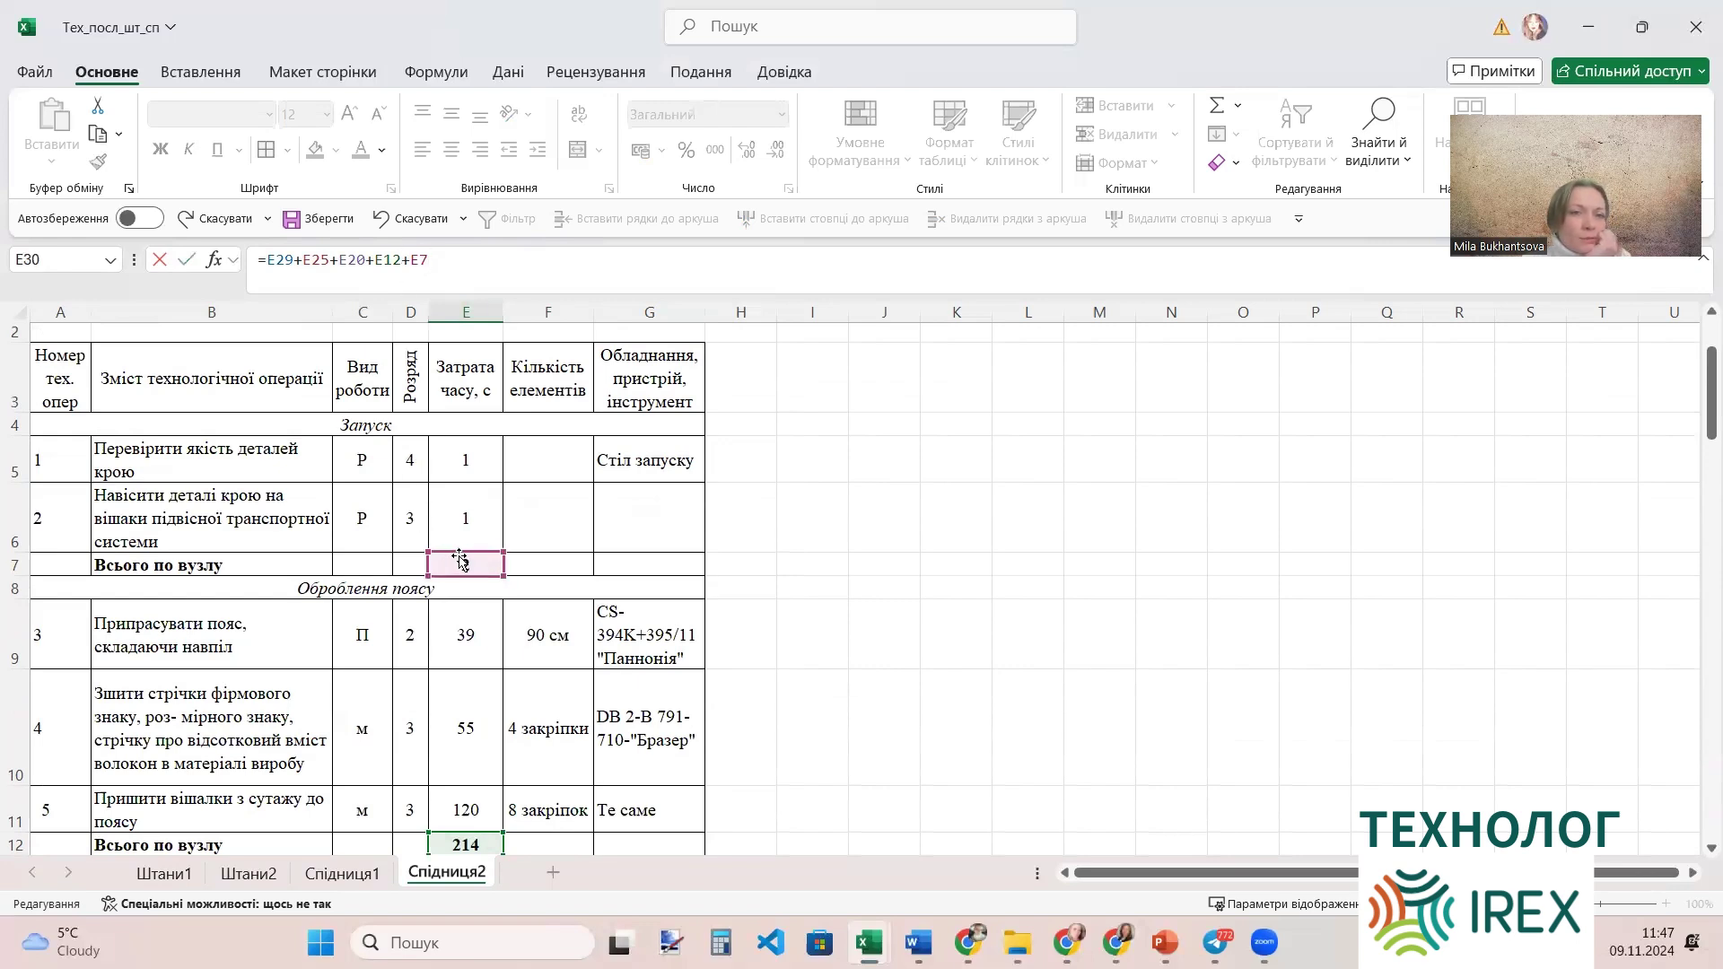
pyautogui.scroll(-1, 444, 563)
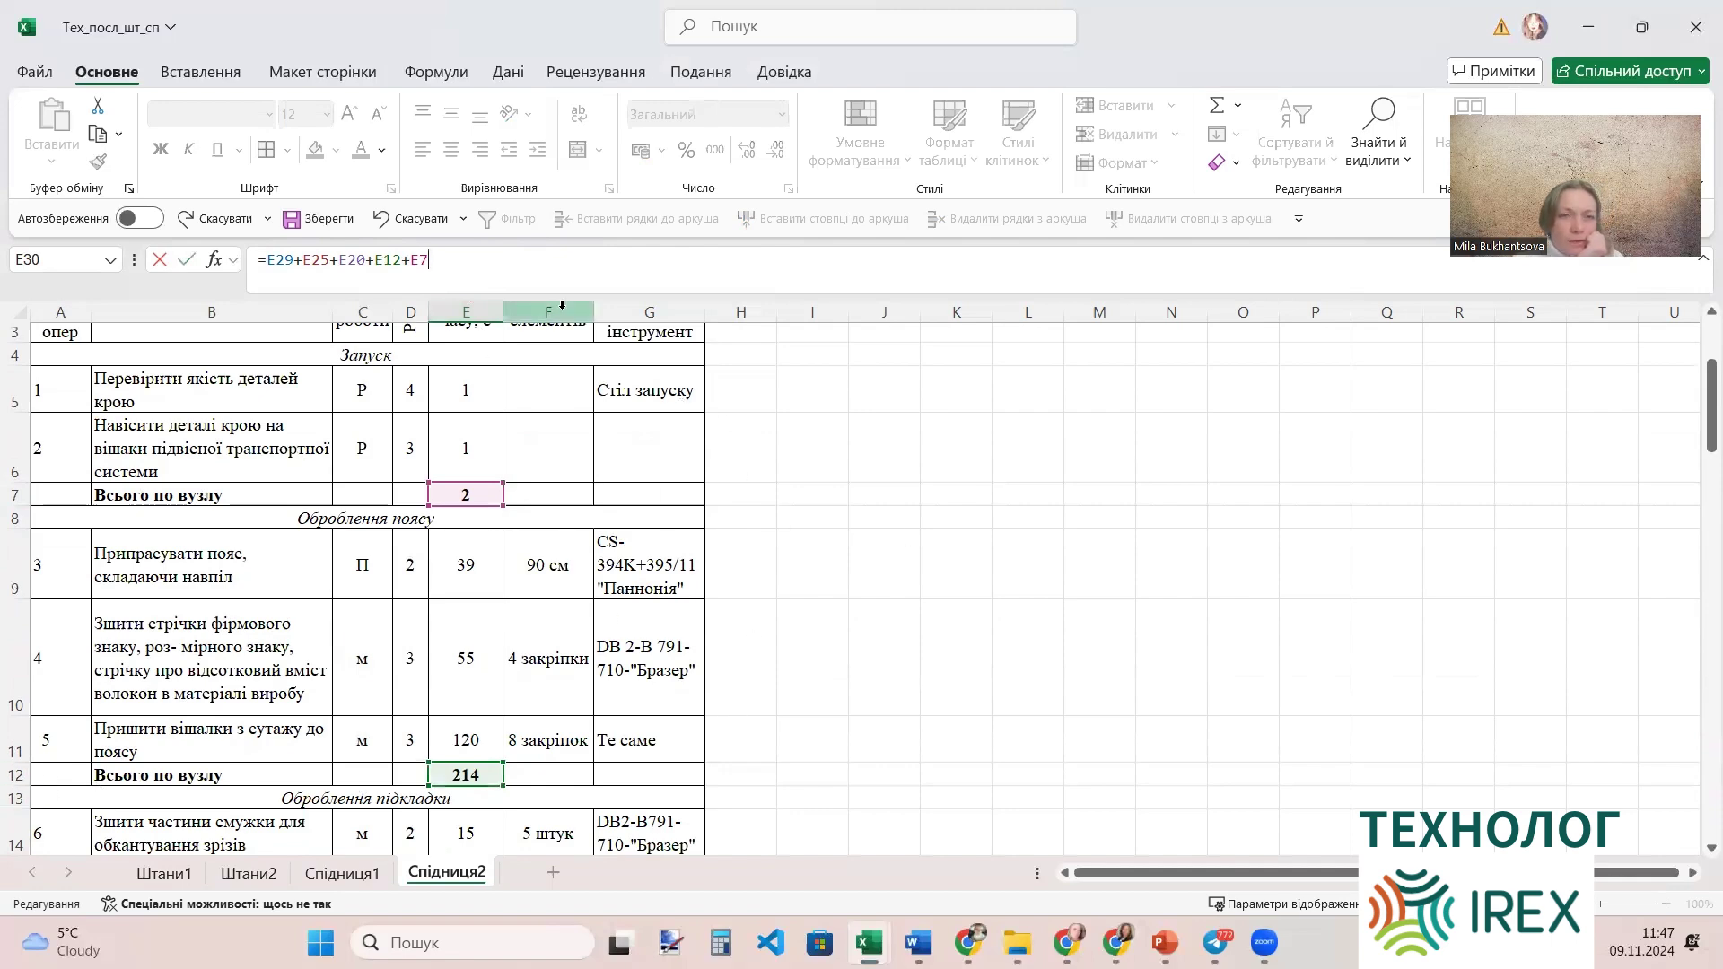
pyautogui.press('Return')
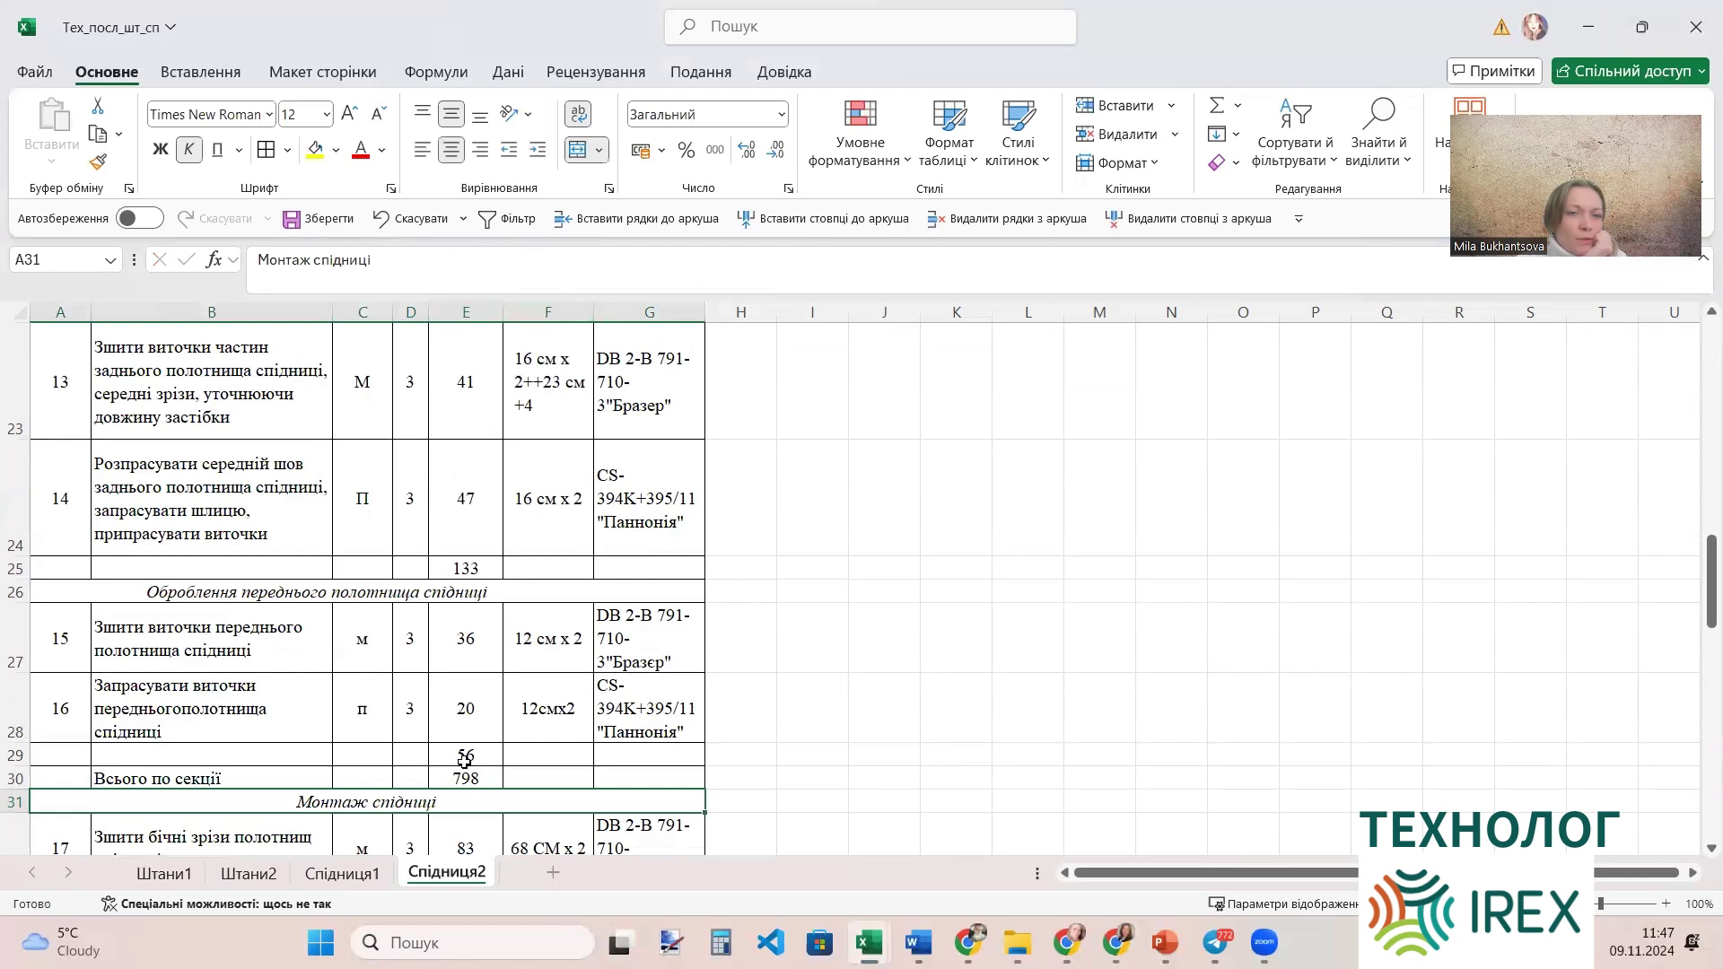
pyautogui.moveTo(465, 759); pyautogui.dragTo(465, 778)
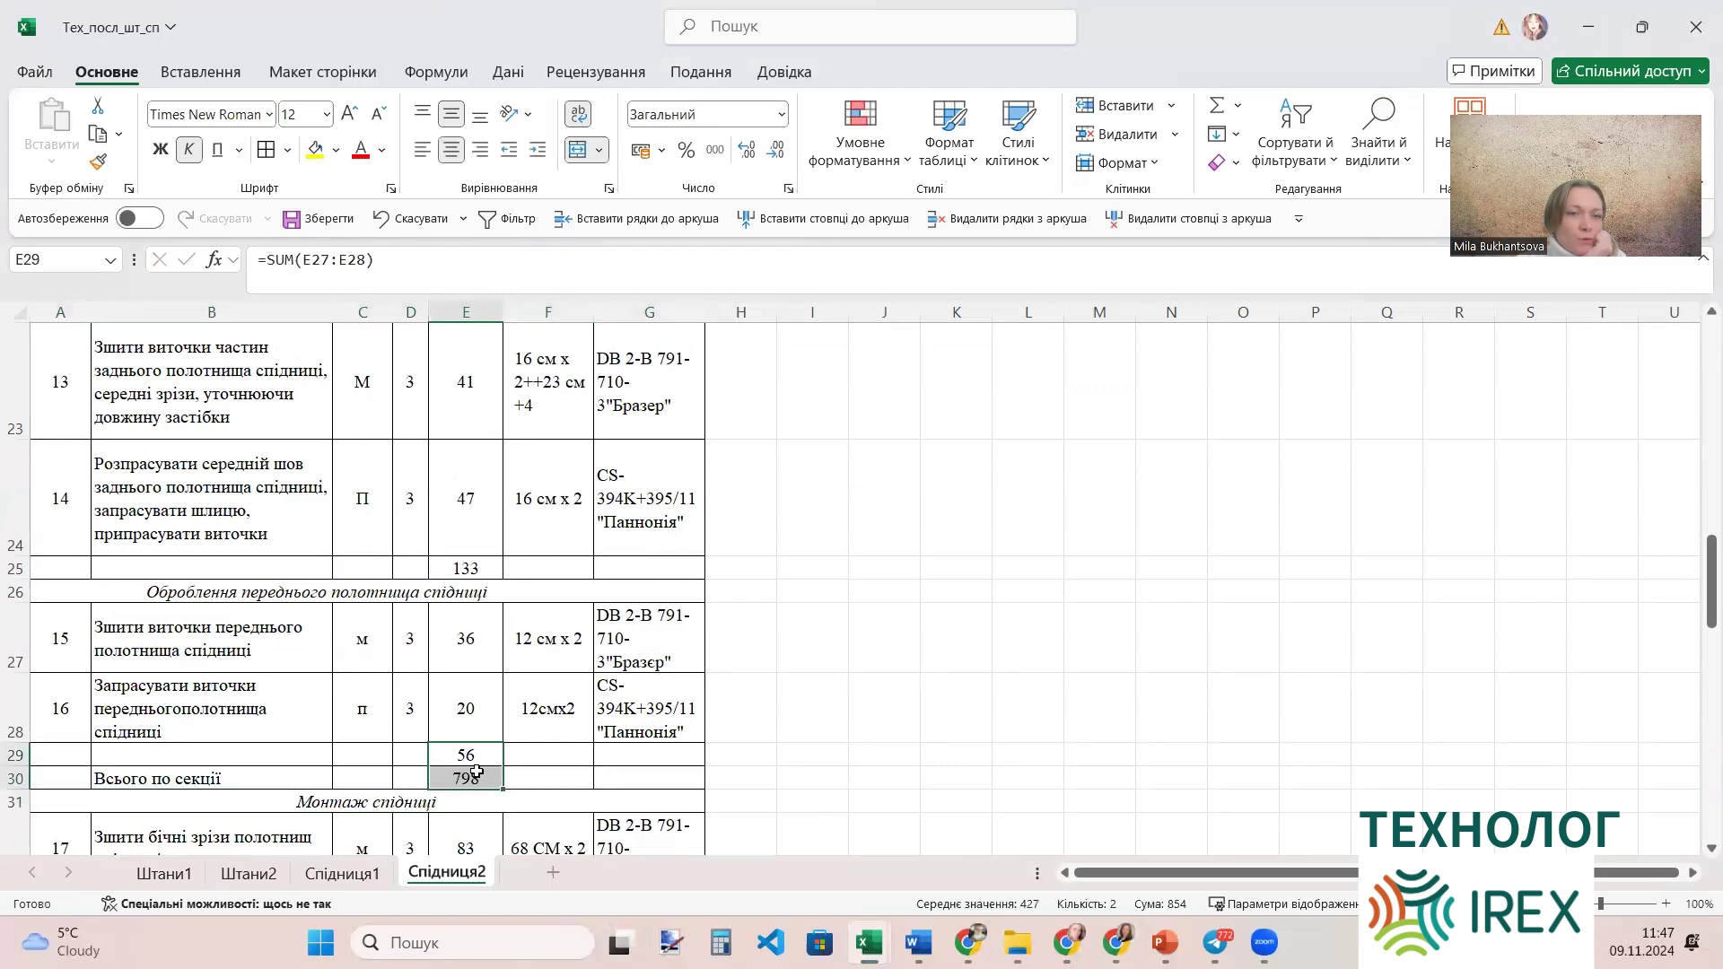
pyautogui.click(159, 149)
# Enter the label "Всього по секції" in cell B46, below the last operation of the "Монтаж спідниці" section.
pyautogui.scroll(-3, 875, 538)
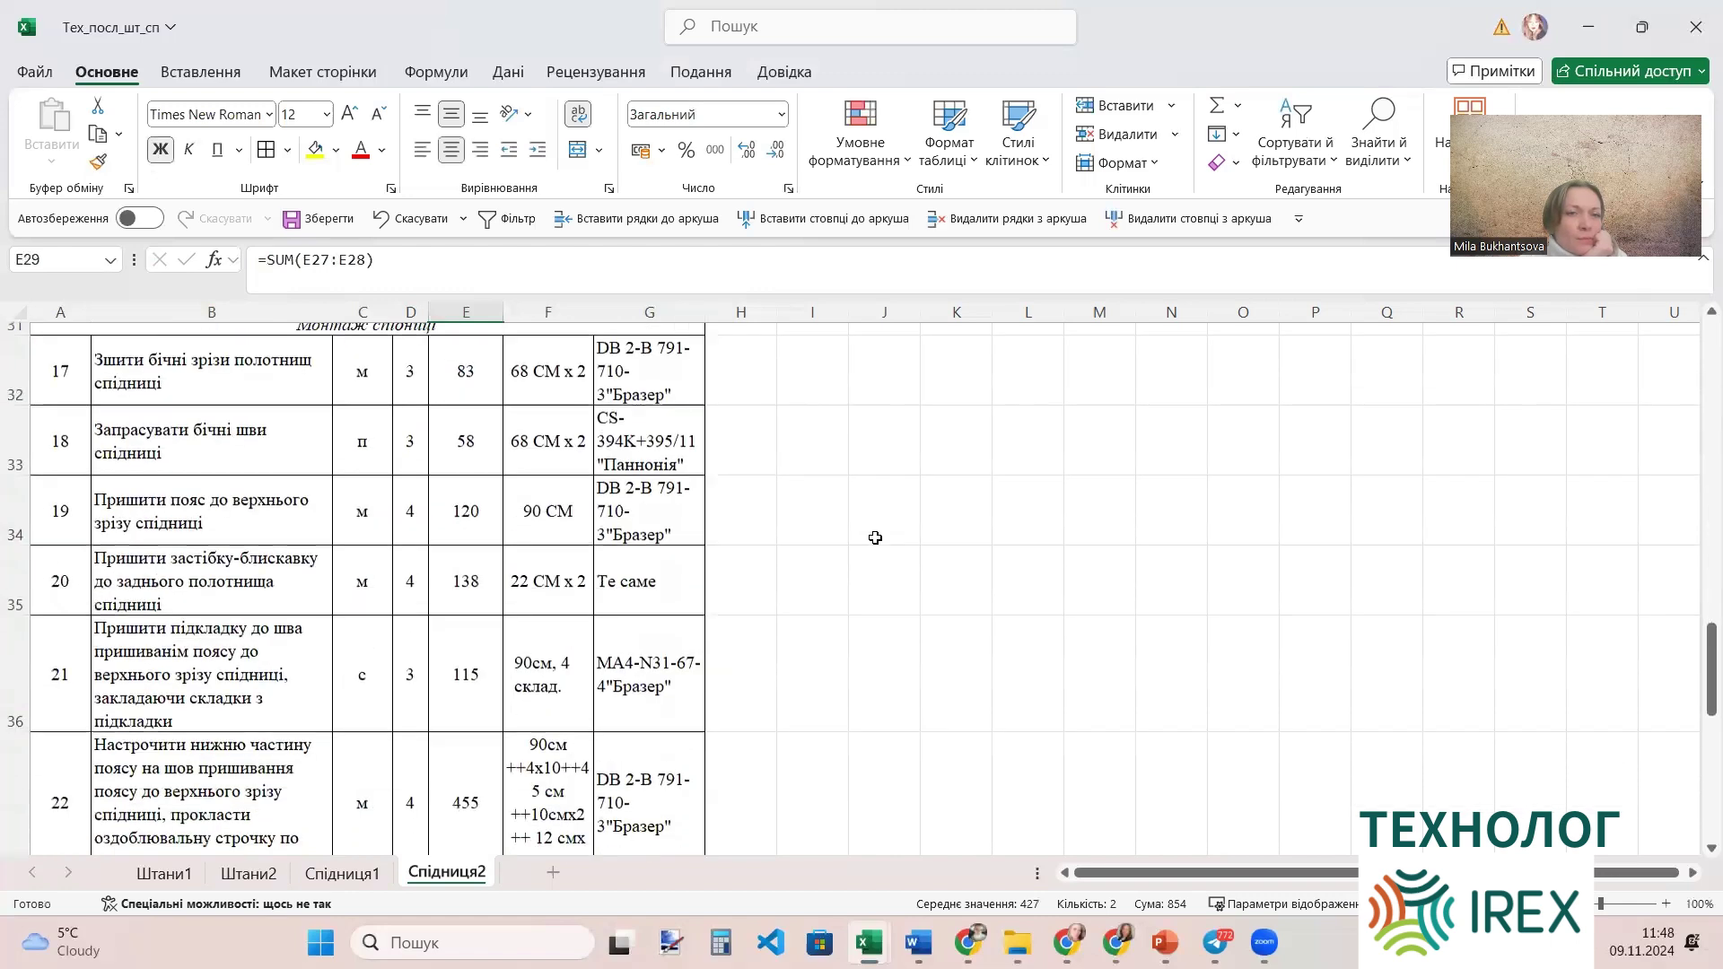
pyautogui.scroll(-3, 875, 537)
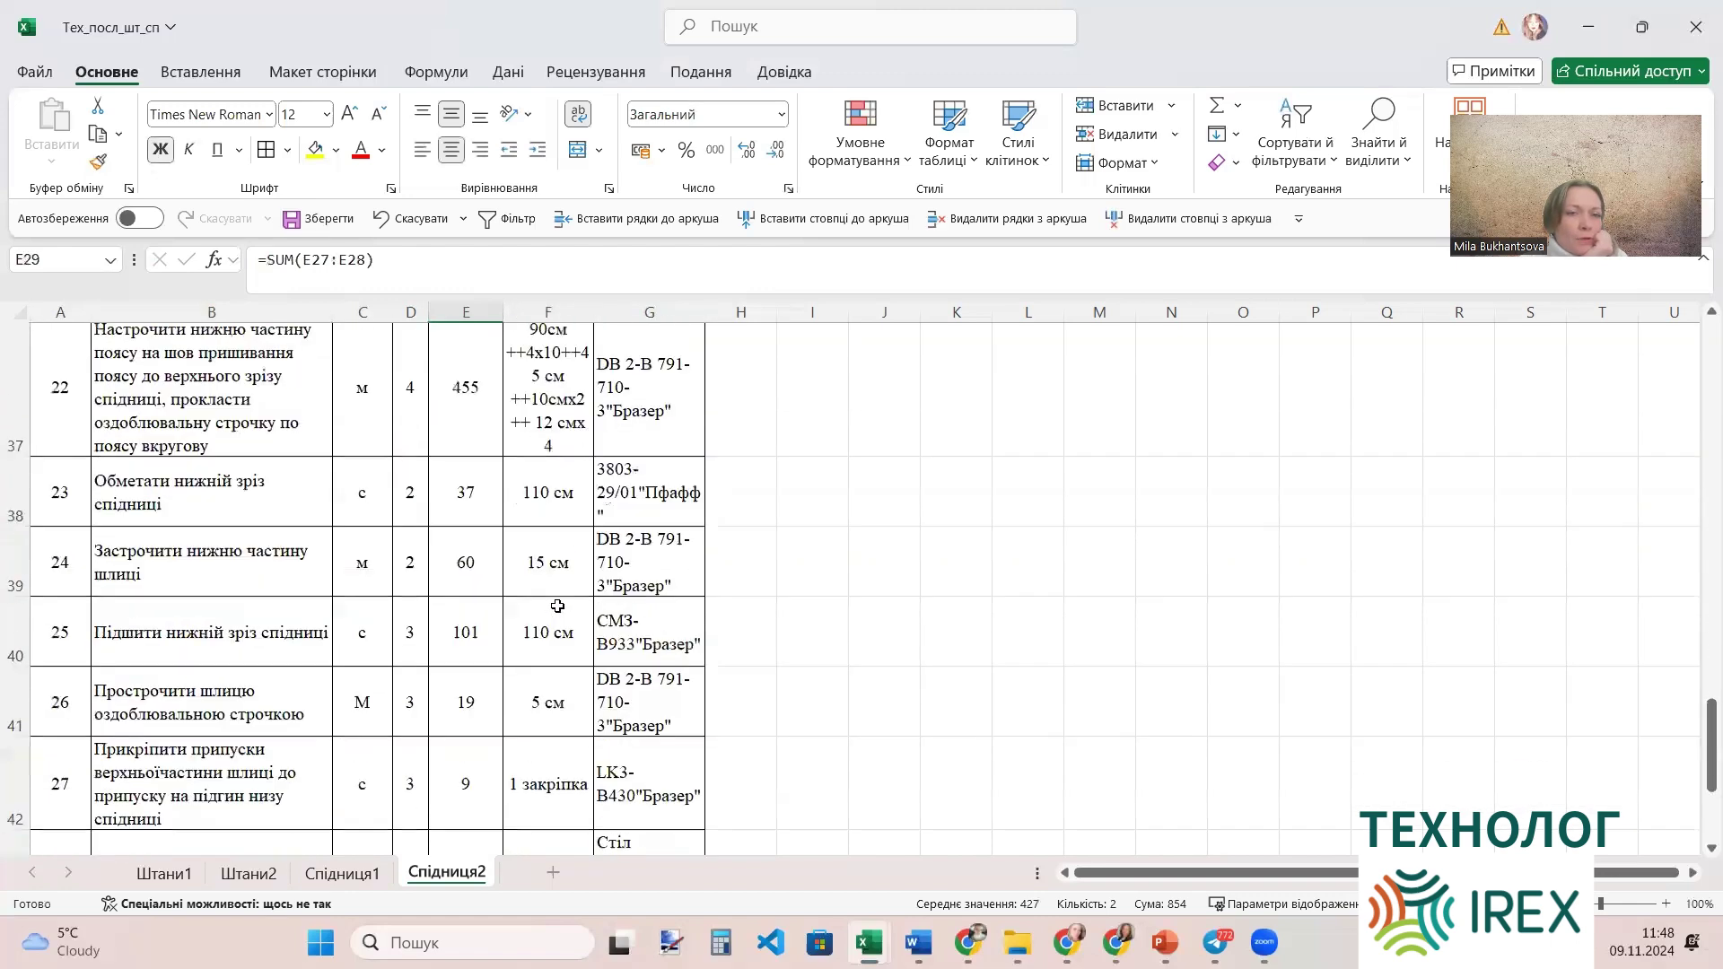
pyautogui.scroll(-3, 557, 607)
pyautogui.click(288, 805)
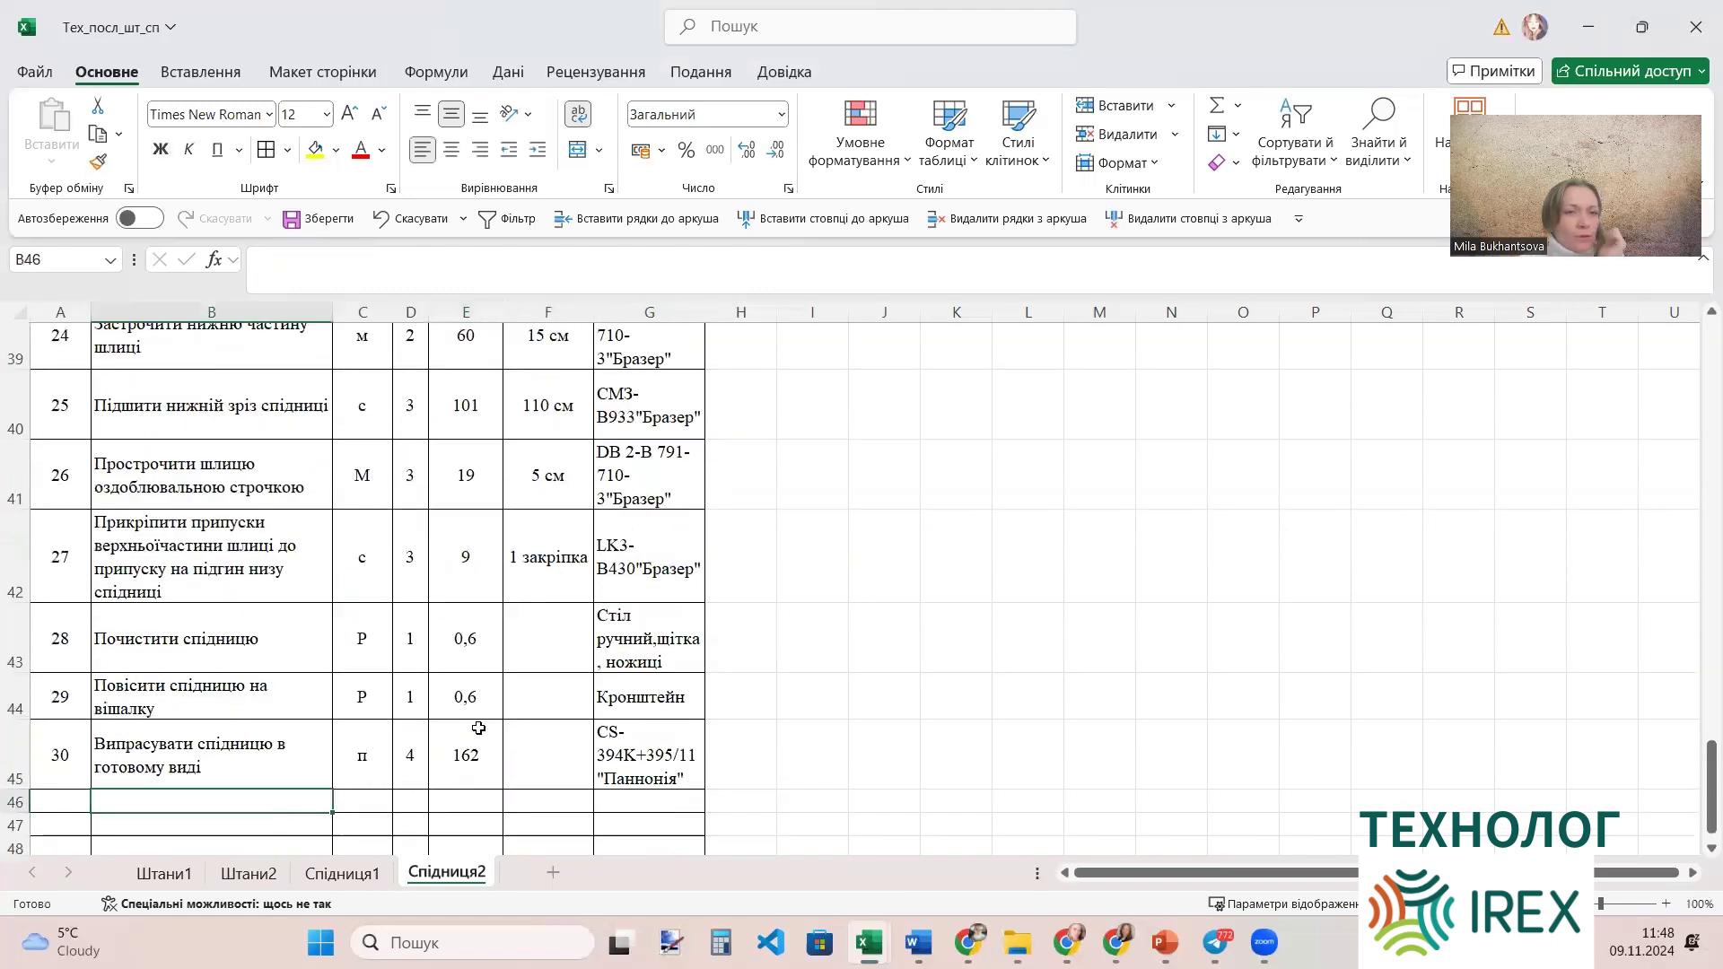
pyautogui.write('Всього п')
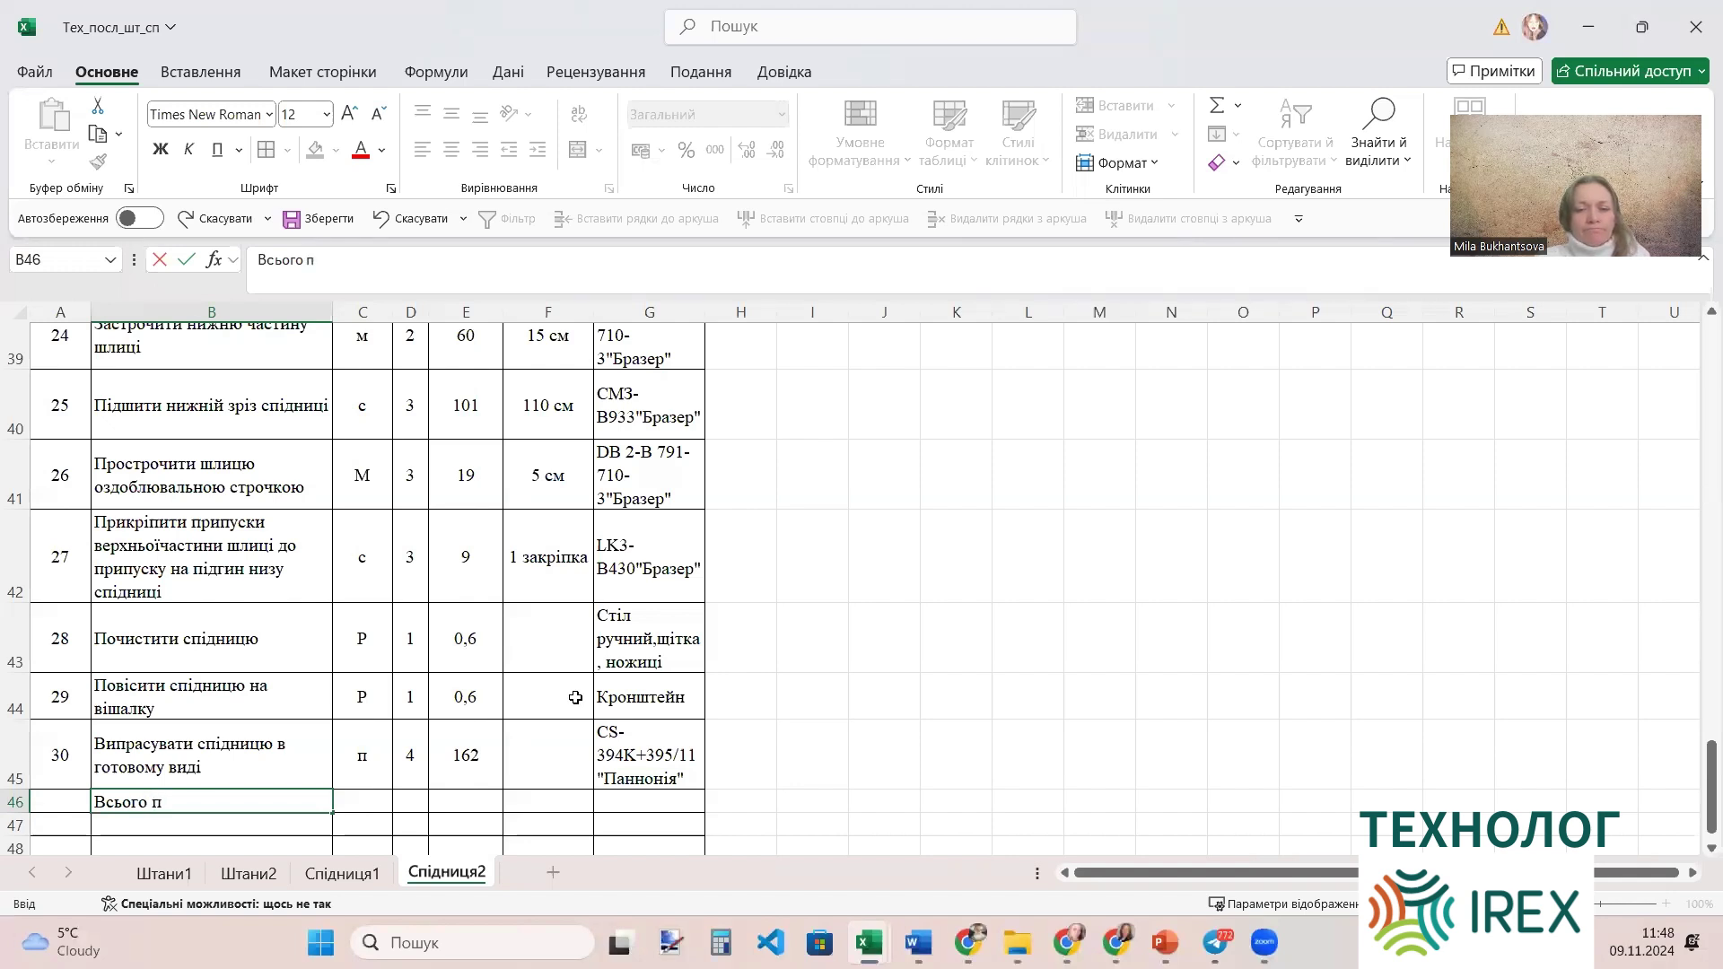
pyautogui.write('о секції')
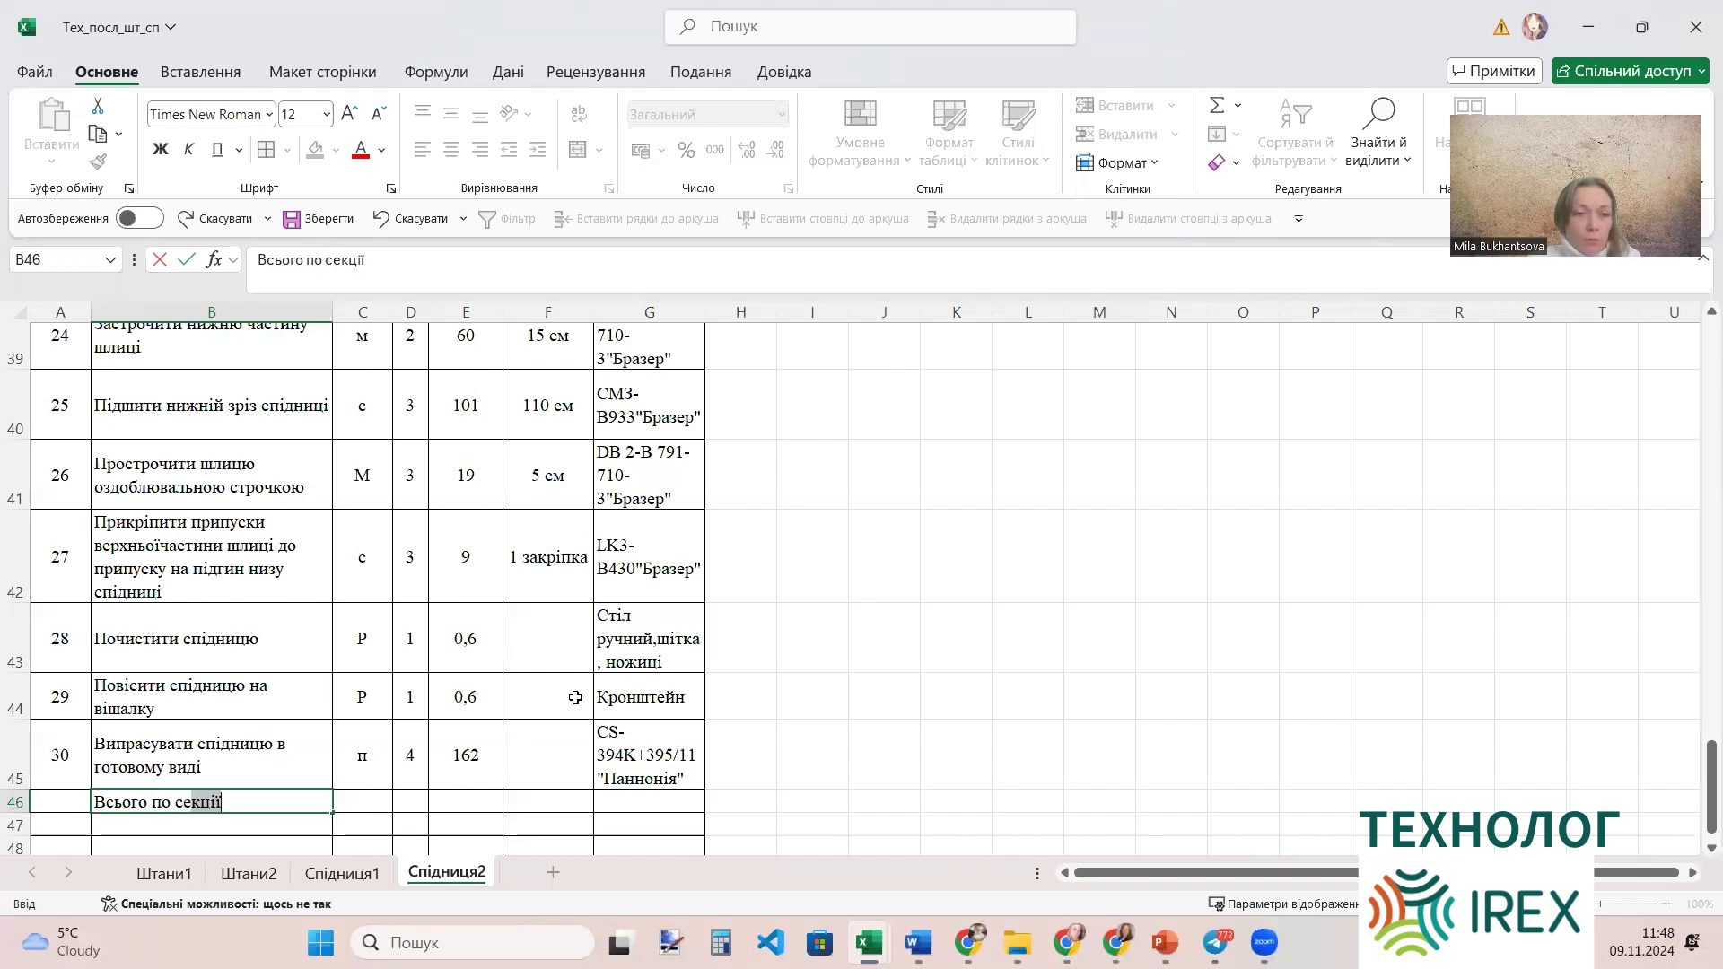
pyautogui.press('Return')
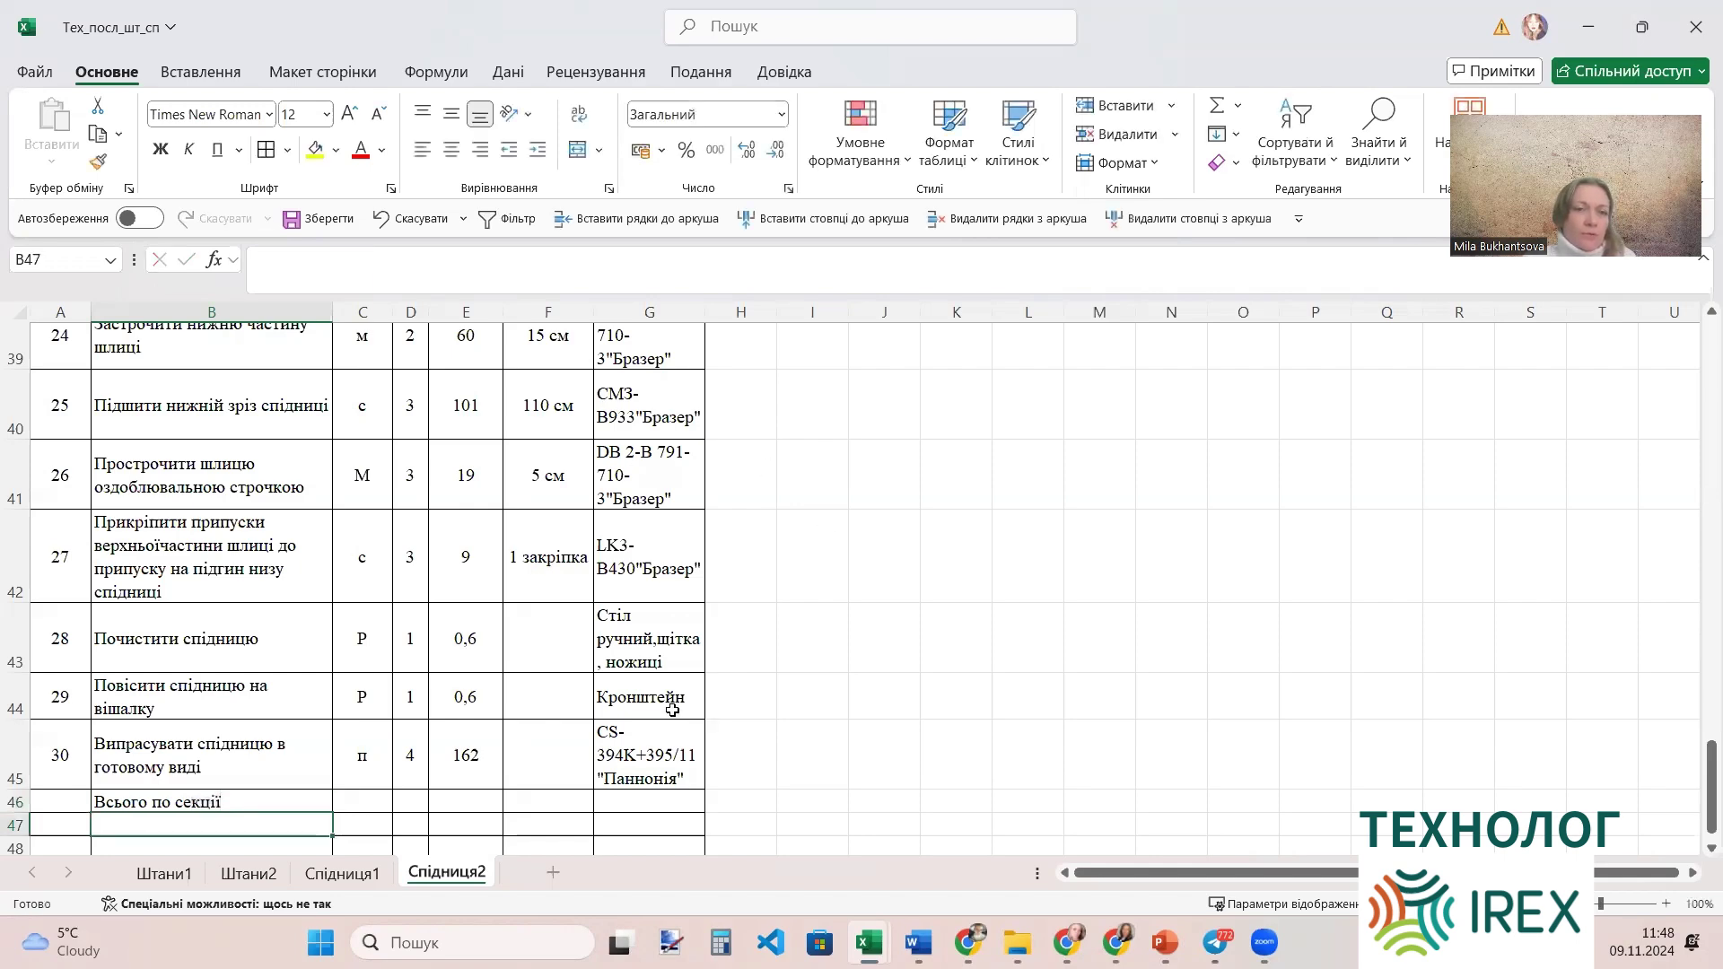
# Total the time values E32:E45 of the "Монтаж спідниці" section with AutoSum in cell E46.
pyautogui.click(499, 799)
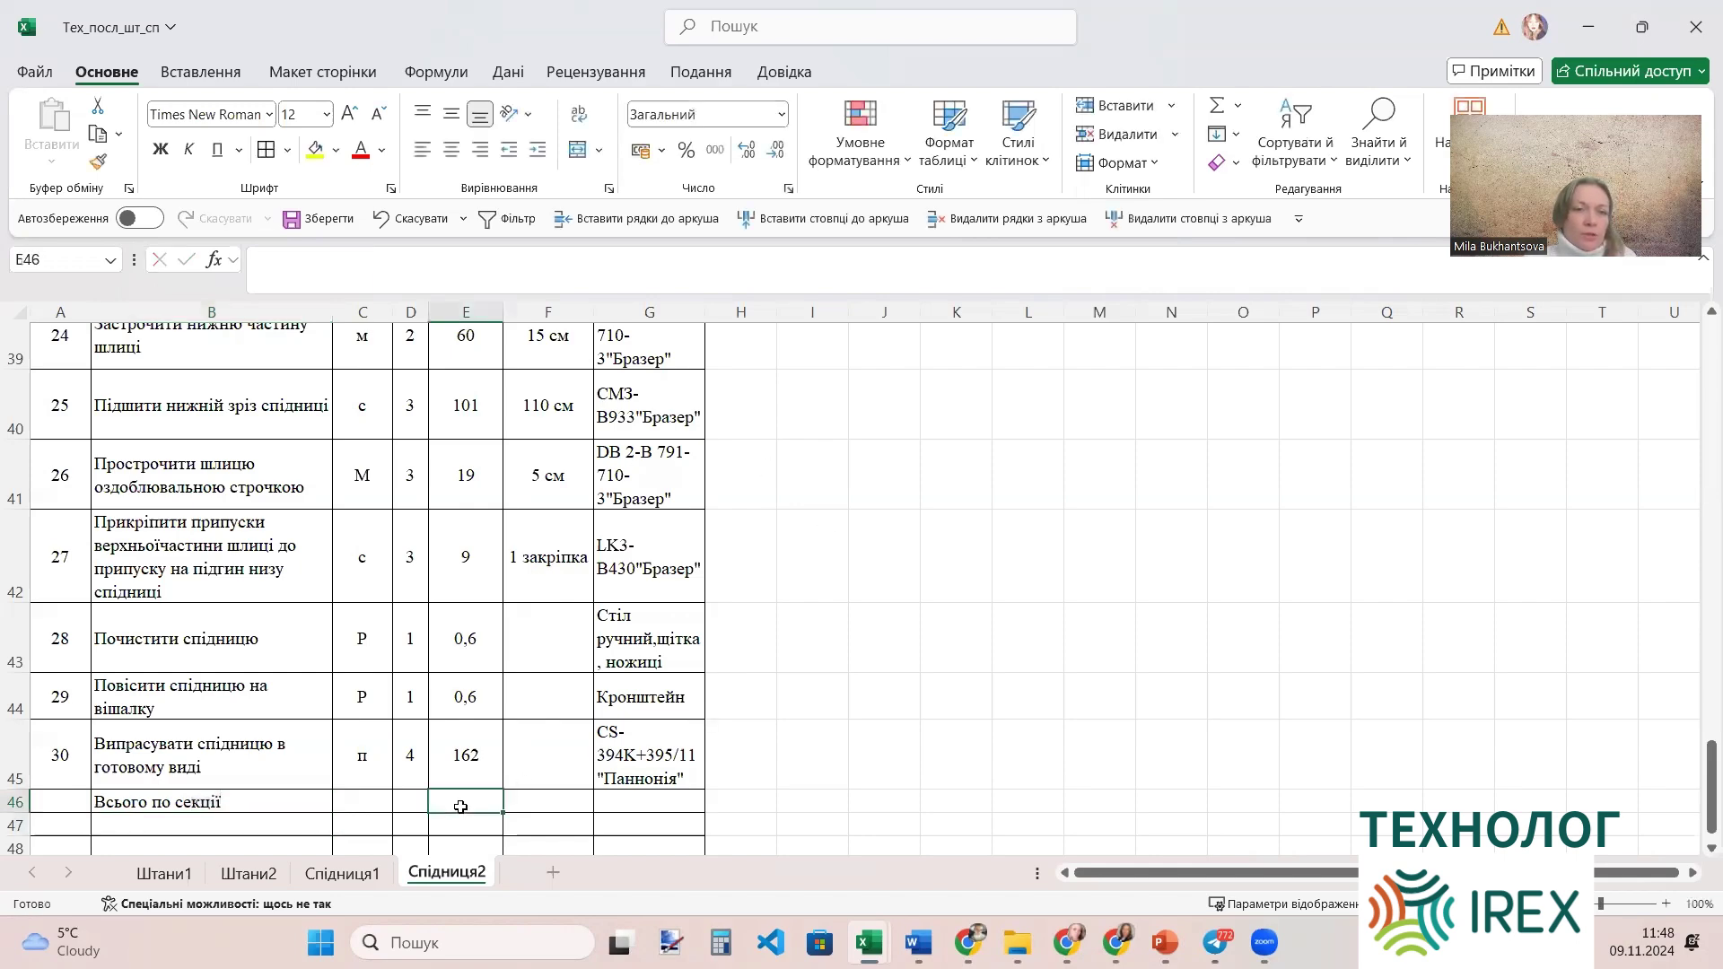
pyautogui.click(1218, 113)
pyautogui.scroll(2, 604, 486)
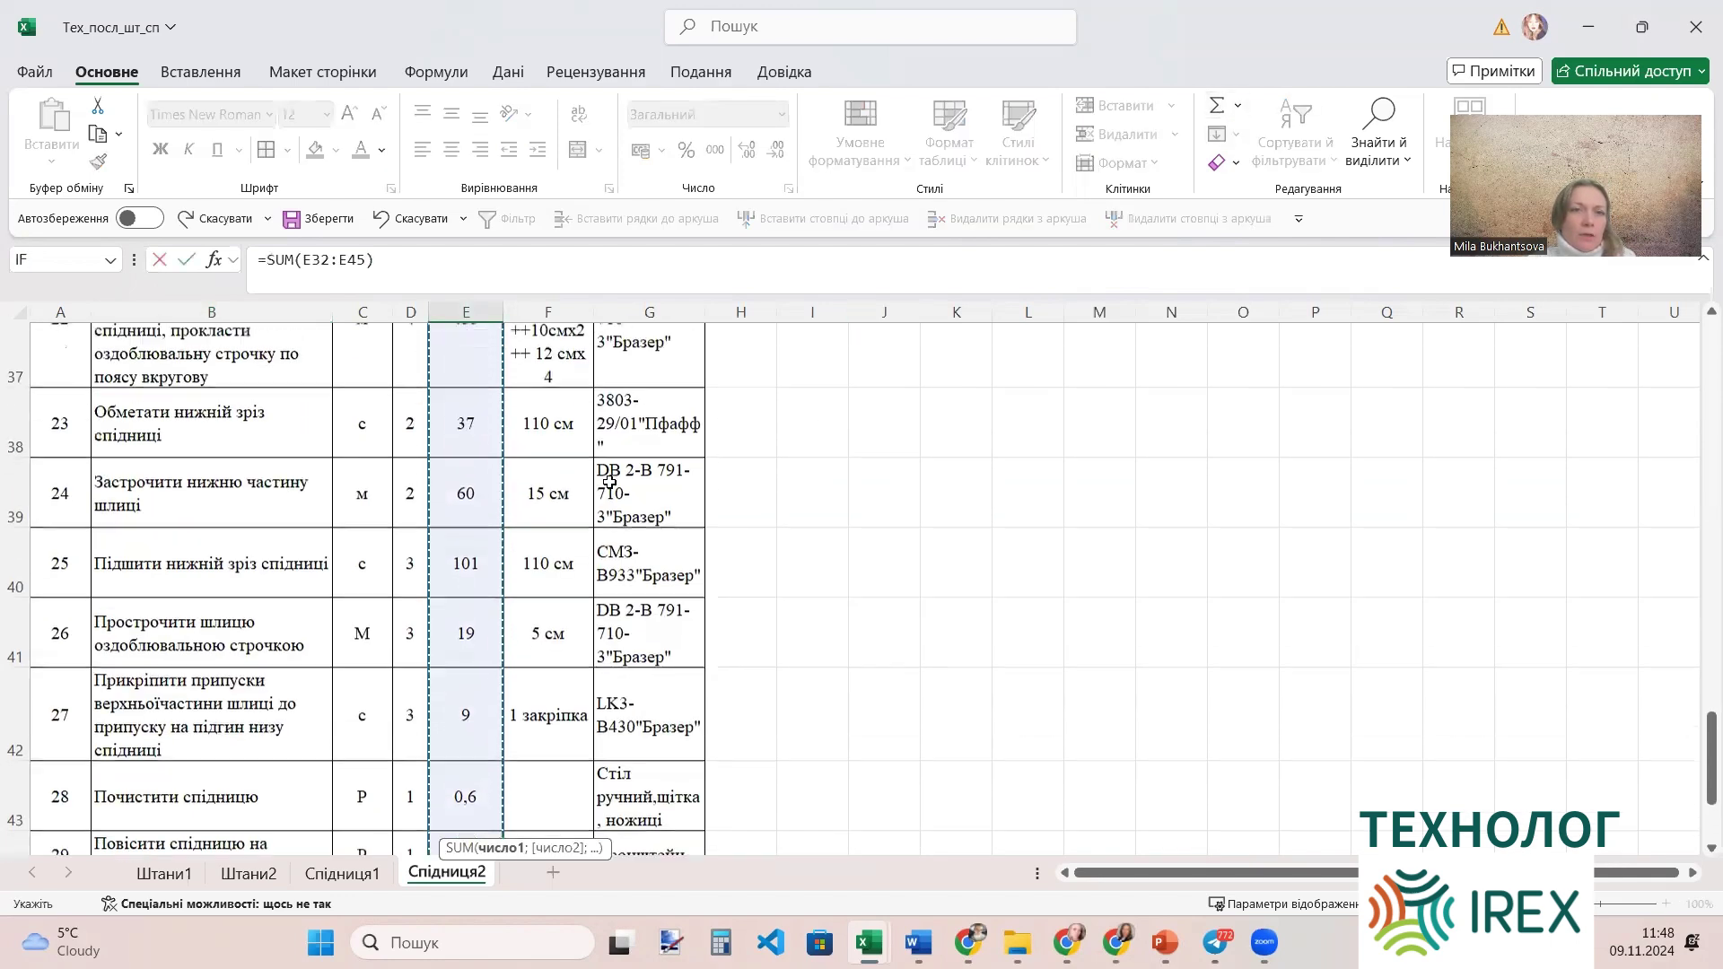
pyautogui.scroll(3, 604, 485)
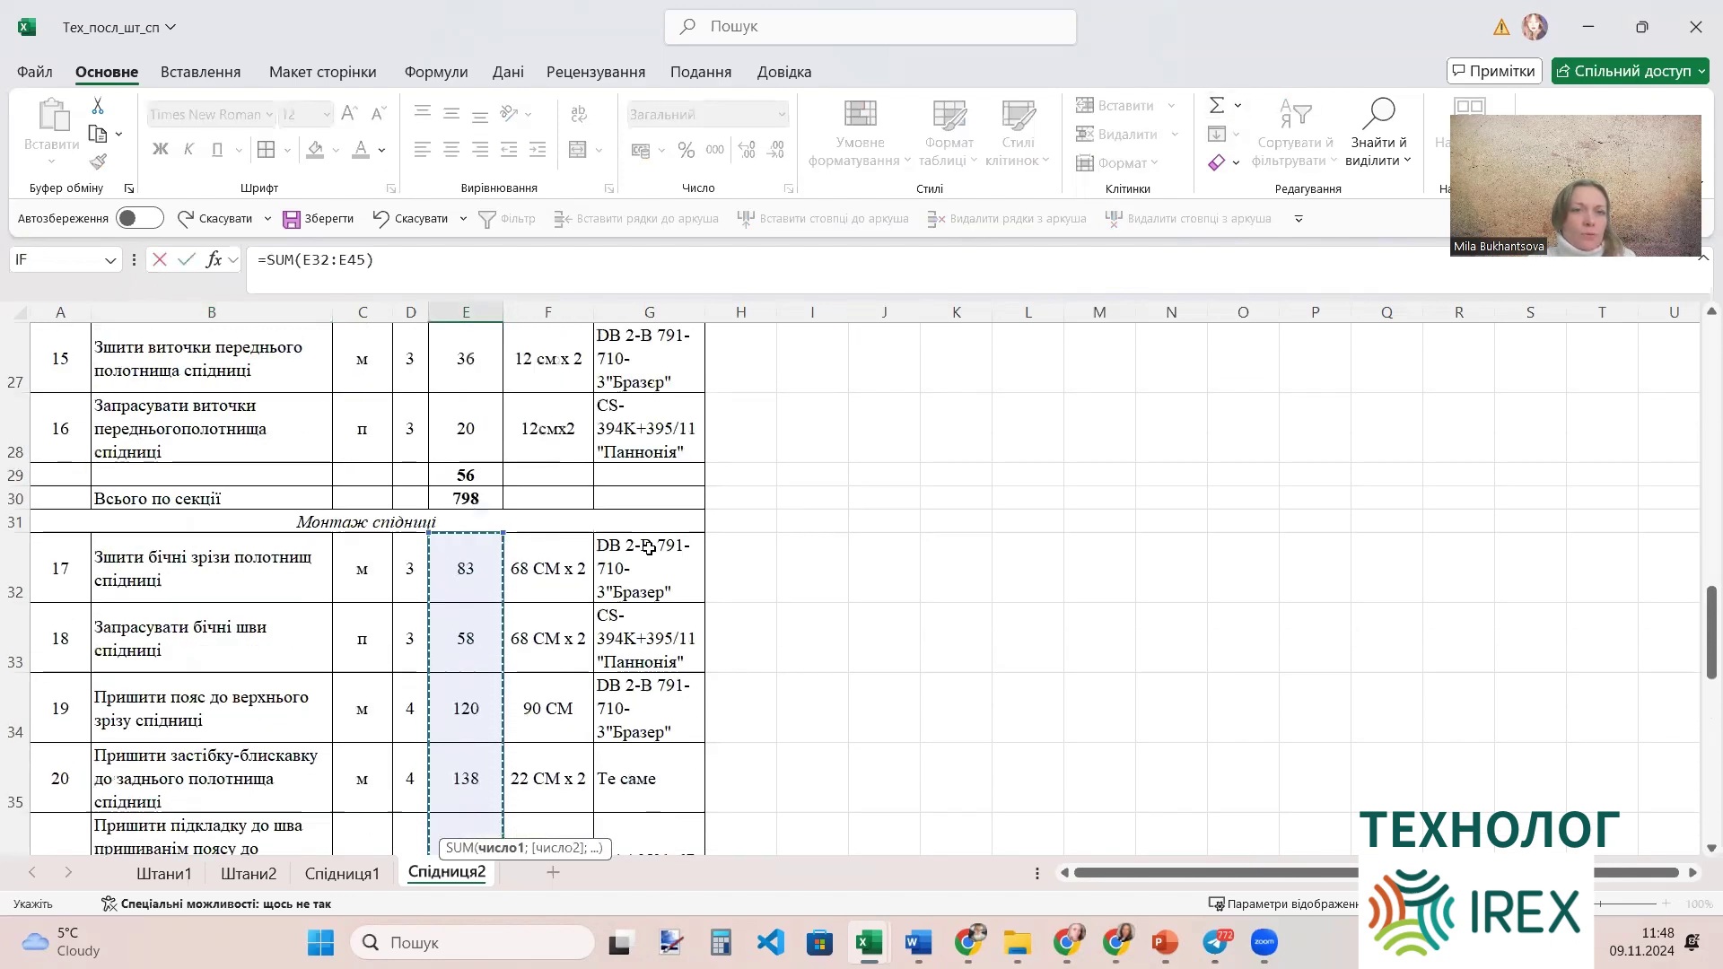
pyautogui.press('Return')
pyautogui.scroll(-2, 611, 649)
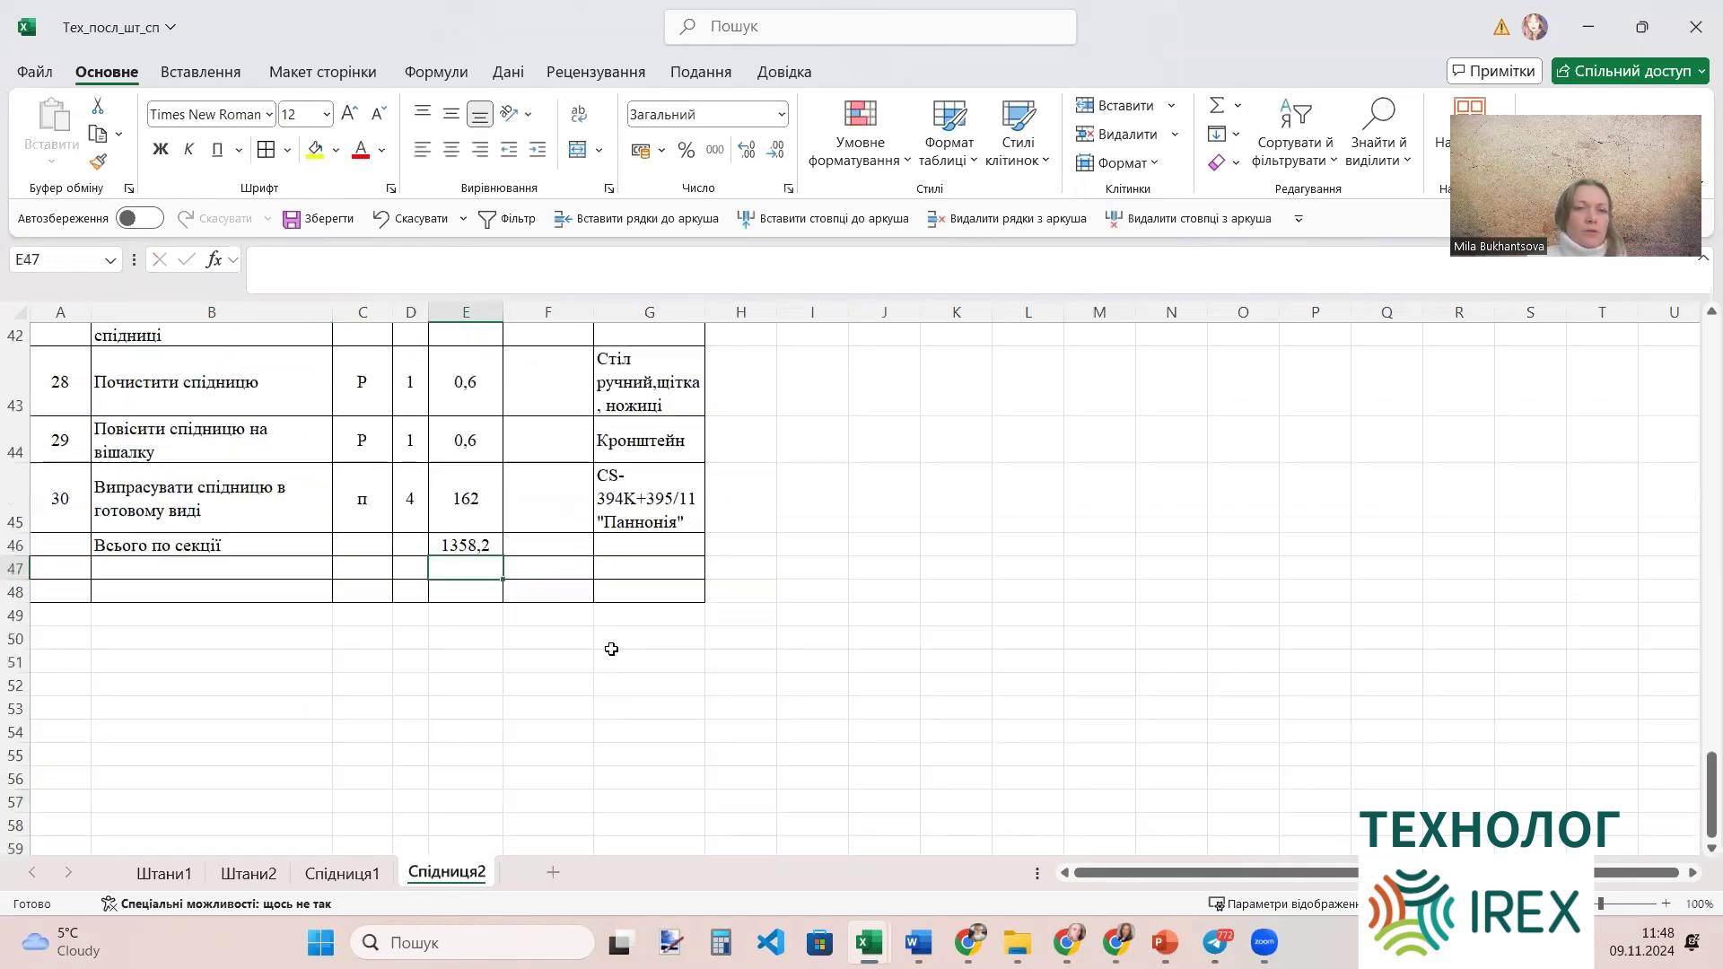
# Make the section total in E46 and its label in B46 bold.
pyautogui.click(470, 545)
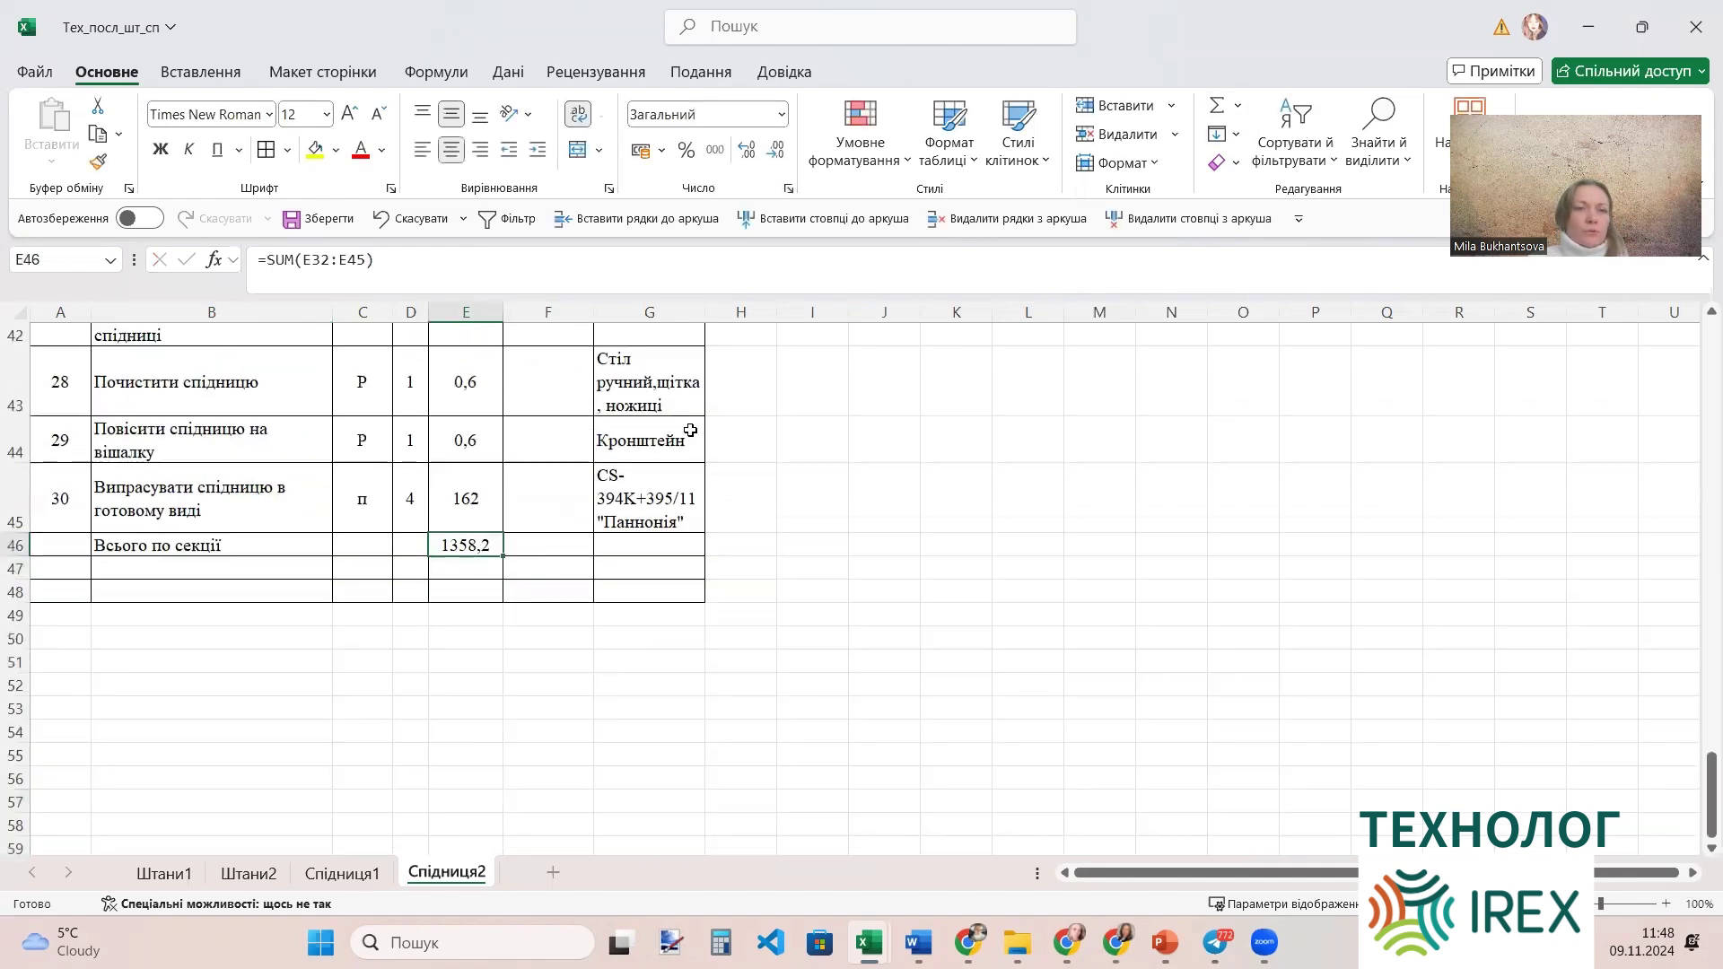
pyautogui.click(160, 149)
pyautogui.scroll(2, 453, 538)
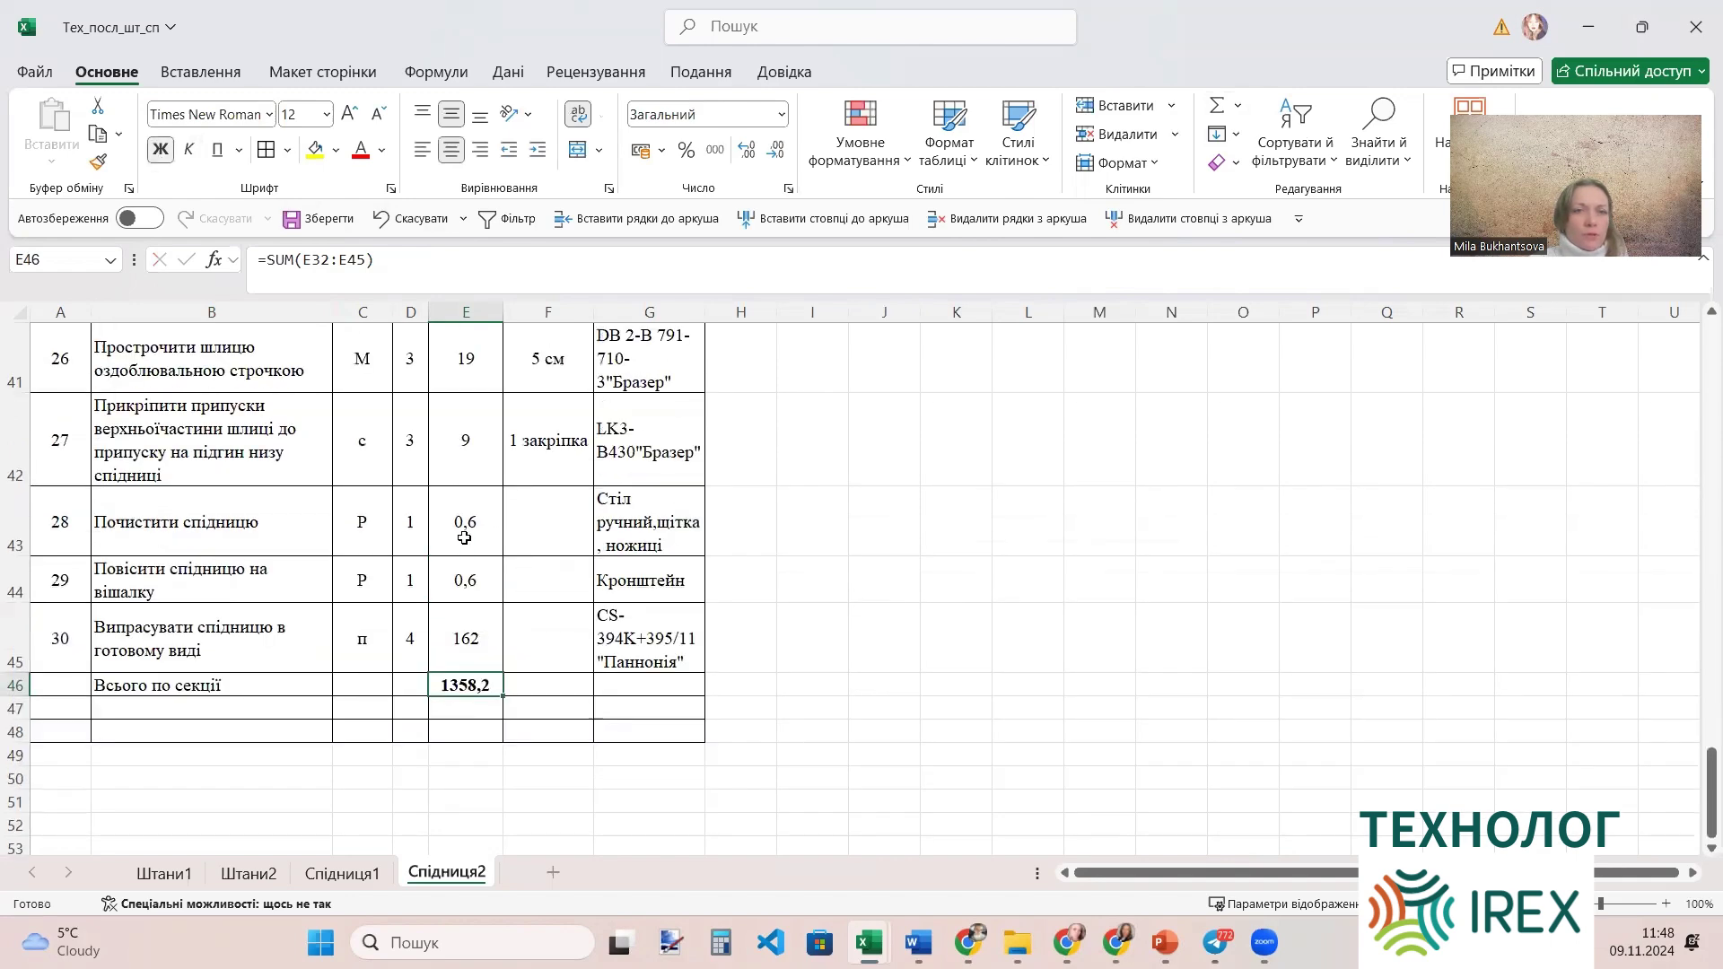
pyautogui.scroll(-1, 482, 614)
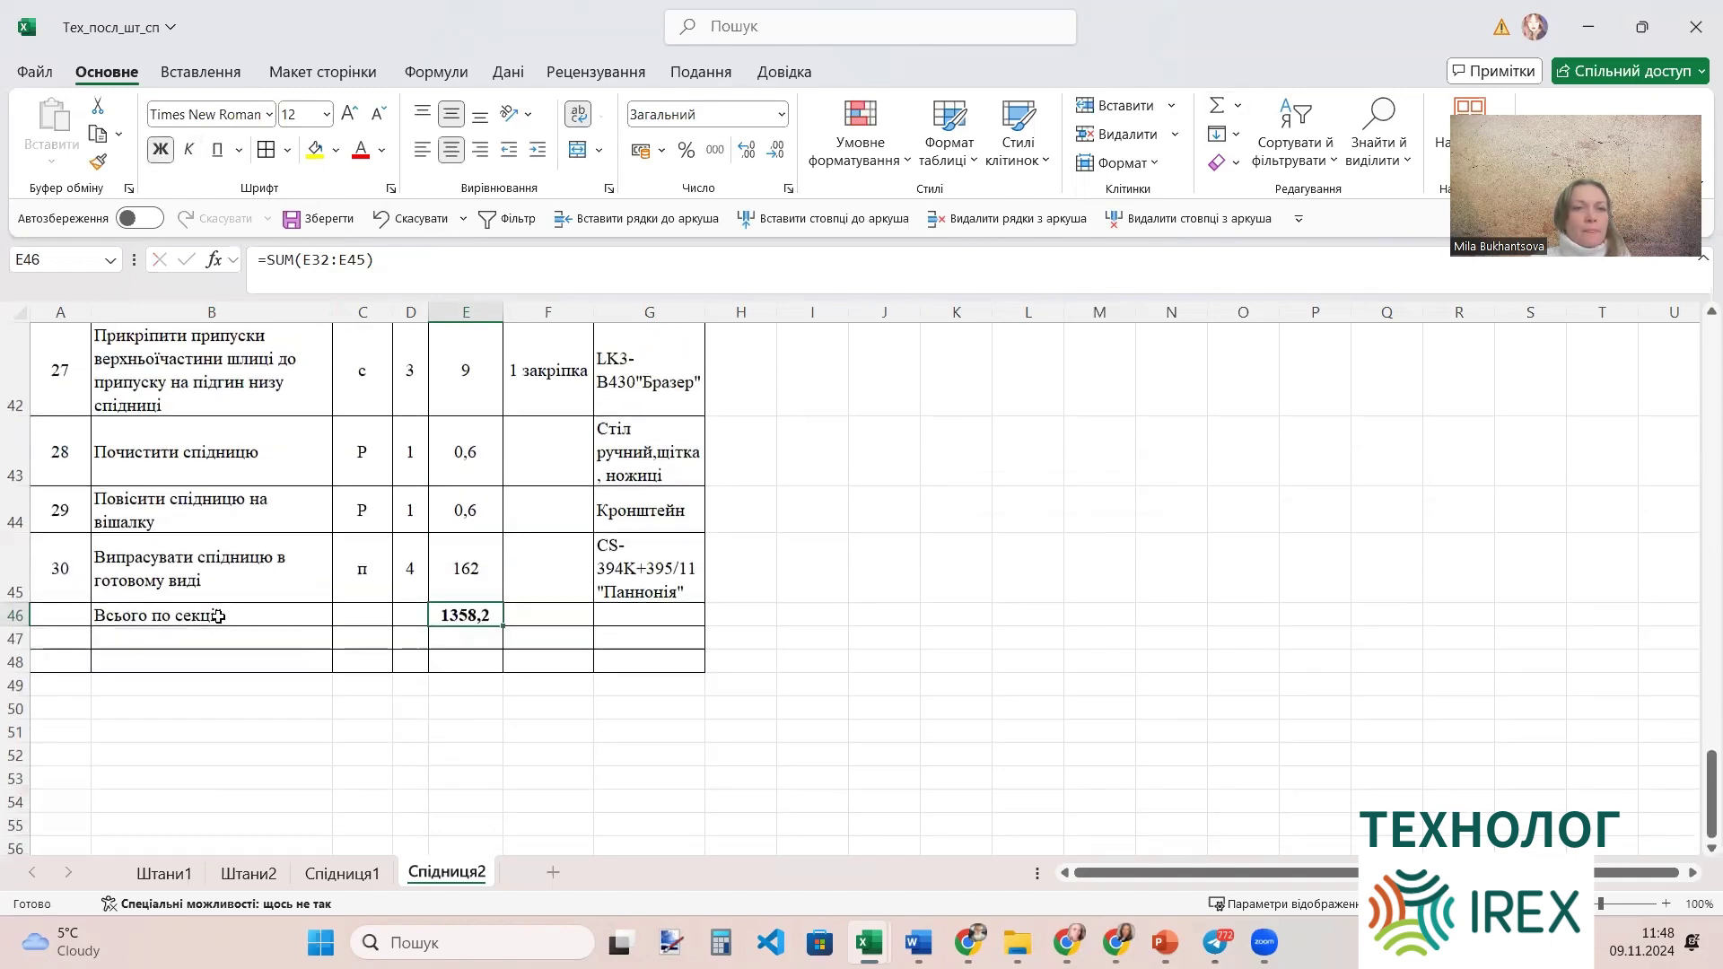
pyautogui.click(218, 617)
pyautogui.click(159, 149)
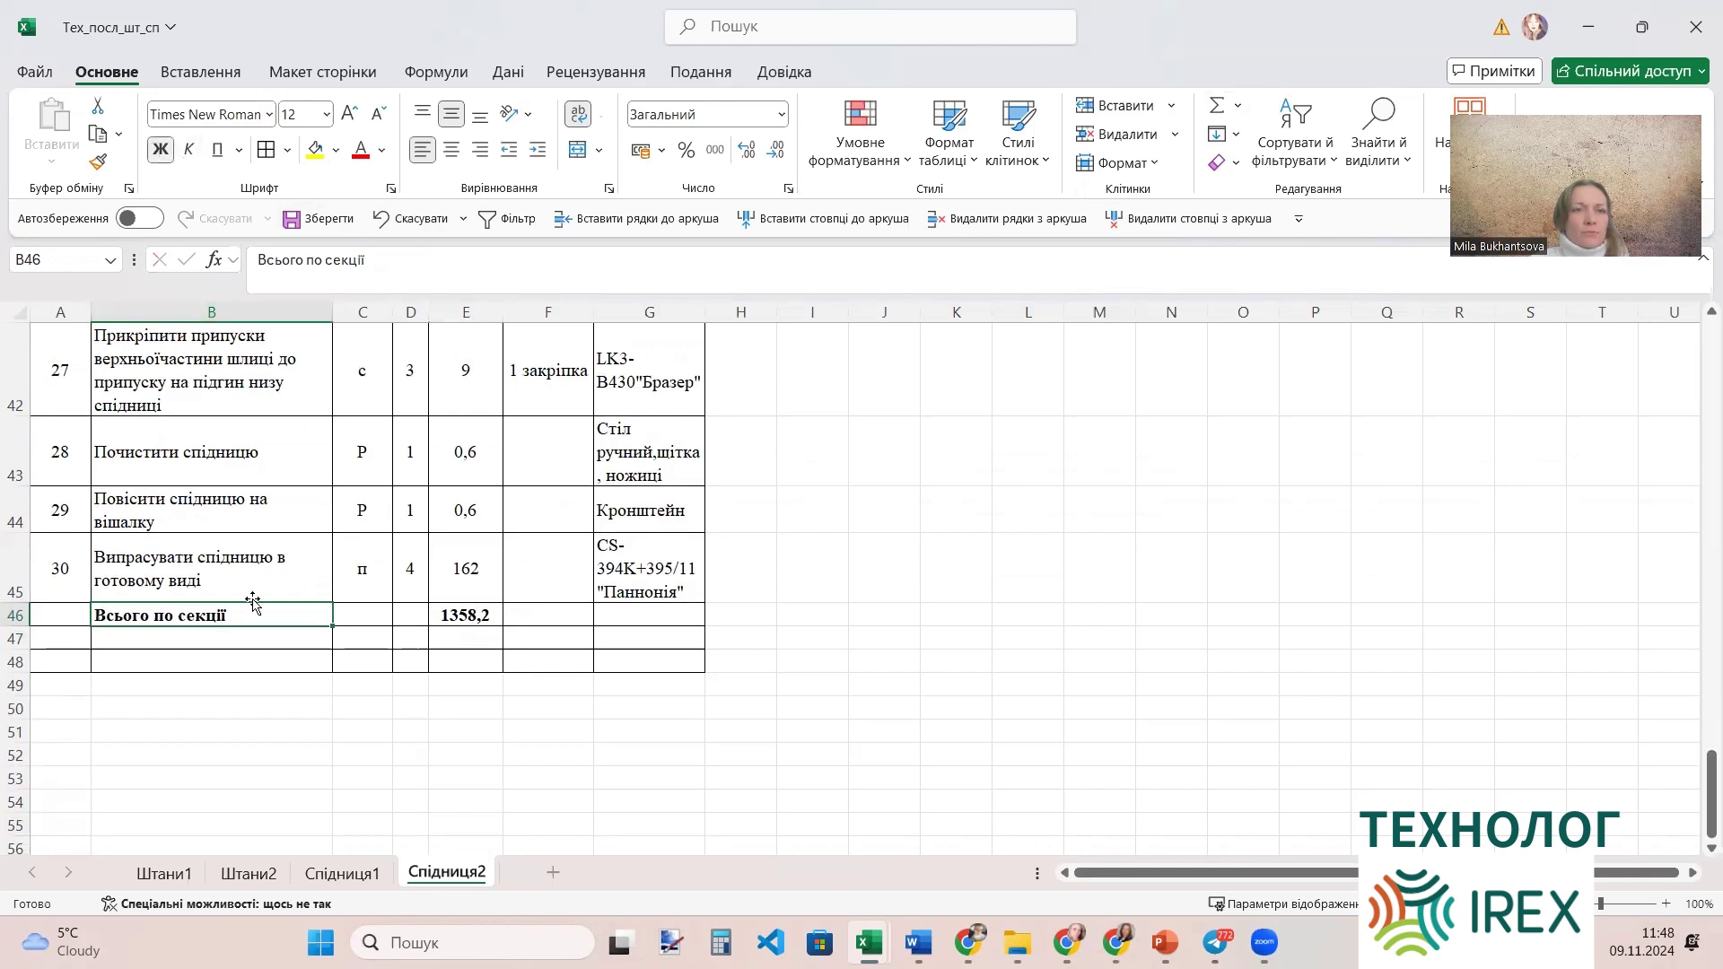
# Enter the label "Всього по виробу" in cell B47.
pyautogui.click(231, 637)
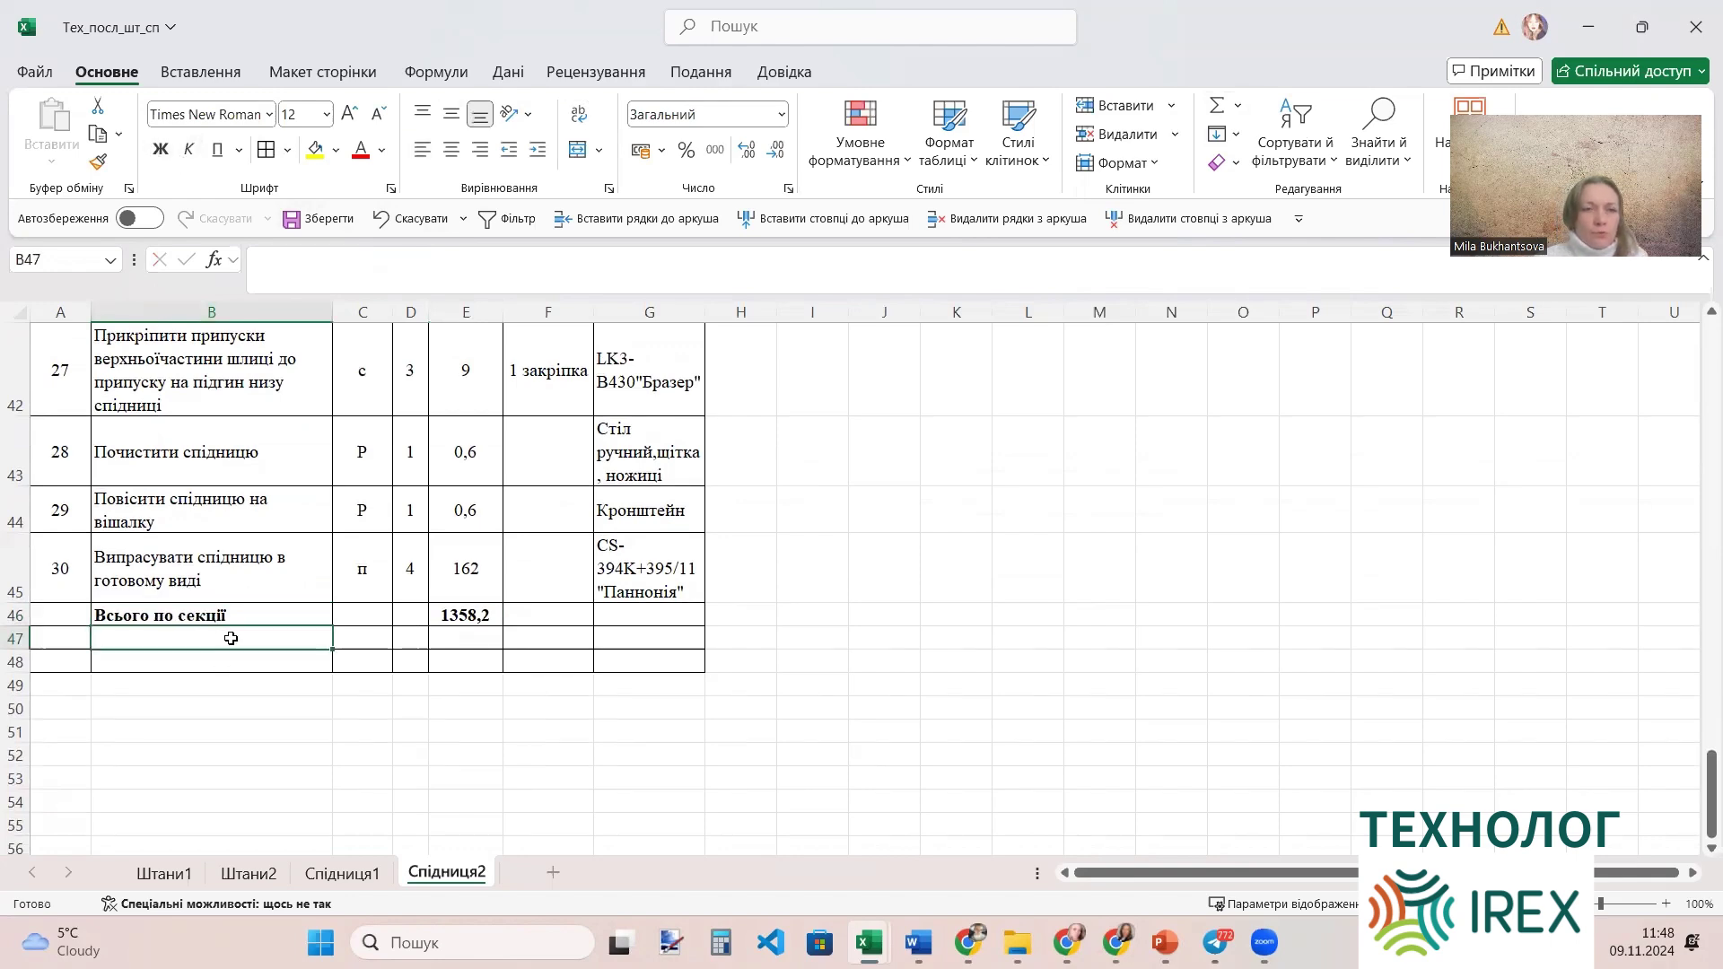
pyautogui.write('Ісього')
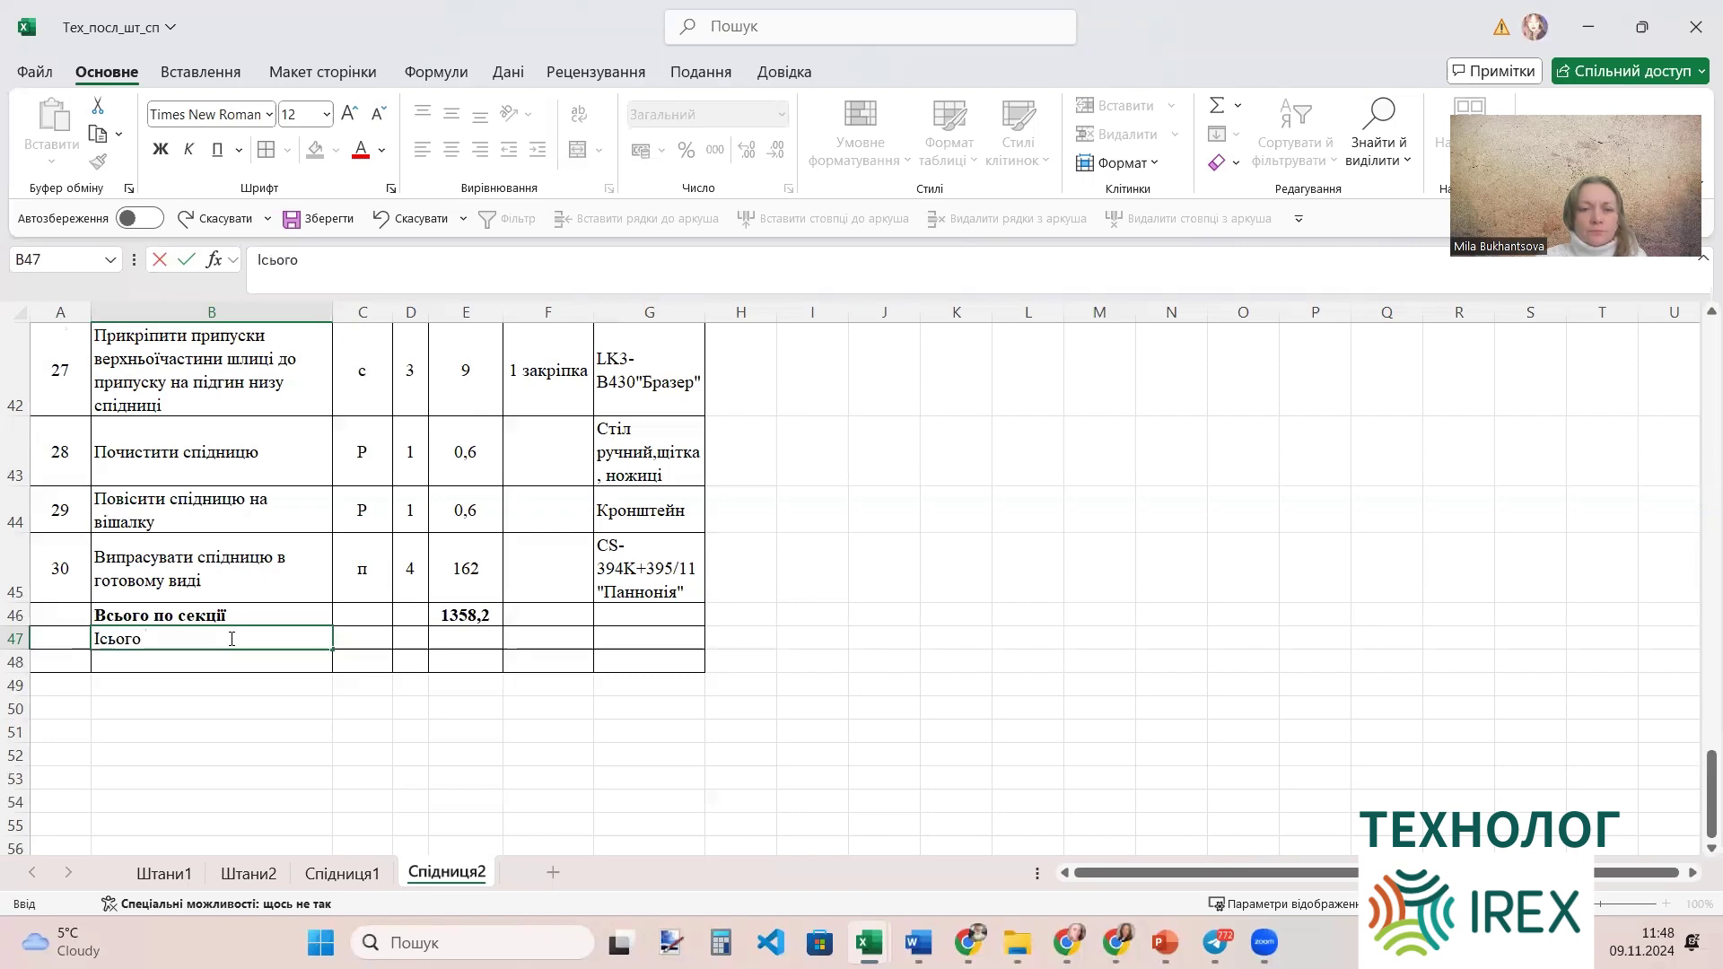
pyautogui.write('по виробу')
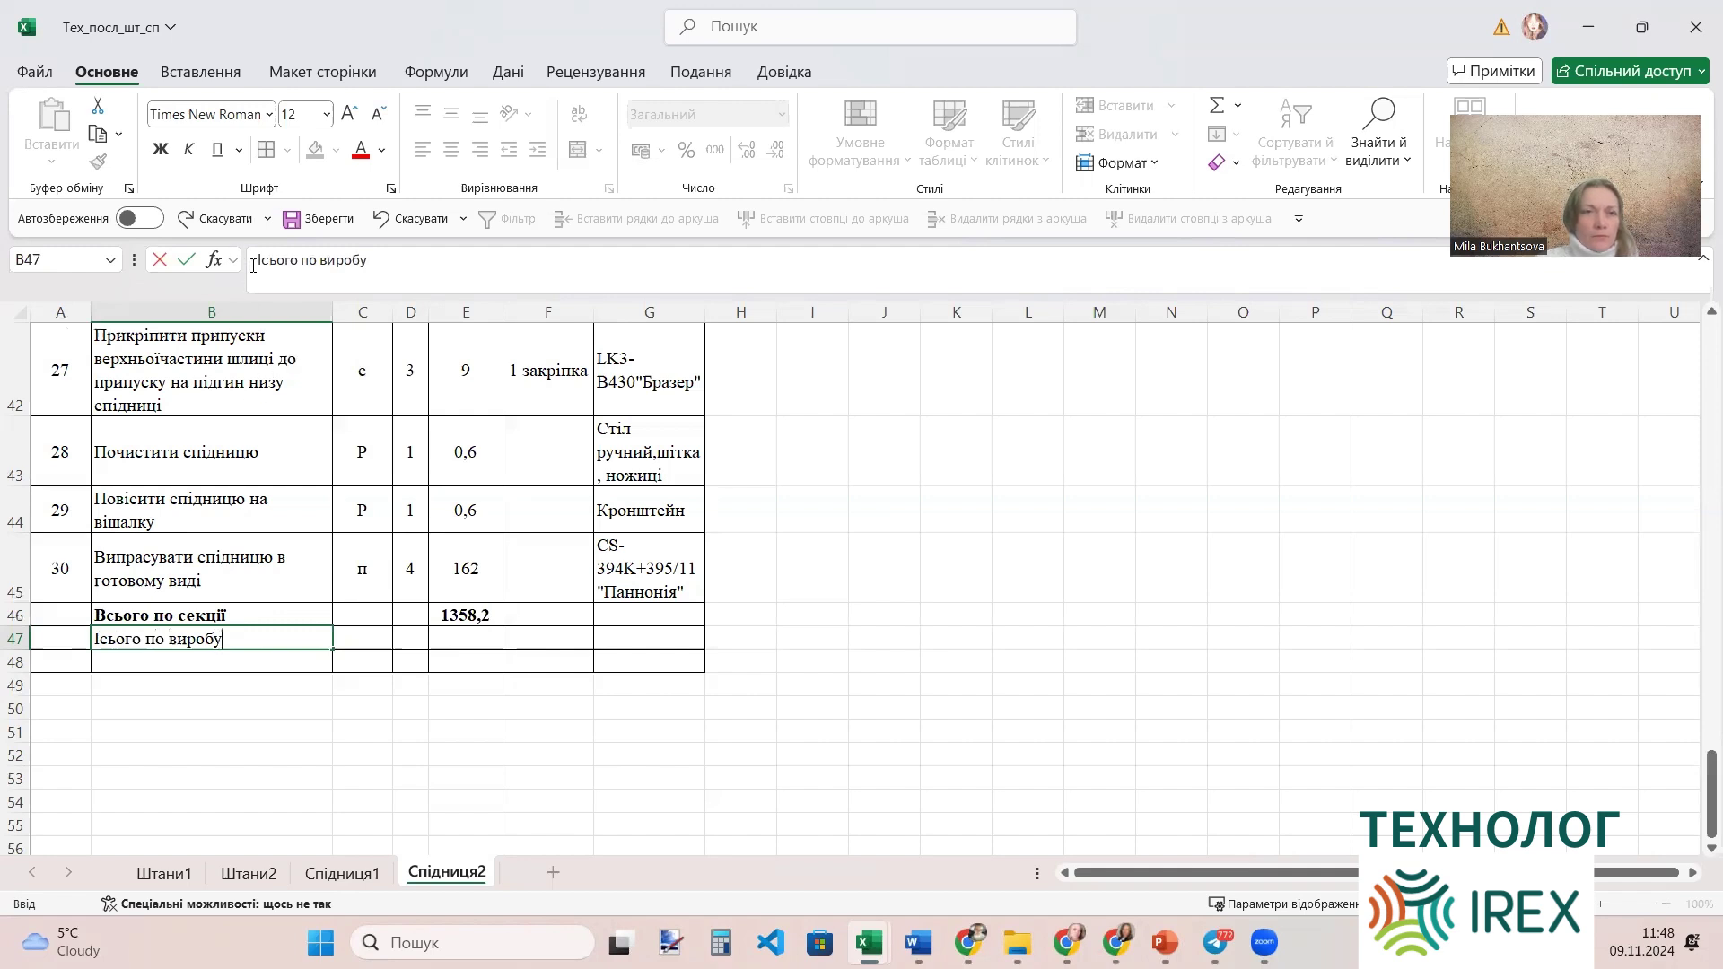
pyautogui.click(260, 259)
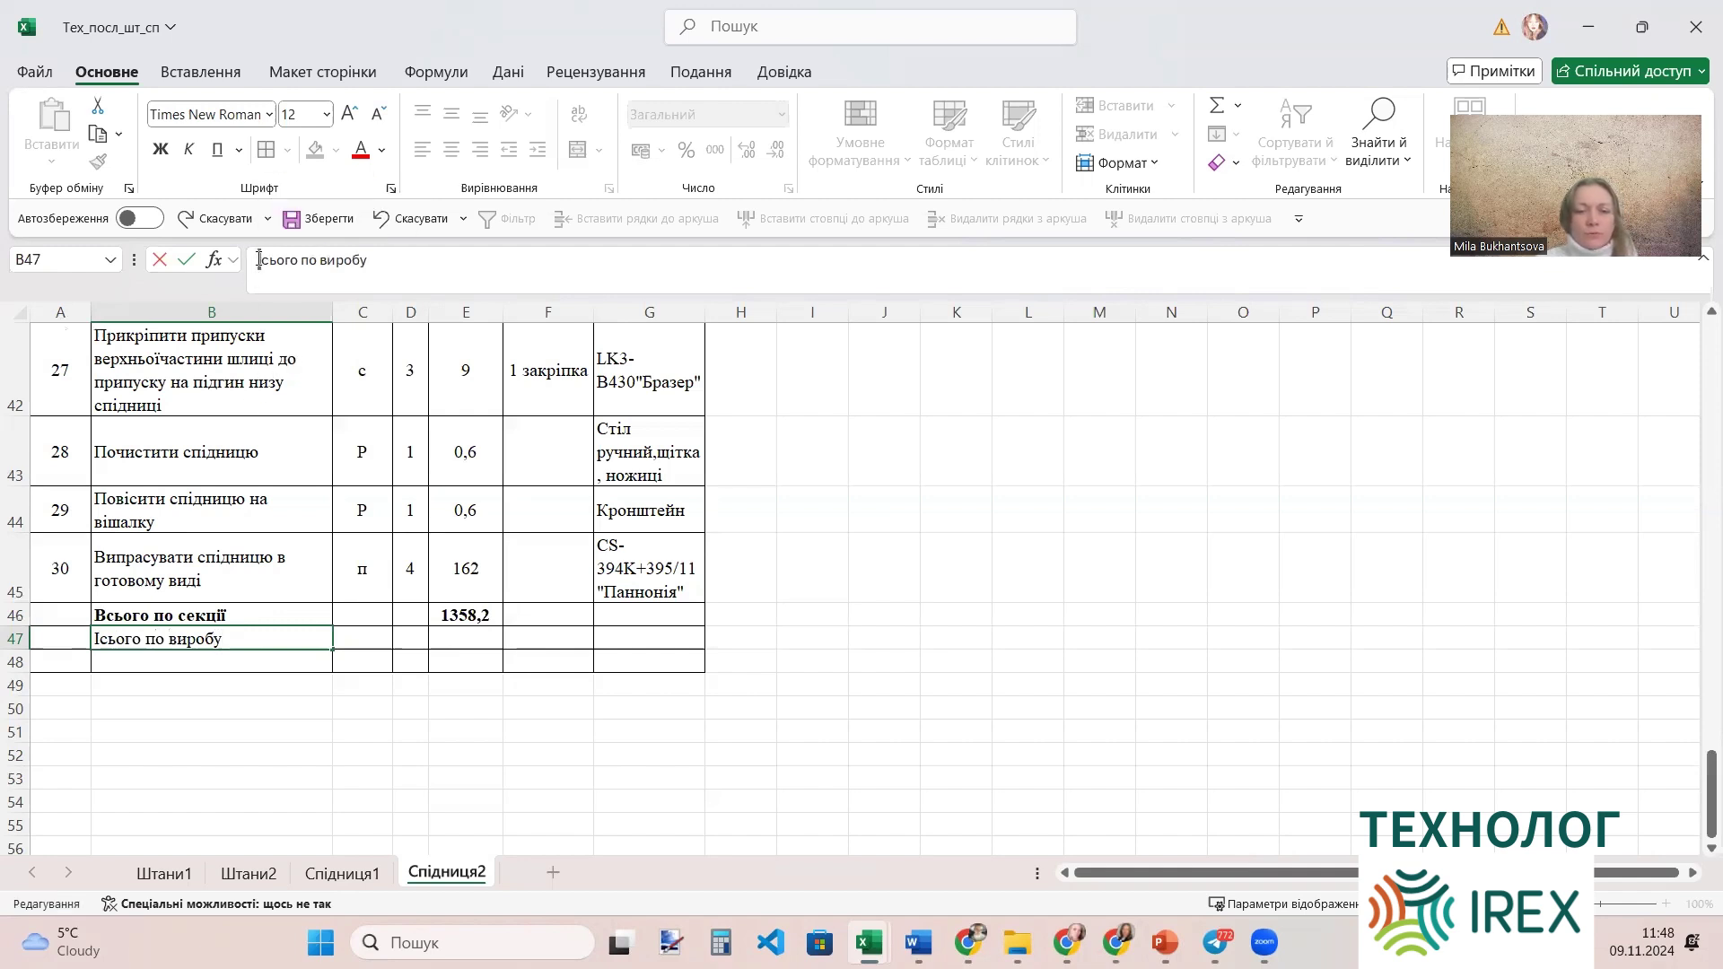
pyautogui.press('Delete')
pyautogui.write('В')
# Calculate the whole-product total in cell E47 by adding the section totals with the formula =E46+E30.
pyautogui.click(469, 638)
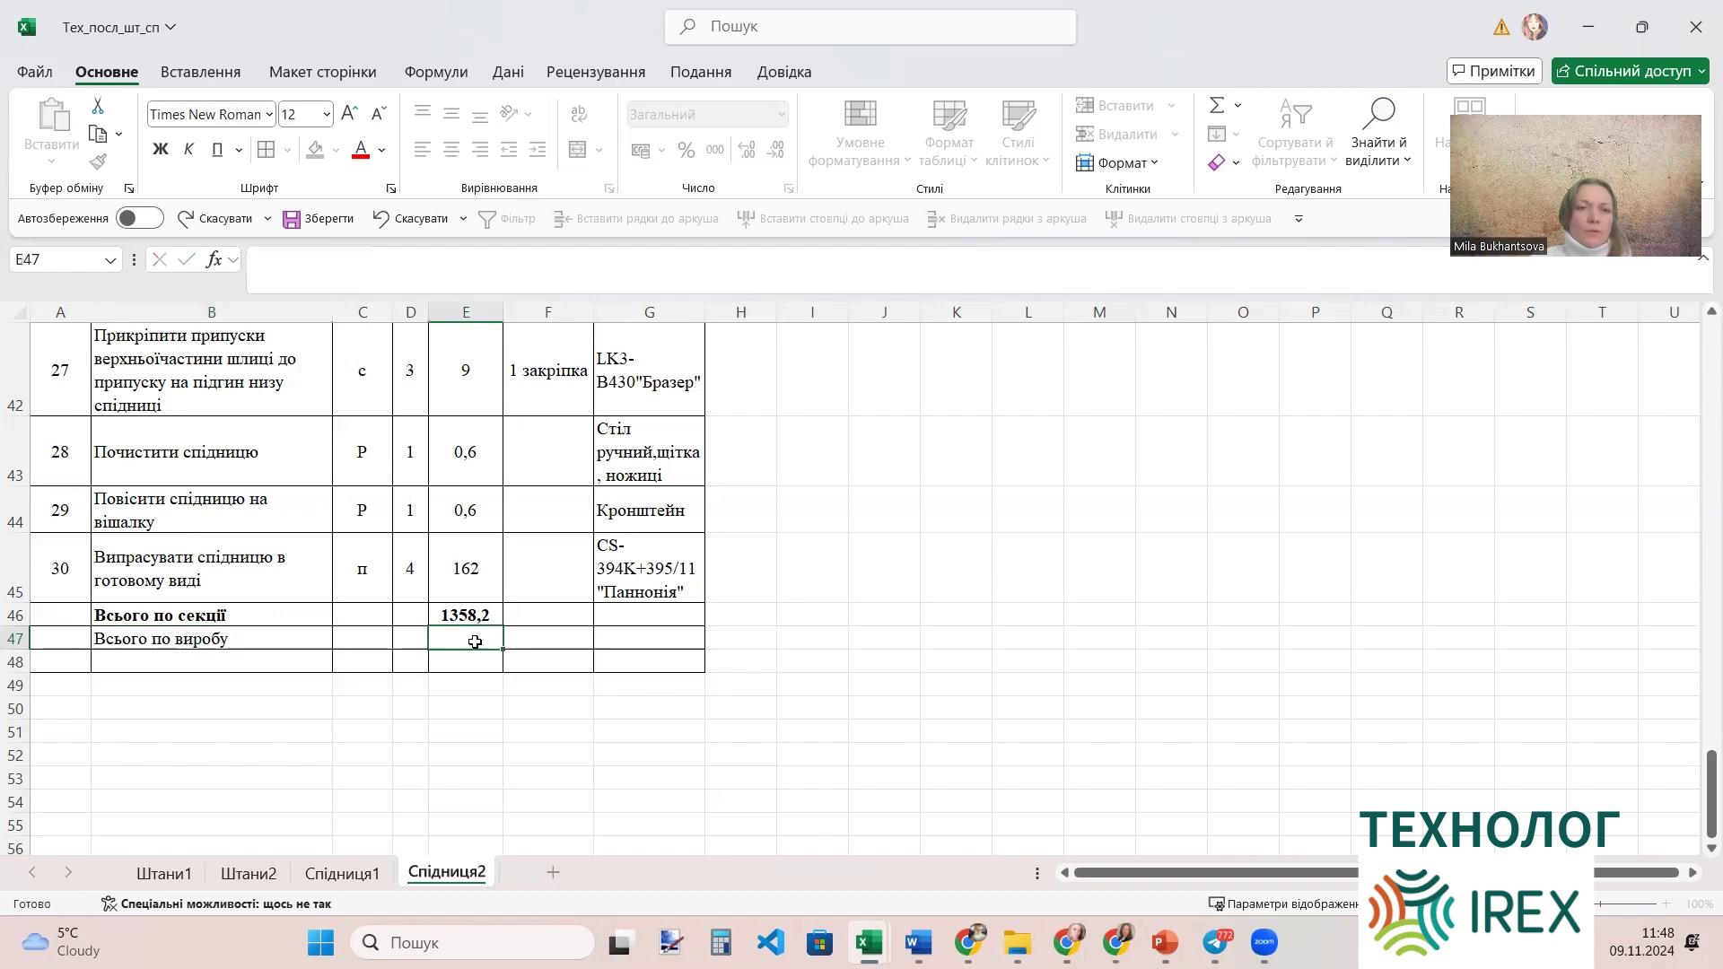
pyautogui.write('=')
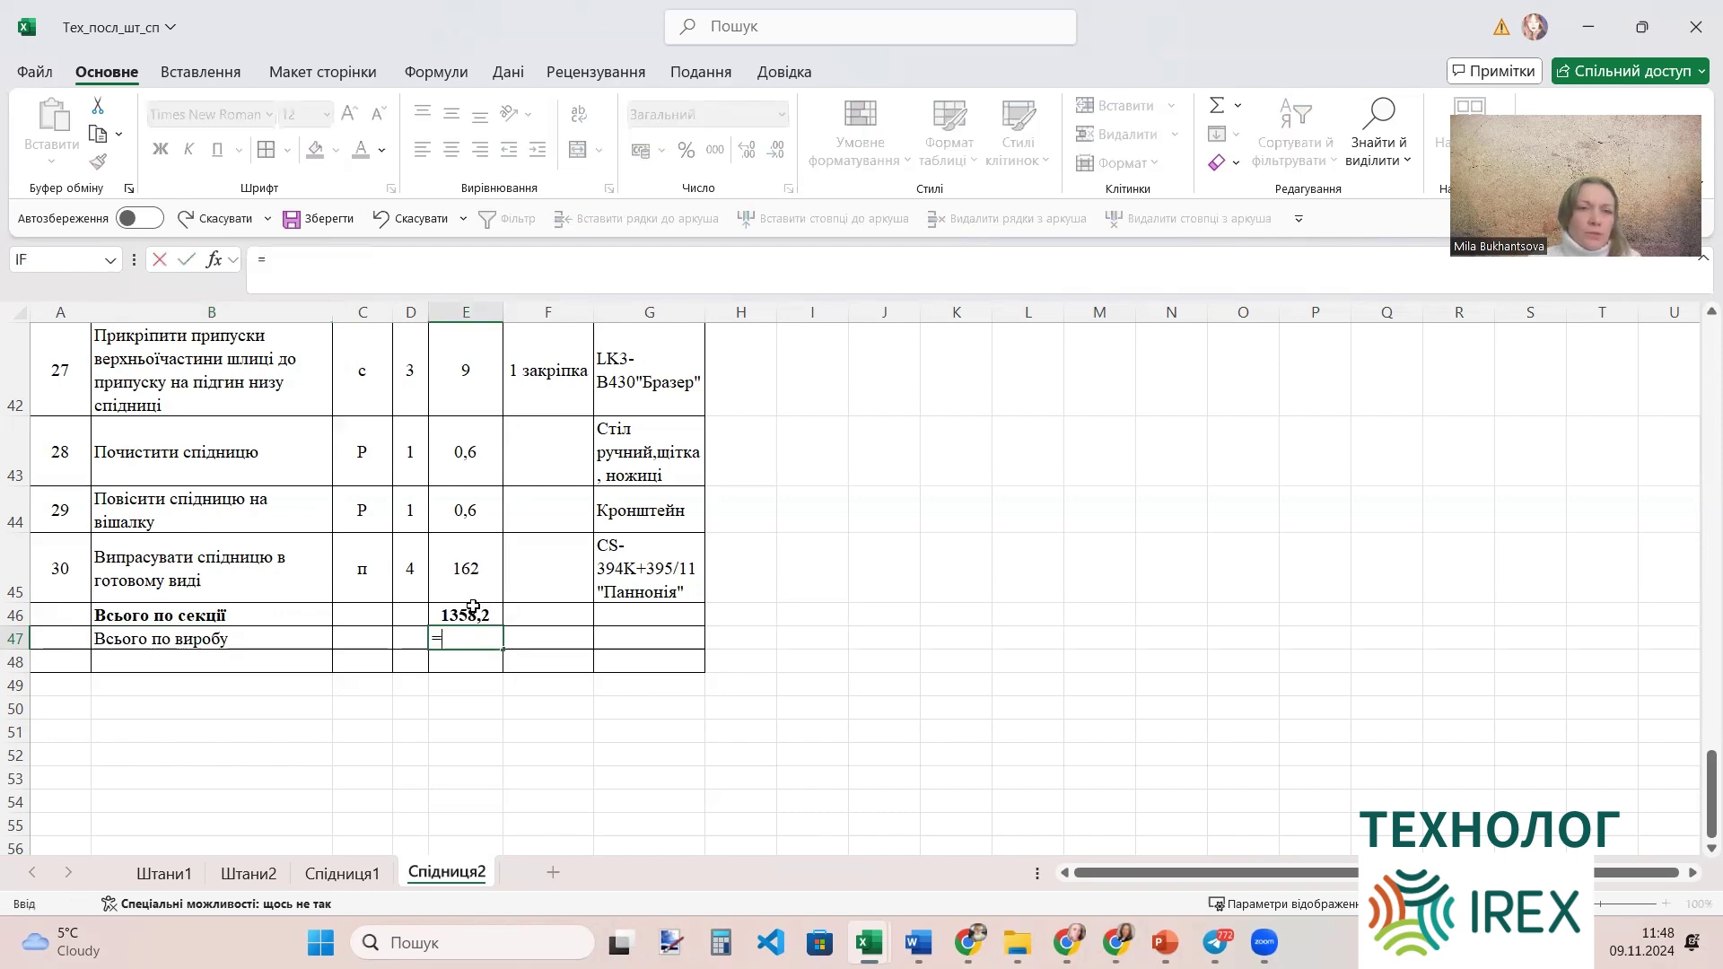
pyautogui.click(466, 615)
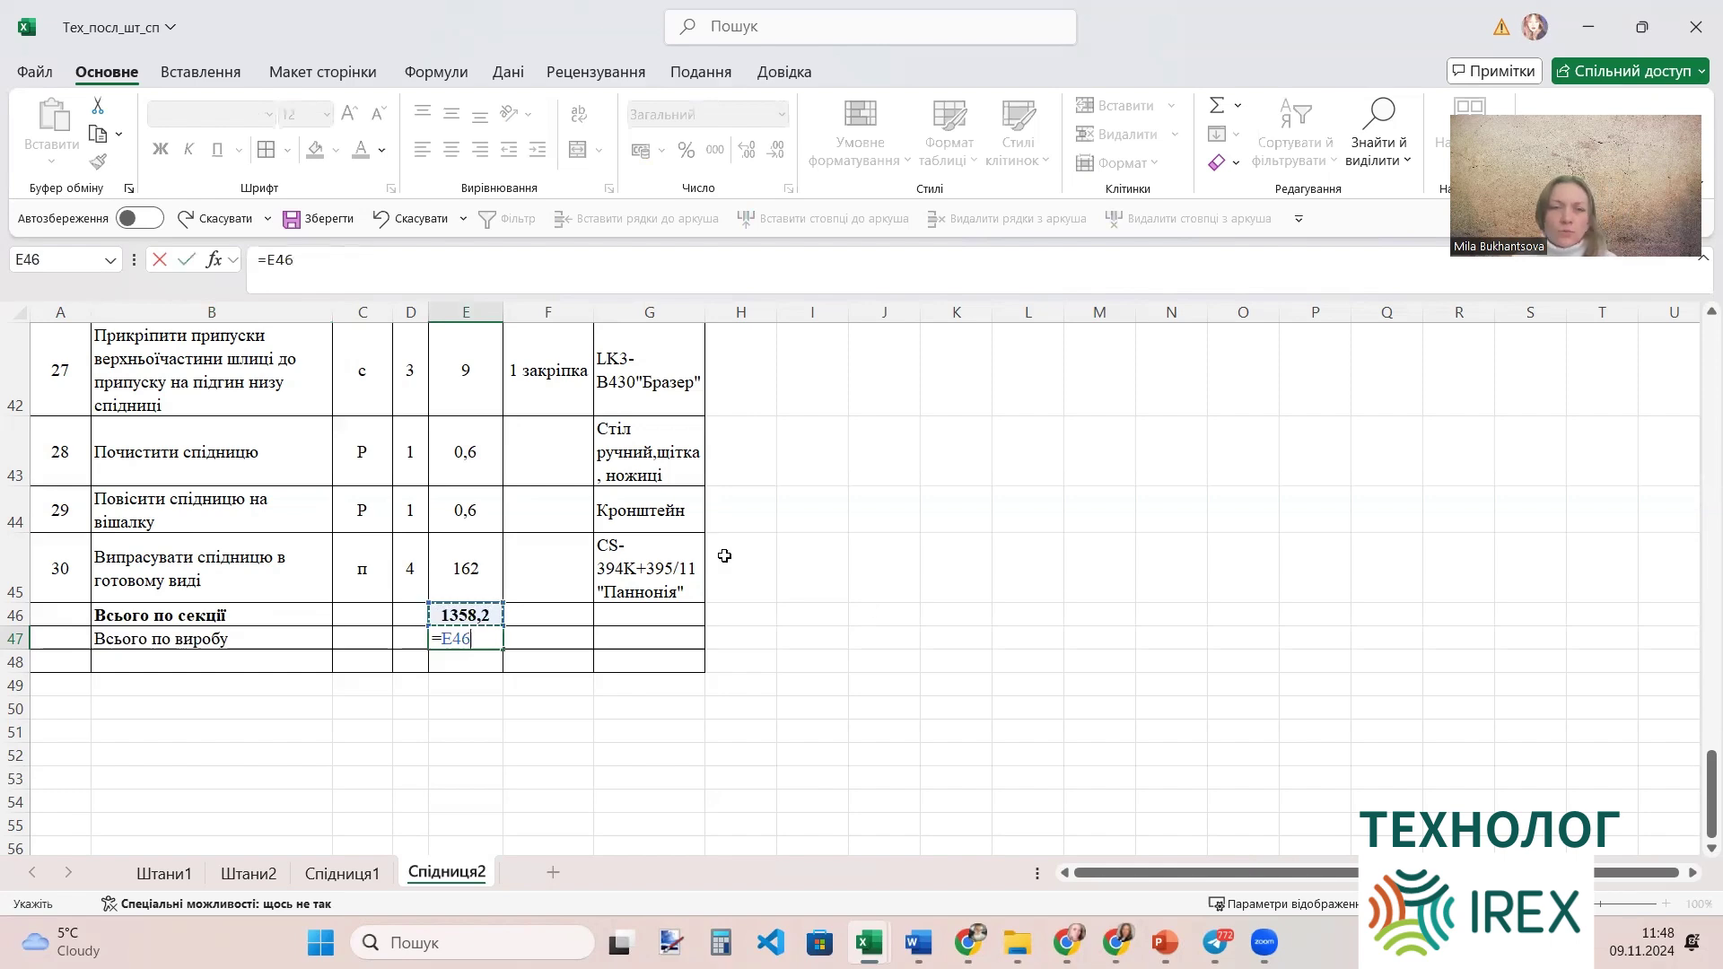
pyautogui.write('+')
pyautogui.scroll(4, 633, 622)
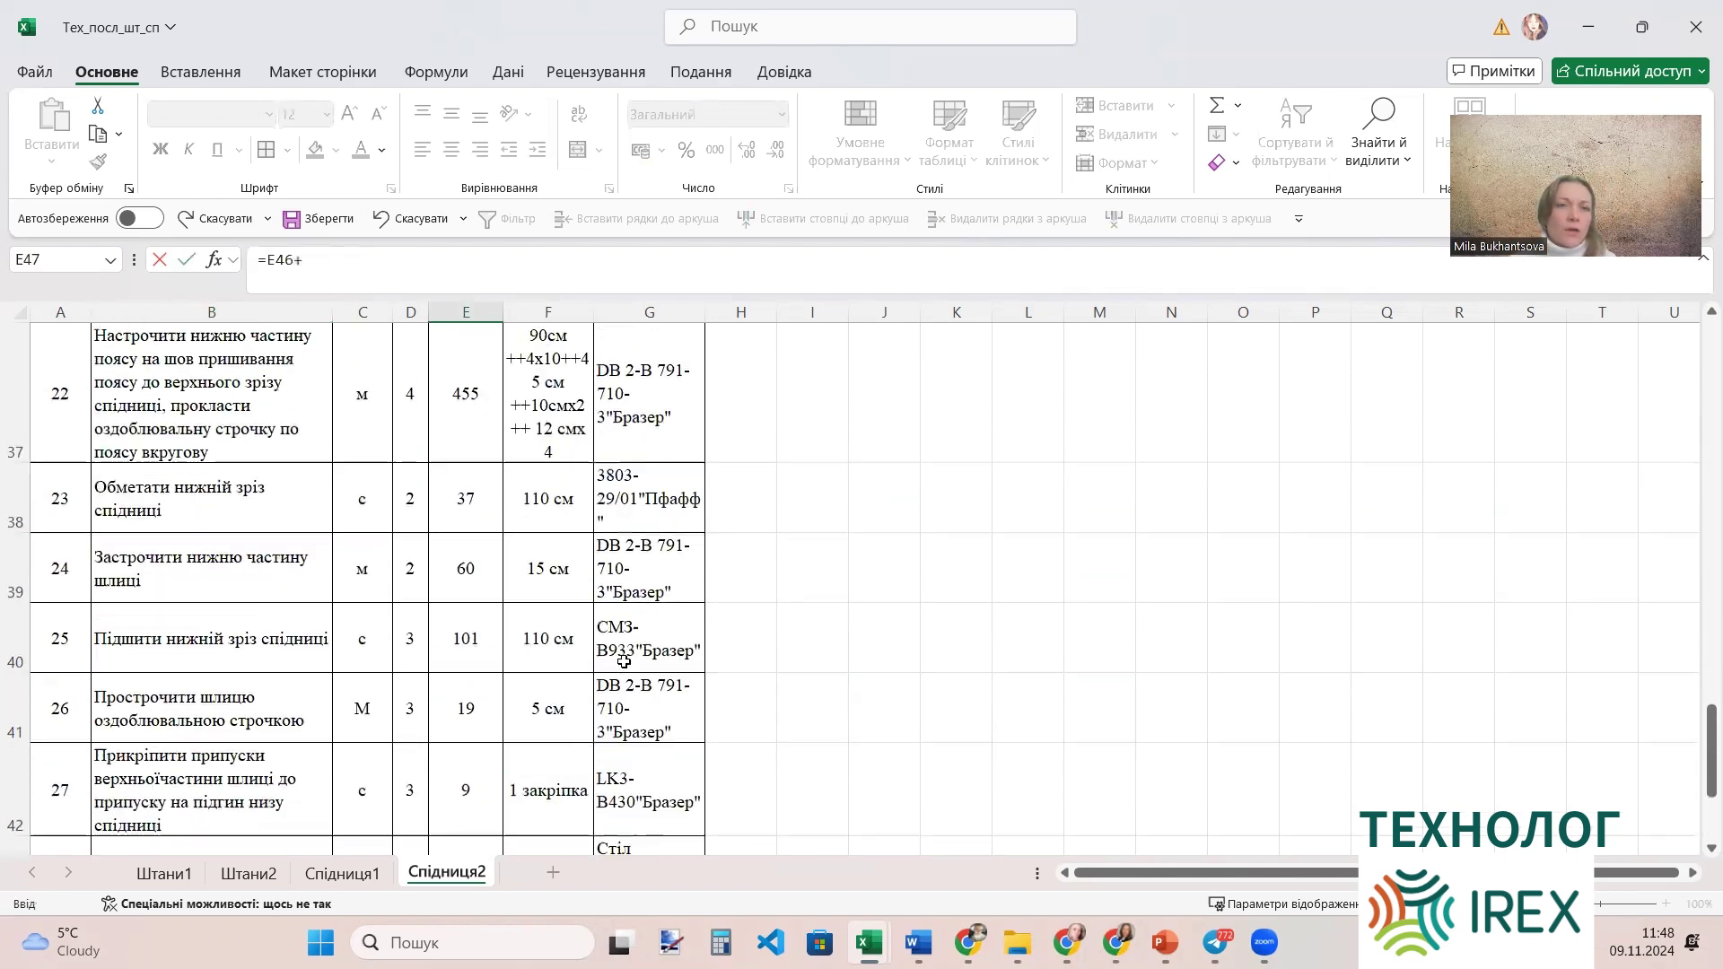
pyautogui.scroll(2, 611, 645)
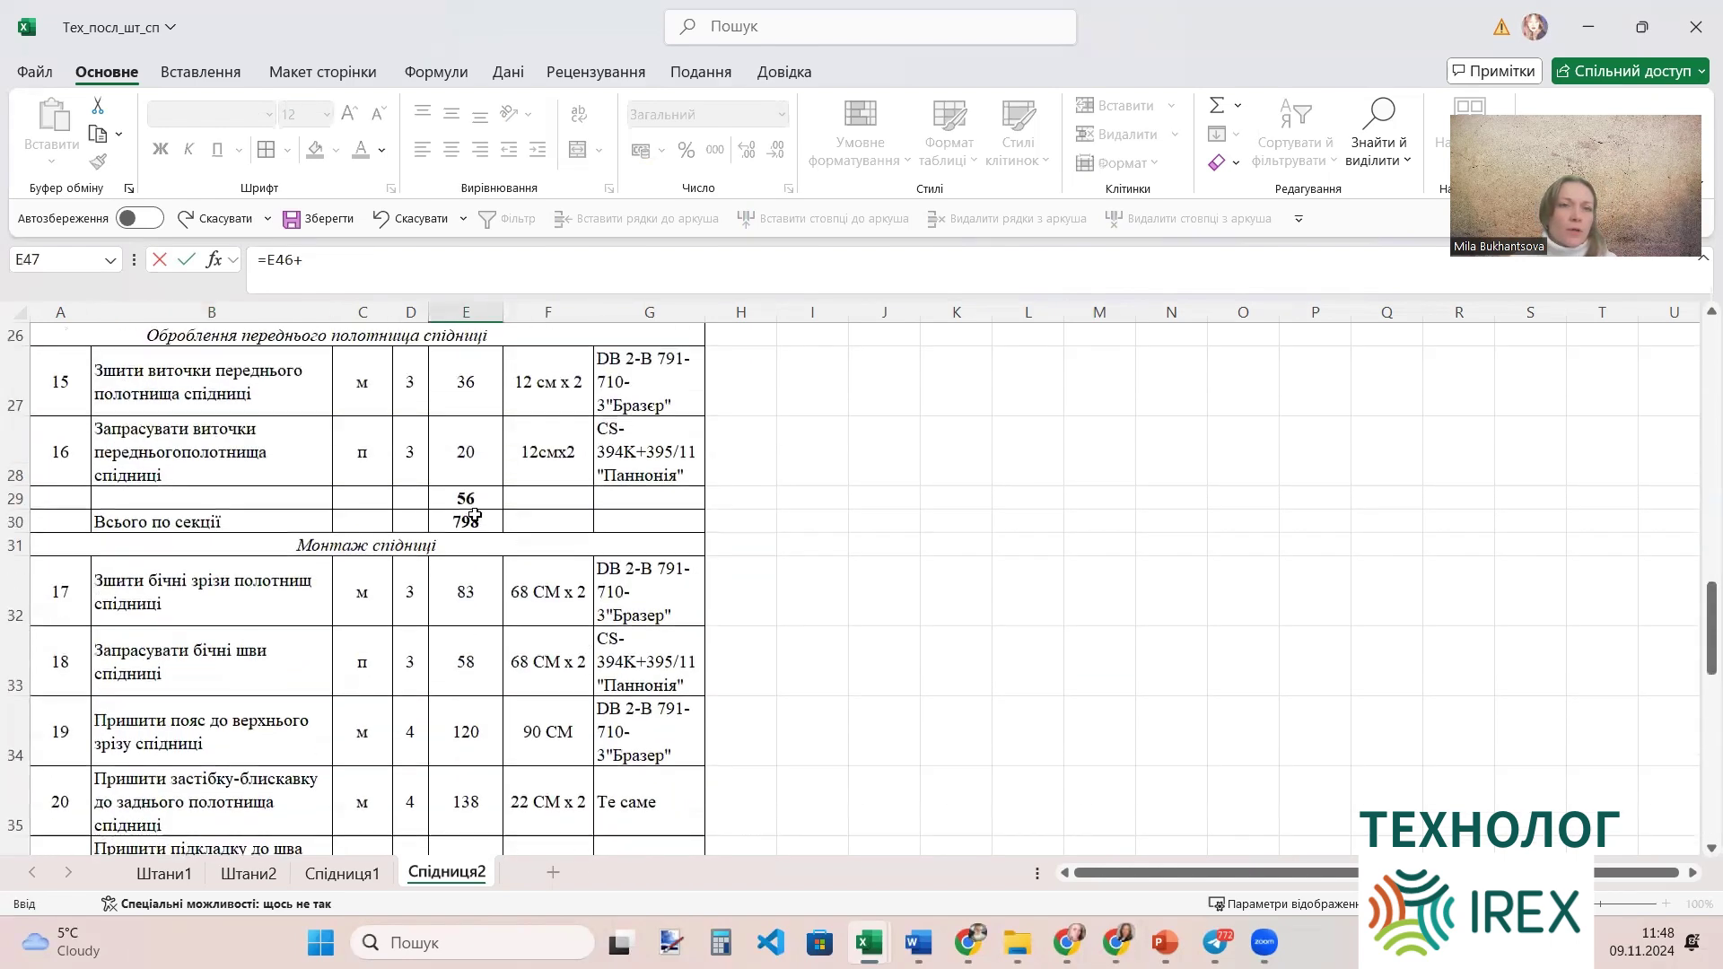
pyautogui.click(466, 521)
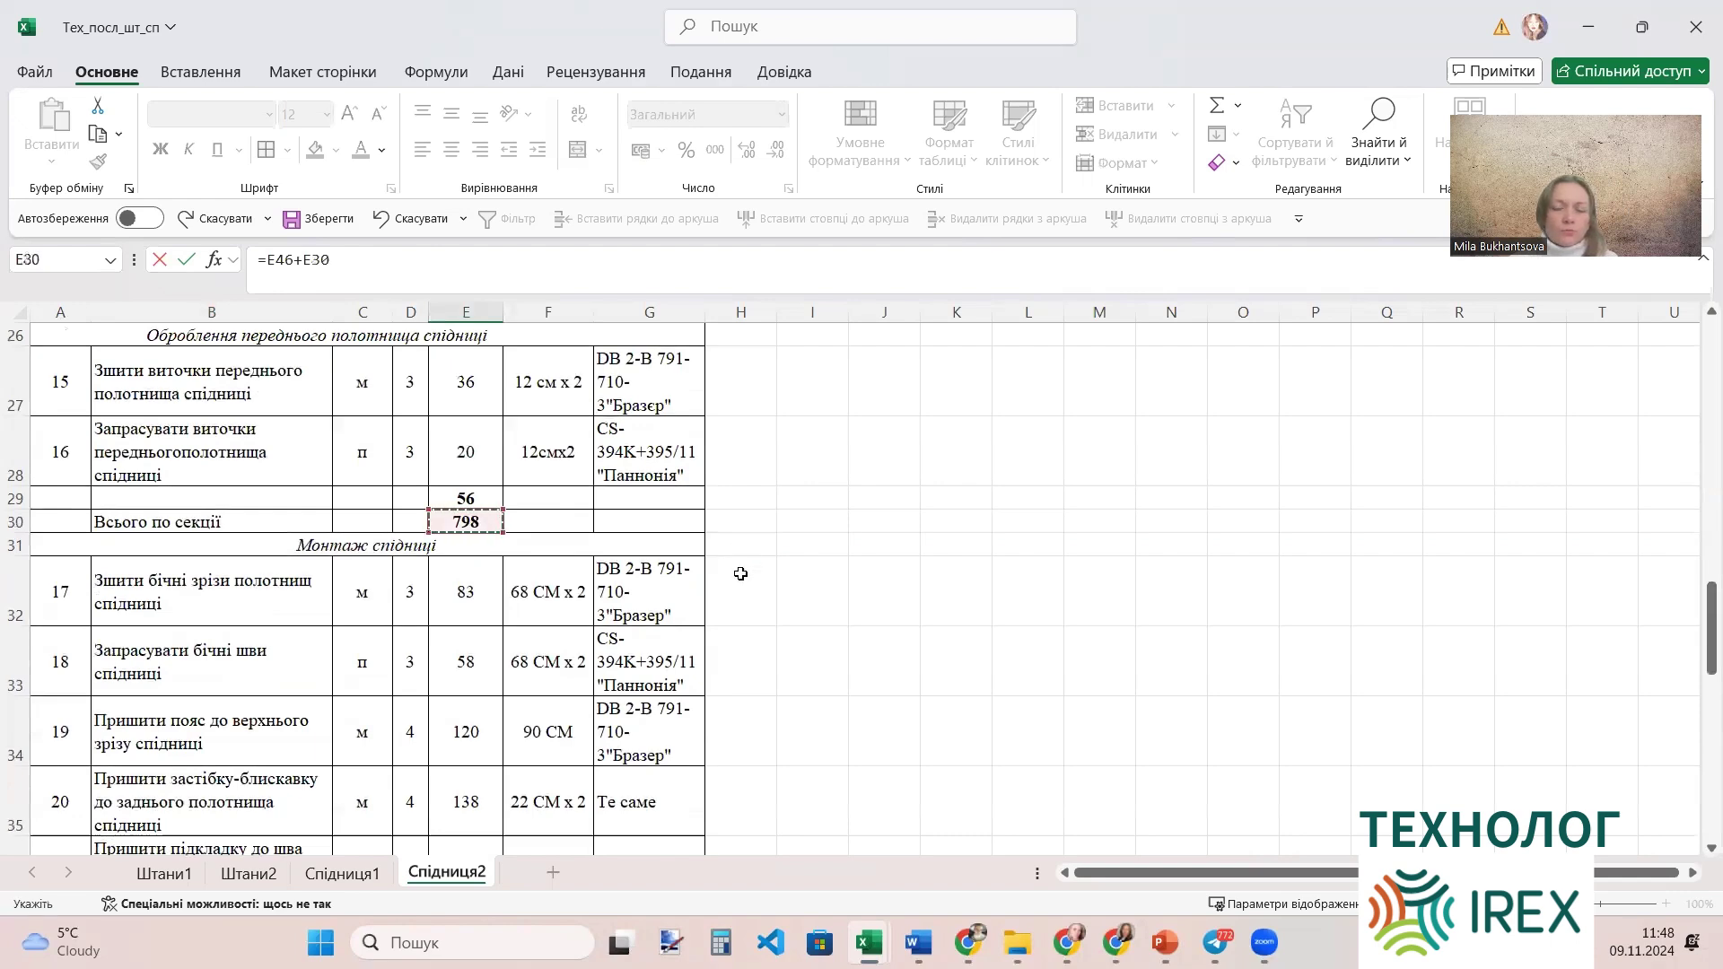
pyautogui.press('Return')
pyautogui.scroll(-1, 572, 733)
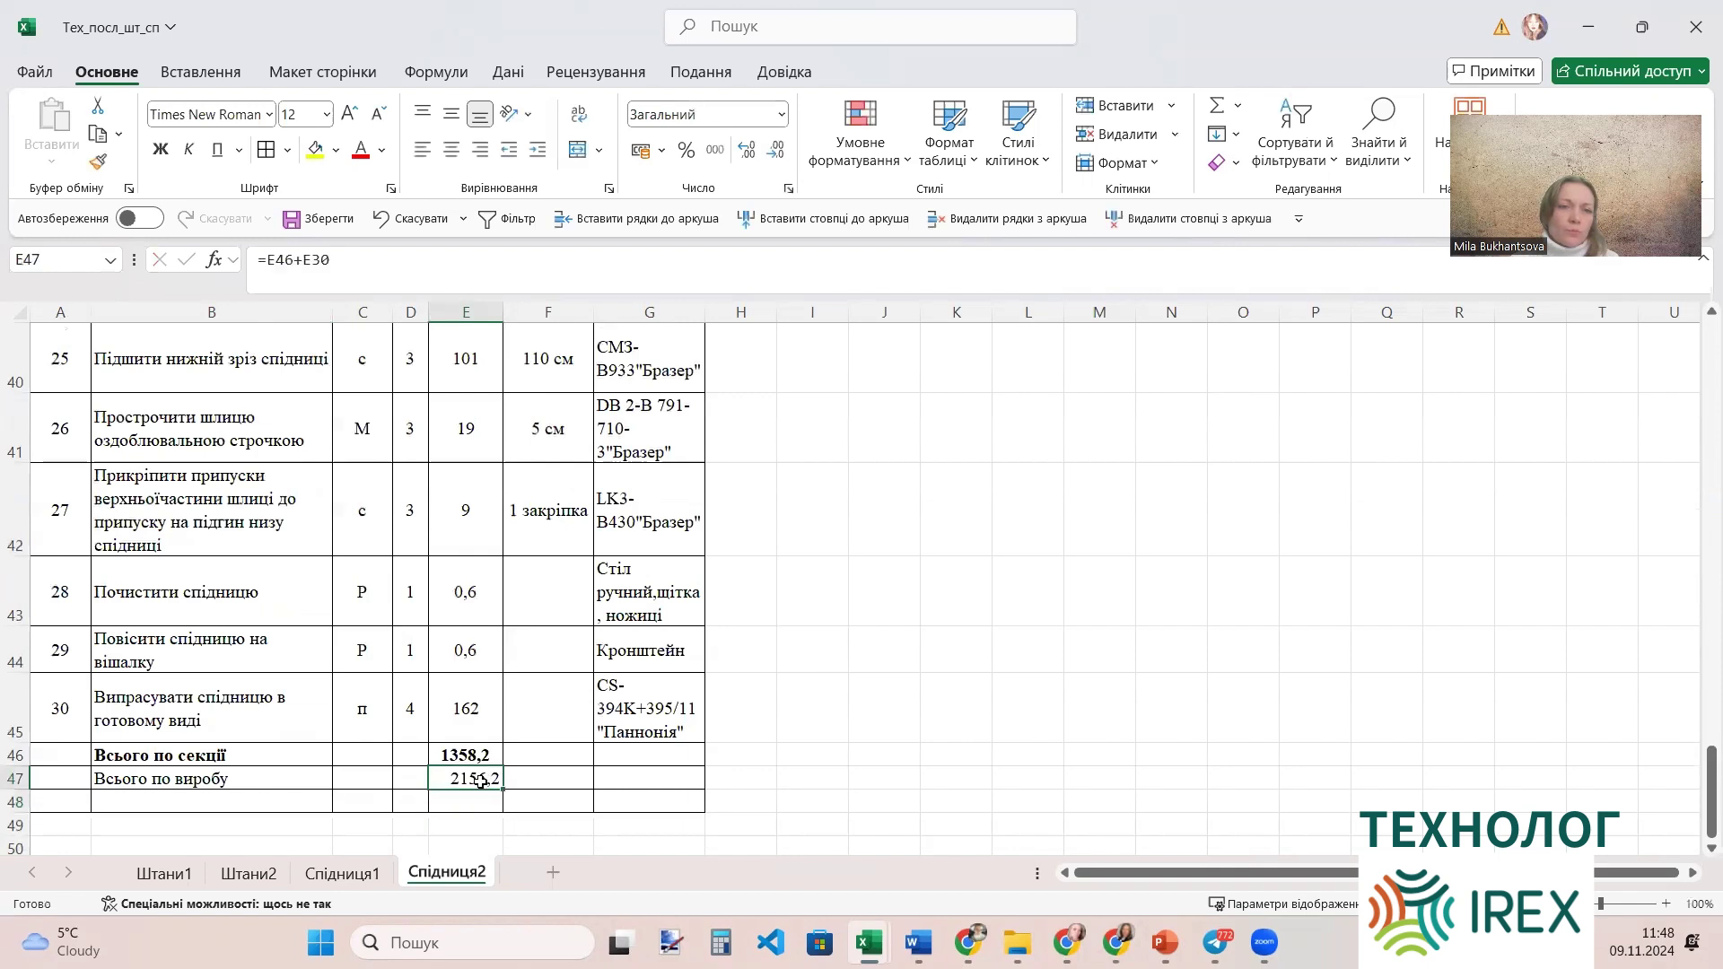
# Centre and bold the product total in E47, and make its label in B47 bold.
pyautogui.click(482, 777)
pyautogui.click(451, 150)
pyautogui.click(170, 154)
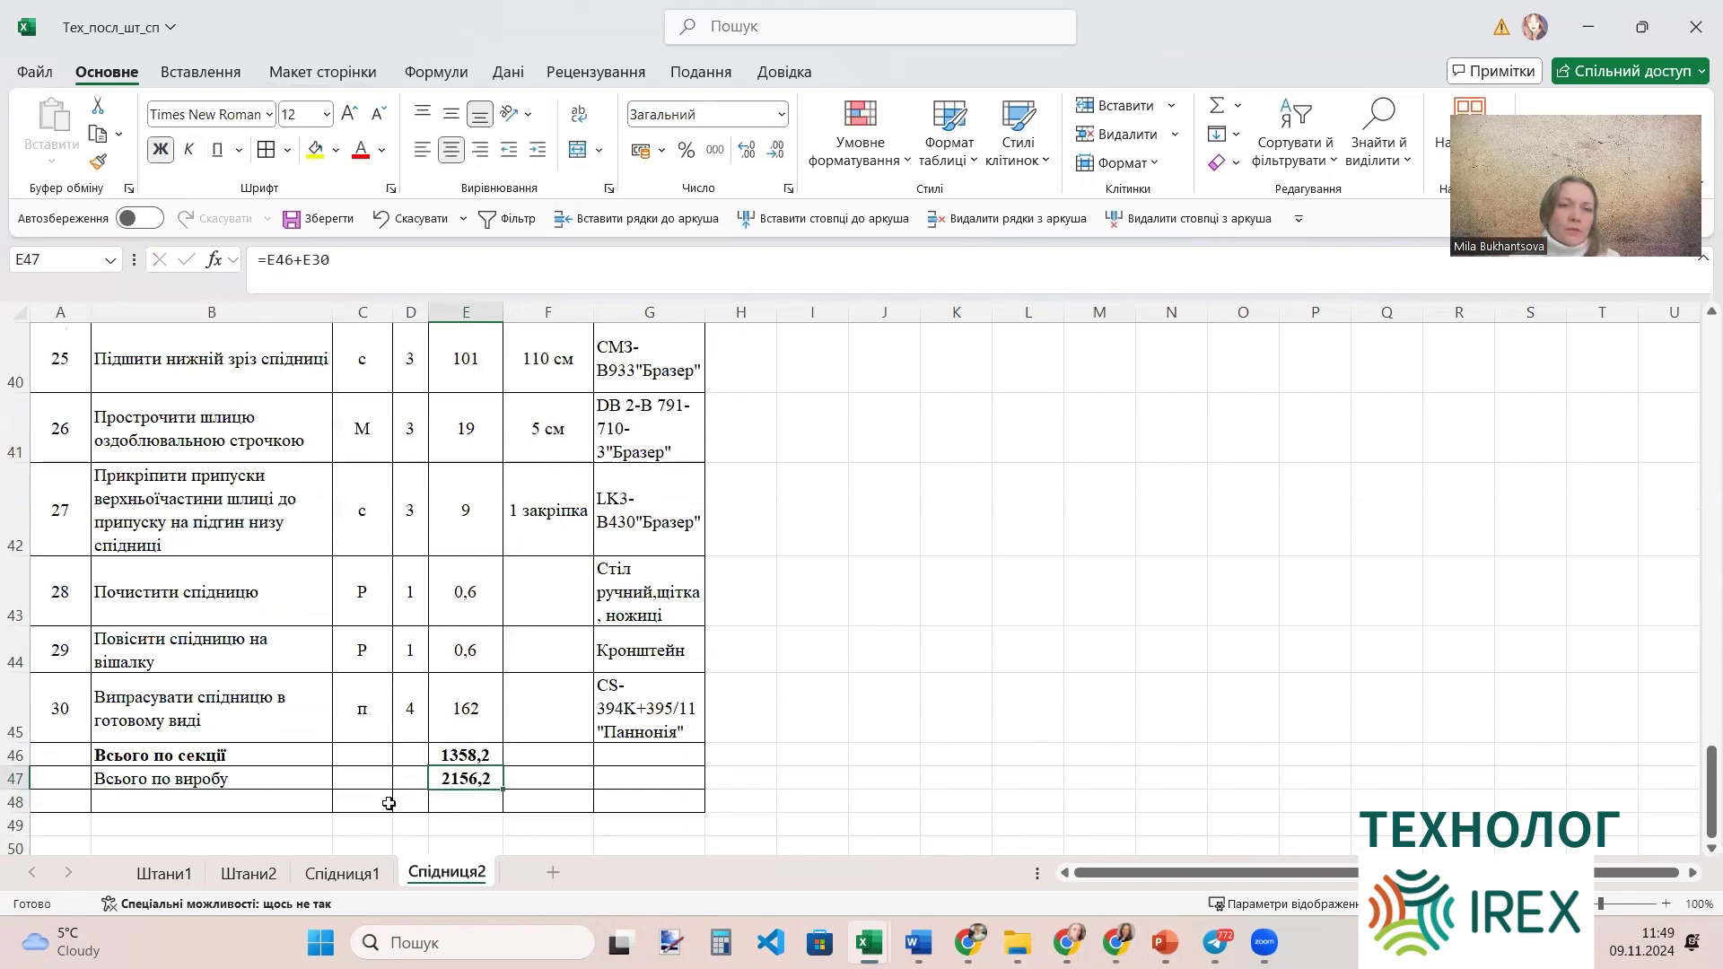
pyautogui.click(314, 779)
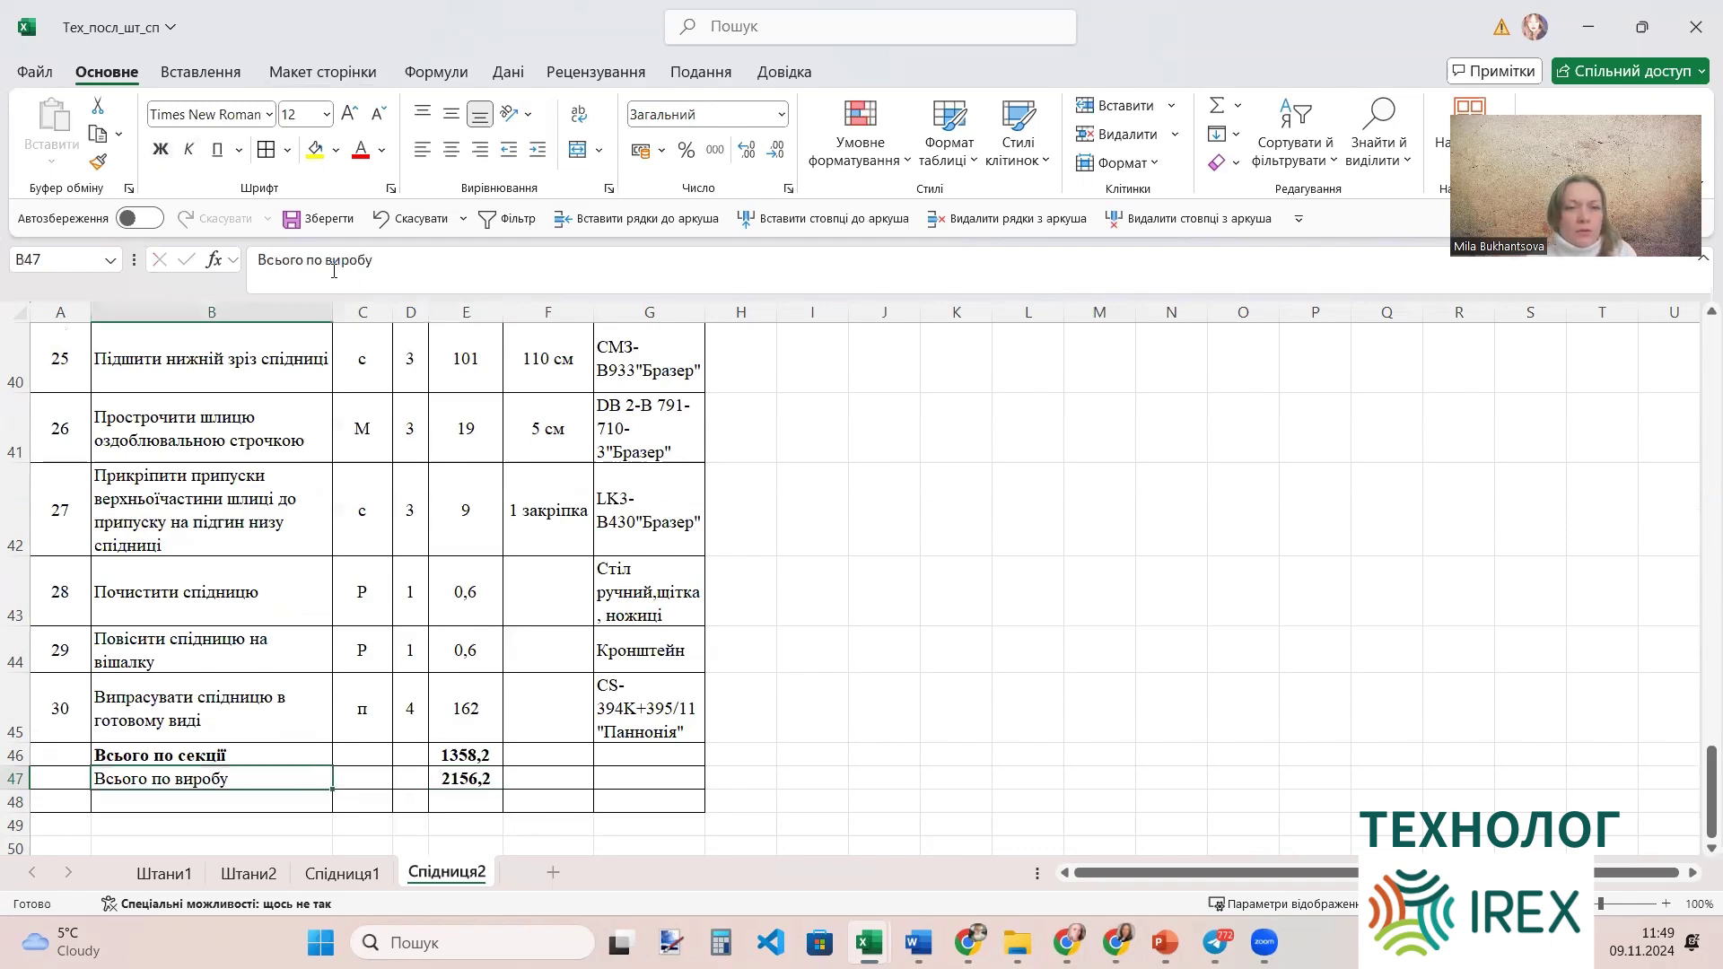
pyautogui.click(159, 150)
# Enter the label "Кількість робітників" in cell B48 and the value 10 in cell E48.
pyautogui.scroll(-1, 633, 729)
pyautogui.click(280, 732)
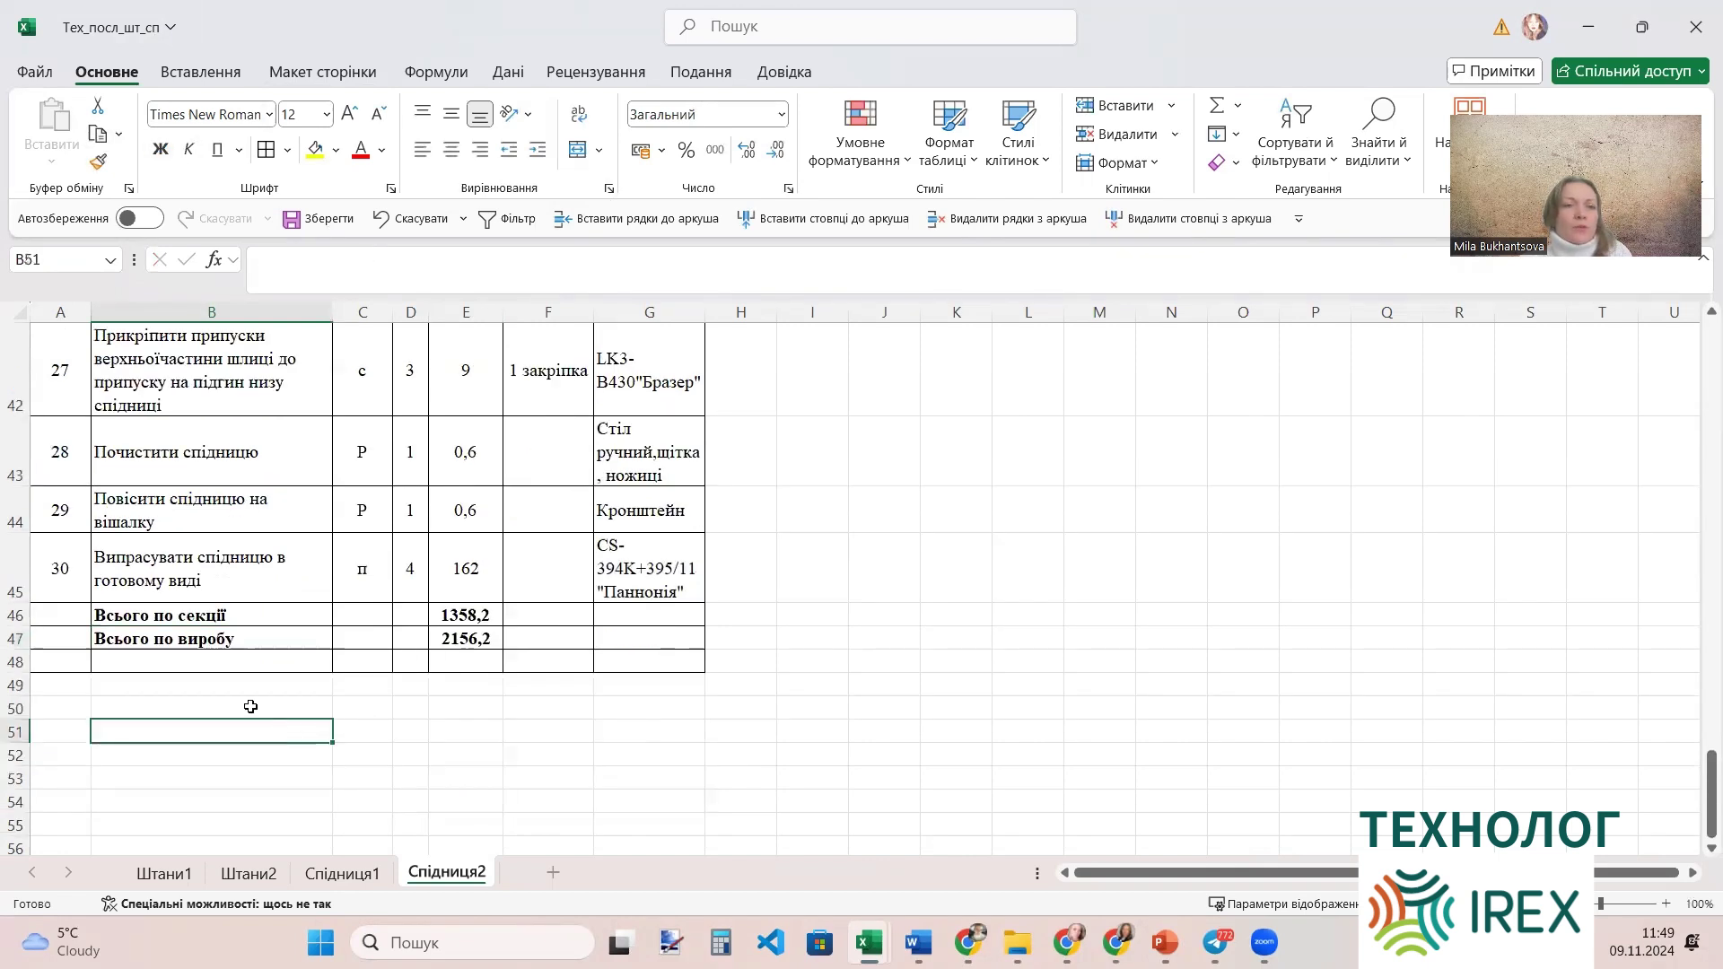
pyautogui.click(223, 705)
pyautogui.click(224, 686)
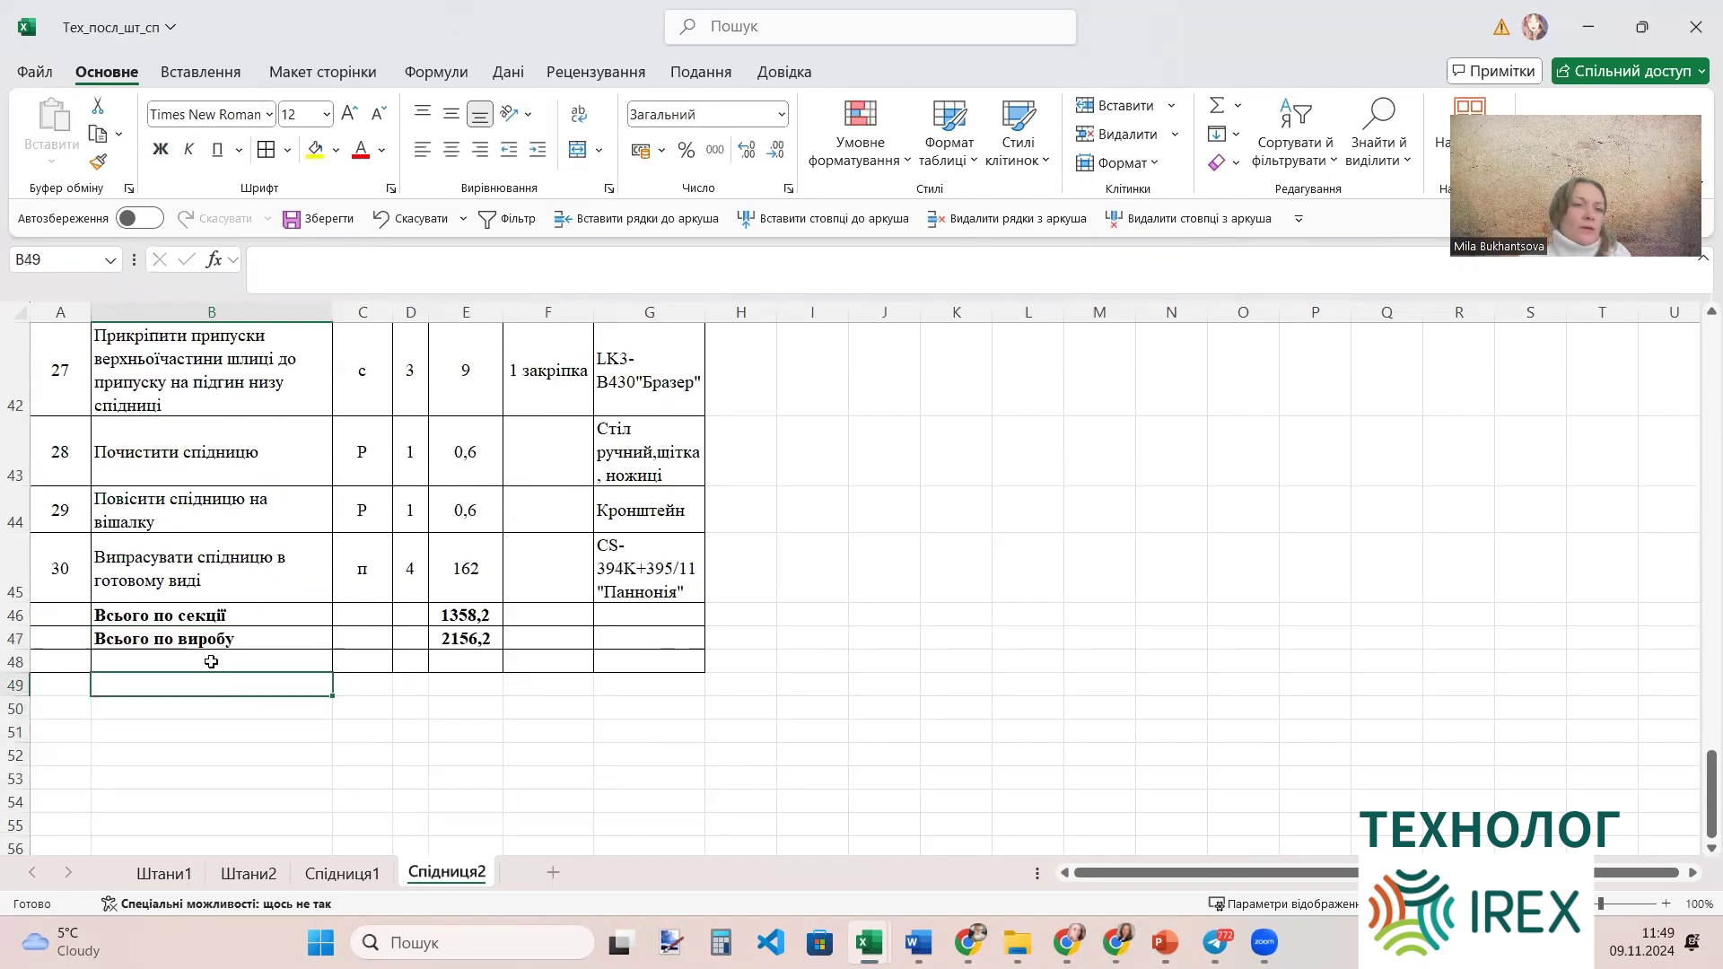
pyautogui.click(214, 662)
pyautogui.write('К')
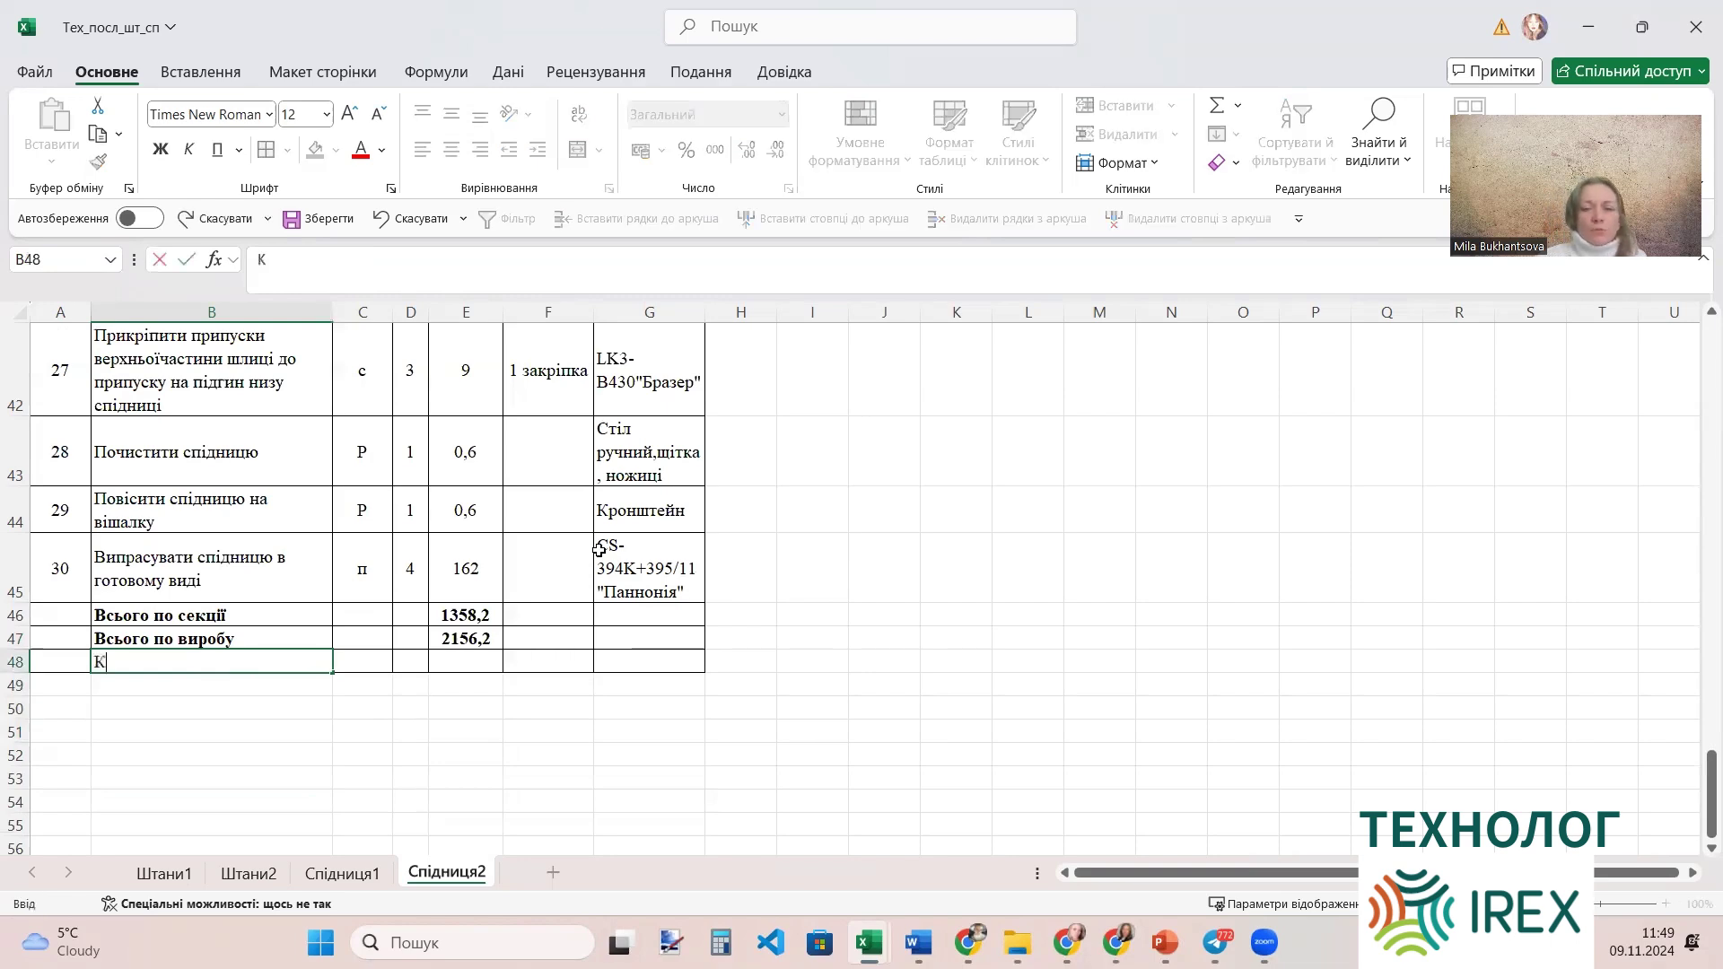
pyautogui.write('ількість роб')
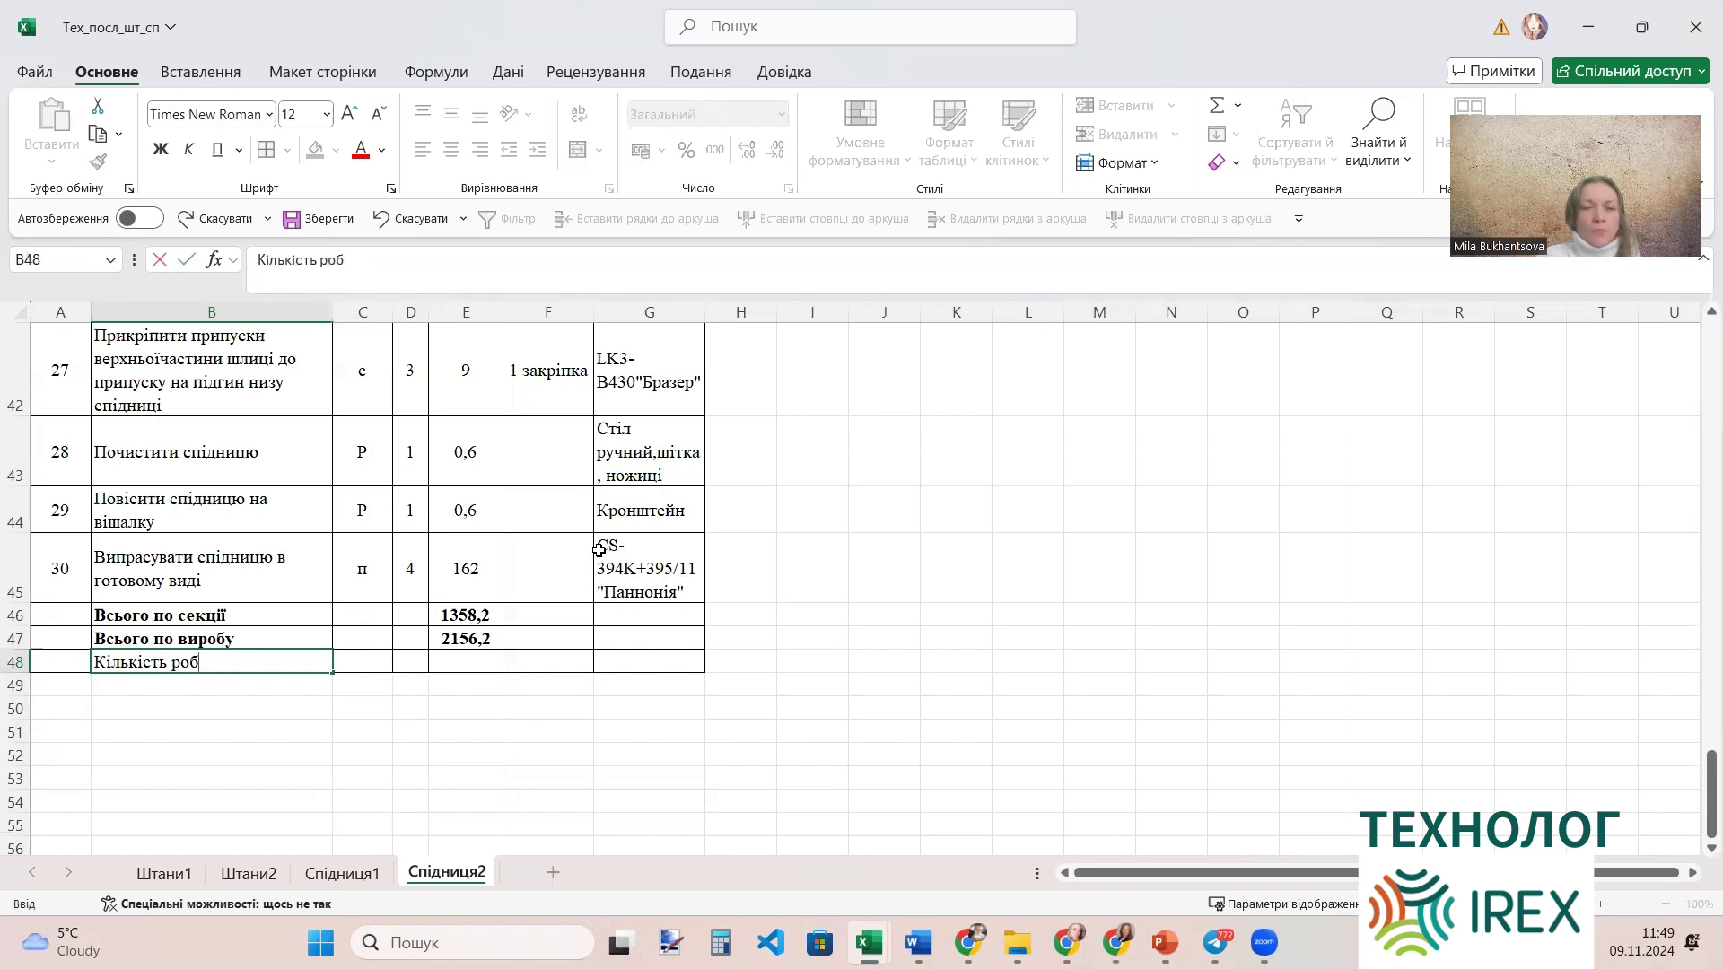
pyautogui.write('іт')
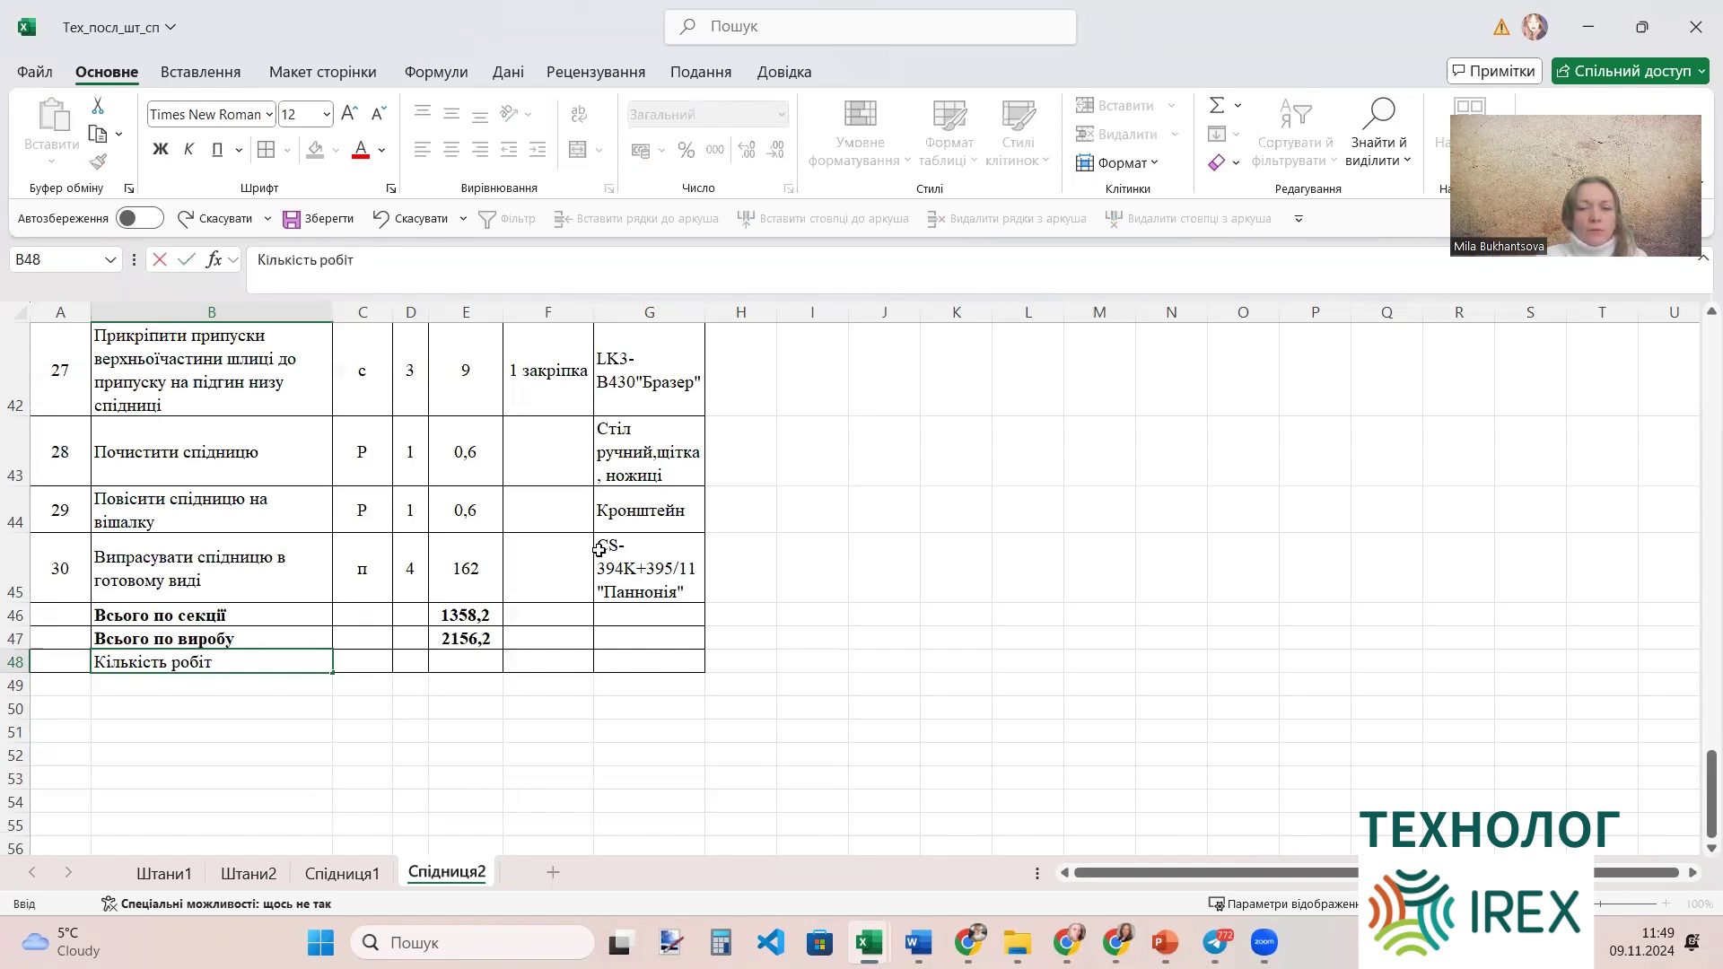
pyautogui.write('к')
pyautogui.press('BackSpace')
pyautogui.write('ни')
pyautogui.press('BackSpace')
pyautogui.press('BackSpace')
pyautogui.write('тниефі')
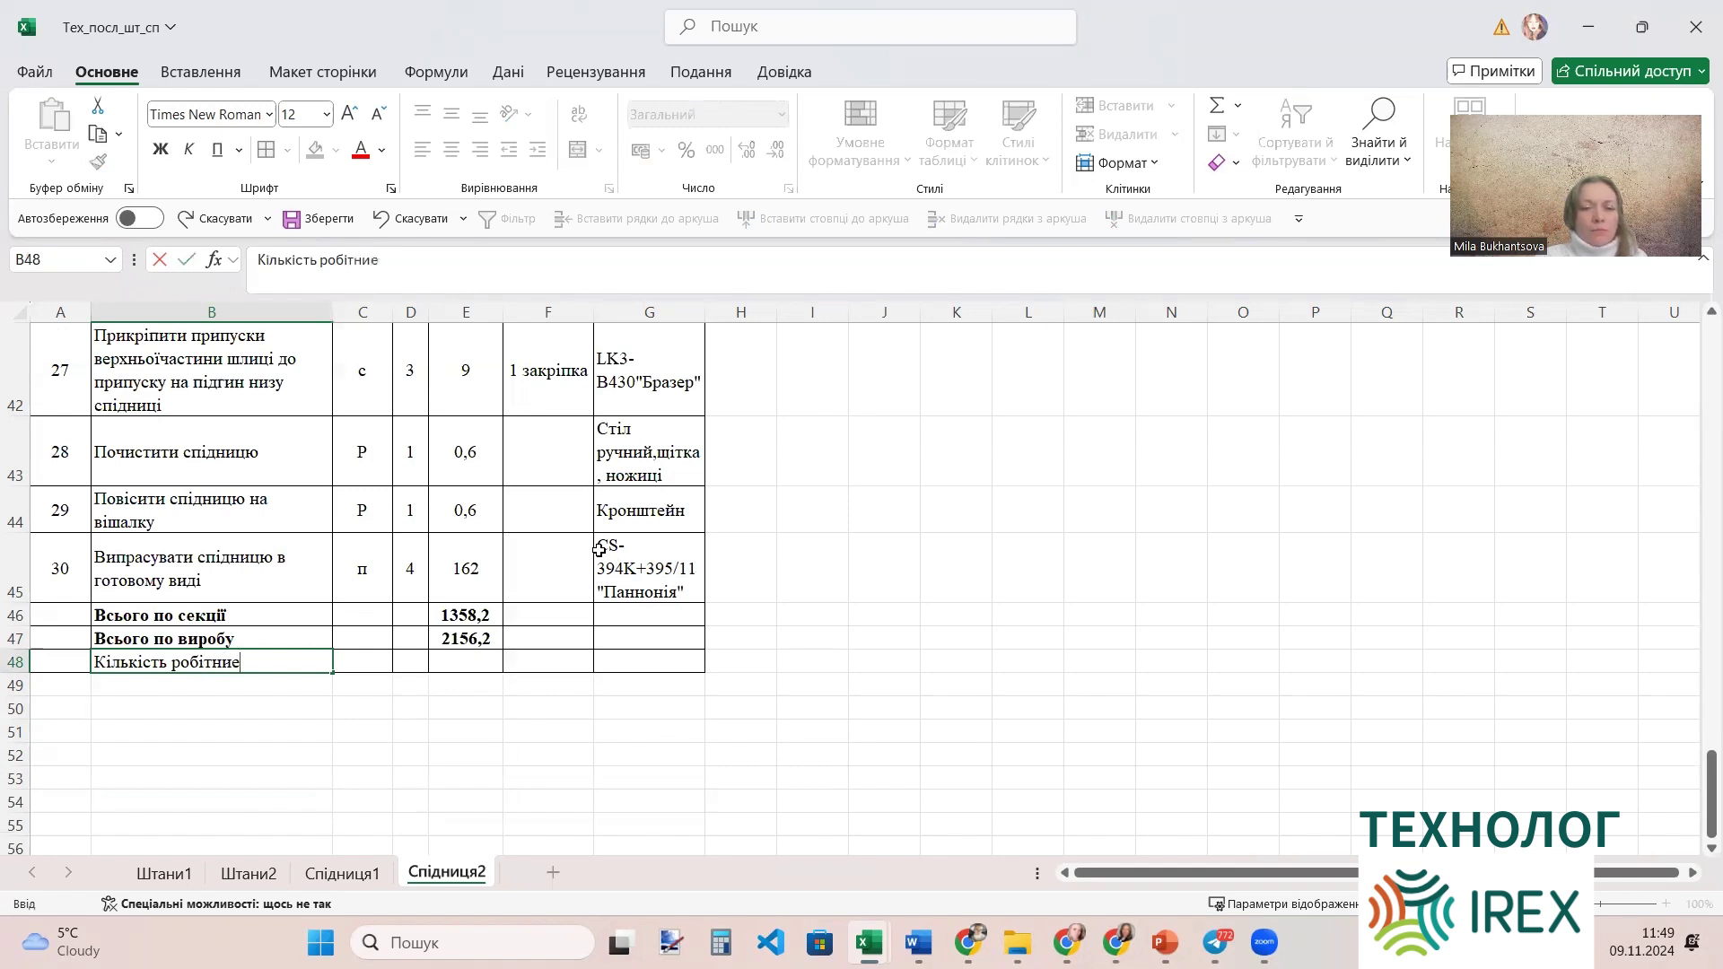
pyautogui.press('BackSpace')
pyautogui.press('BackSpace')
pyautogui.press('BackSpace')
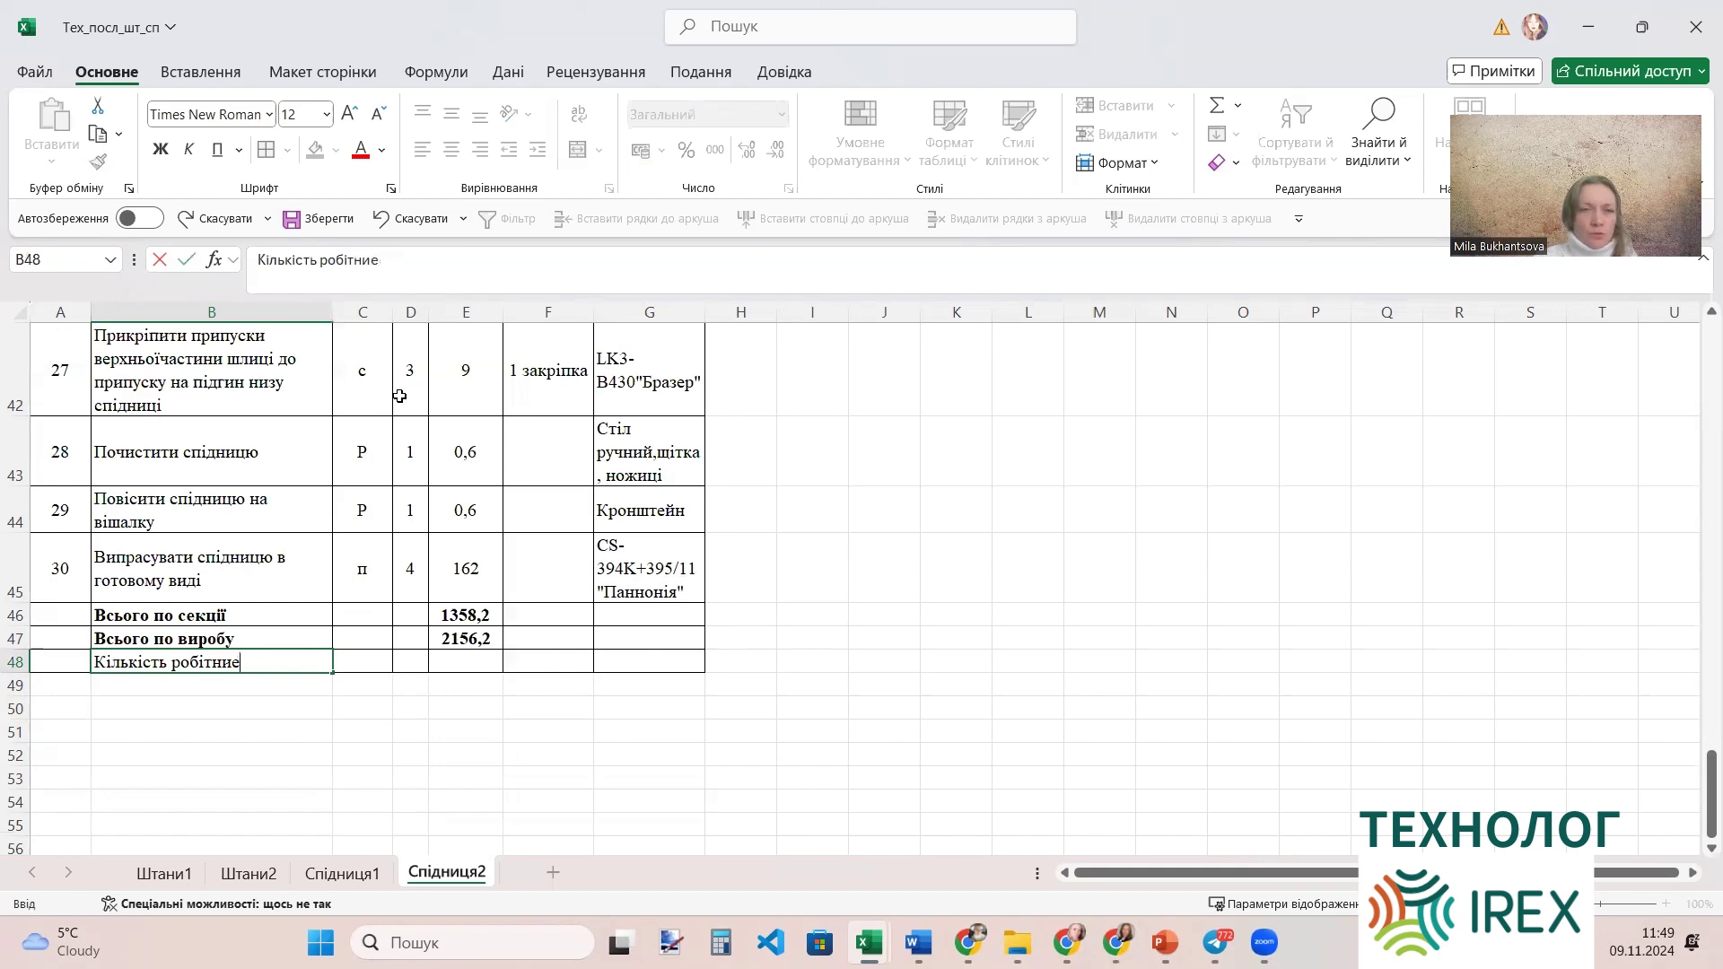
pyautogui.write('ків')
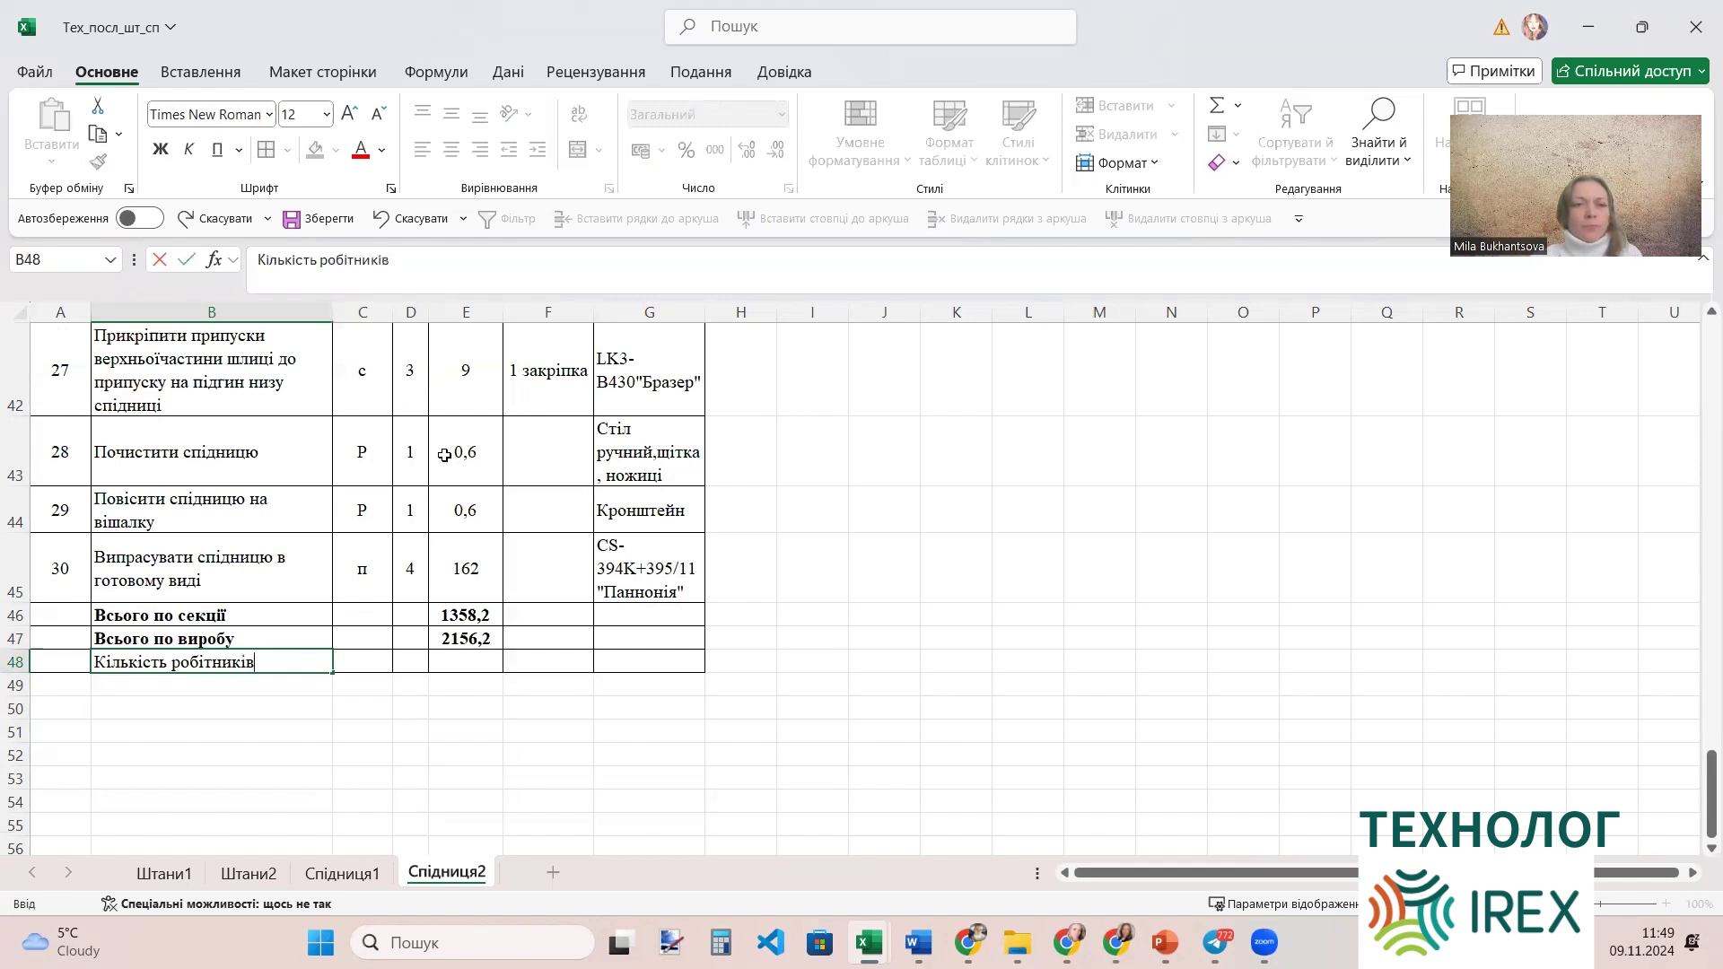
pyautogui.click(462, 659)
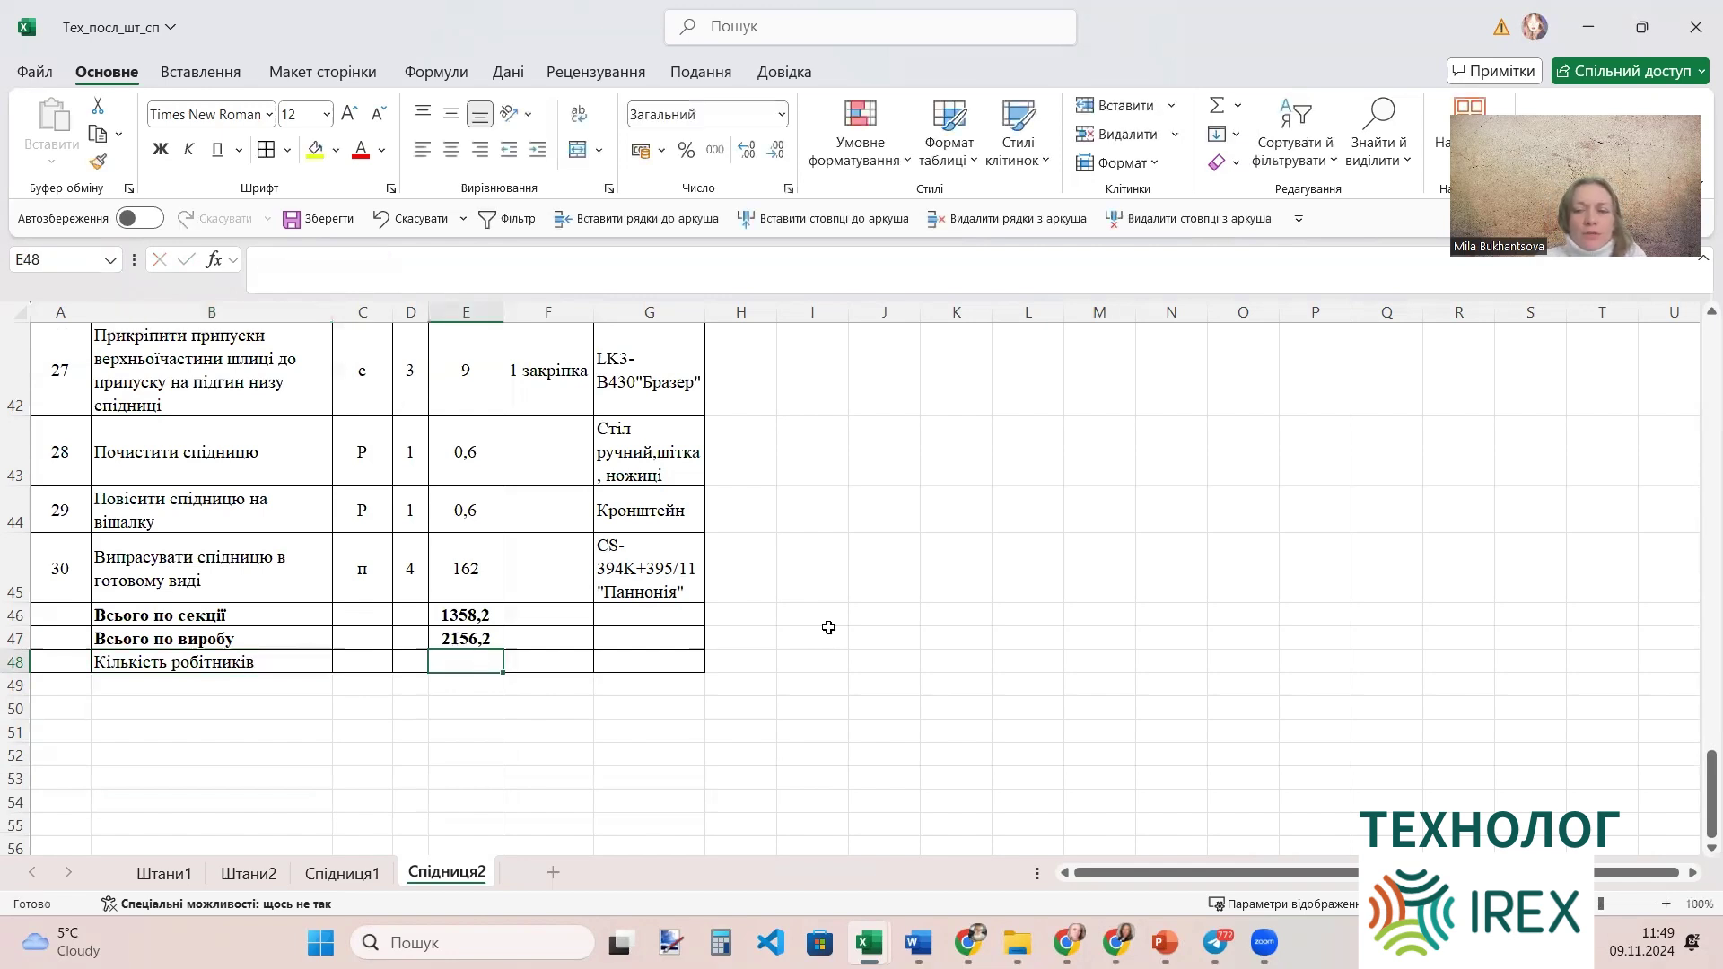
pyautogui.write('10')
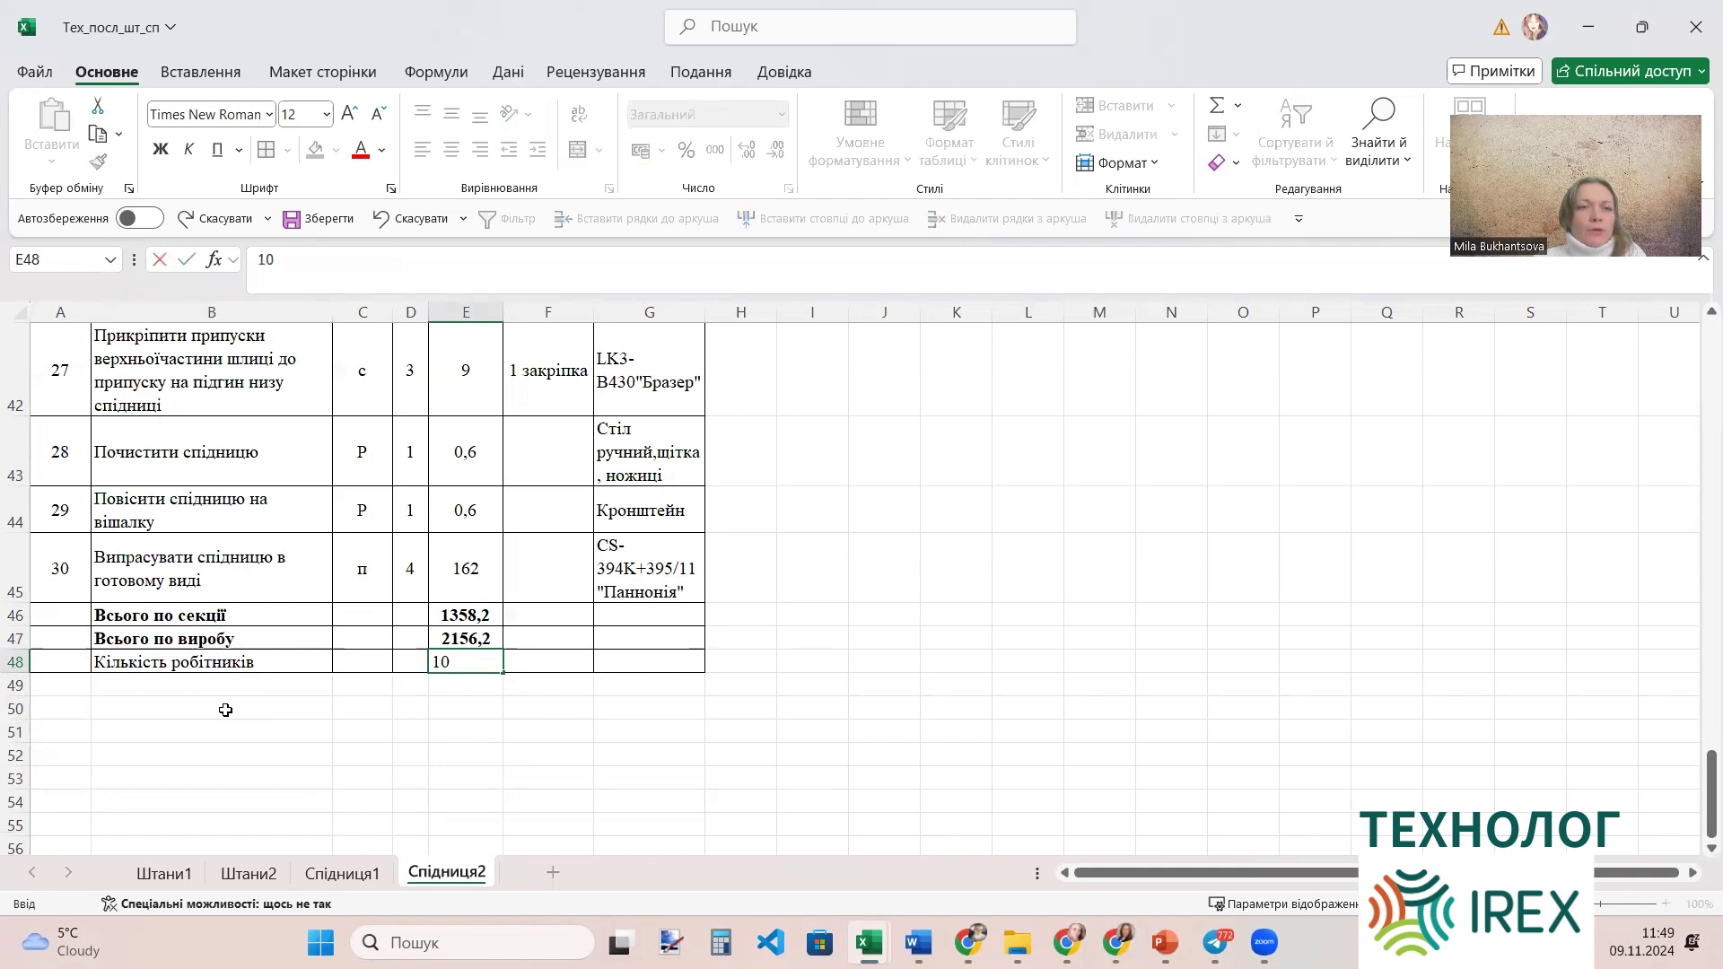
# Enter the label "Такт потоку" in cell B50, below the table.
pyautogui.click(225, 710)
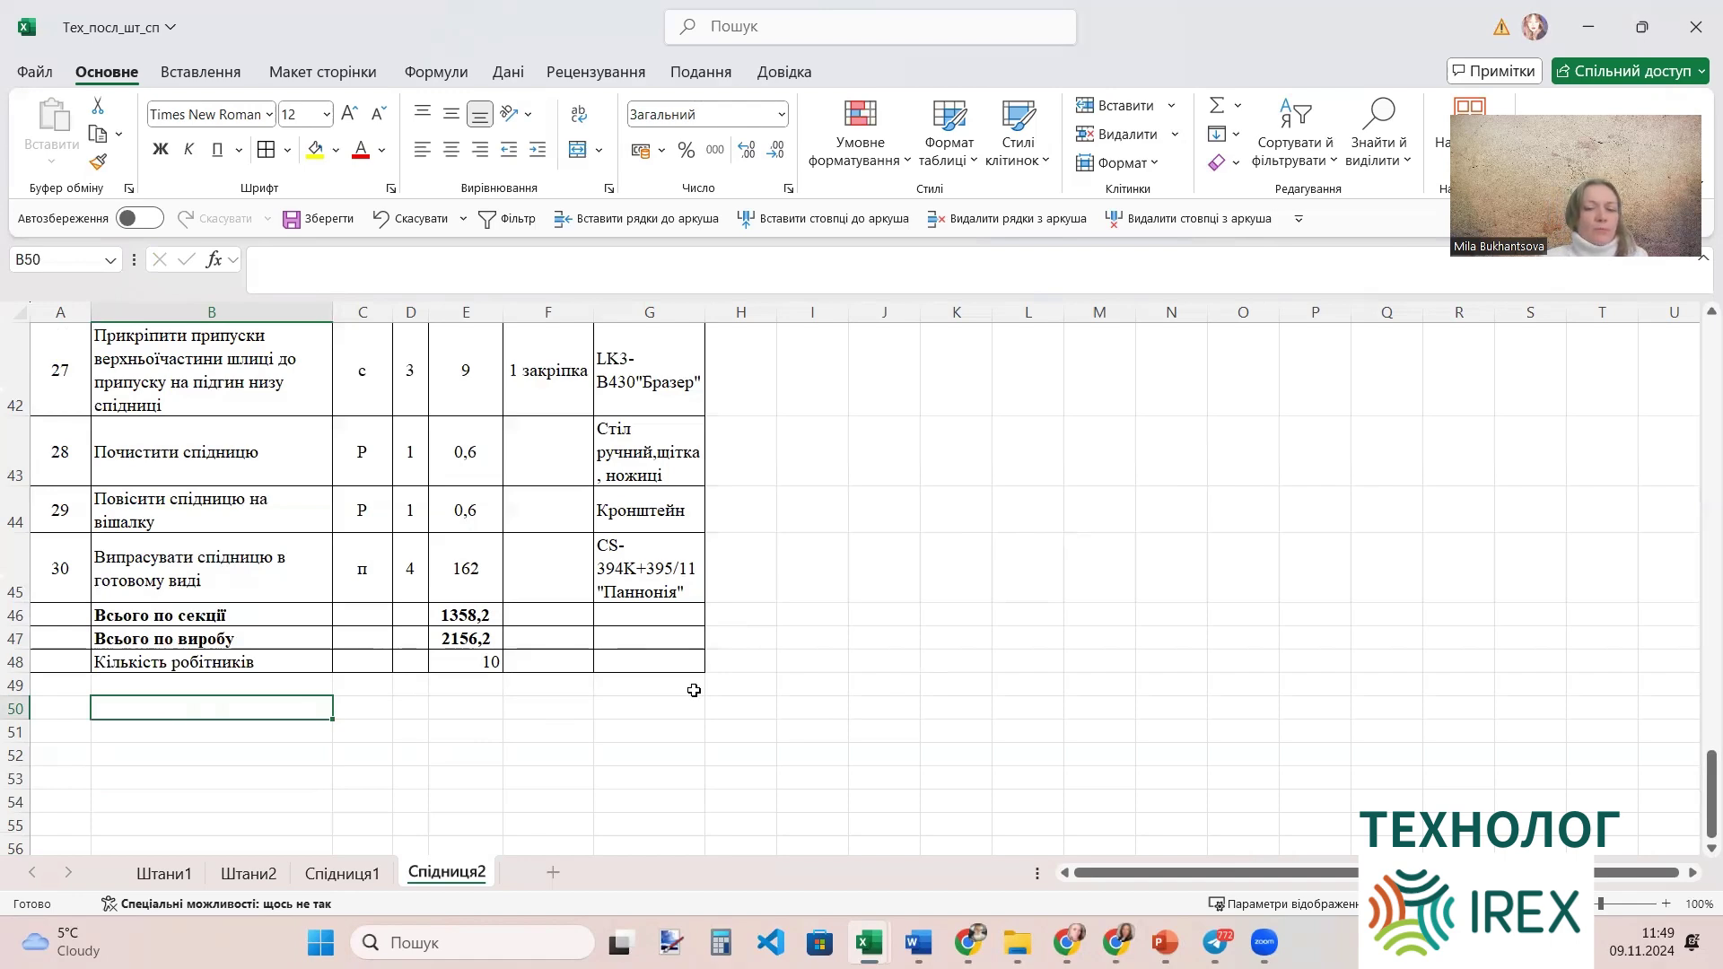
pyautogui.write('Так')
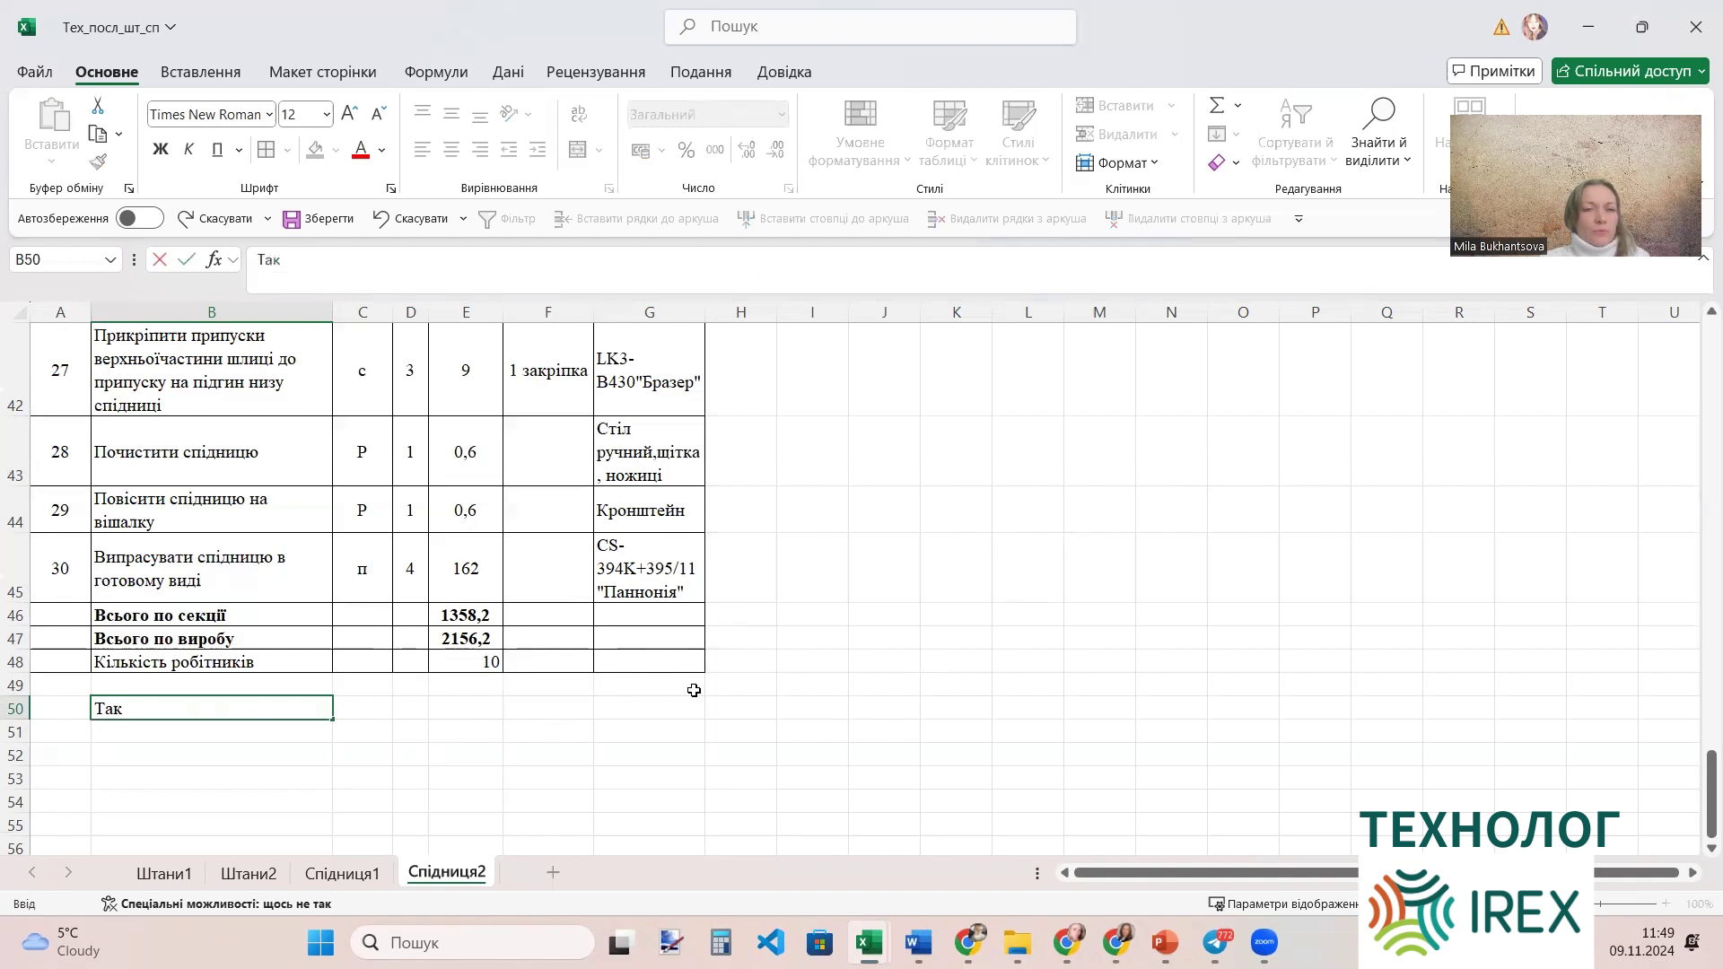
pyautogui.write('т пот')
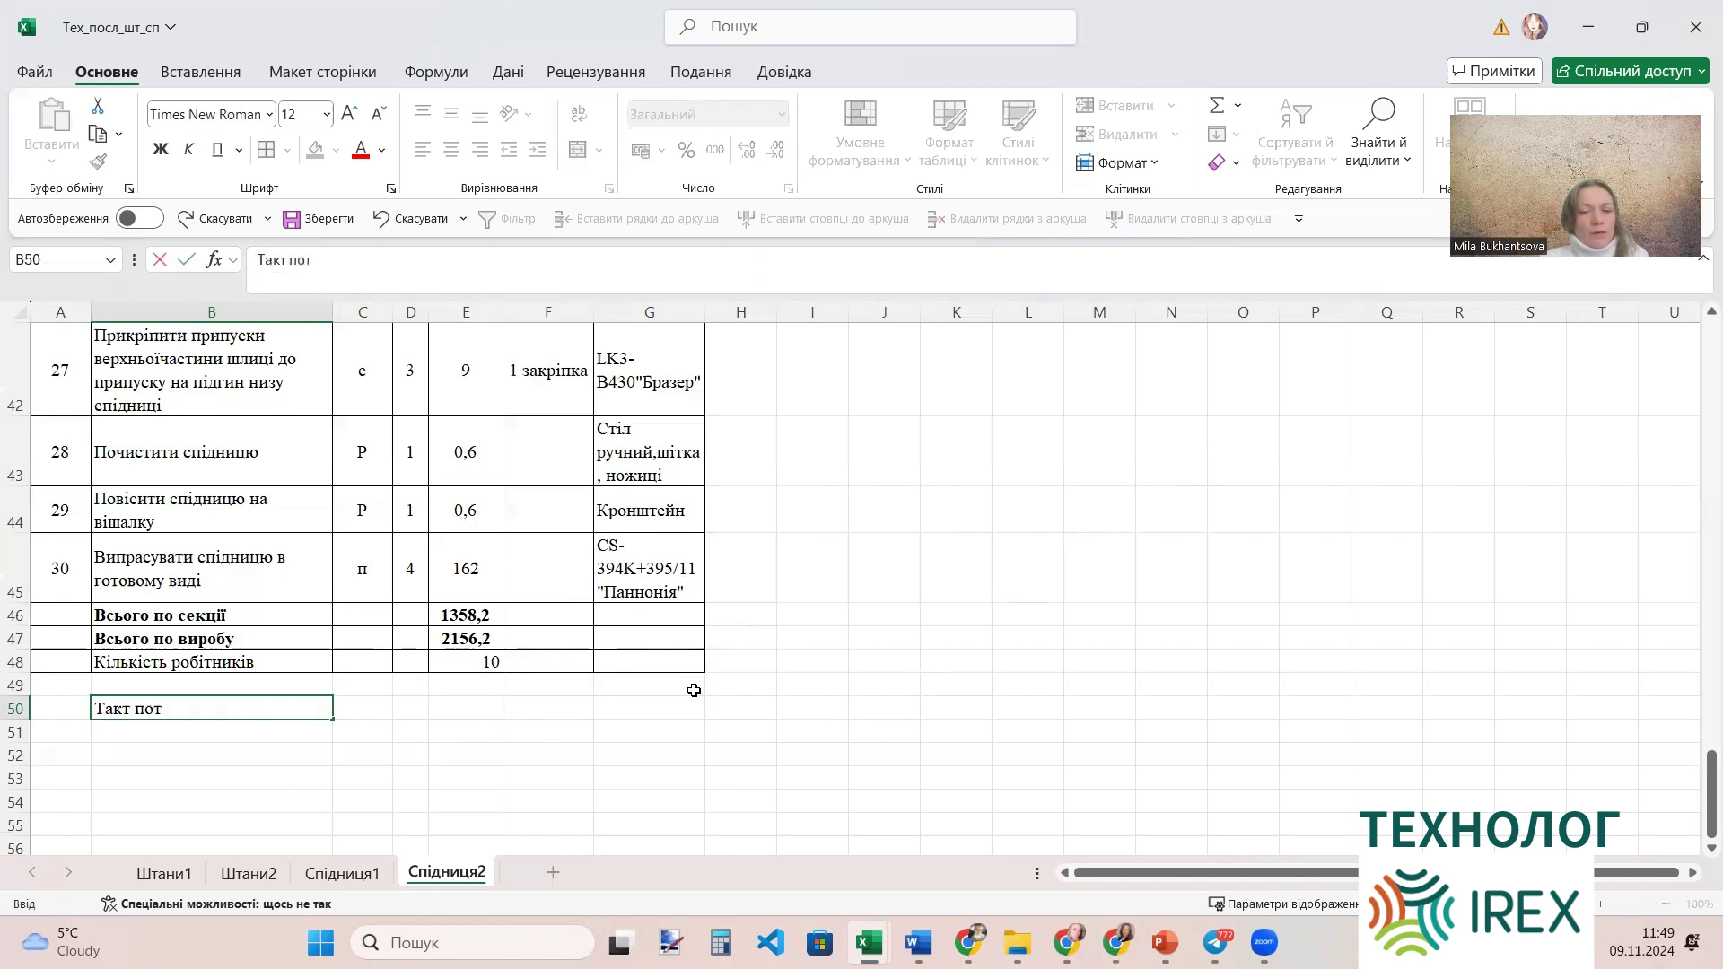
pyautogui.write('оку')
pyautogui.press('Return')
# Calculate the flow takt in cell E50 by dividing the product total by the number of workers with =E47/E48.
pyautogui.click(459, 711)
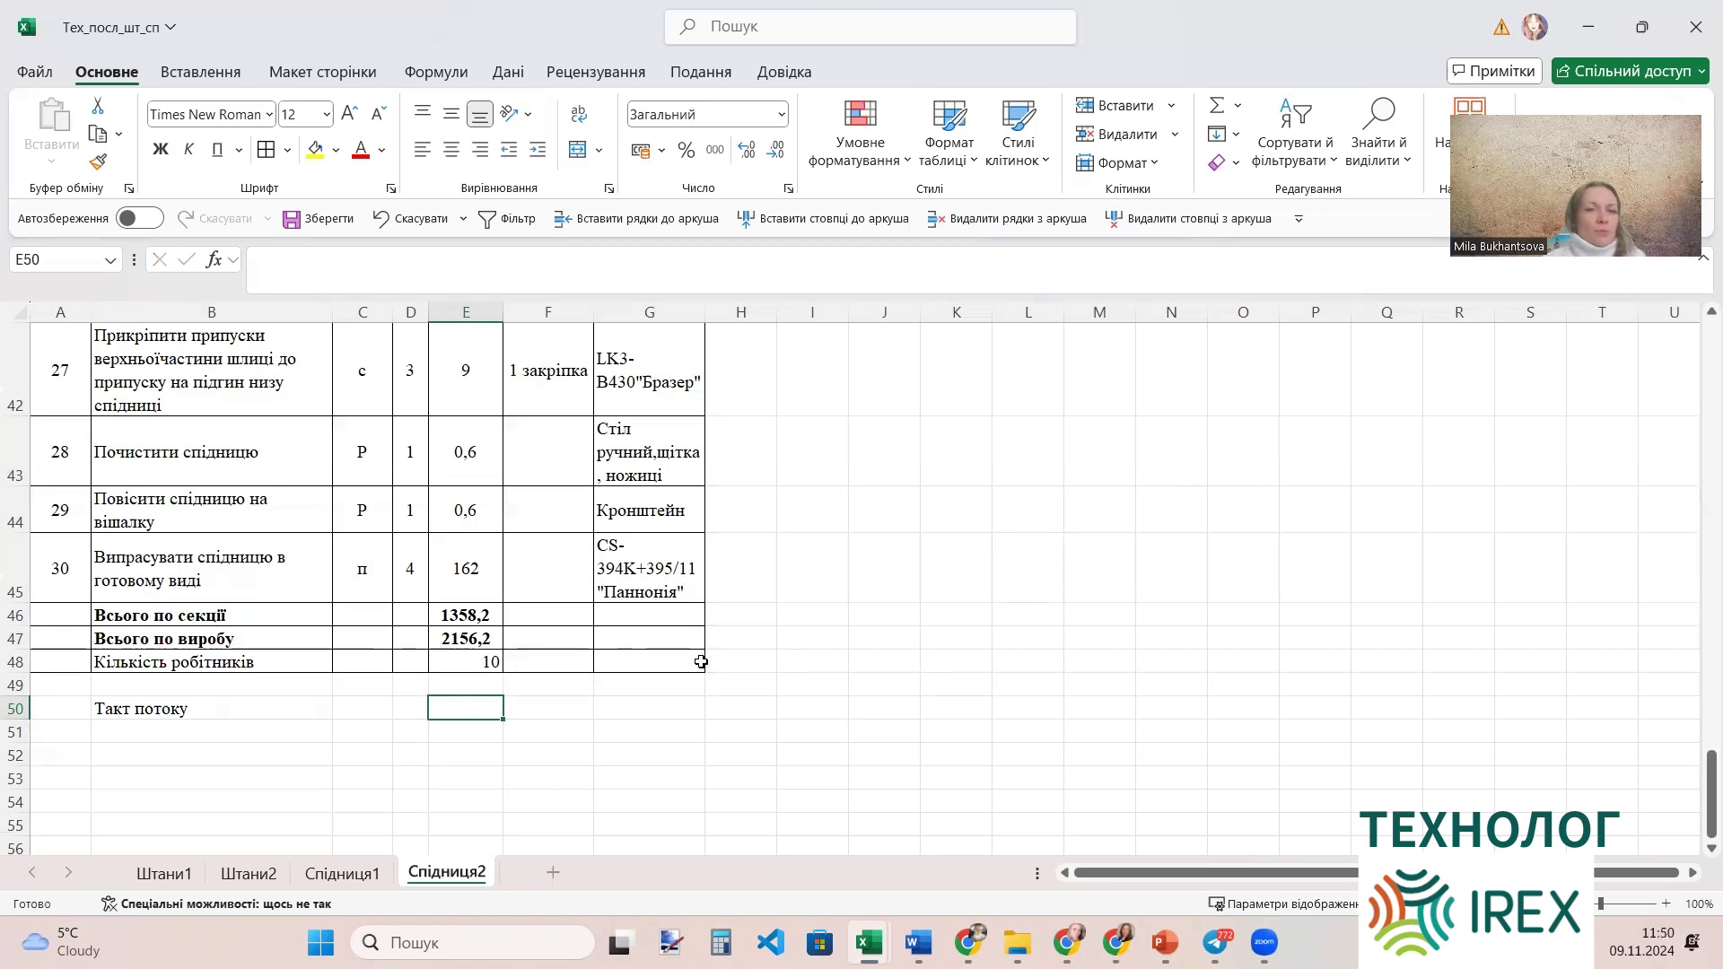
pyautogui.write('=')
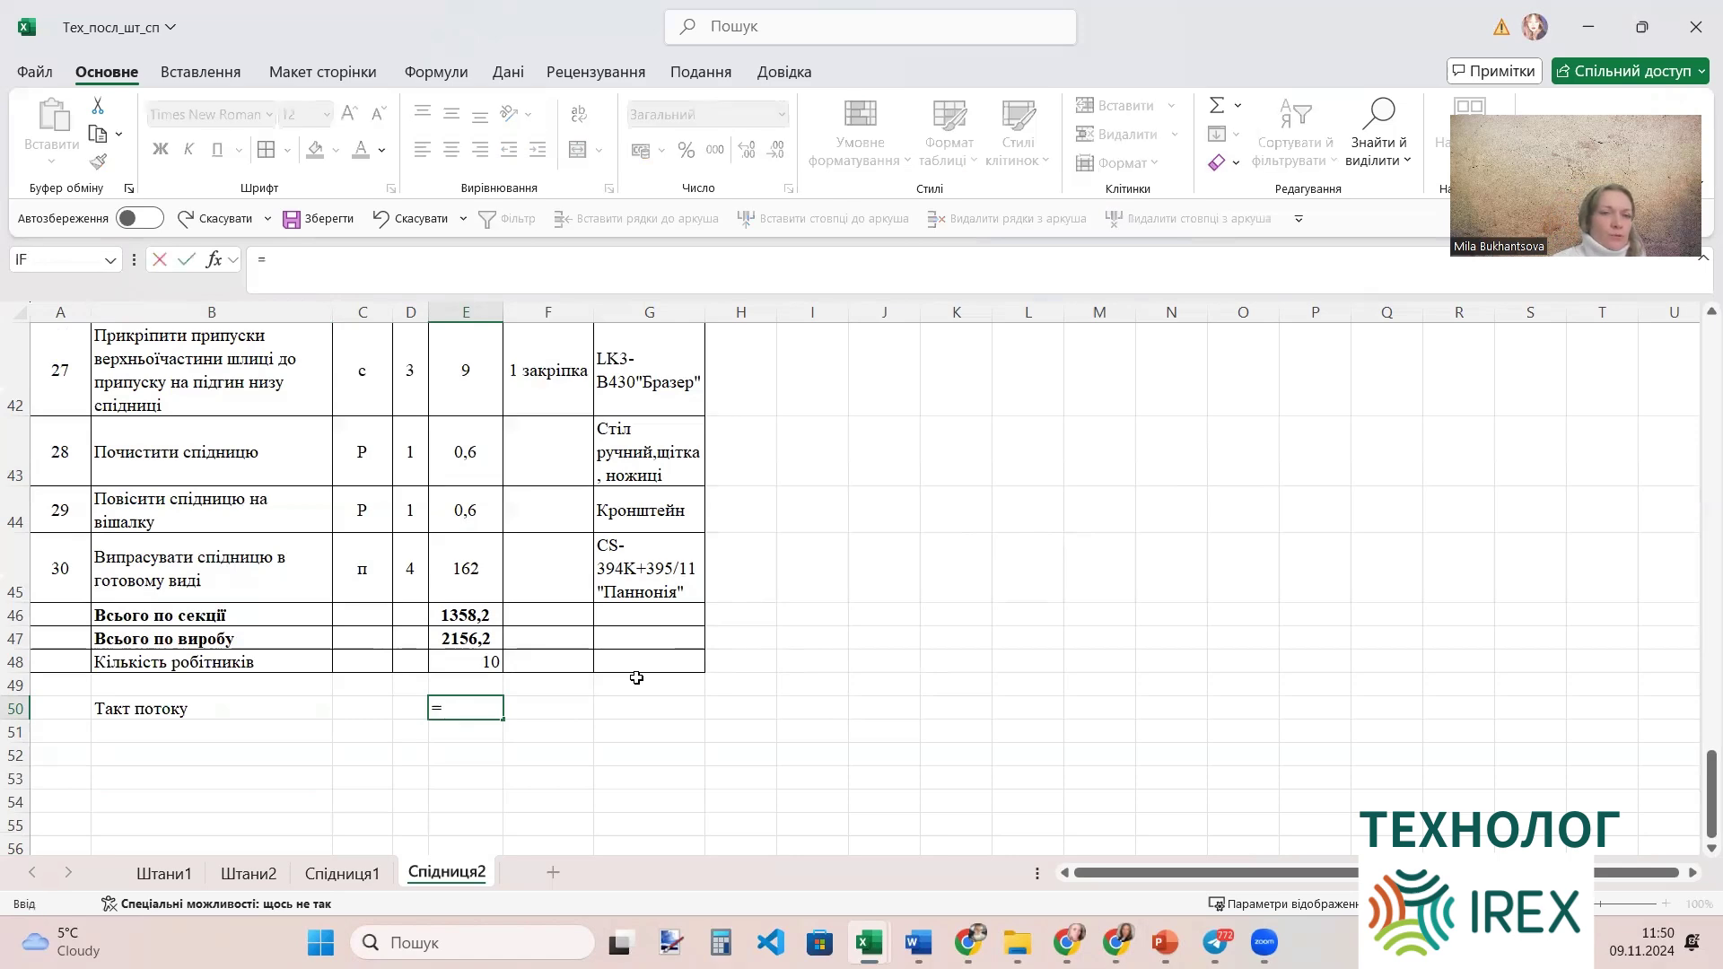
pyautogui.click(455, 633)
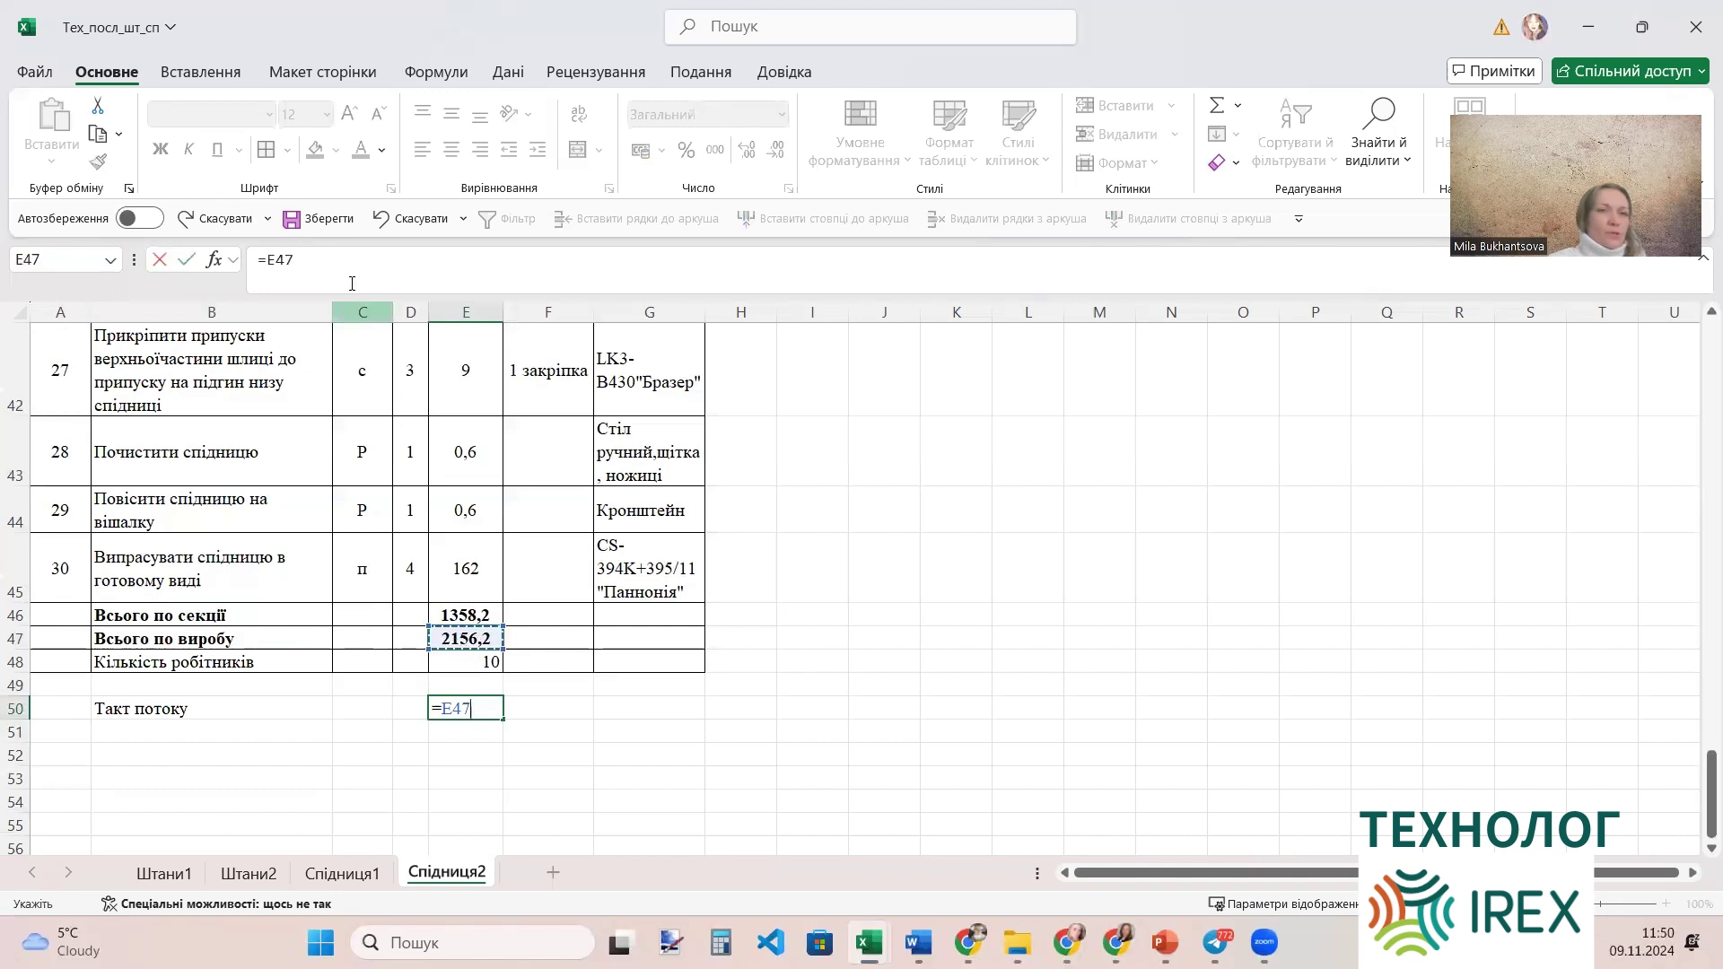
pyautogui.click(325, 256)
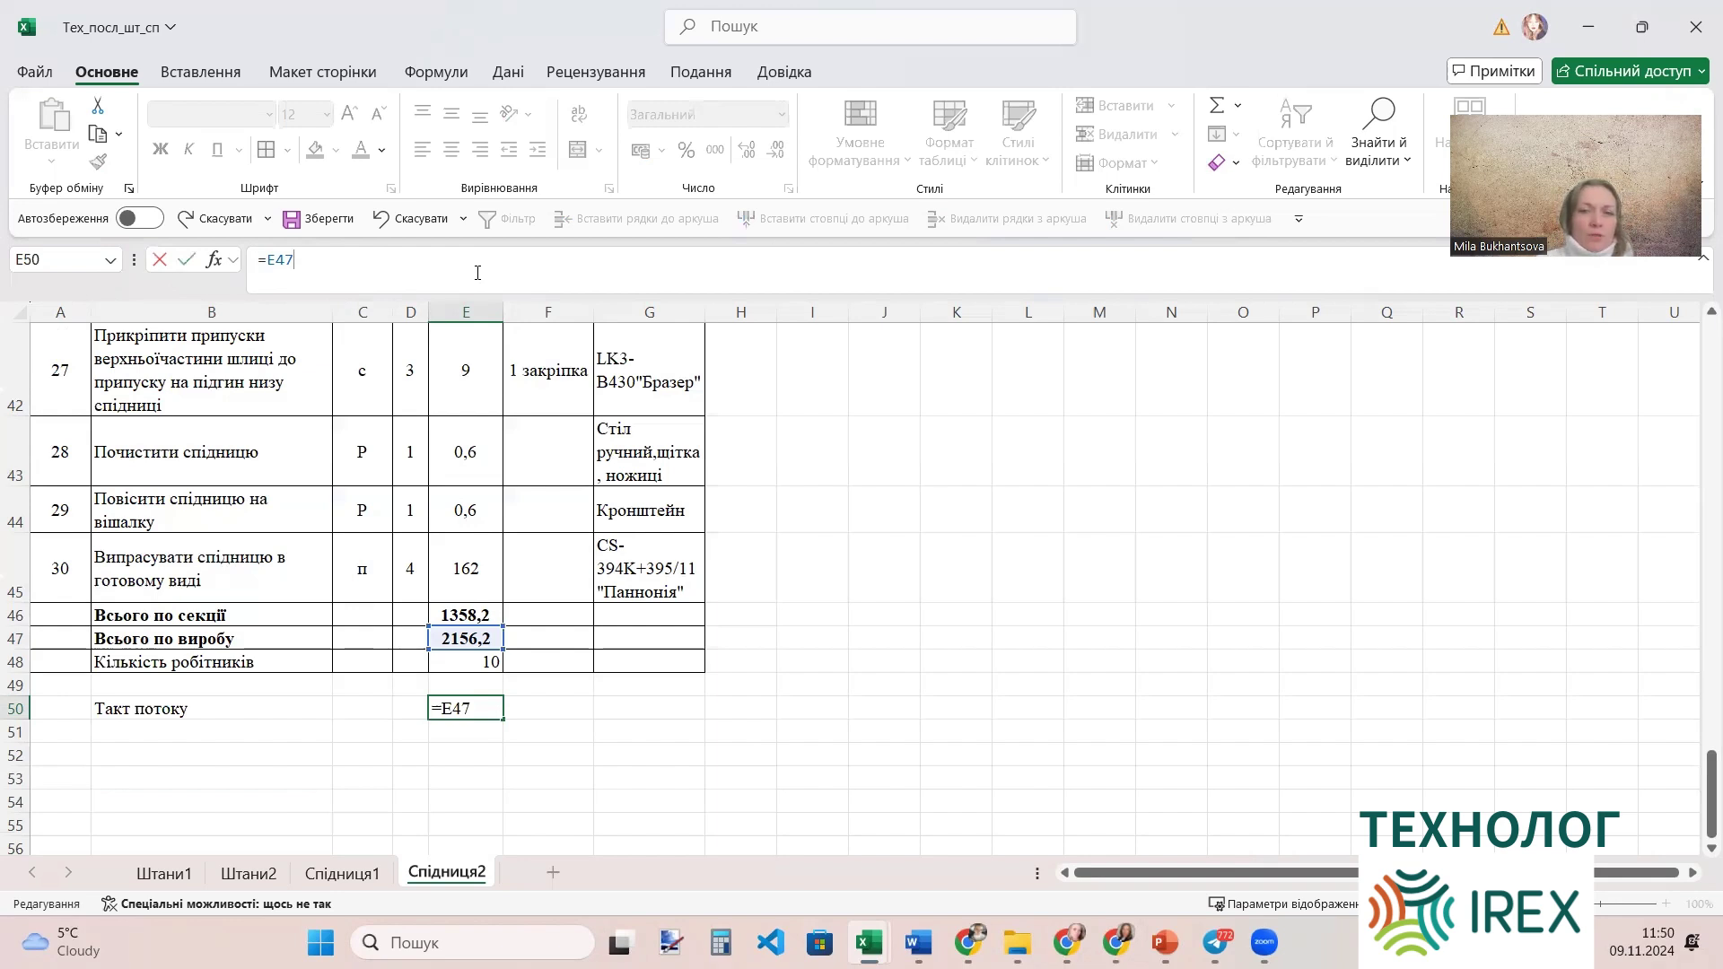
pyautogui.write('/')
pyautogui.press('BackSpace')
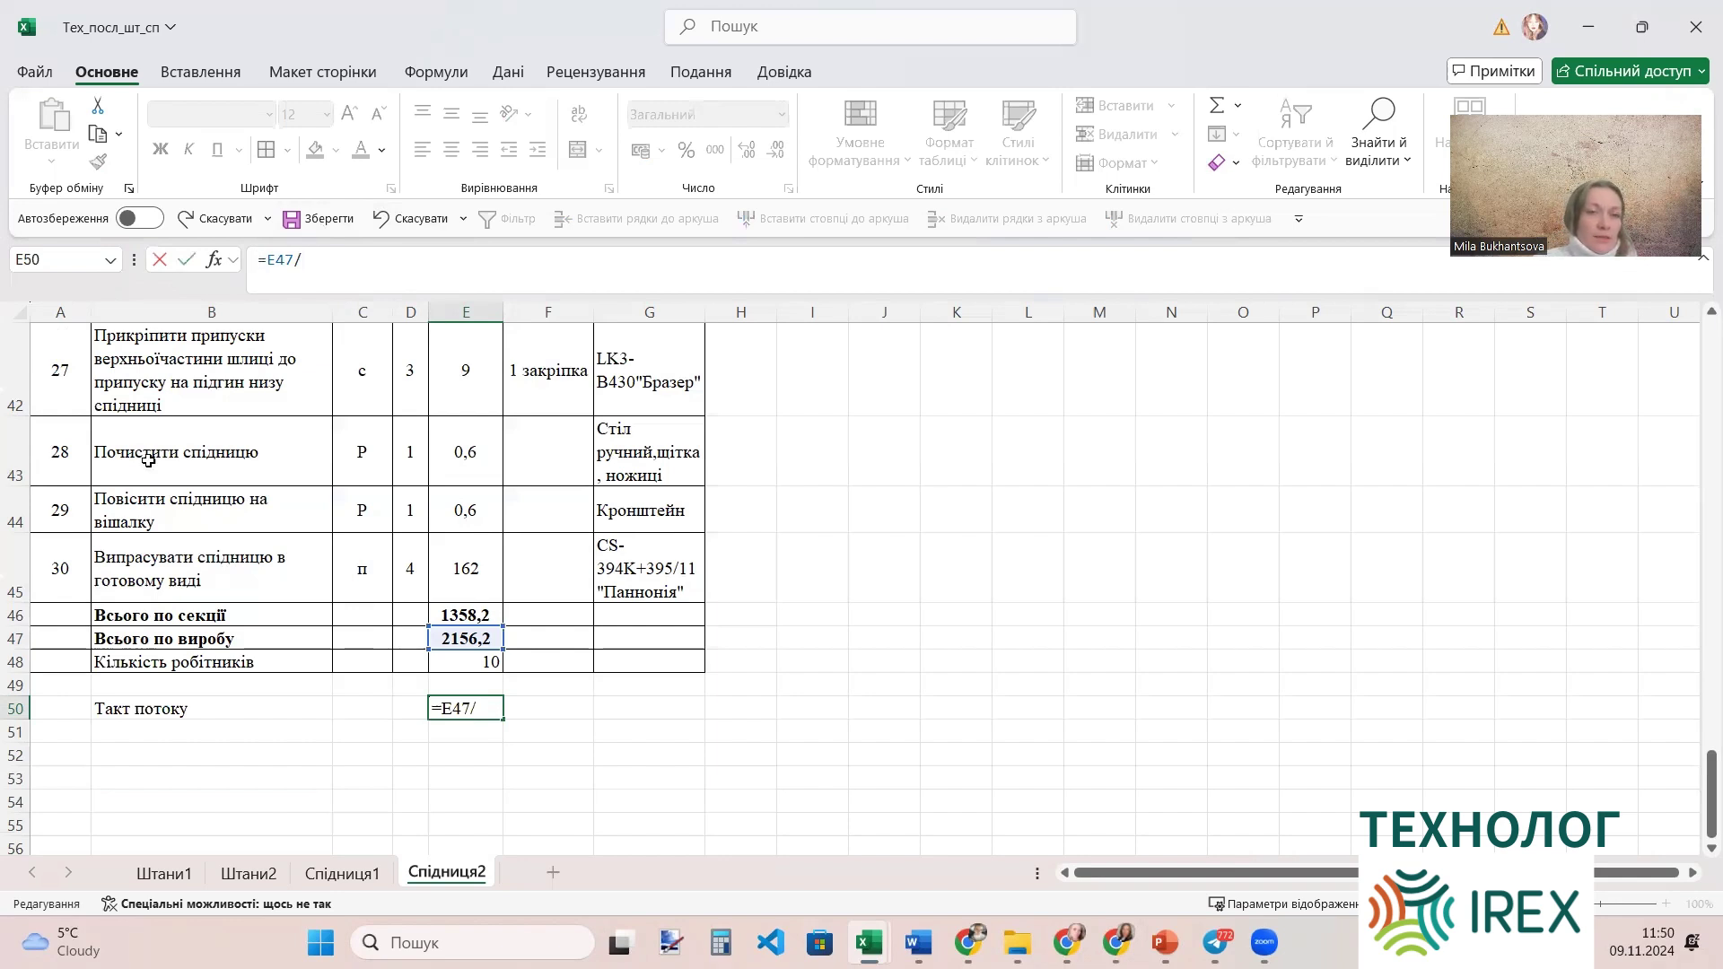
pyautogui.click(471, 660)
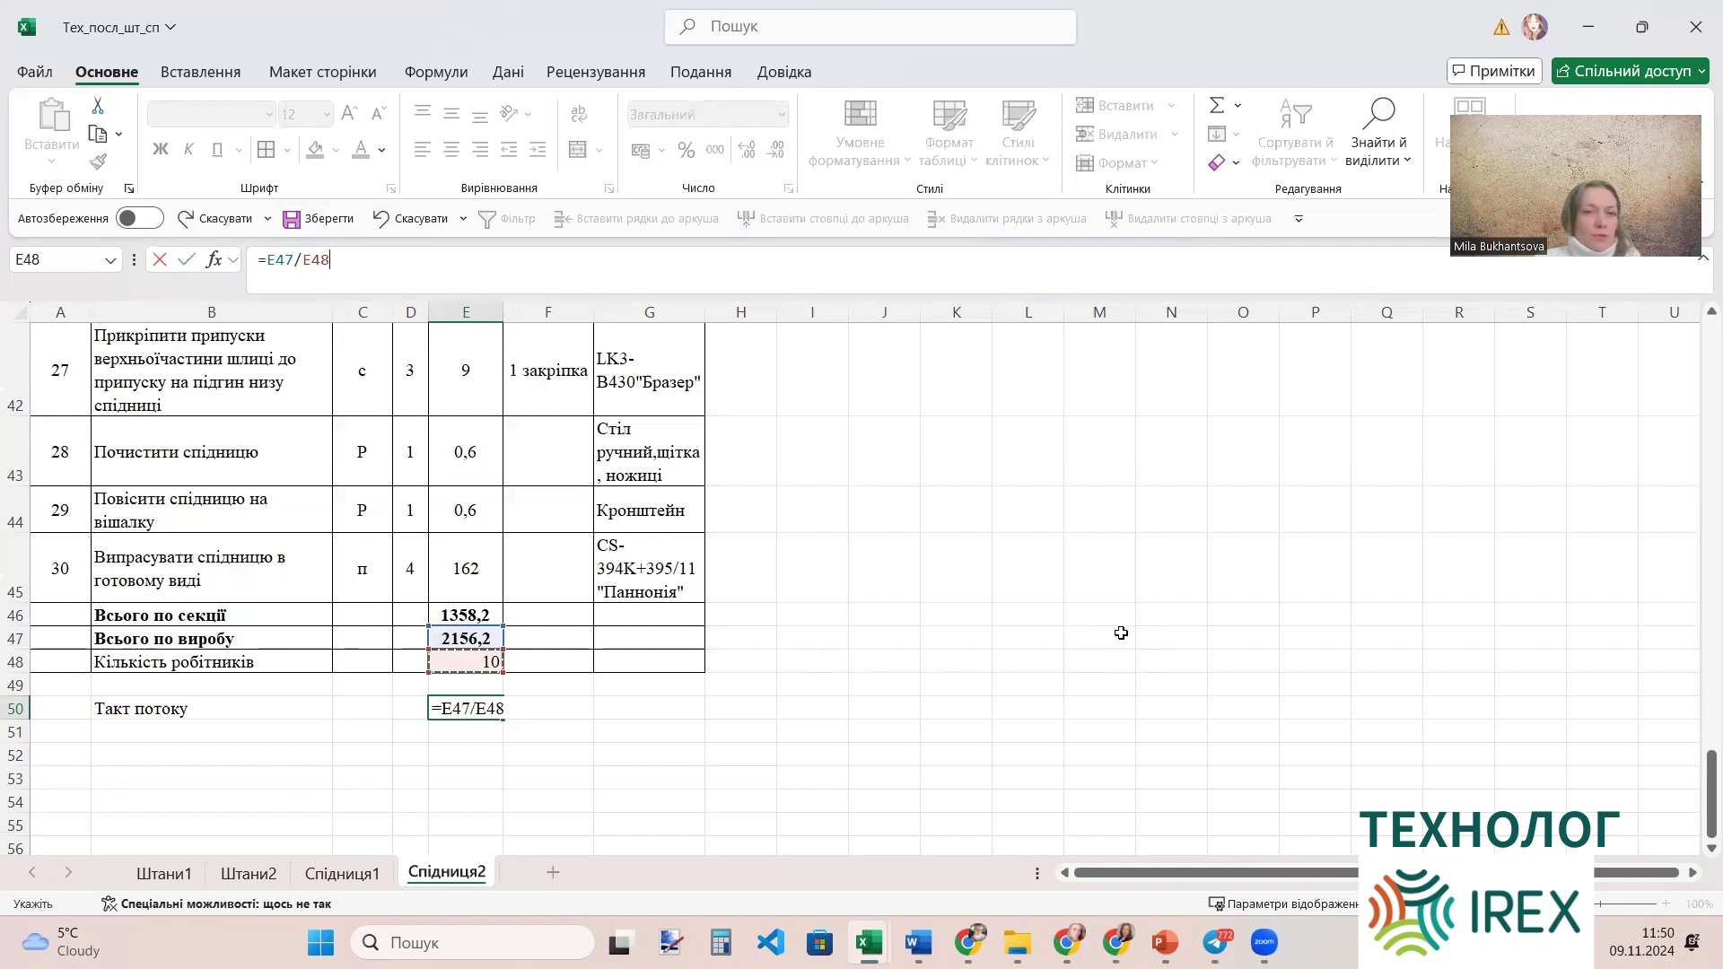
pyautogui.press('Return')
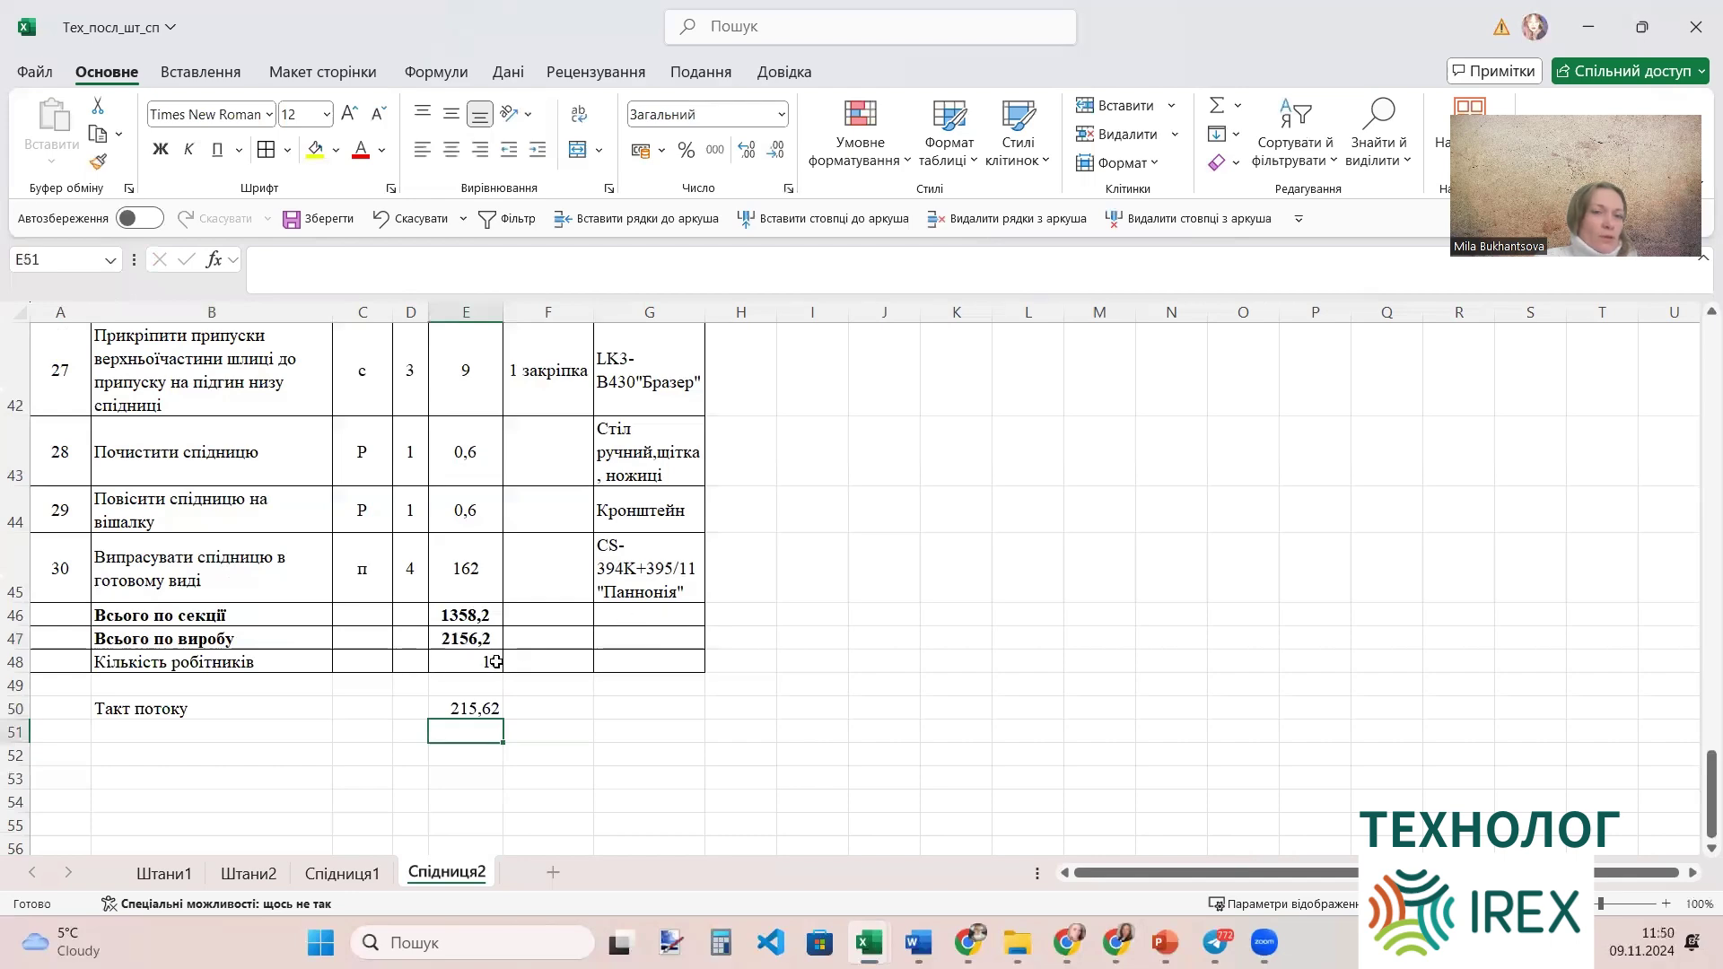
# Make the takt value in E50 bold, and bold and centre the number of workers in E48.
pyautogui.click(491, 711)
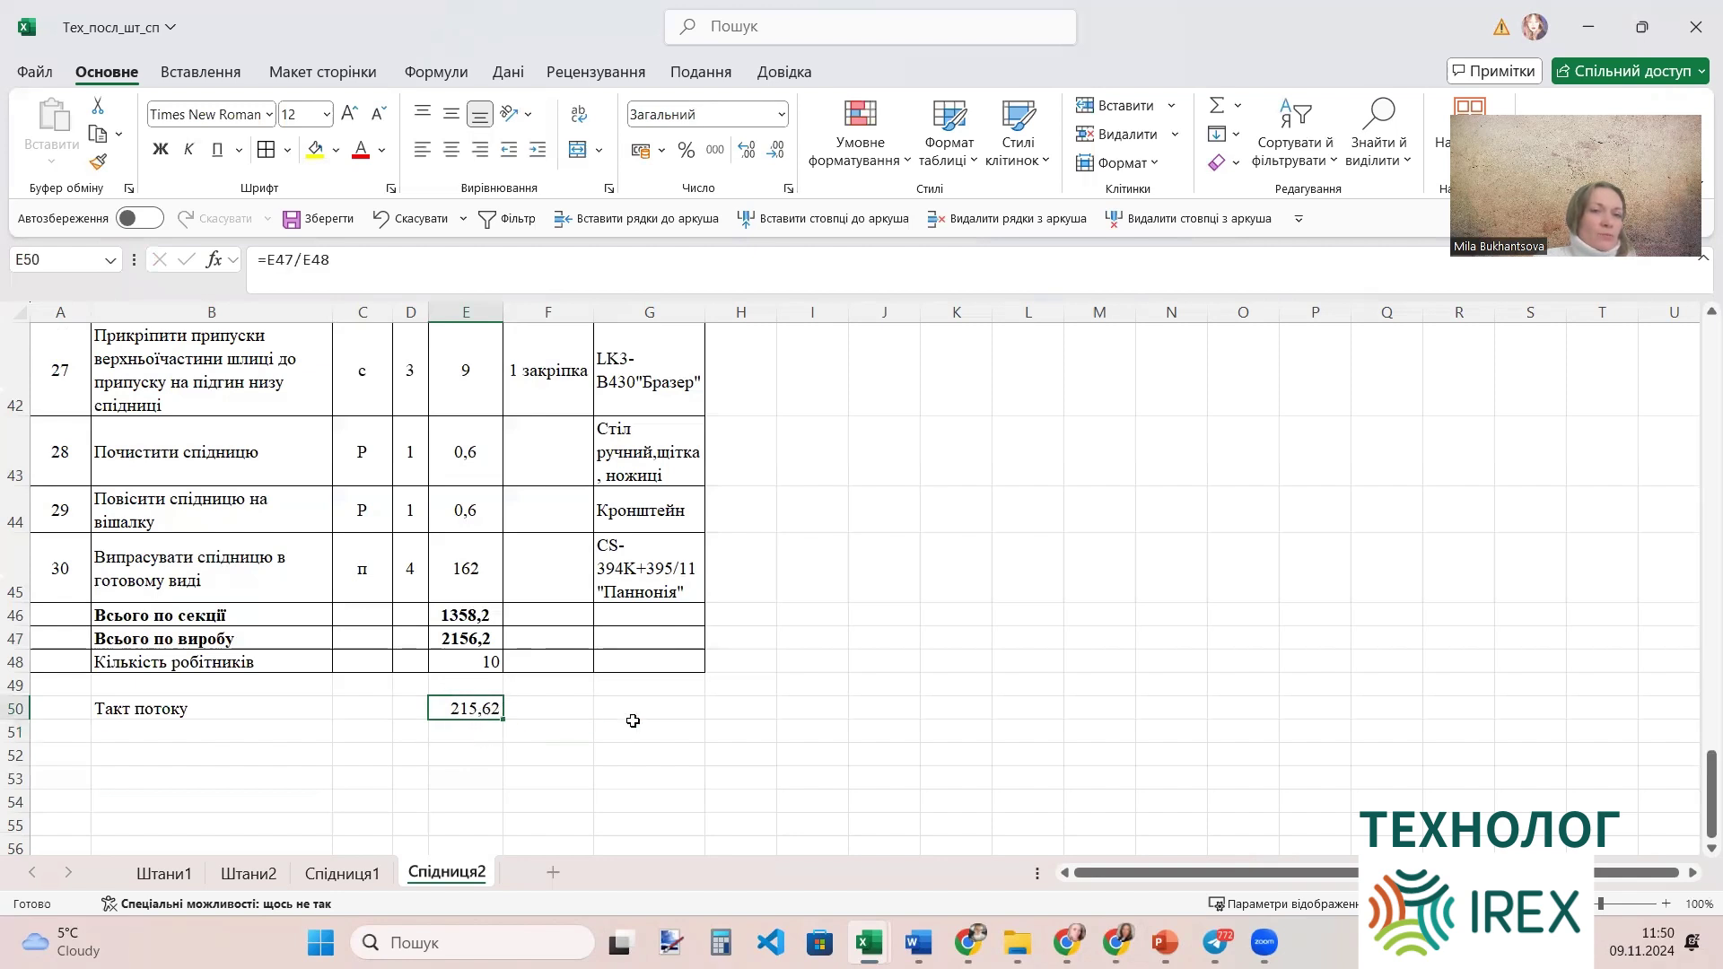
pyautogui.click(161, 149)
pyautogui.click(459, 659)
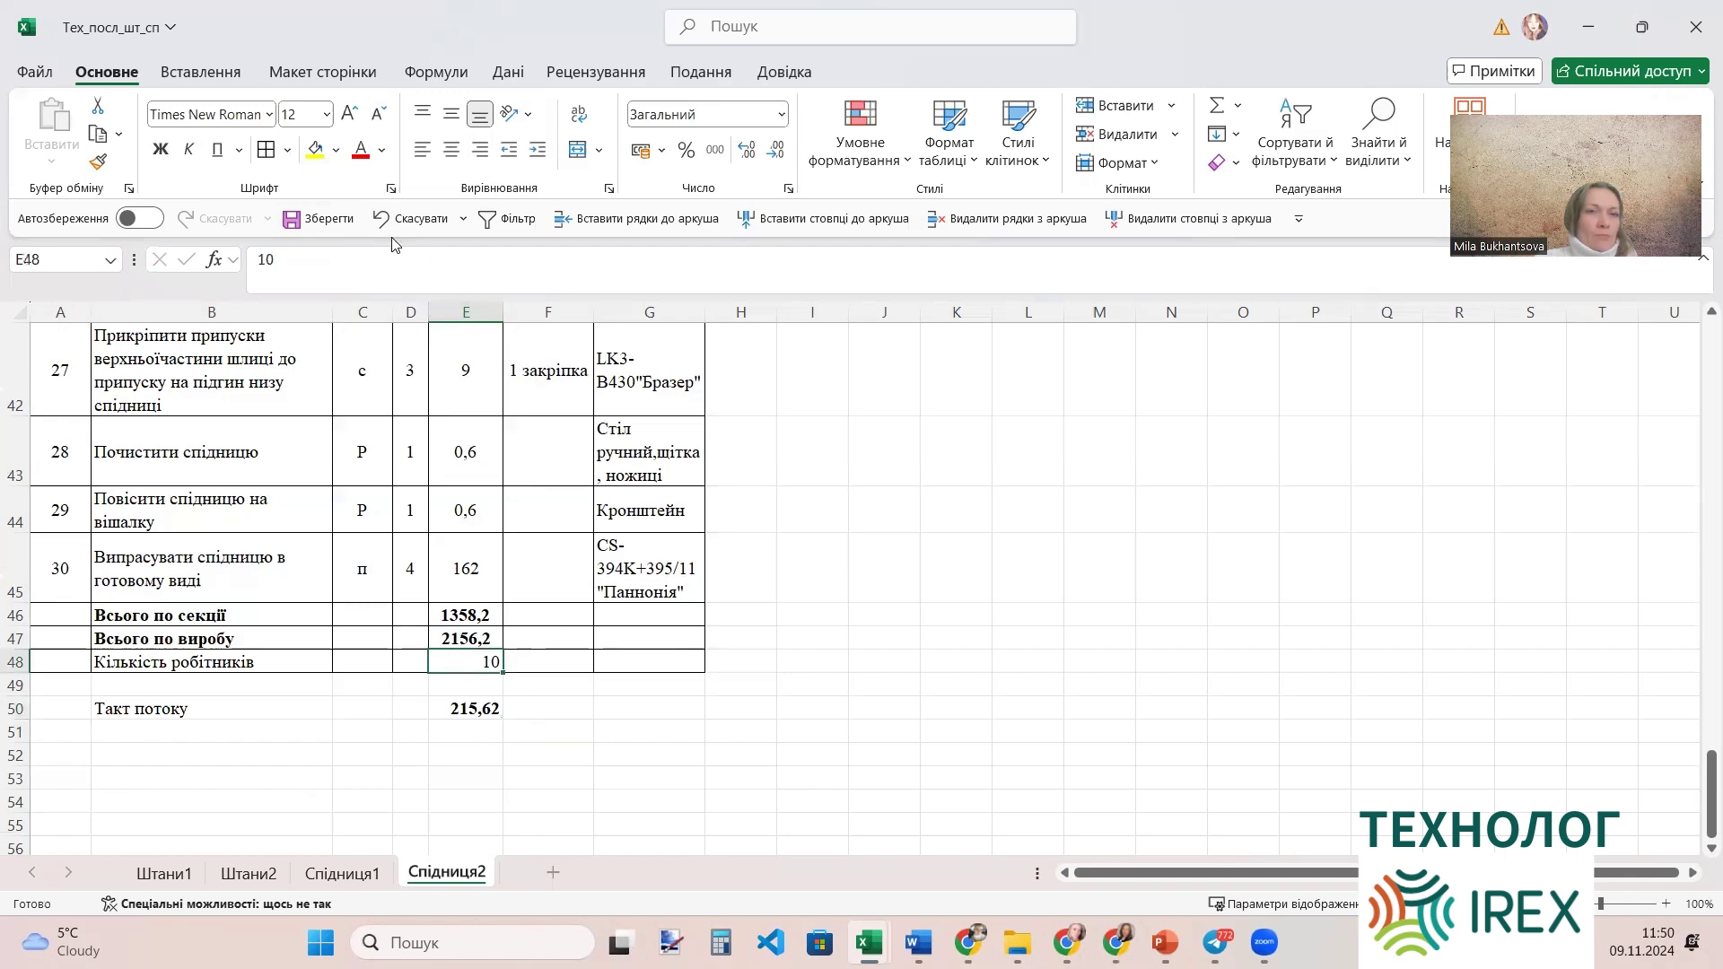
pyautogui.click(161, 149)
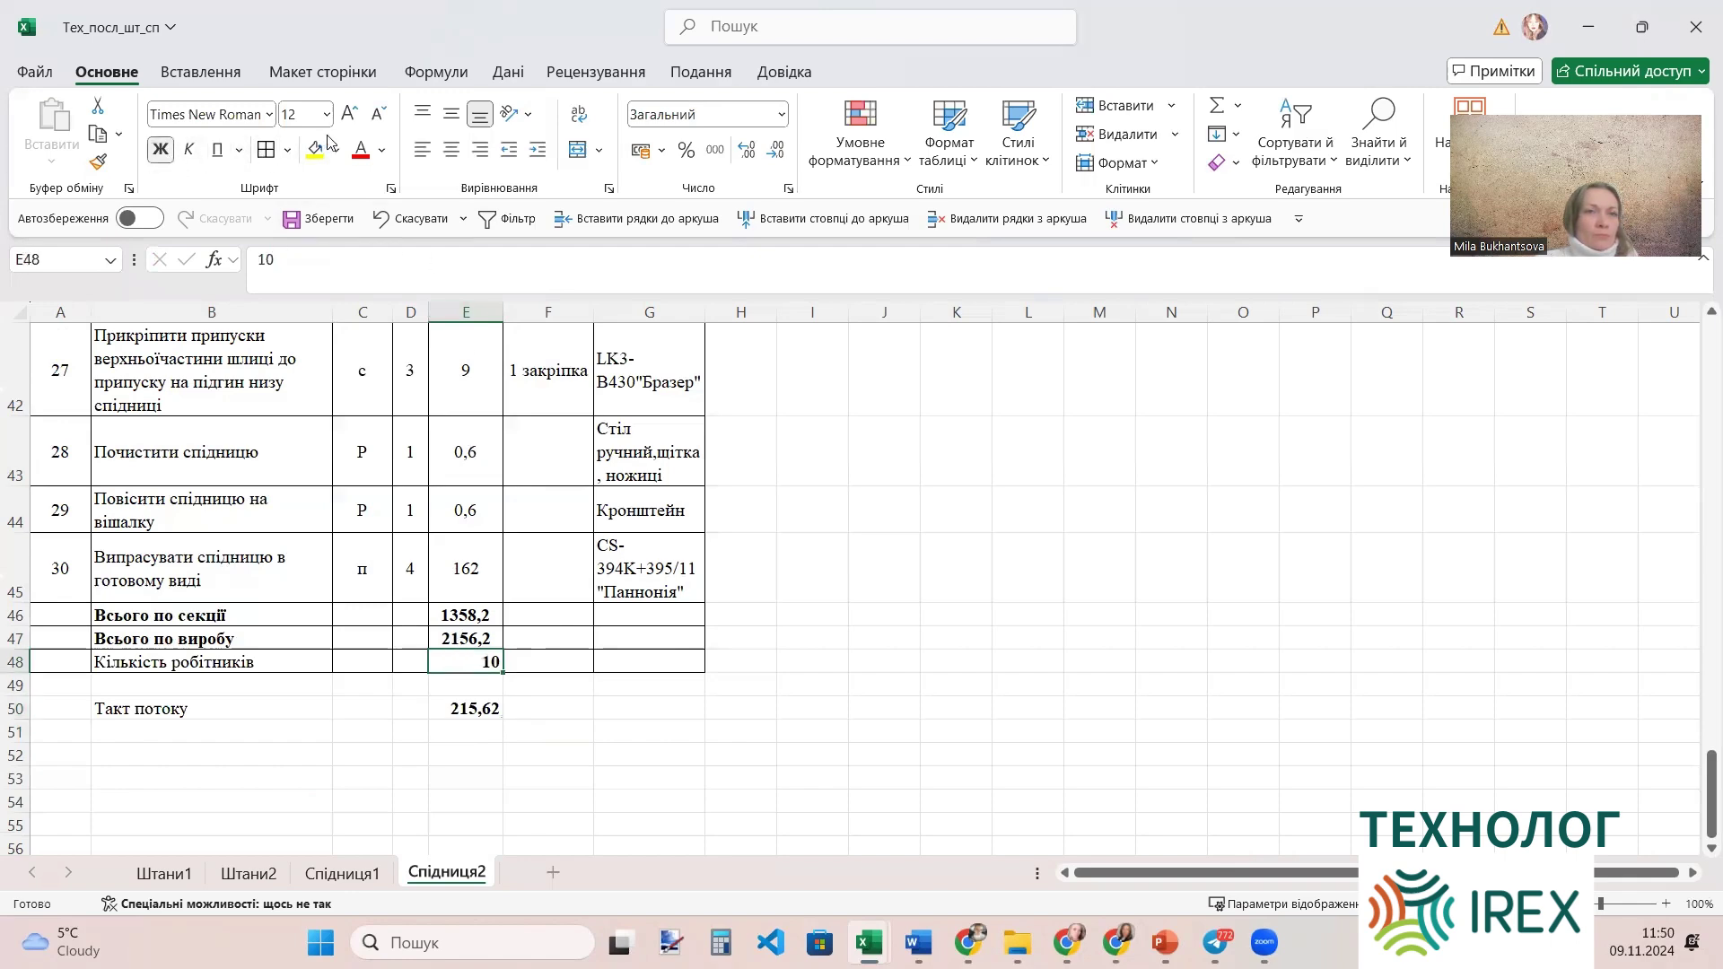
pyautogui.click(451, 149)
pyautogui.click(451, 708)
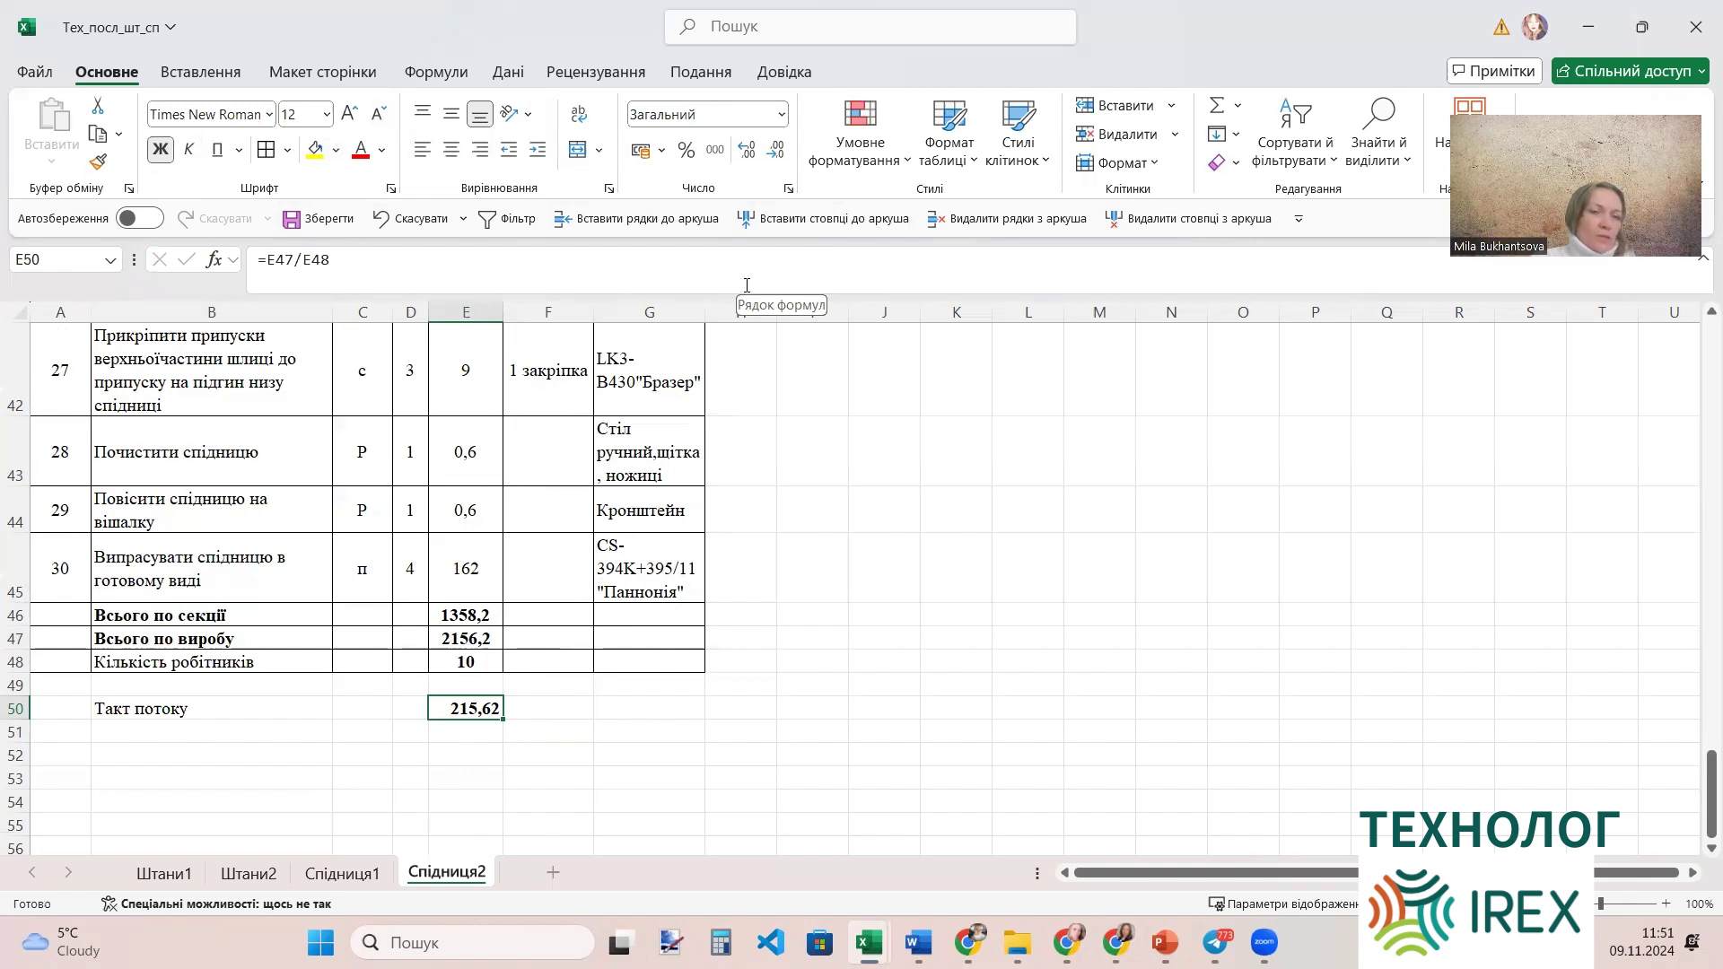
# Enter the label "Випуск виробів за зміну" in cell B51, under the flow takt label.
pyautogui.click(224, 736)
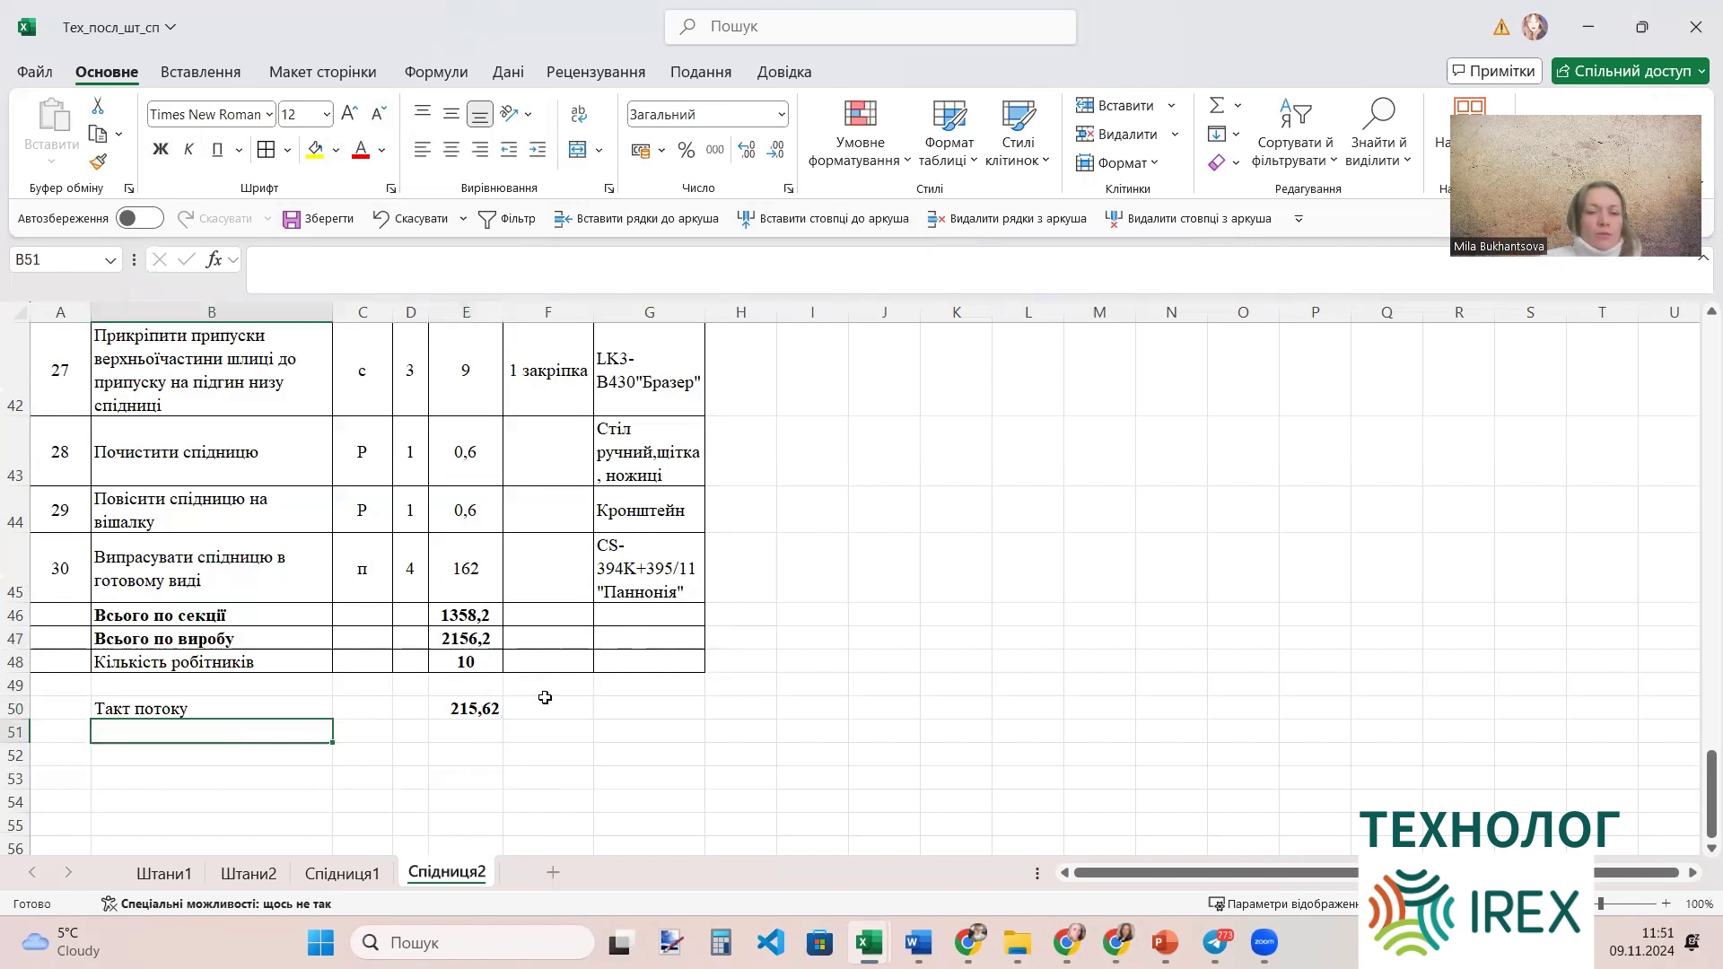
pyautogui.write('Випк')
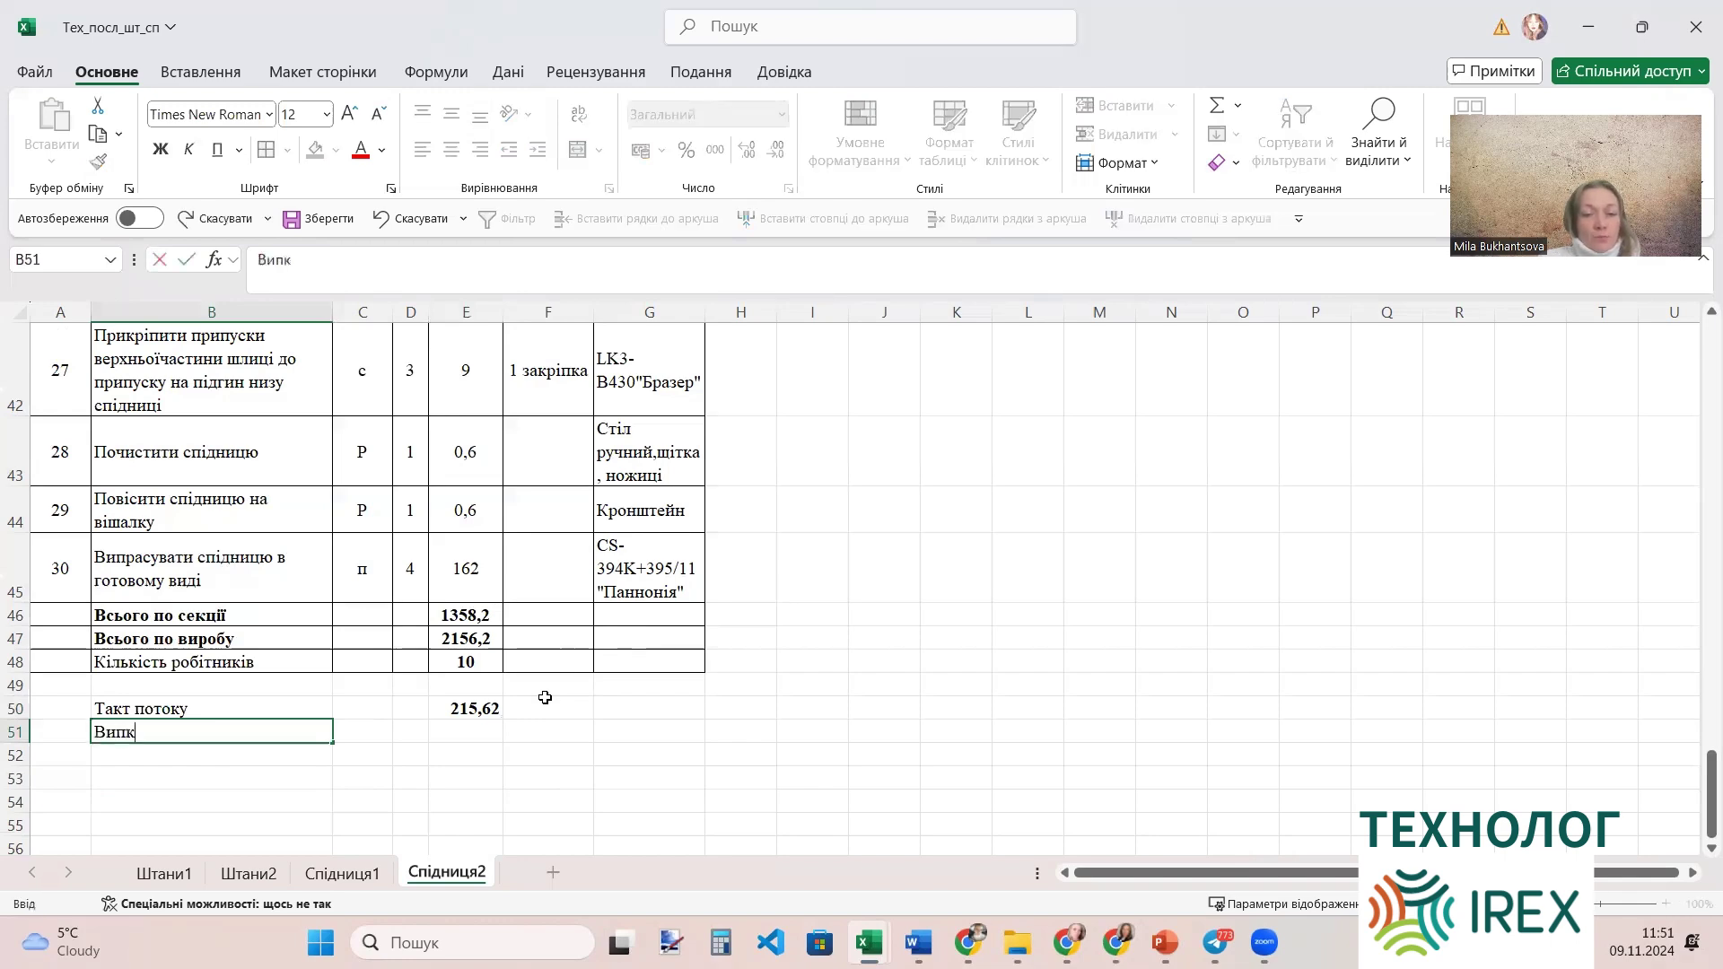
pyautogui.press('BackSpace')
pyautogui.write('уск вироб')
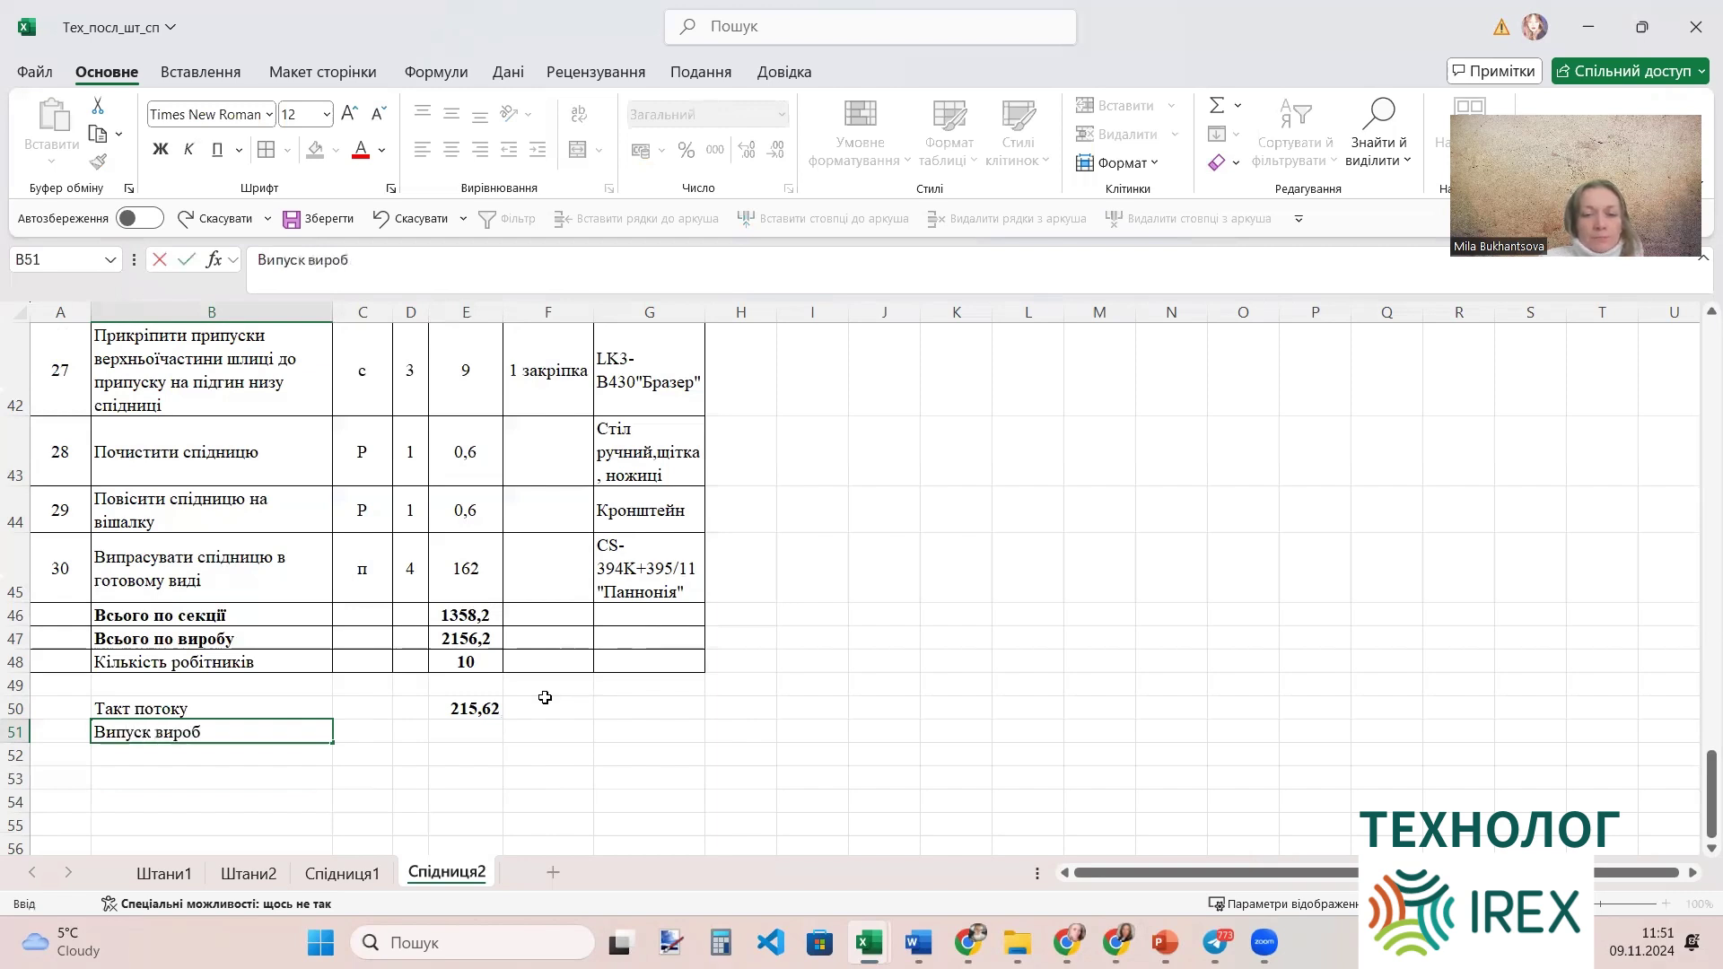
pyautogui.write('ів за змі')
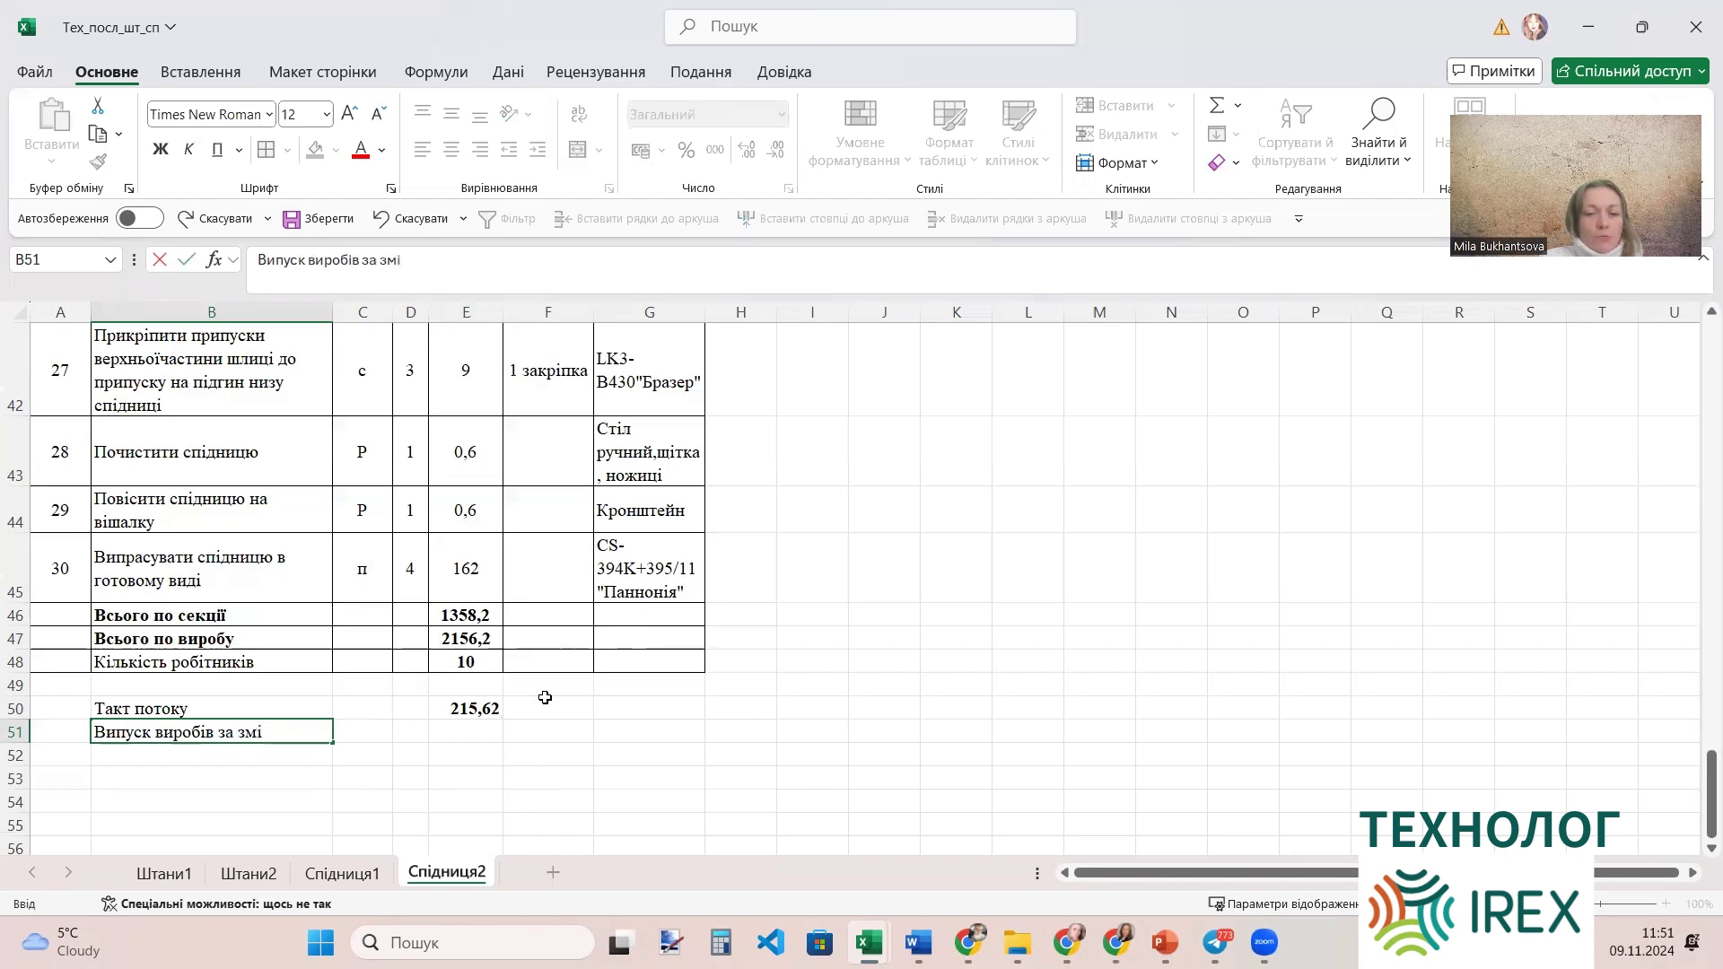
pyautogui.write('ну')
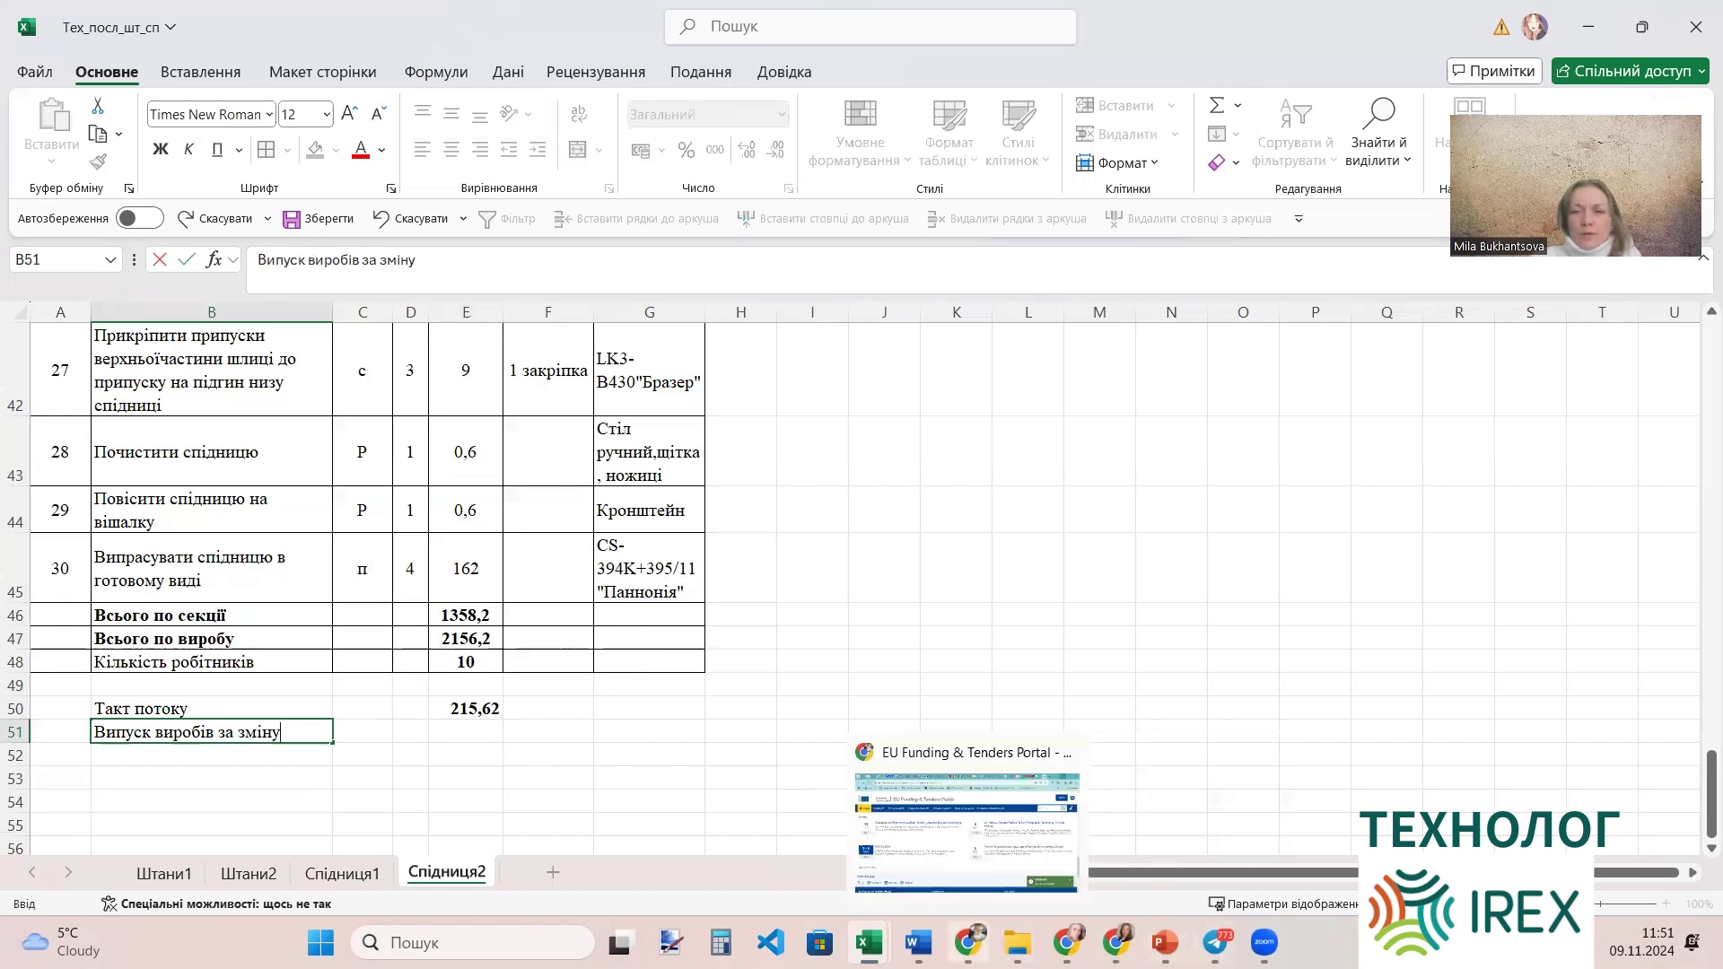
# Switch to the Word document Інд_завдання 3 to examine the flow takt and output norm formulas, and return to the Excel workbook.
pyautogui.click(917, 942)
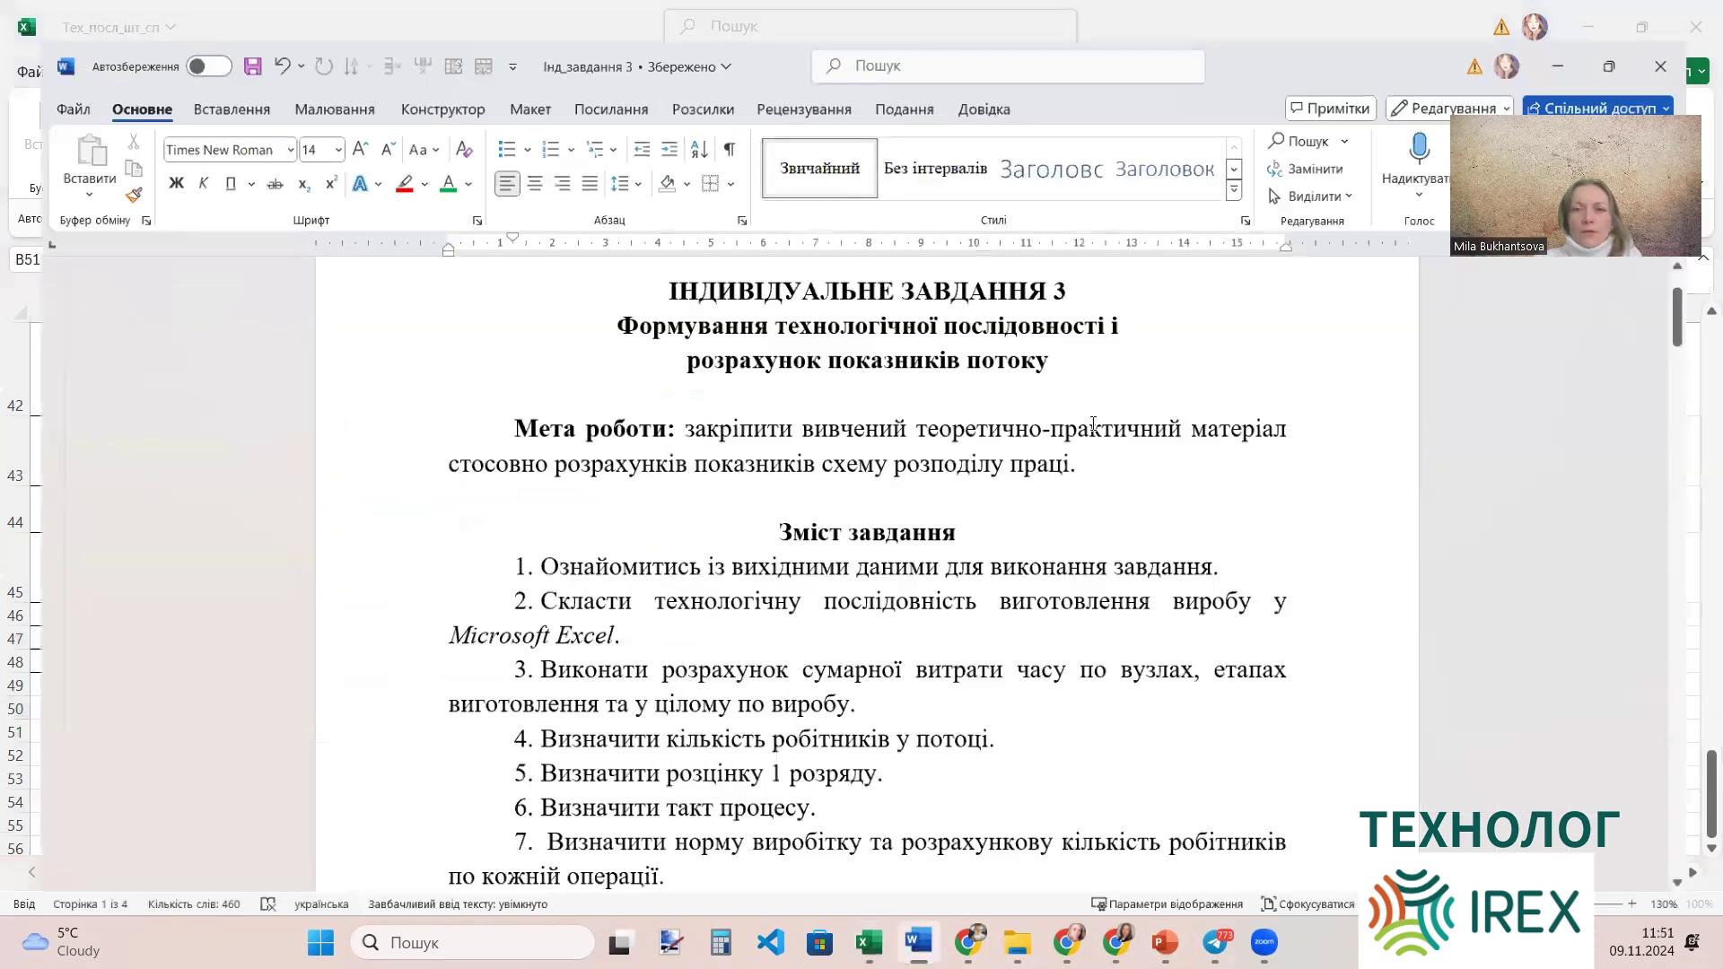
pyautogui.scroll(-7, 990, 418)
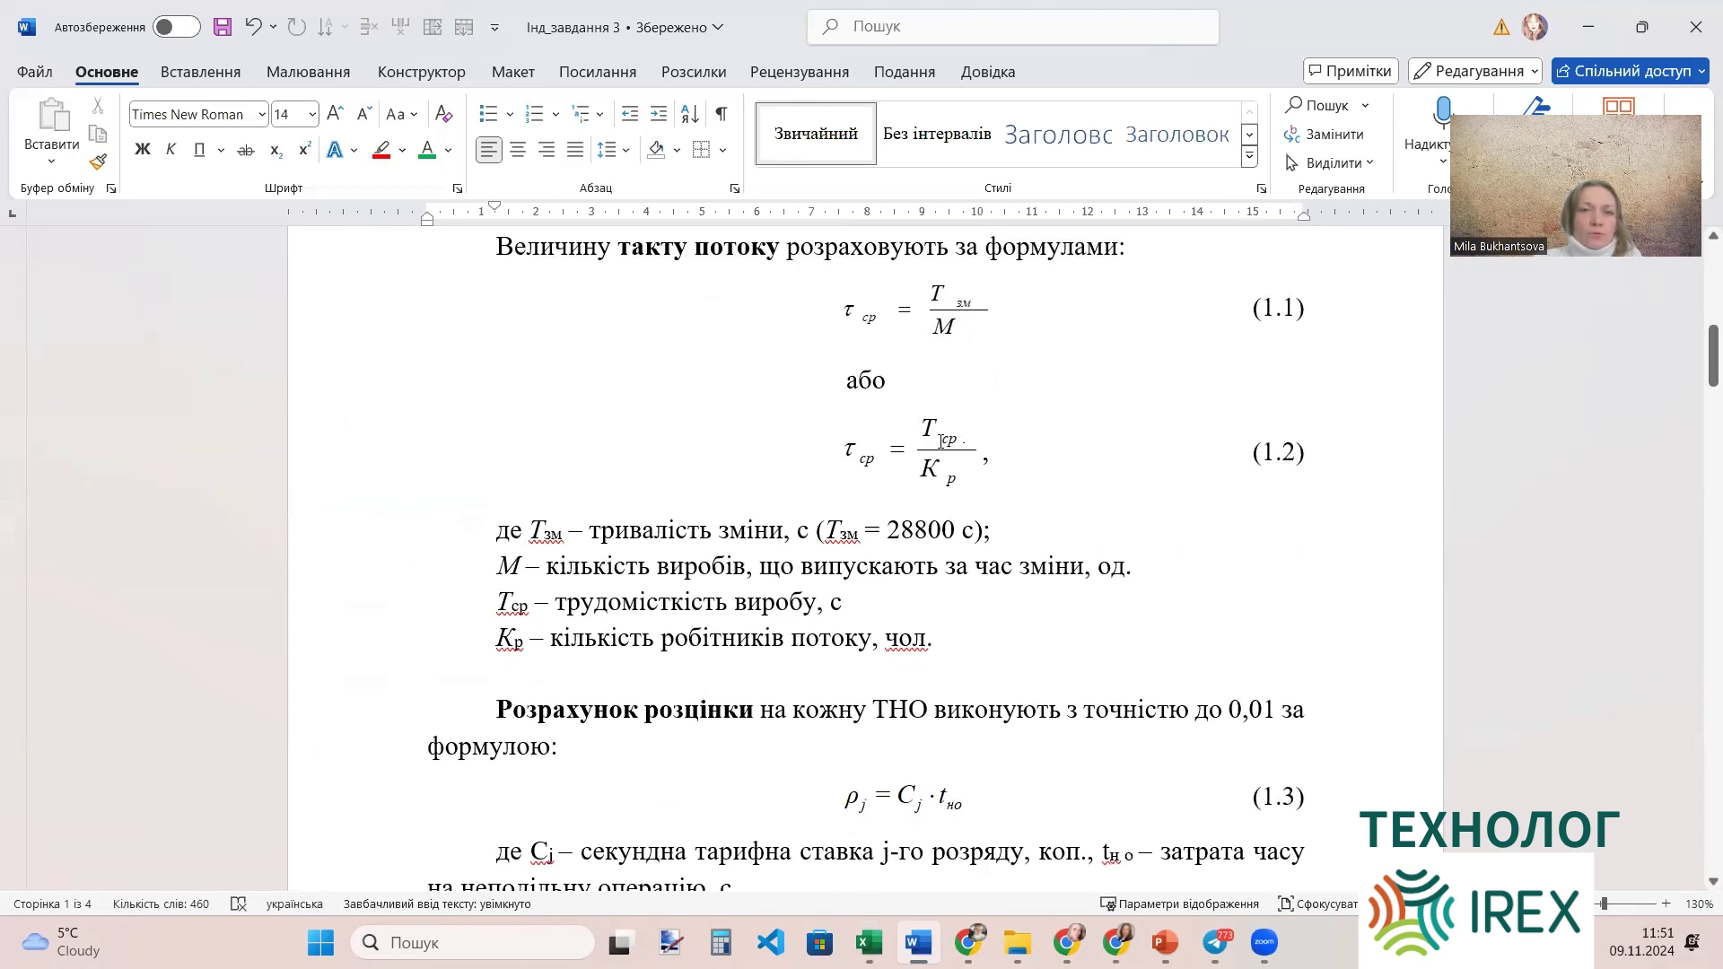
pyautogui.scroll(-13, 972, 481)
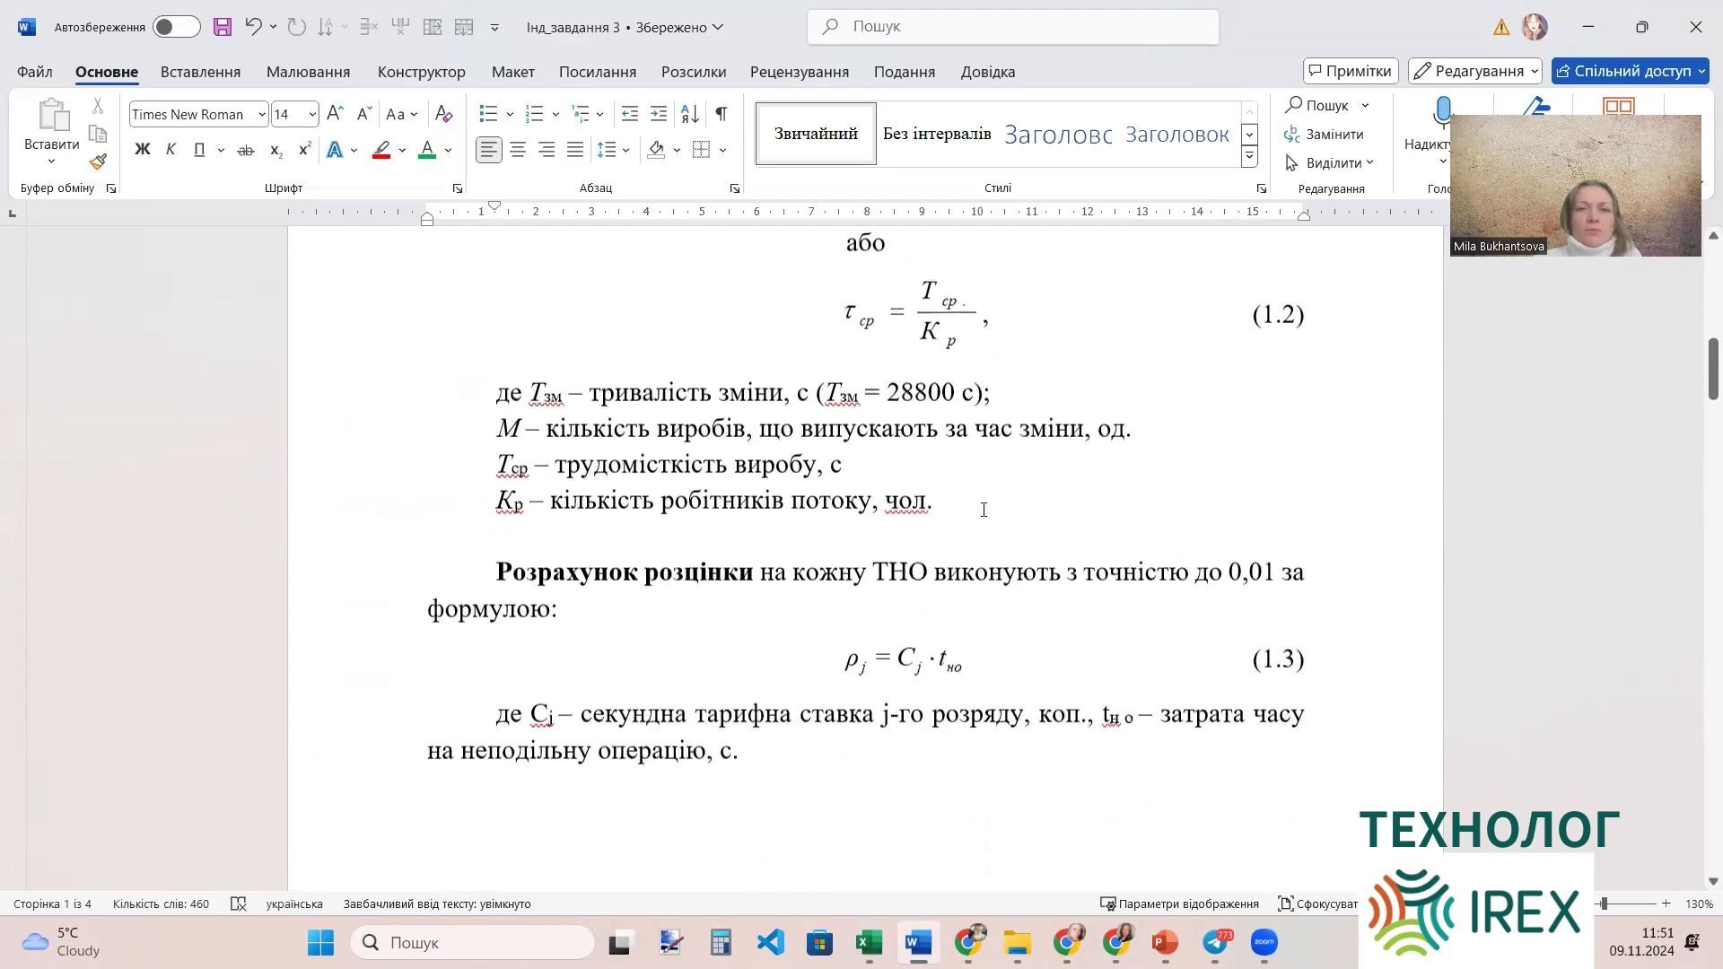
pyautogui.scroll(-4, 985, 529)
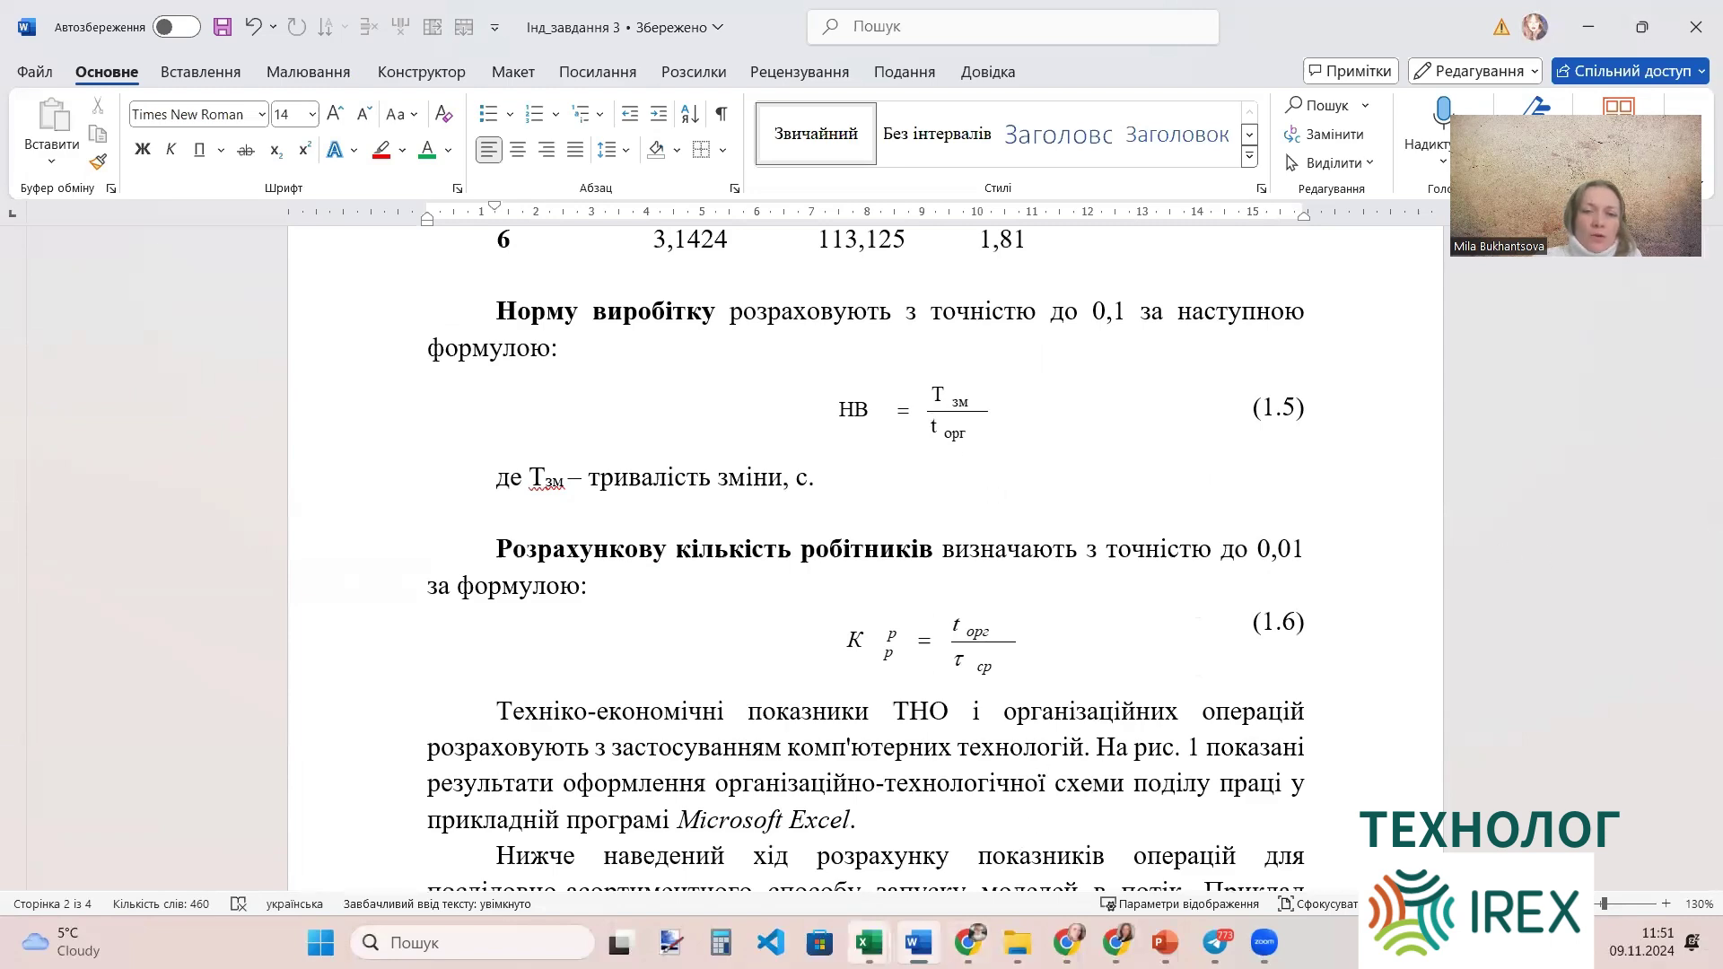
pyautogui.click(868, 942)
pyautogui.click(961, 841)
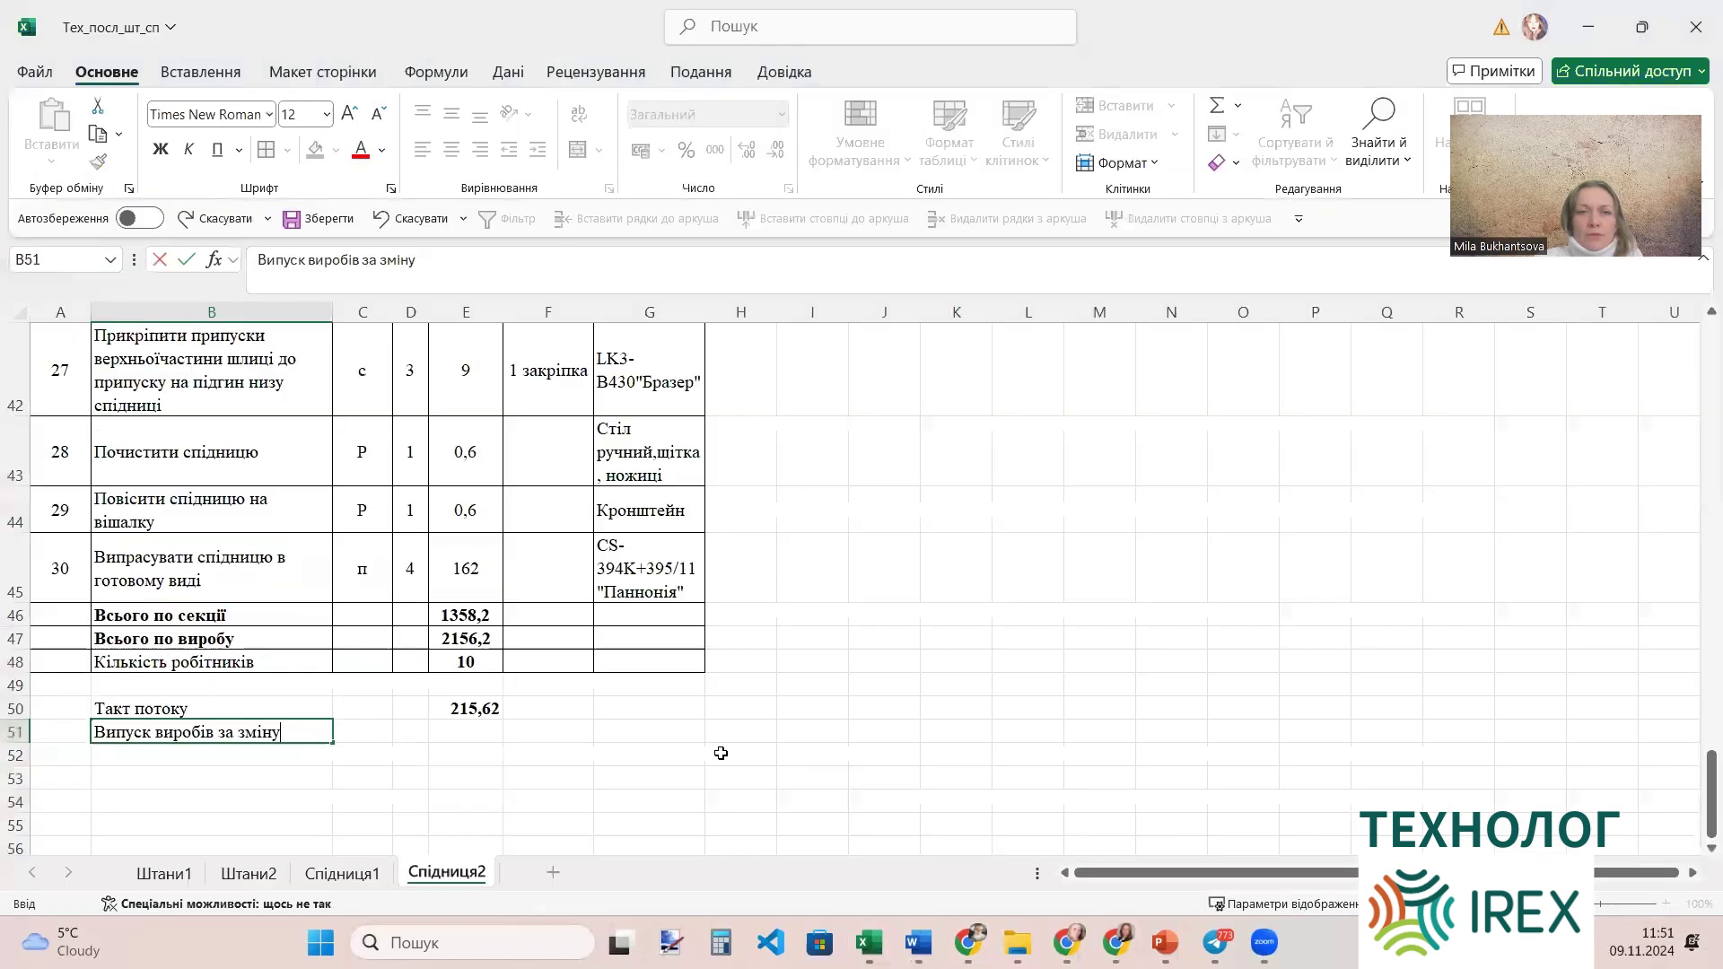
# Calculate the output of products per shift in cell E51 by dividing the shift duration by the takt with =28800/E50.
pyautogui.click(473, 730)
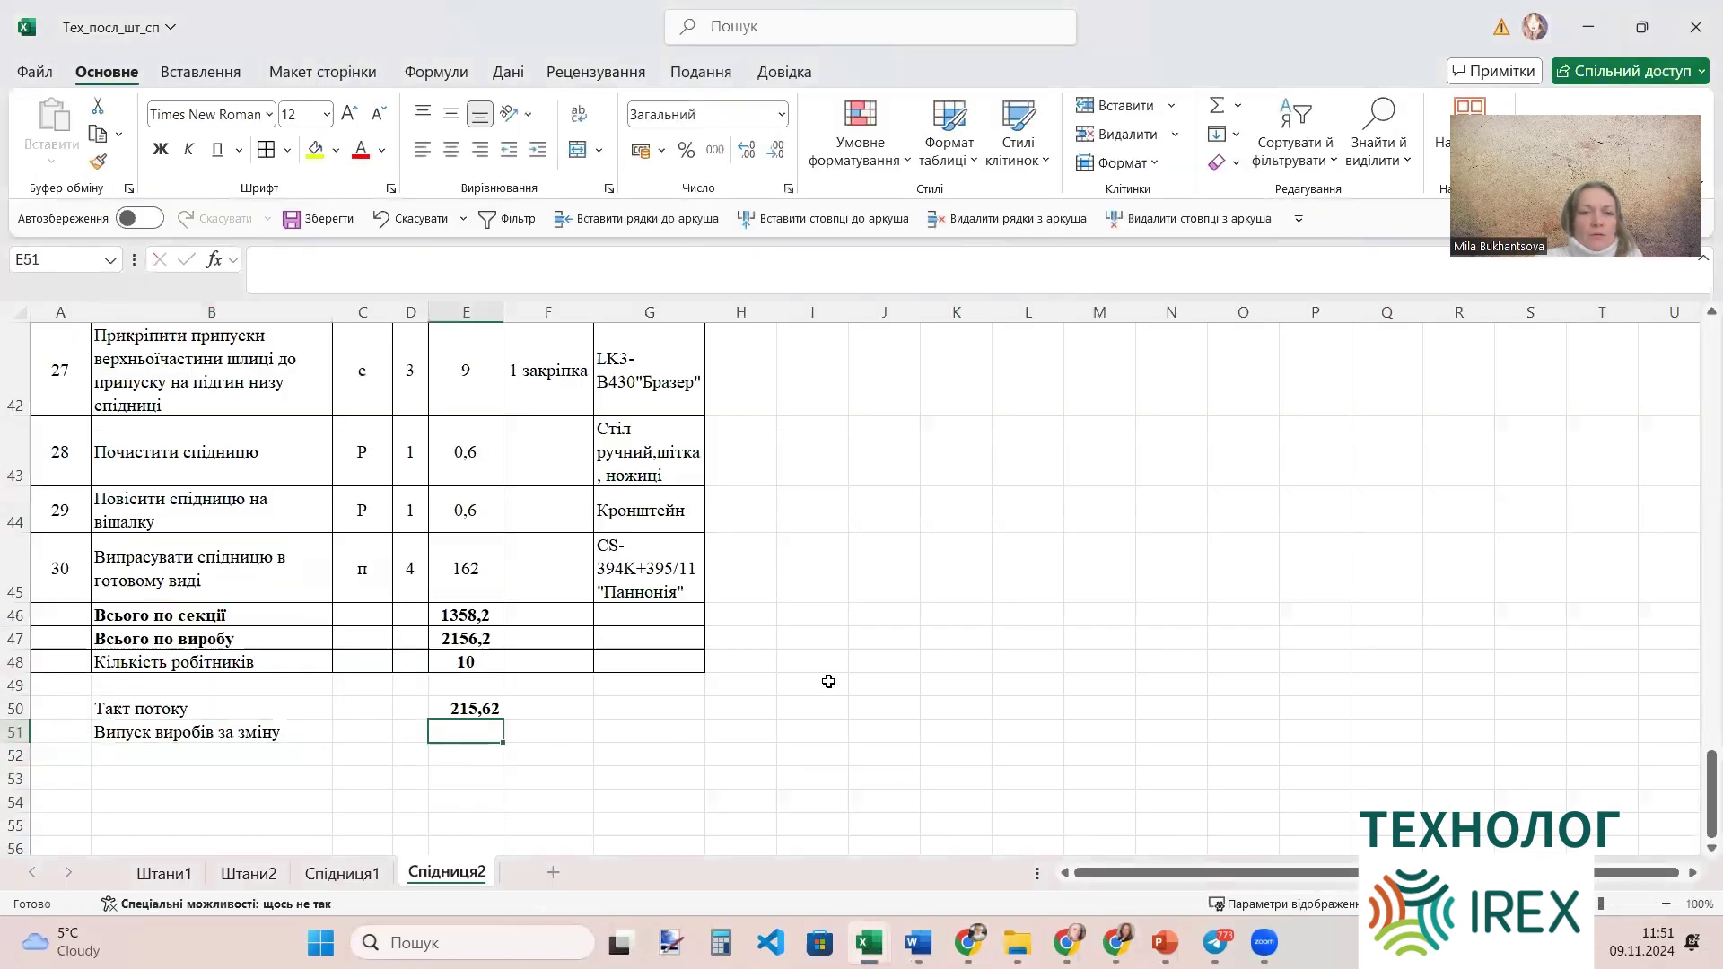
pyautogui.write('=')
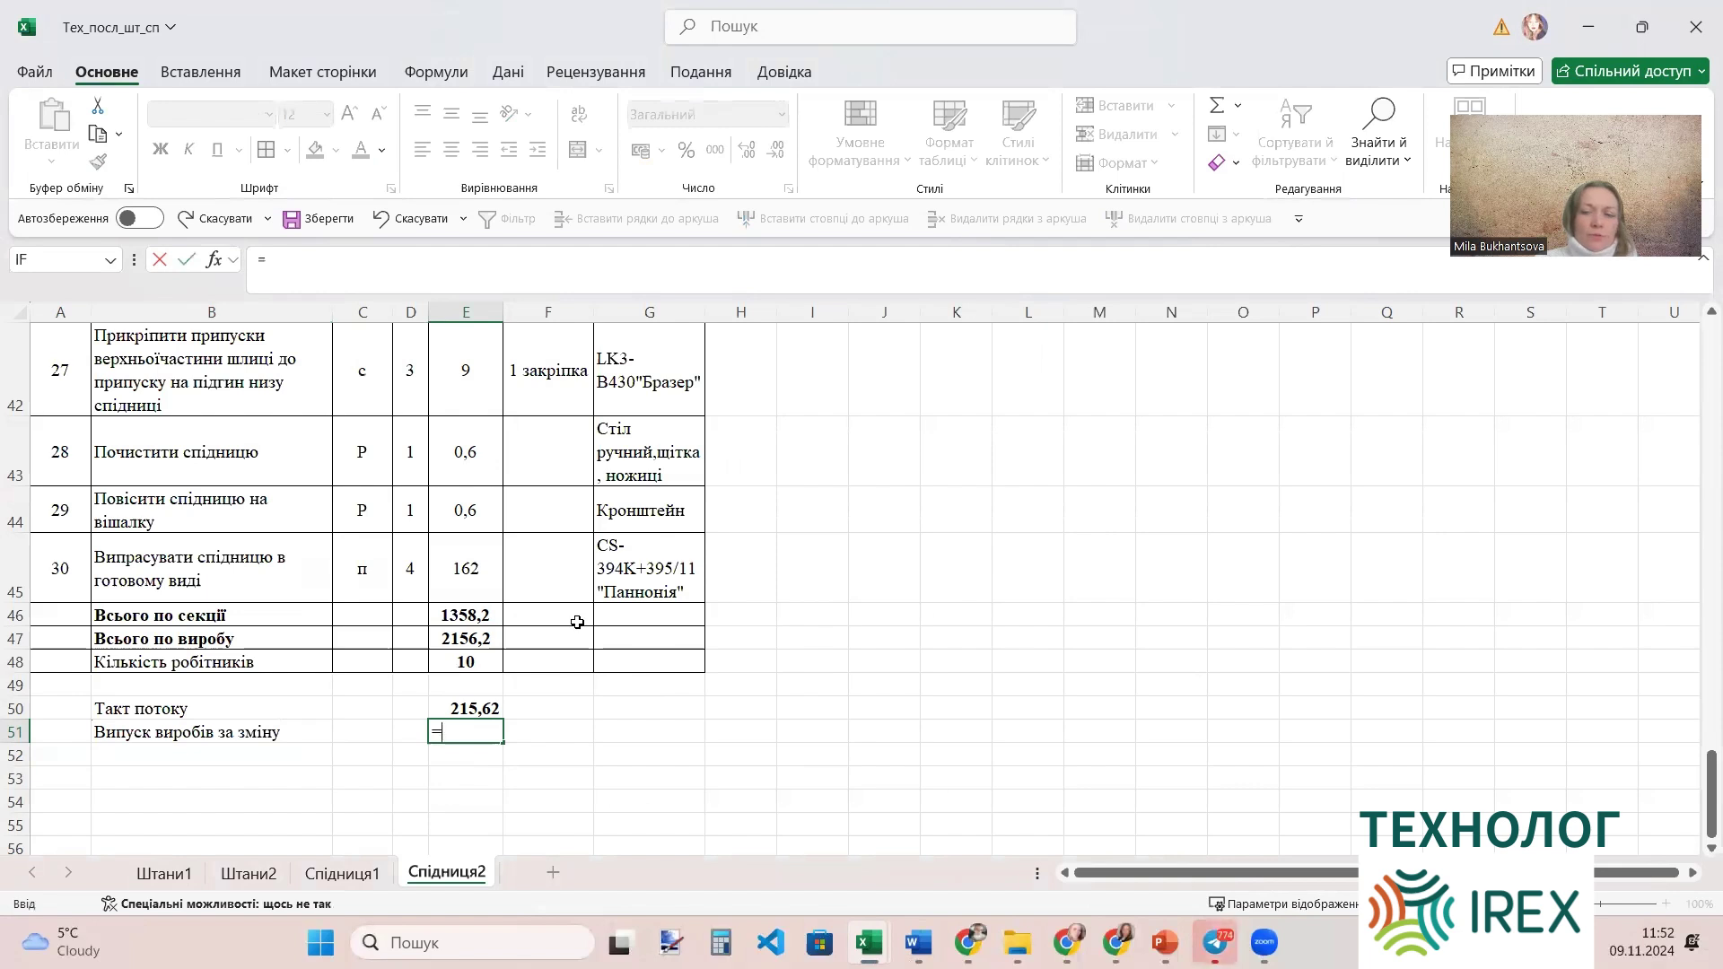
pyautogui.write('28')
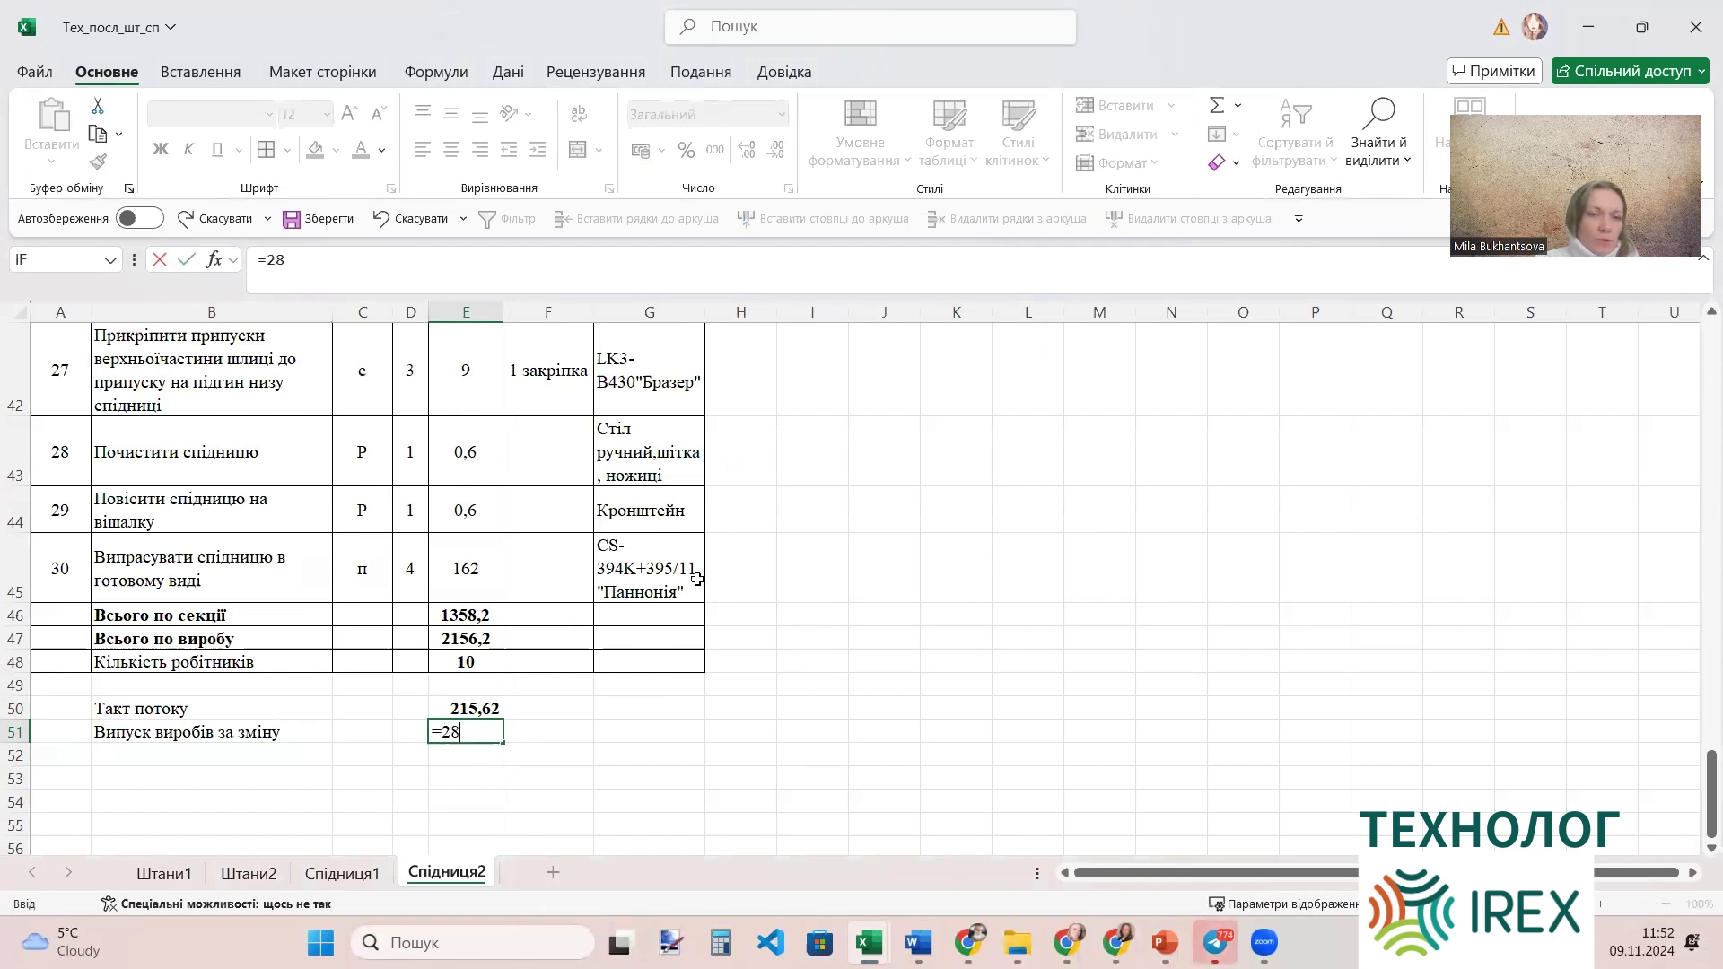
pyautogui.write('80')
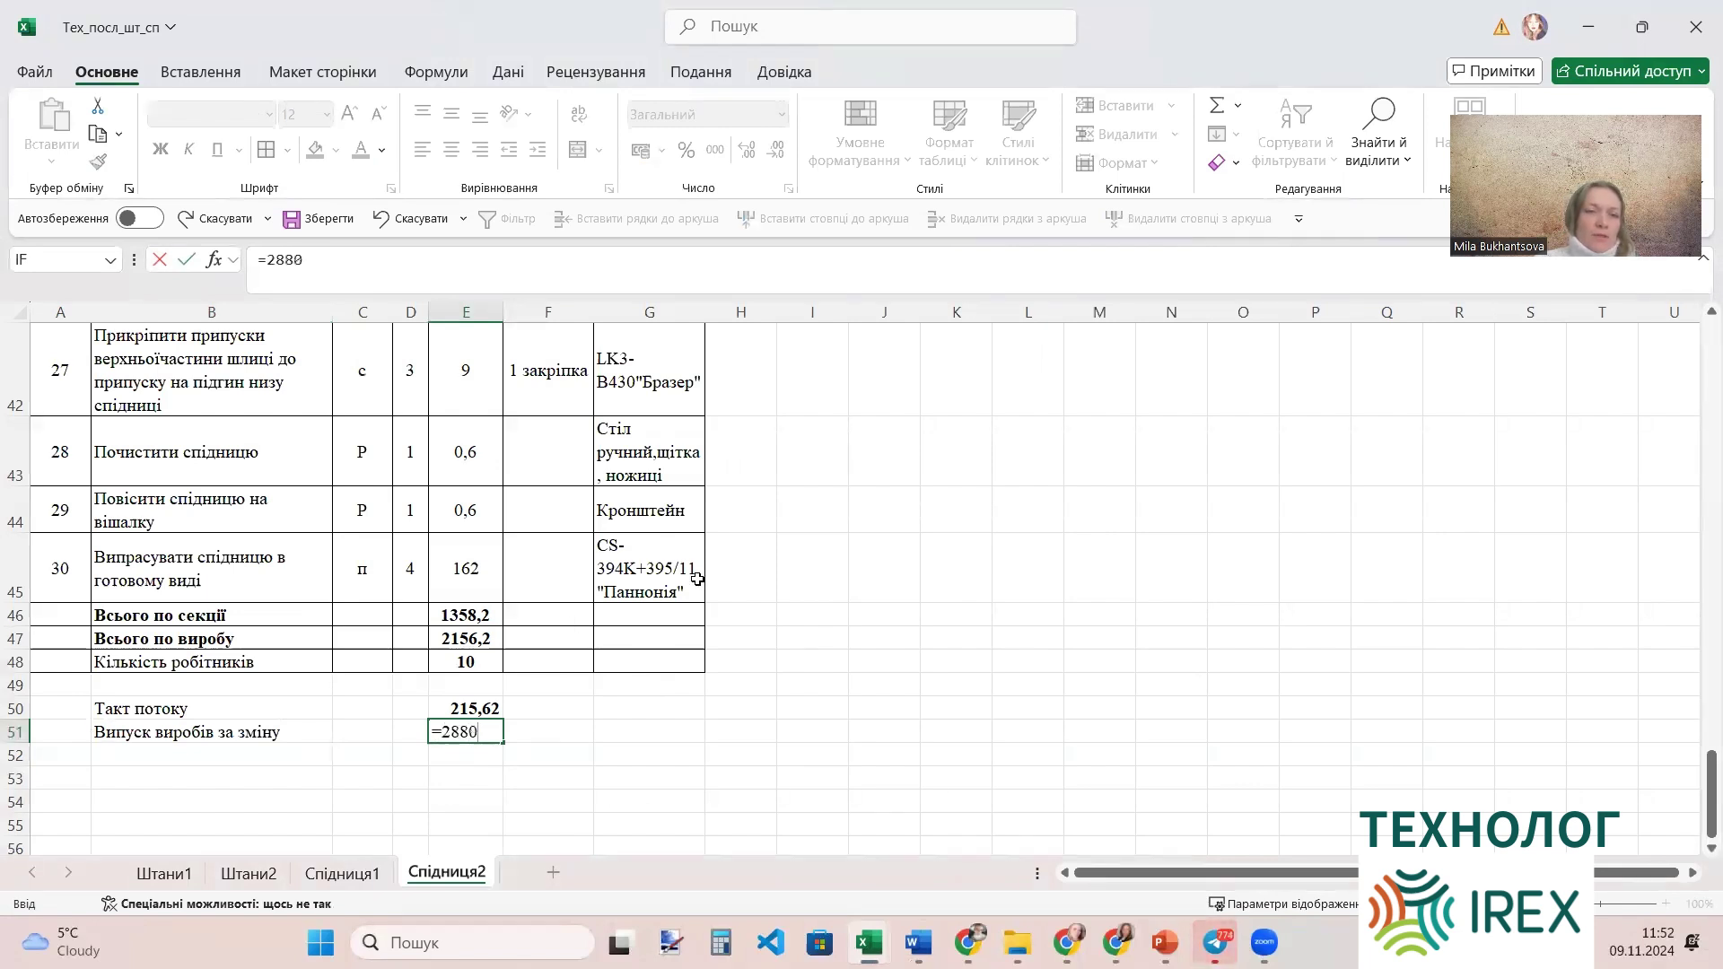
pyautogui.write('0/')
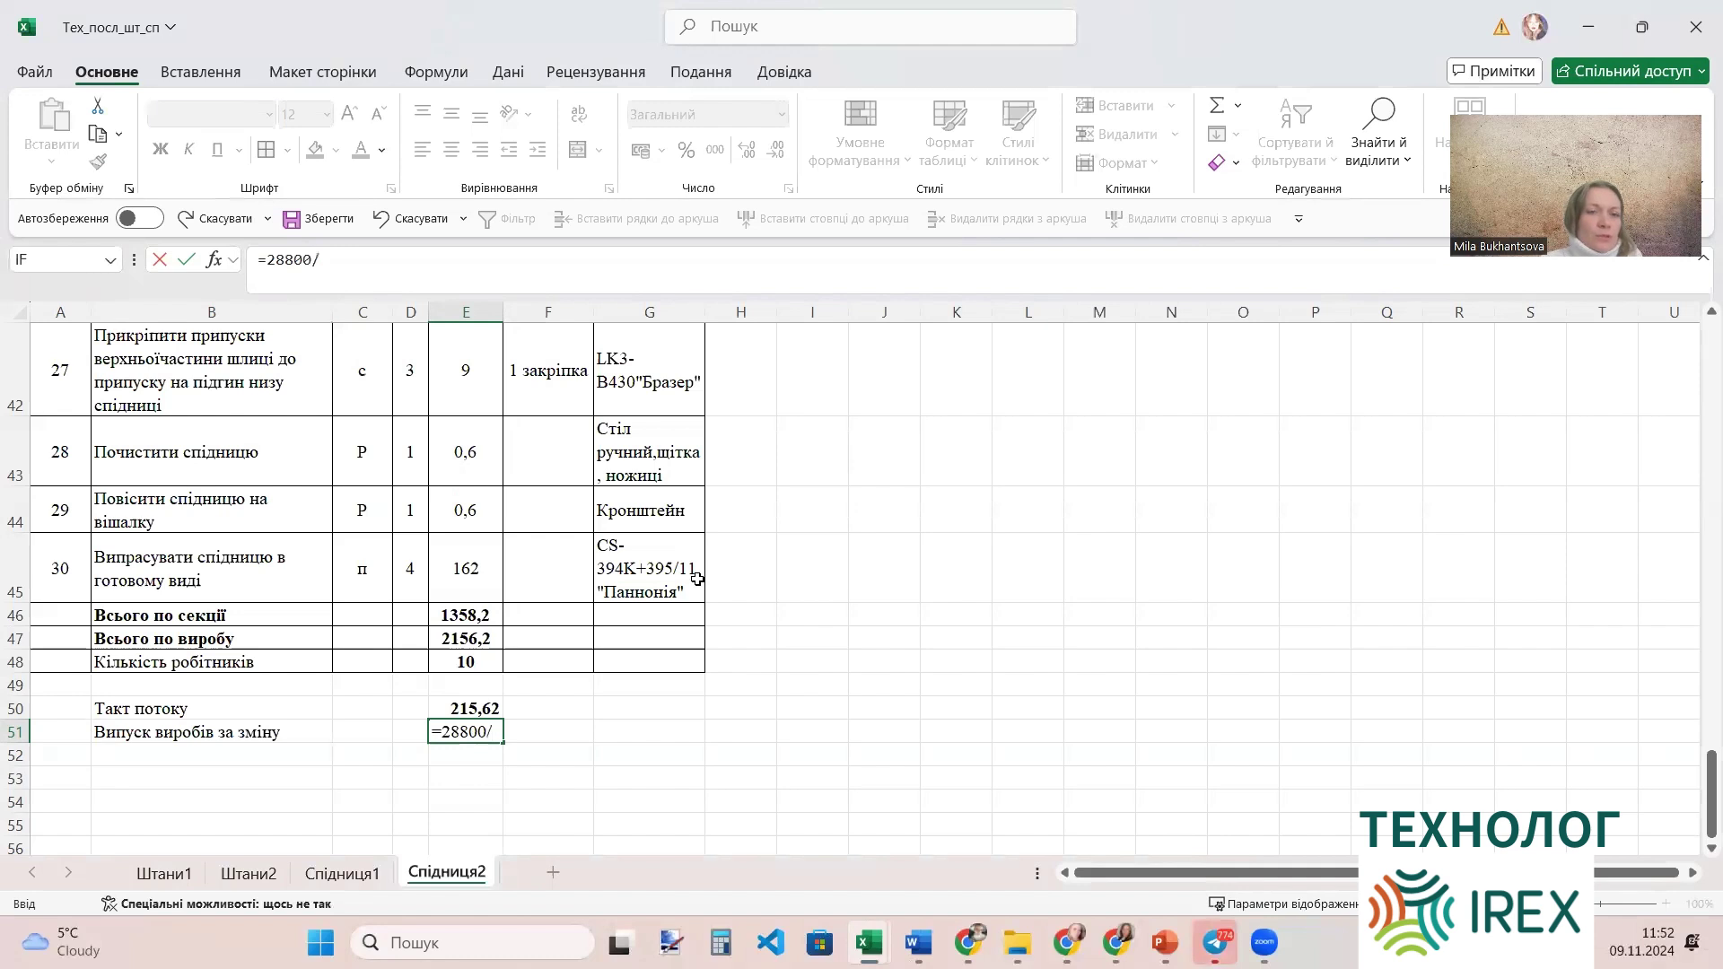
pyautogui.click(481, 709)
pyautogui.press('Return')
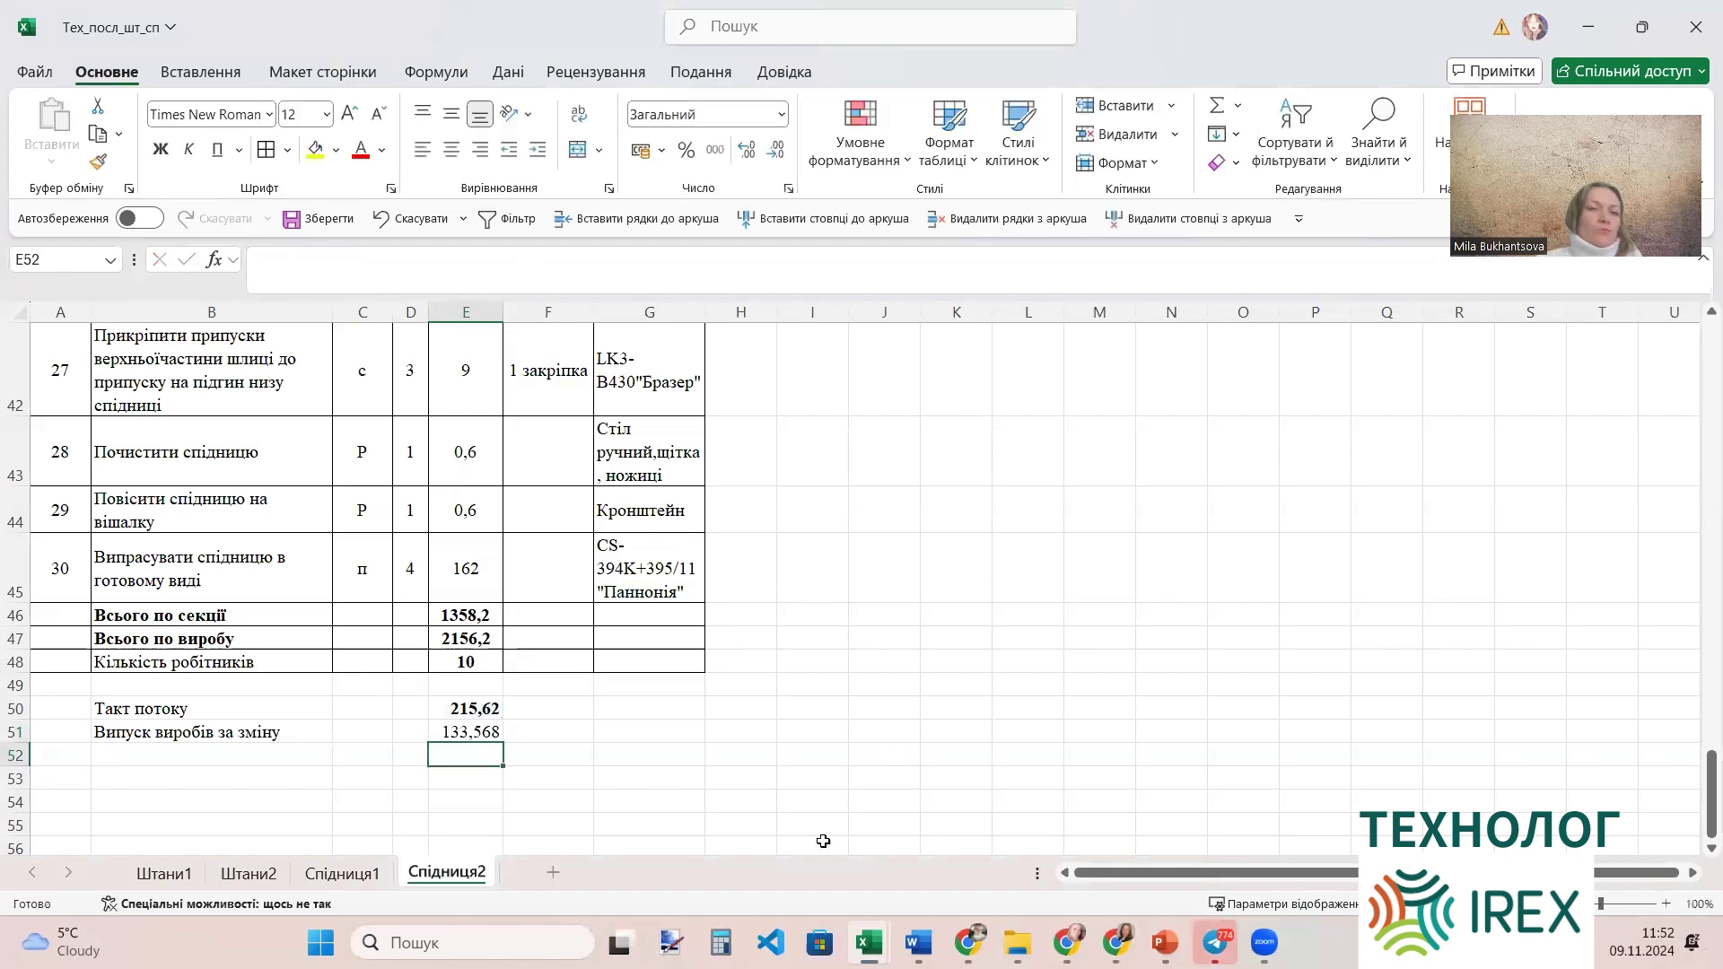
# Format the shift output in E51 as Числовий with 2 decimal places.
pyautogui.click(447, 736)
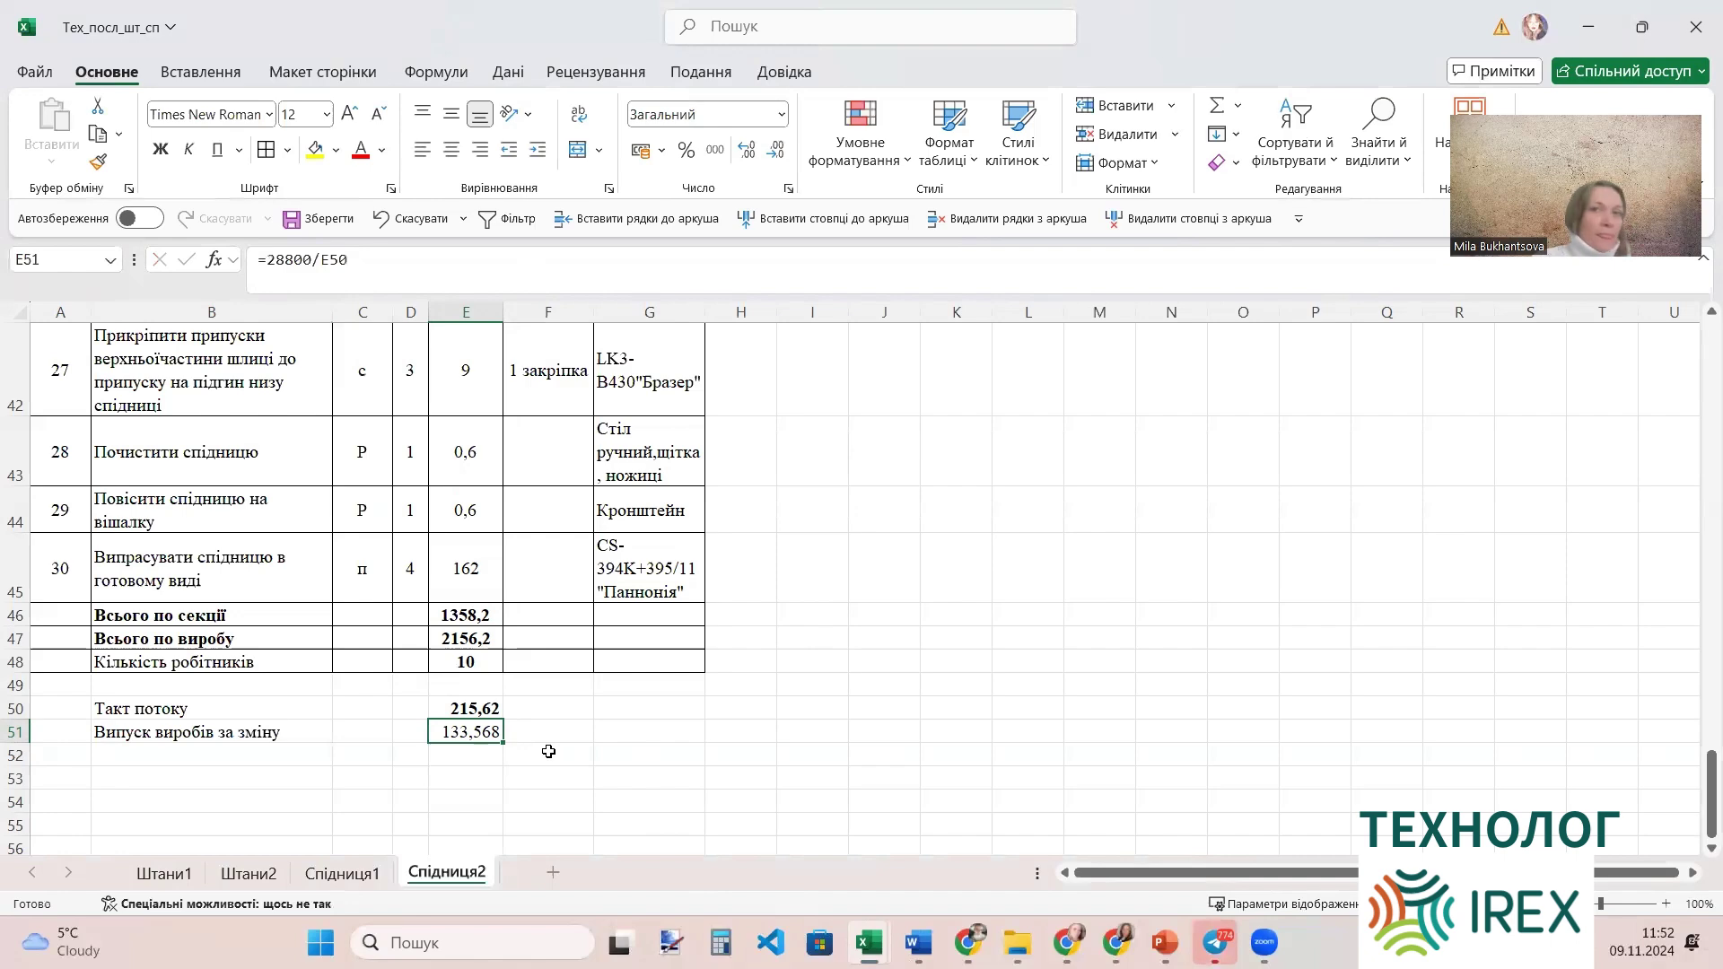
pyautogui.click(1155, 165)
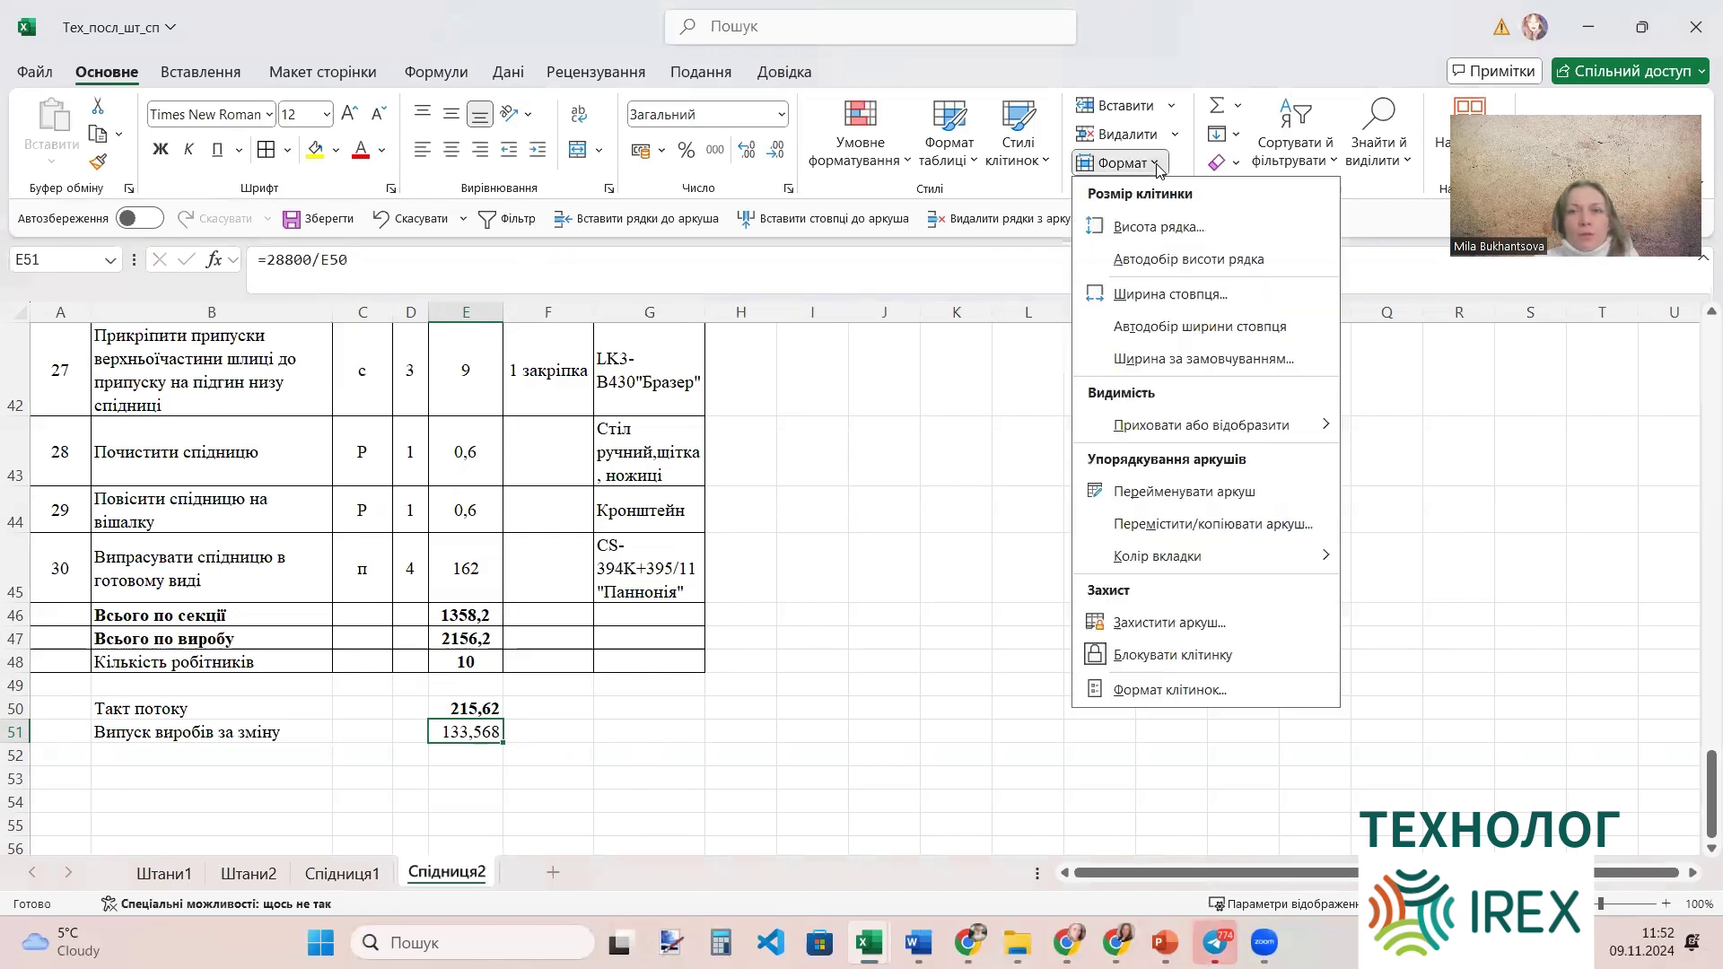
pyautogui.click(1210, 684)
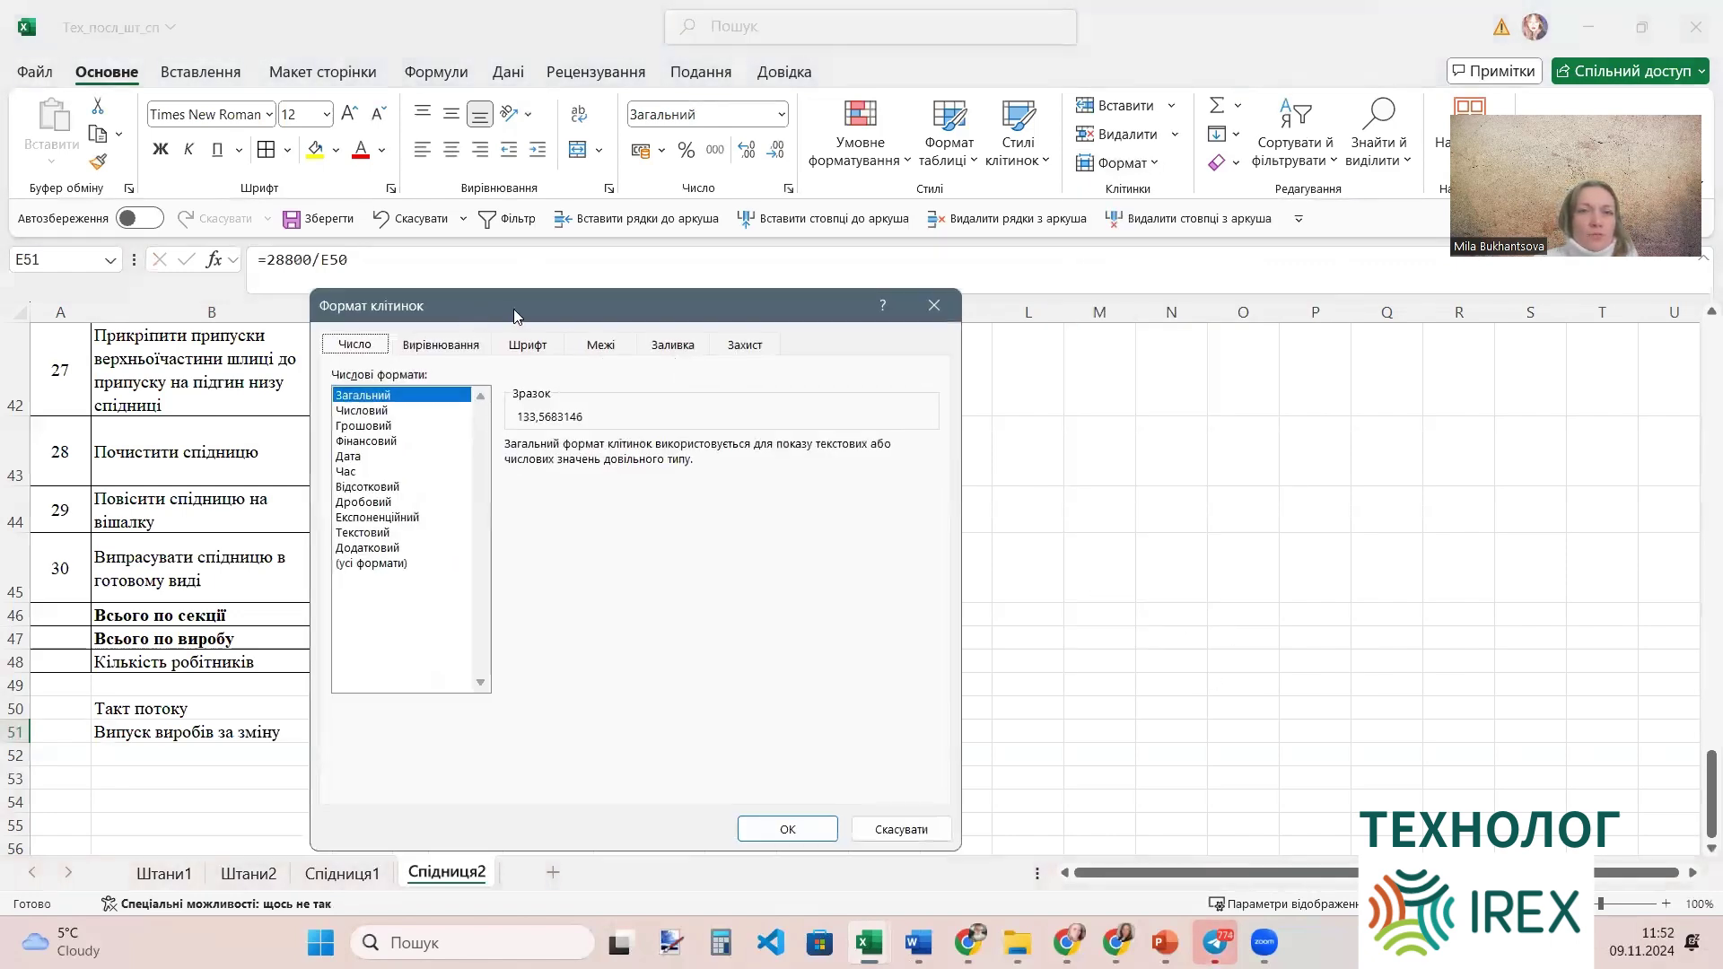
pyautogui.moveTo(513, 308); pyautogui.dragTo(972, 290)
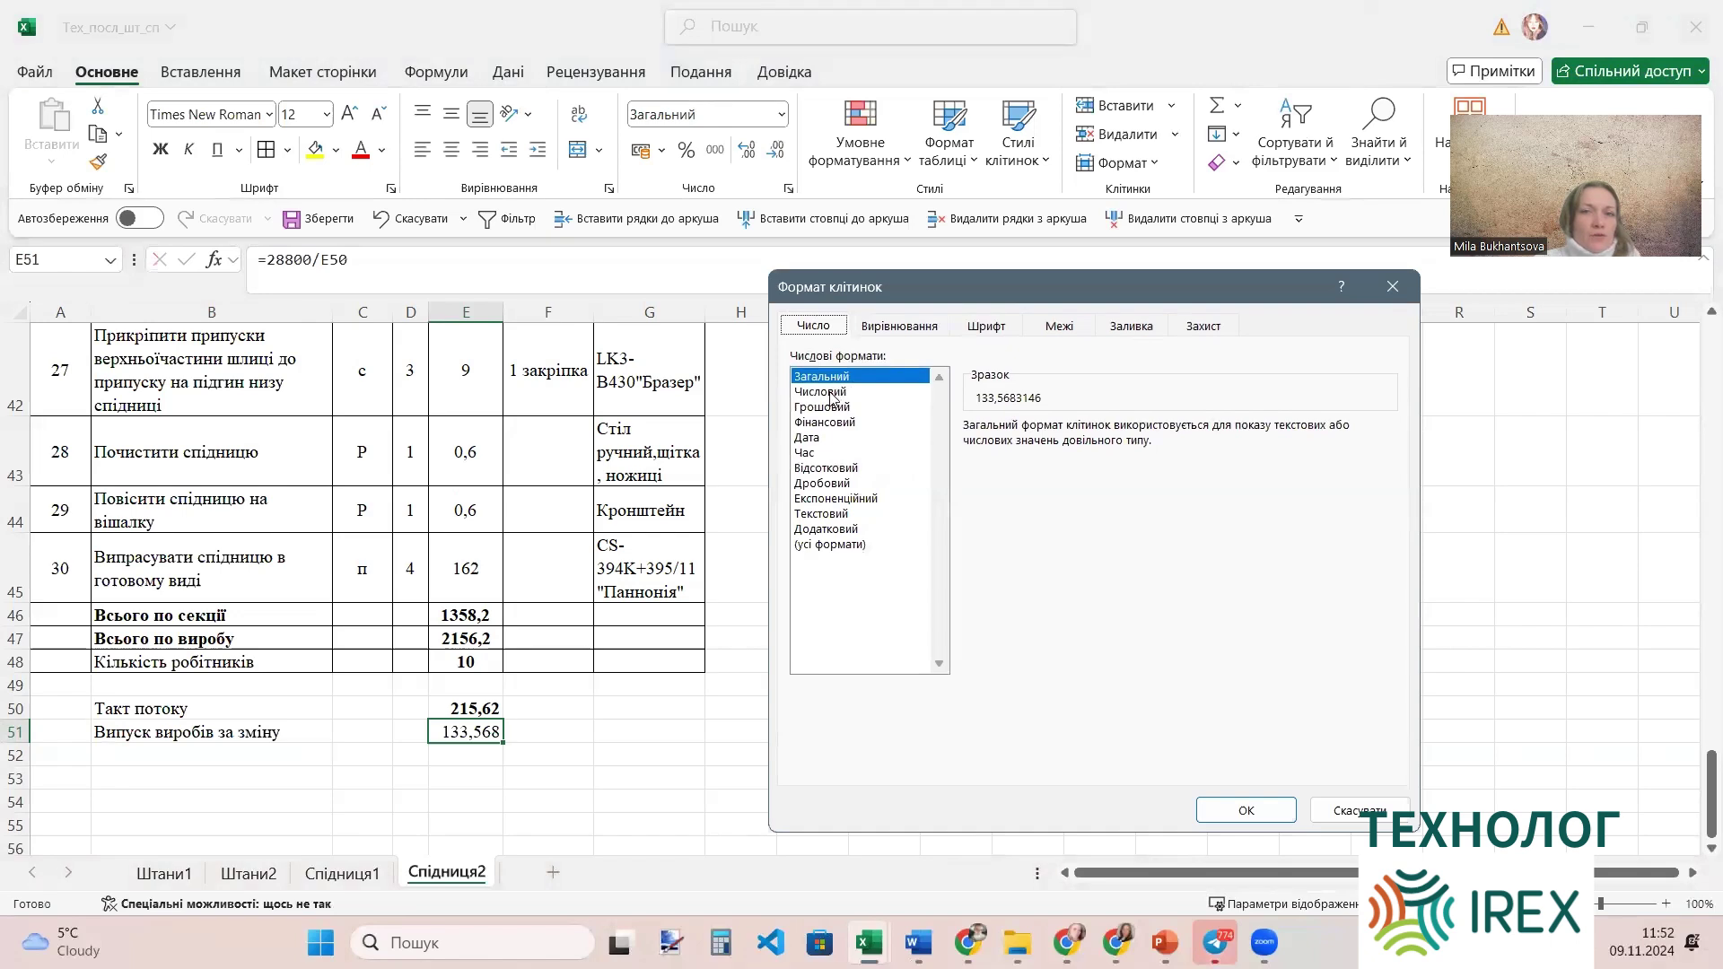
pyautogui.click(839, 392)
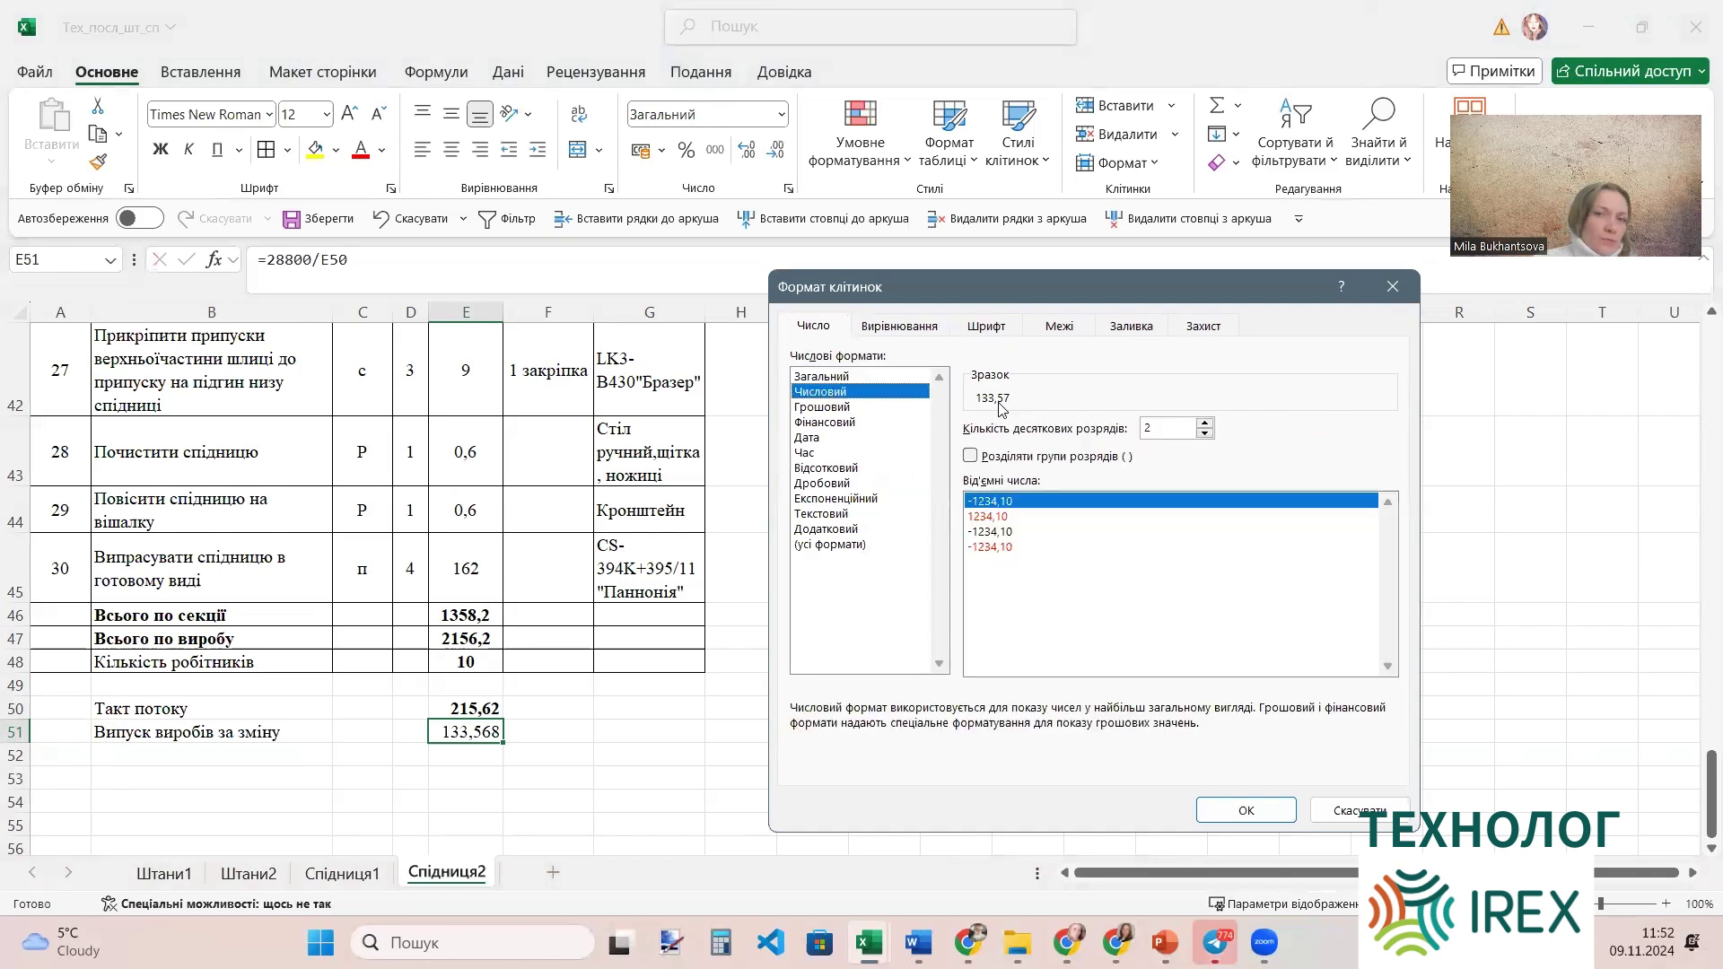
pyautogui.click(1205, 433)
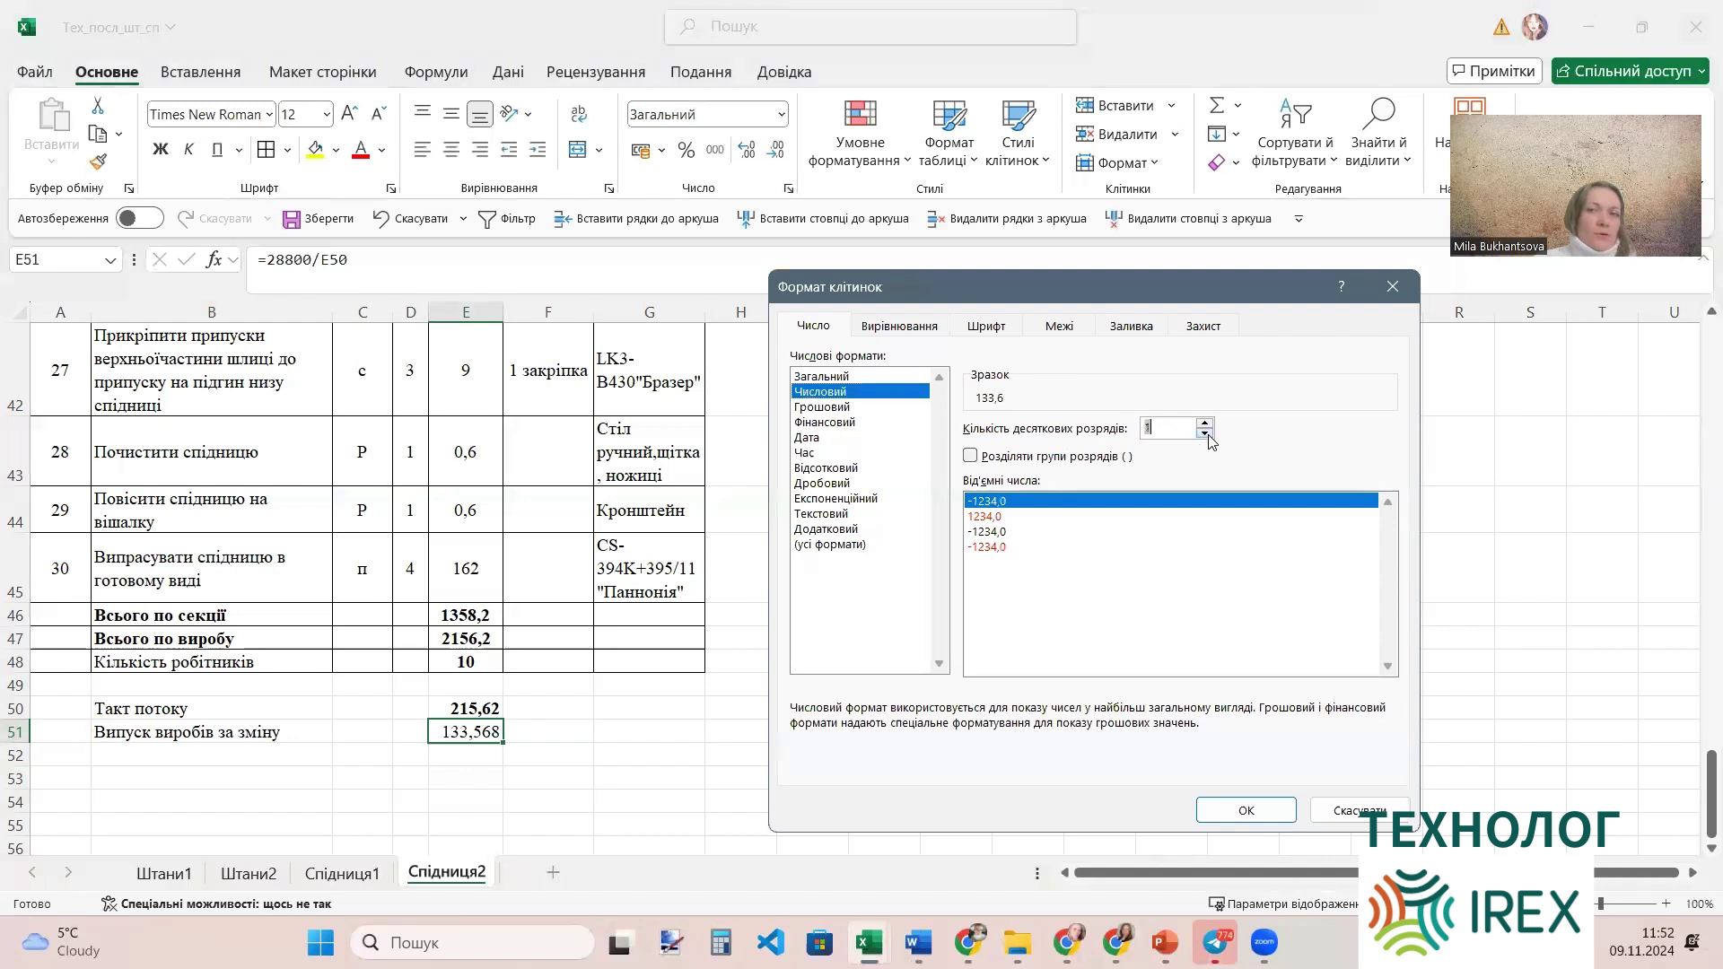
pyautogui.click(1206, 423)
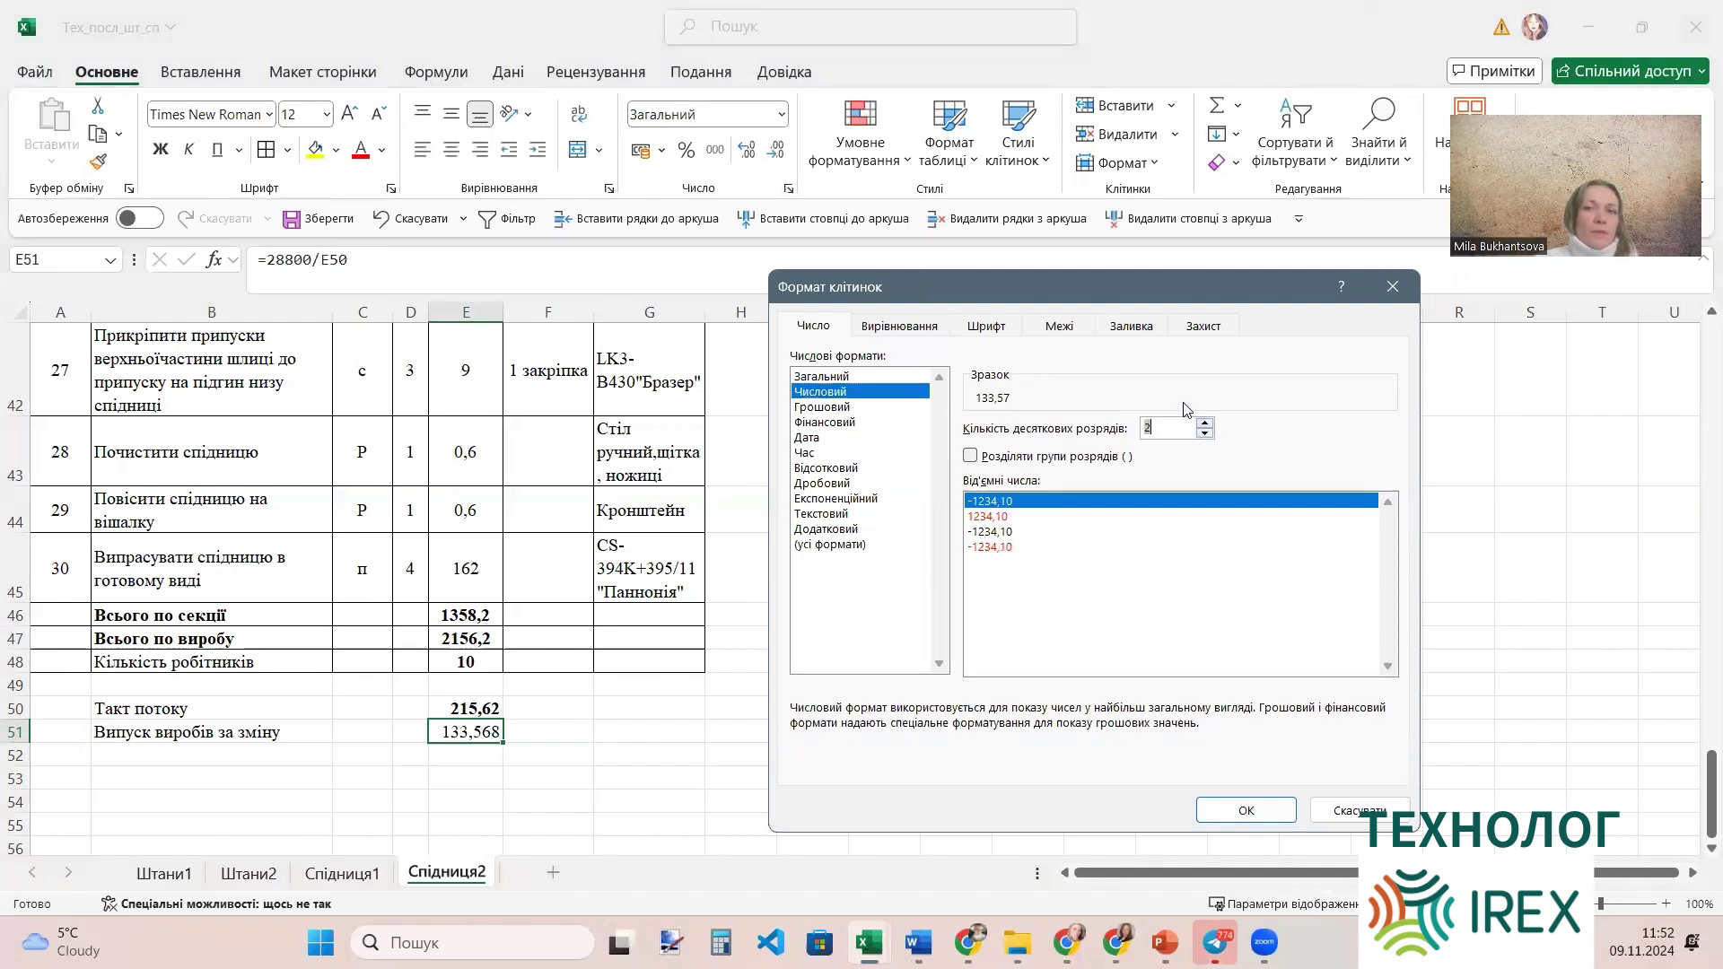
pyautogui.click(1234, 813)
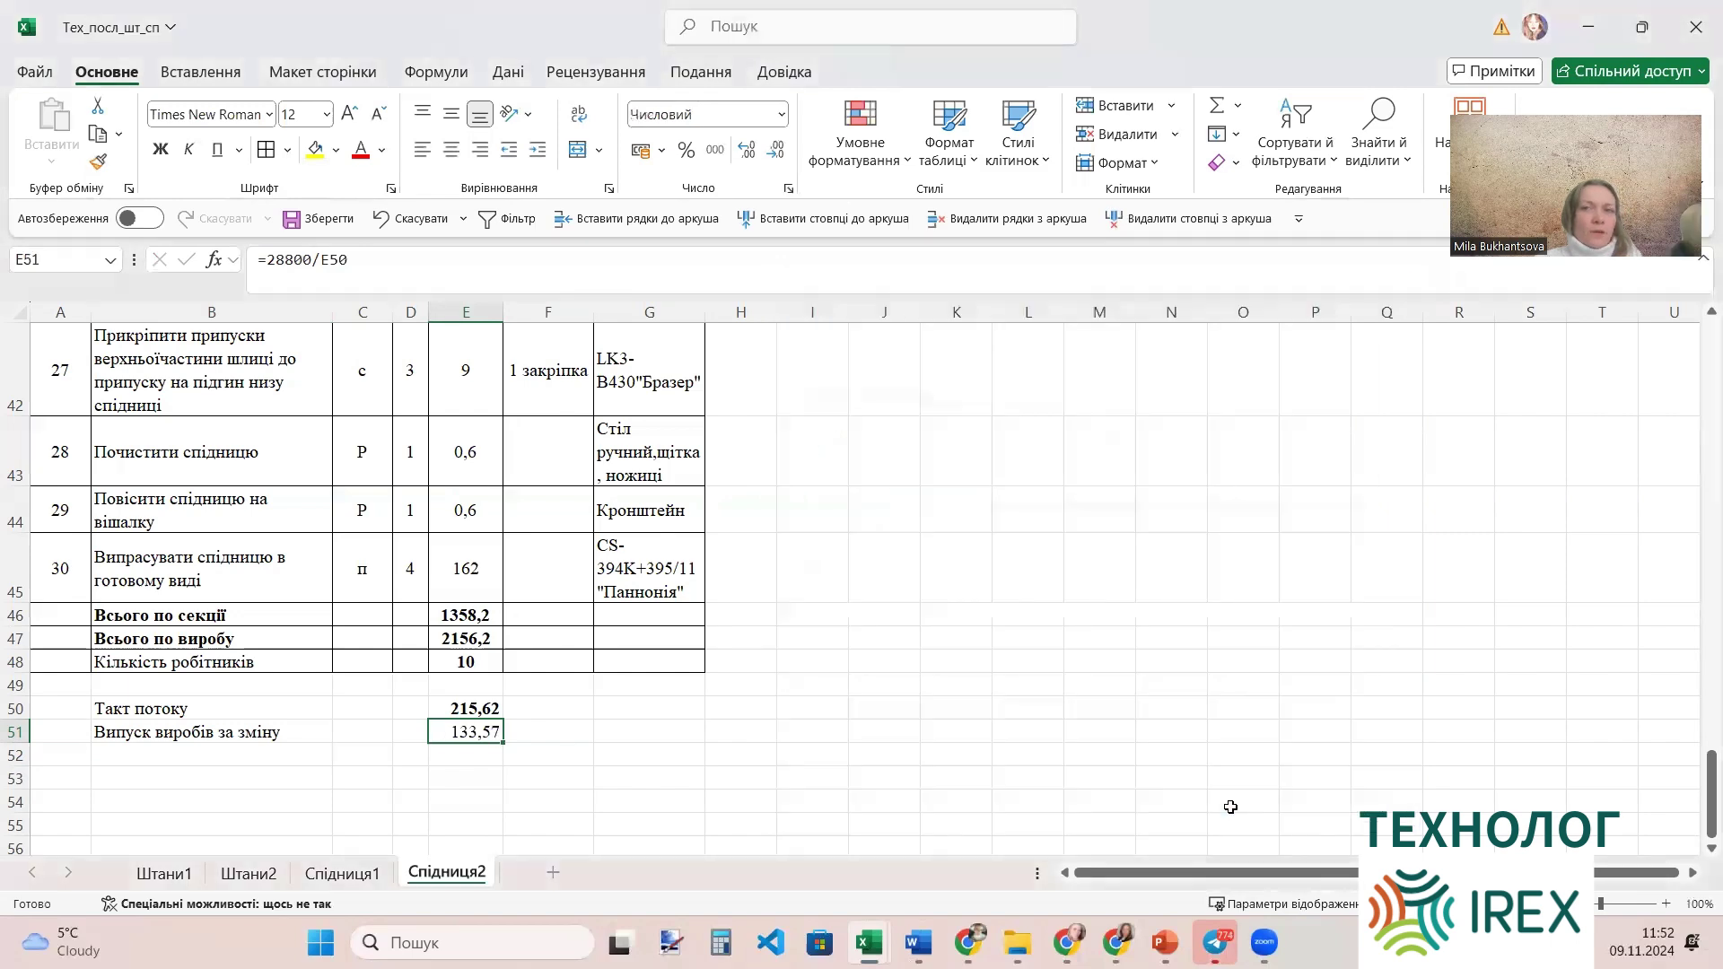
# Compare the Загальний and Числовий format samples for E51 in the cell format settings, keeping Числовий with 2 decimal places.
pyautogui.click(1157, 164)
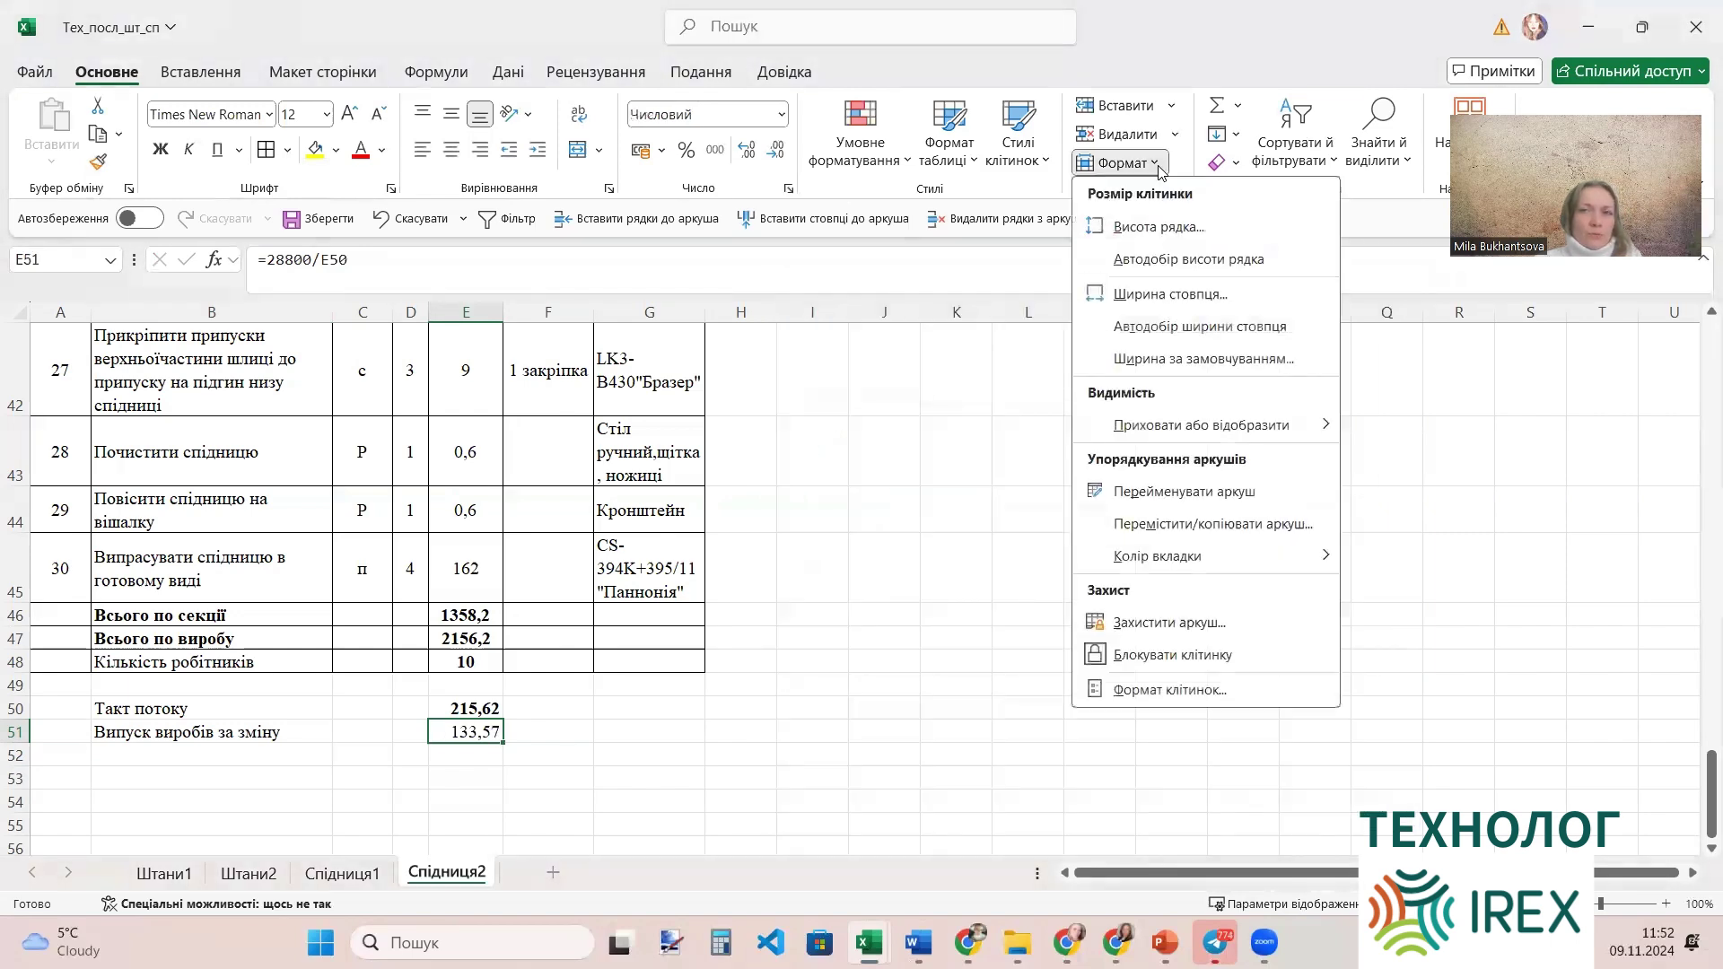
pyautogui.click(1169, 690)
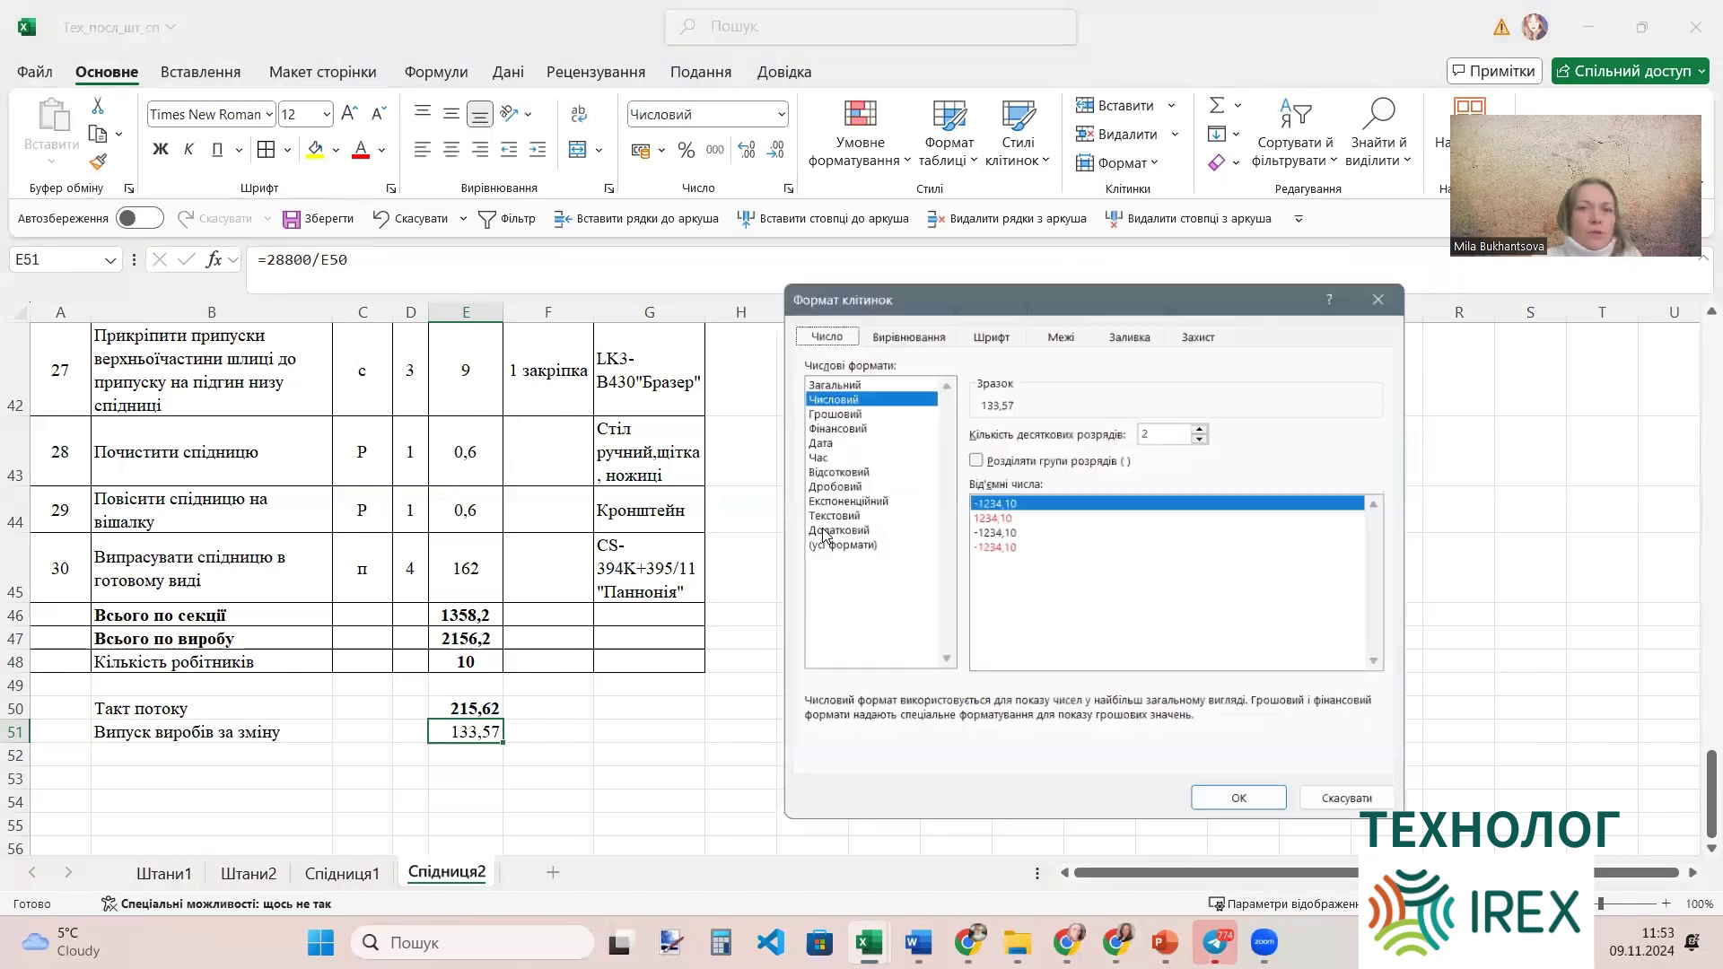
pyautogui.click(847, 378)
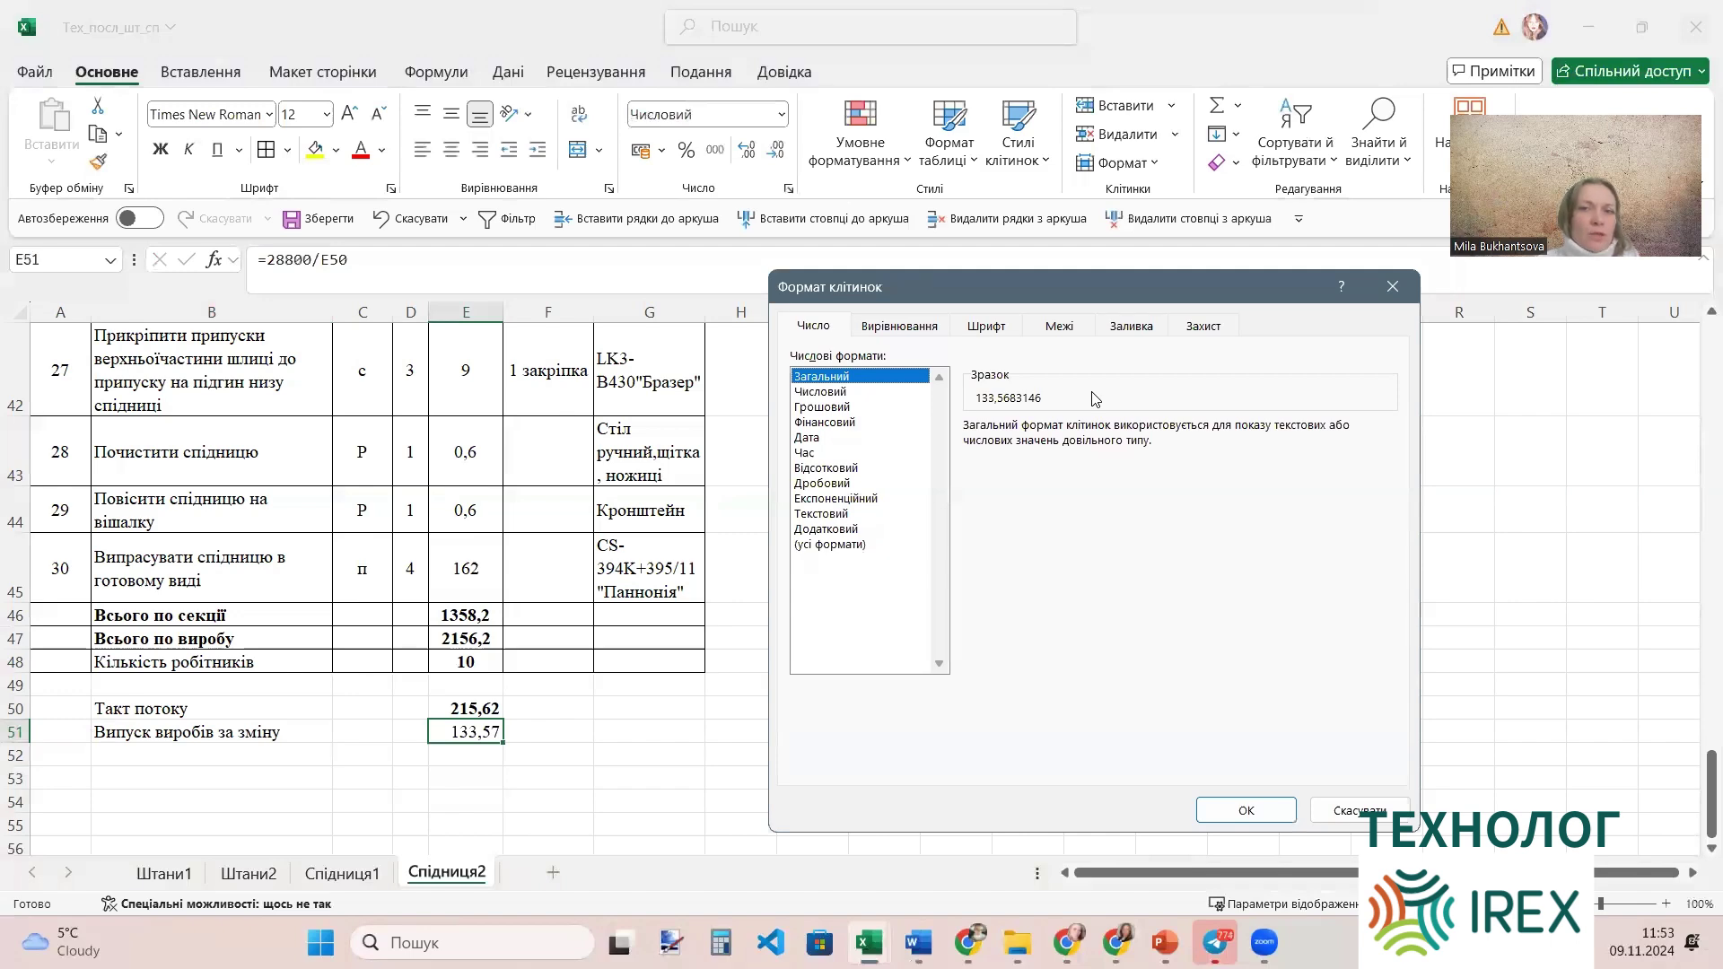
pyautogui.click(892, 394)
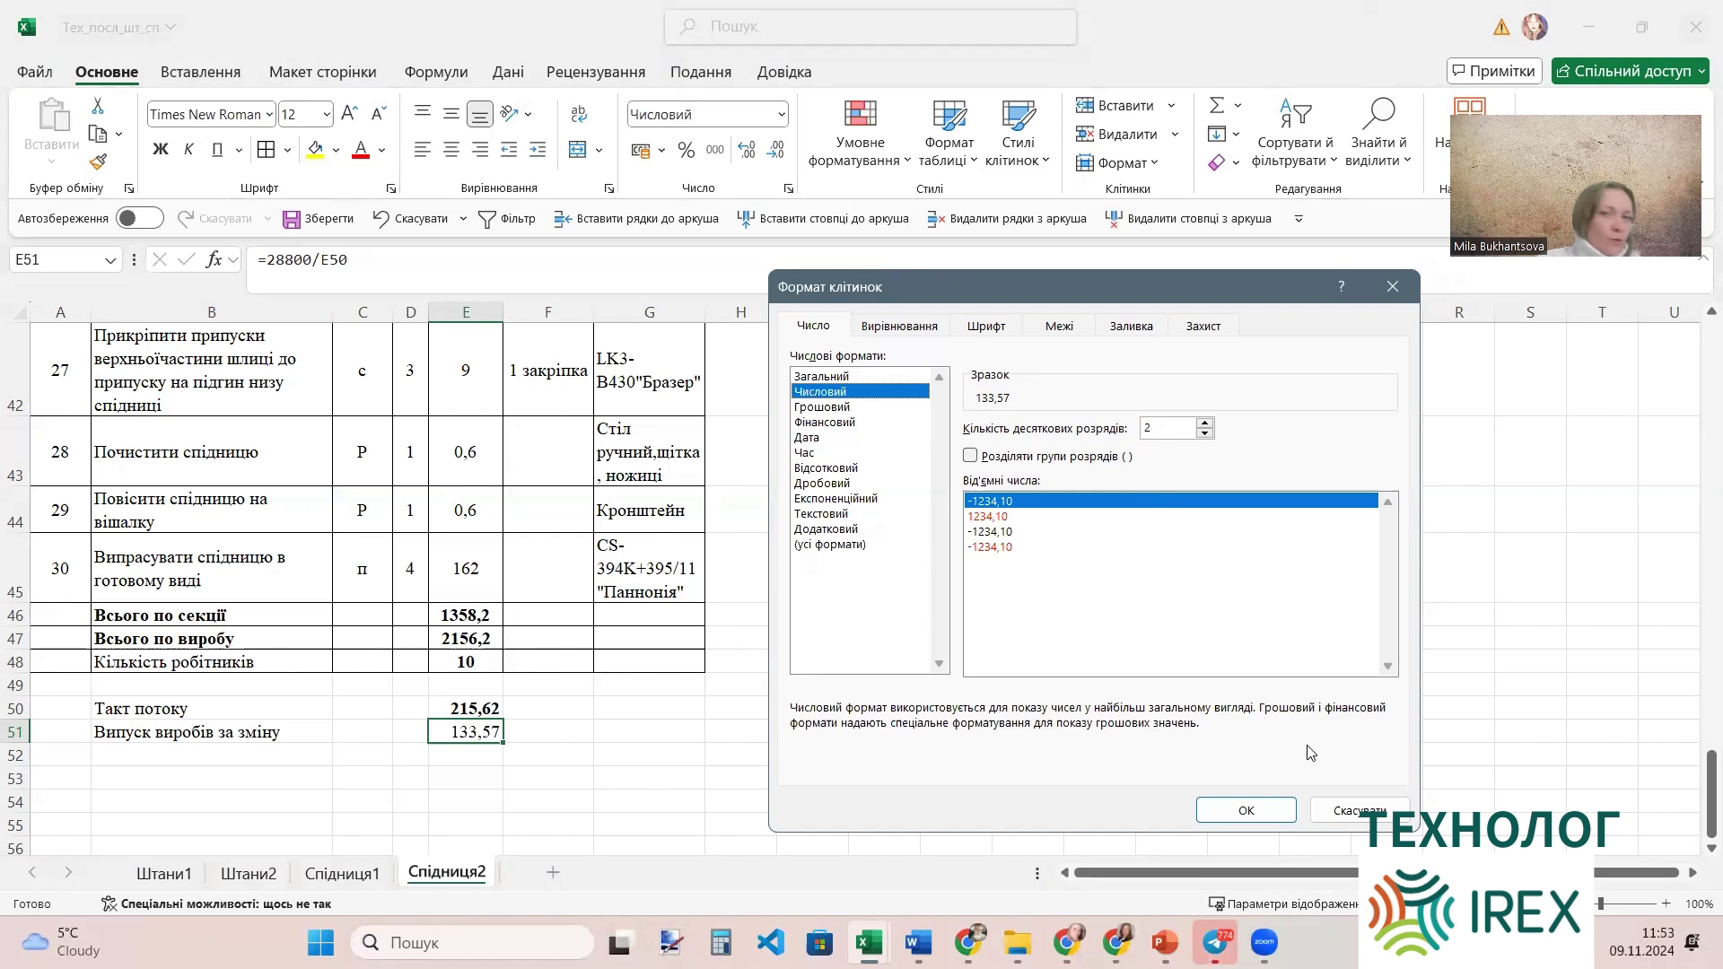
pyautogui.click(1273, 818)
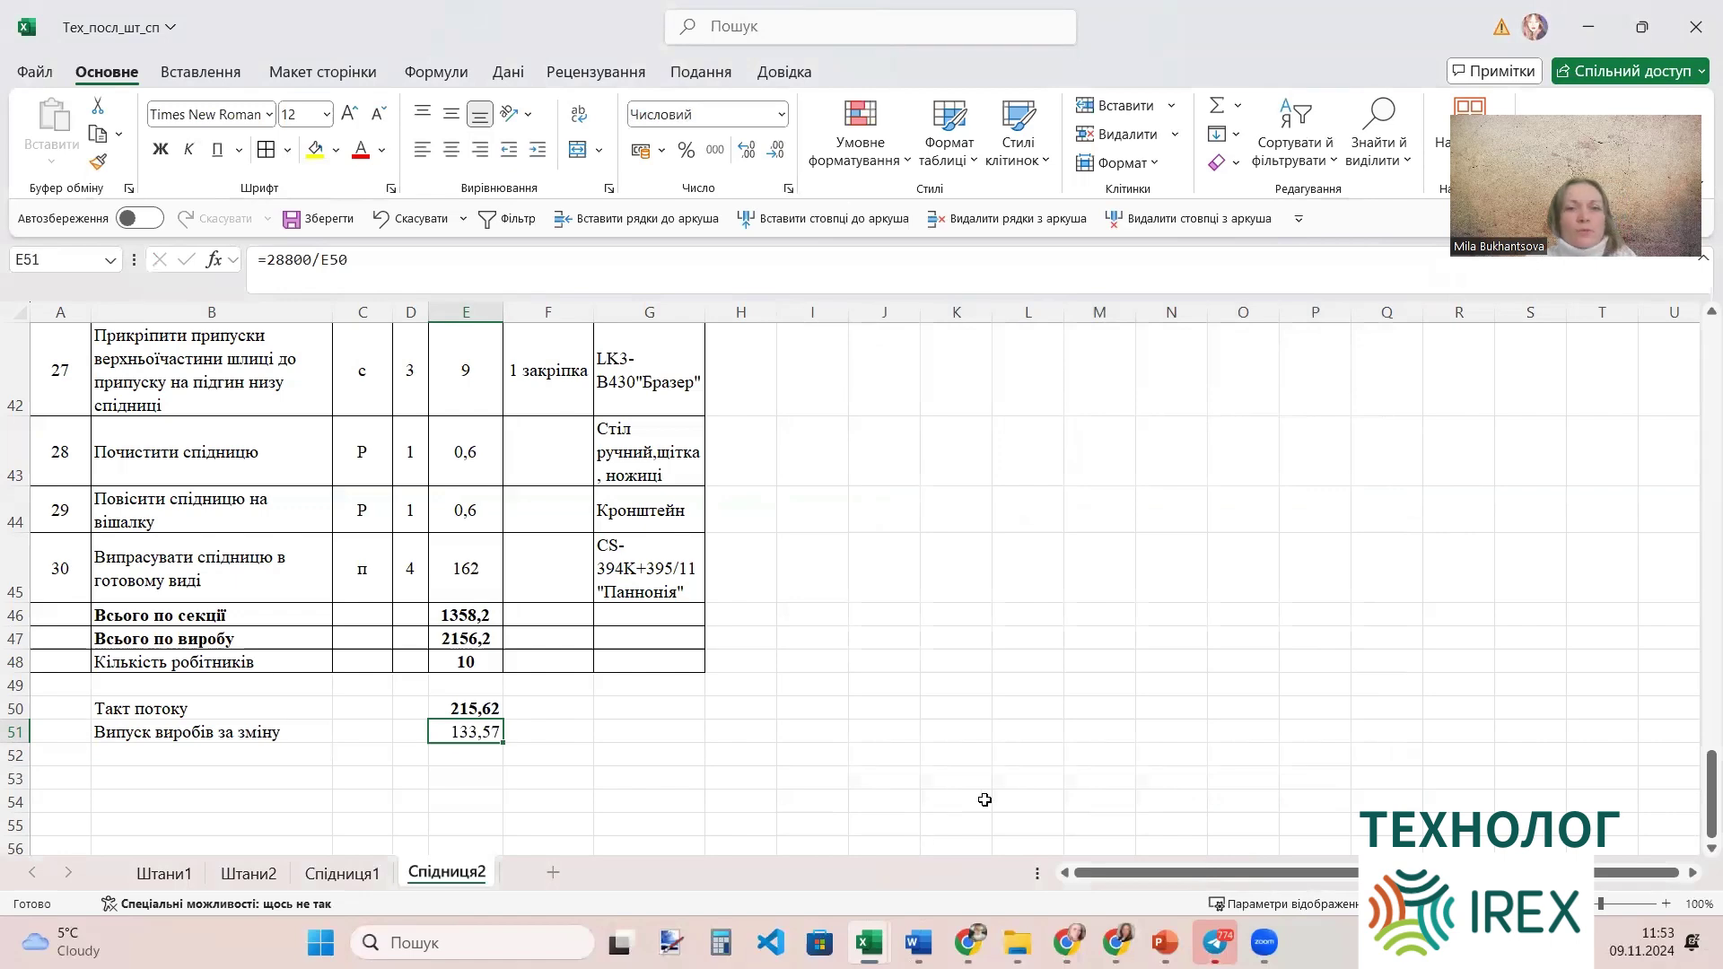
# Make the shift output value in E51 bold and centre it horizontally.
pyautogui.click(711, 748)
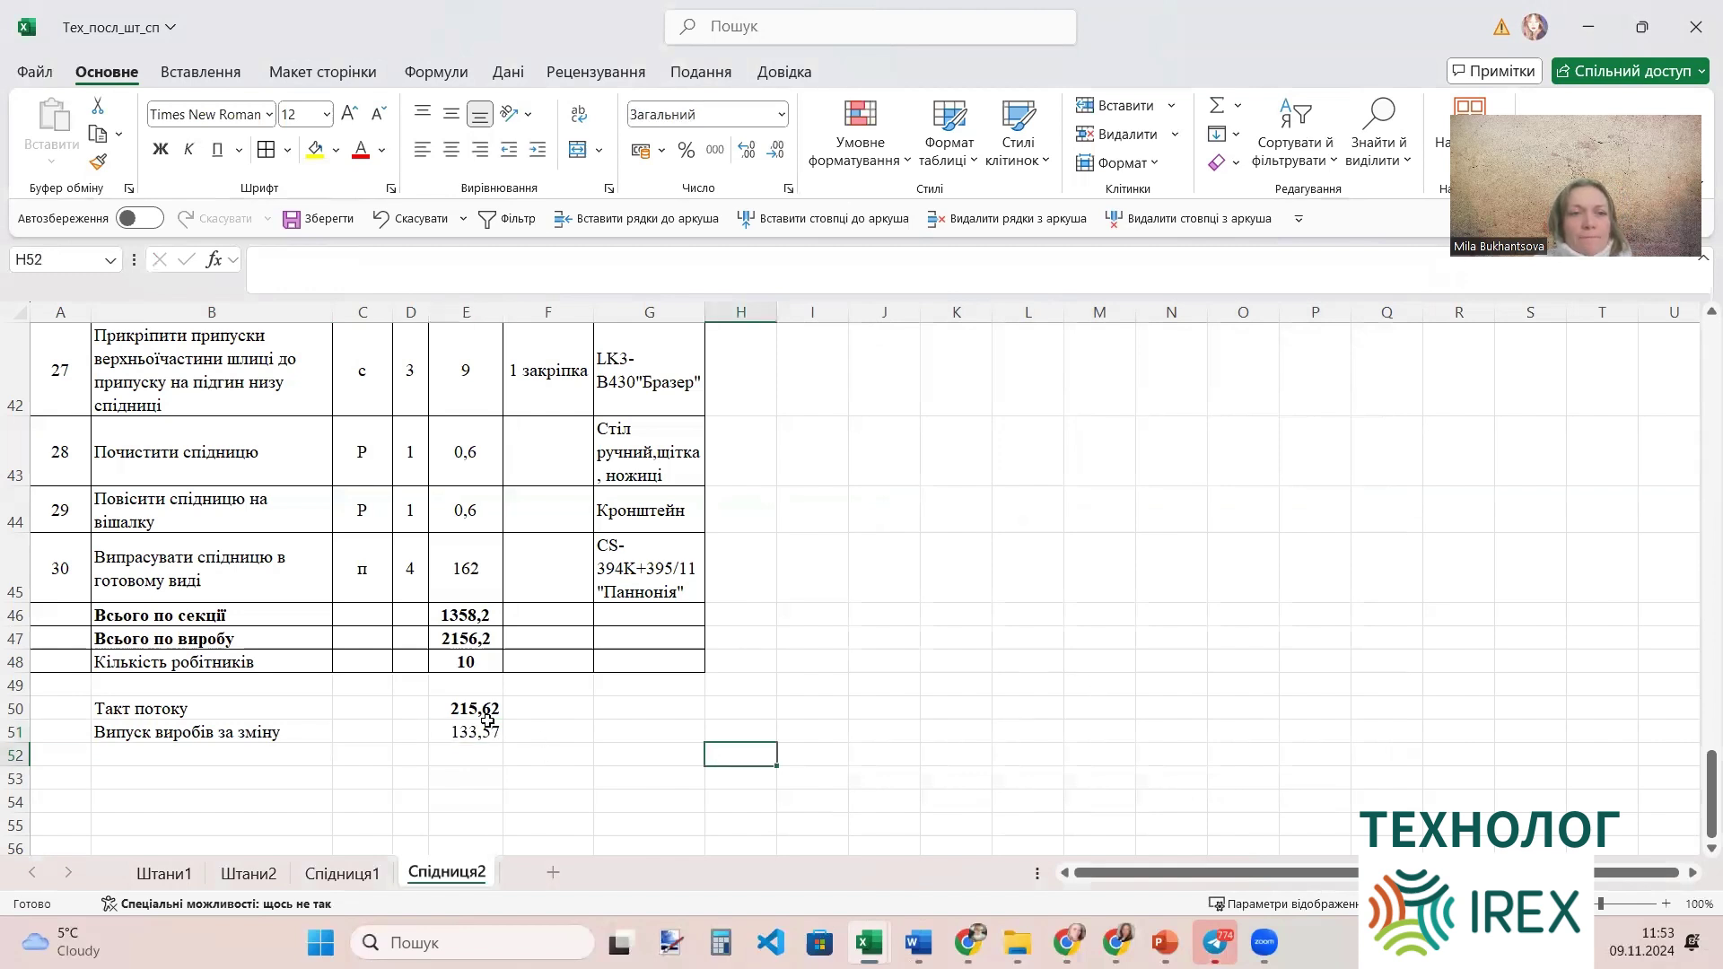
pyautogui.click(459, 735)
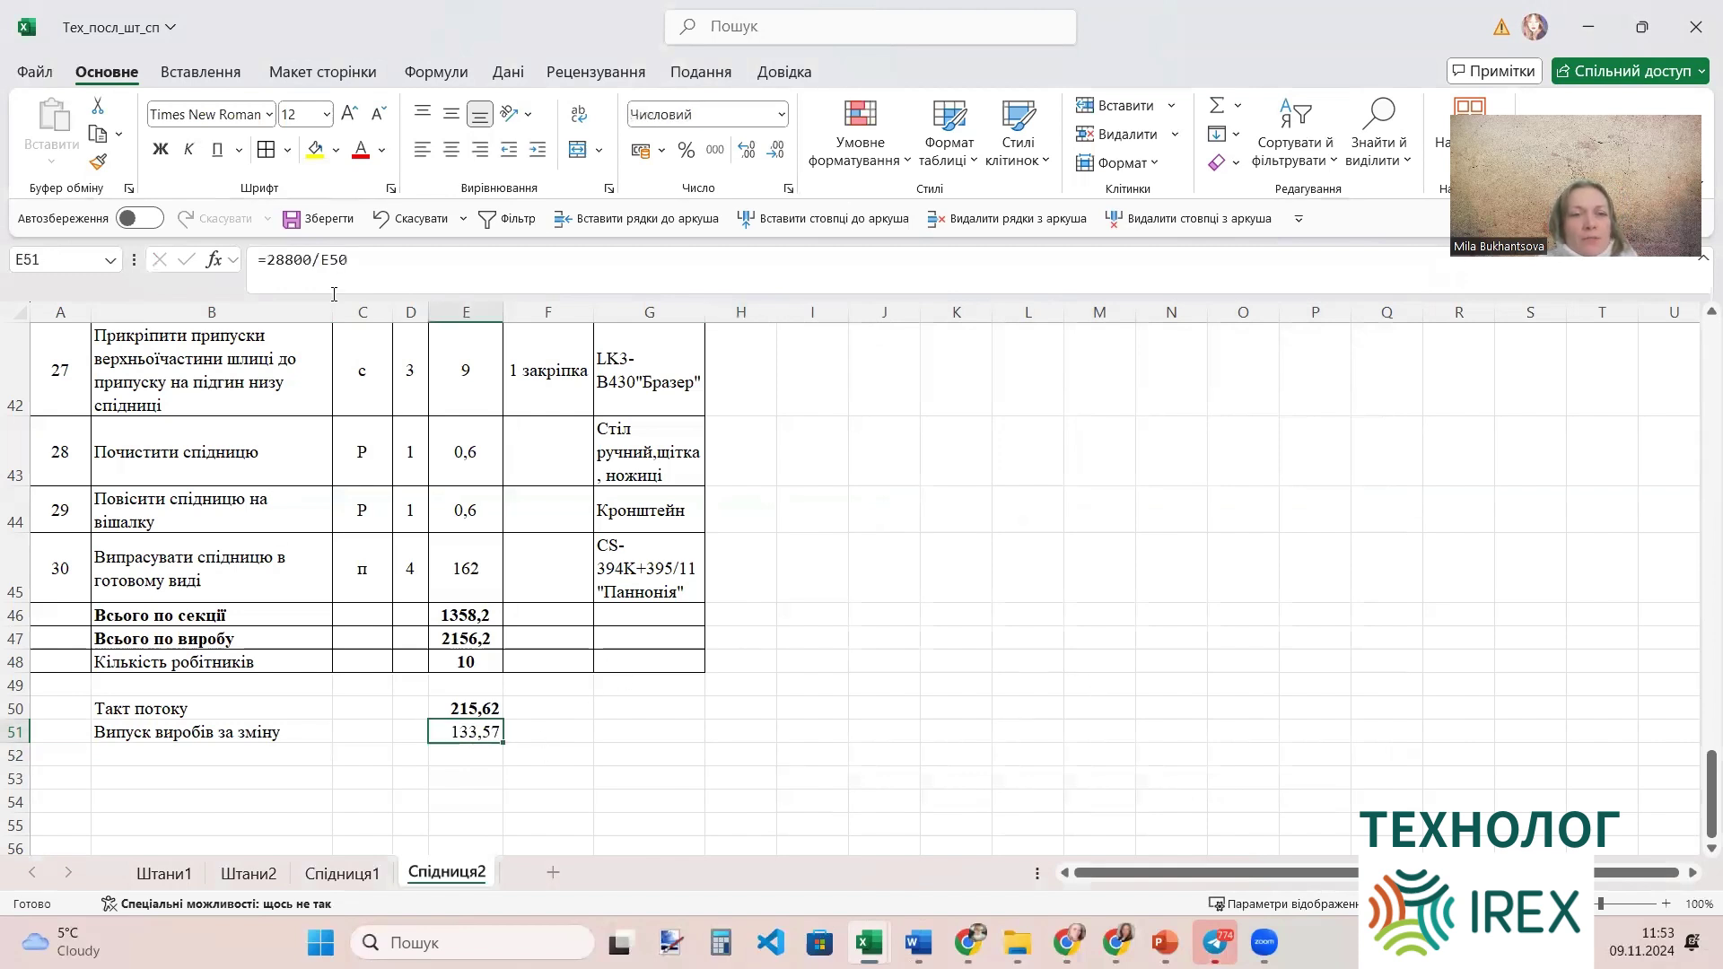
pyautogui.click(161, 149)
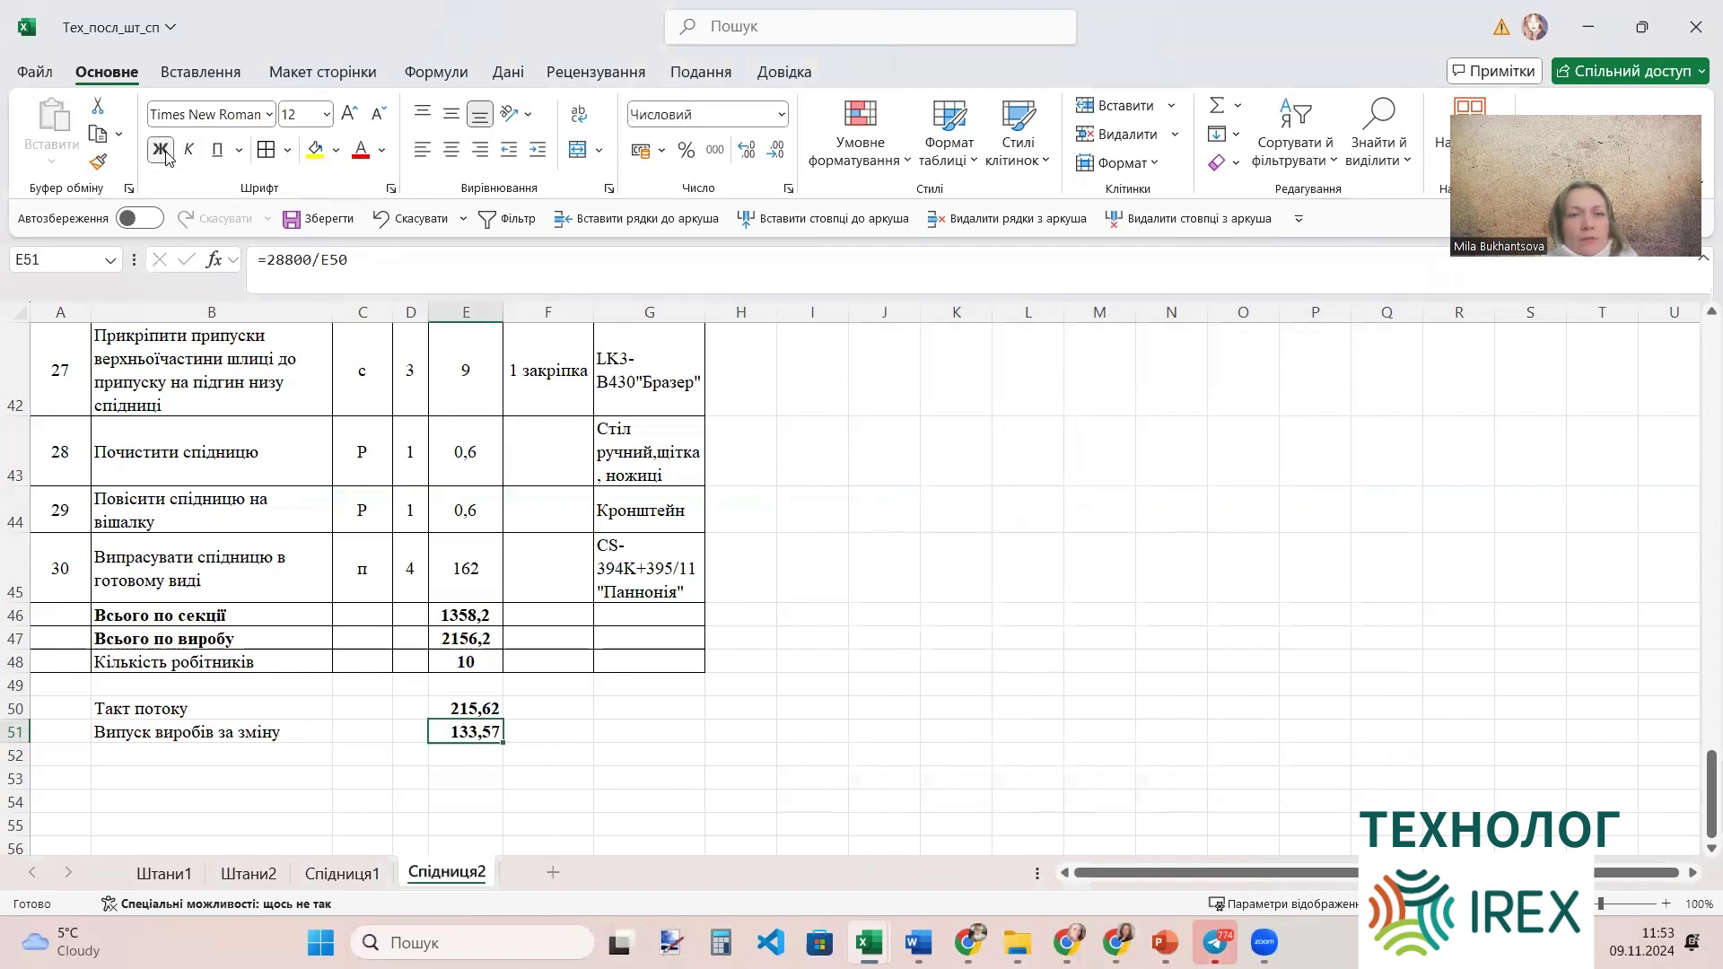
pyautogui.click(451, 149)
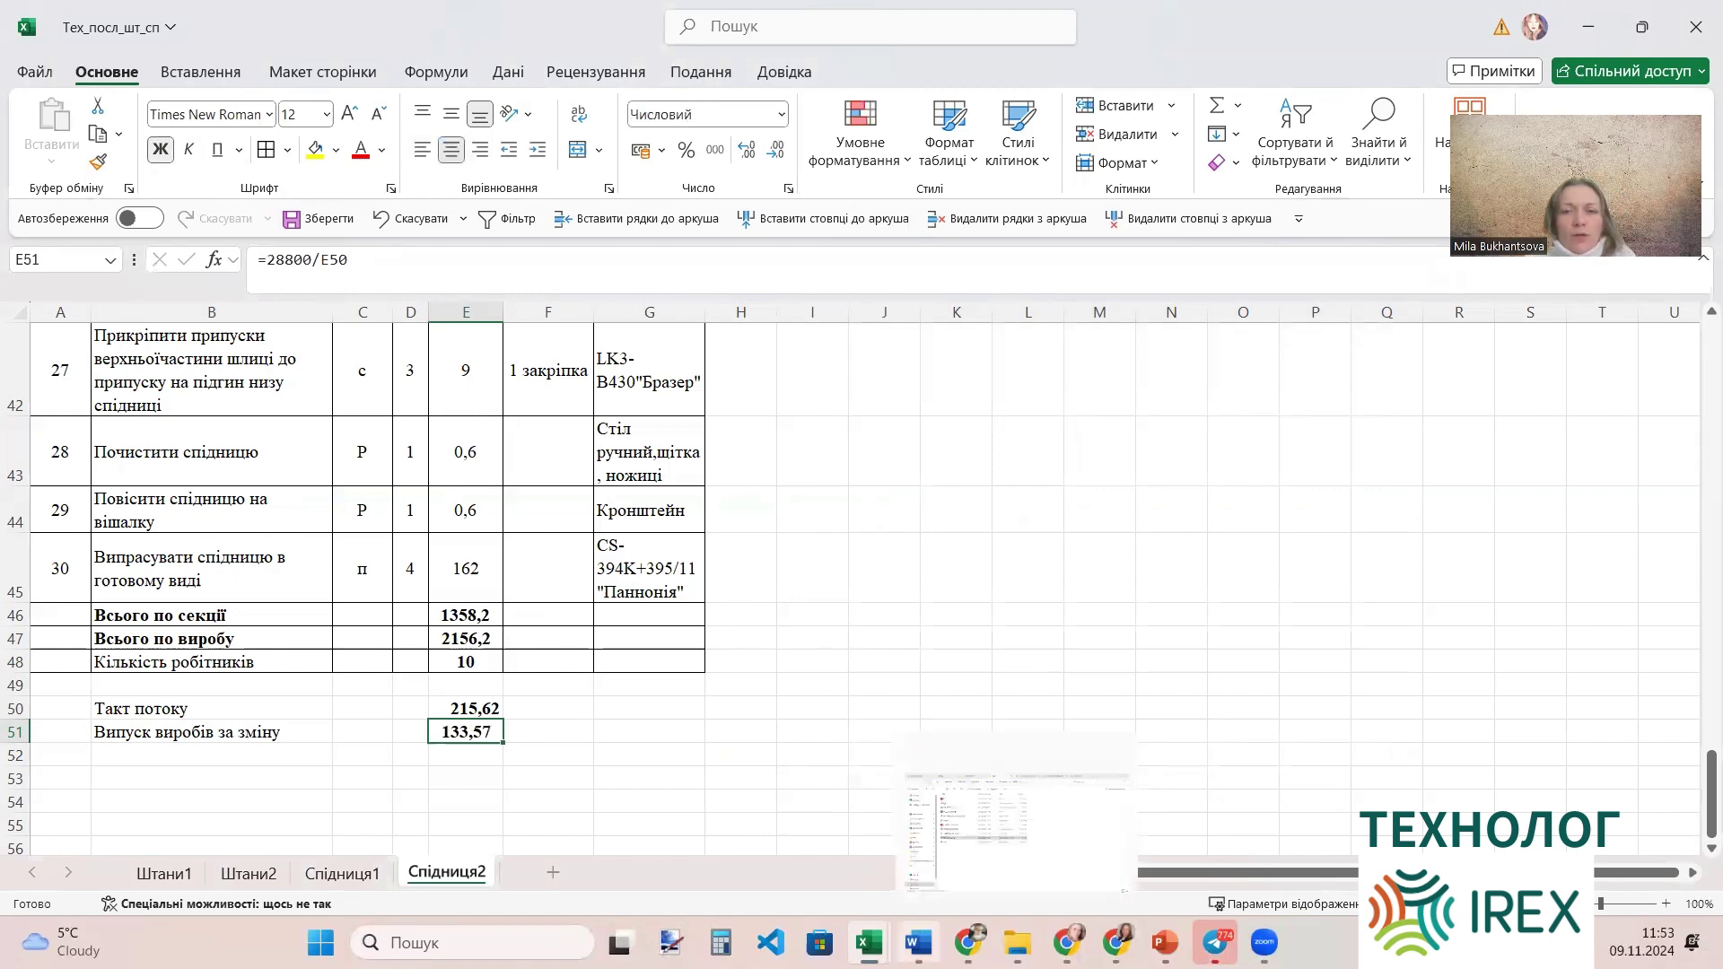
# Switch to the Word document Інд_завдання 3 and review the list of tasks under "Зміст завдання".
pyautogui.click(916, 942)
pyautogui.scroll(4, 868, 611)
pyautogui.scroll(15, 869, 611)
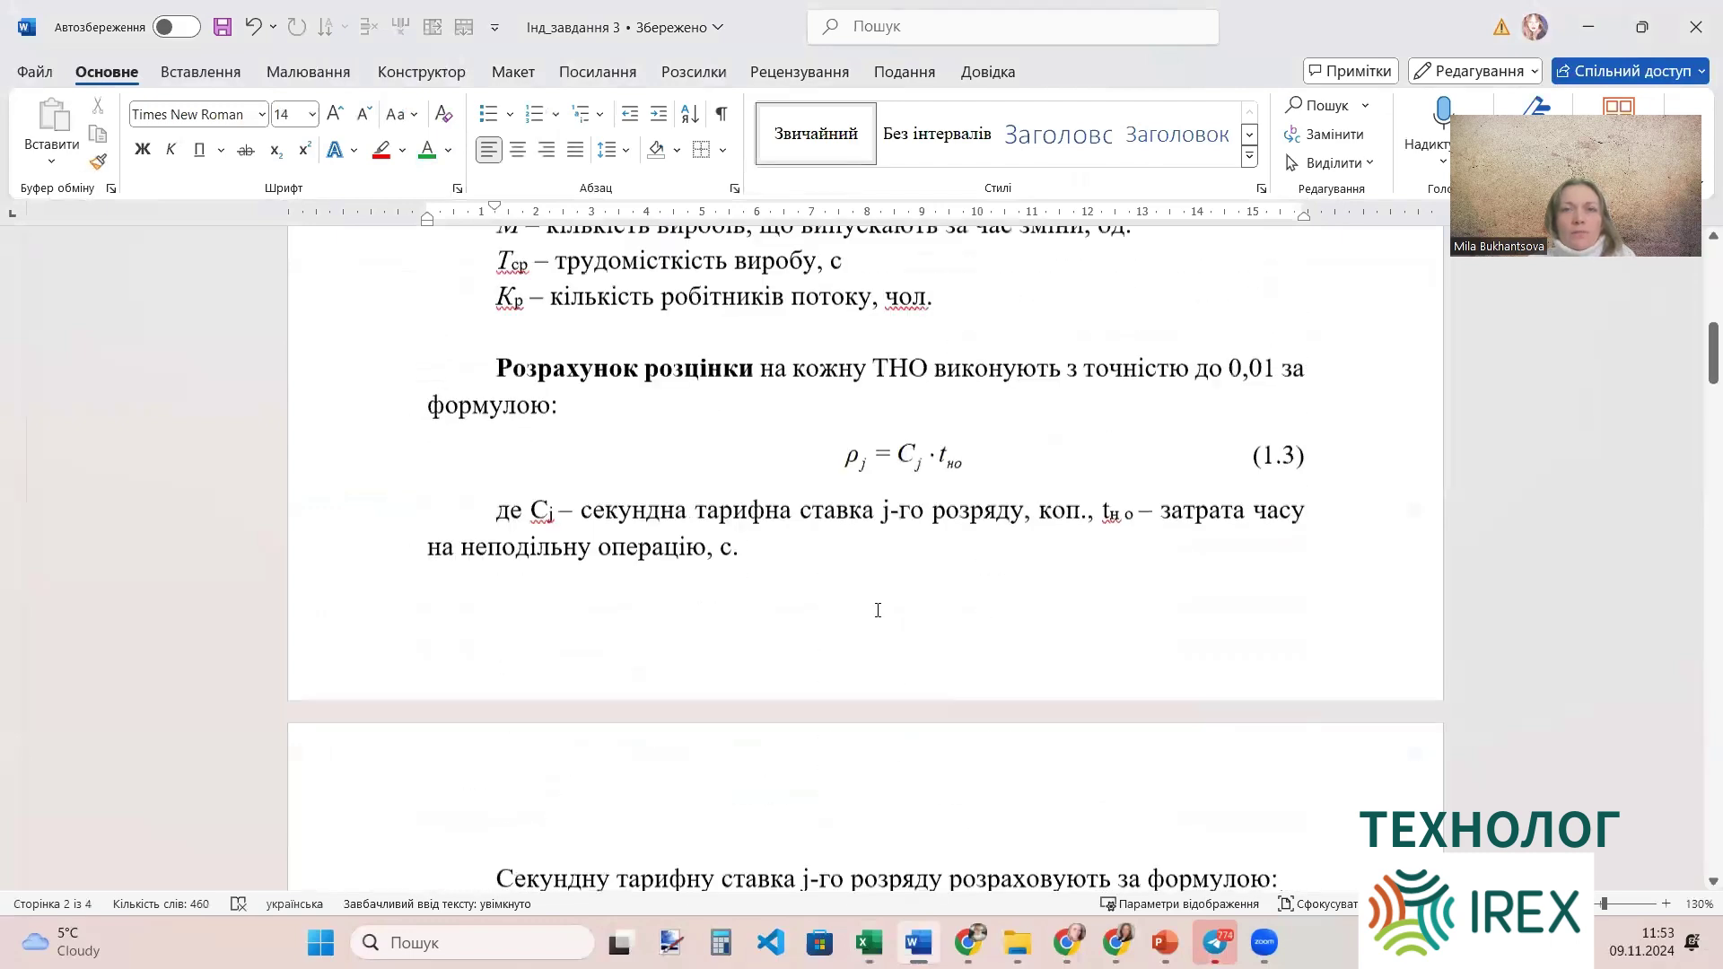
pyautogui.scroll(-3, 879, 608)
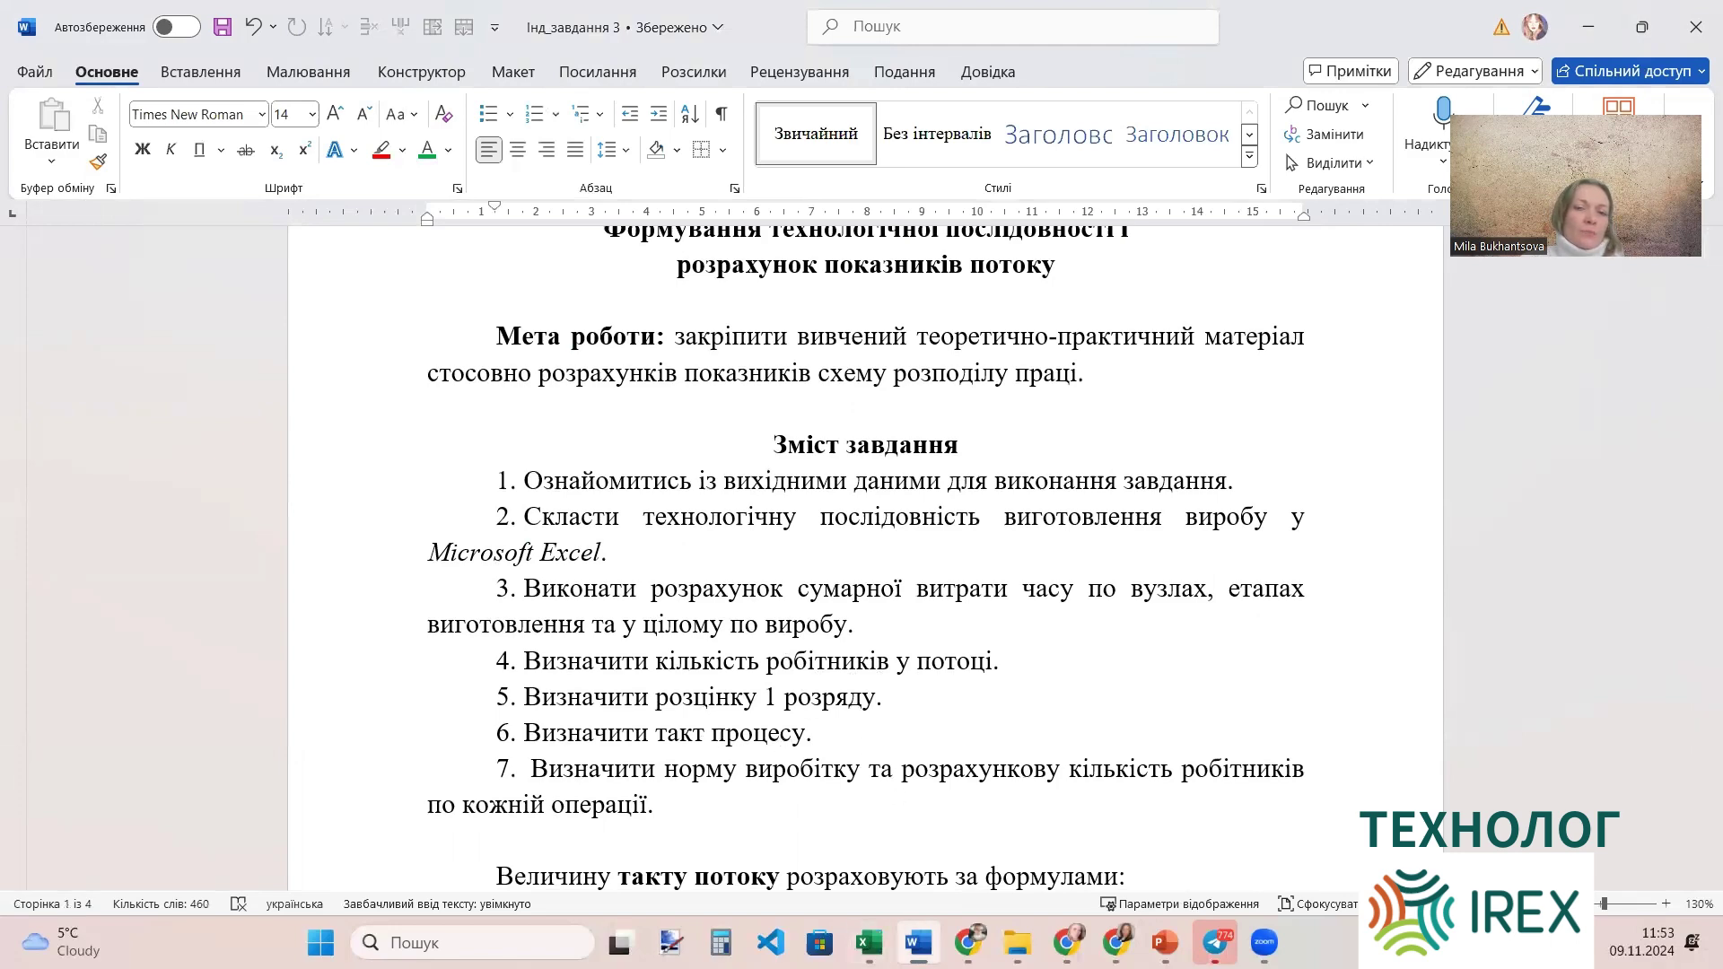
# Switch to the Тех_посл_шт_сп workbook in Excel and slightly widen column H beside the operations table.
pyautogui.moveTo(917, 942)
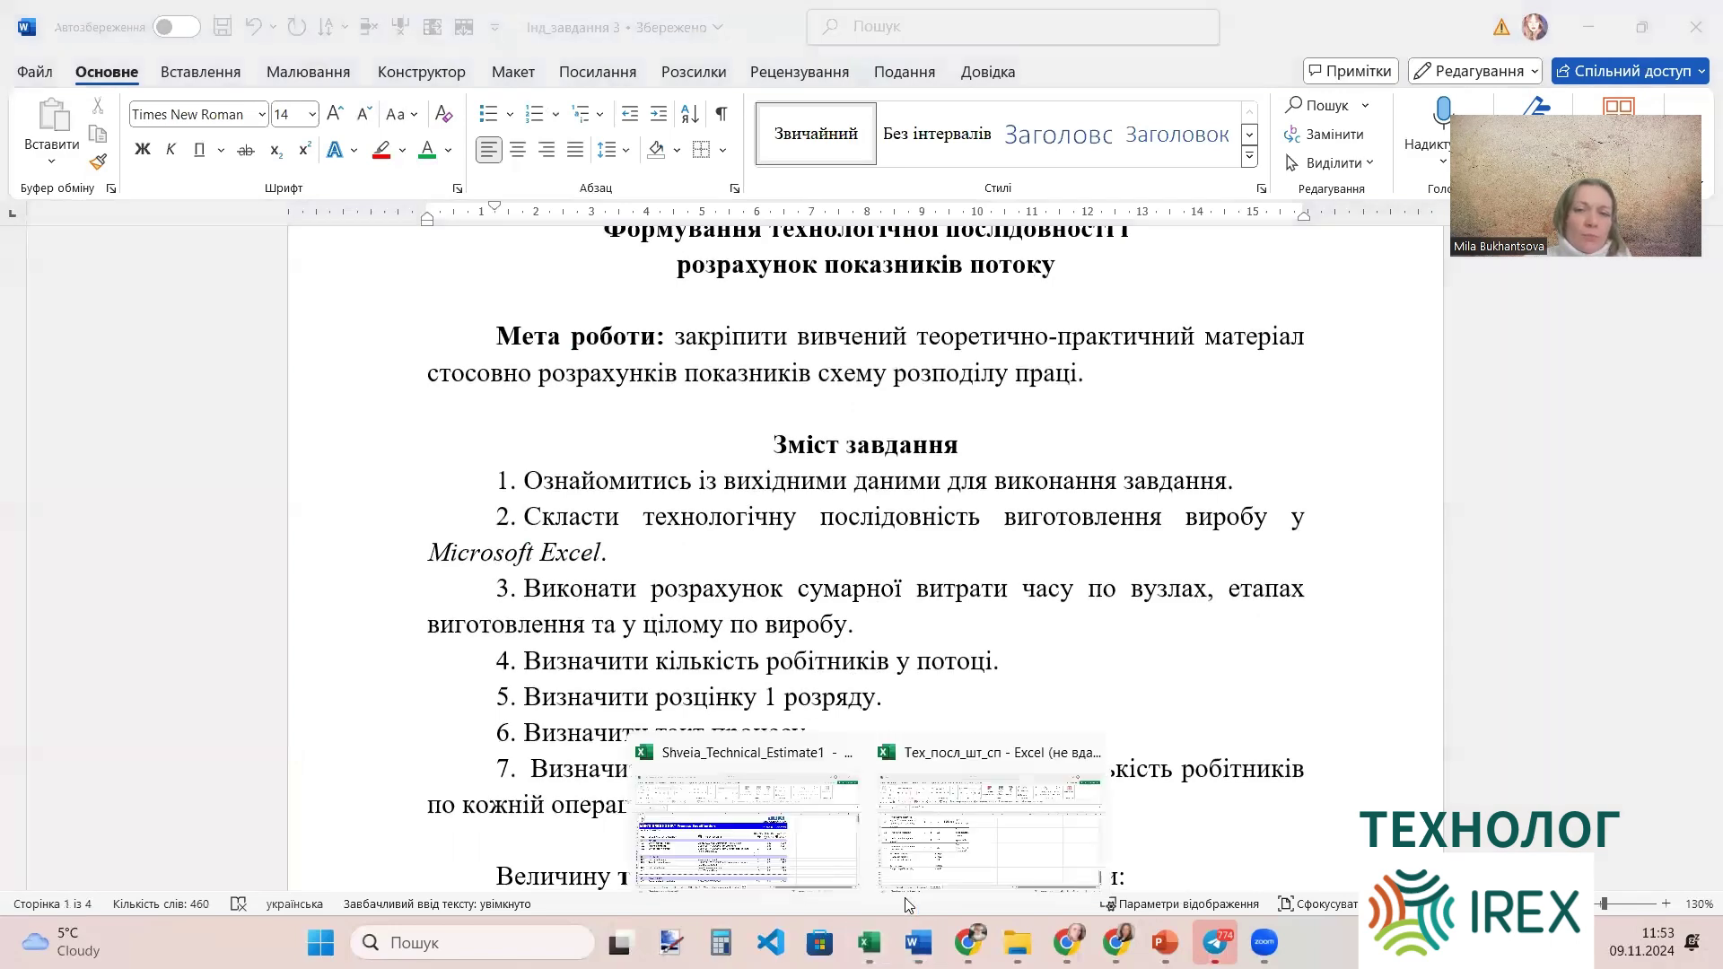
pyautogui.click(922, 863)
pyautogui.scroll(6, 802, 729)
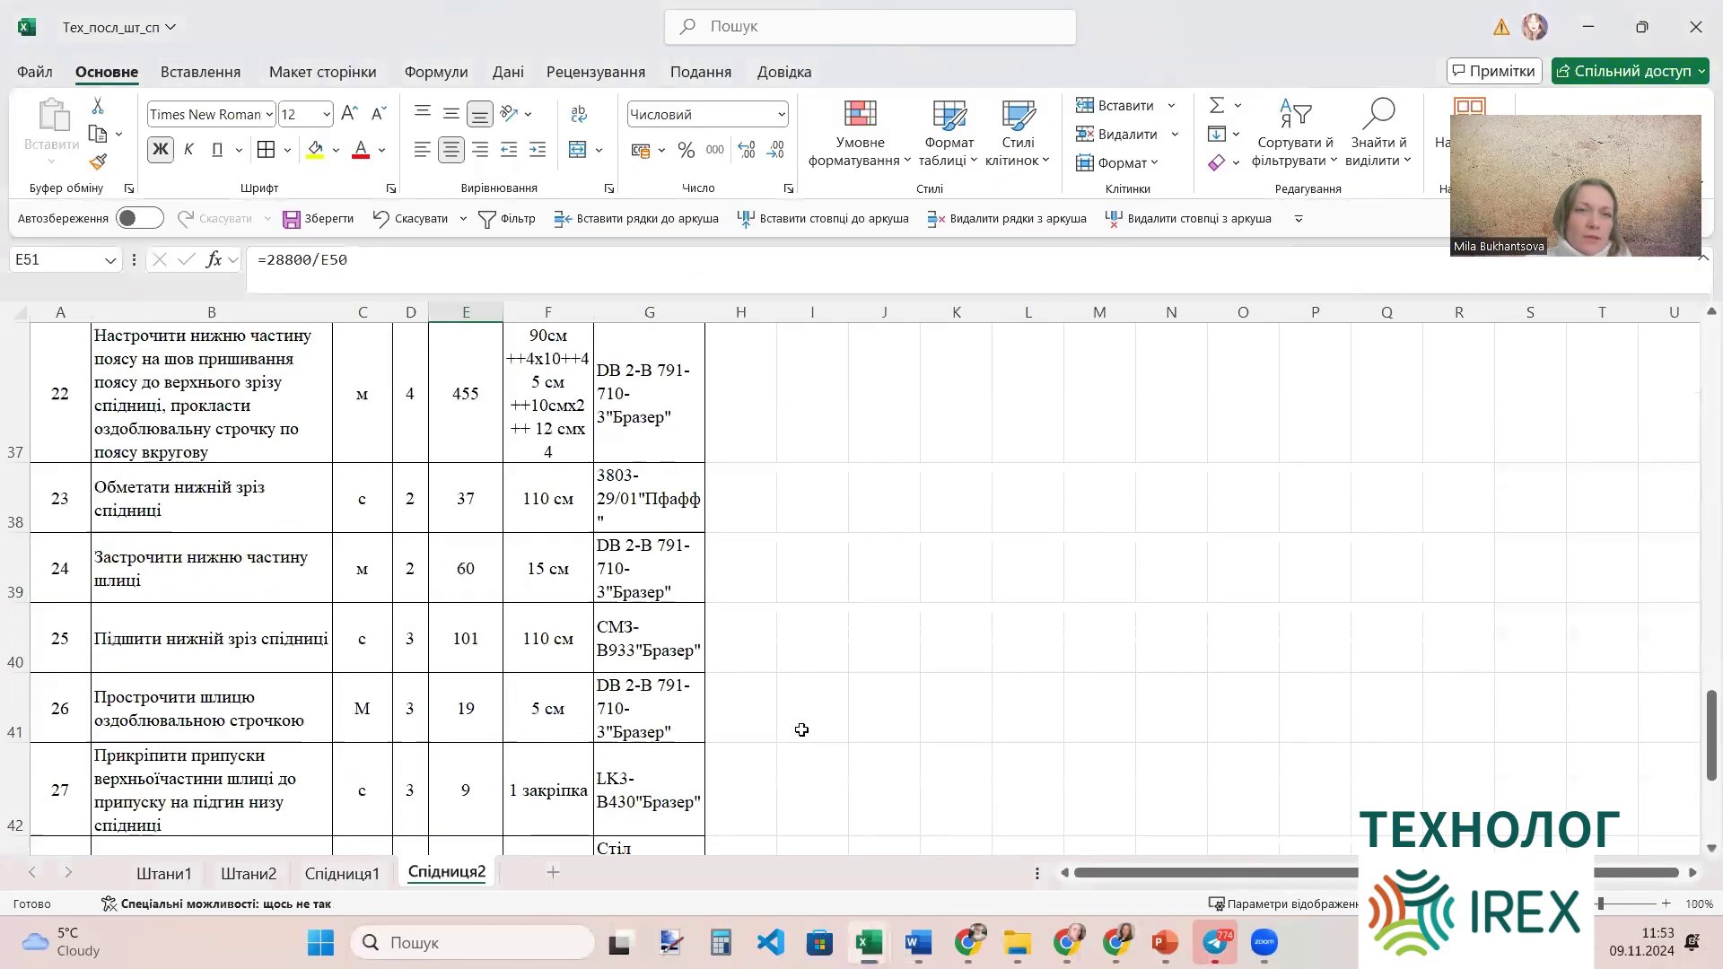
pyautogui.scroll(8, 802, 729)
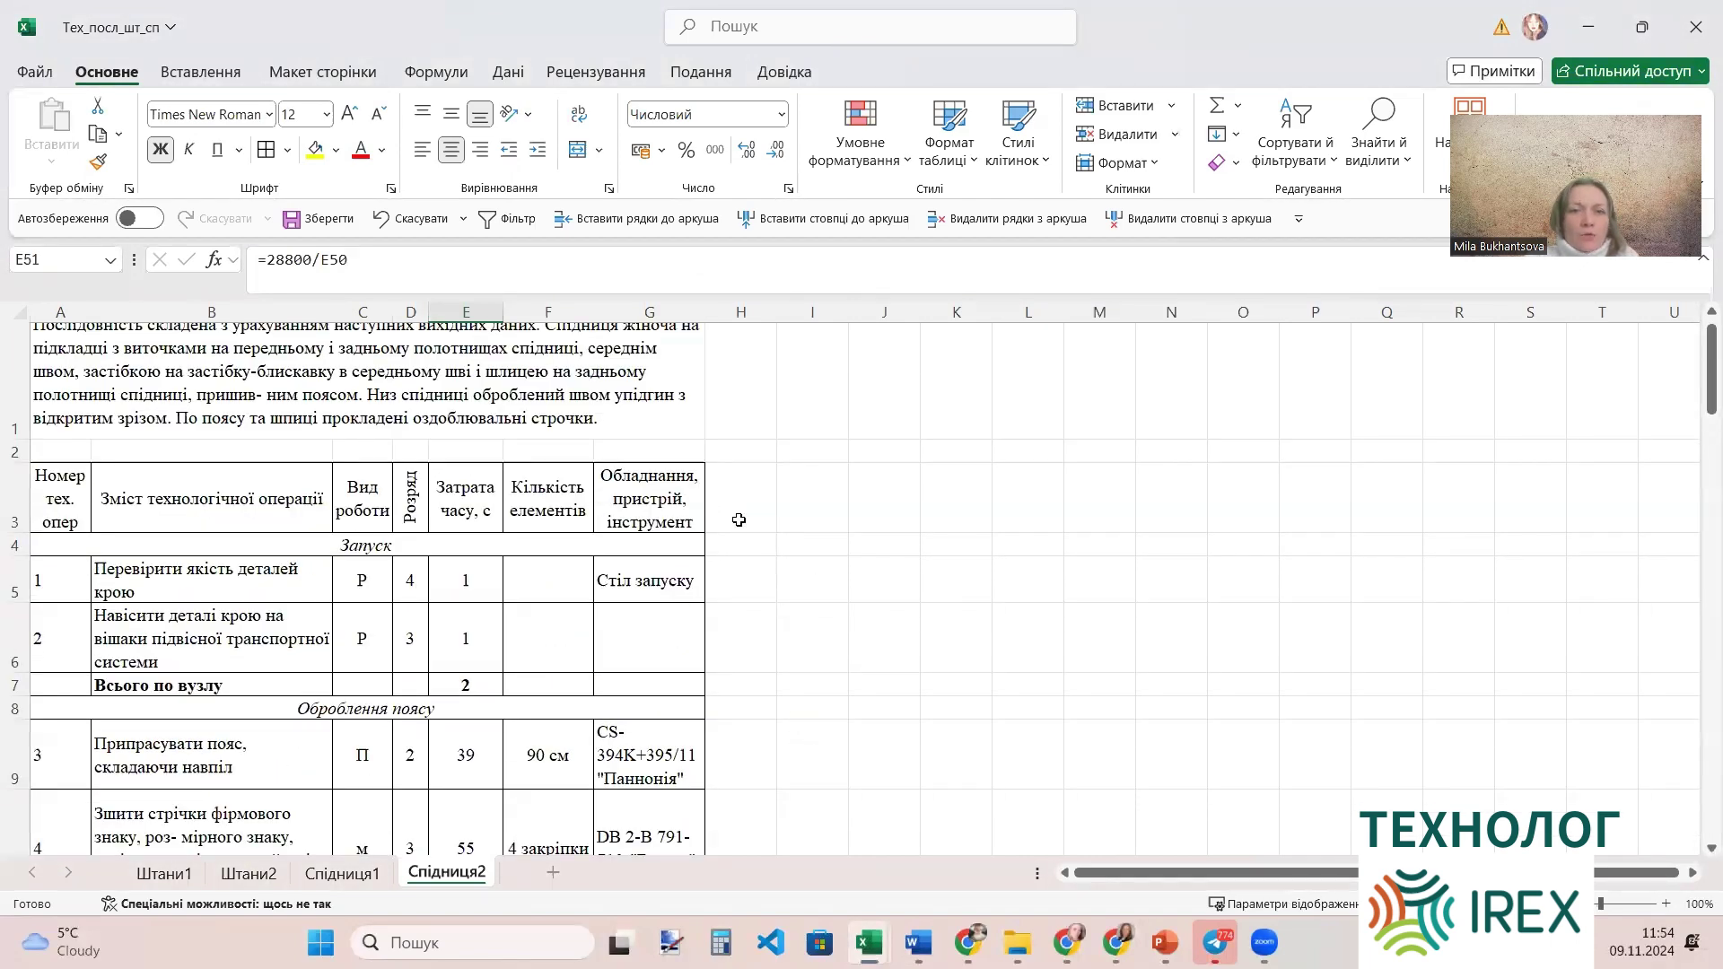
pyautogui.click(739, 517)
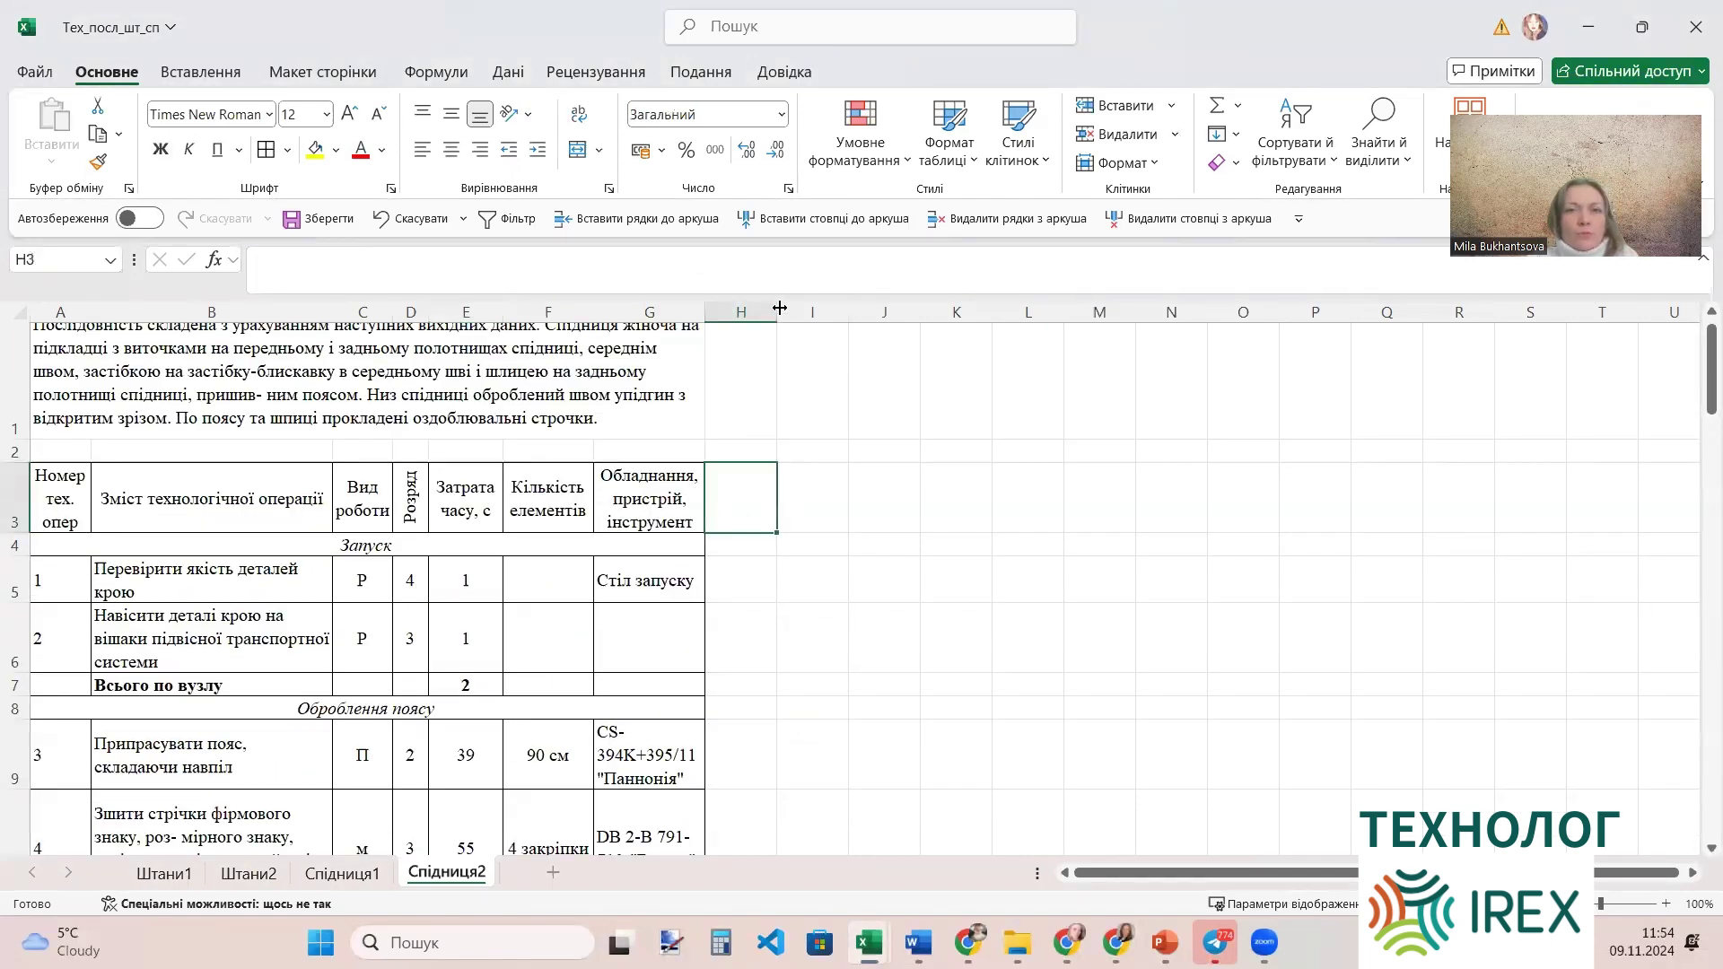
pyautogui.moveTo(777, 314); pyautogui.dragTo(804, 316)
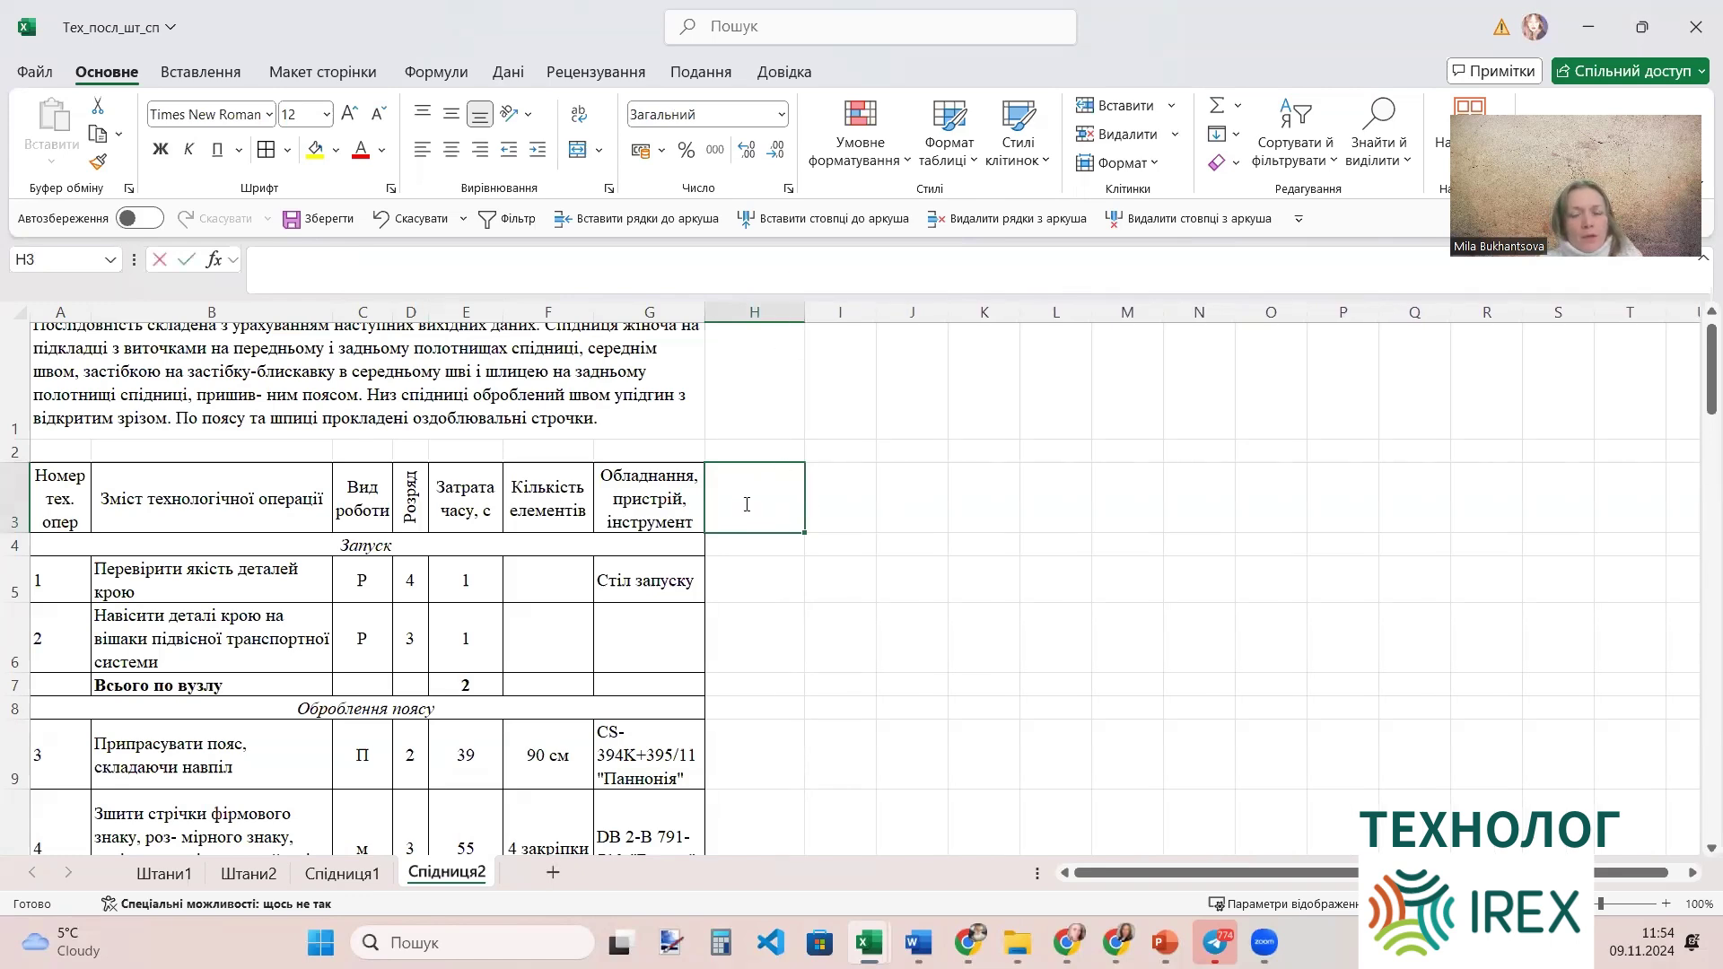
# Enter the column header "Розцінка по операції, грн" in H3.
pyautogui.doubleClick(747, 504)
pyautogui.write('Розці')
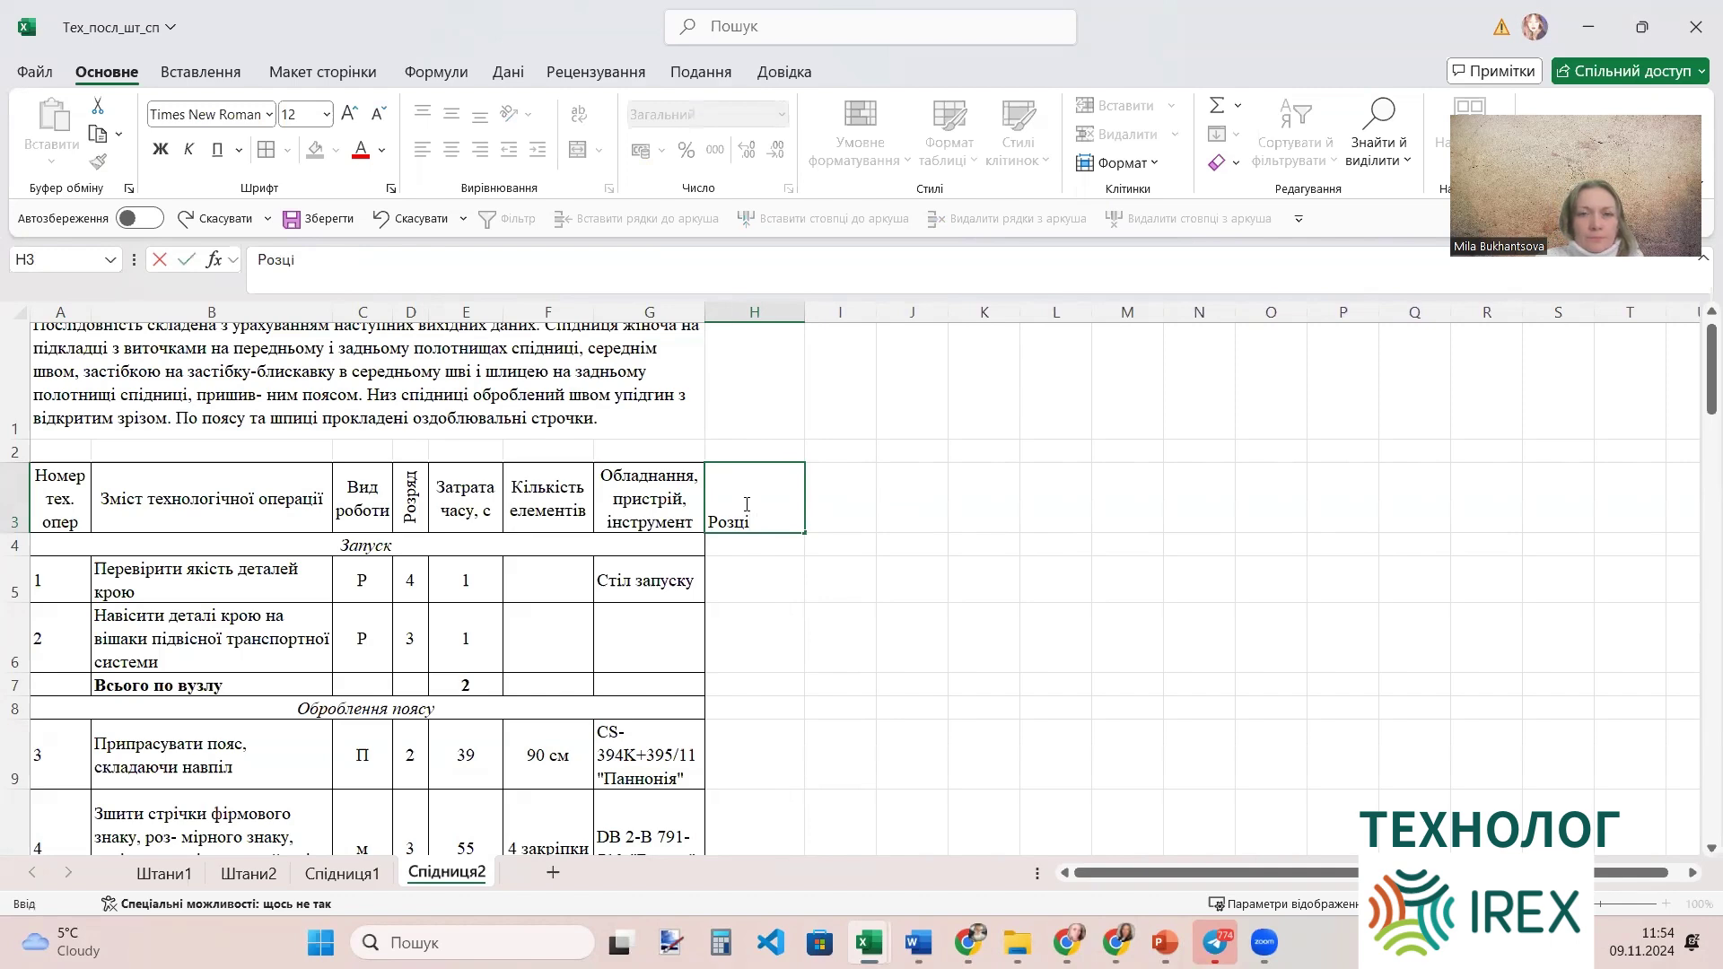
pyautogui.write('нка по операці')
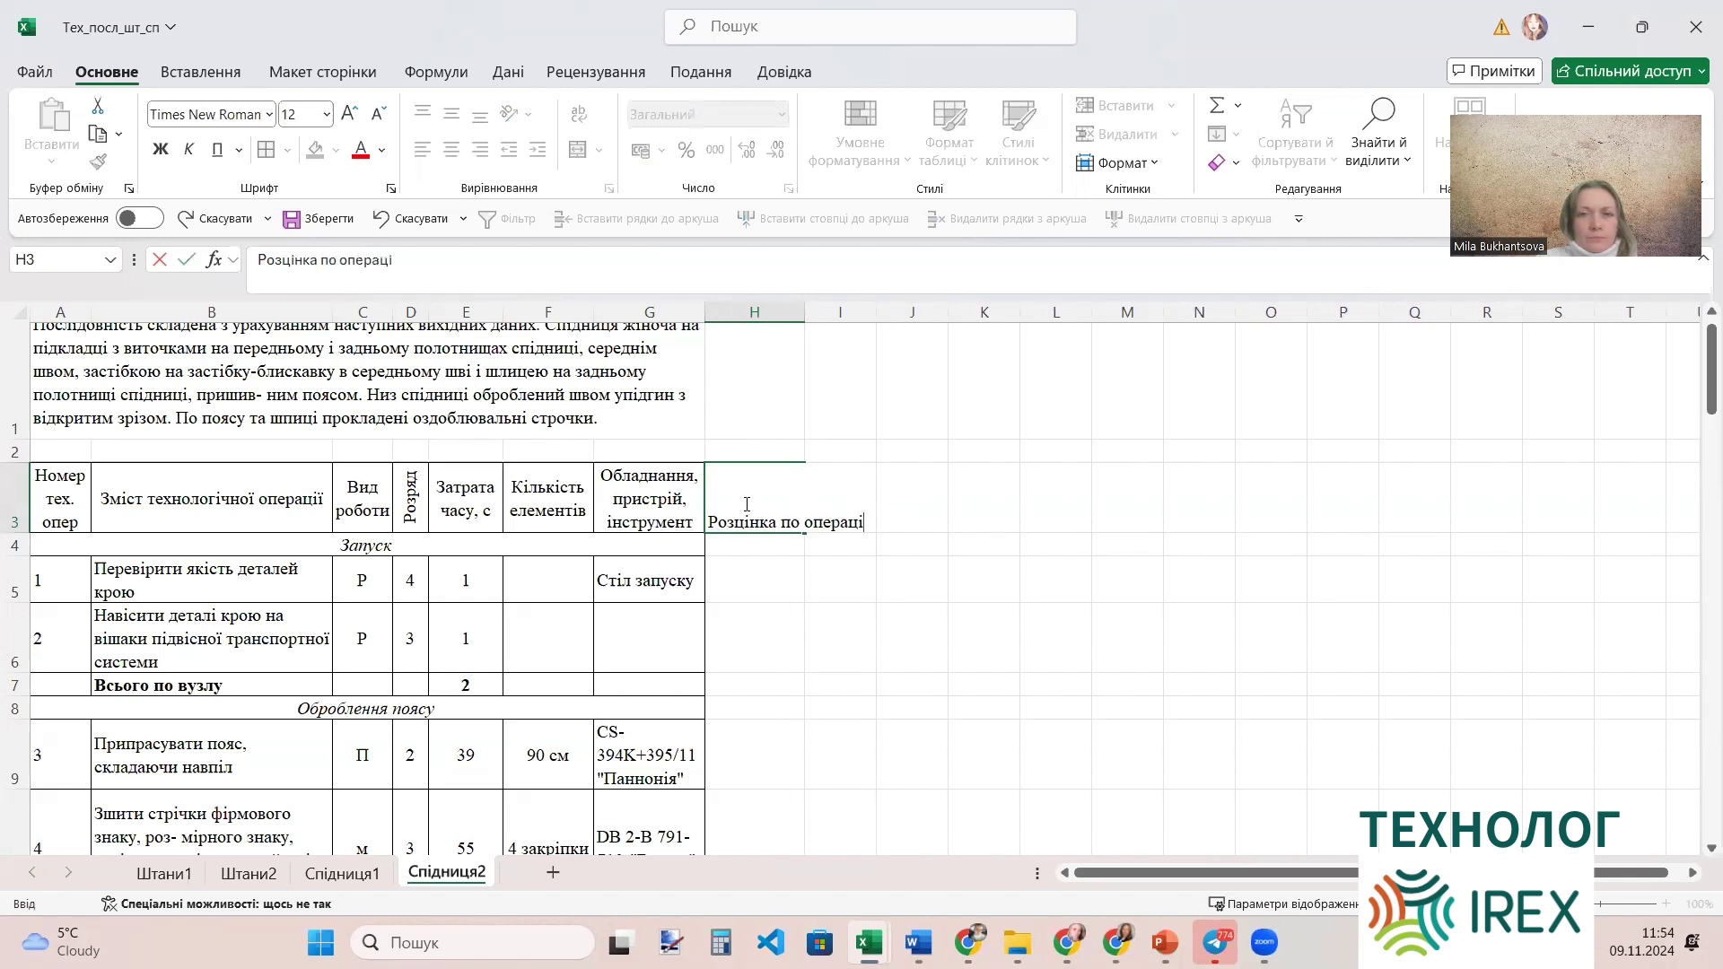
pyautogui.write('ї, грн')
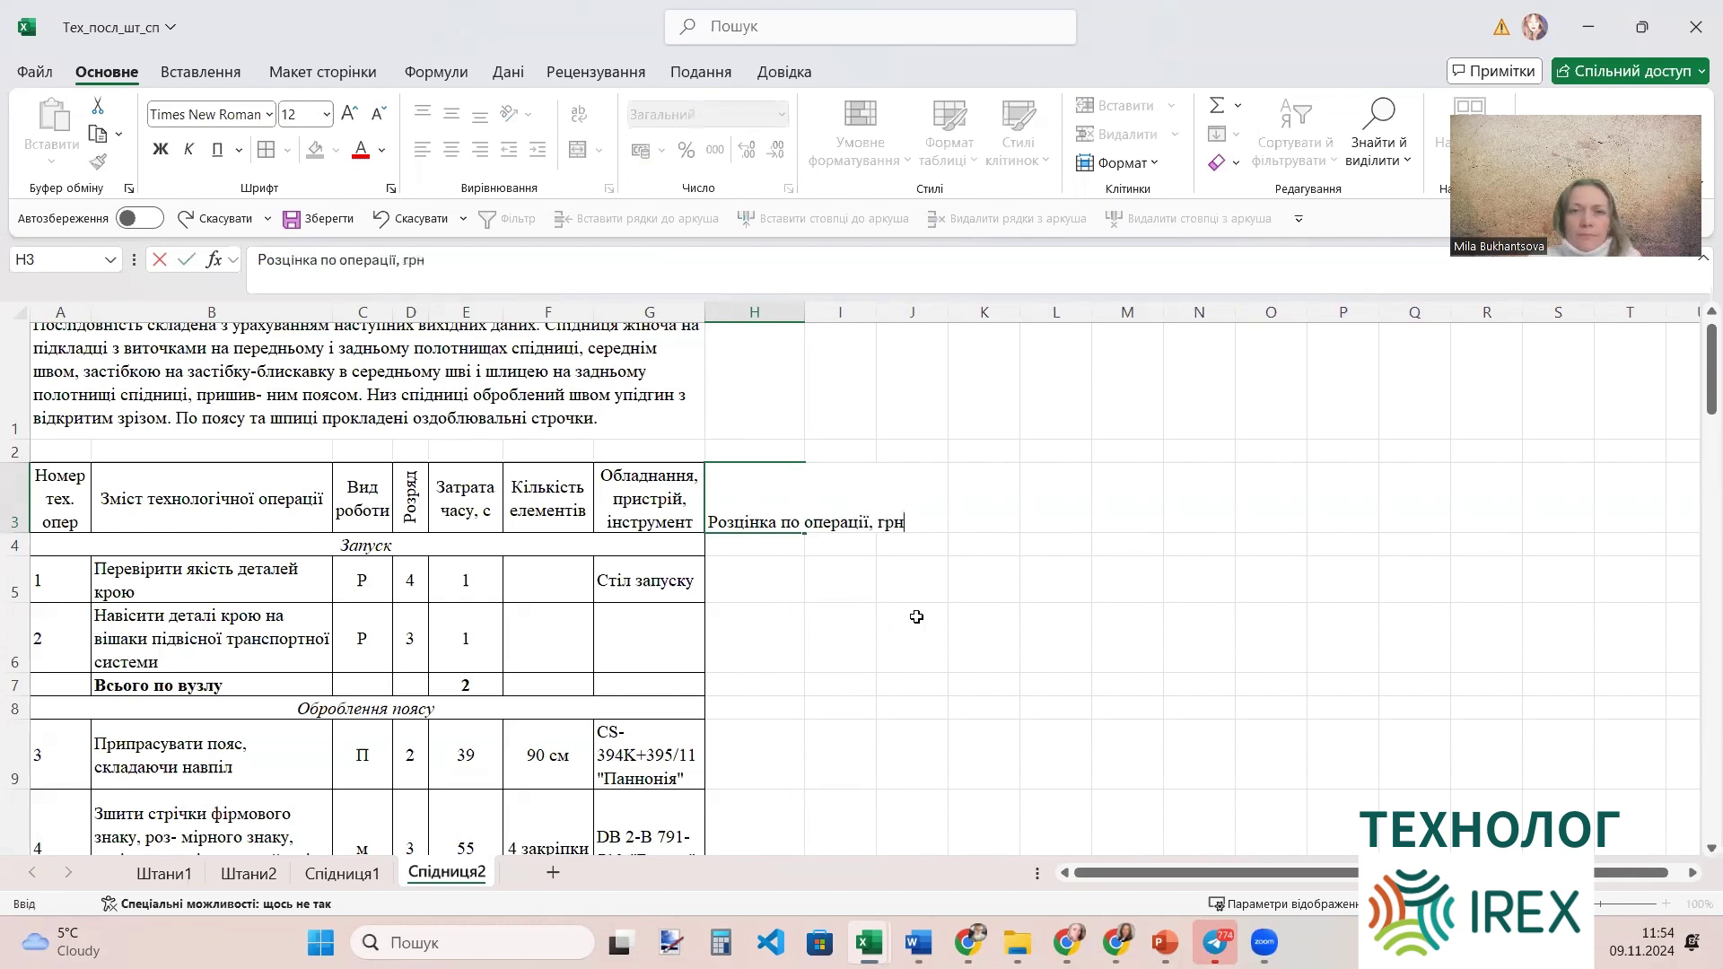
pyautogui.click(916, 616)
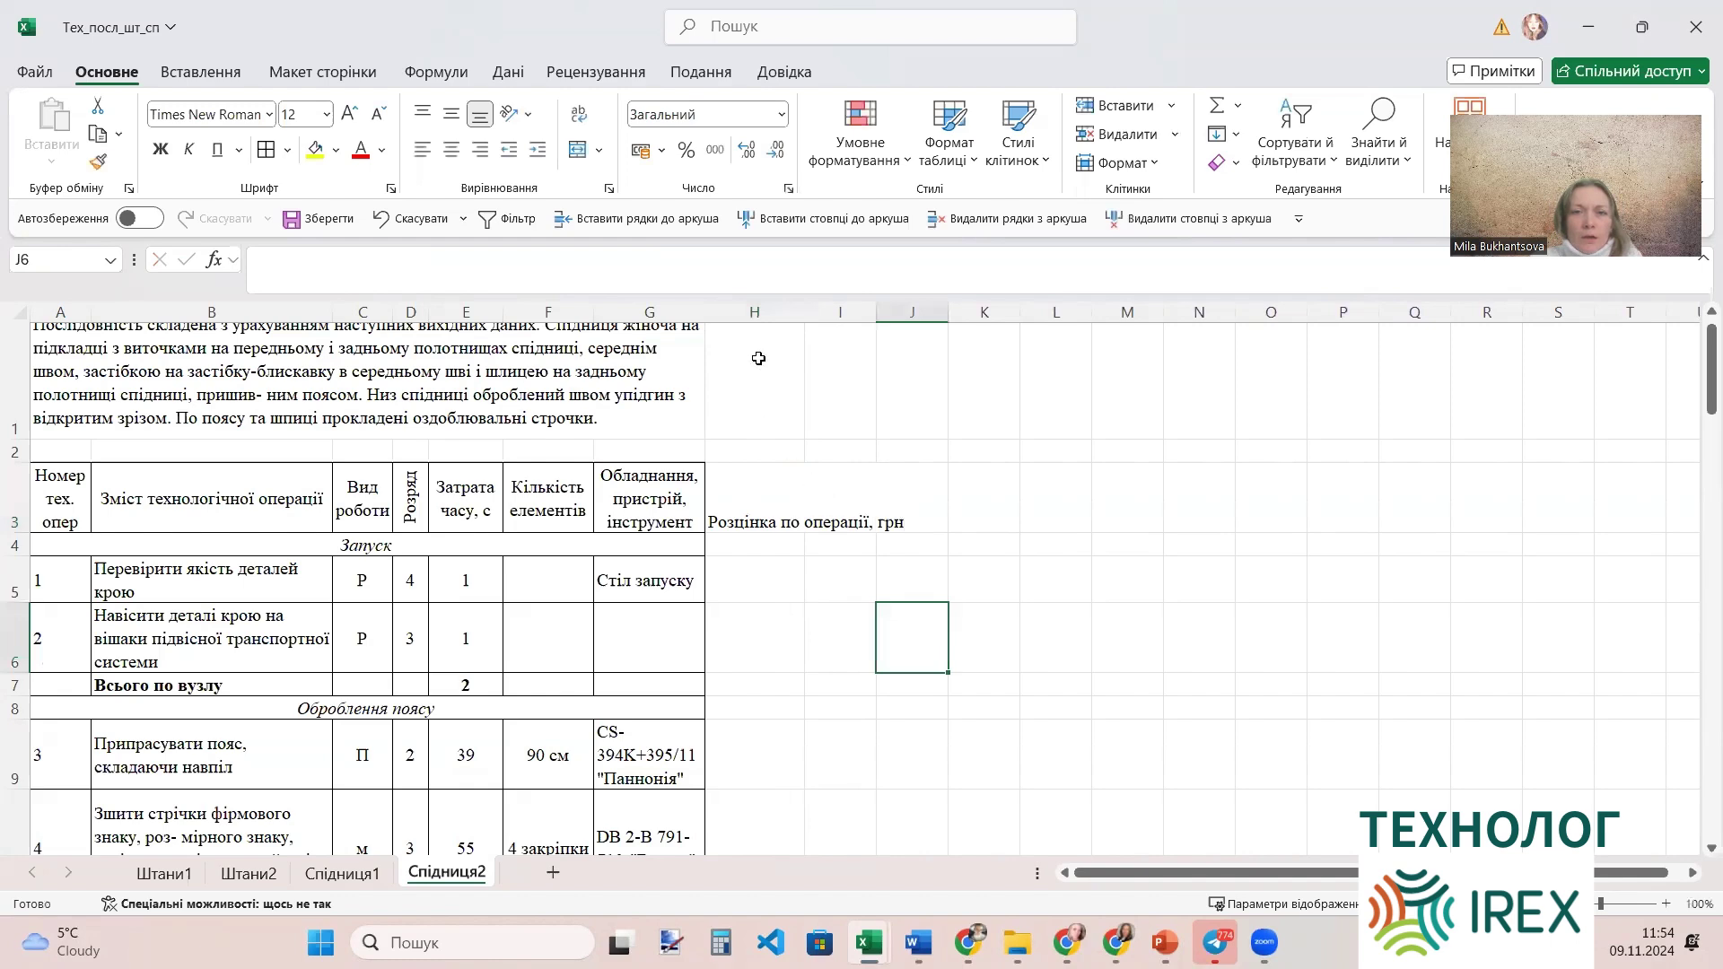
# Widen column H a little further for the new rate header.
pyautogui.moveTo(804, 317); pyautogui.dragTo(814, 317)
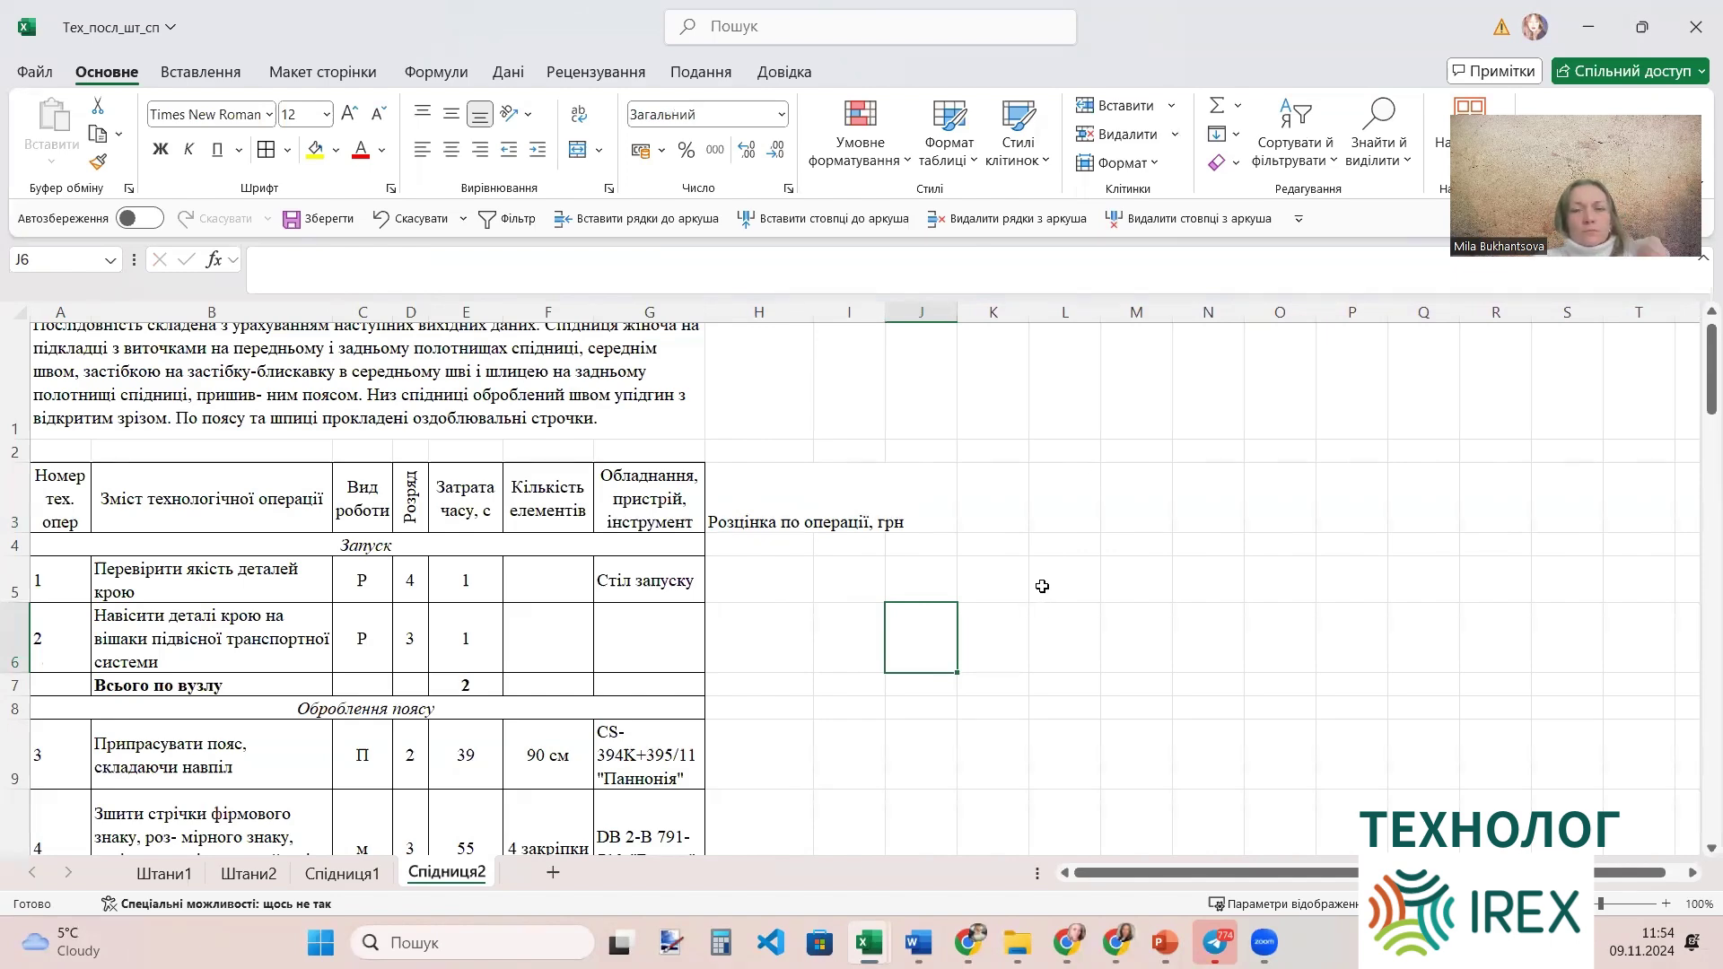
pyautogui.click(768, 522)
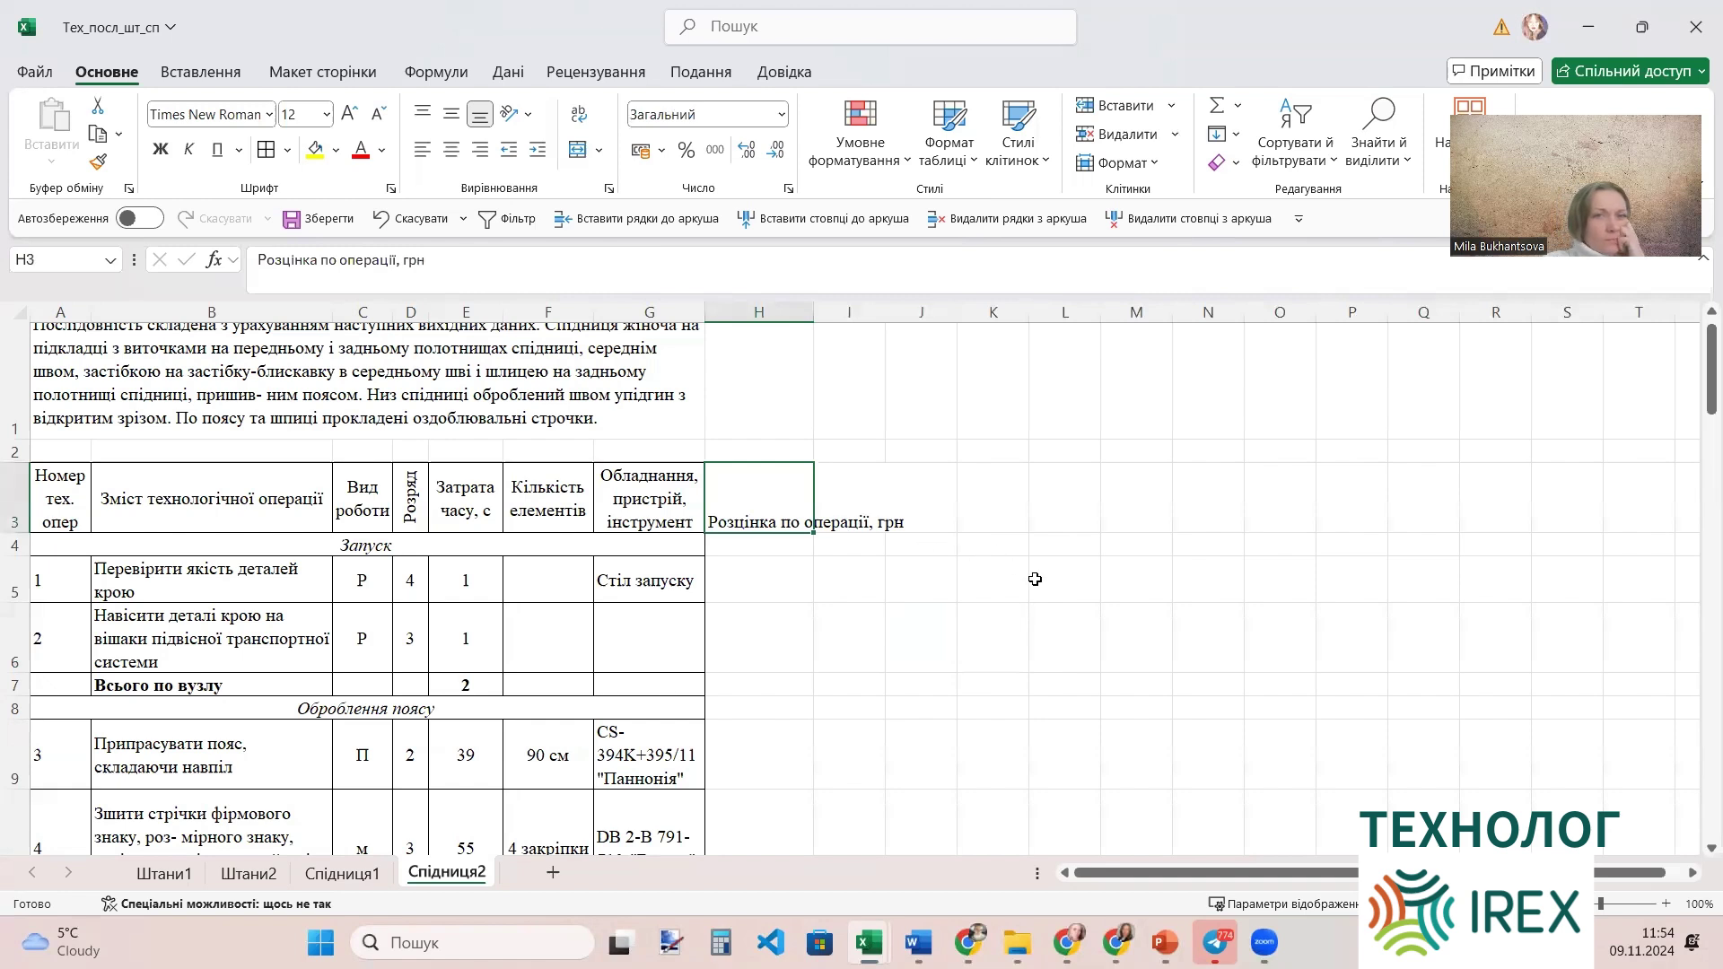
pyautogui.click(996, 582)
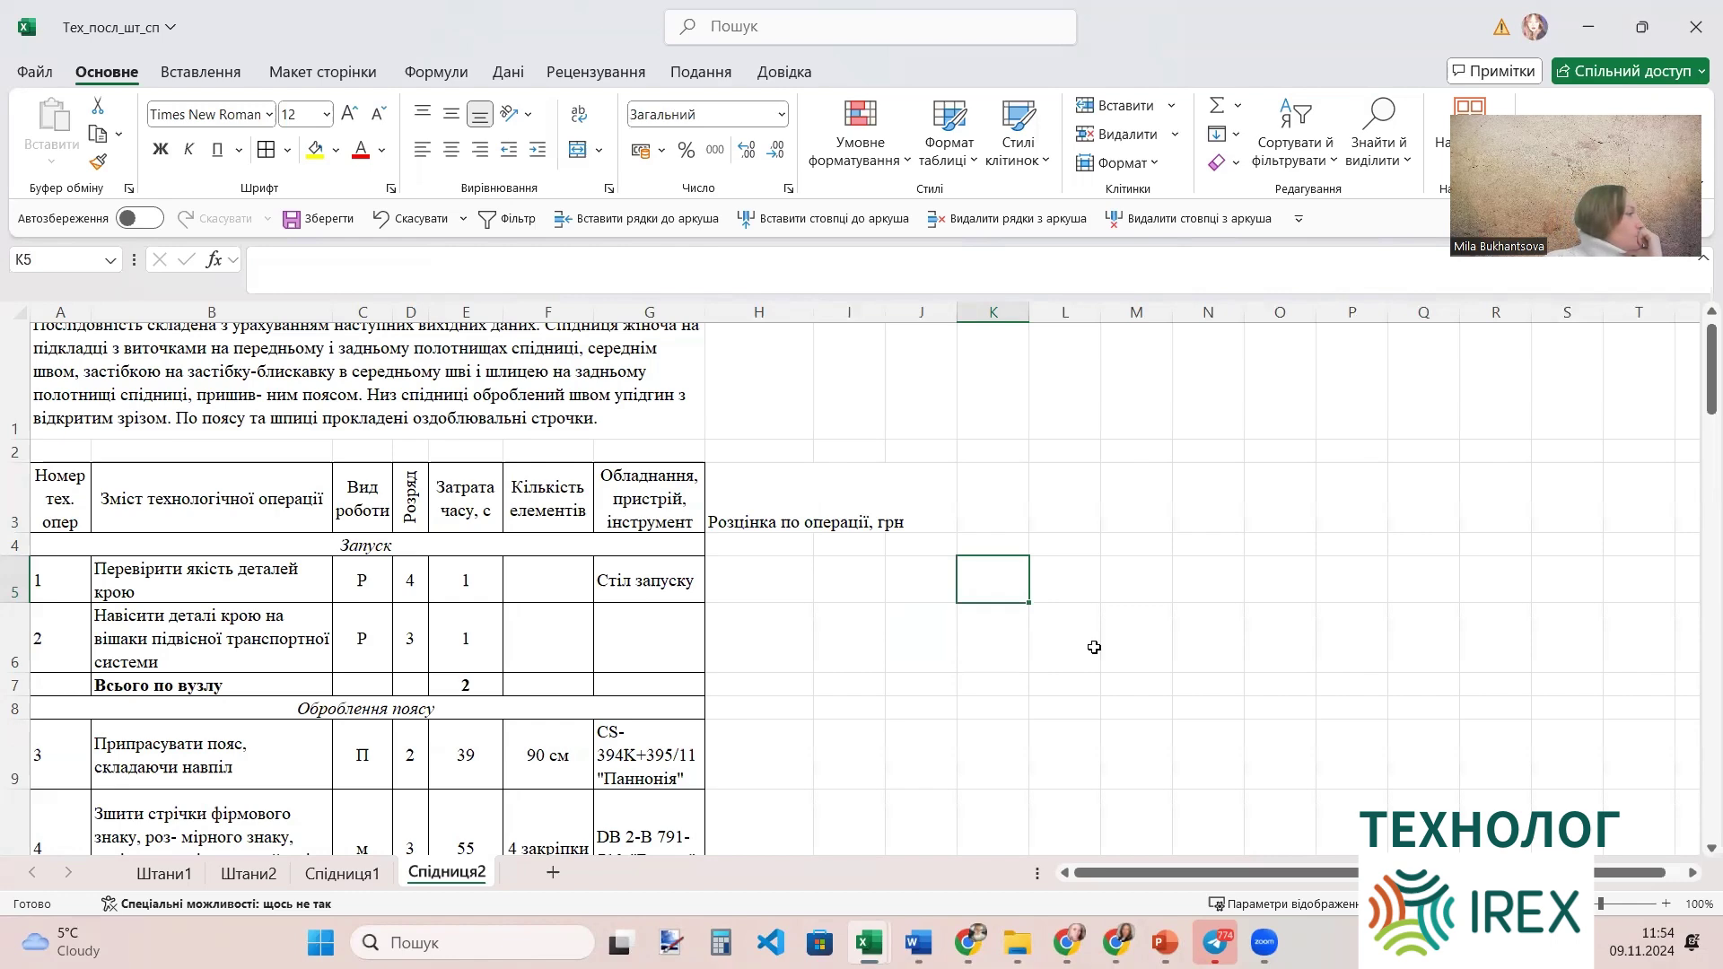
pyautogui.click(838, 527)
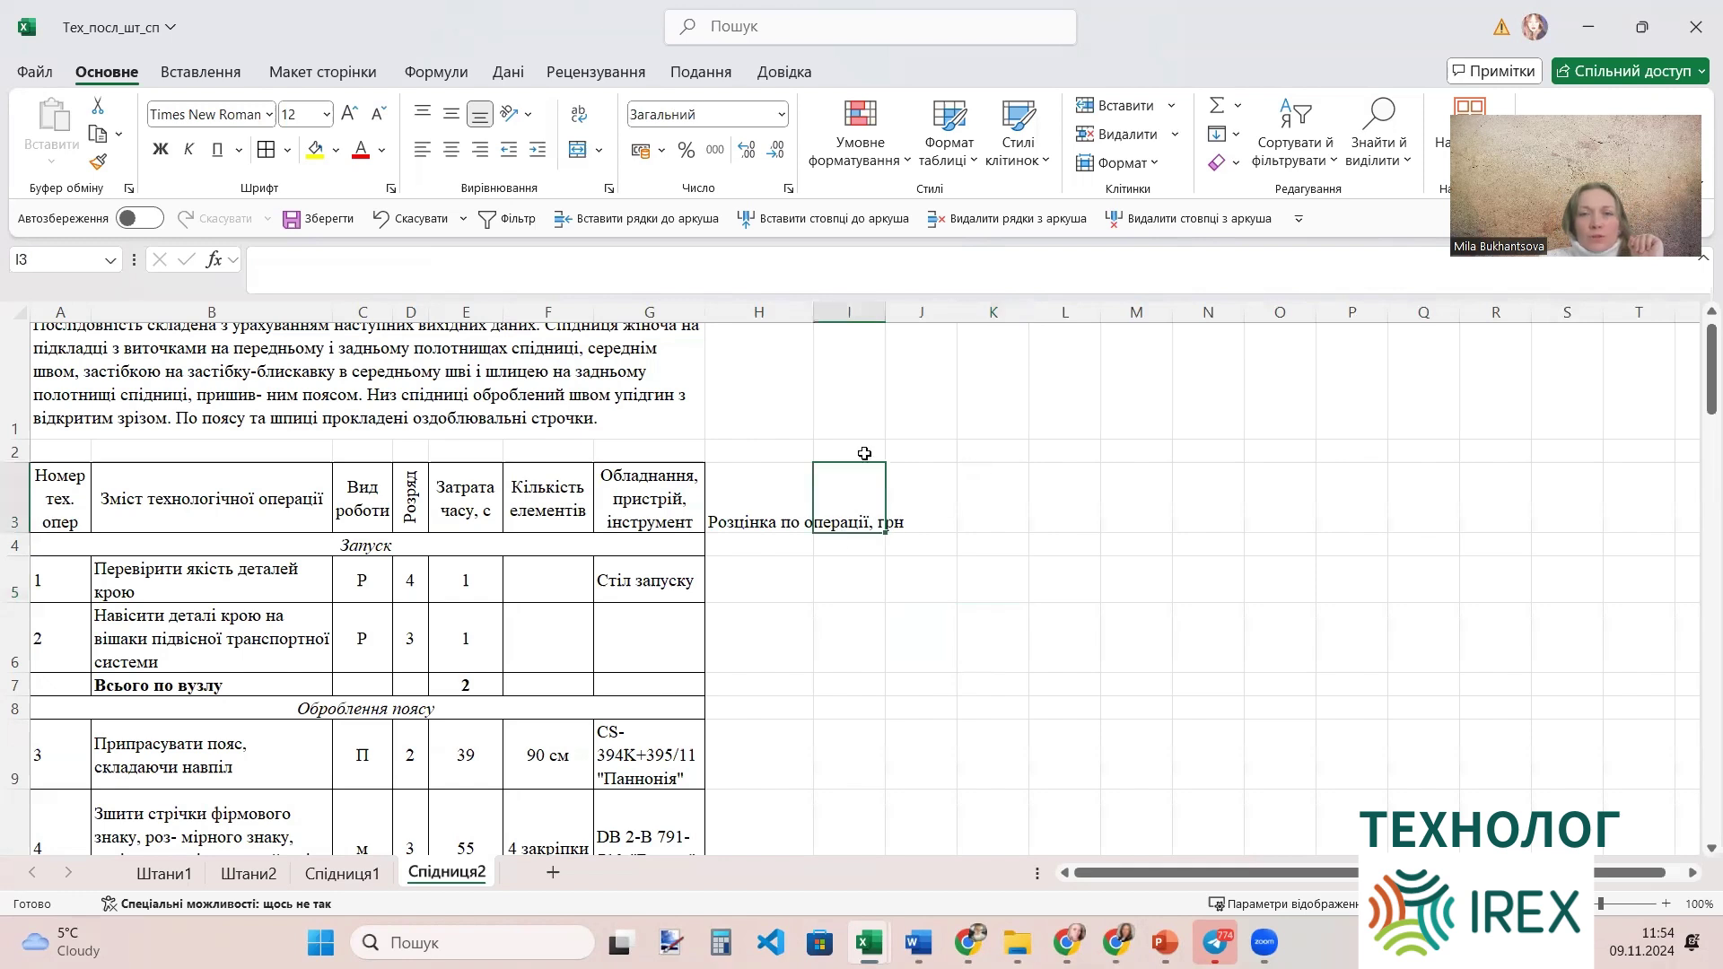
pyautogui.click(764, 478)
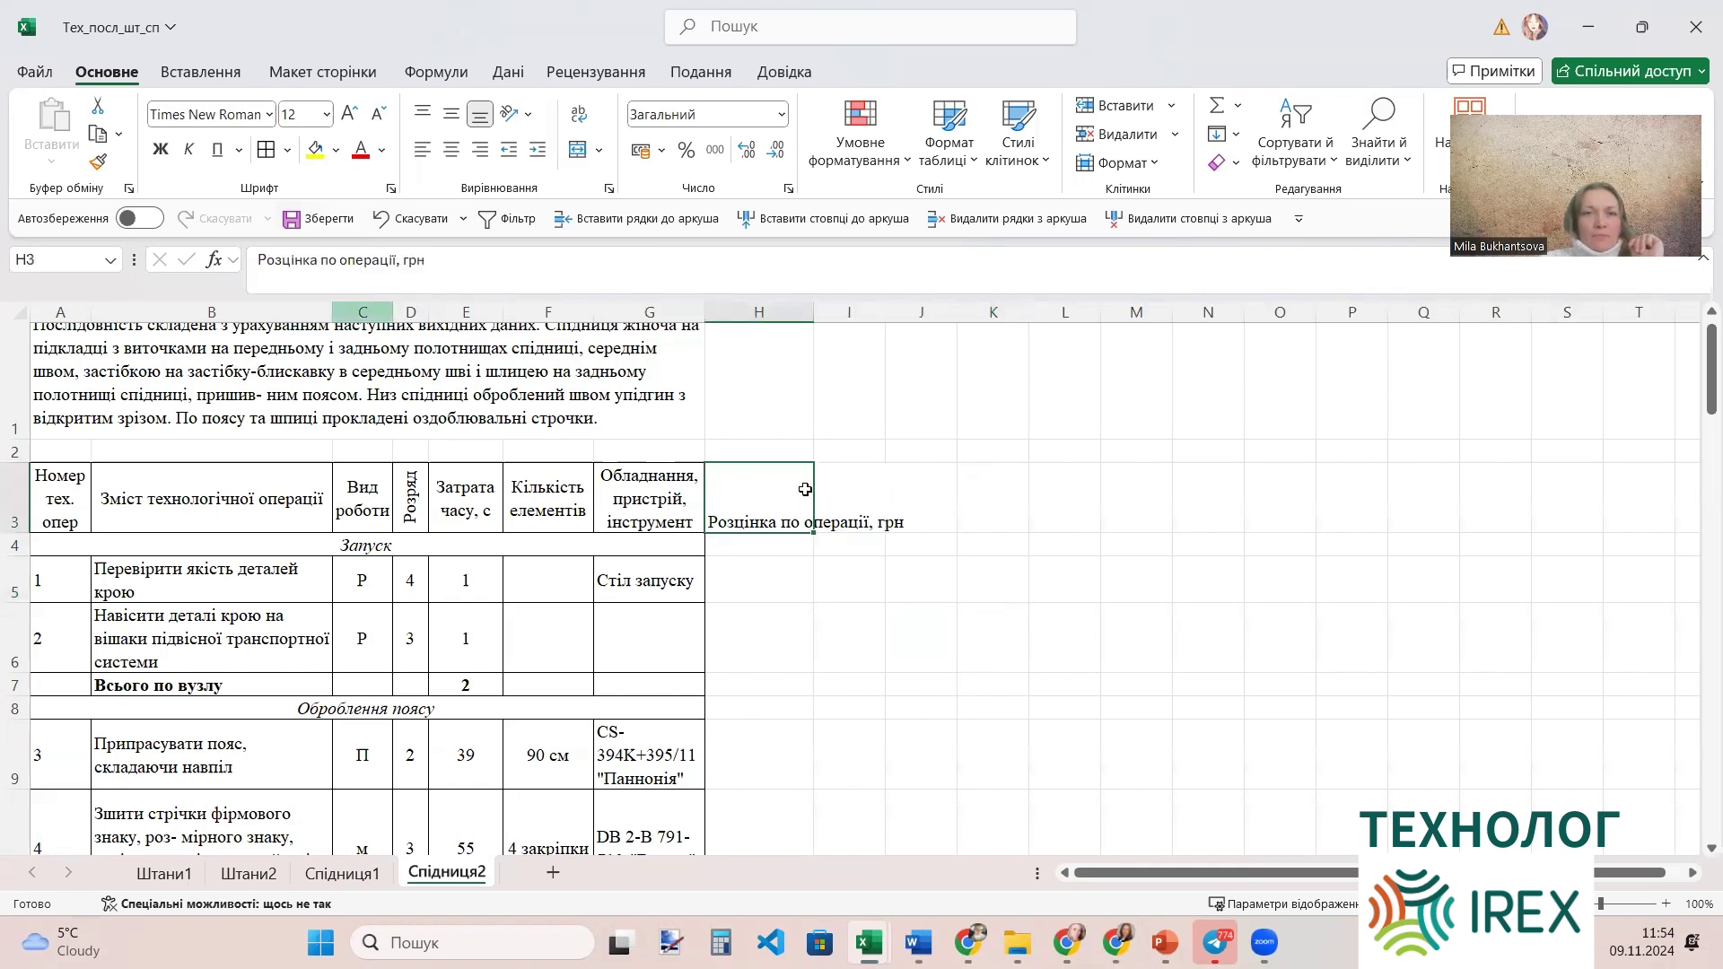
pyautogui.click(875, 624)
# Turn on word wrapping (перенос по словах) for the header in H3 through the cell format settings.
pyautogui.click(752, 512)
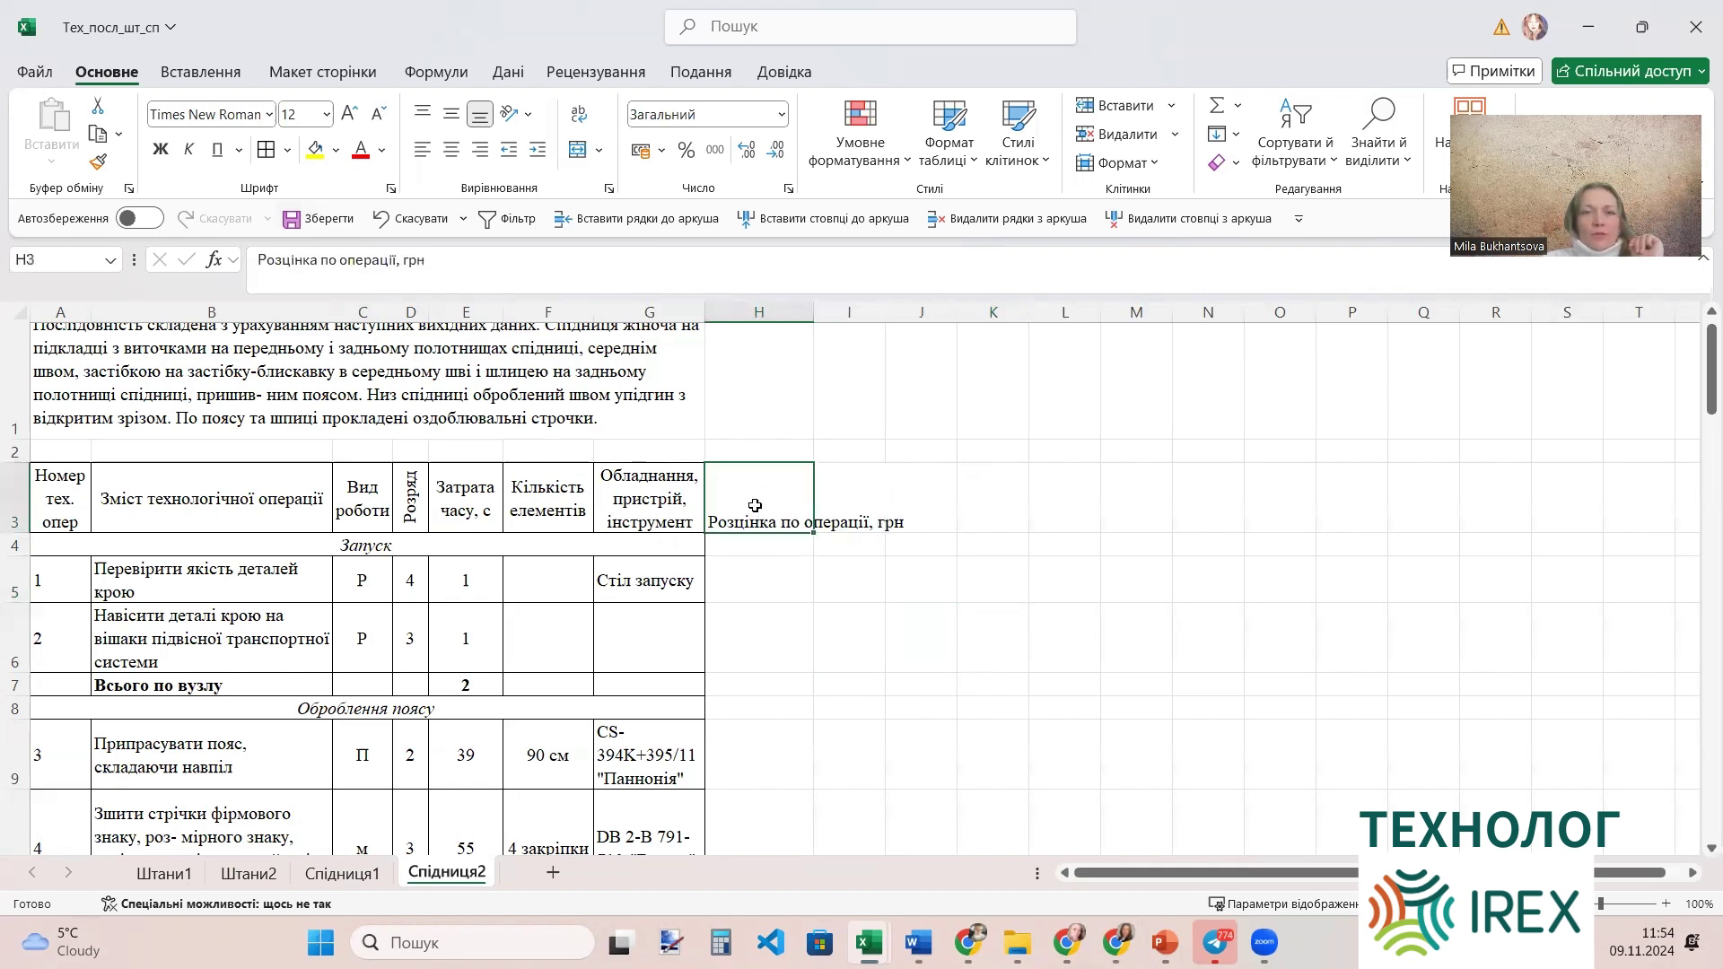
pyautogui.click(1153, 164)
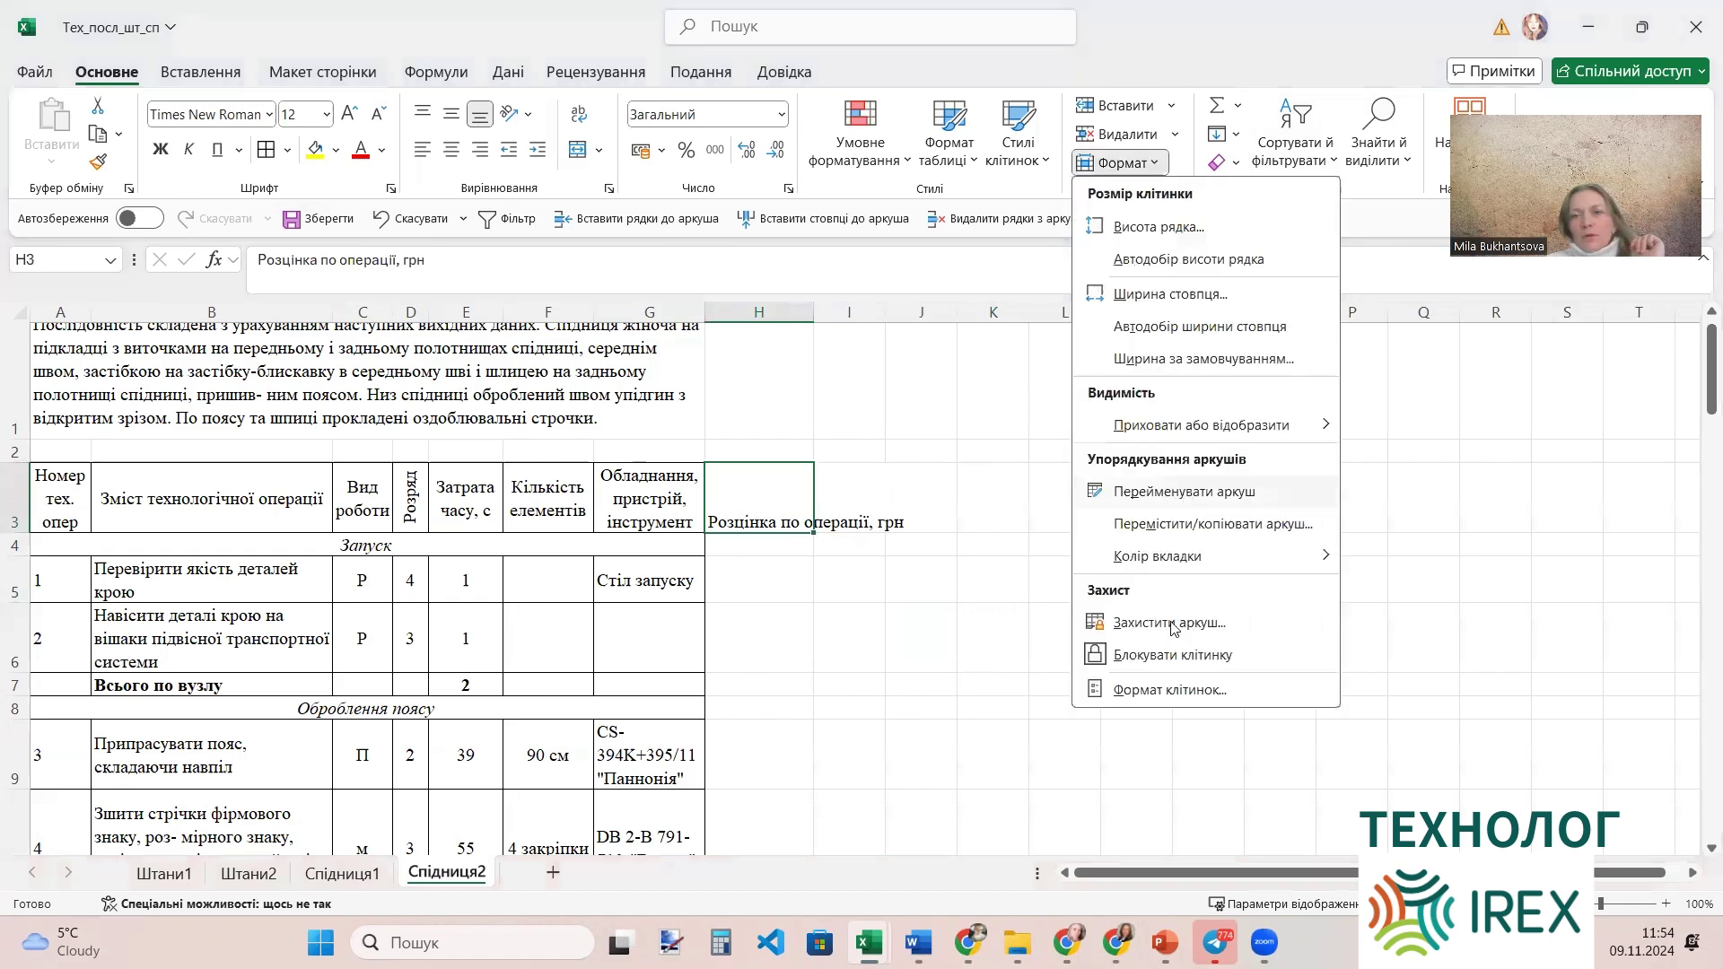
pyautogui.click(1180, 692)
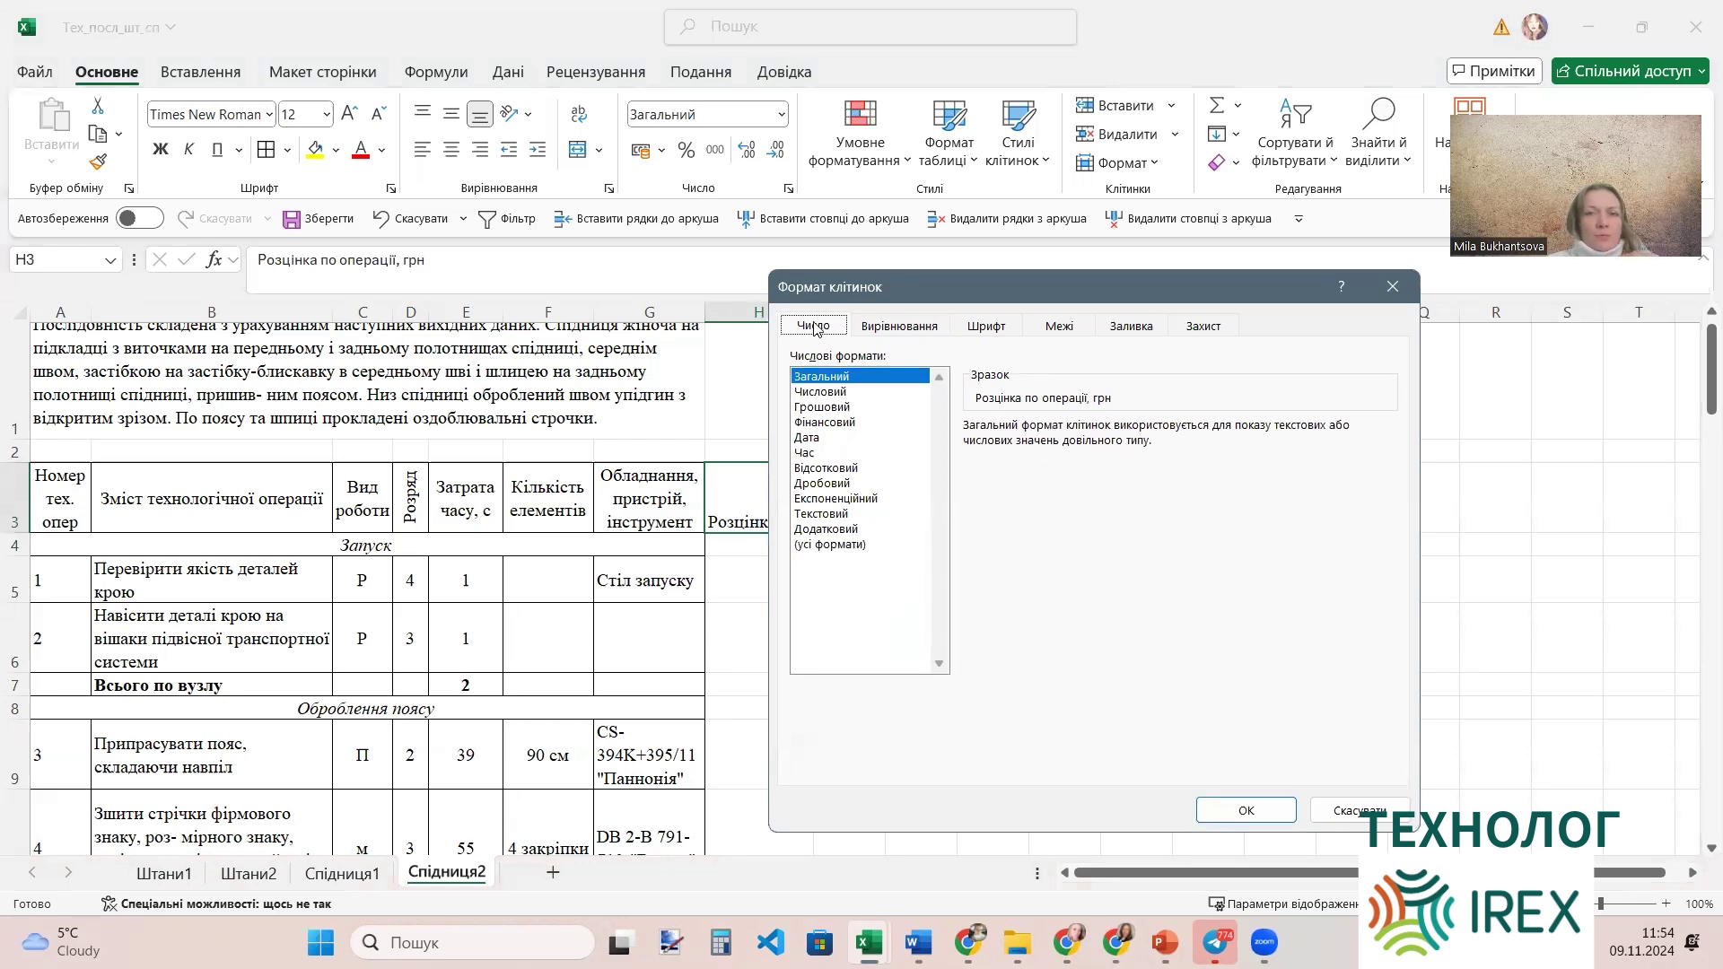
pyautogui.click(901, 328)
pyautogui.click(987, 329)
pyautogui.click(904, 330)
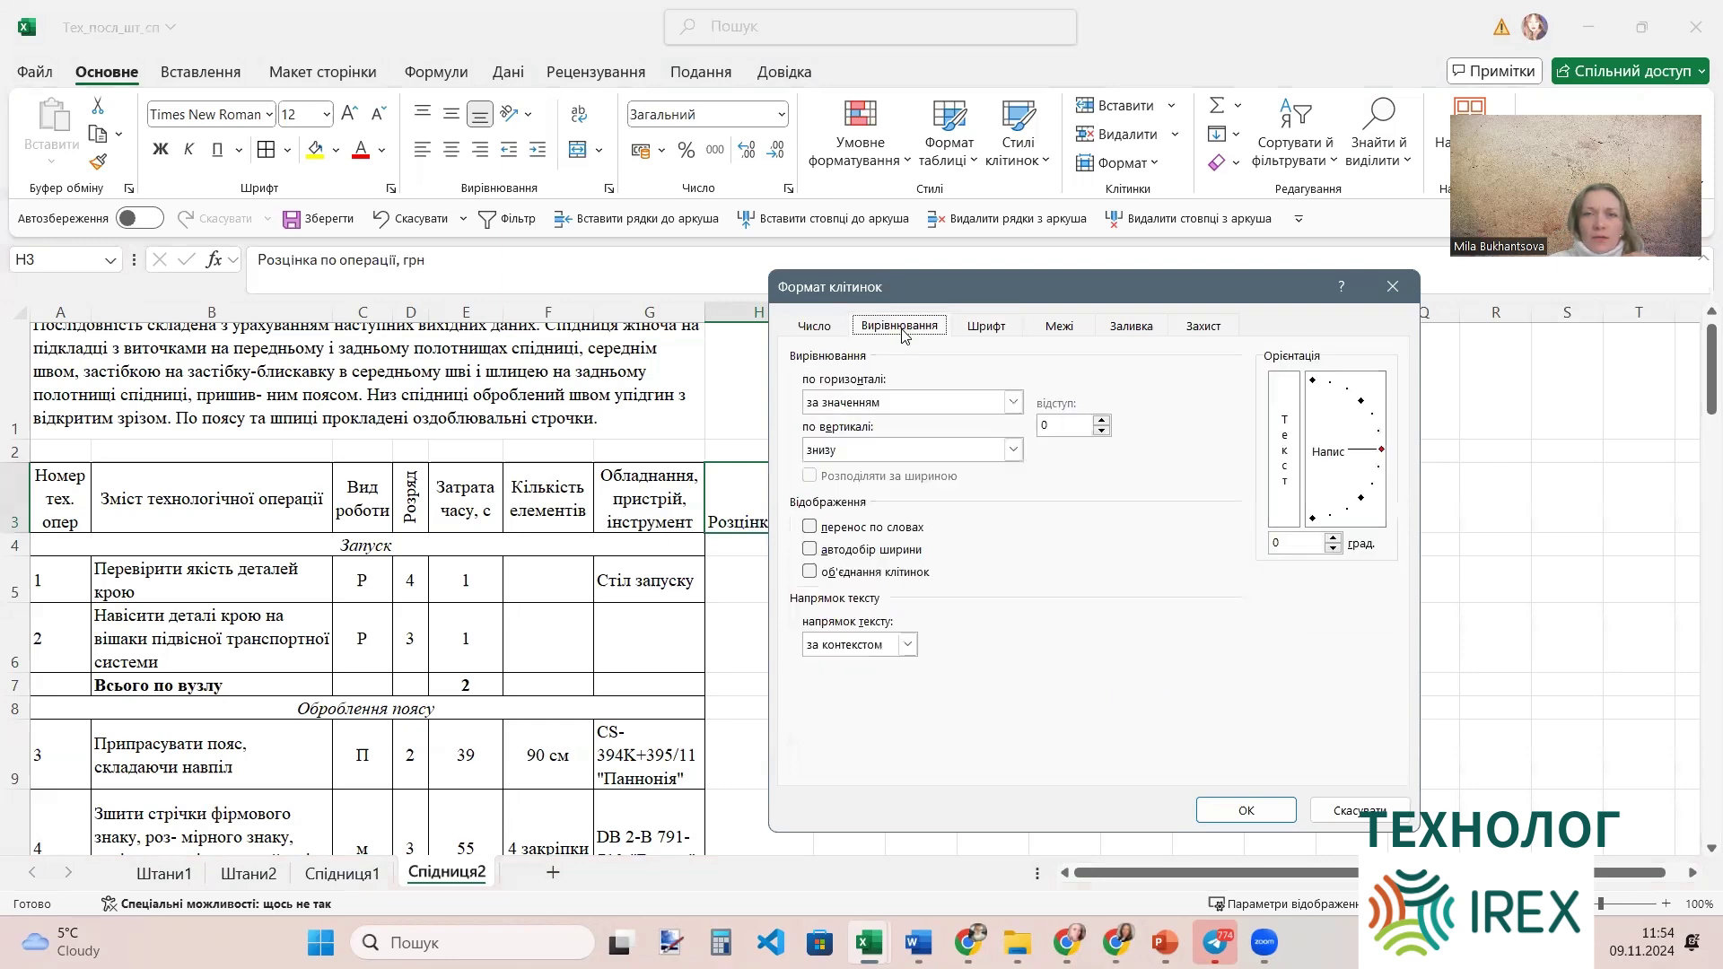
pyautogui.click(809, 529)
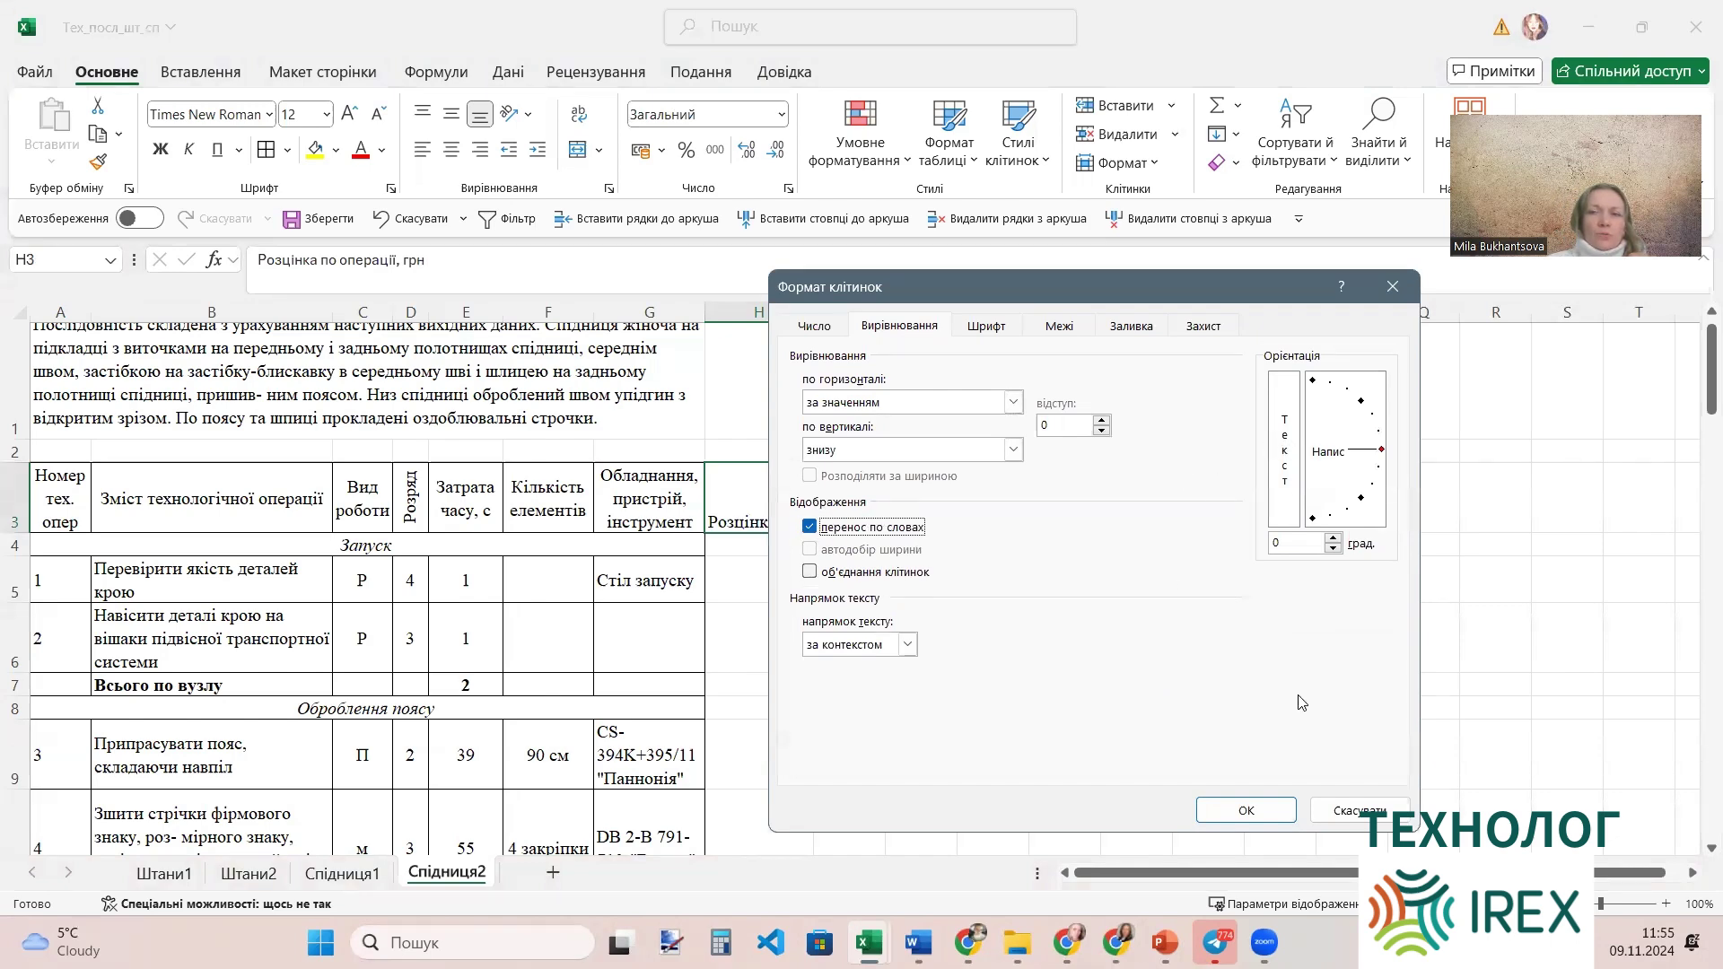
pyautogui.click(1263, 823)
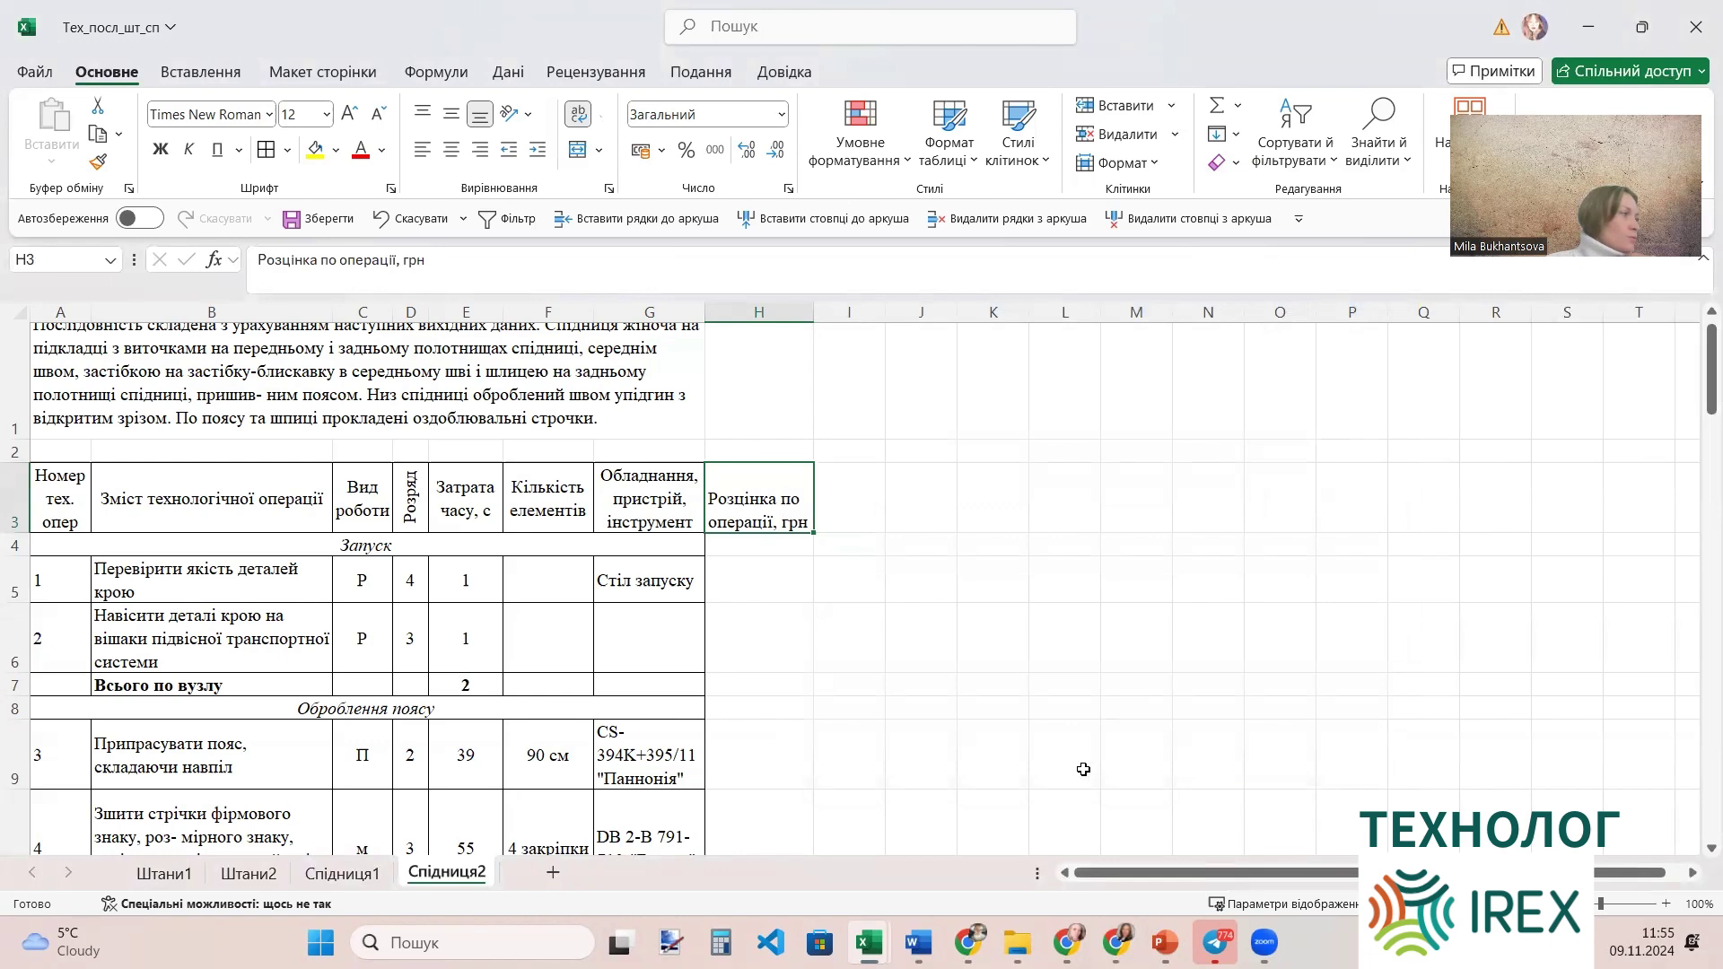
pyautogui.click(1129, 606)
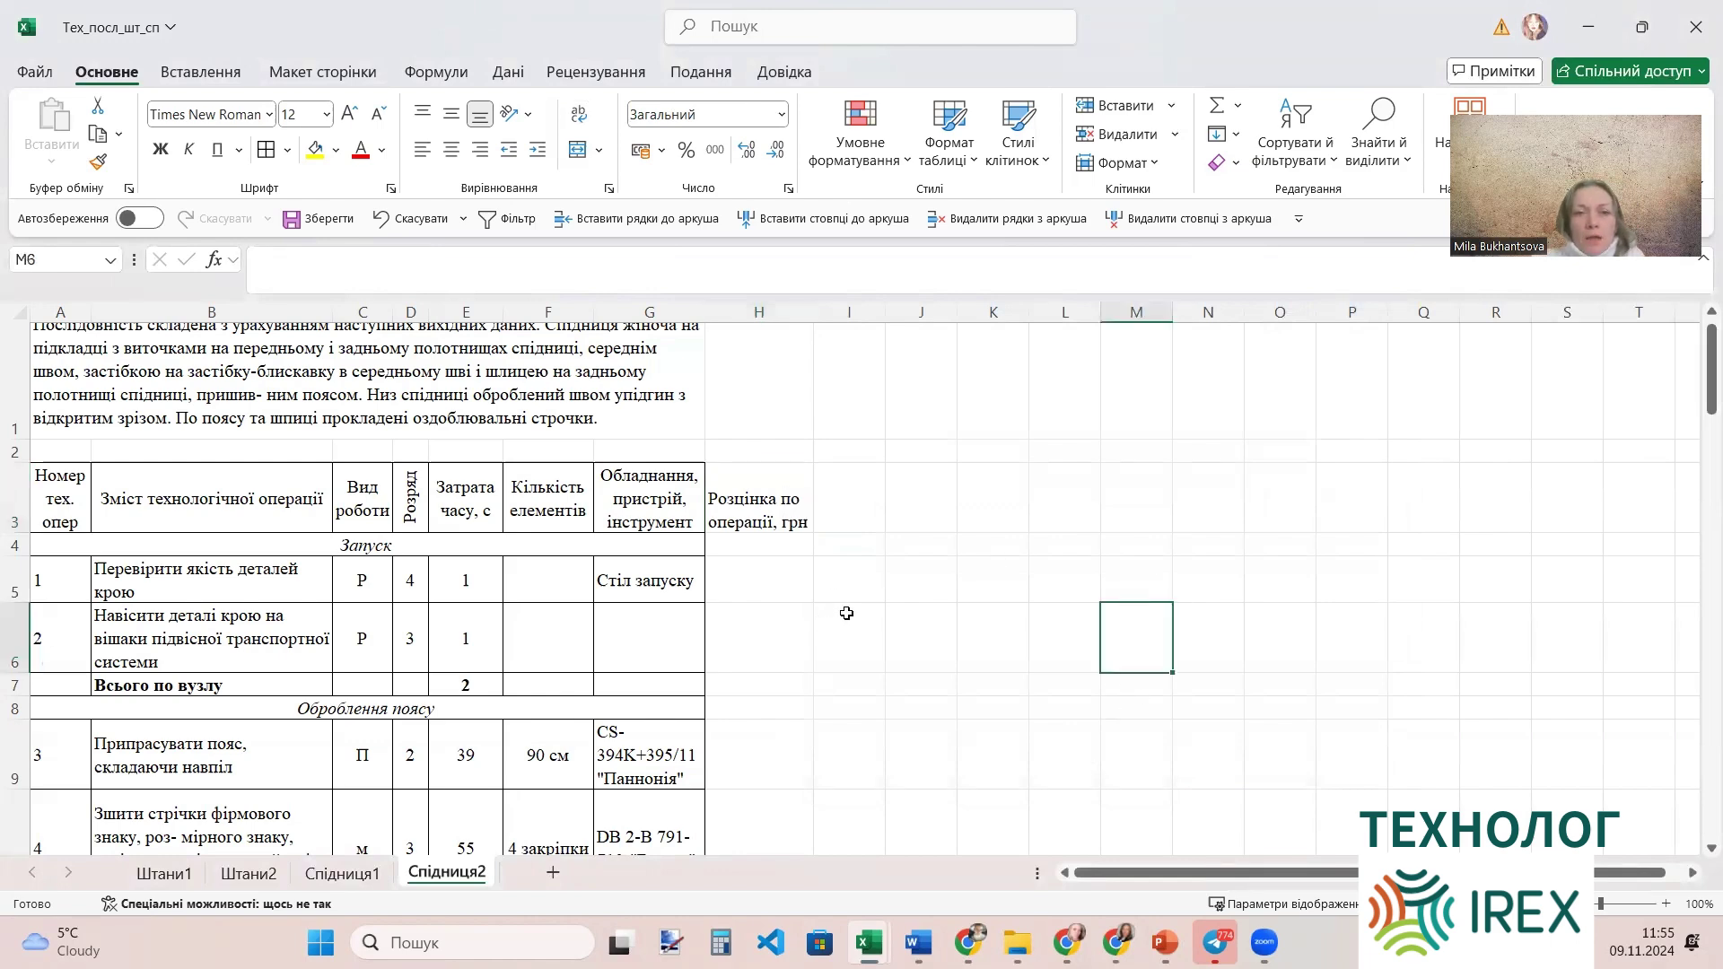
# Switch to the Word document Інд_завдання 3 and look up the коп/сек rate for grade 3 in the tariff table.
pyautogui.scroll(-1, 841, 607)
pyautogui.click(765, 509)
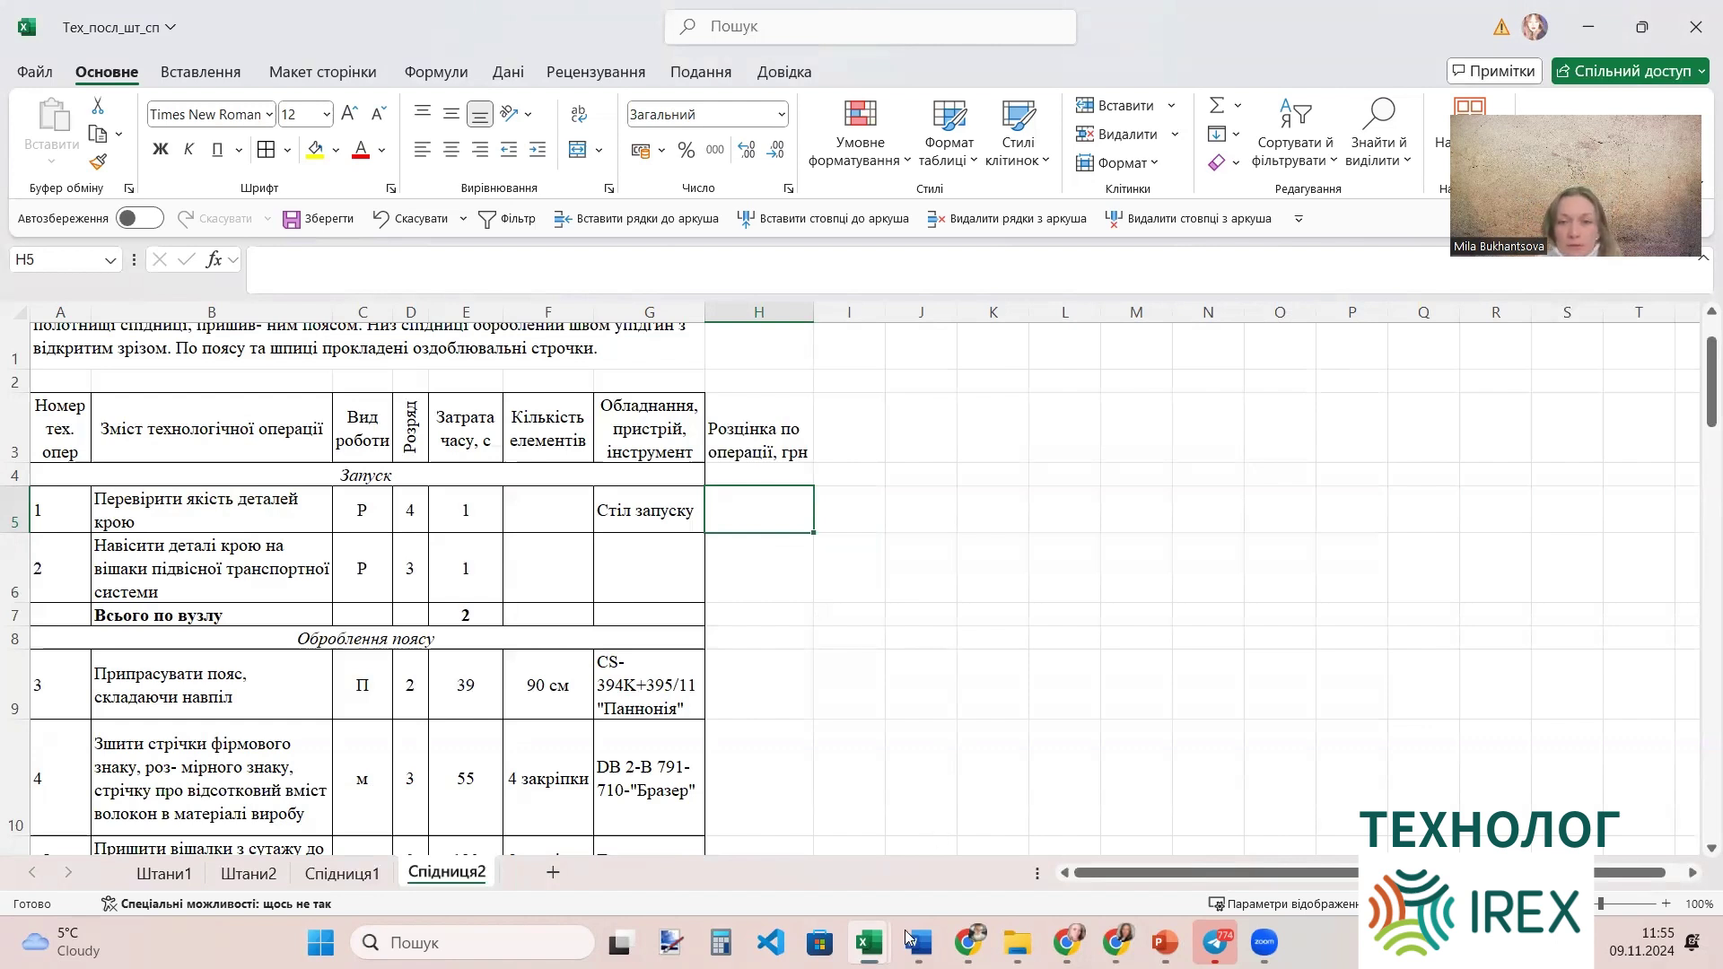
pyautogui.moveTo(913, 941)
pyautogui.click(929, 902)
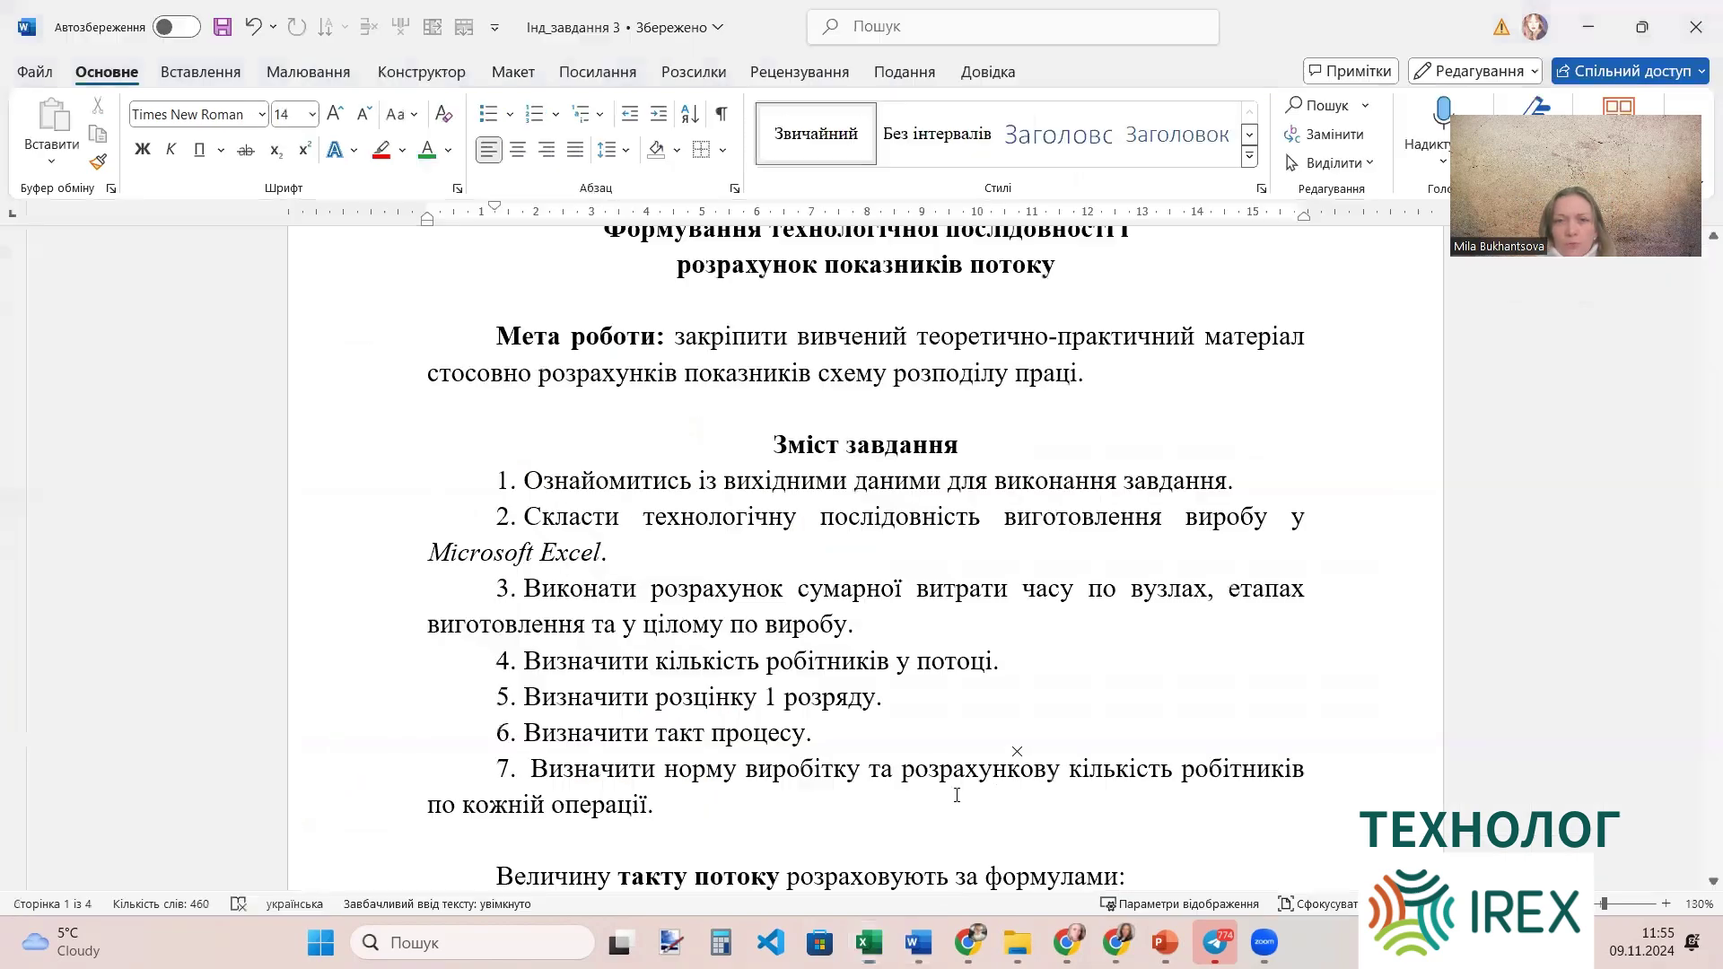
pyautogui.scroll(-15, 1022, 654)
pyautogui.scroll(-10, 1022, 654)
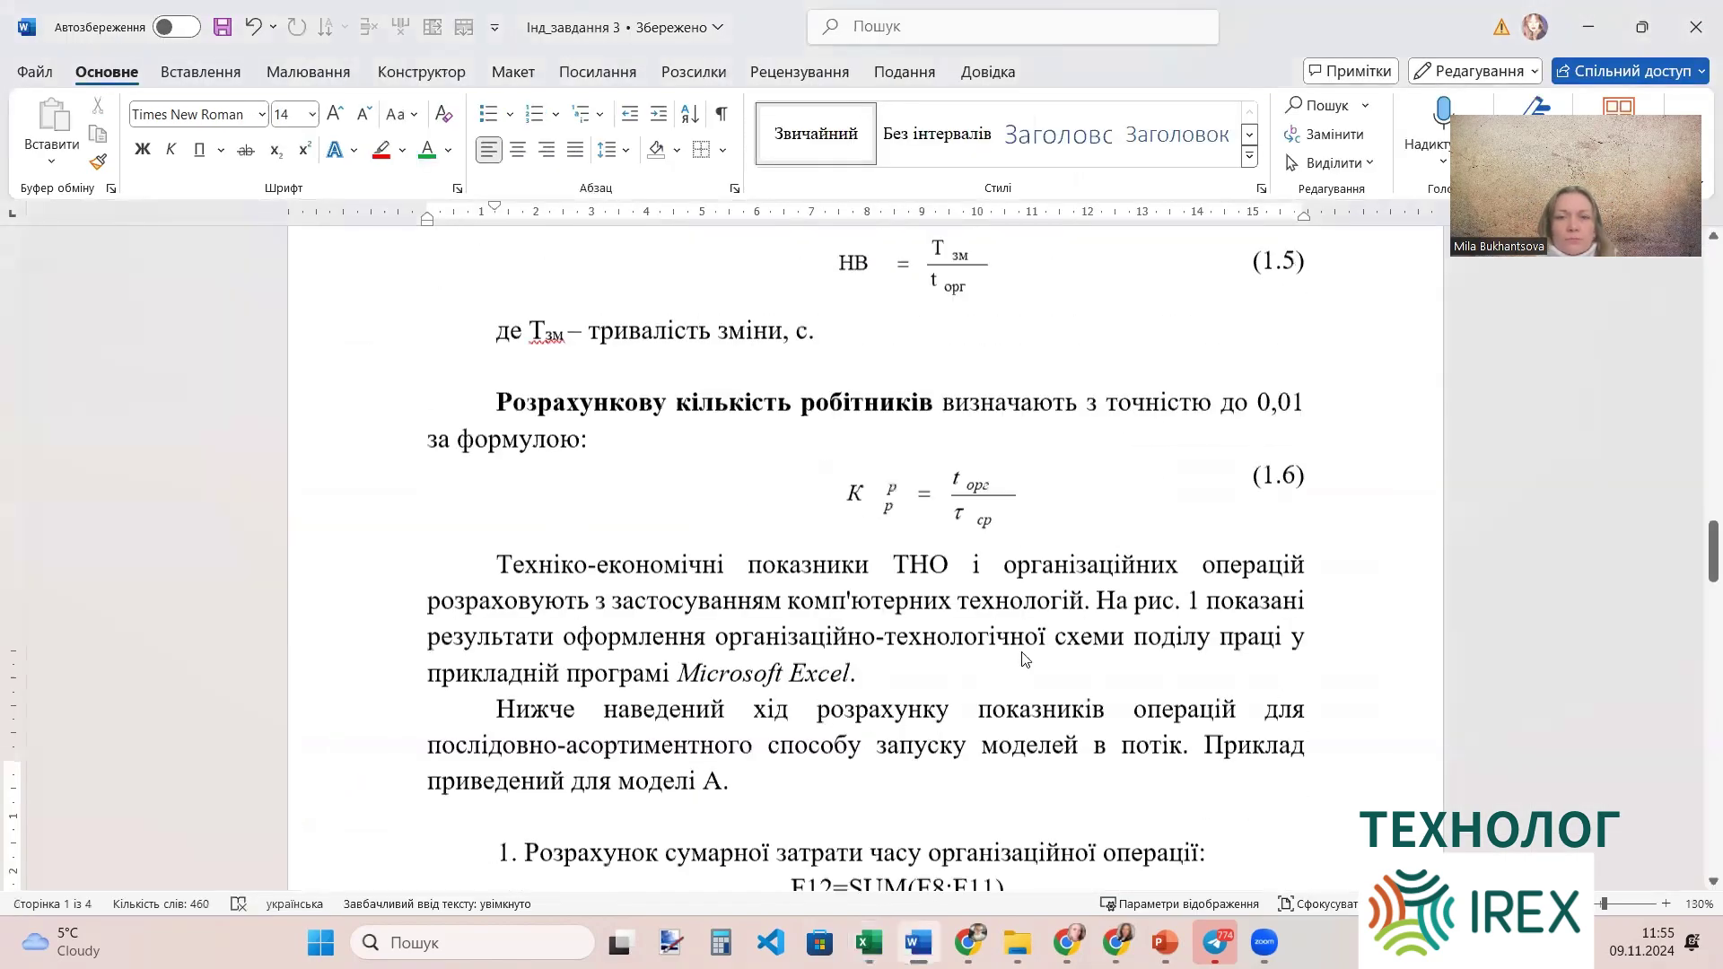
pyautogui.scroll(5, 1022, 654)
pyautogui.scroll(4, 1021, 654)
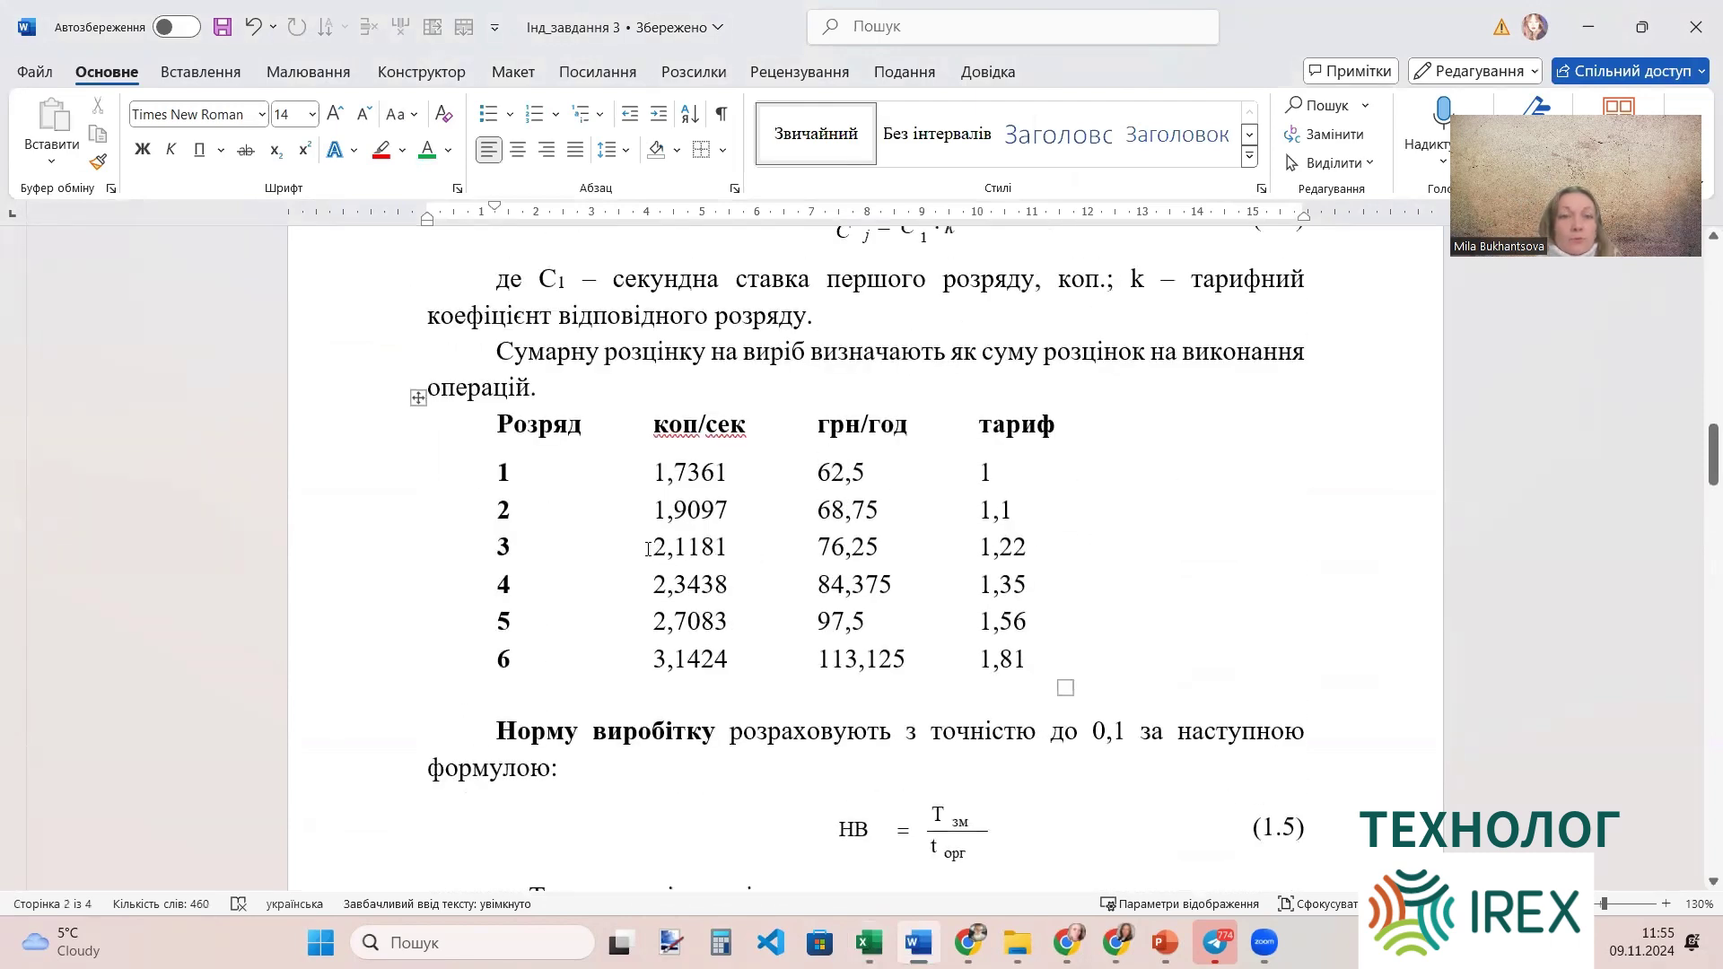
pyautogui.moveTo(648, 549); pyautogui.dragTo(708, 551)
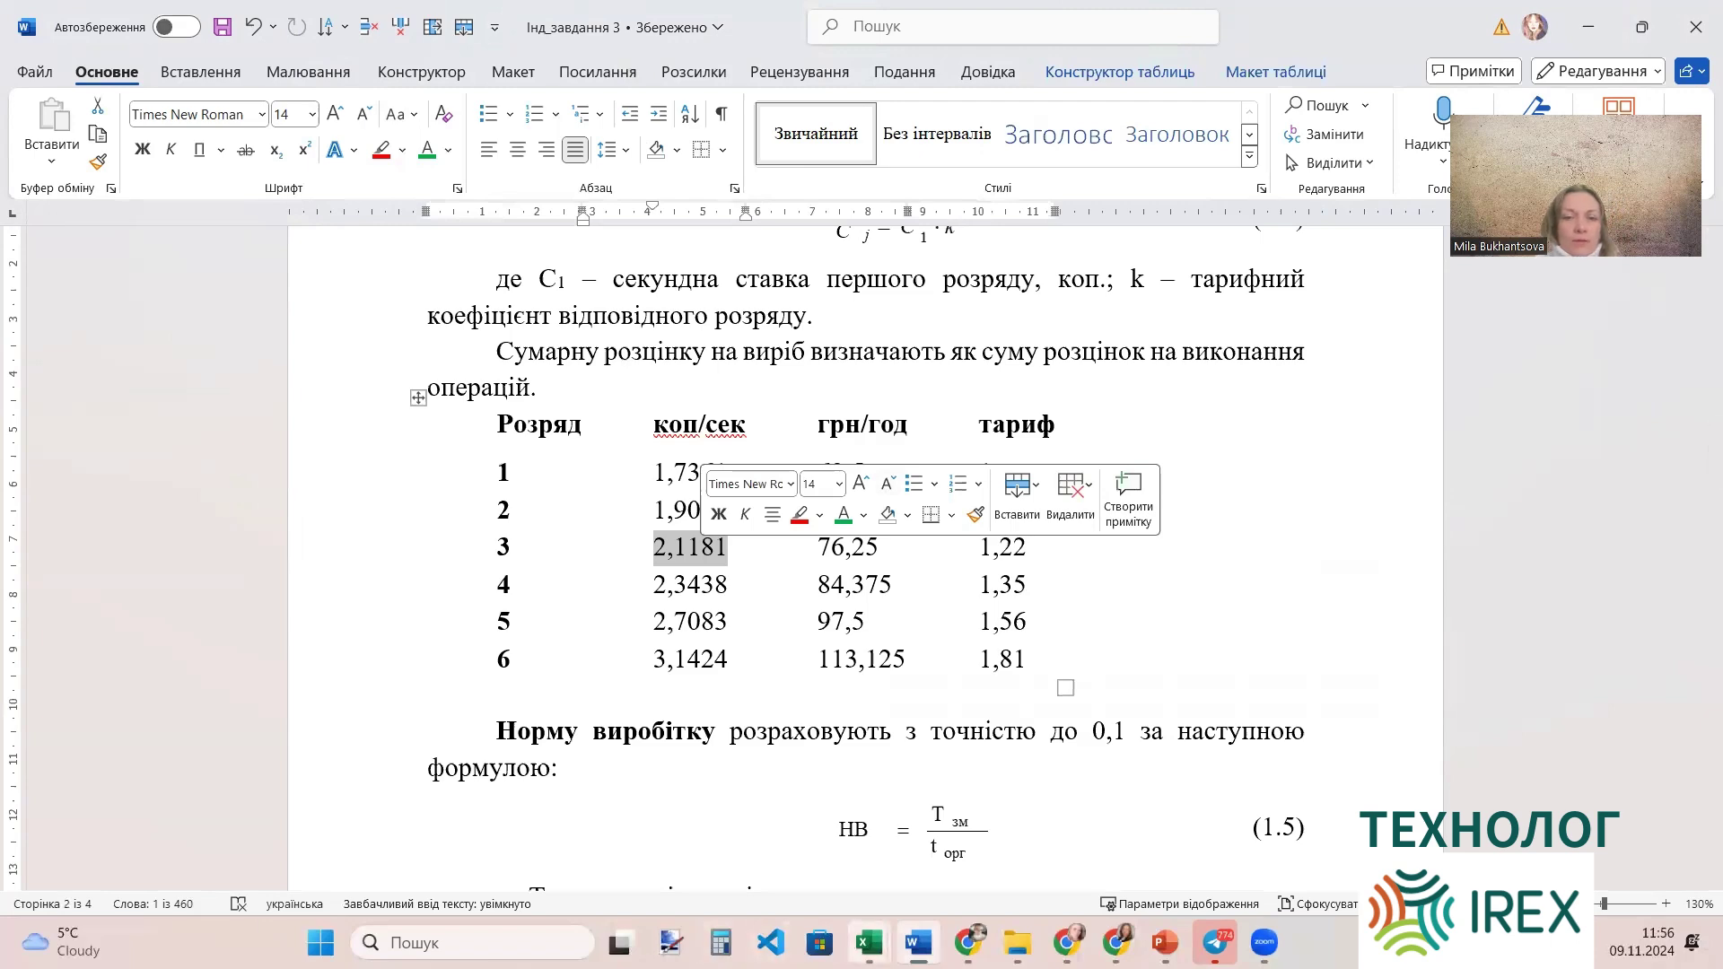
# Switch back to the Тех_посл_шт_сп workbook and set the Розряд of operation 1 in D5 to 3.
pyautogui.moveTo(868, 942)
pyautogui.click(960, 857)
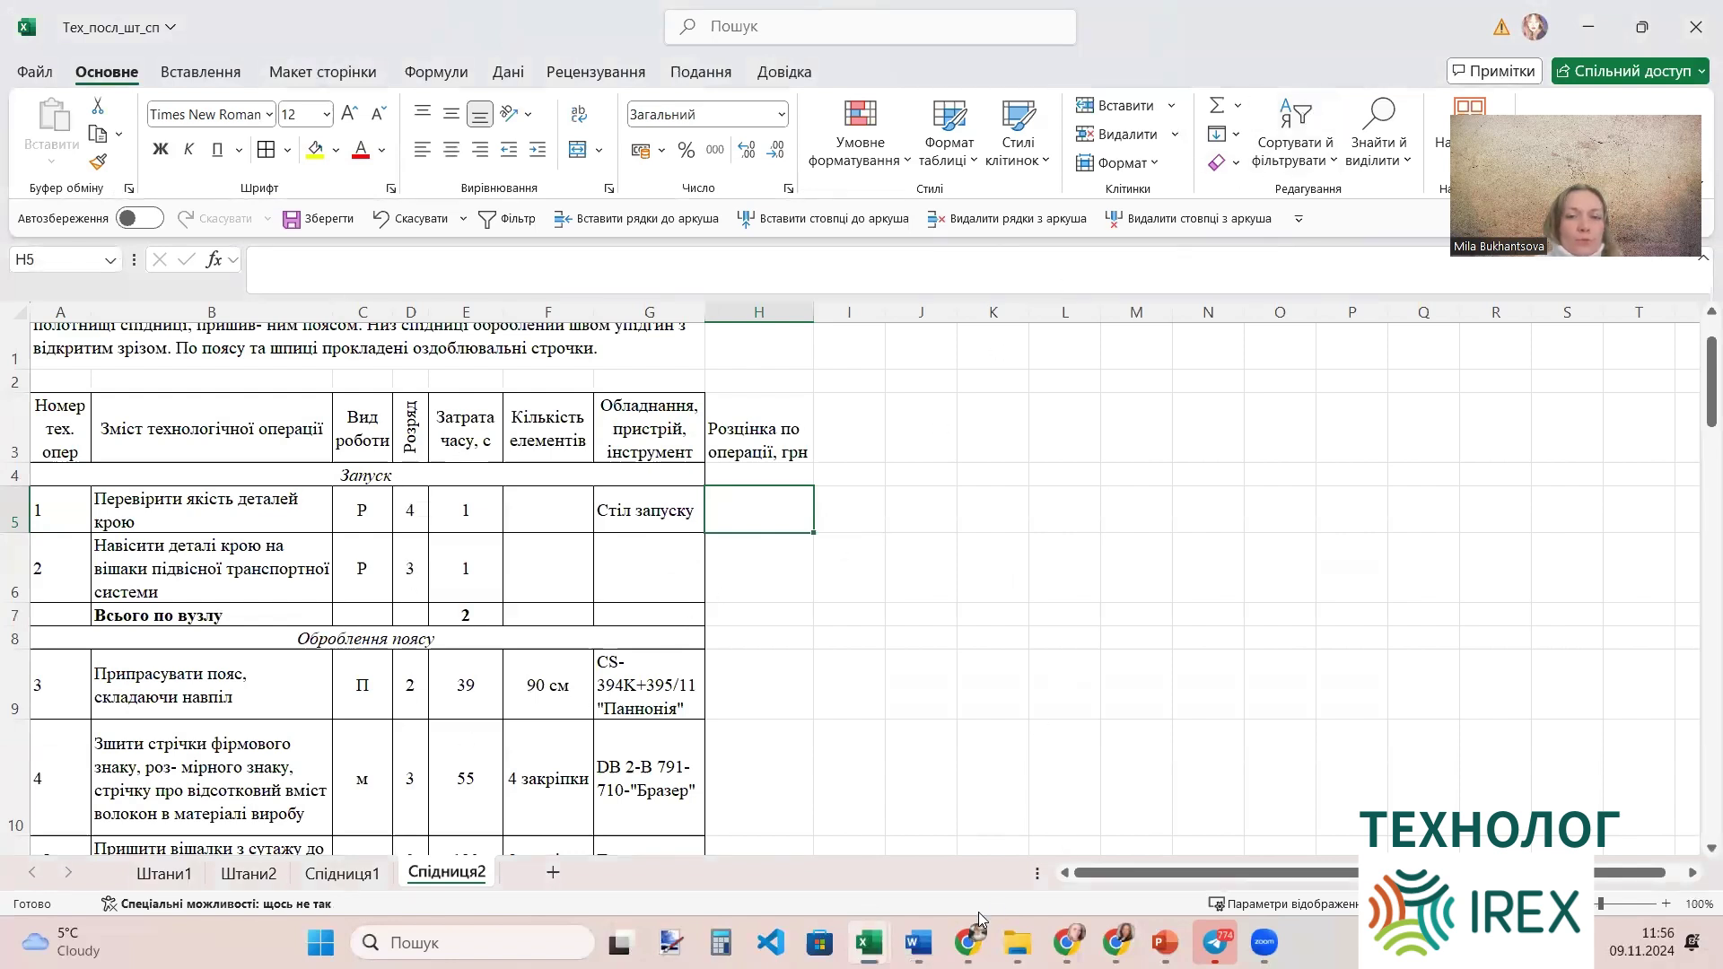
pyautogui.moveTo(968, 942)
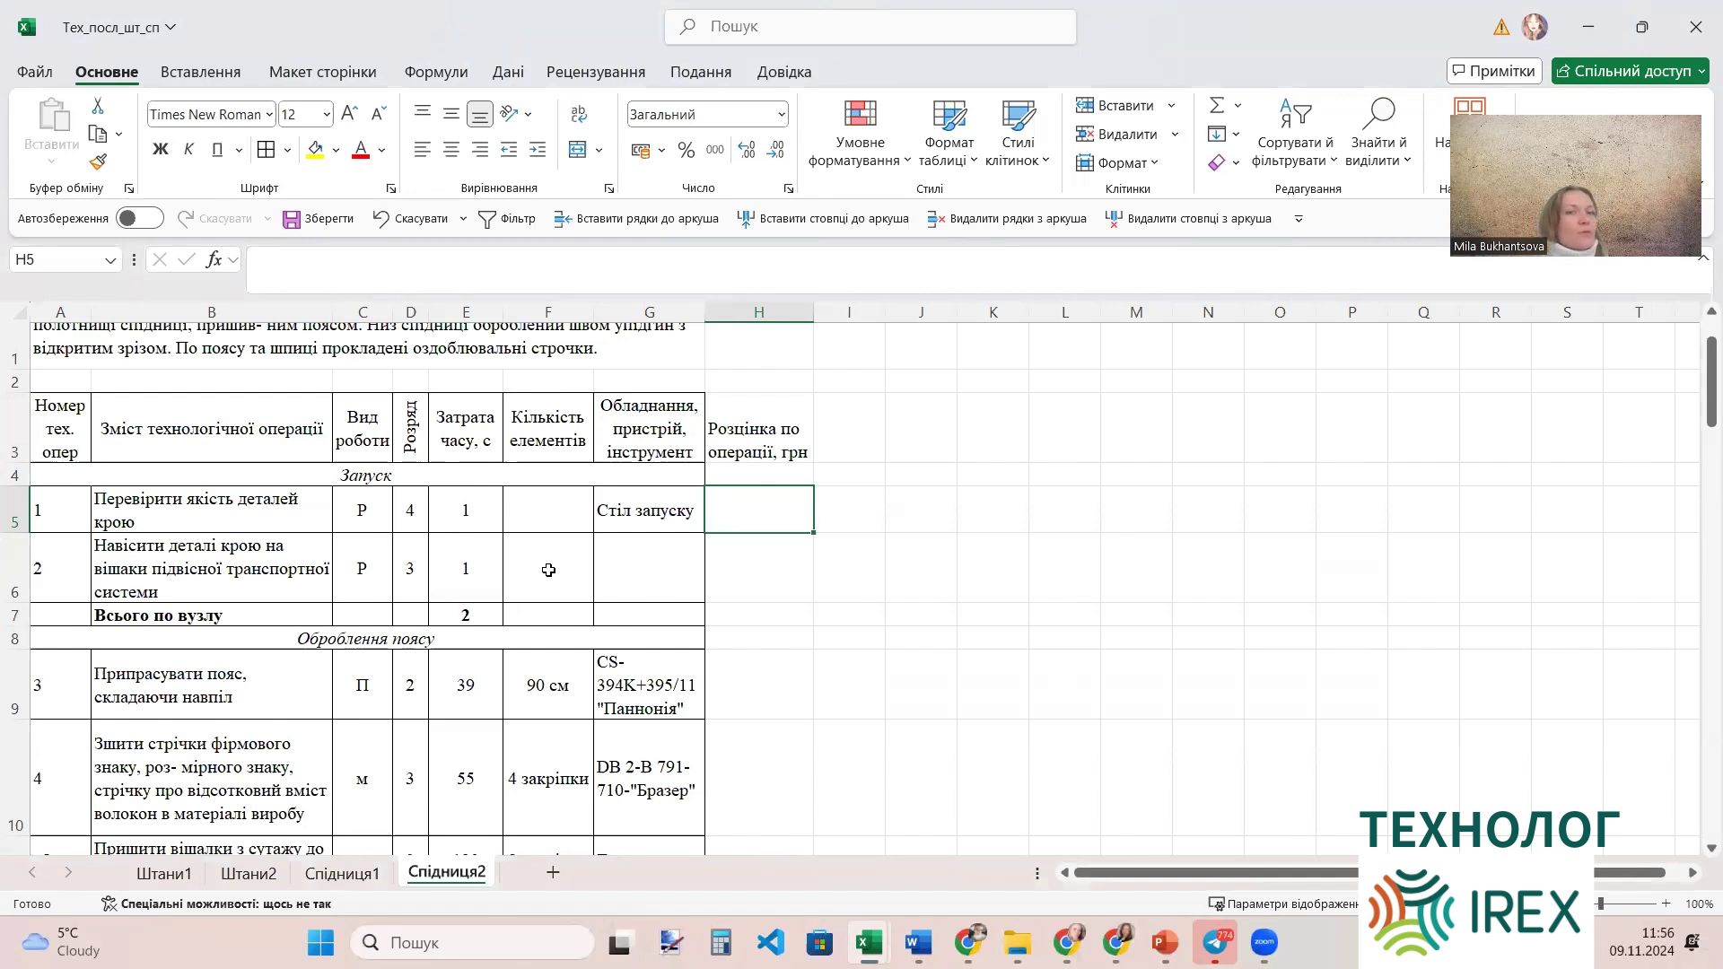
pyautogui.click(418, 513)
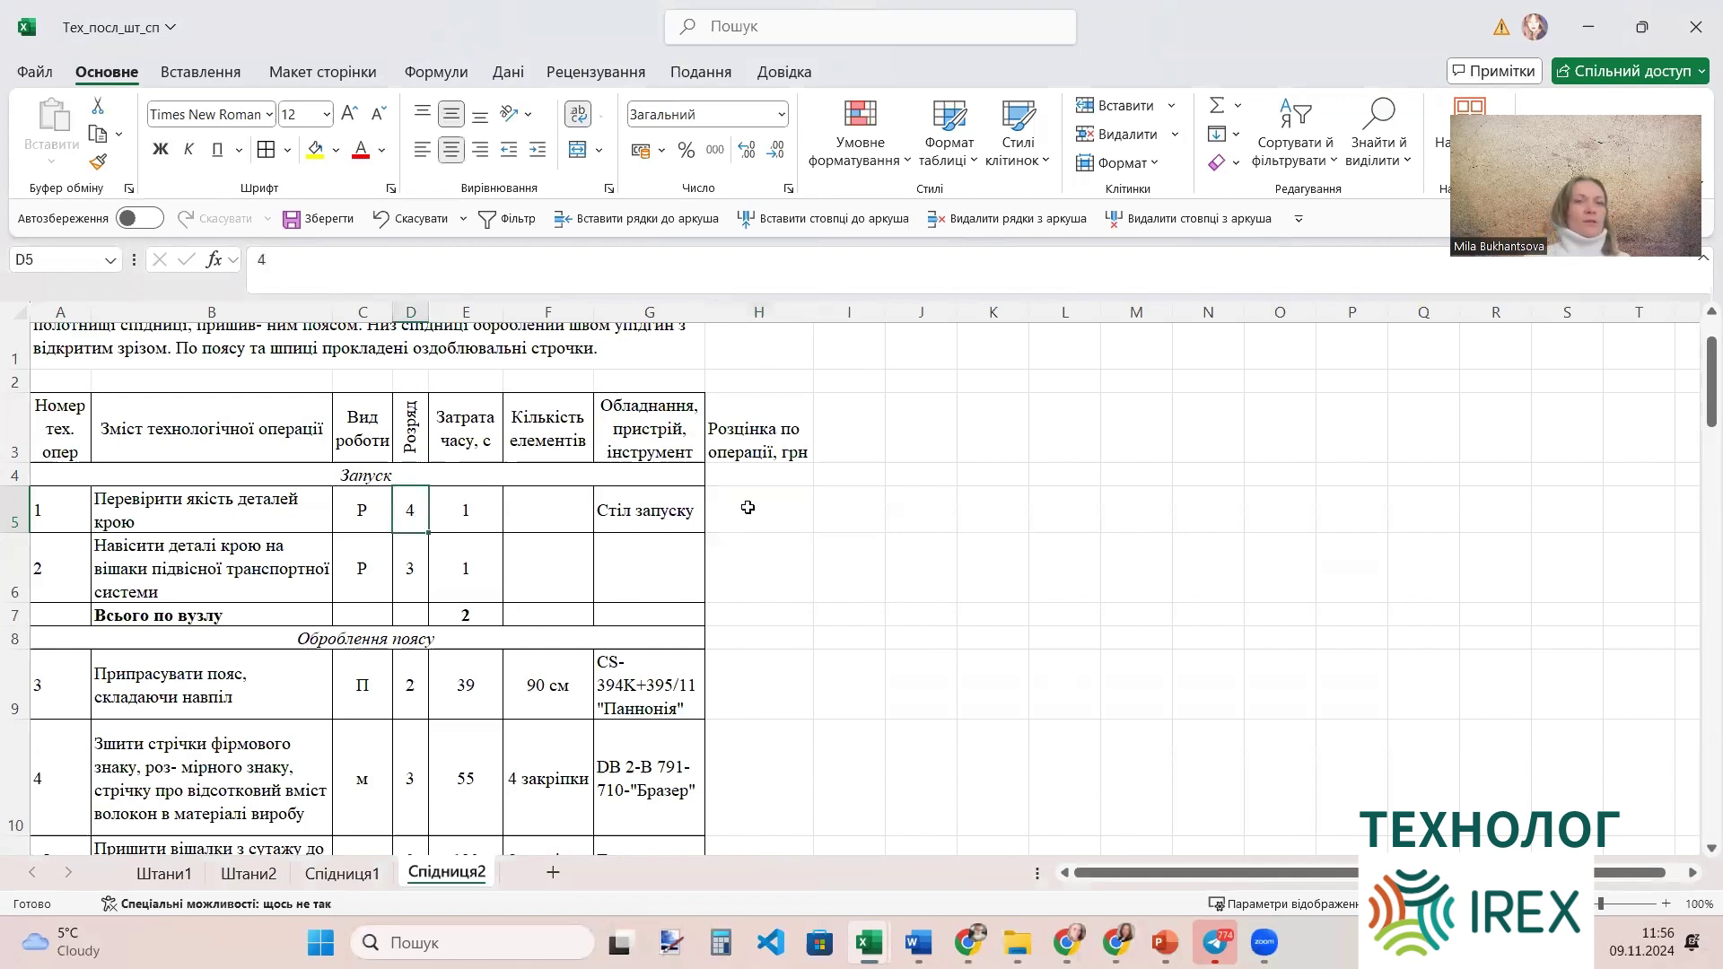
pyautogui.write('3')
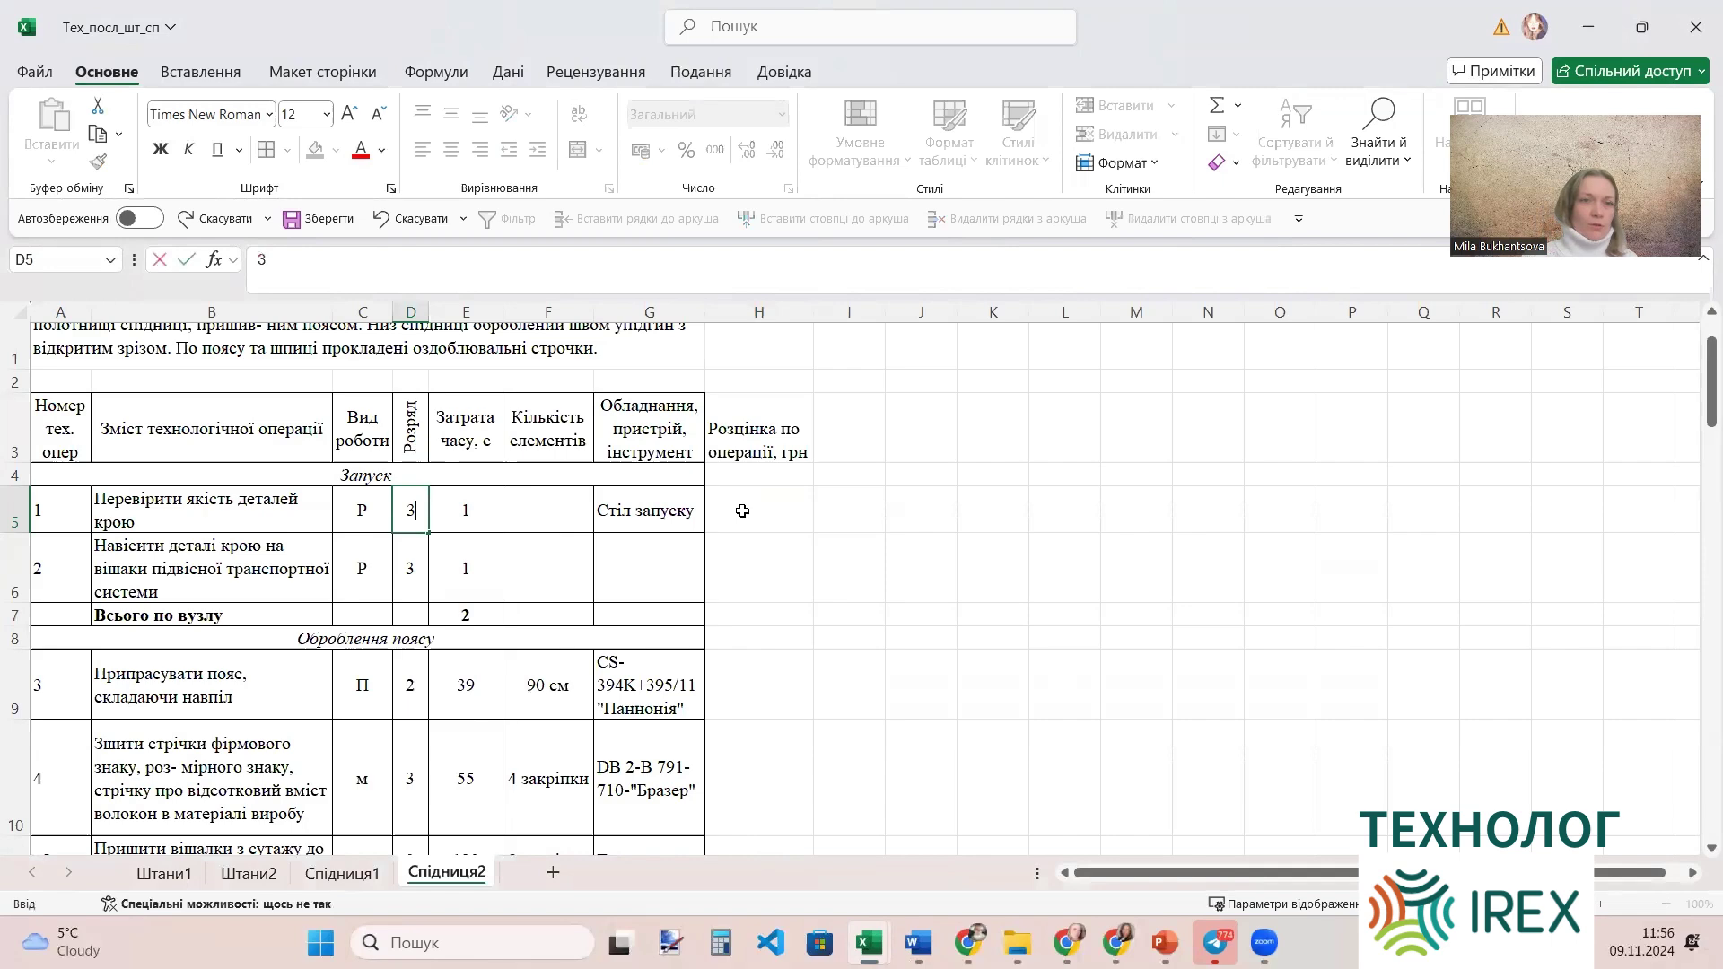
# Set the Розряд of operation 3 in D9 to 3.
pyautogui.click(420, 683)
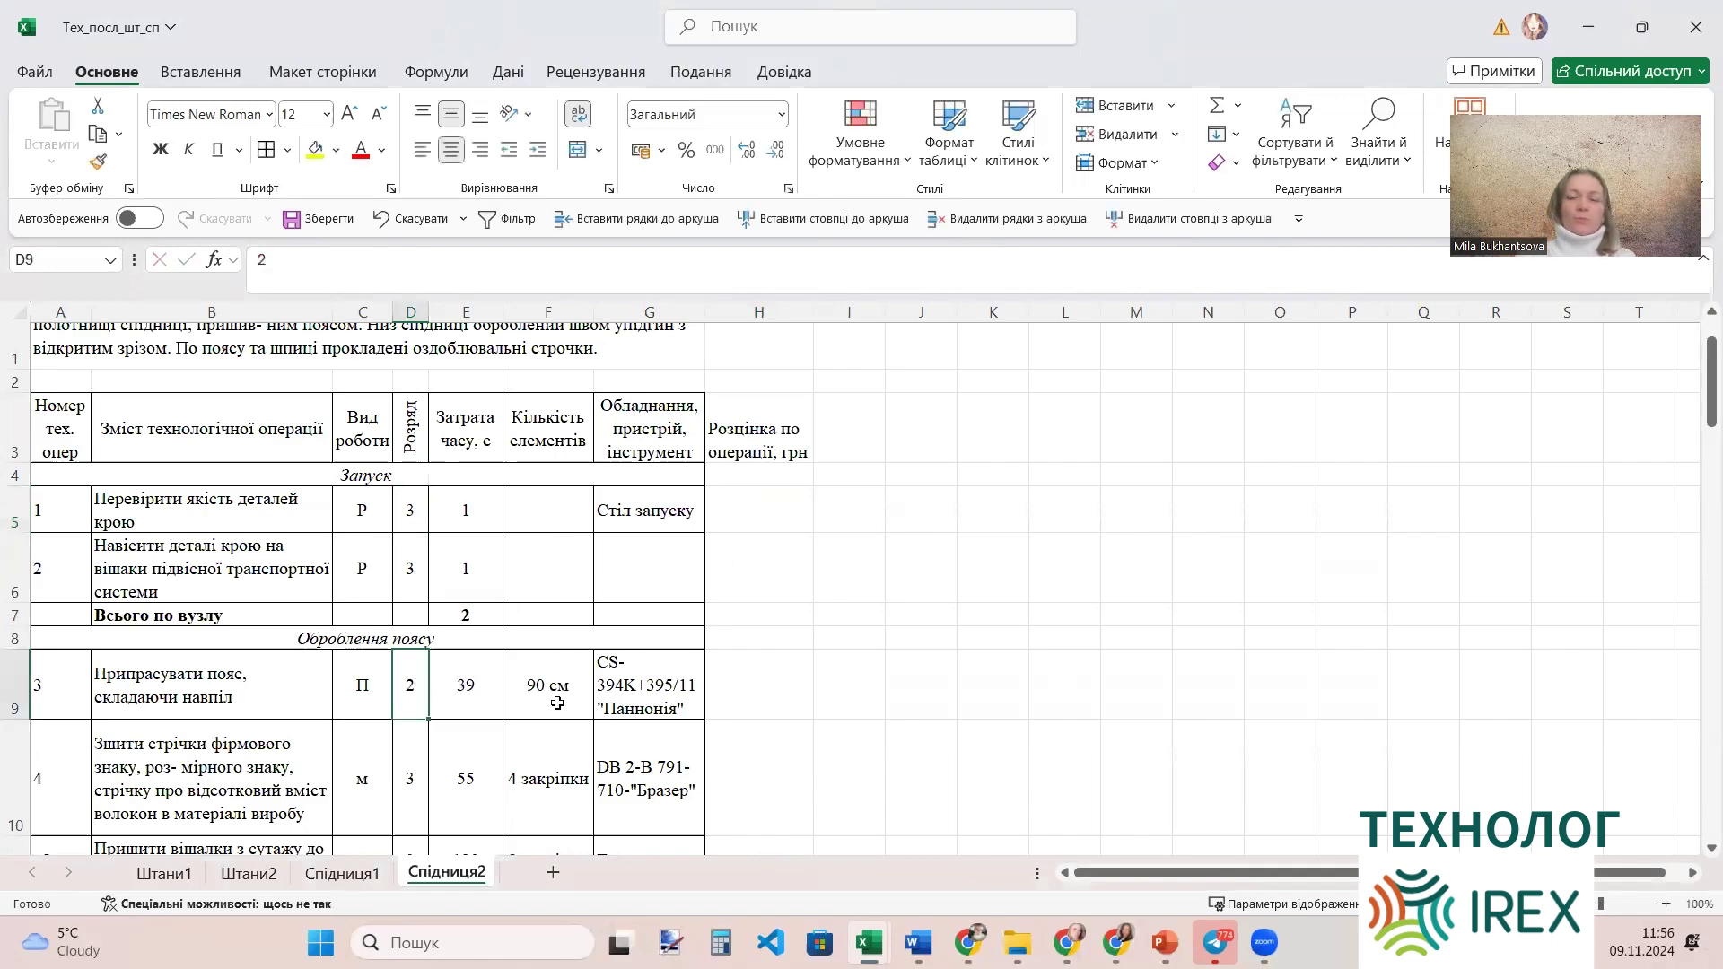
pyautogui.write('2')
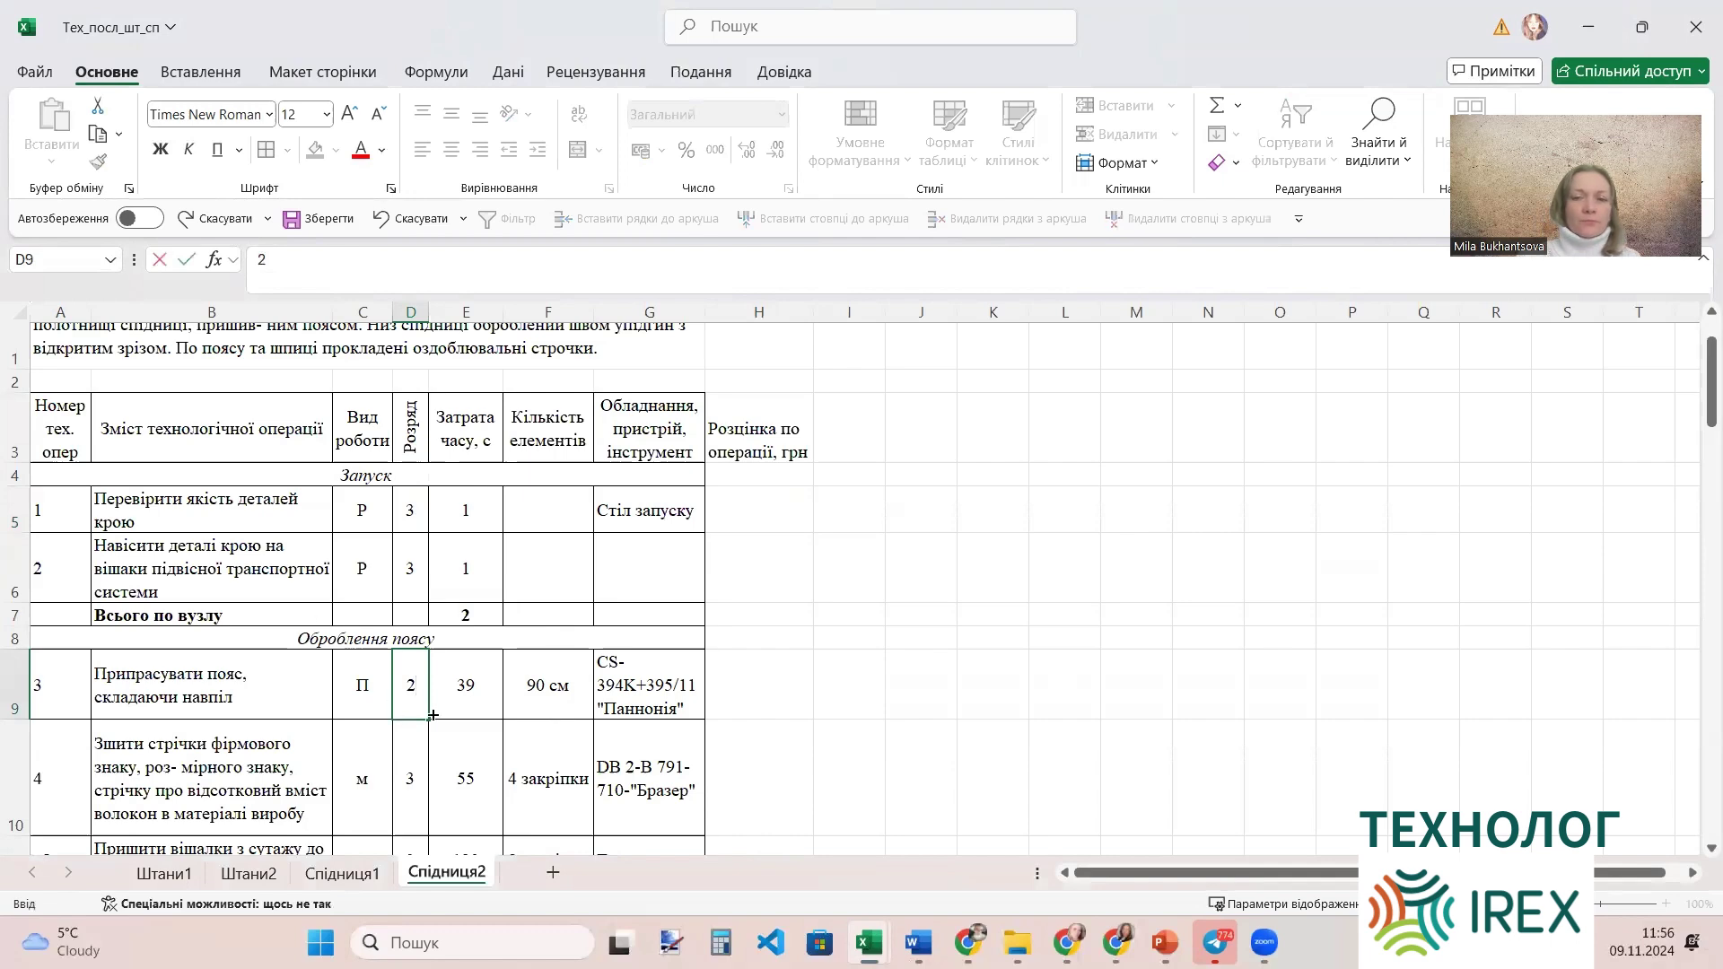
pyautogui.press('BackSpace')
pyautogui.write('3')
pyautogui.click(436, 747)
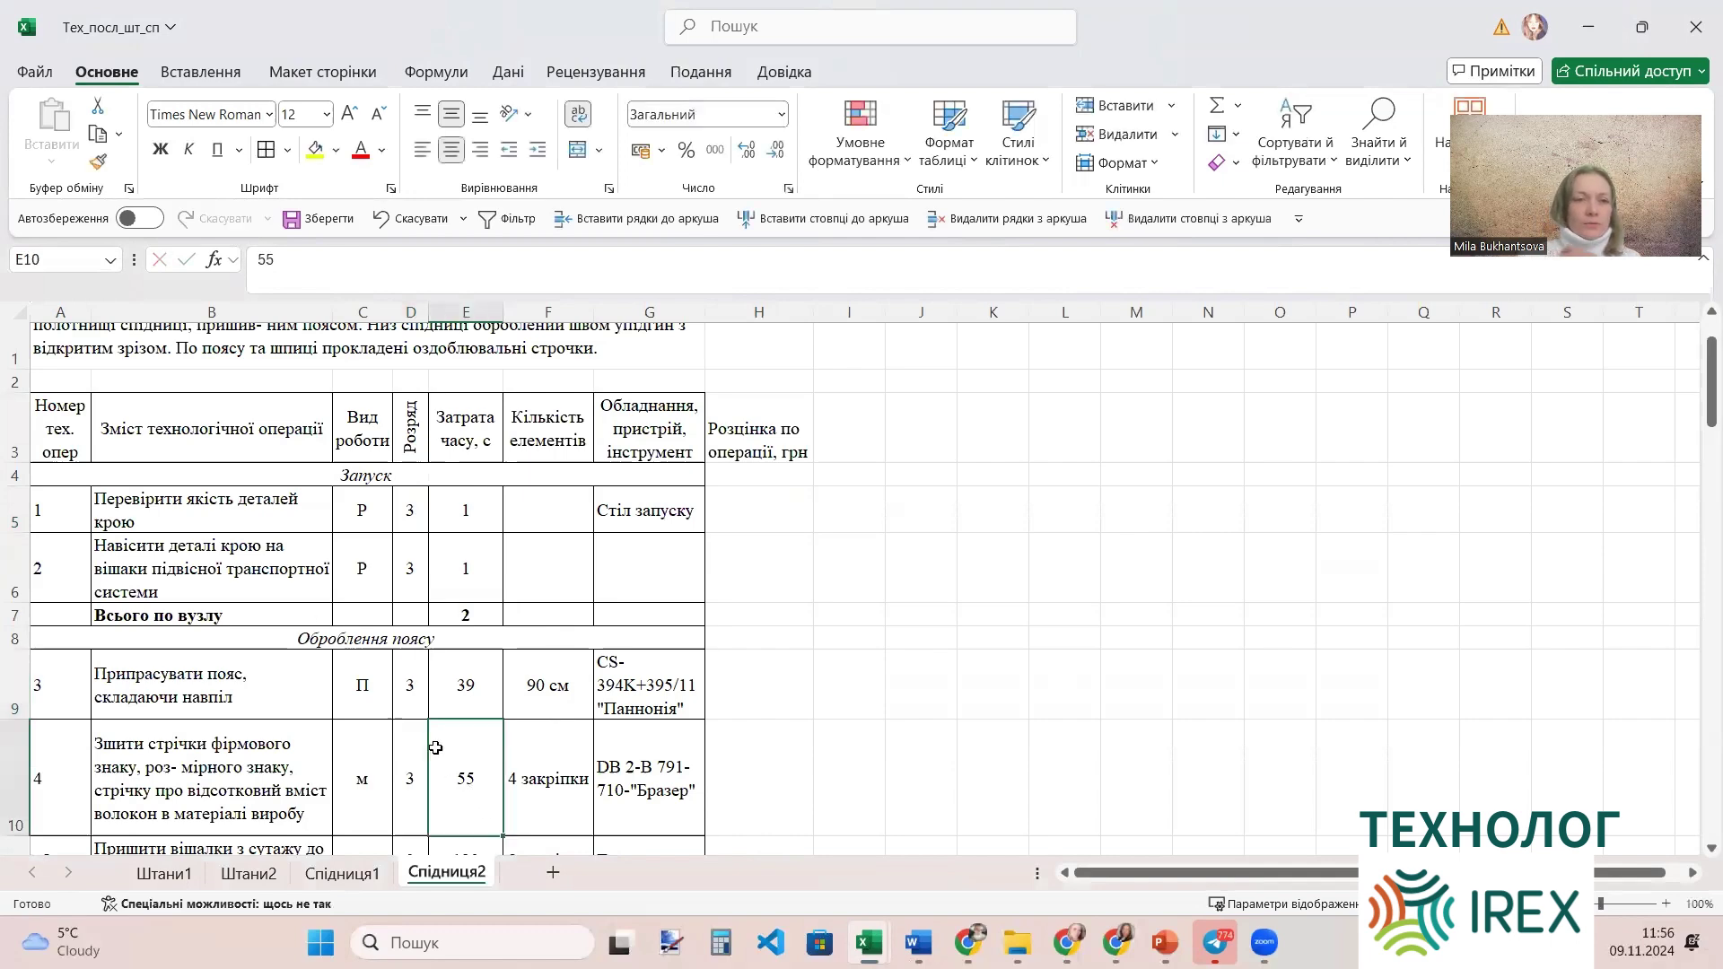
pyautogui.click(416, 702)
# Set the Розряд of operations 6, 8 and 11 in the Оброблення підкладки section (D14, D16 and D19) to 3.
pyautogui.scroll(-2, 415, 702)
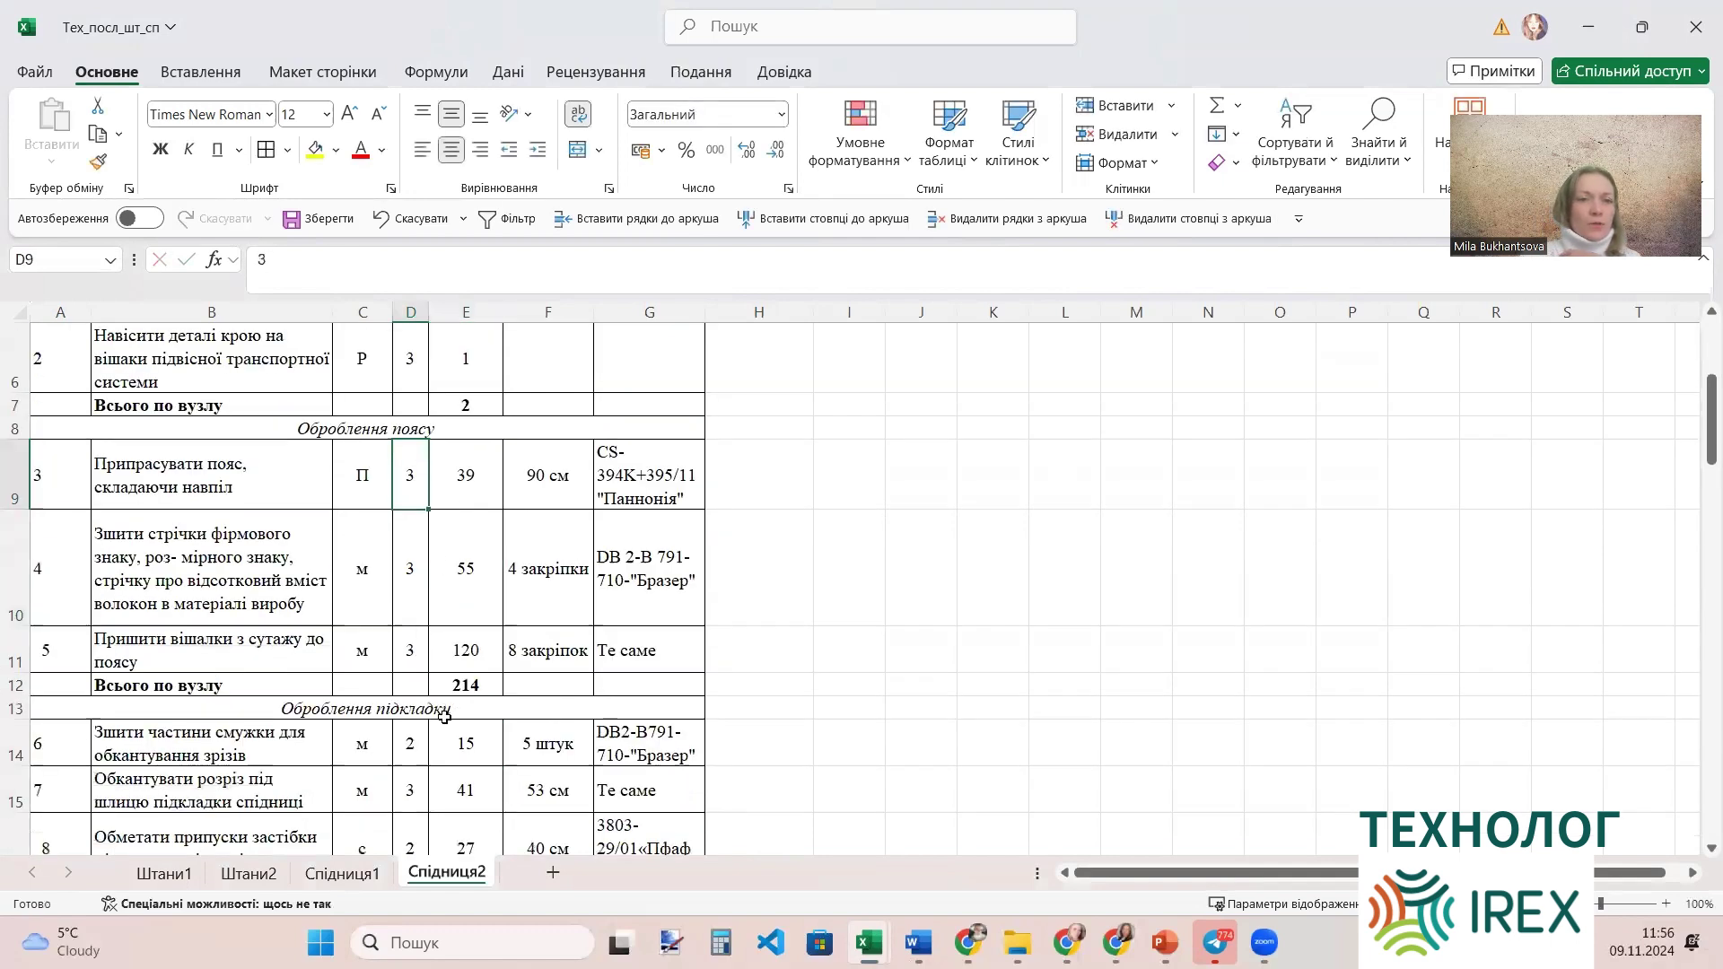
pyautogui.click(410, 740)
pyautogui.write('3')
pyautogui.scroll(-1, 429, 772)
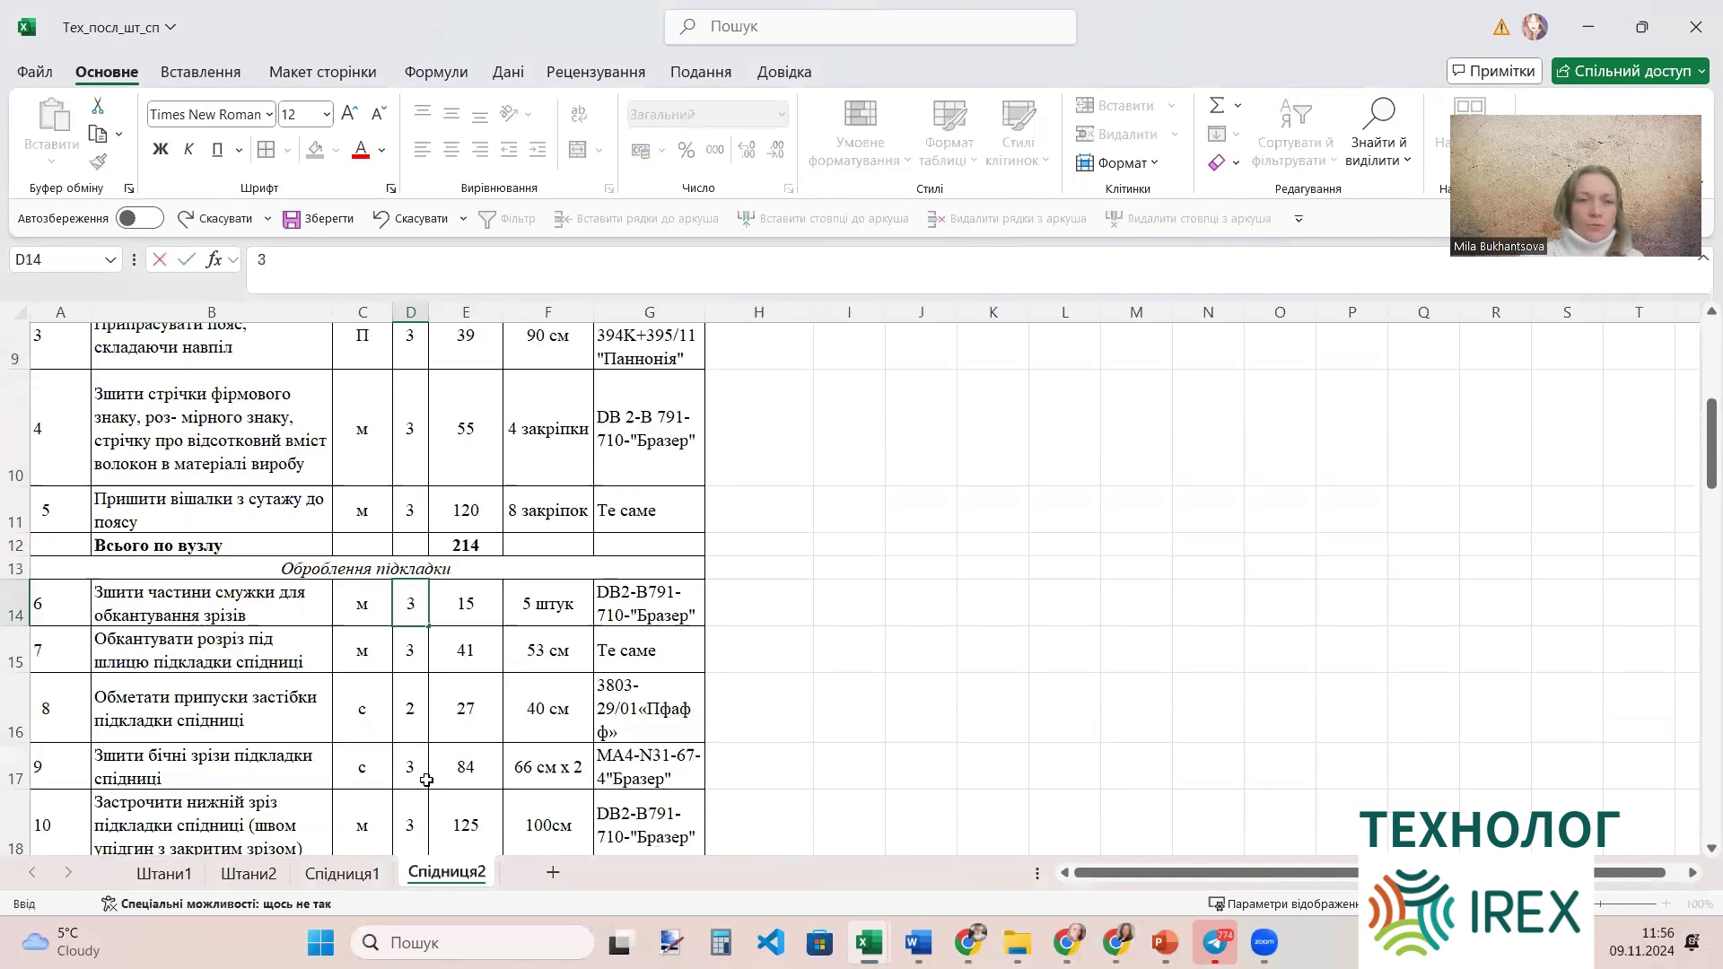
pyautogui.click(408, 705)
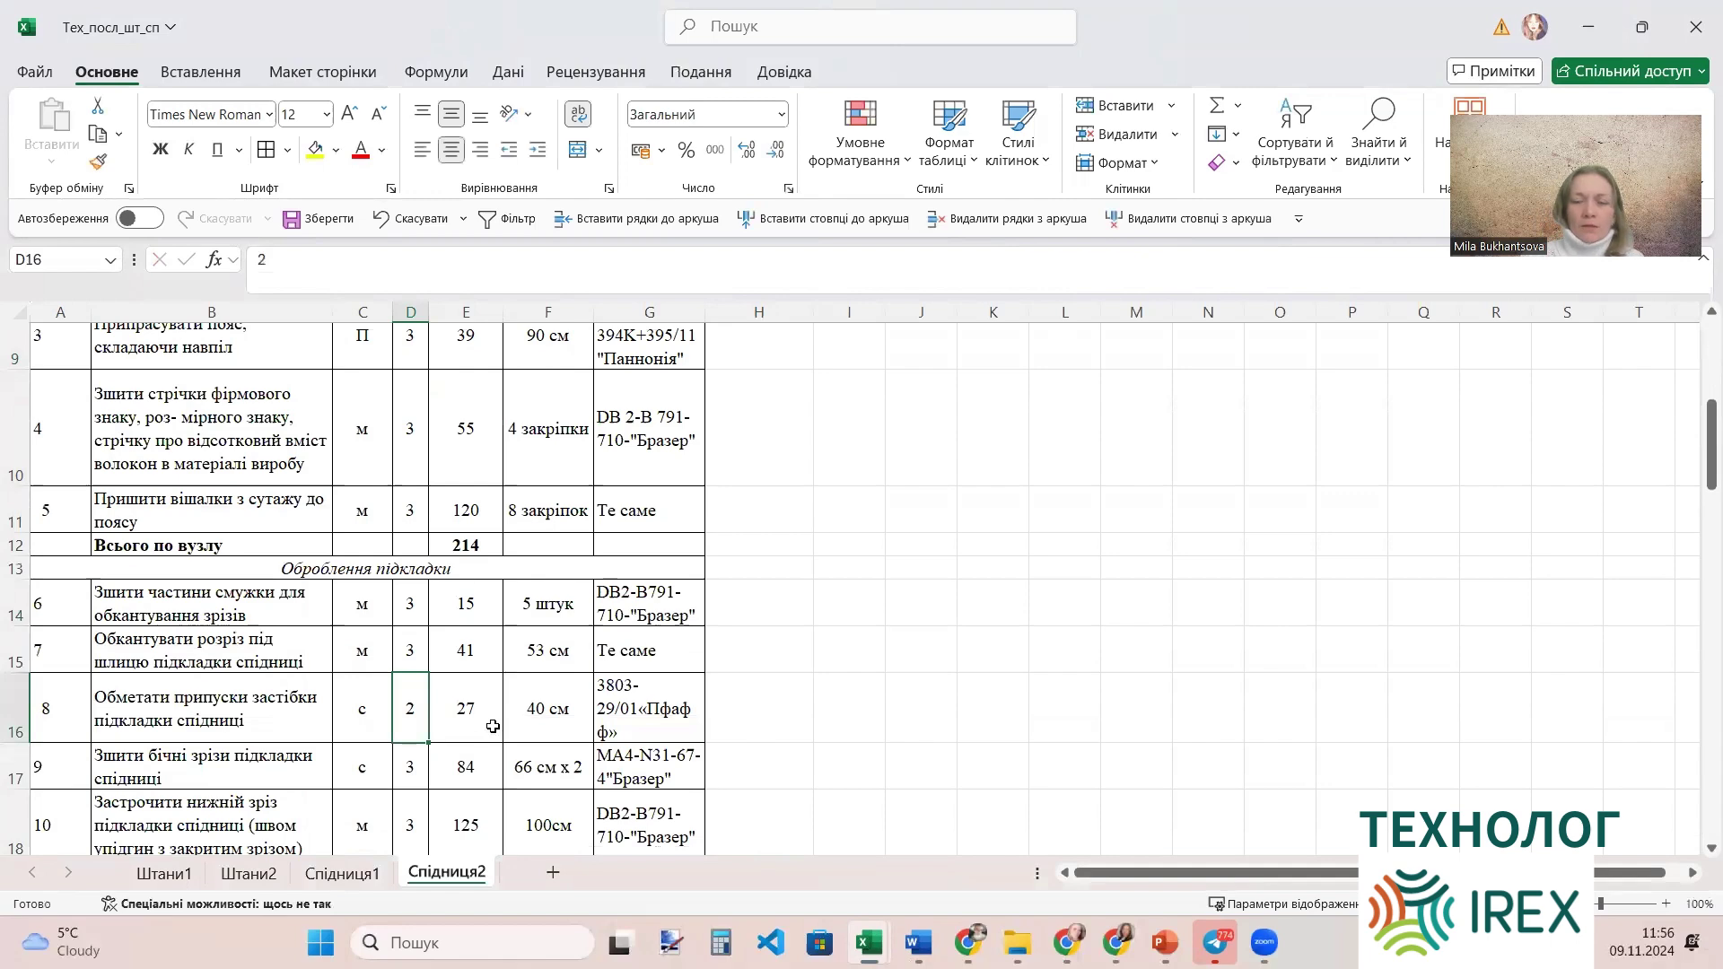
pyautogui.write('3')
pyautogui.scroll(-2, 428, 749)
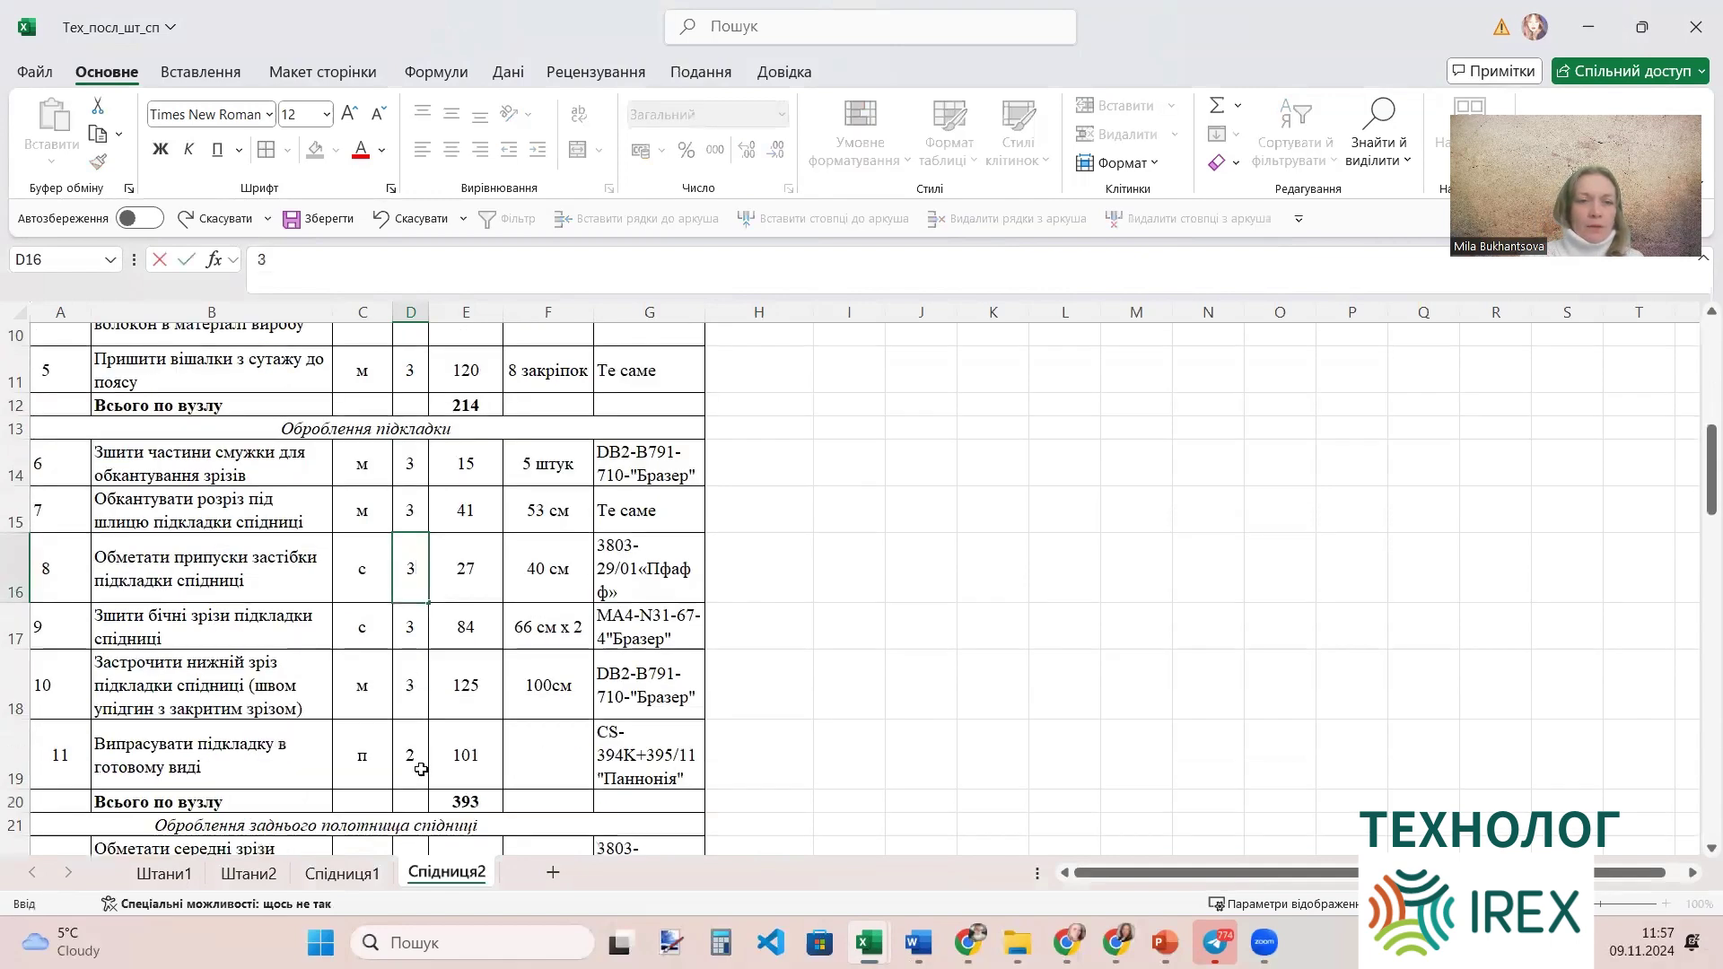
pyautogui.click(421, 769)
pyautogui.write('3')
pyautogui.scroll(-1, 464, 767)
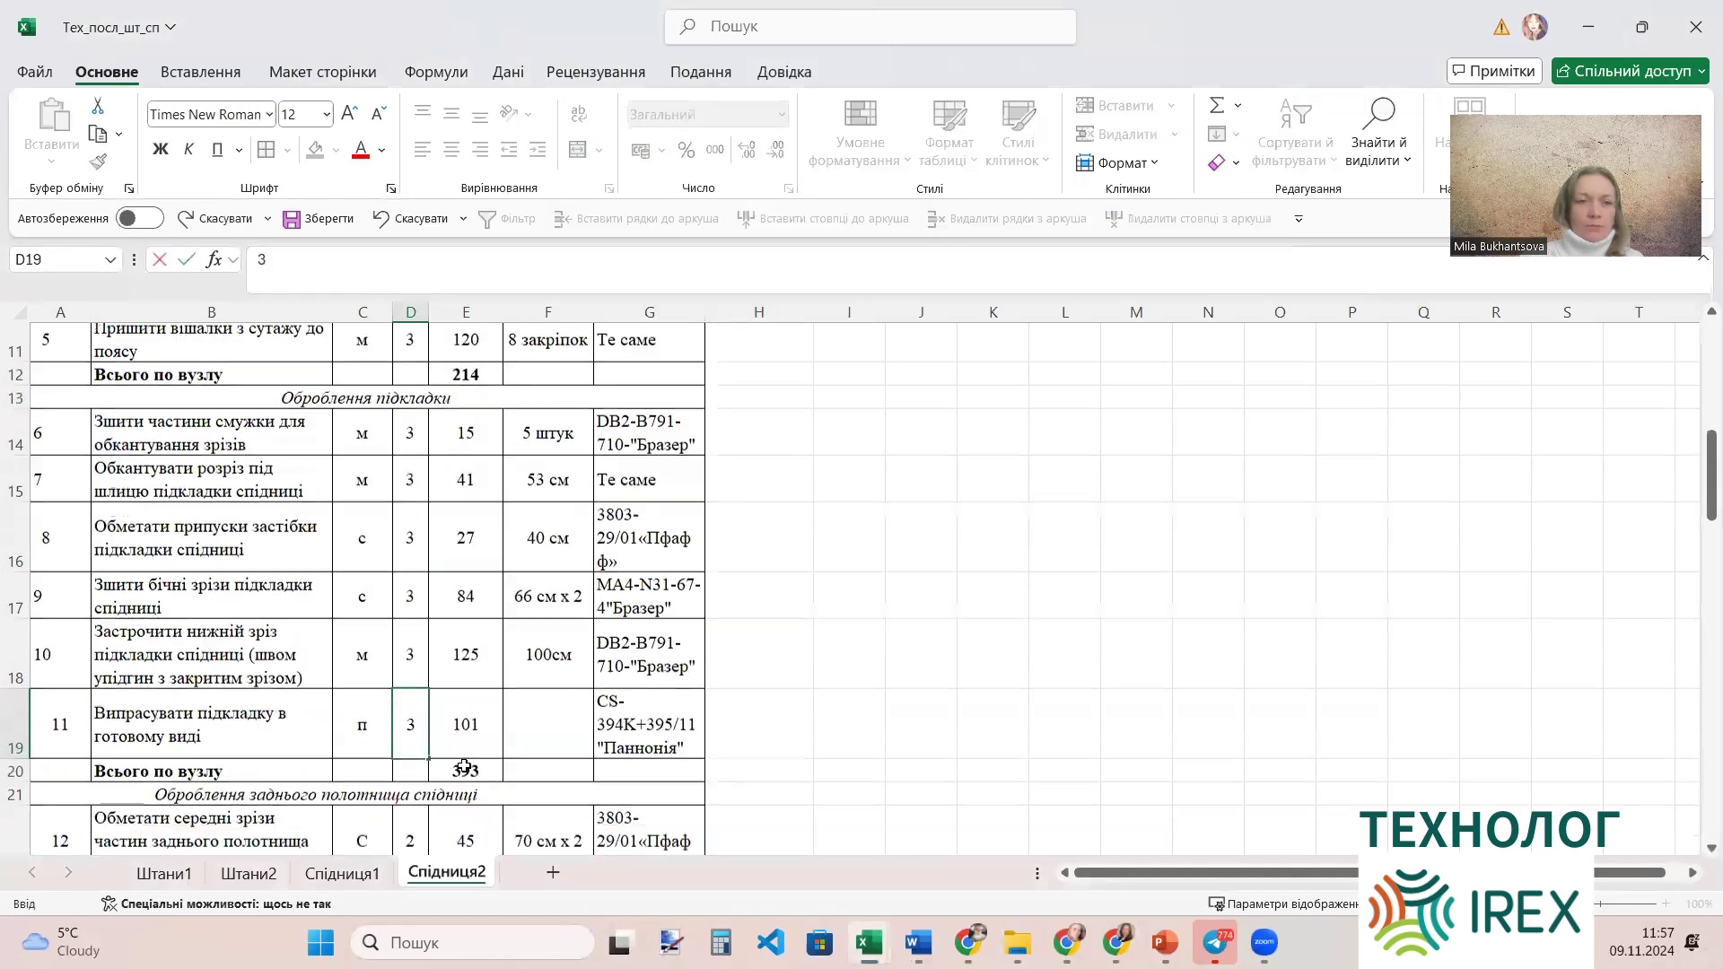
# Set the Розряд of operation 12 in D22 to 3.
pyautogui.scroll(-1, 464, 767)
pyautogui.click(401, 749)
pyautogui.write('3')
pyautogui.scroll(-2, 435, 760)
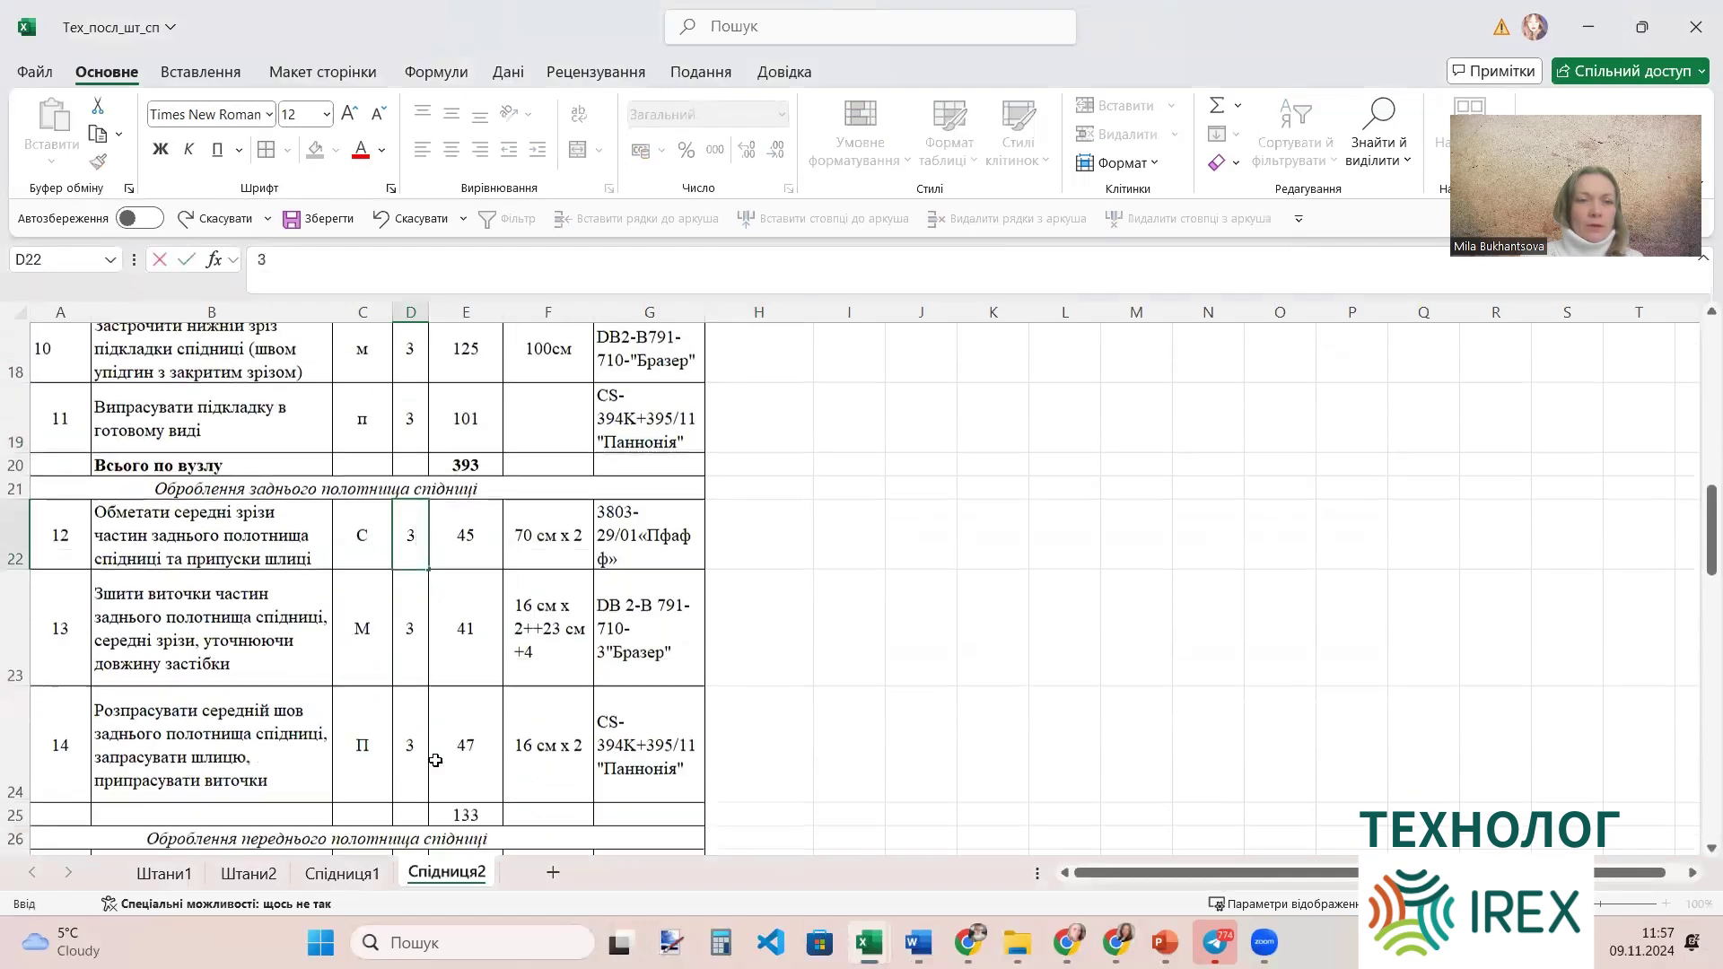
# Set the Розряд of operation 19 in D34 to 3 and fill grade 3 from D33 down through operation 30 in D45.
pyautogui.scroll(-3, 435, 760)
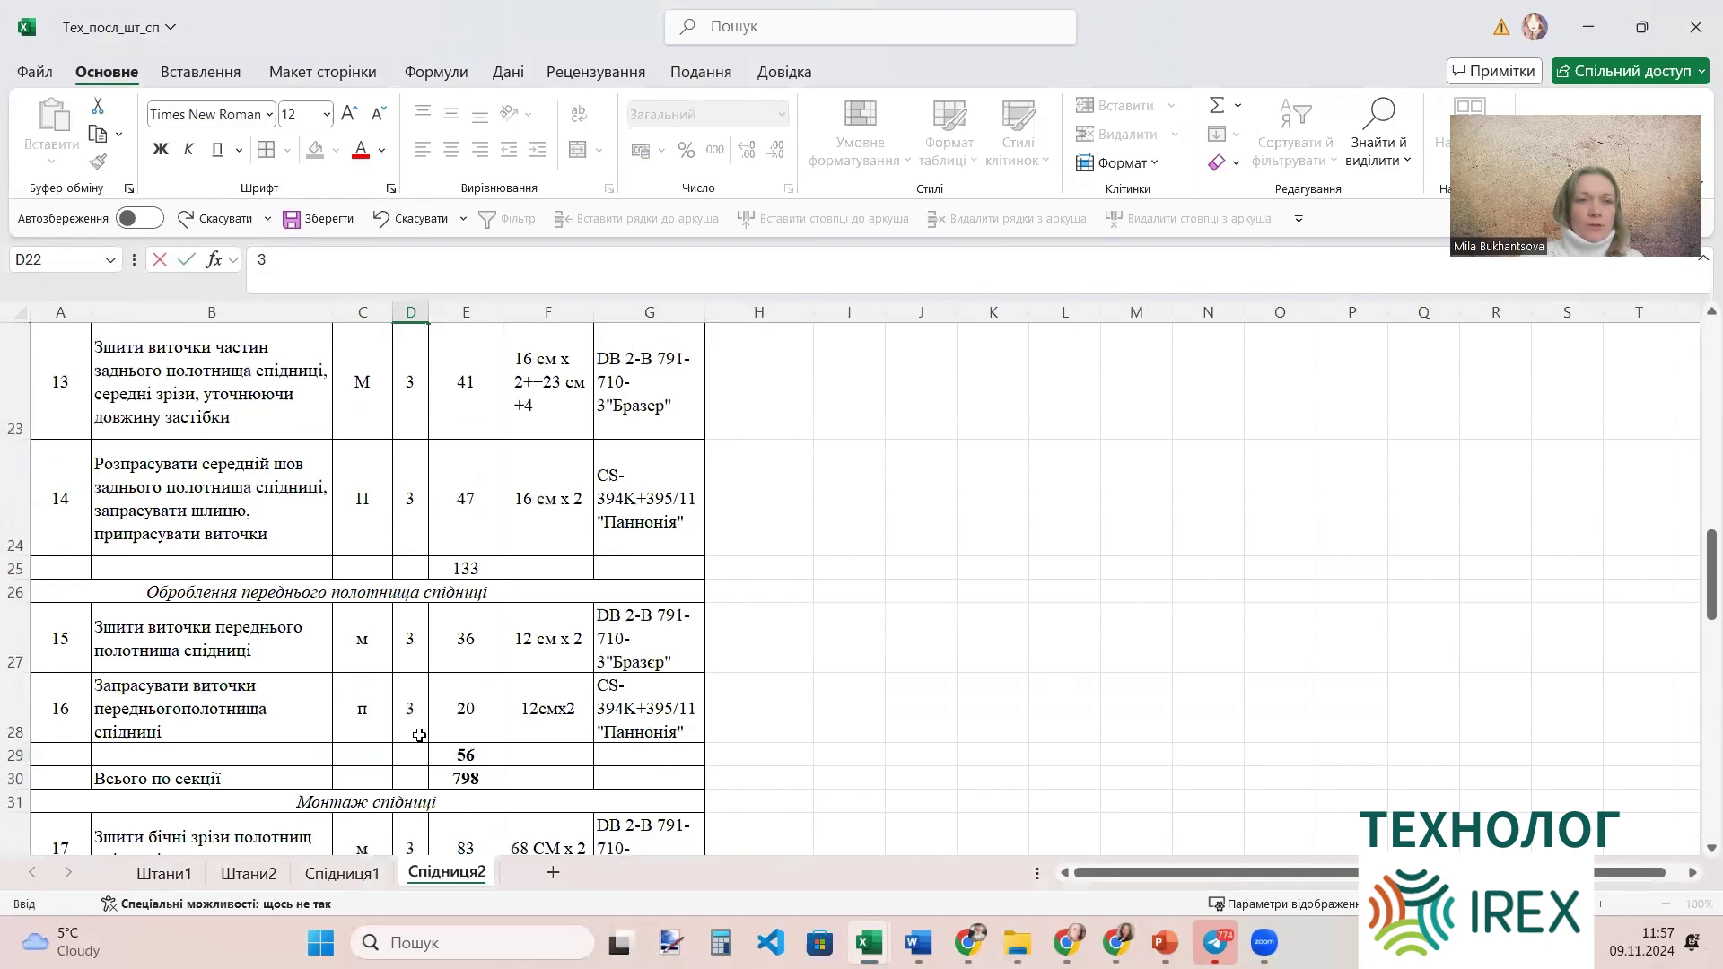
pyautogui.scroll(-3, 419, 735)
pyautogui.click(414, 662)
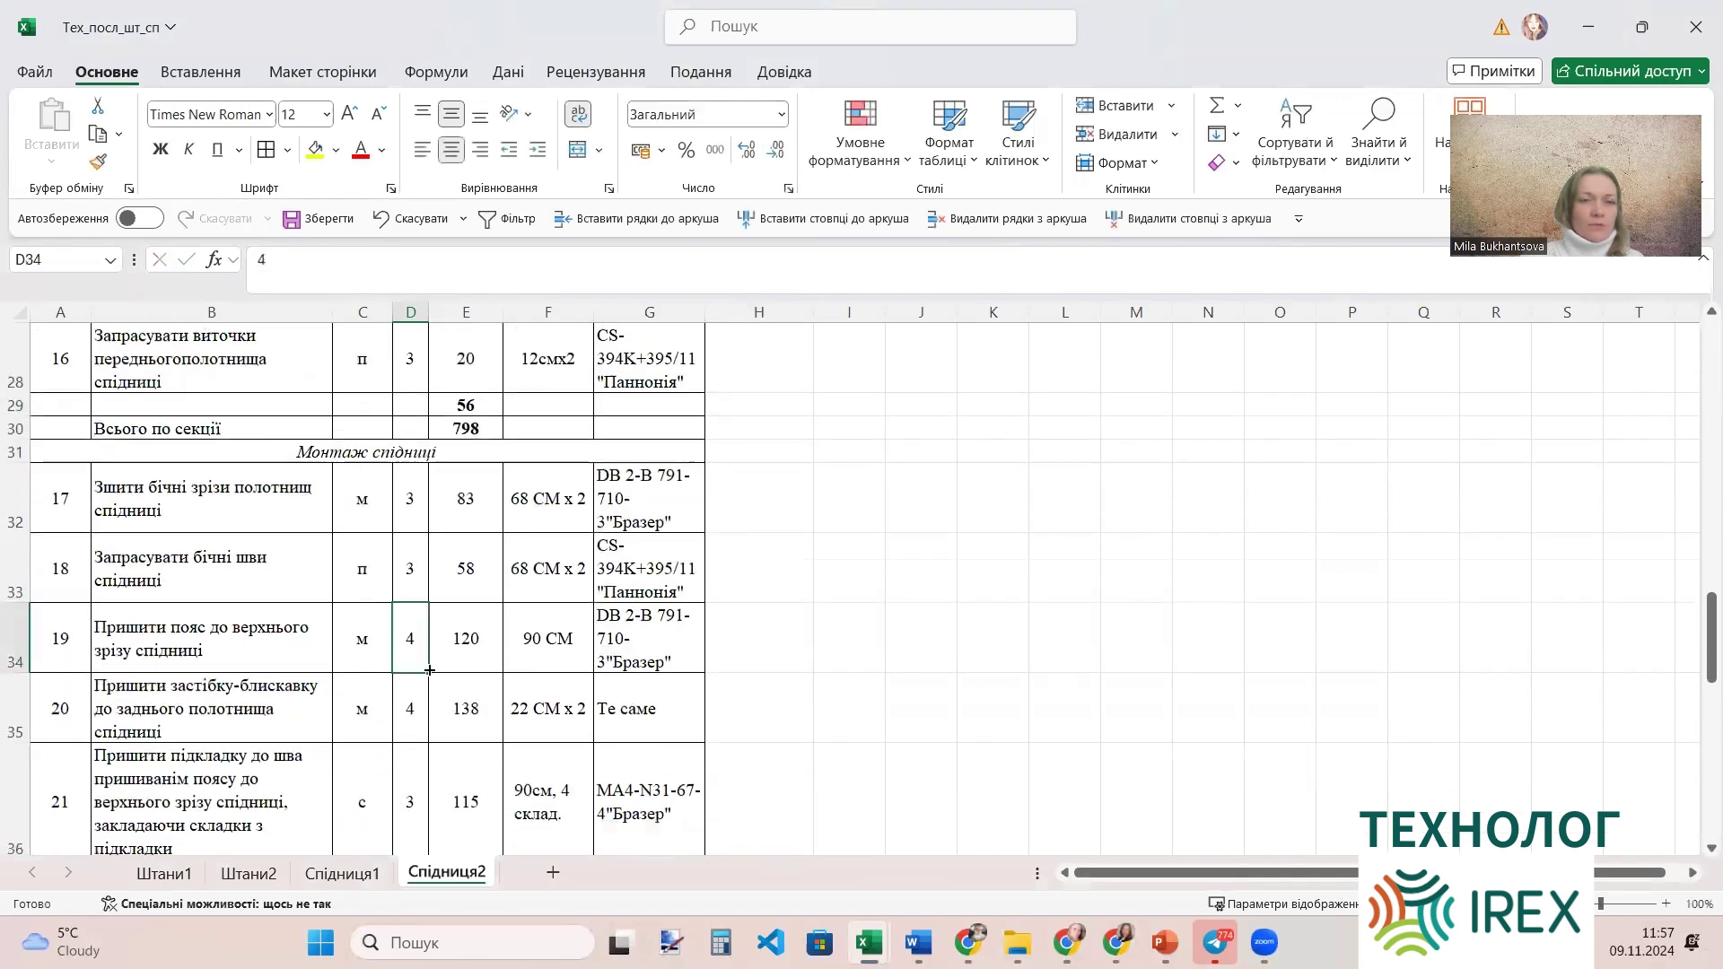
pyautogui.write('3')
pyautogui.click(427, 594)
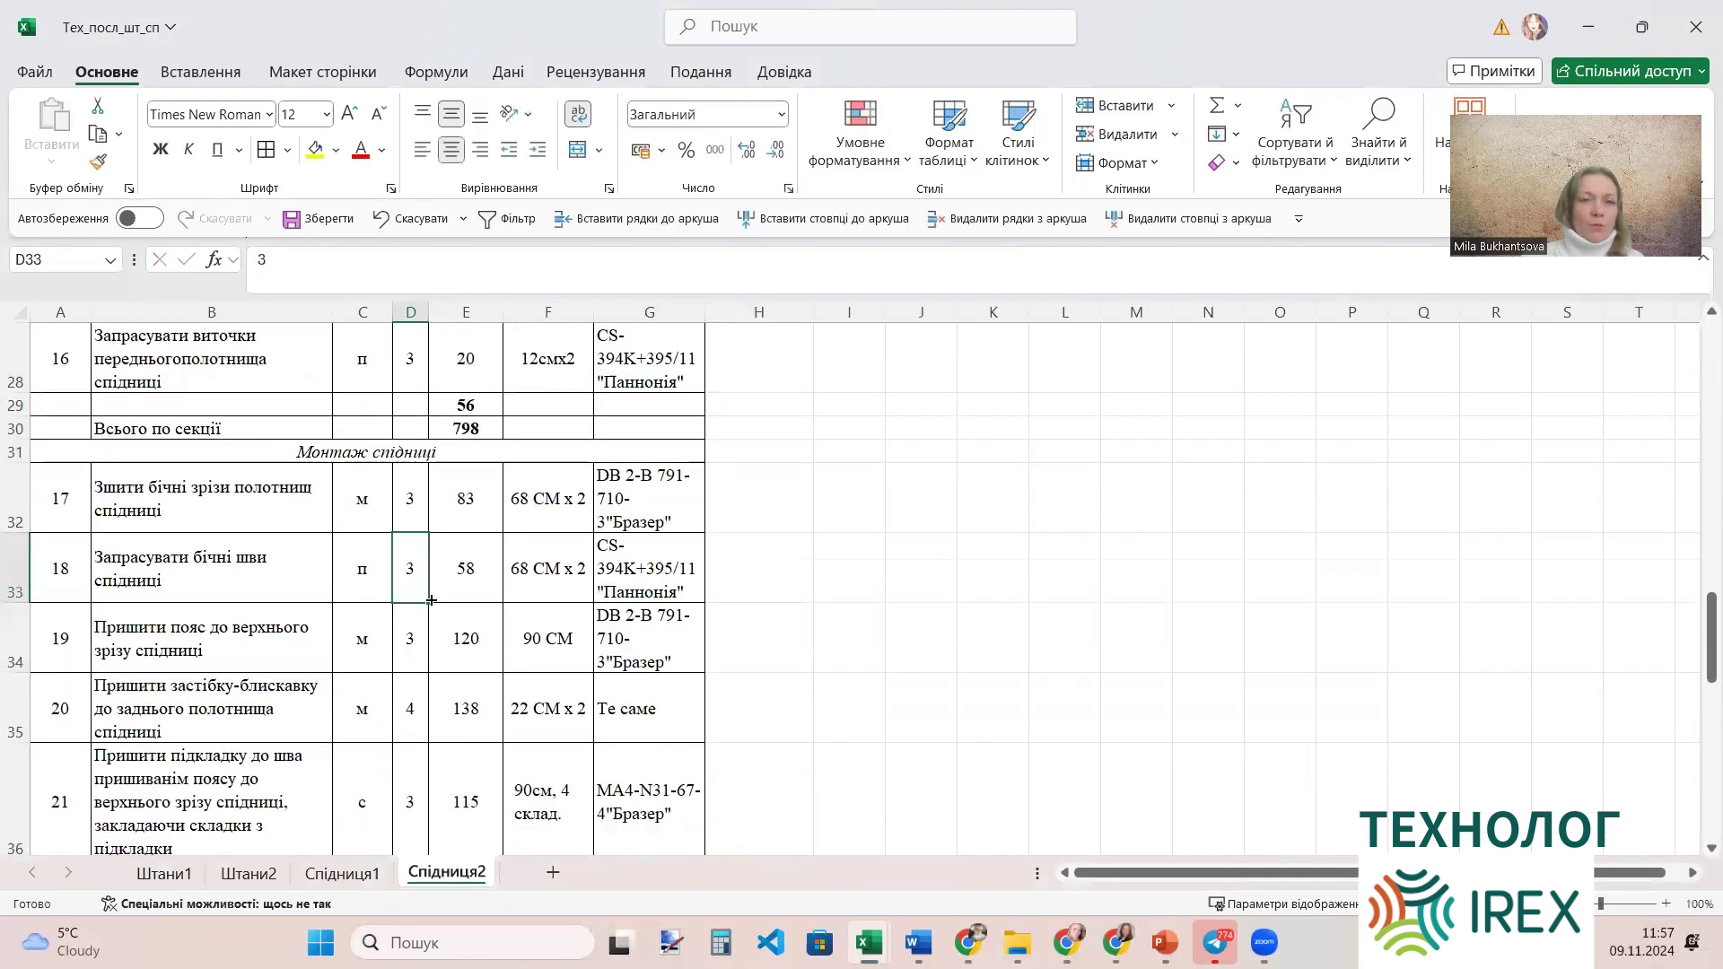
pyautogui.moveTo(428, 604); pyautogui.dragTo(425, 797)
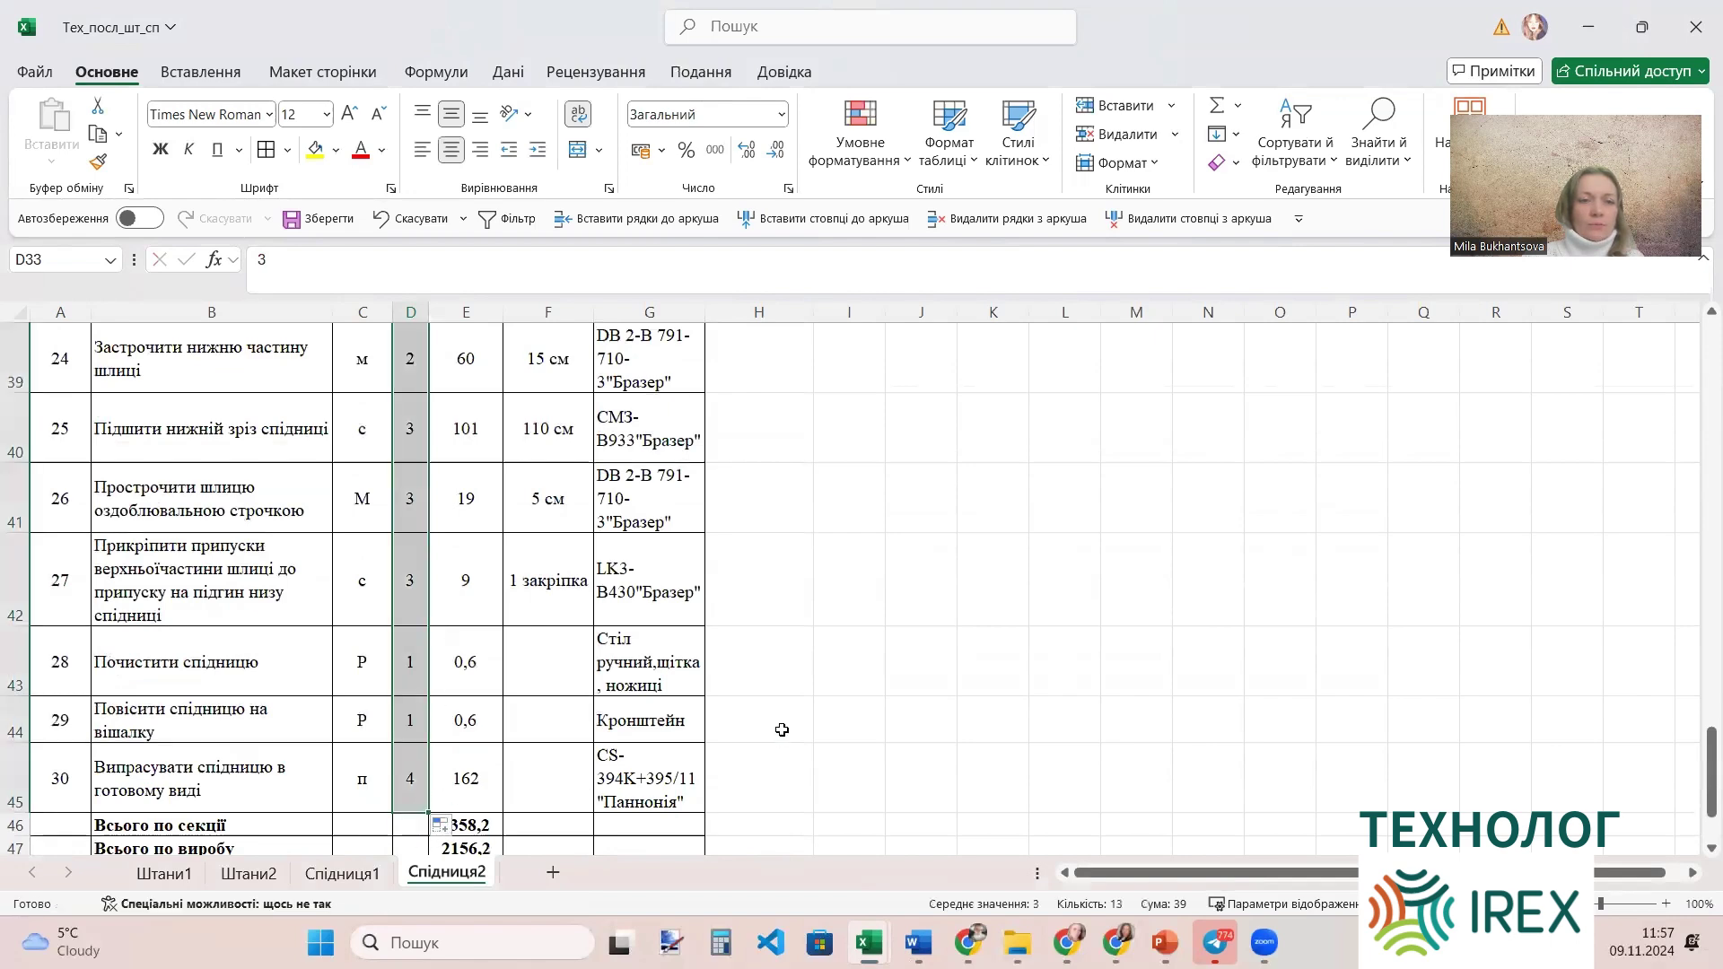
pyautogui.scroll(1, 778, 709)
pyautogui.scroll(2, 778, 709)
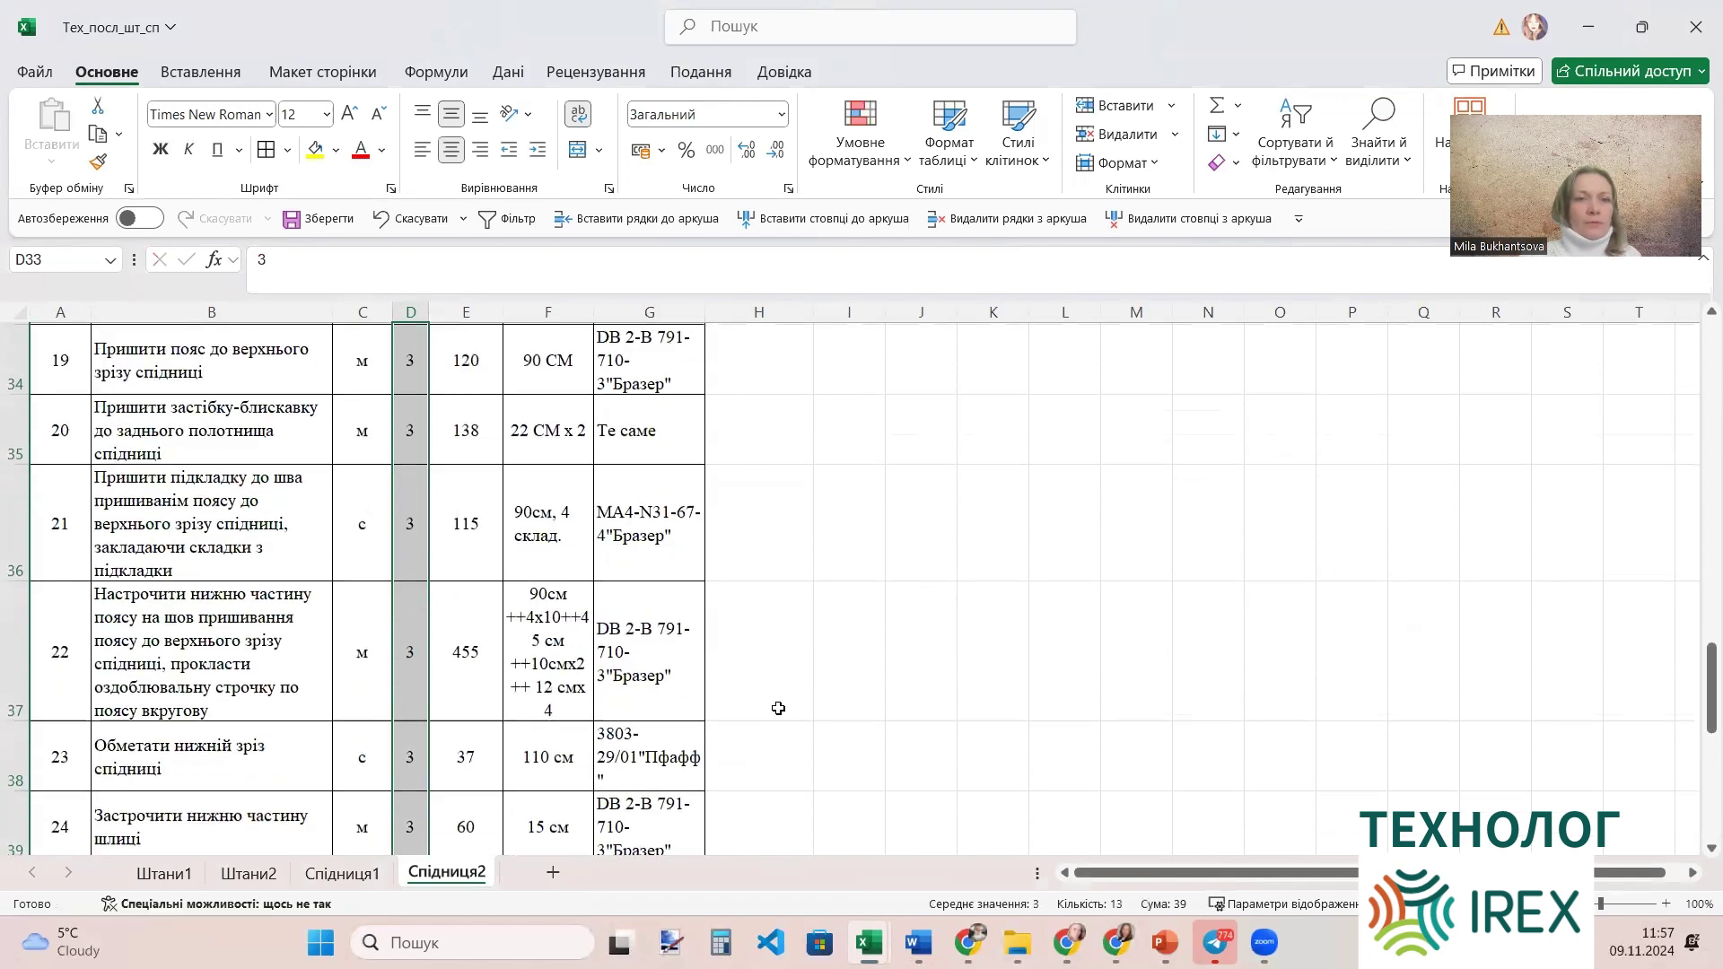
# Fill grade 3 from operation 17 in D32 down the Розряд column through D47.
pyautogui.click(409, 388)
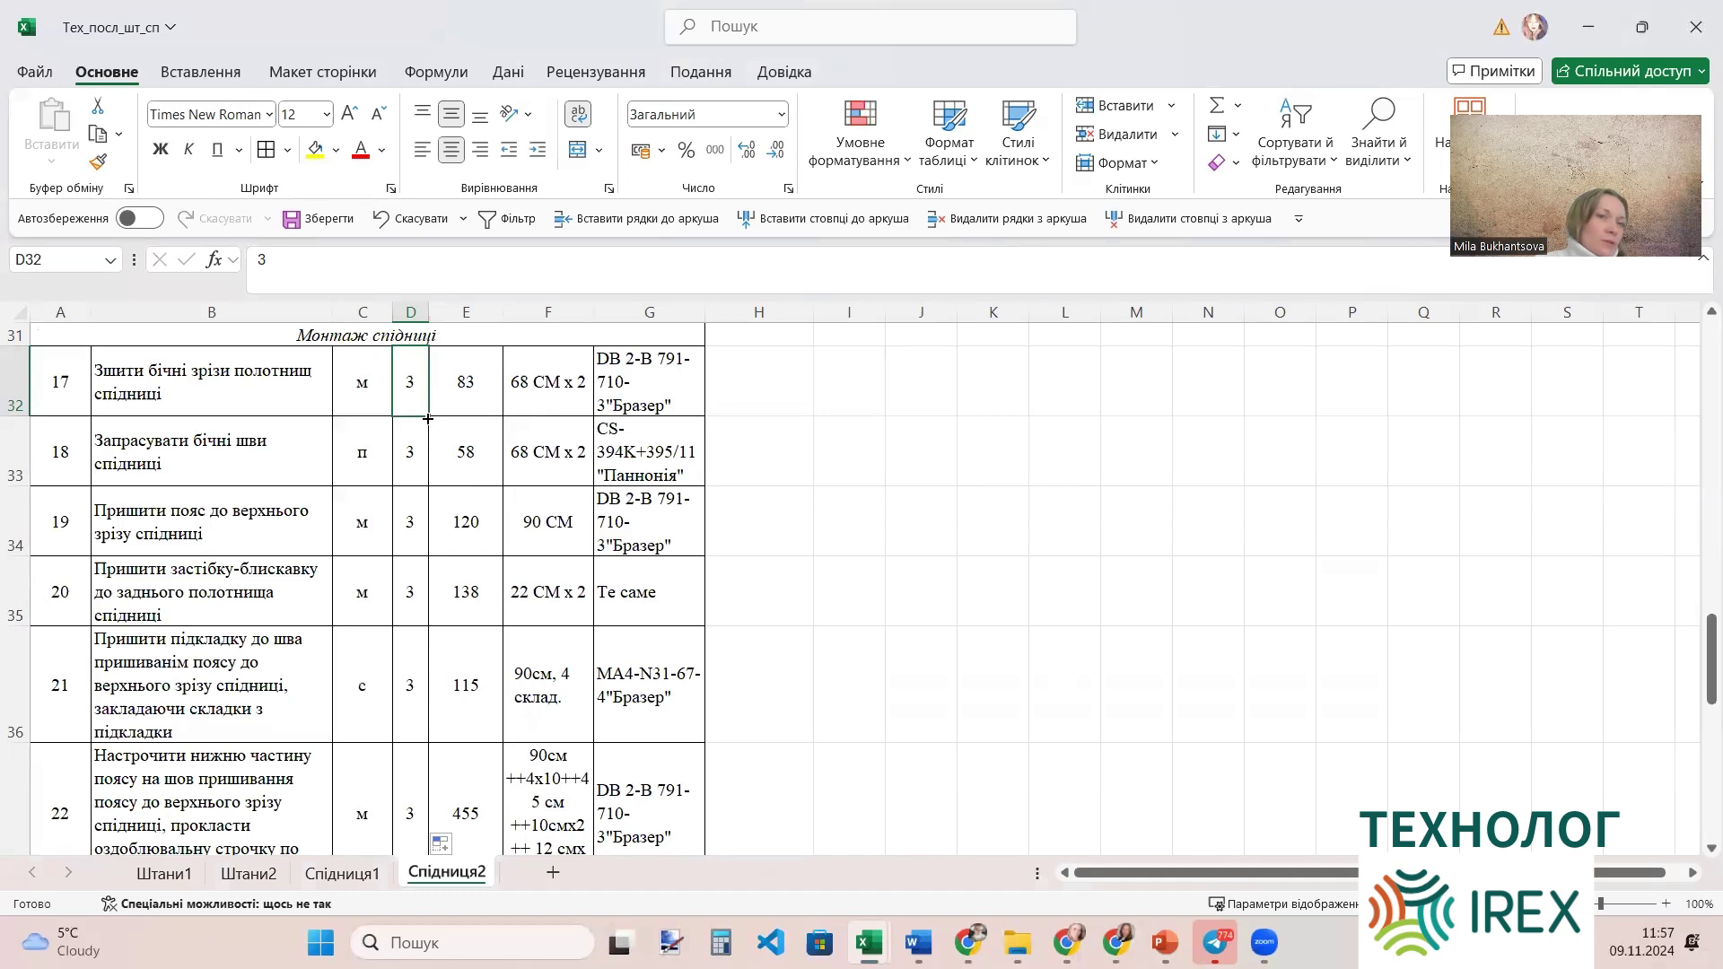
pyautogui.moveTo(428, 419); pyautogui.dragTo(423, 786)
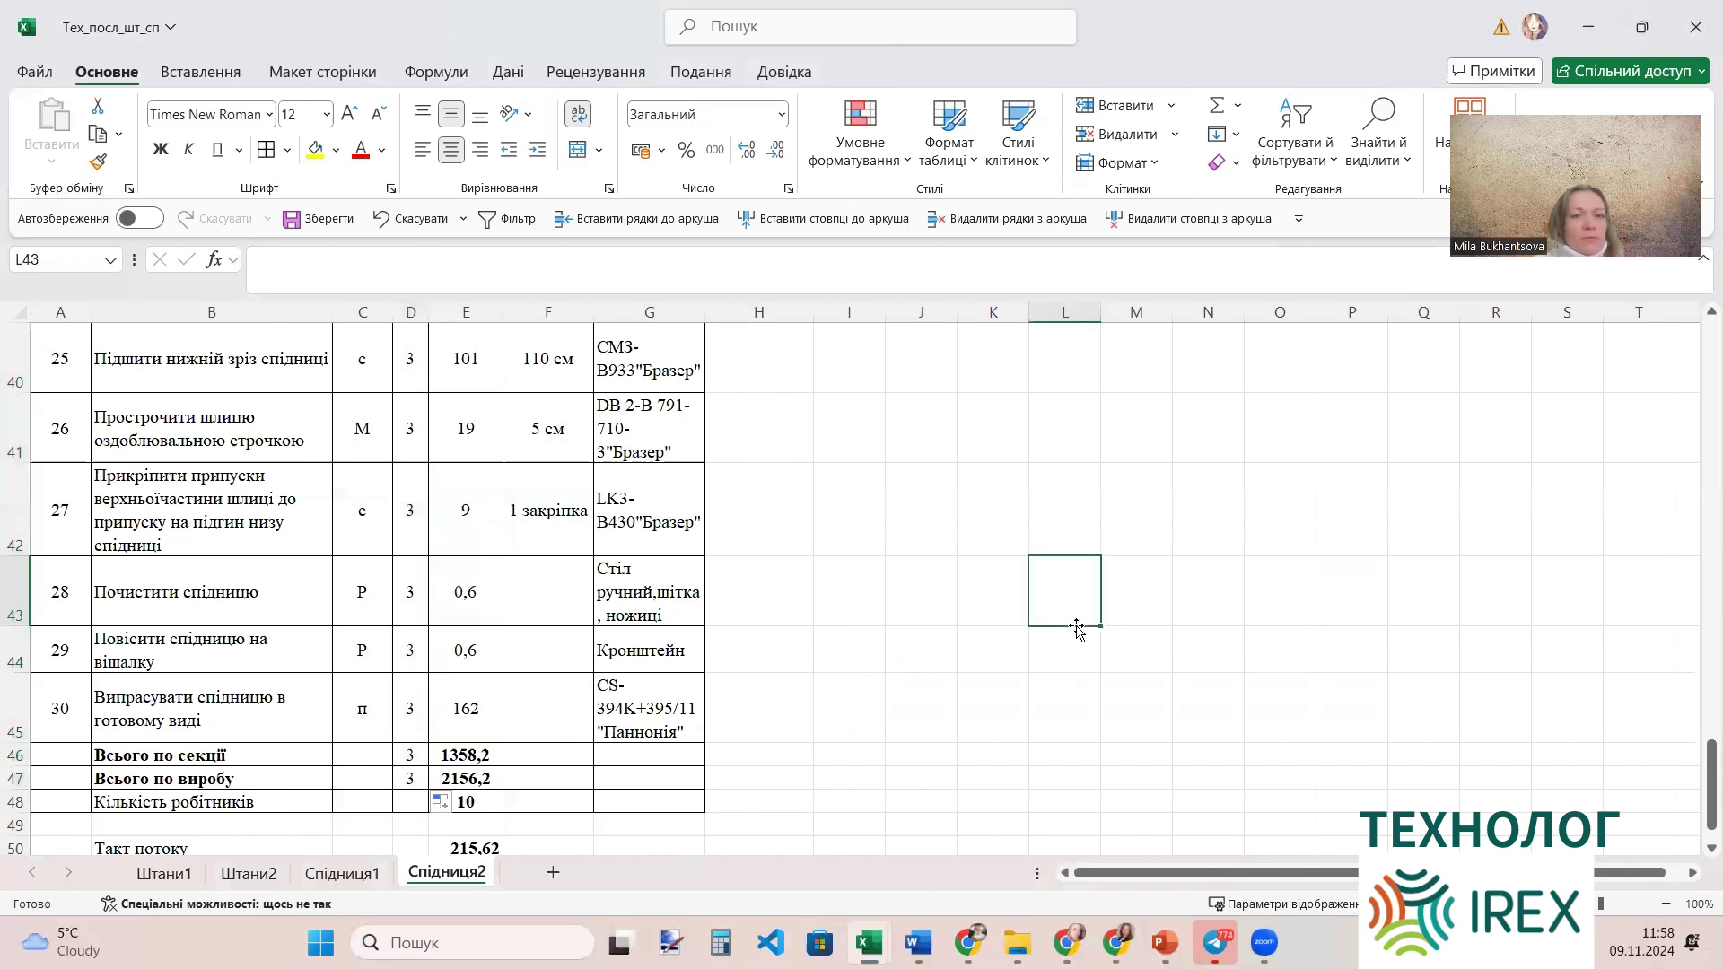
pyautogui.click(1072, 596)
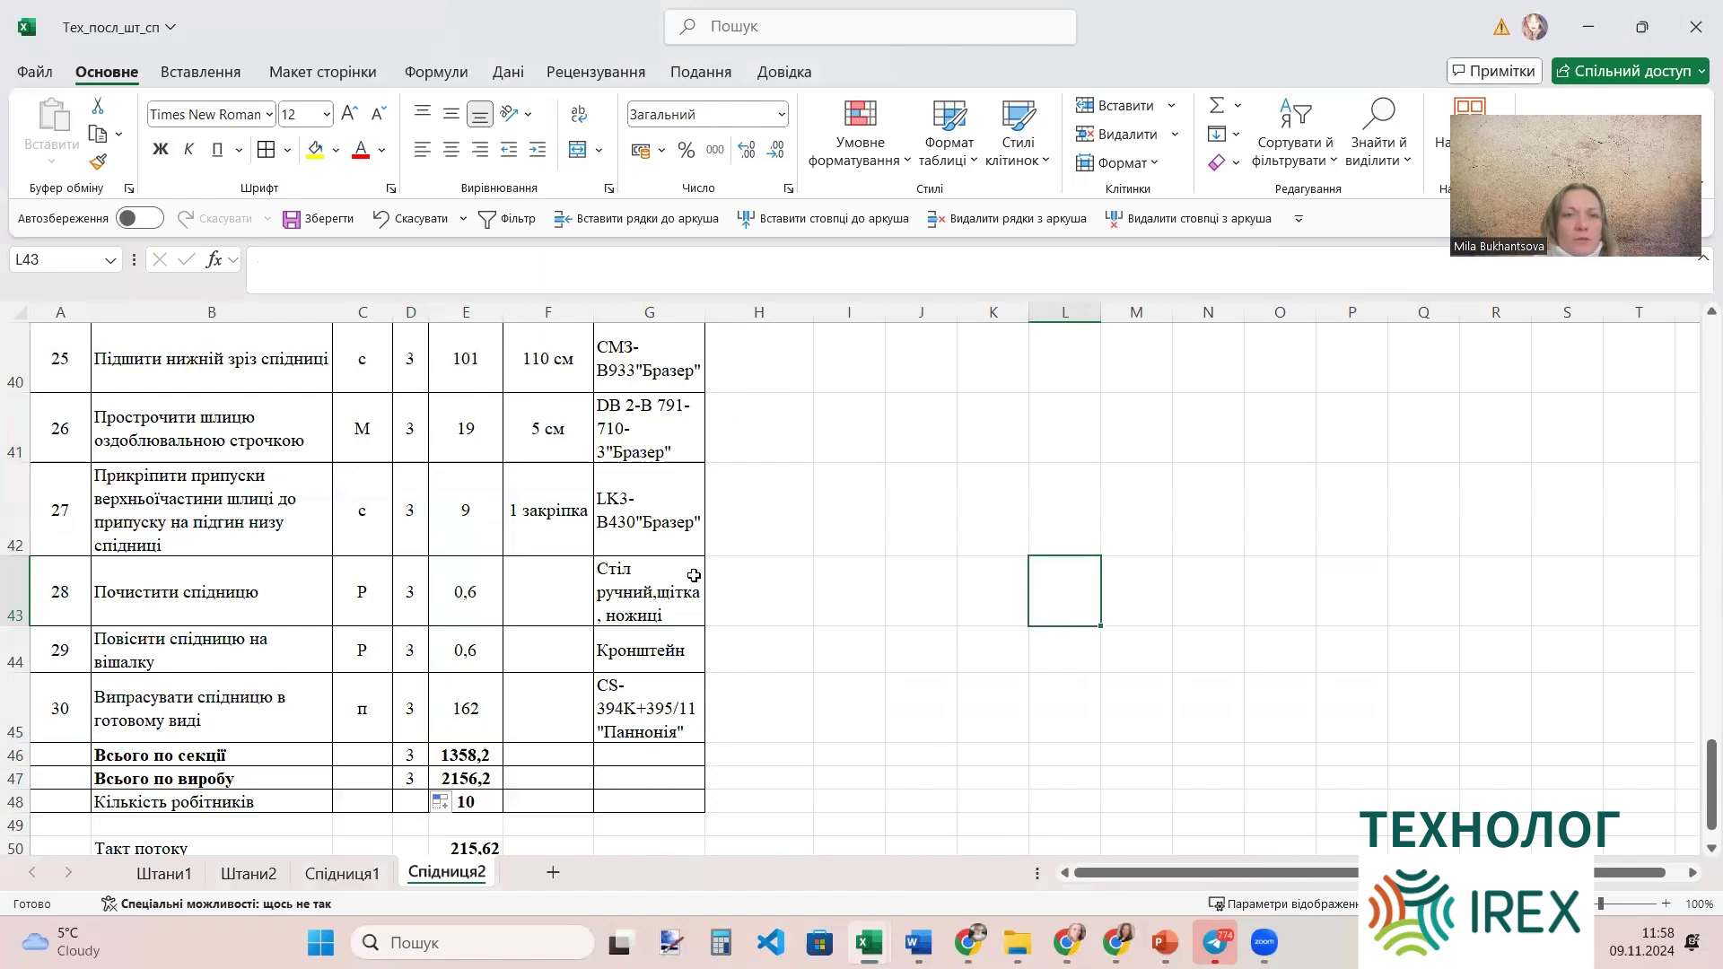
pyautogui.scroll(1, 772, 615)
pyautogui.scroll(-1, 908, 654)
pyautogui.scroll(2, 907, 656)
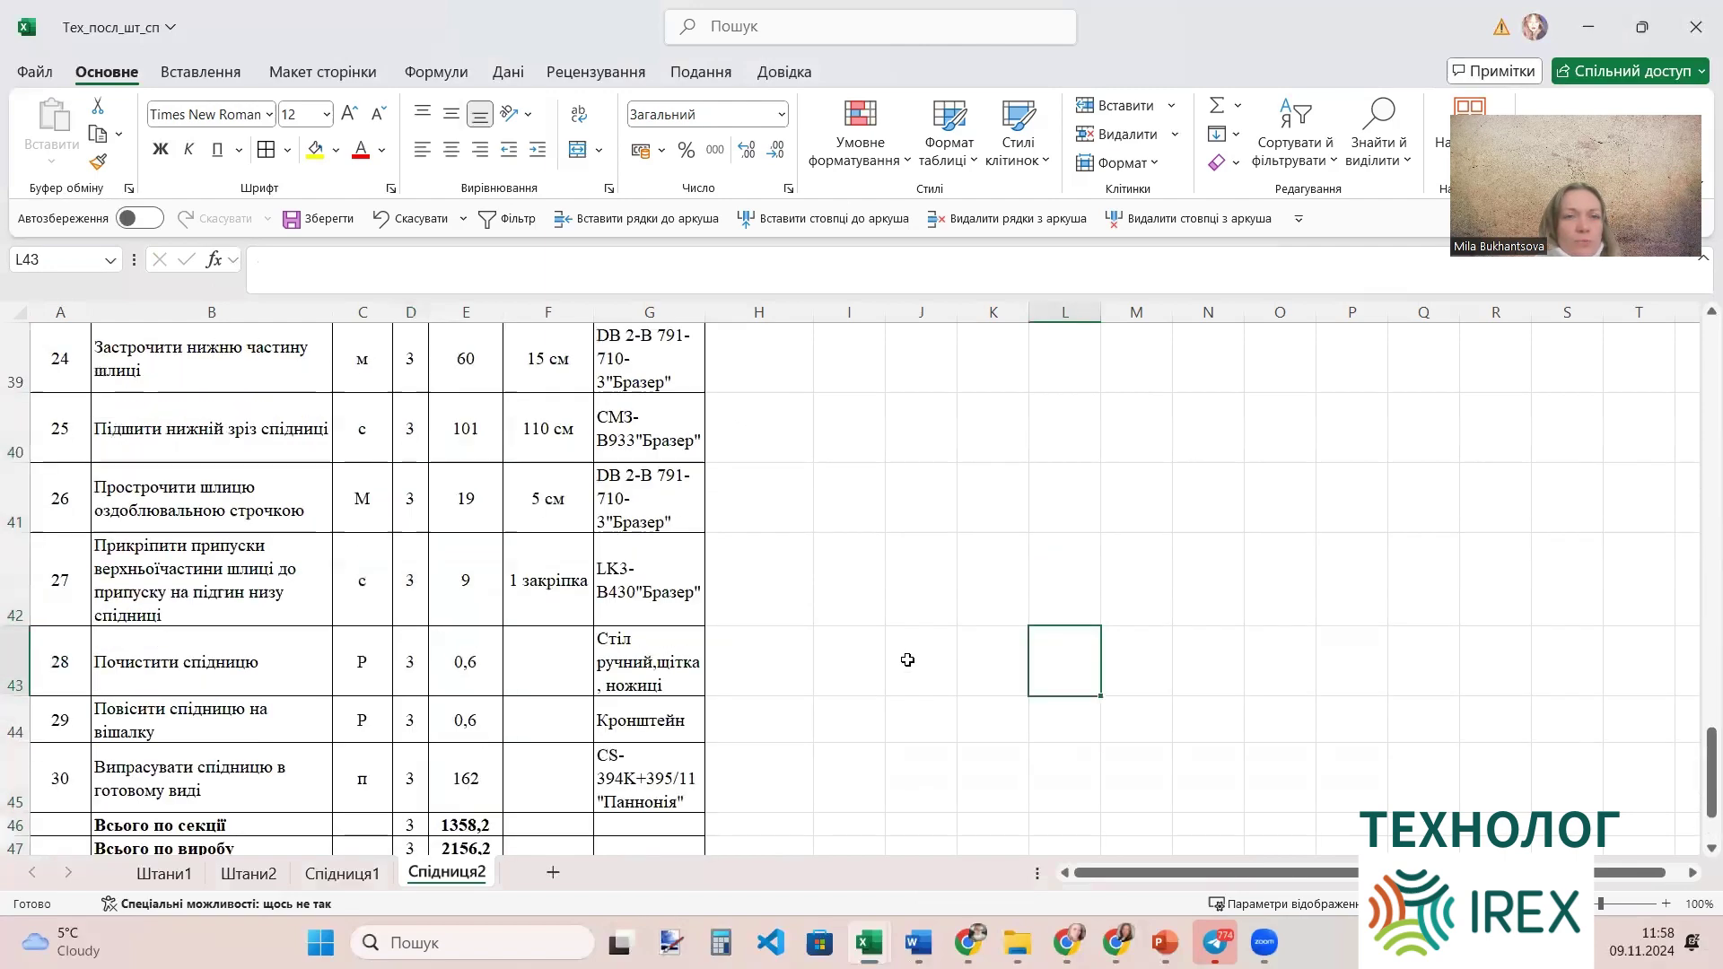
pyautogui.scroll(12, 907, 655)
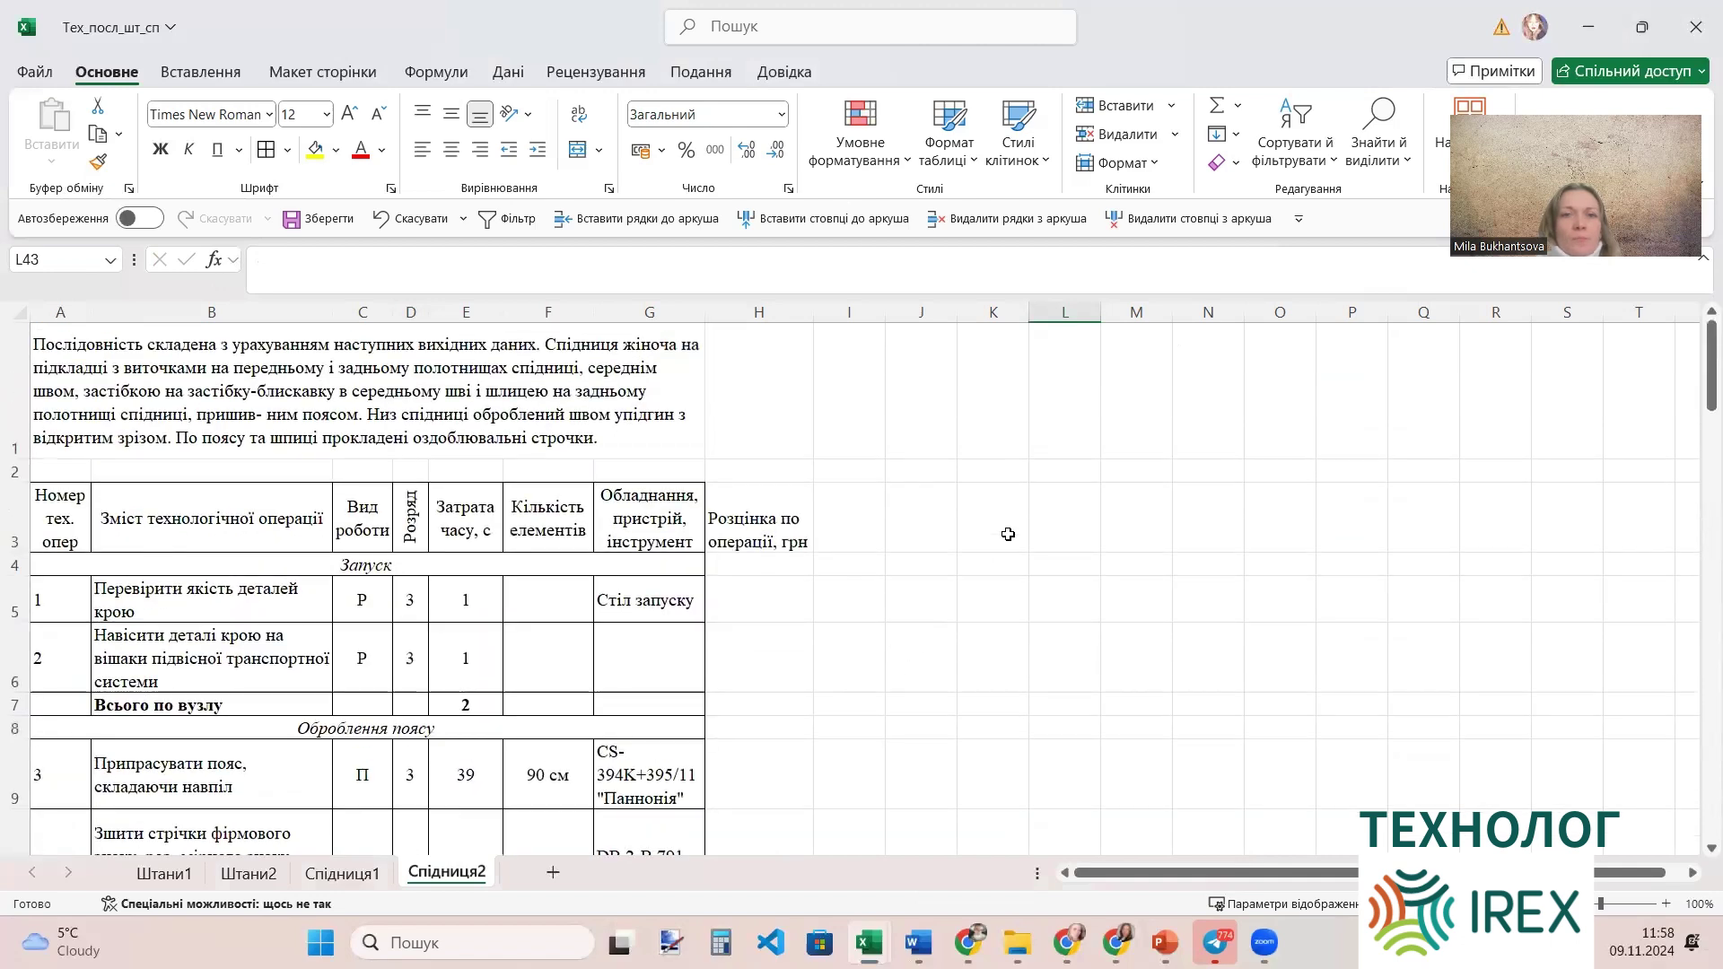
pyautogui.click(743, 600)
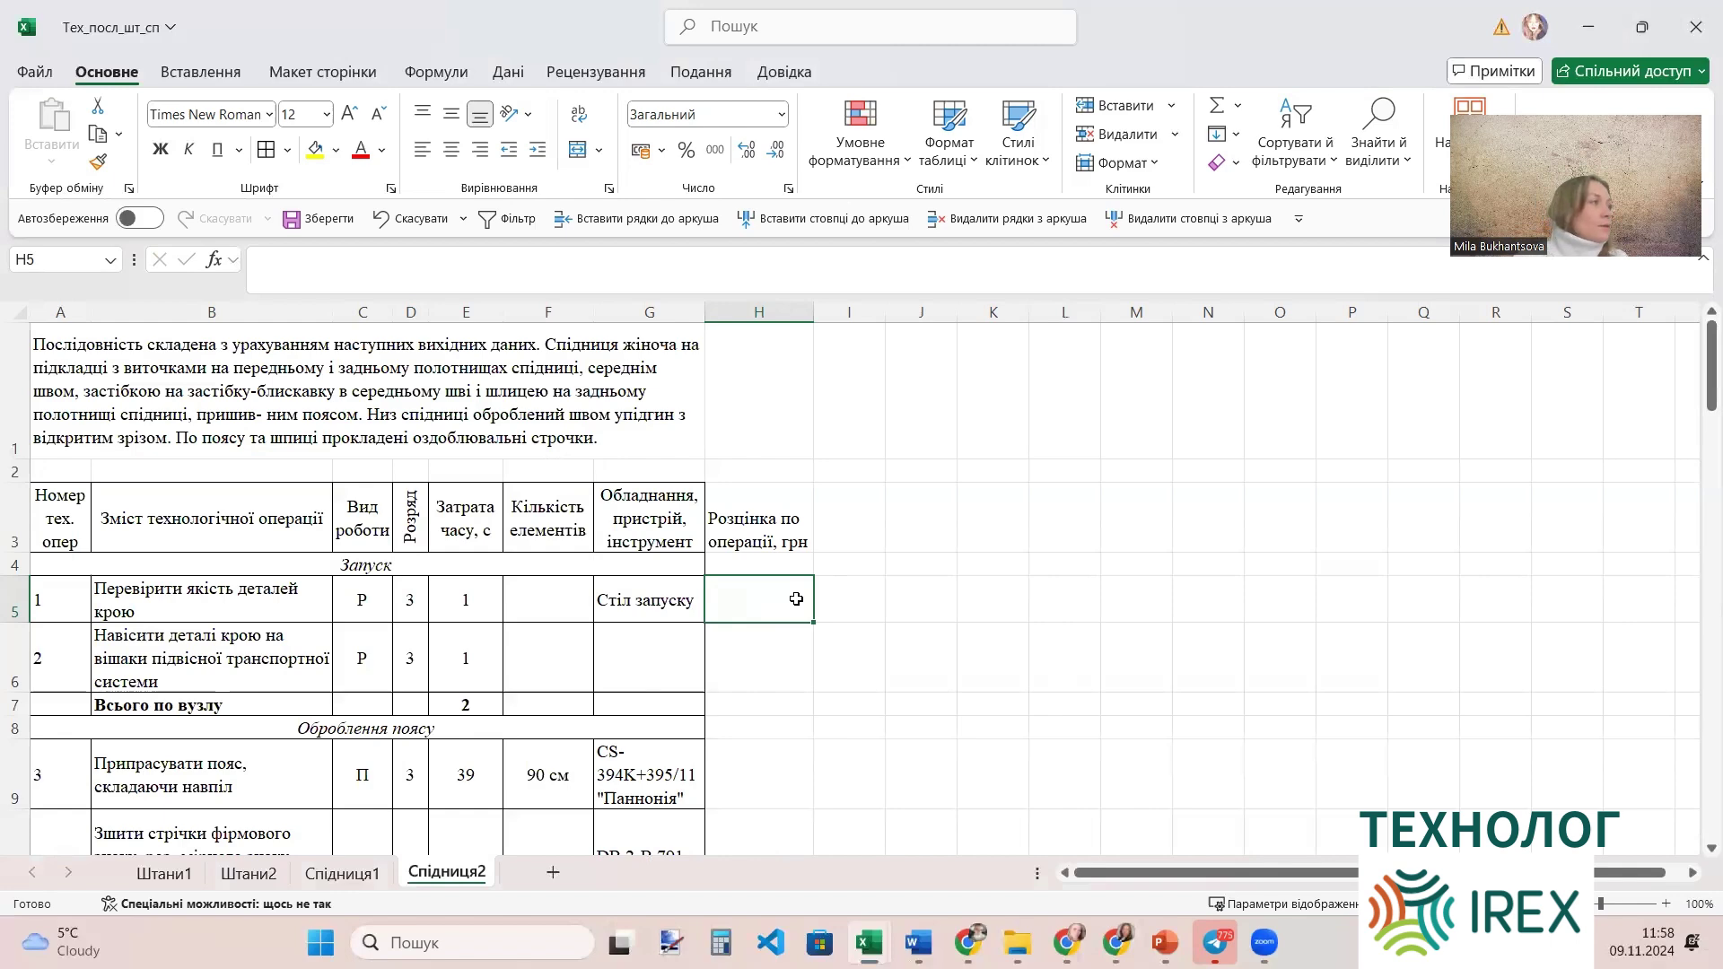
pyautogui.write('=')
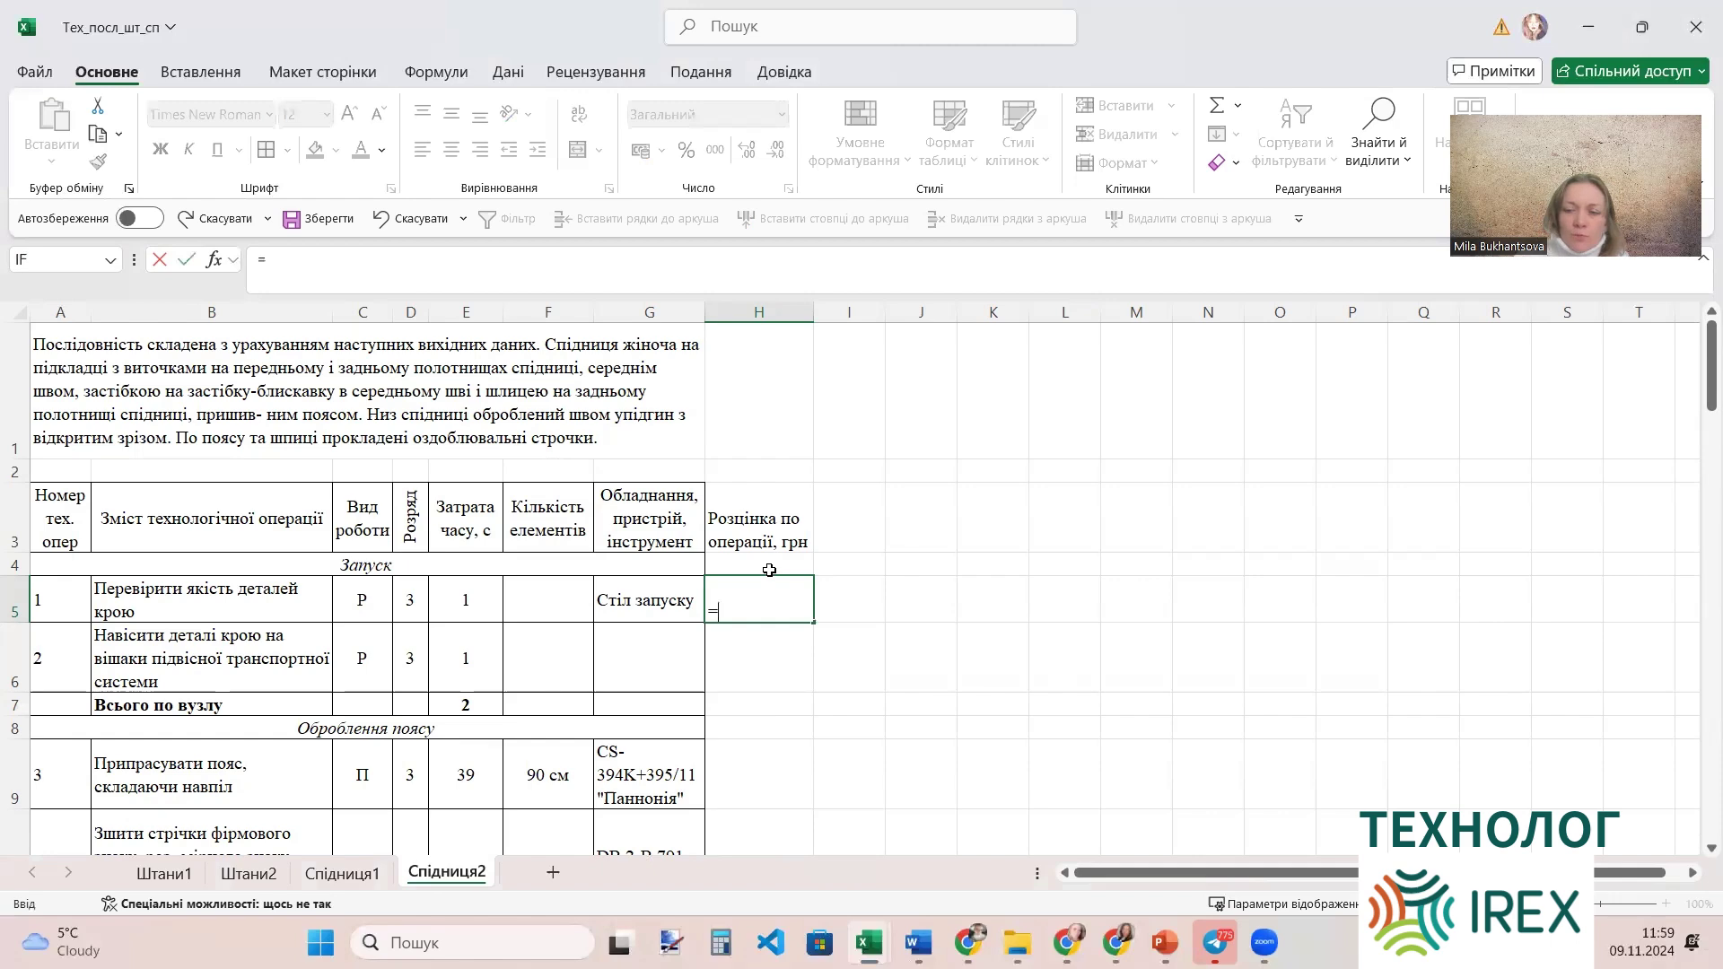
pyautogui.write('2,12')
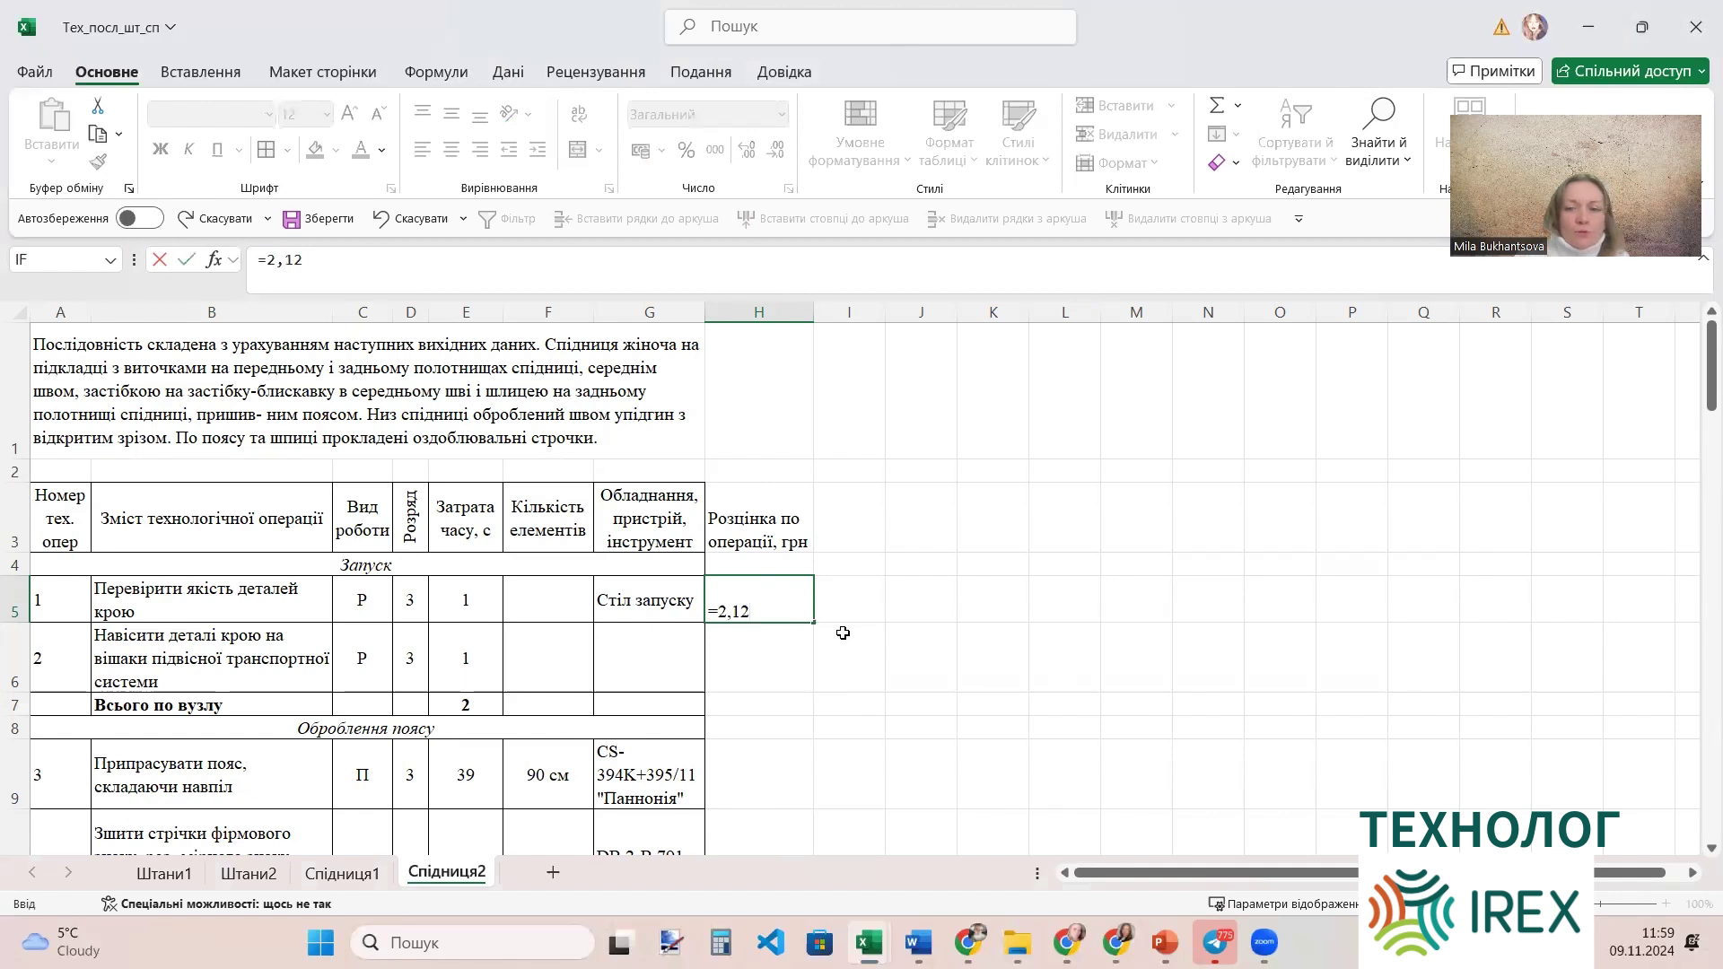
pyautogui.press('BackSpace')
pyautogui.press('BackSpace')
pyautogui.press('BackSpace')
pyautogui.press('BackSpace')
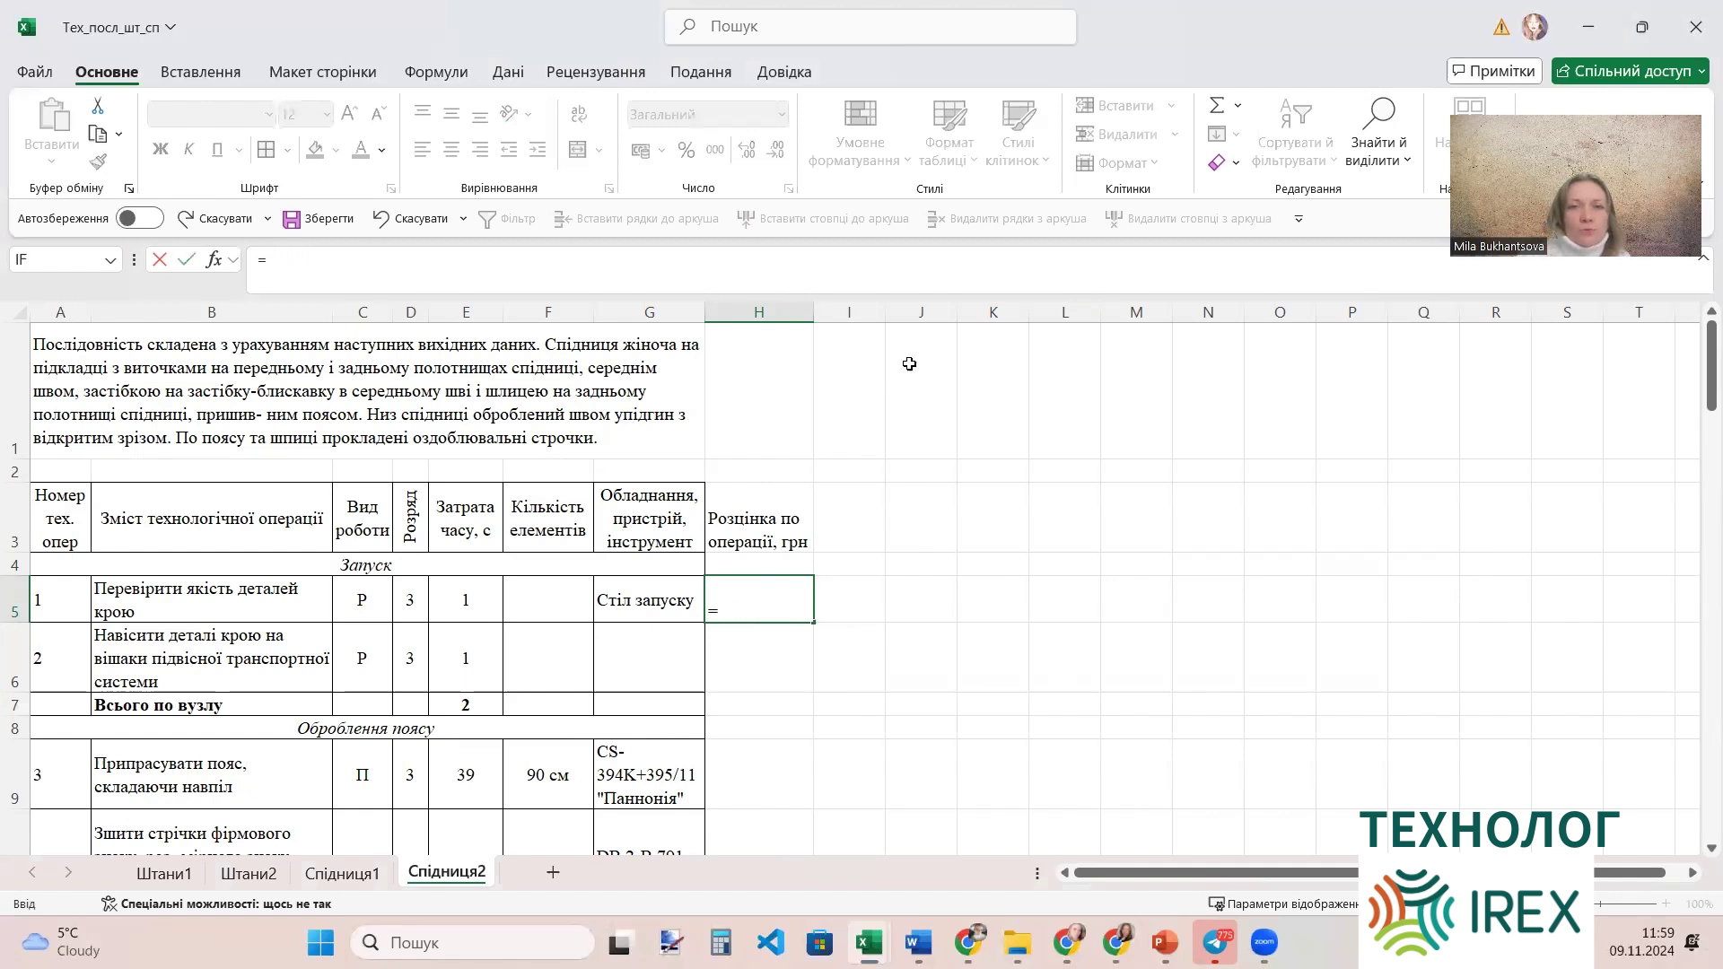
pyautogui.click(762, 471)
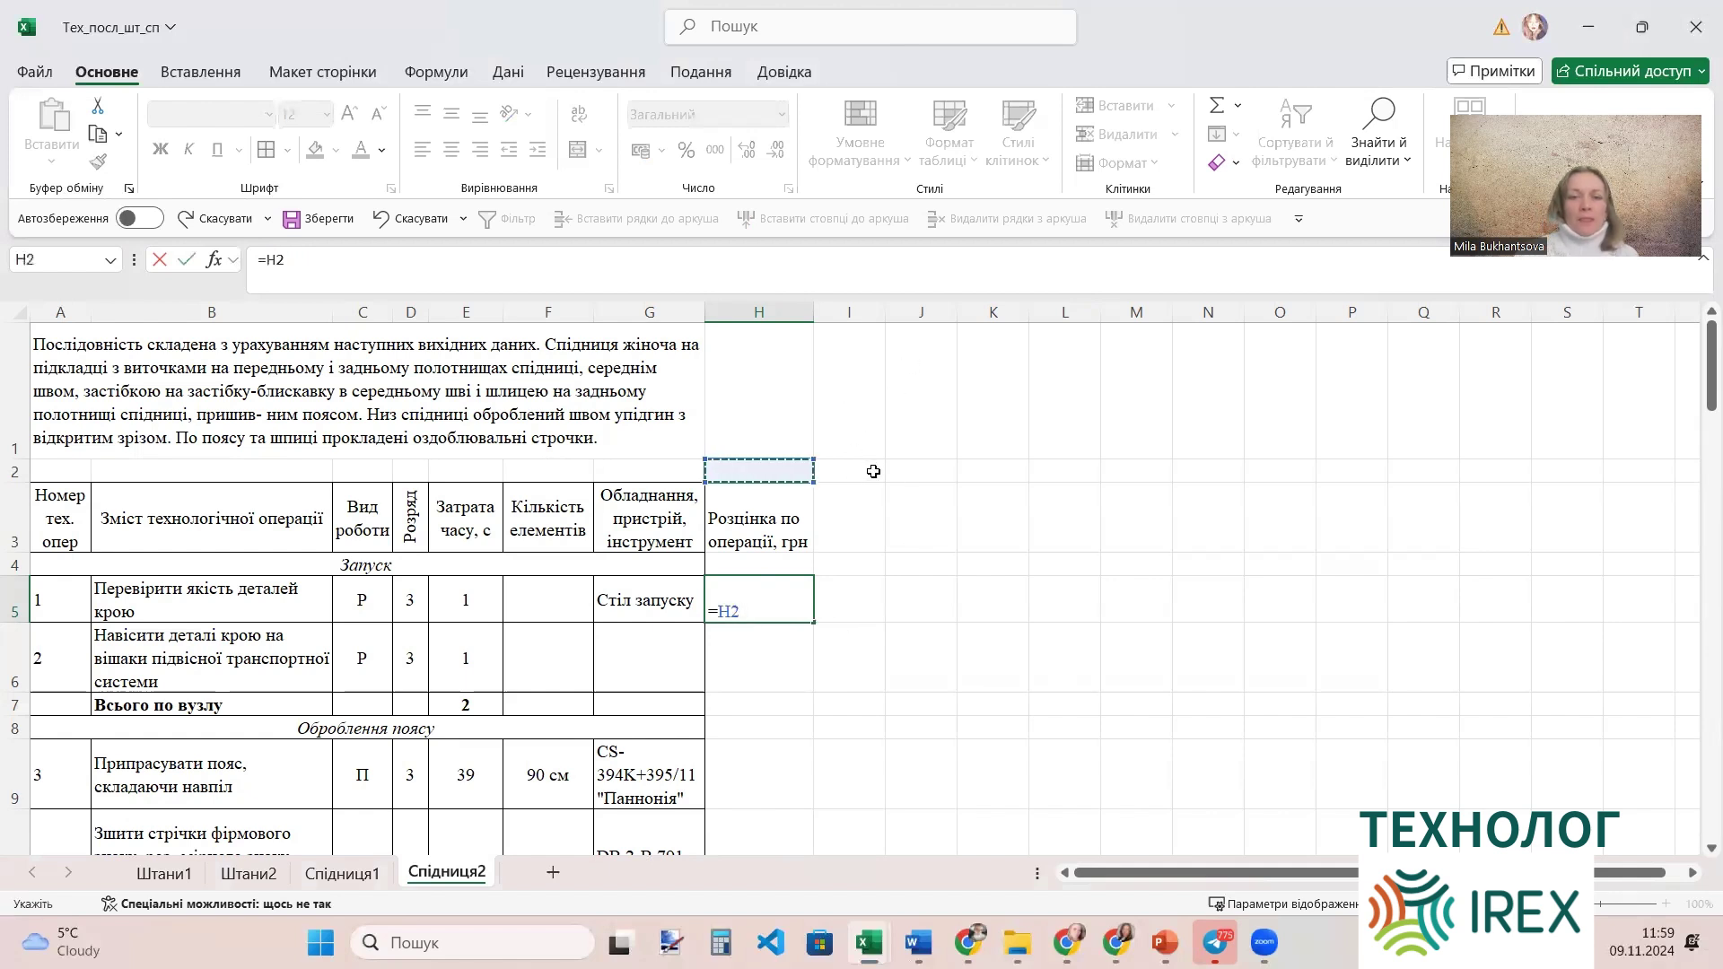
pyautogui.press('Escape')
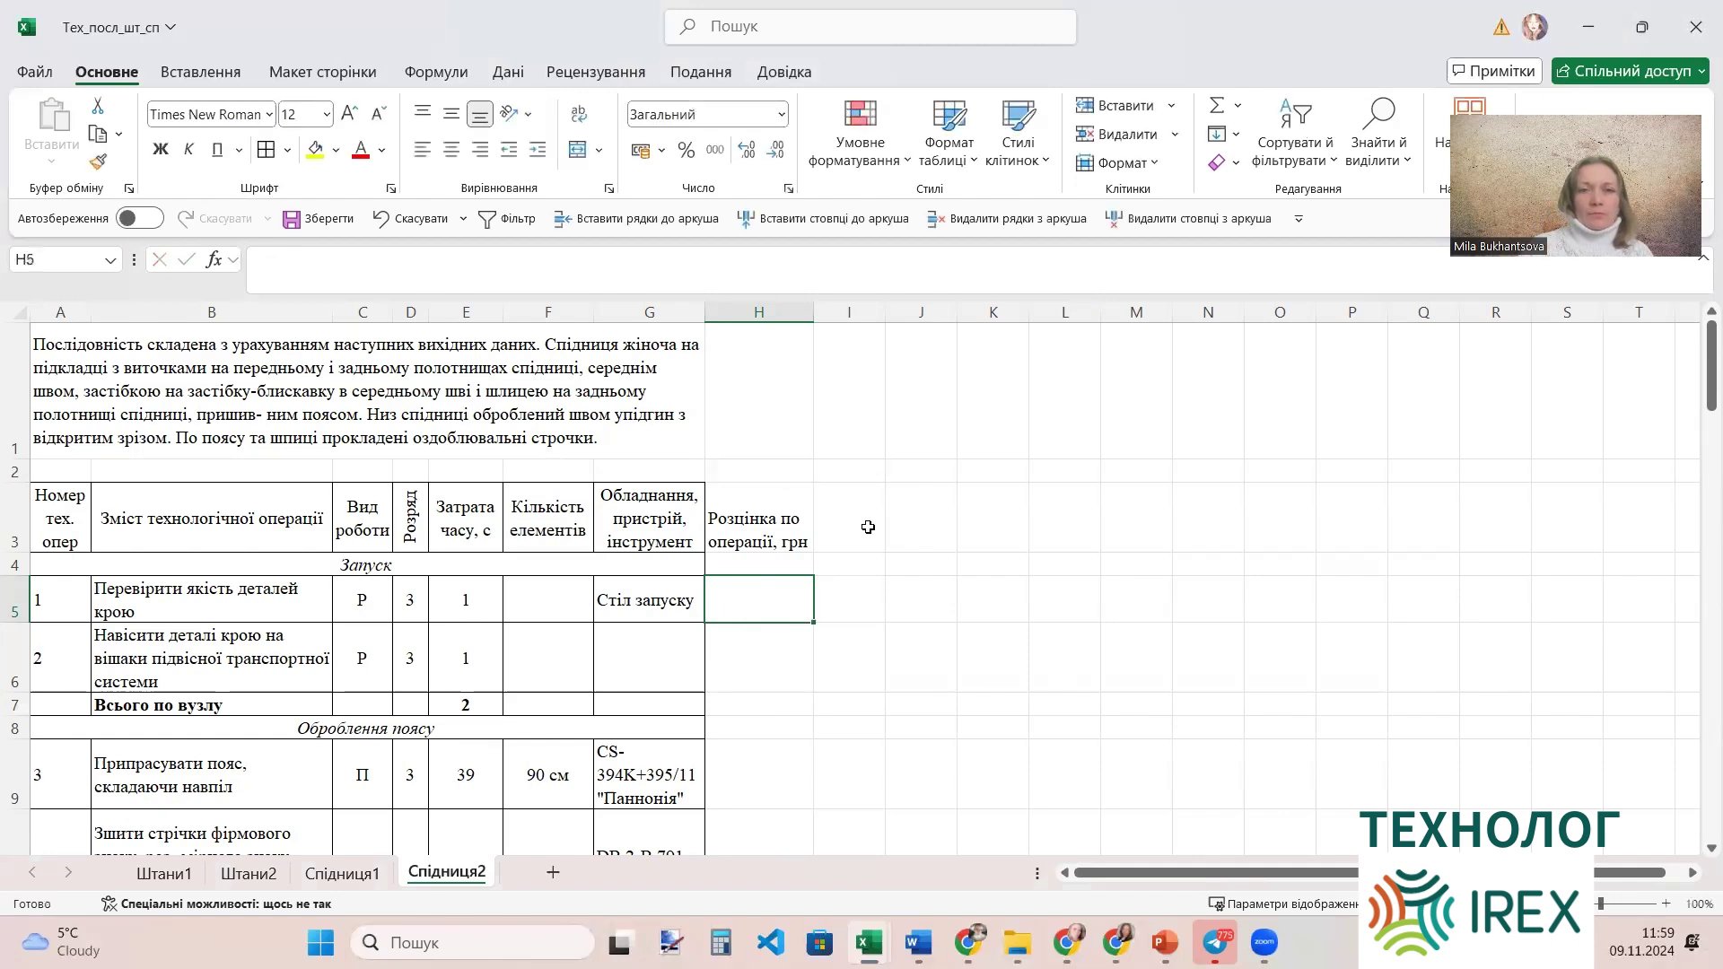
# Enter the label "розцінка 3 розряду" in G2, above the equipment column header.
pyautogui.click(773, 477)
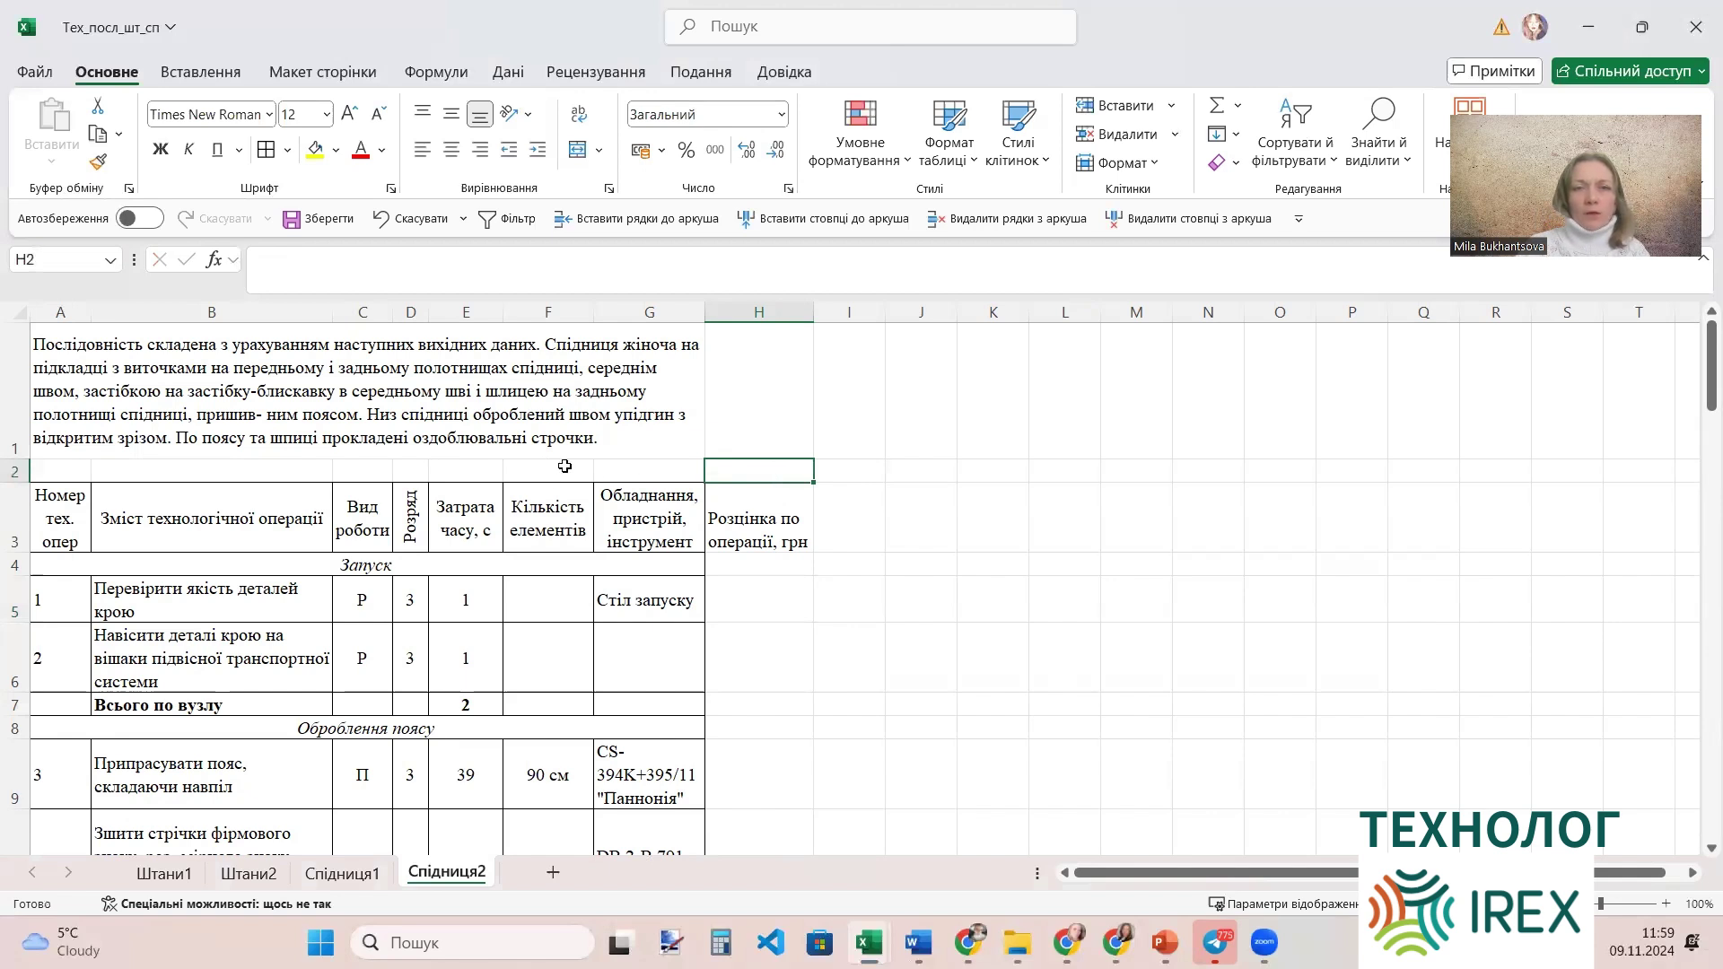
pyautogui.click(611, 471)
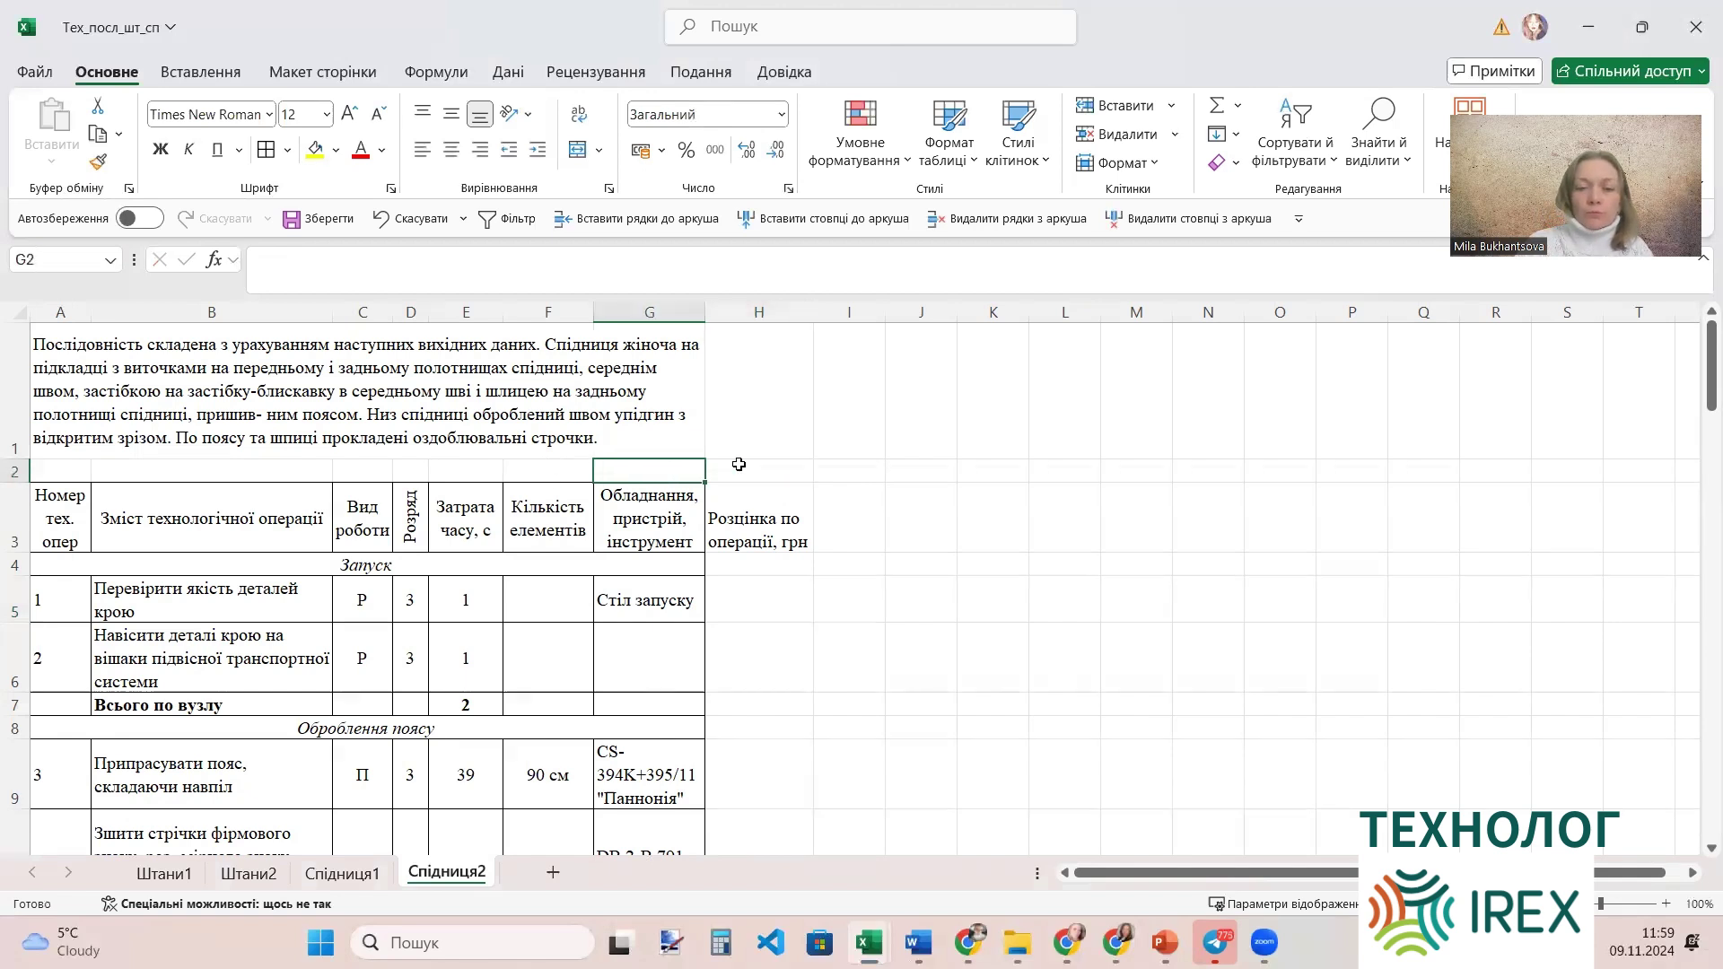
pyautogui.write('ро')
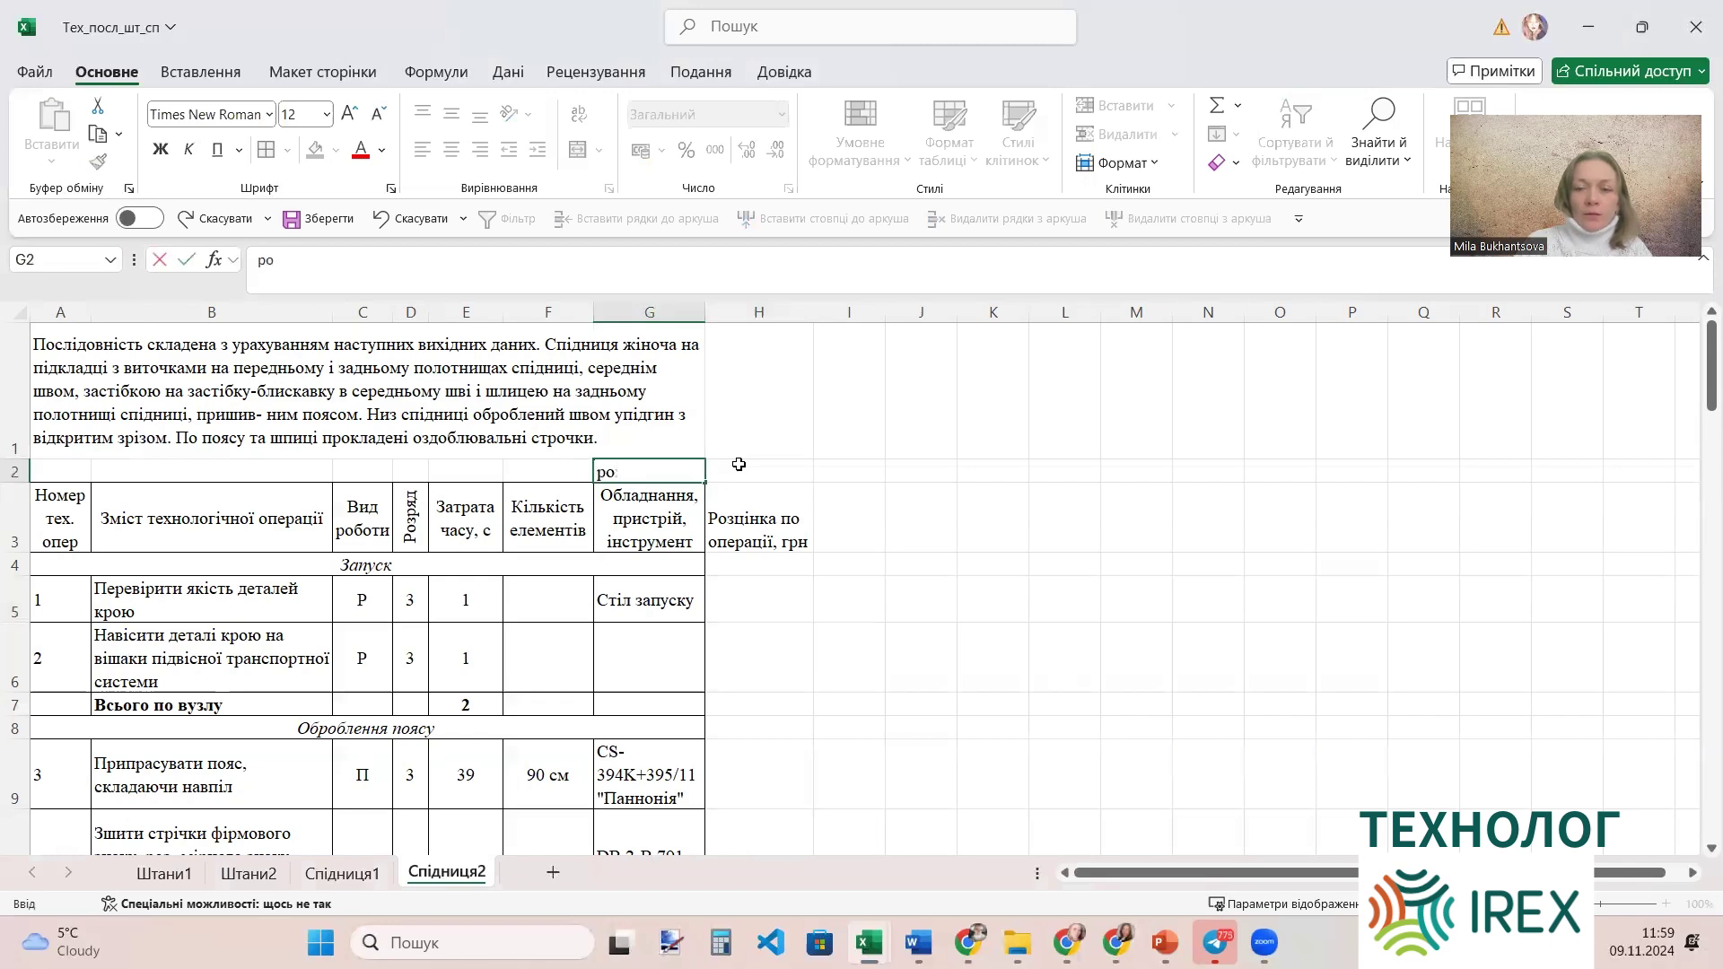
pyautogui.write('зціг')
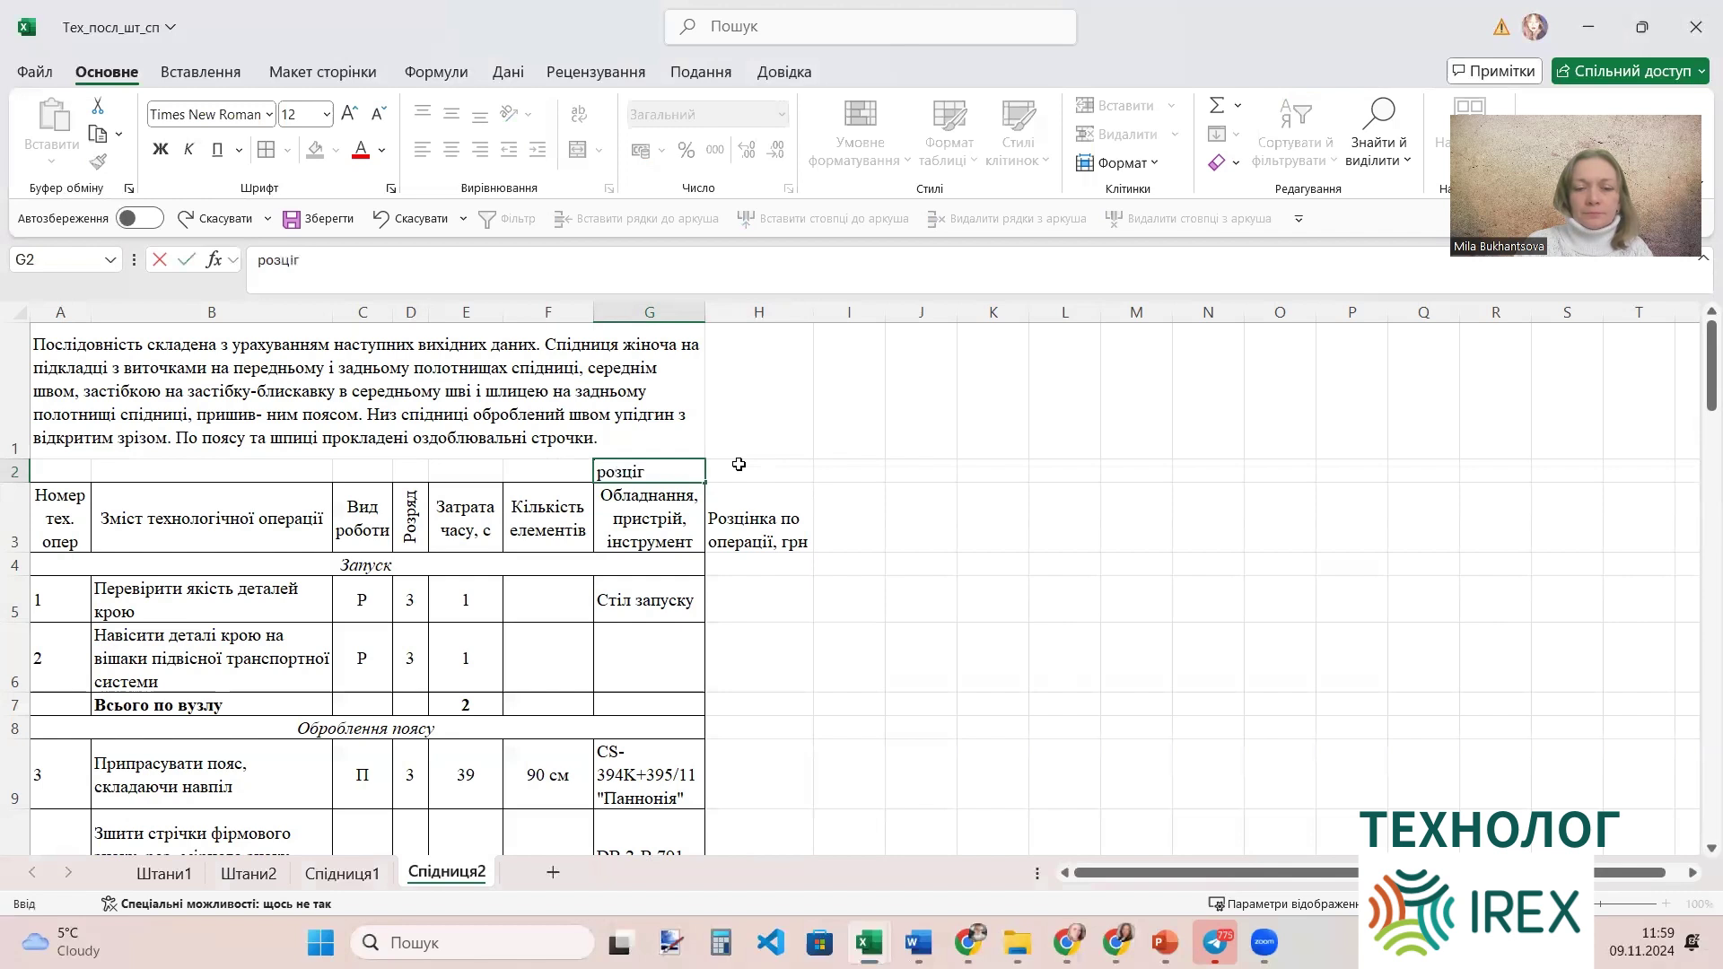
pyautogui.write('ка 3 ')
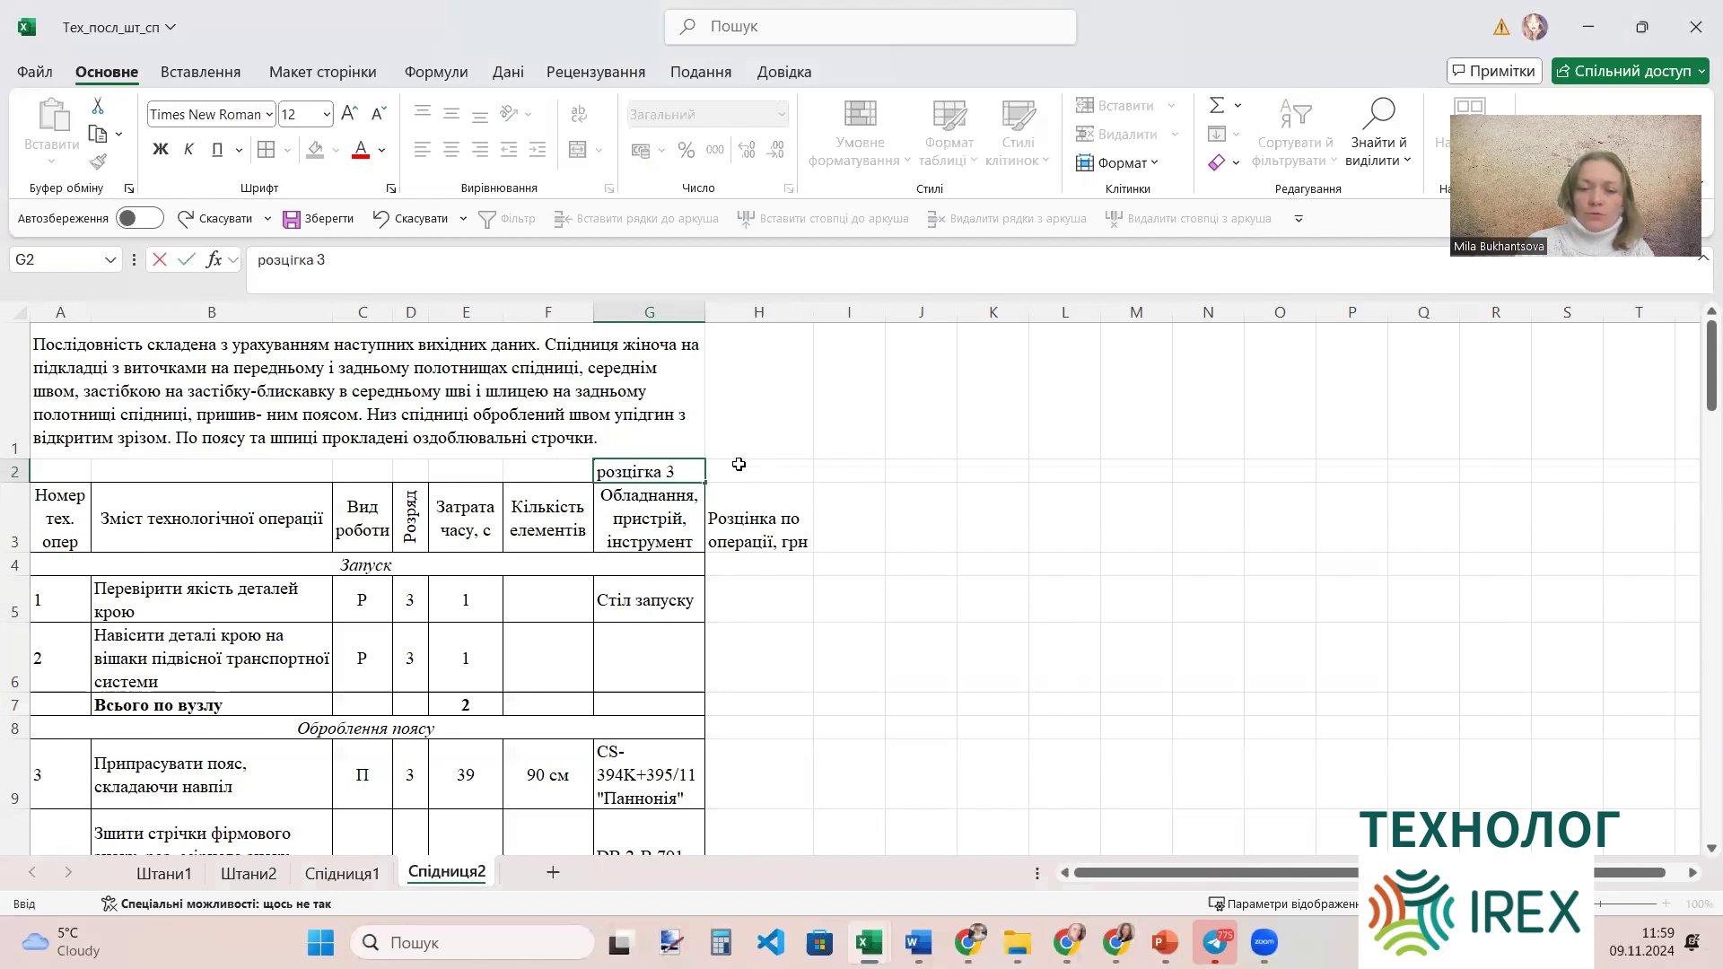
pyautogui.write('розряду')
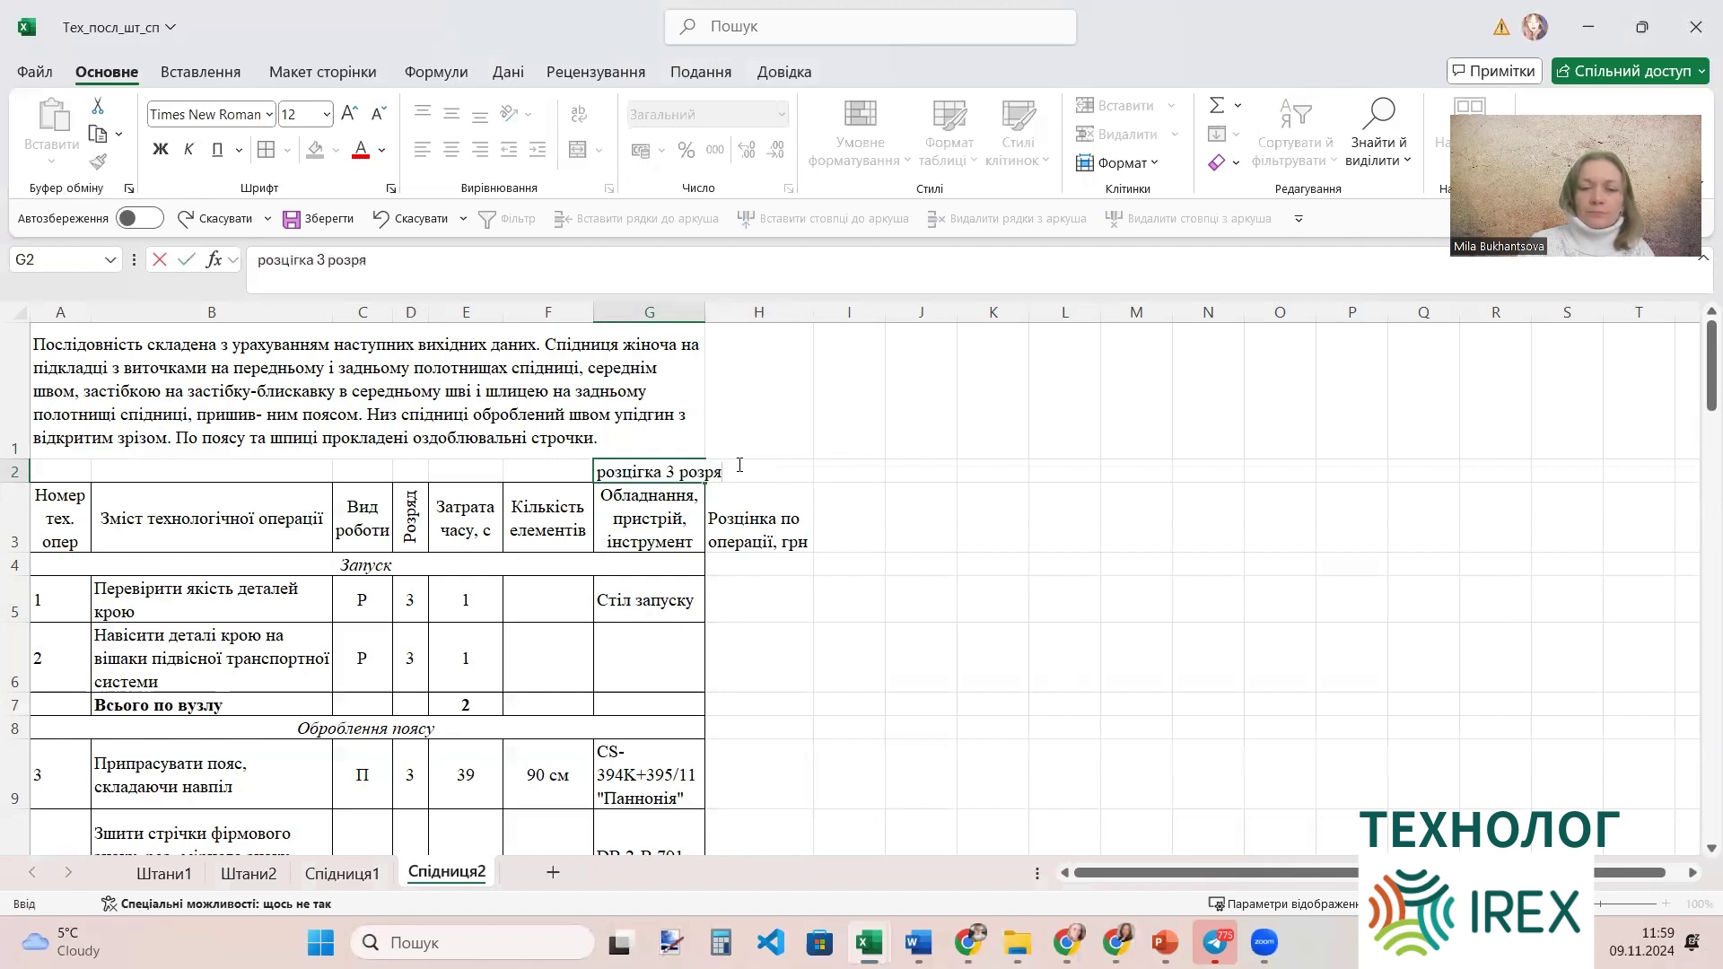
pyautogui.click(637, 472)
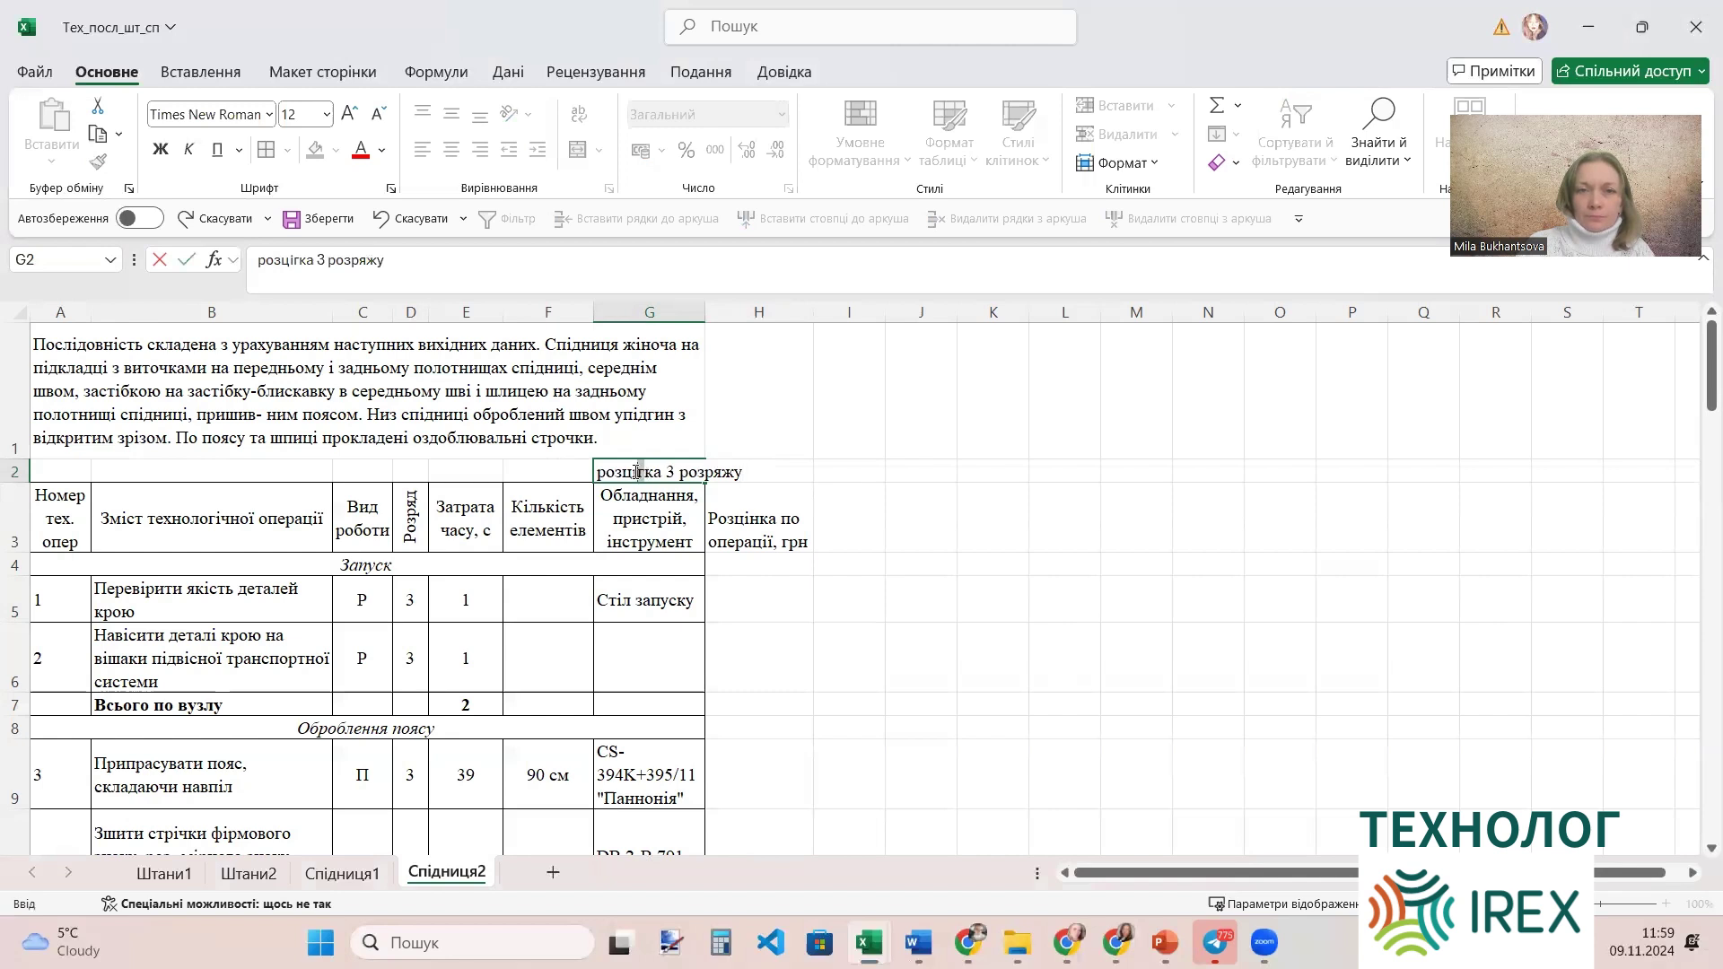
pyautogui.moveTo(631, 471); pyautogui.dragTo(639, 472)
pyautogui.write('н')
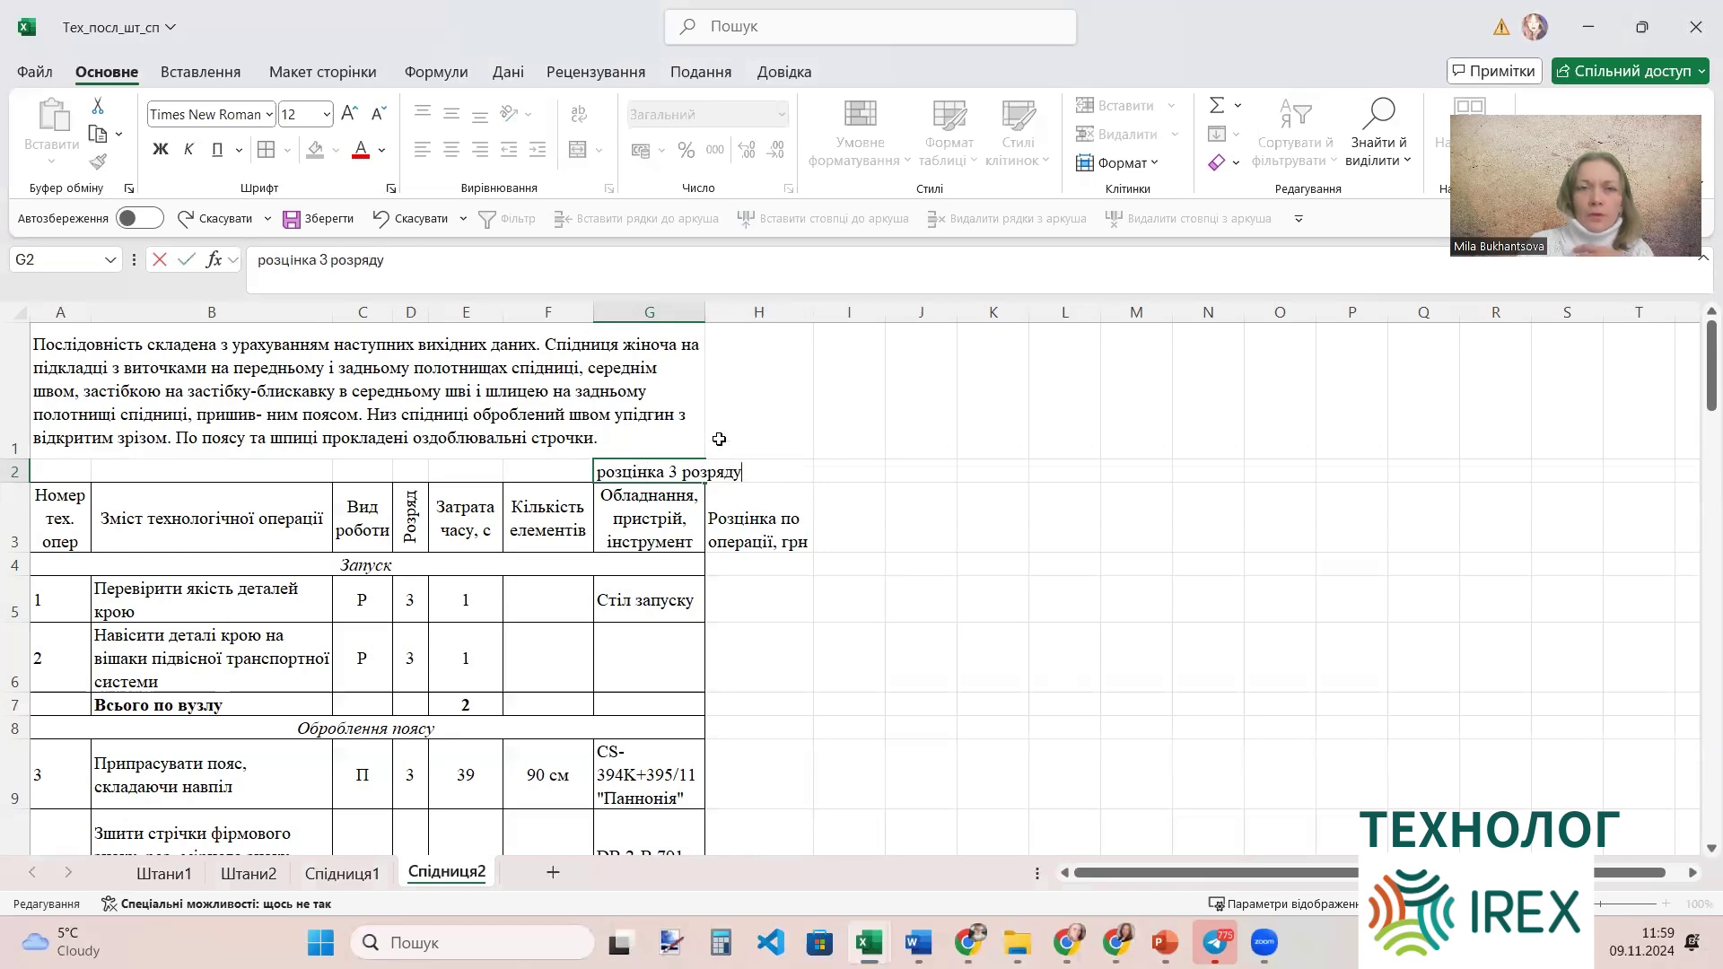
pyautogui.click(632, 581)
# Turn on word wrapping (перенос по словах) for the rate label in G2 through the cell format settings.
pyautogui.click(652, 471)
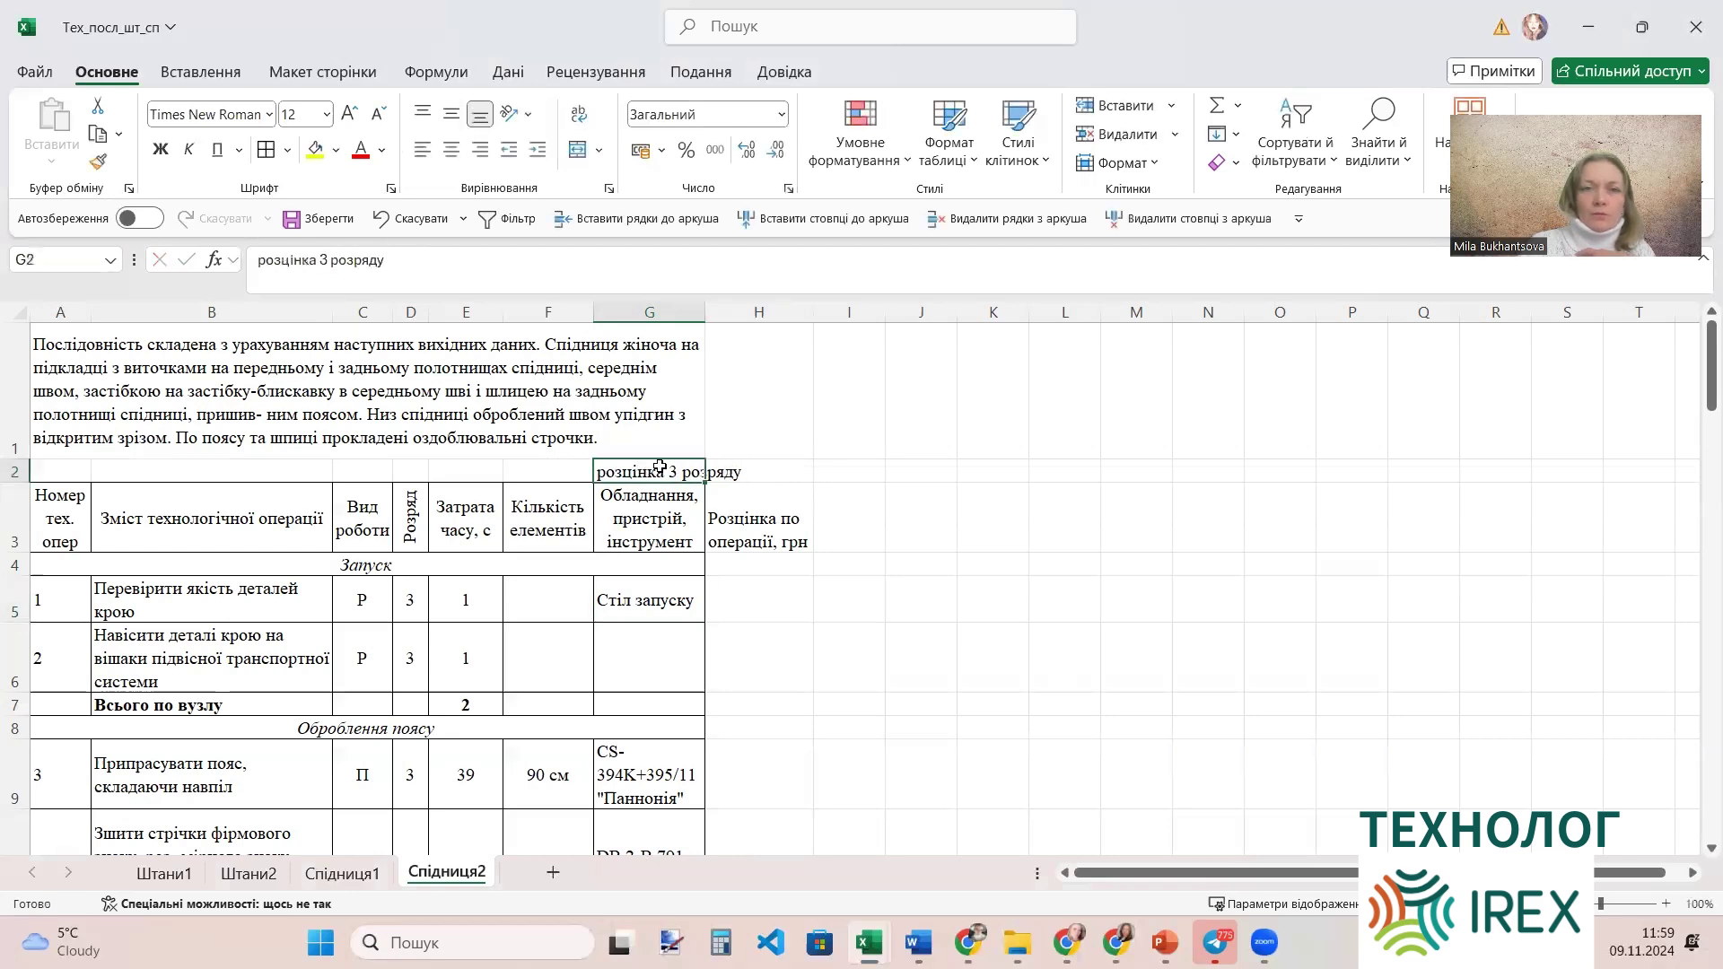
pyautogui.click(1121, 162)
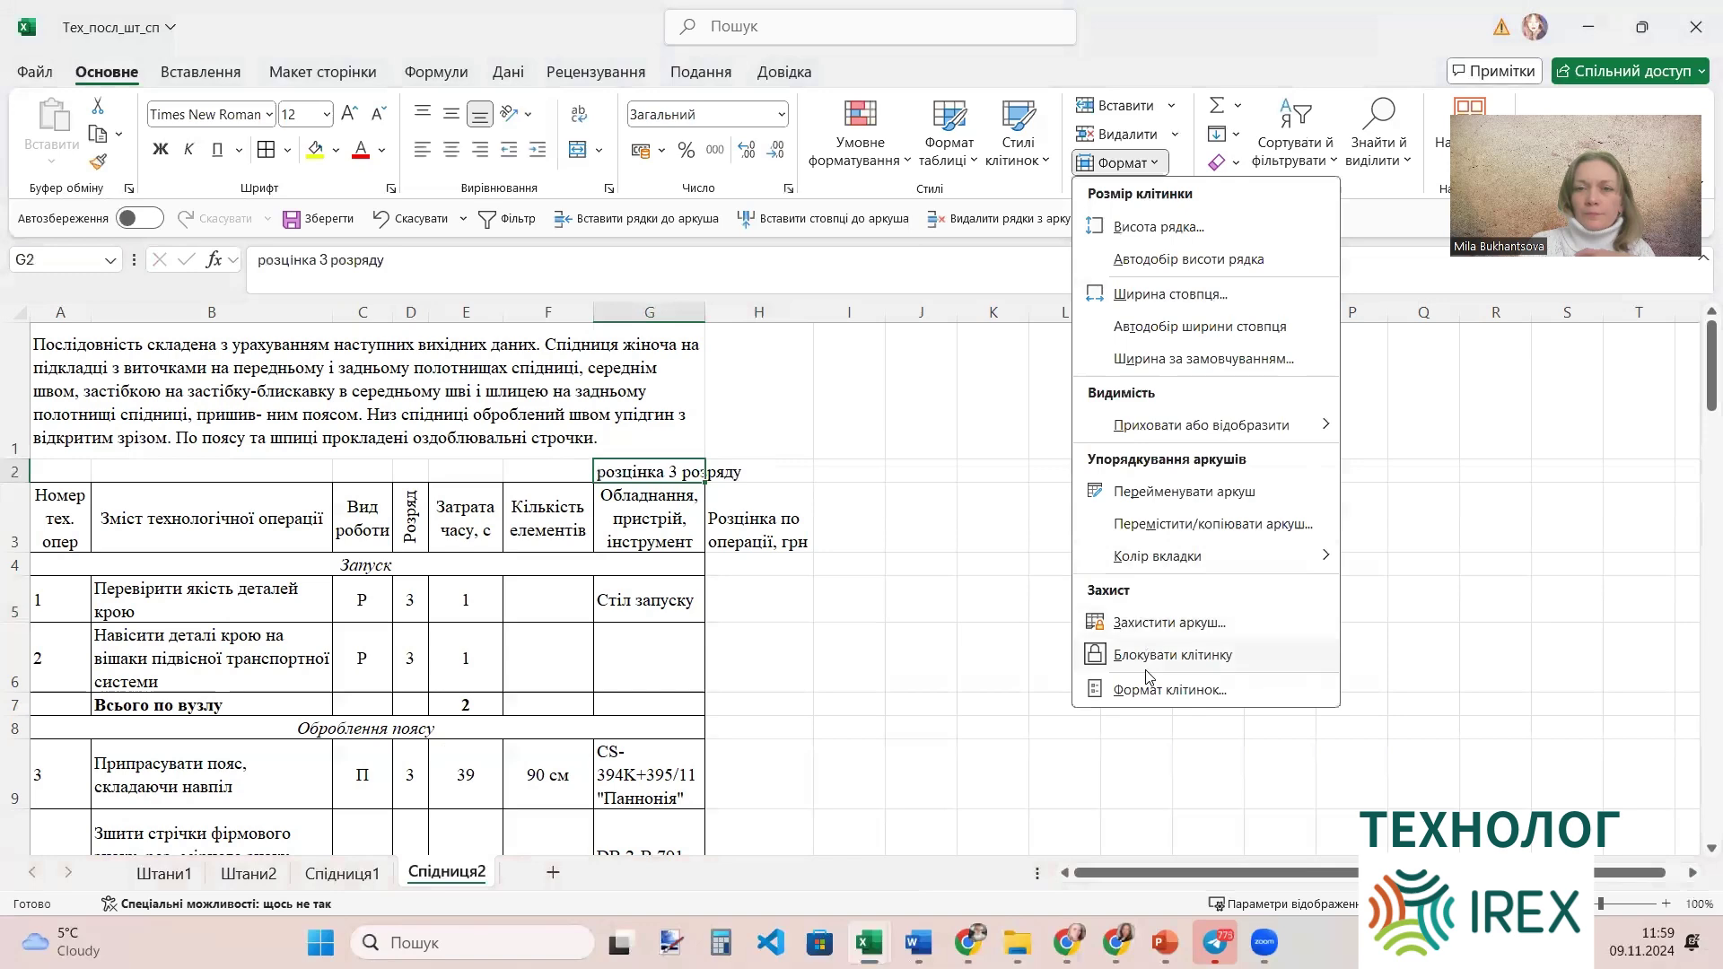
pyautogui.click(1138, 690)
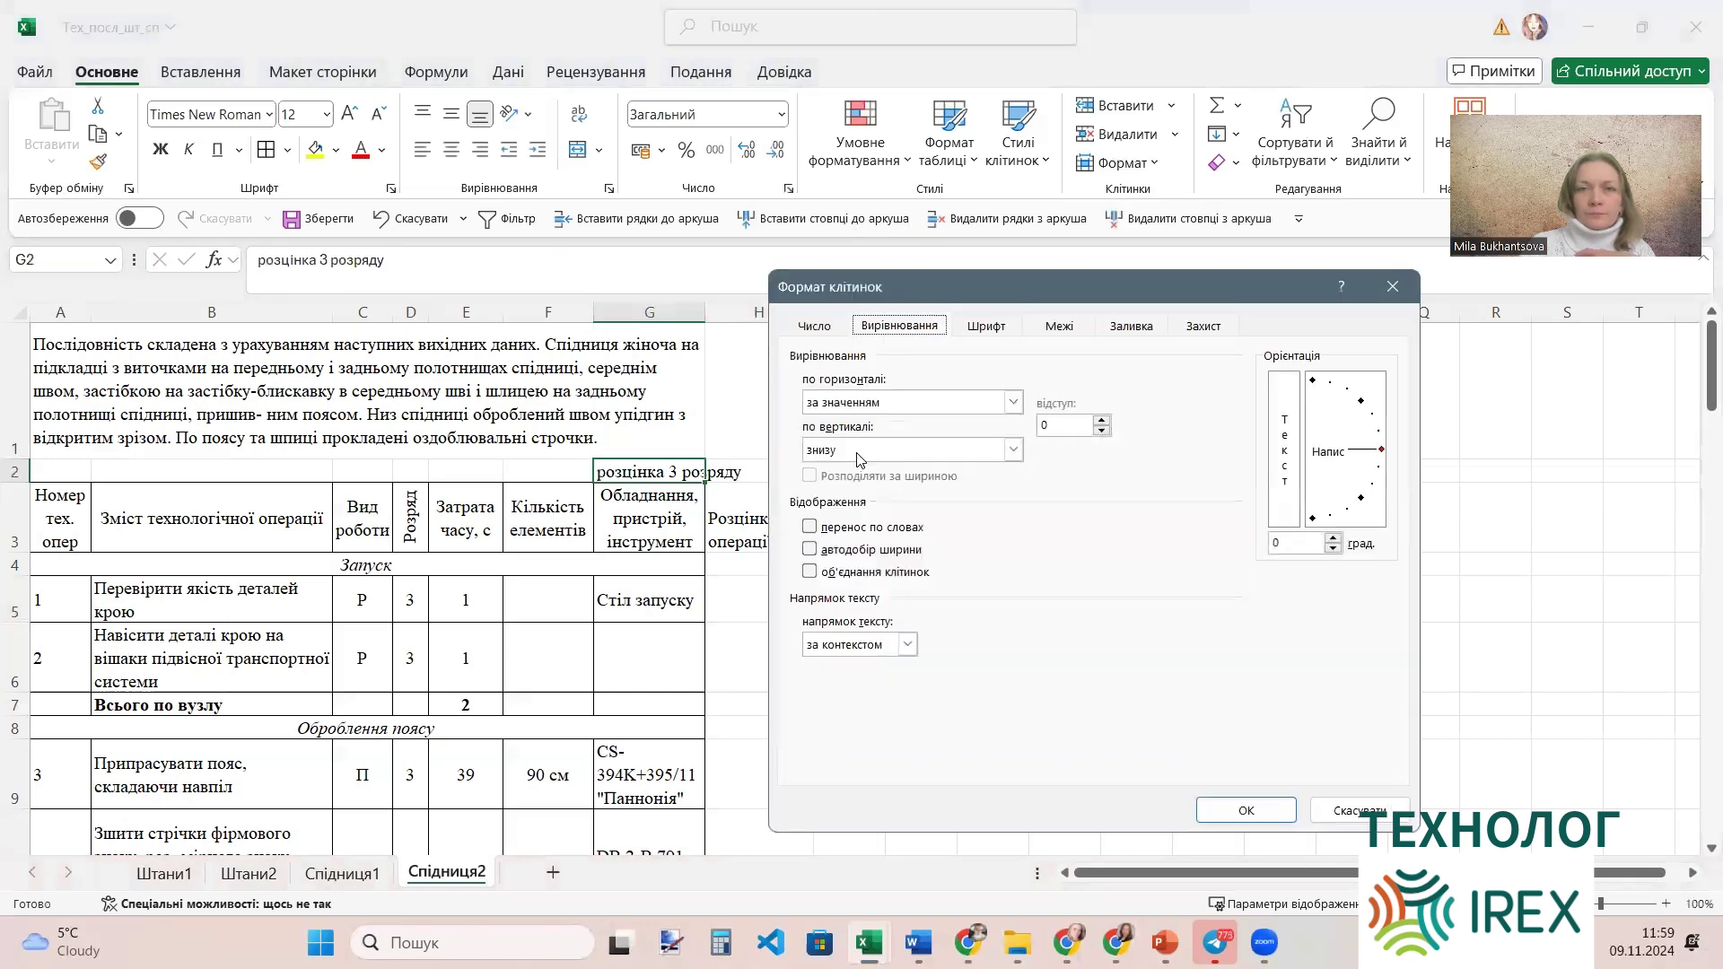
pyautogui.click(851, 528)
pyautogui.click(1234, 812)
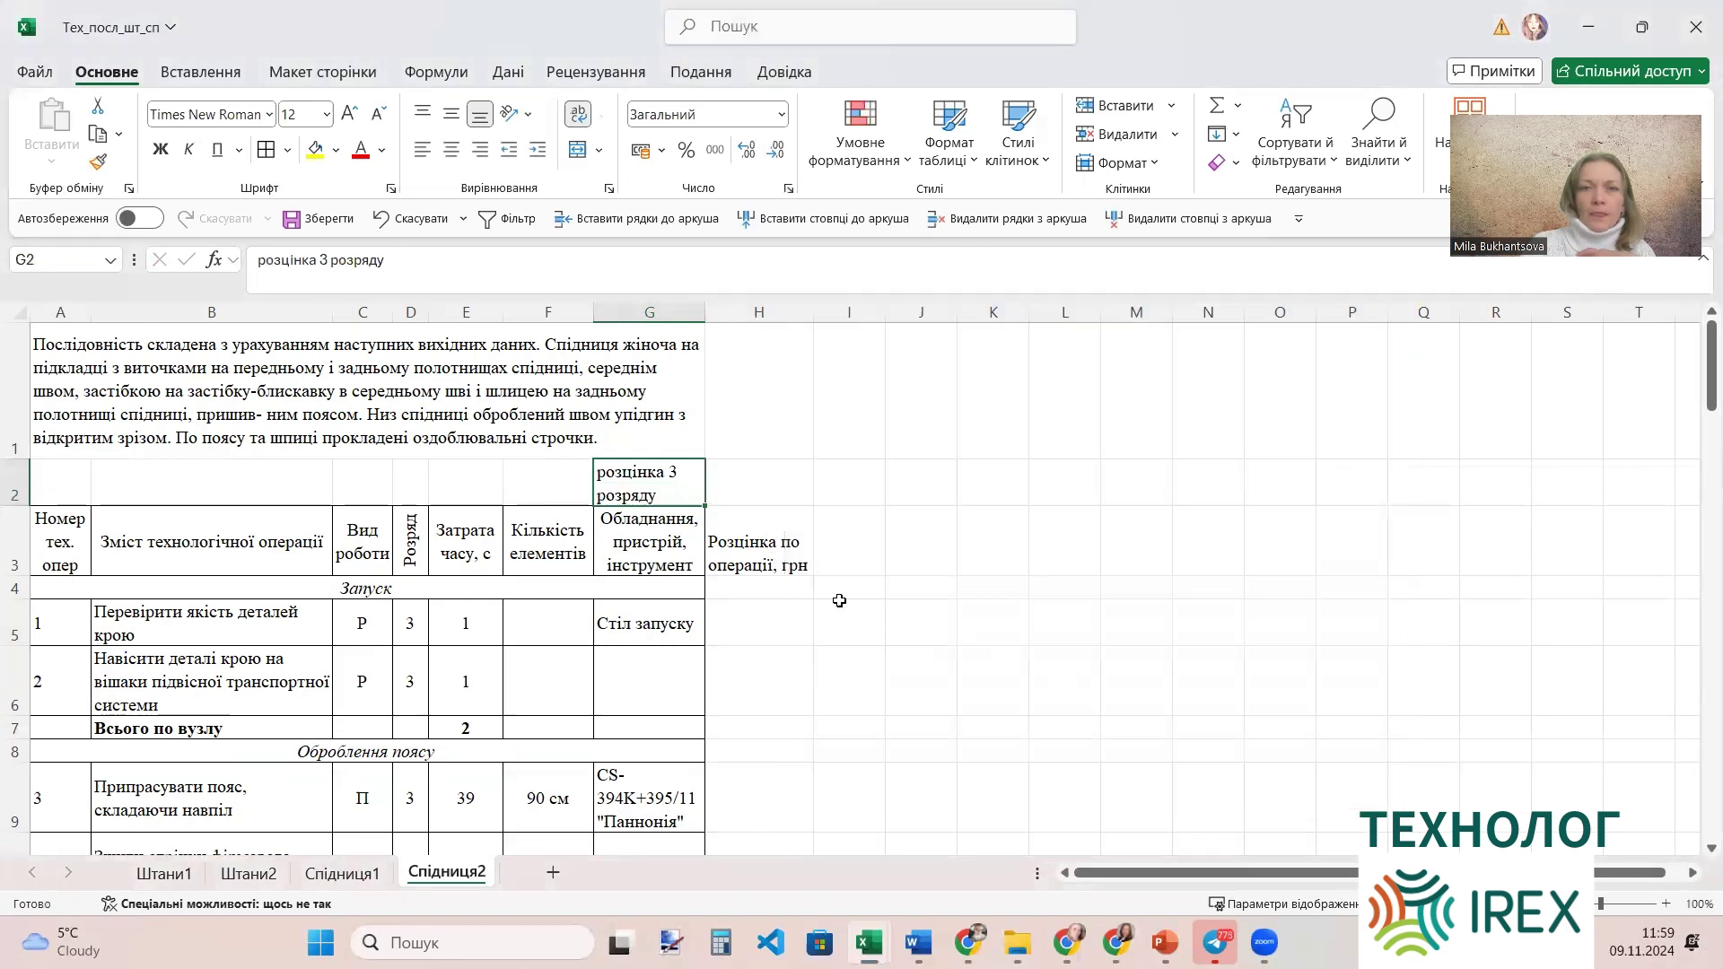
# Enter the grade 3 rate 2,12 in H2 beside its label and centre it horizontally in the cell.
pyautogui.click(765, 488)
pyautogui.write('2,12')
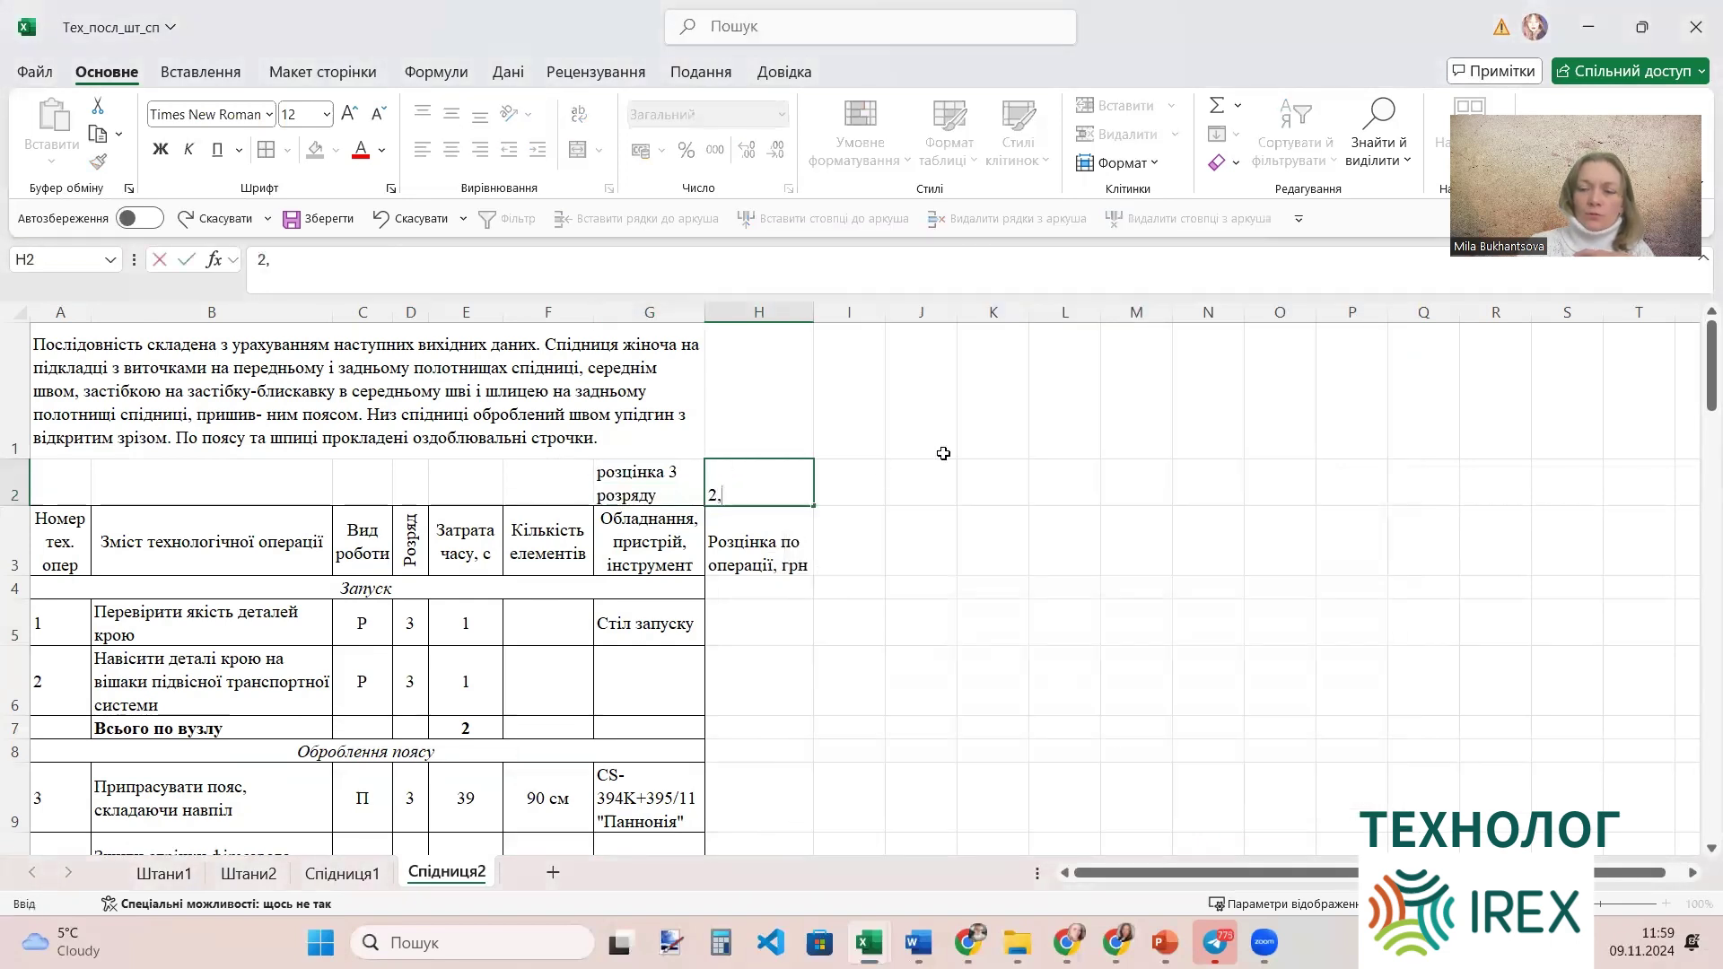
pyautogui.click(930, 488)
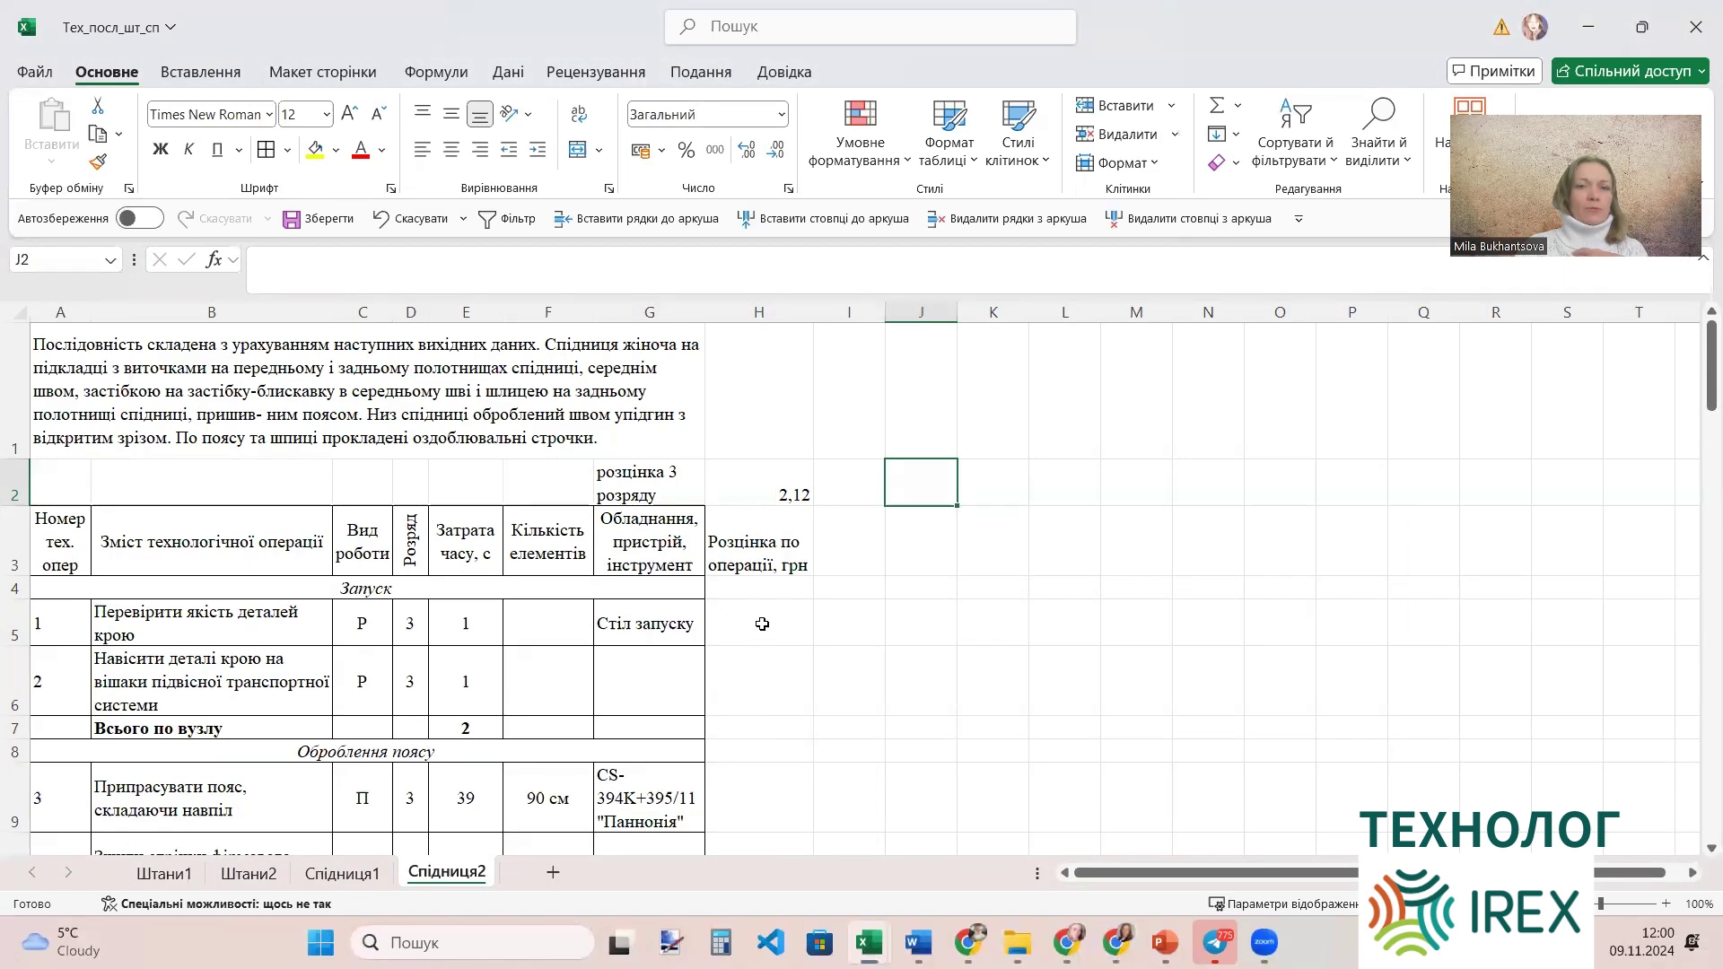
pyautogui.click(793, 484)
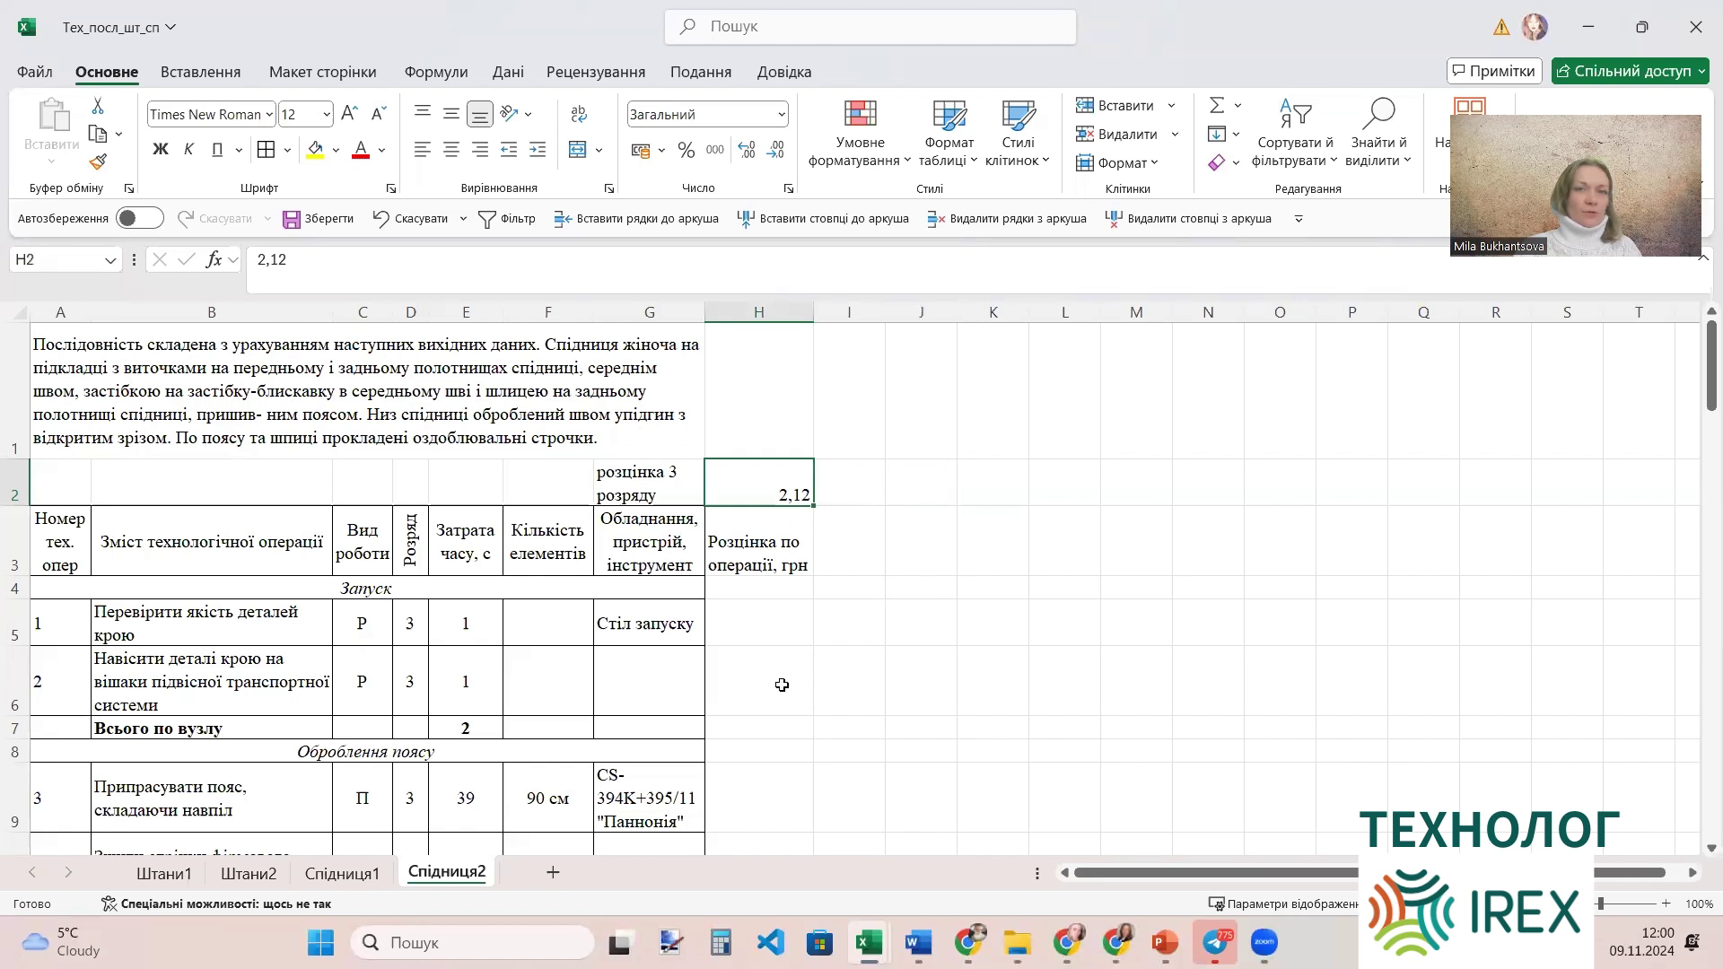
pyautogui.click(752, 624)
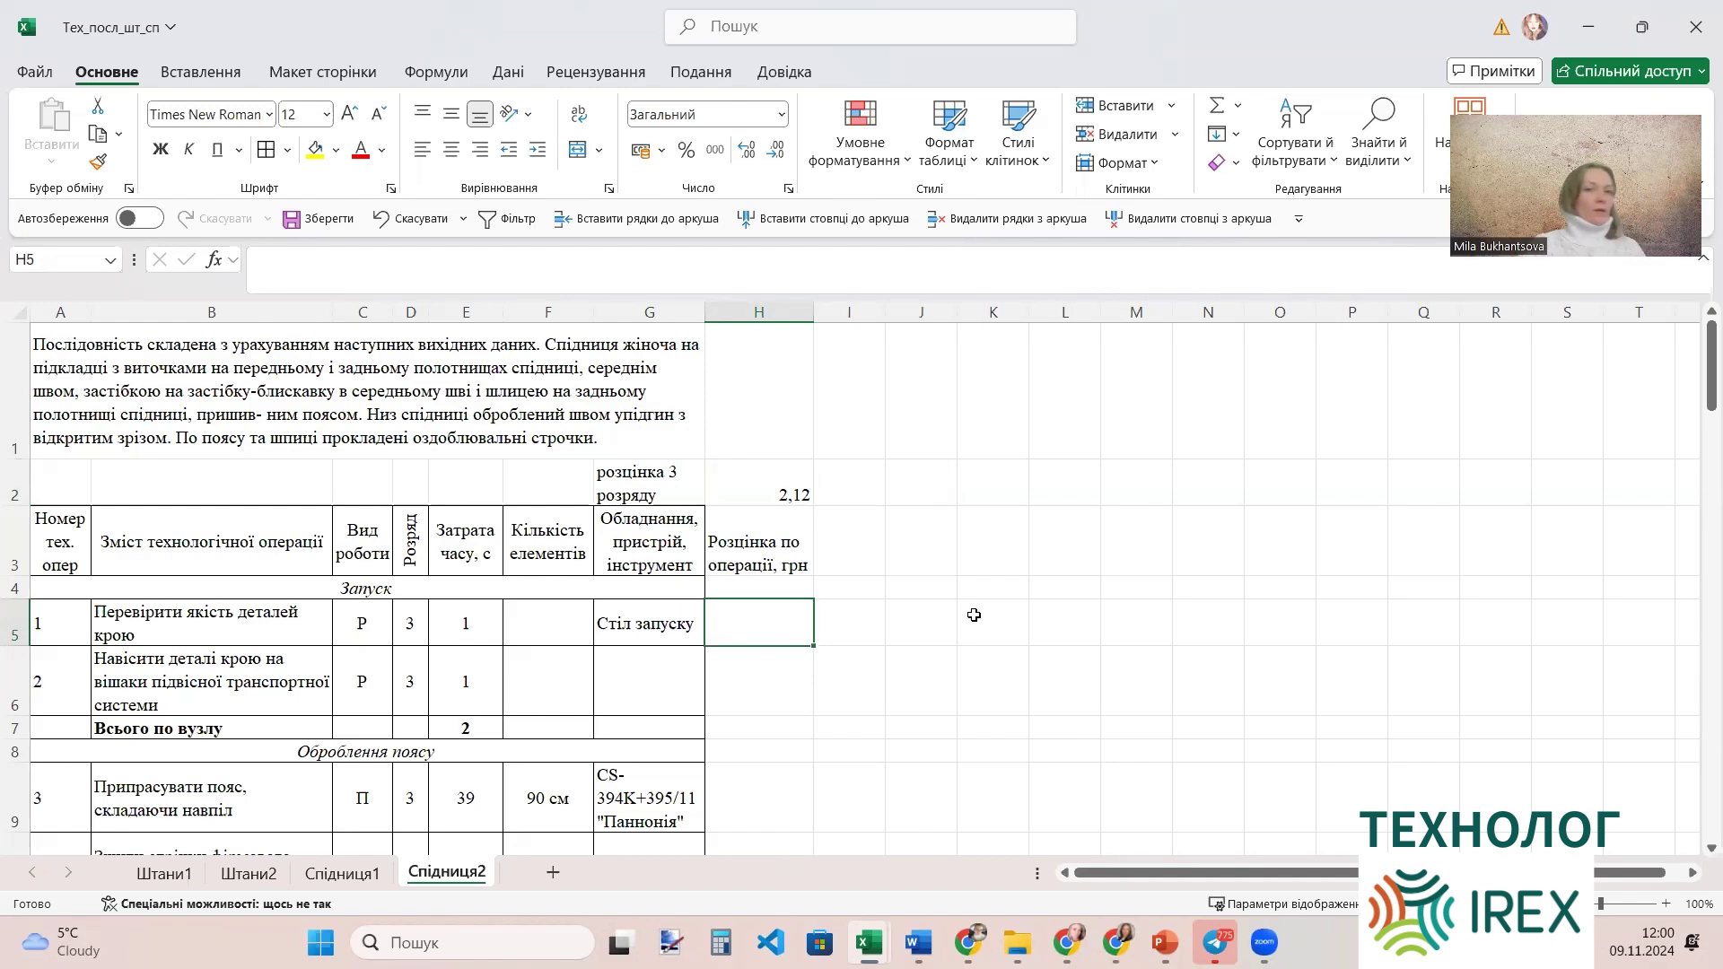
pyautogui.click(777, 492)
pyautogui.click(452, 150)
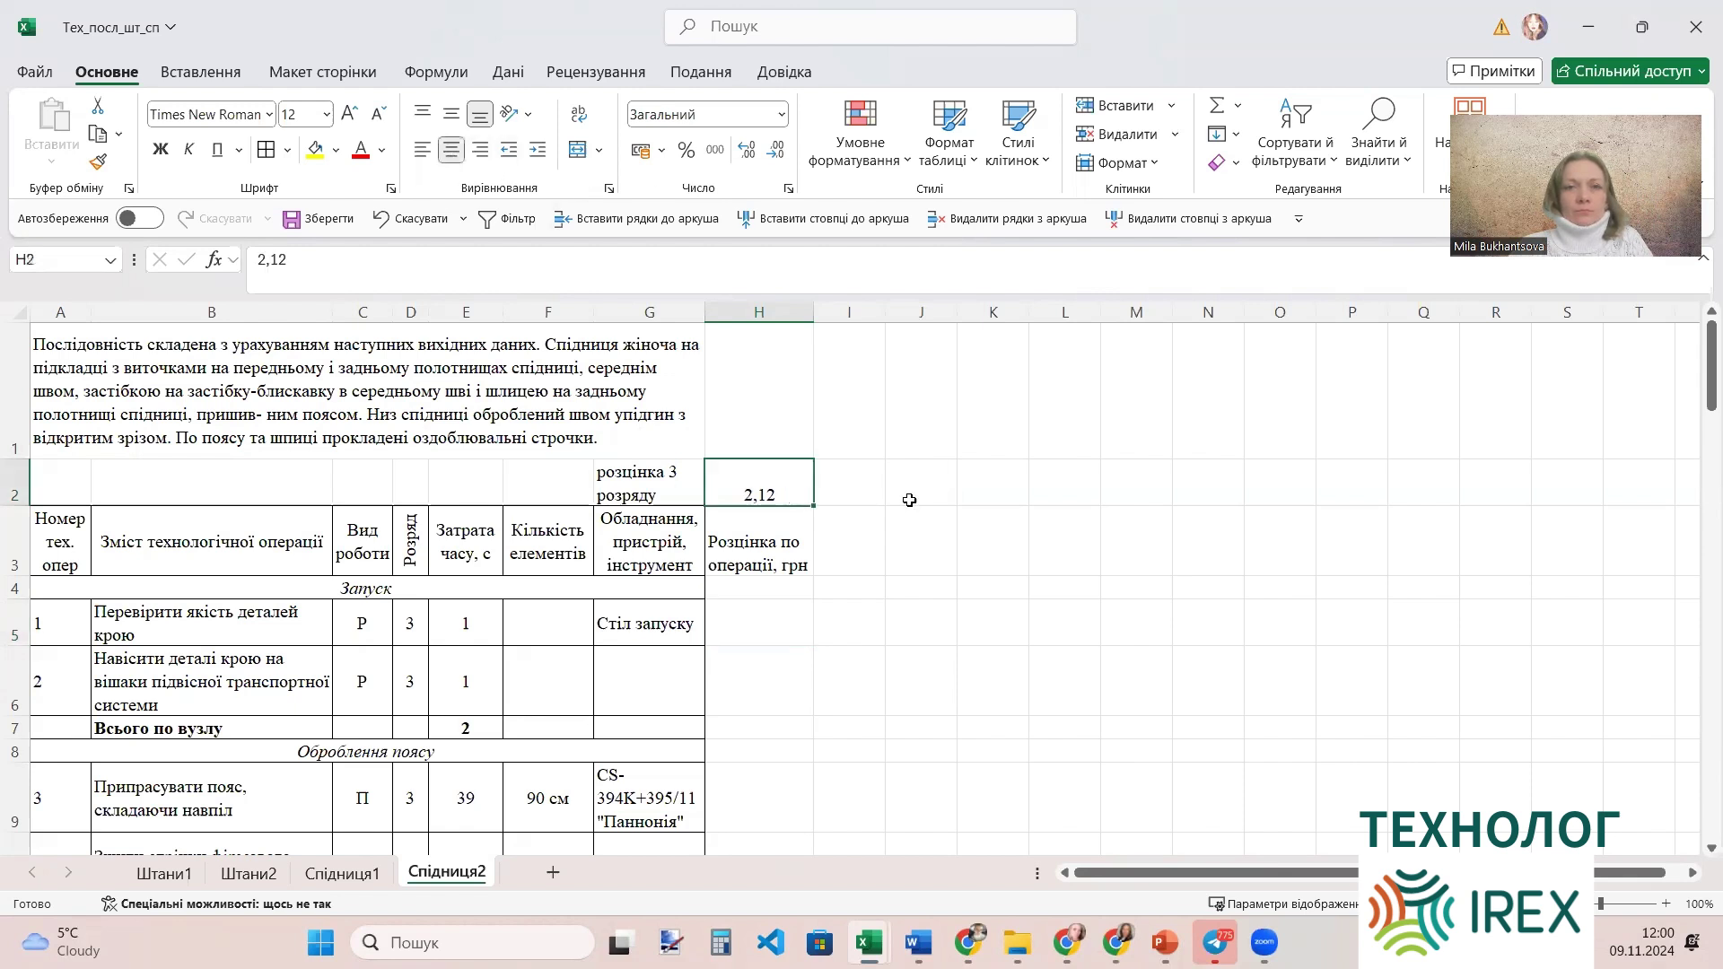
pyautogui.click(997, 658)
pyautogui.click(759, 492)
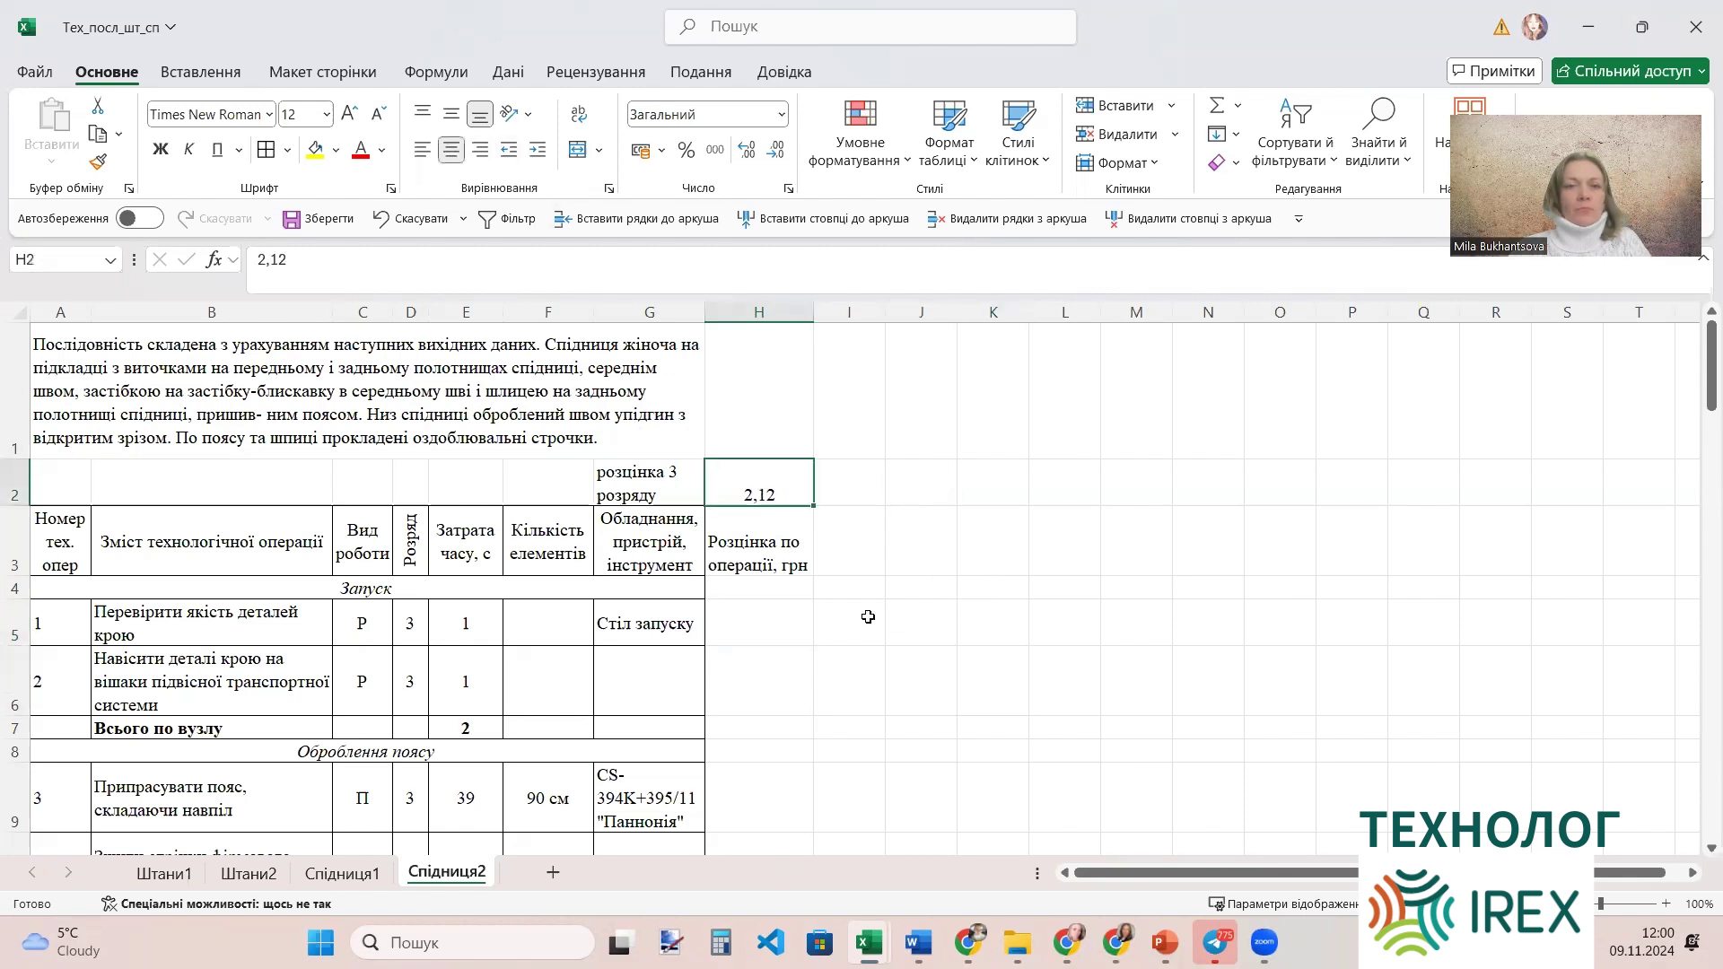
# Calculate the rate for operation 1 in H5 with the formula =H2*E5.
pyautogui.click(774, 629)
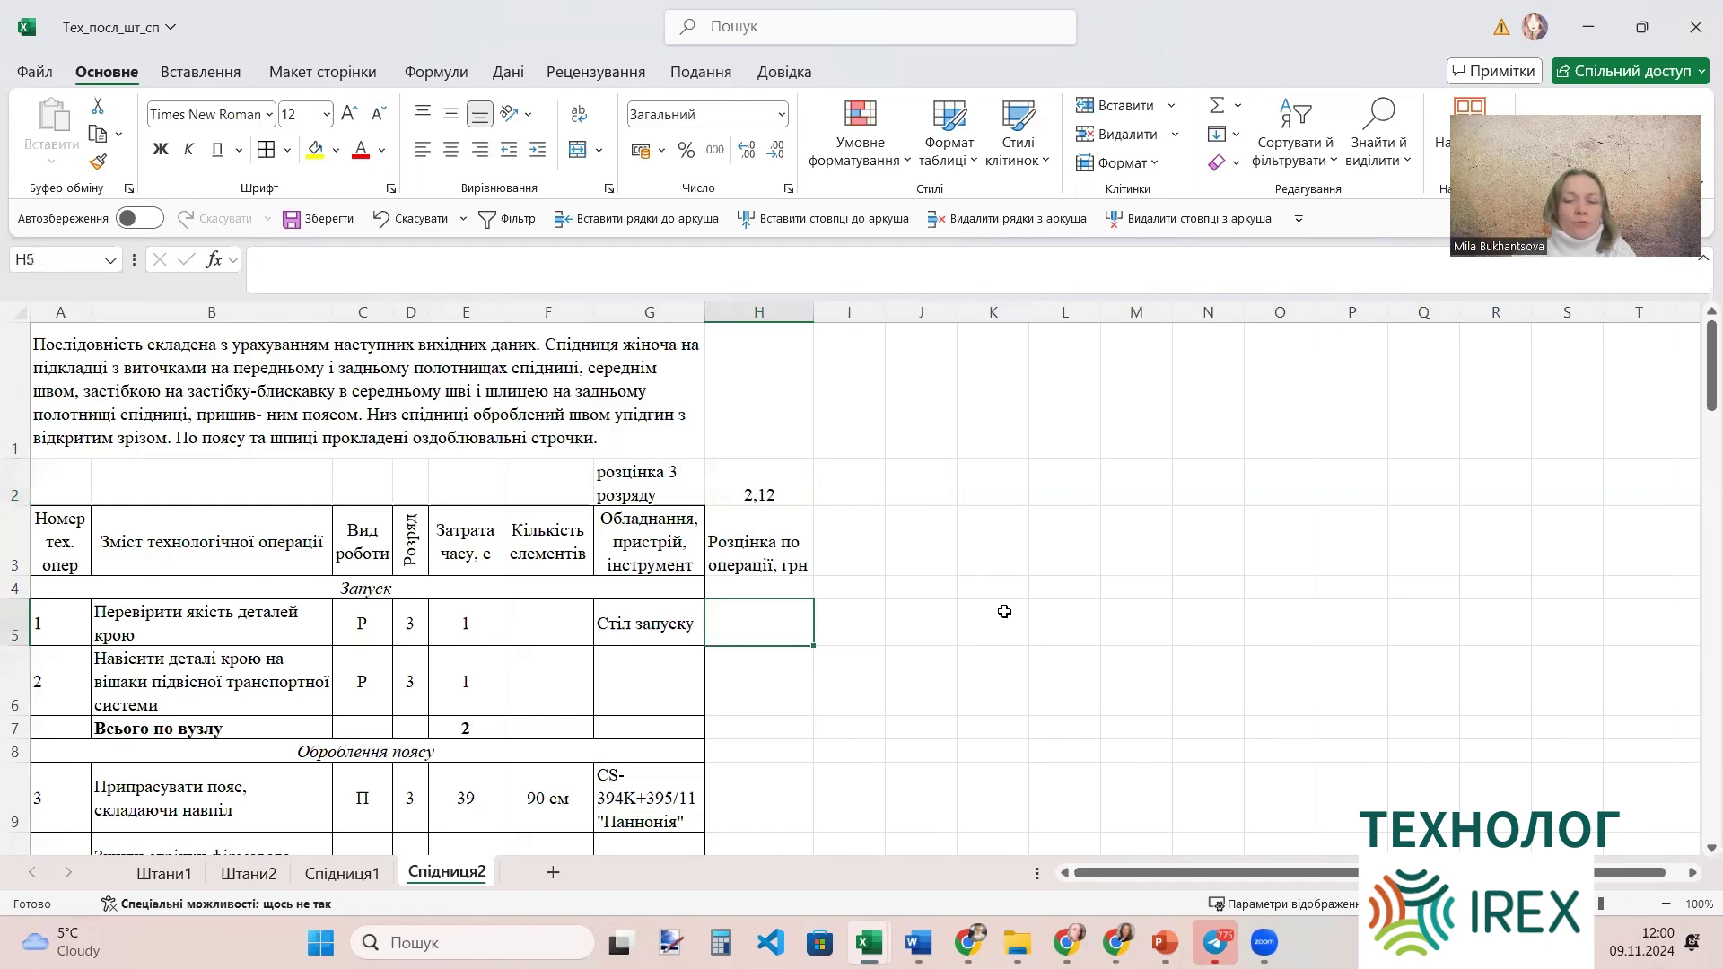
pyautogui.write('=')
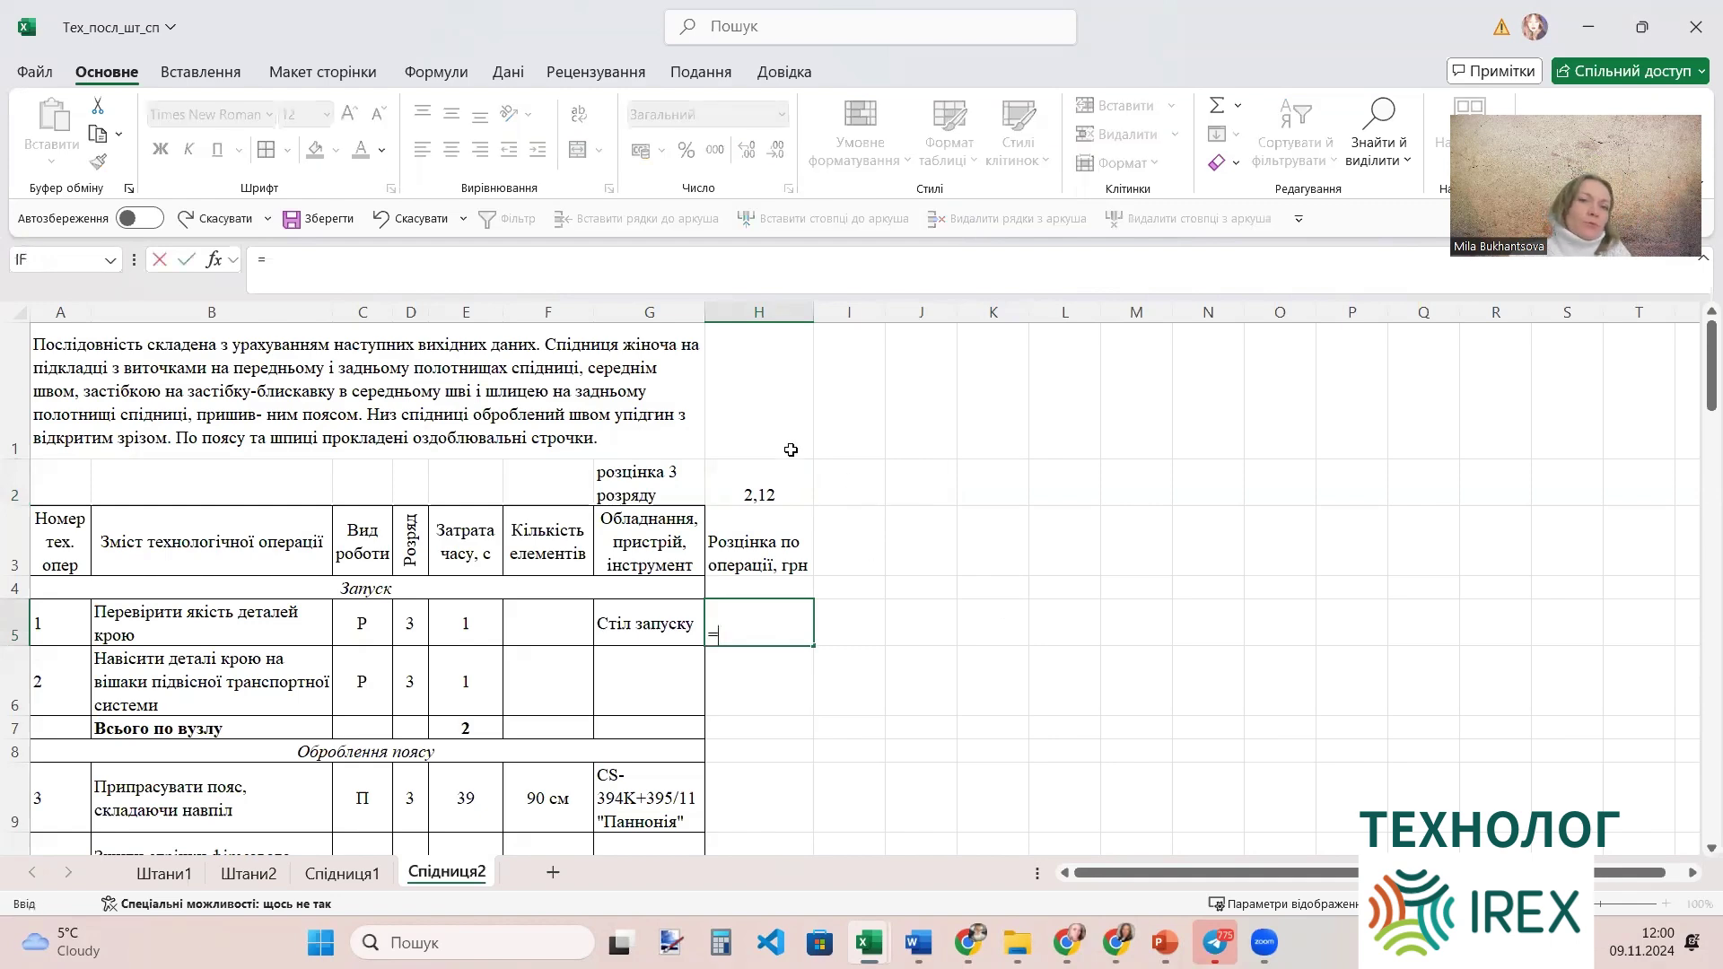
pyautogui.click(752, 488)
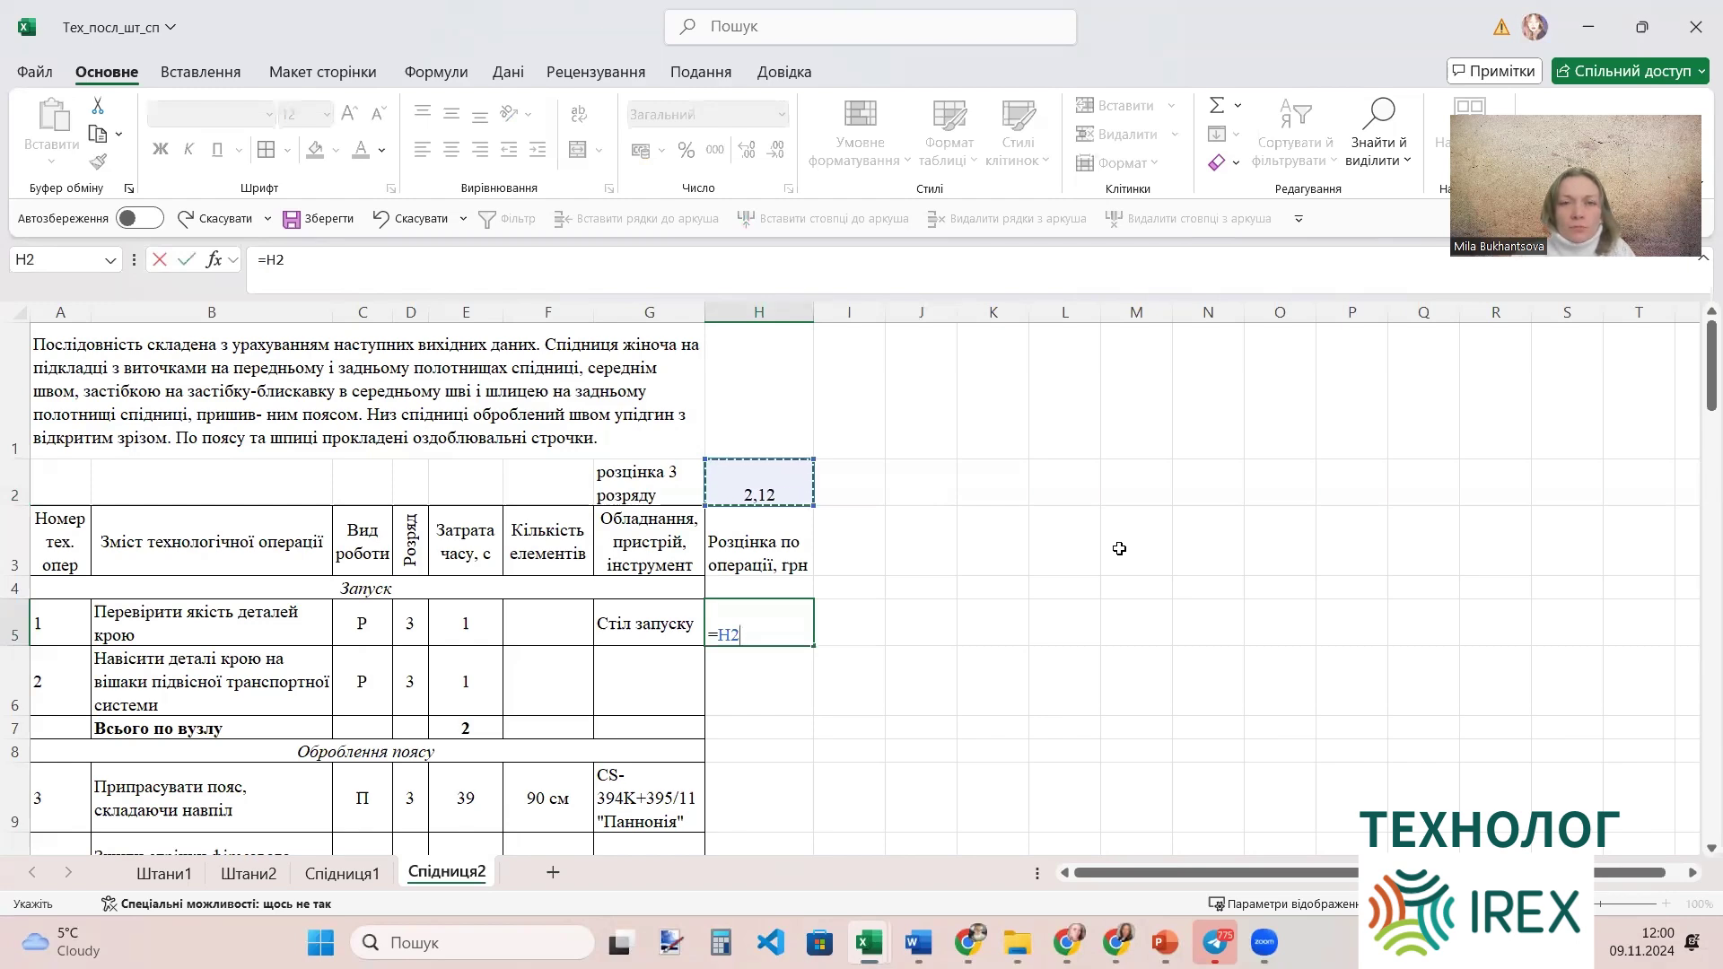
pyautogui.write('*')
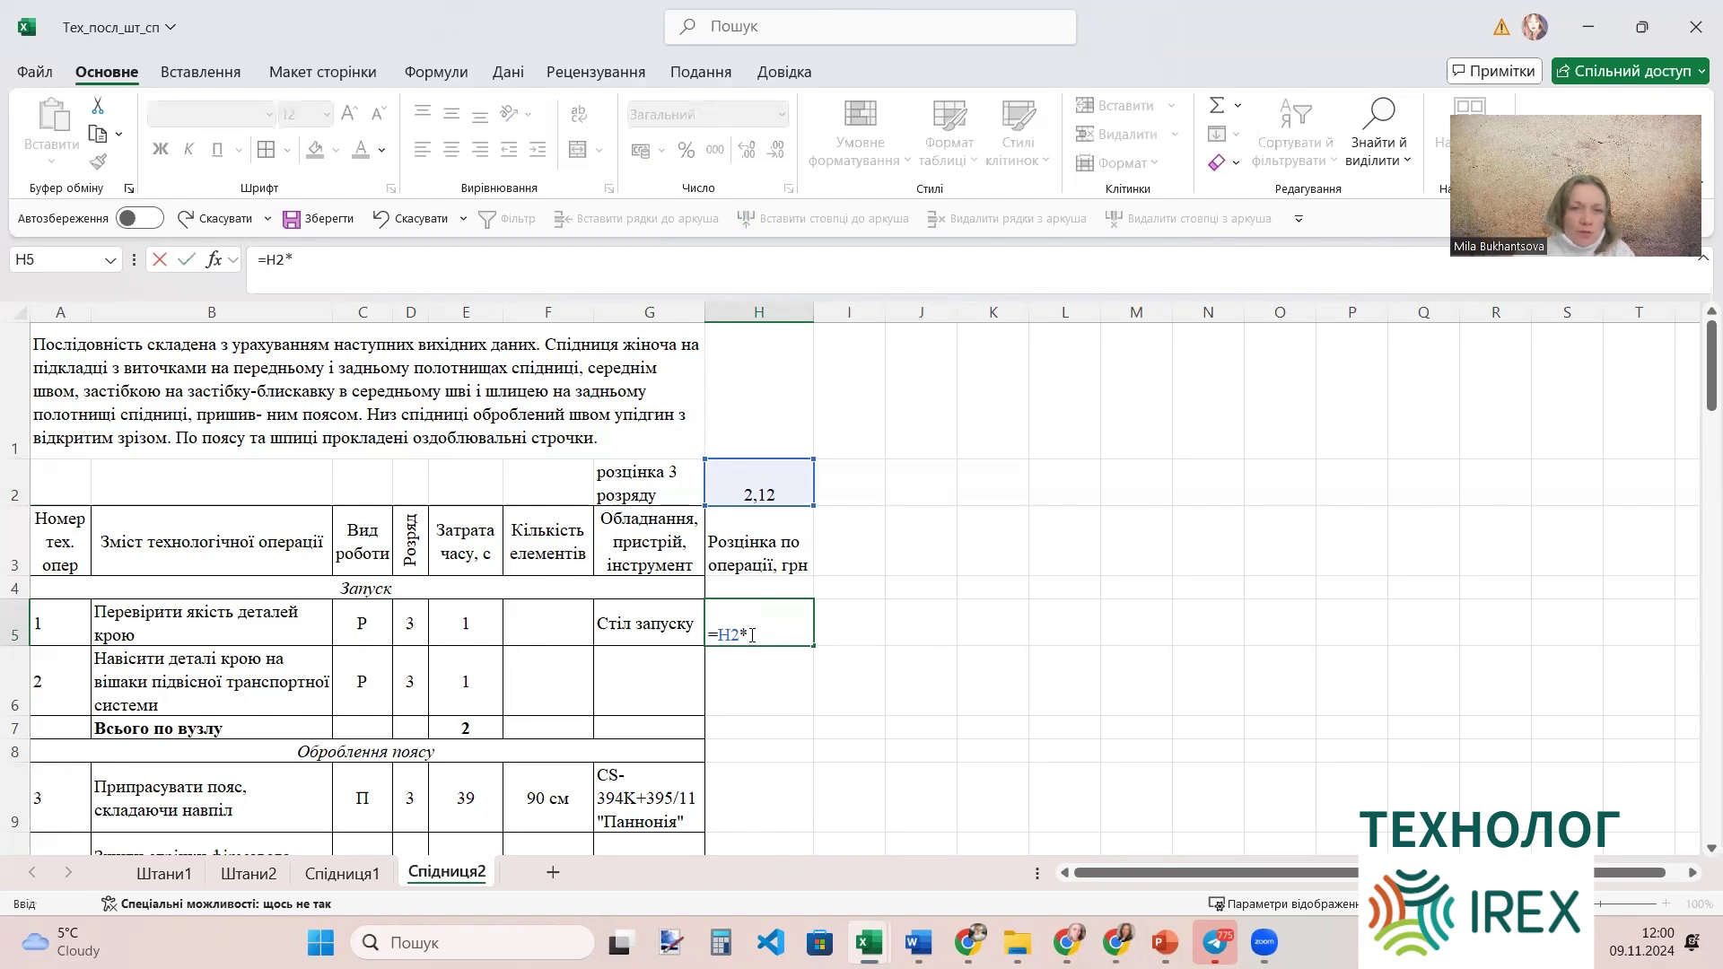
pyautogui.click(453, 634)
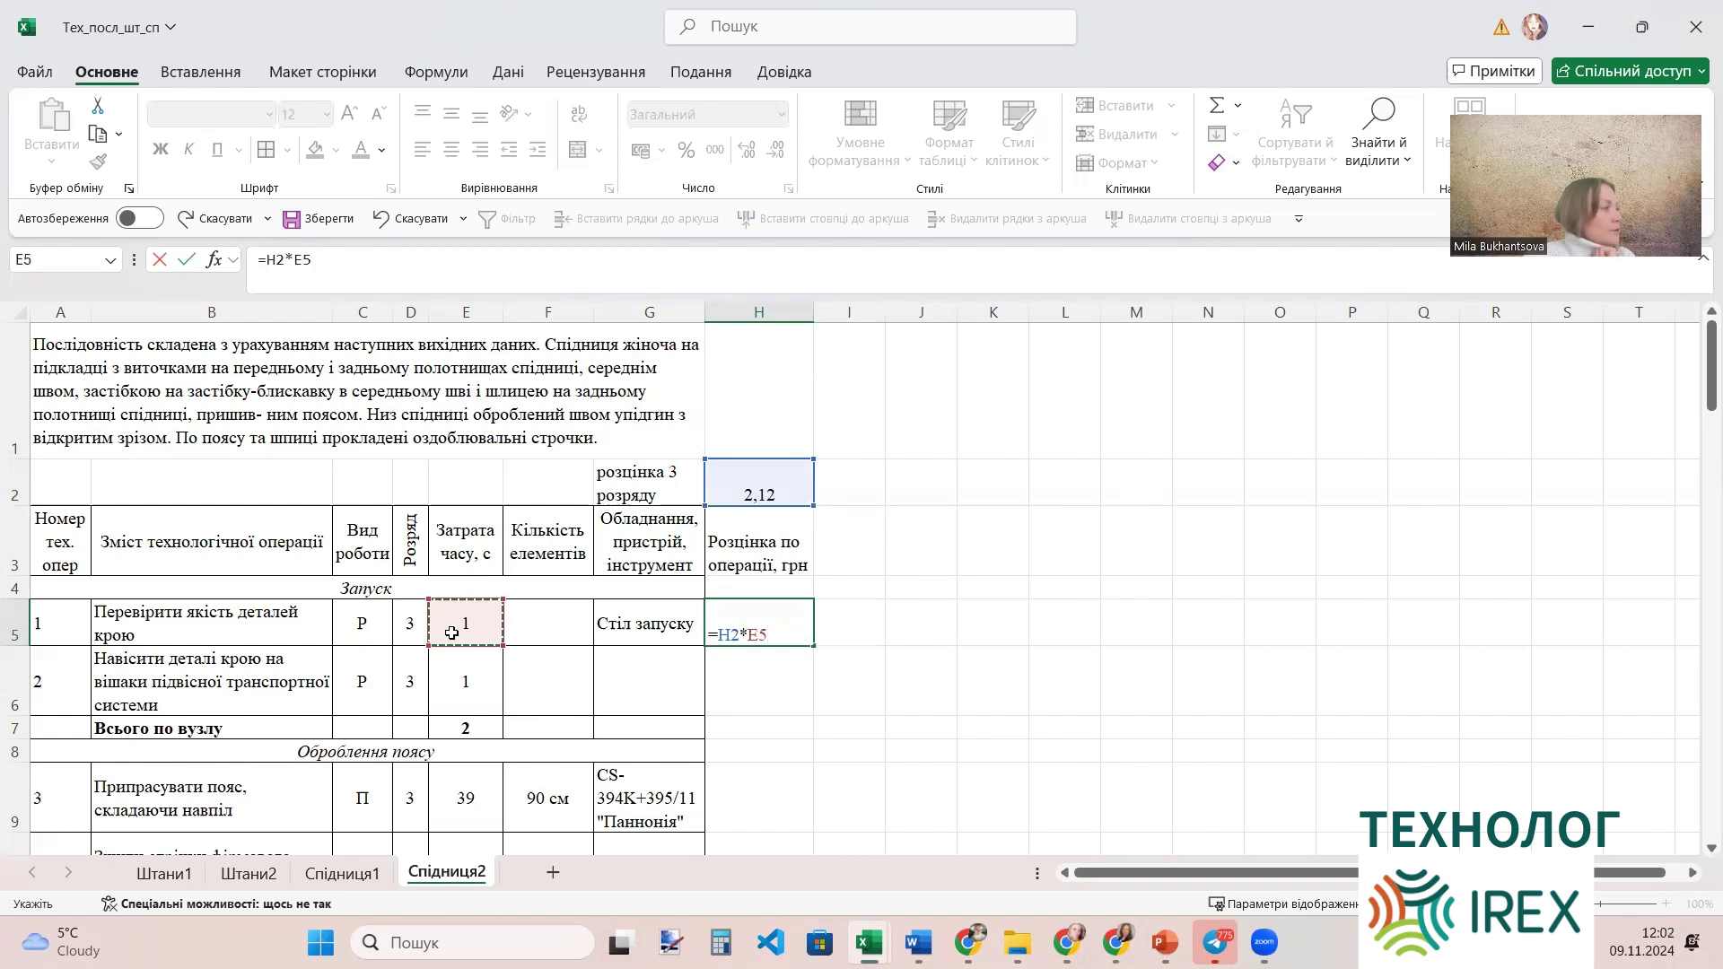
pyautogui.press('Return')
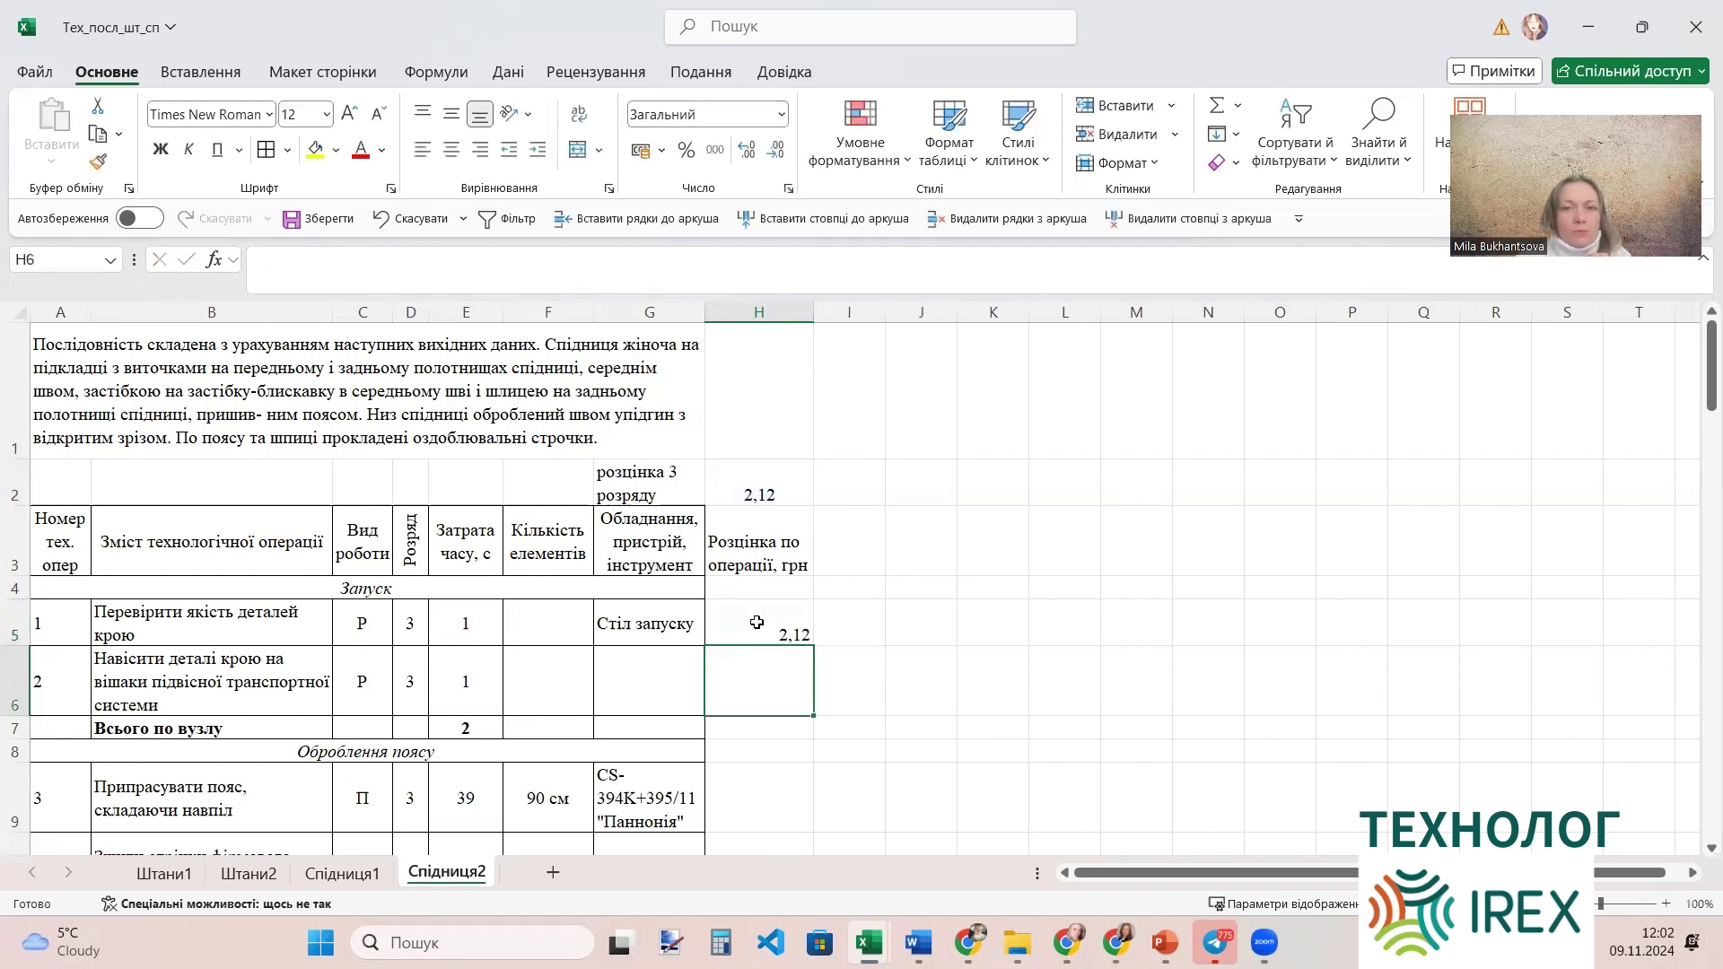
# Make the rate reference in the H5 formula absolute so that it reads =$H$2*E5.
pyautogui.click(756, 622)
pyautogui.click(358, 263)
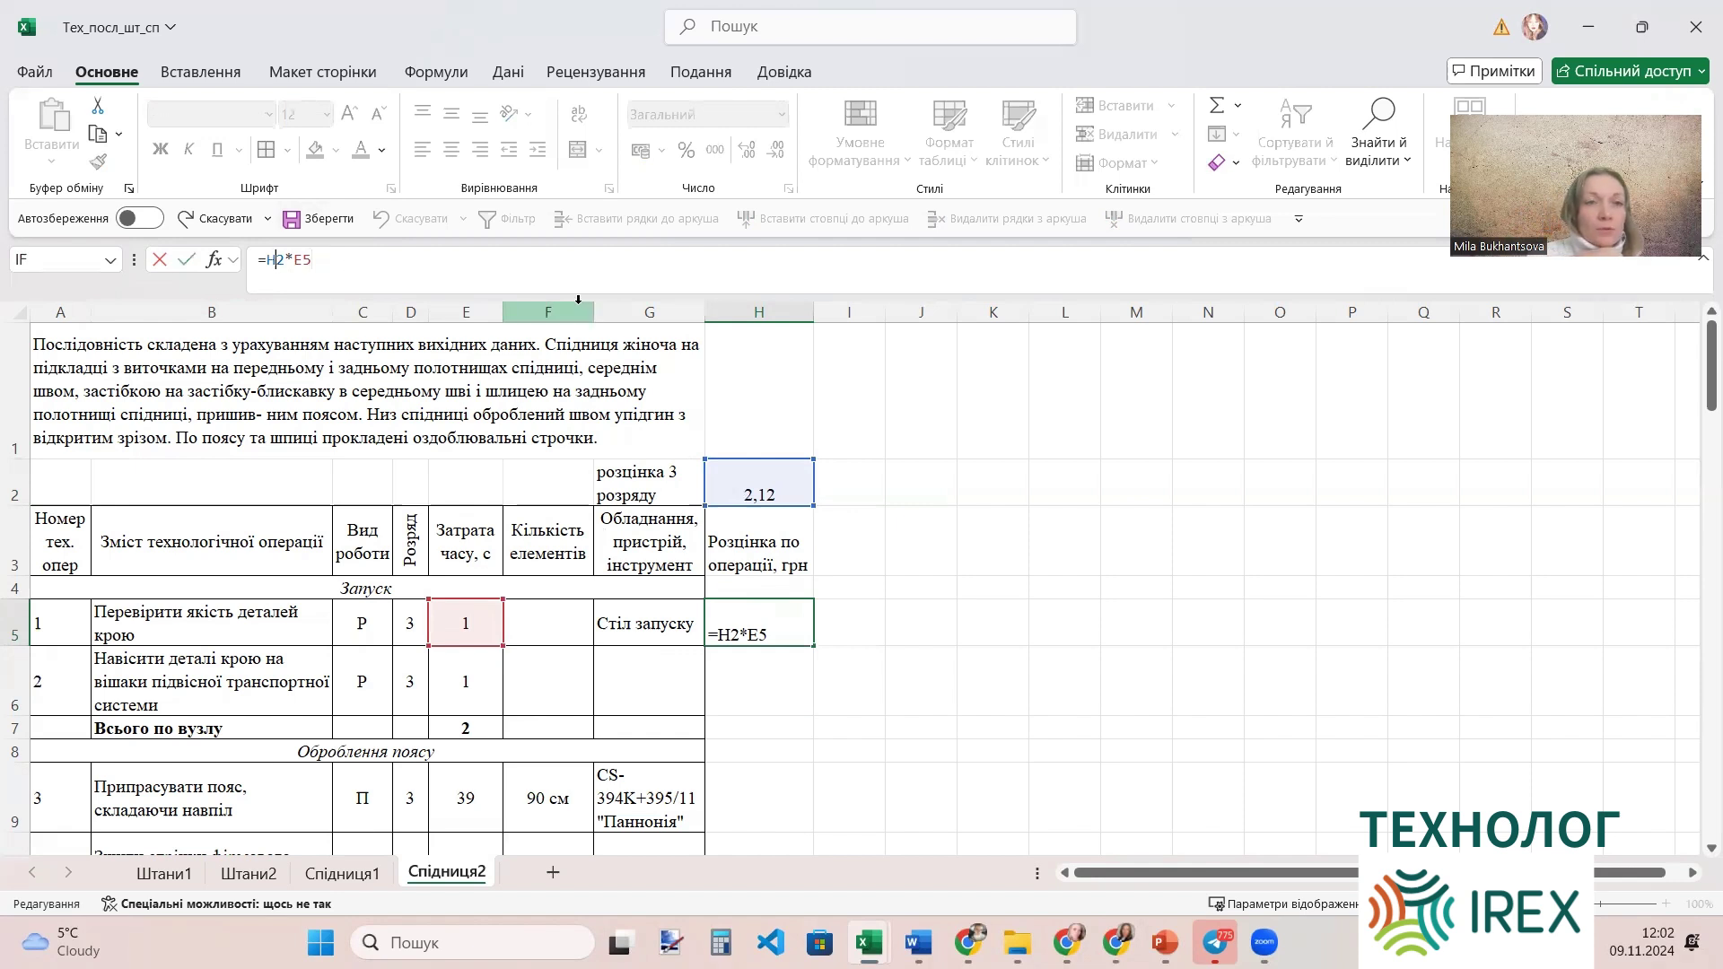
pyautogui.press('XF86MonBrightnessUp')
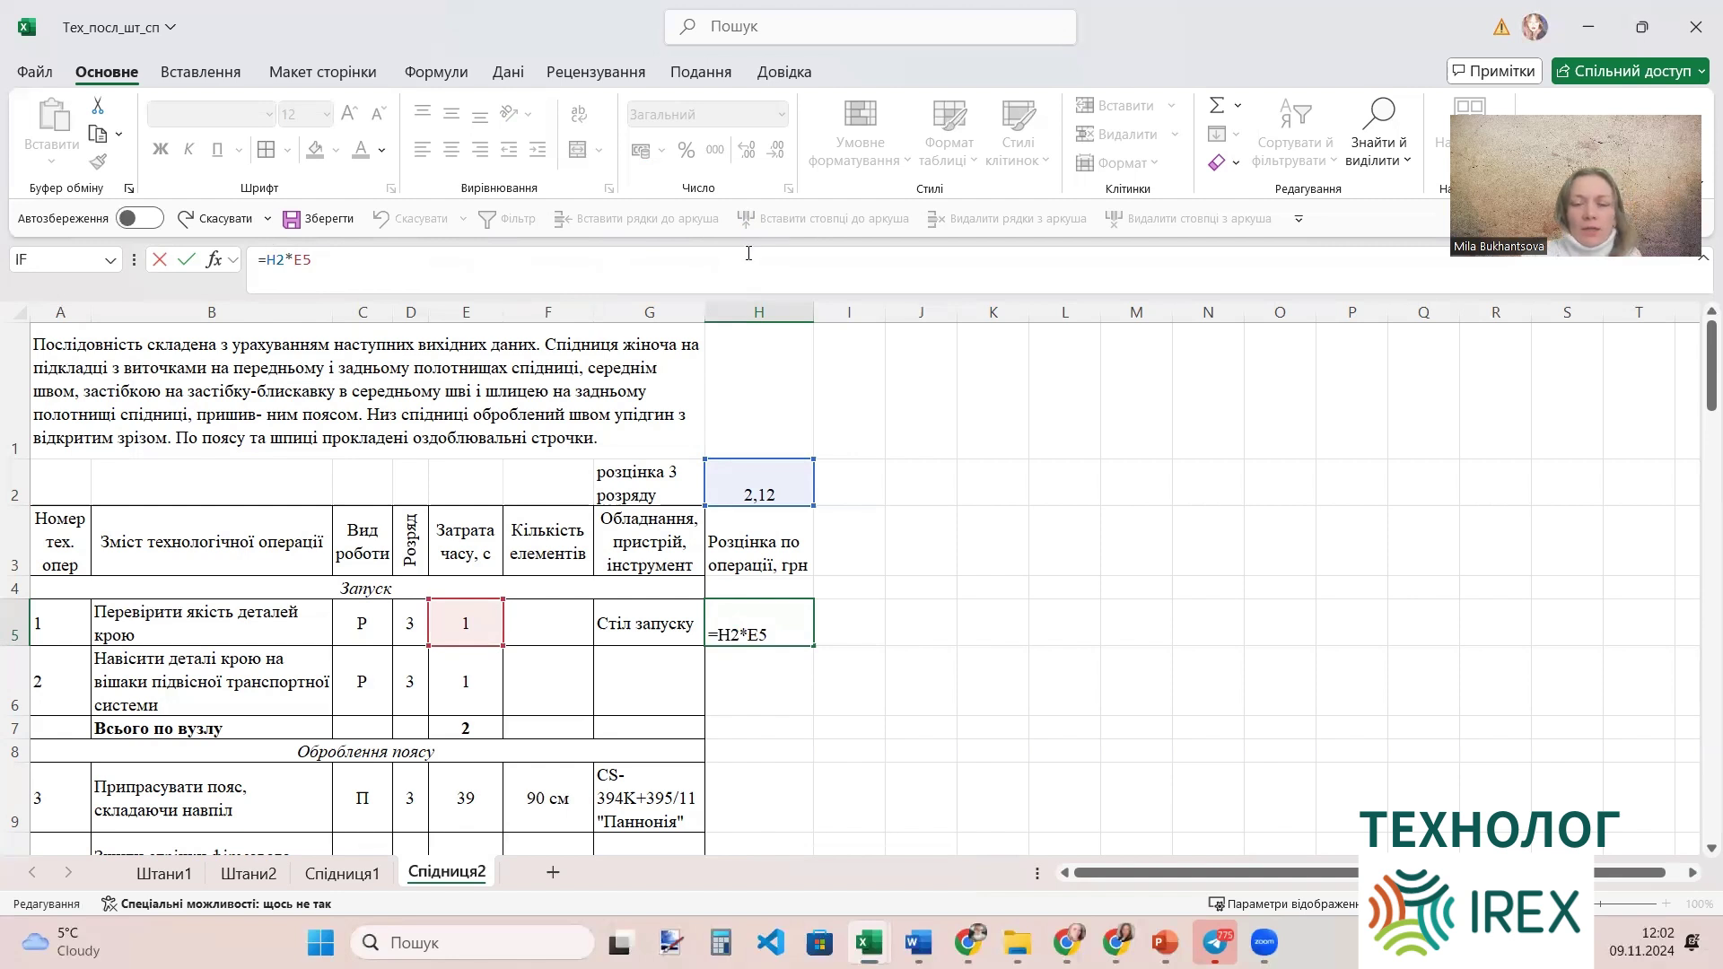
pyautogui.press('alt')
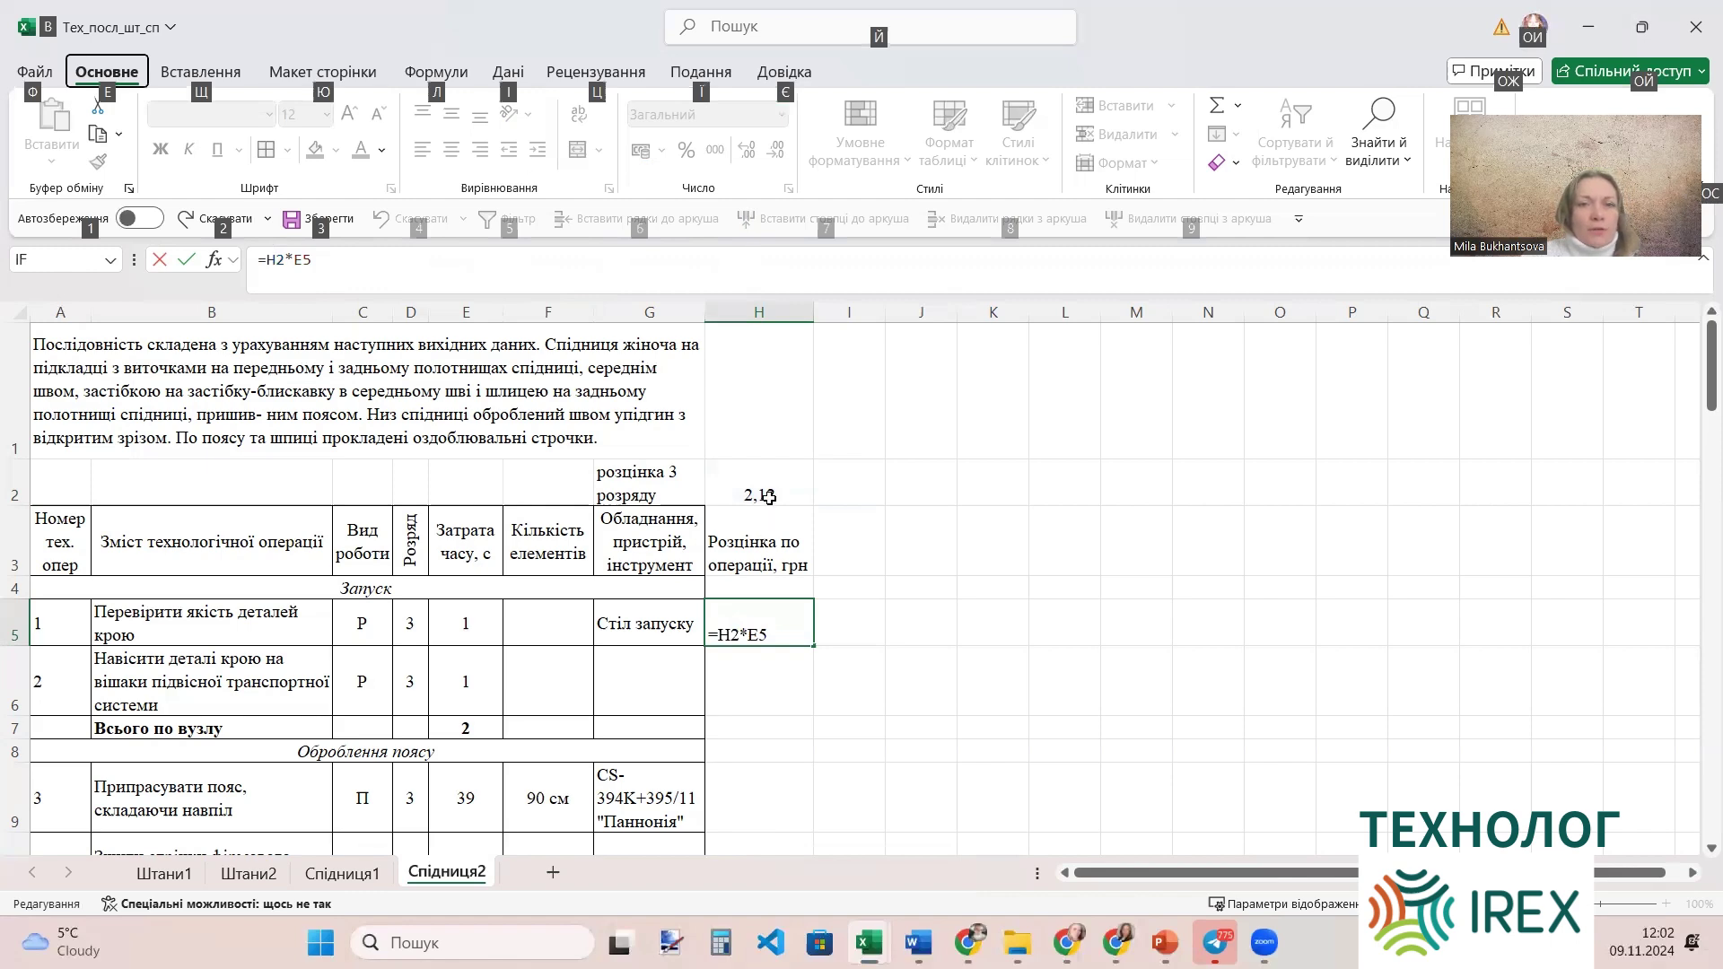
pyautogui.press('Escape')
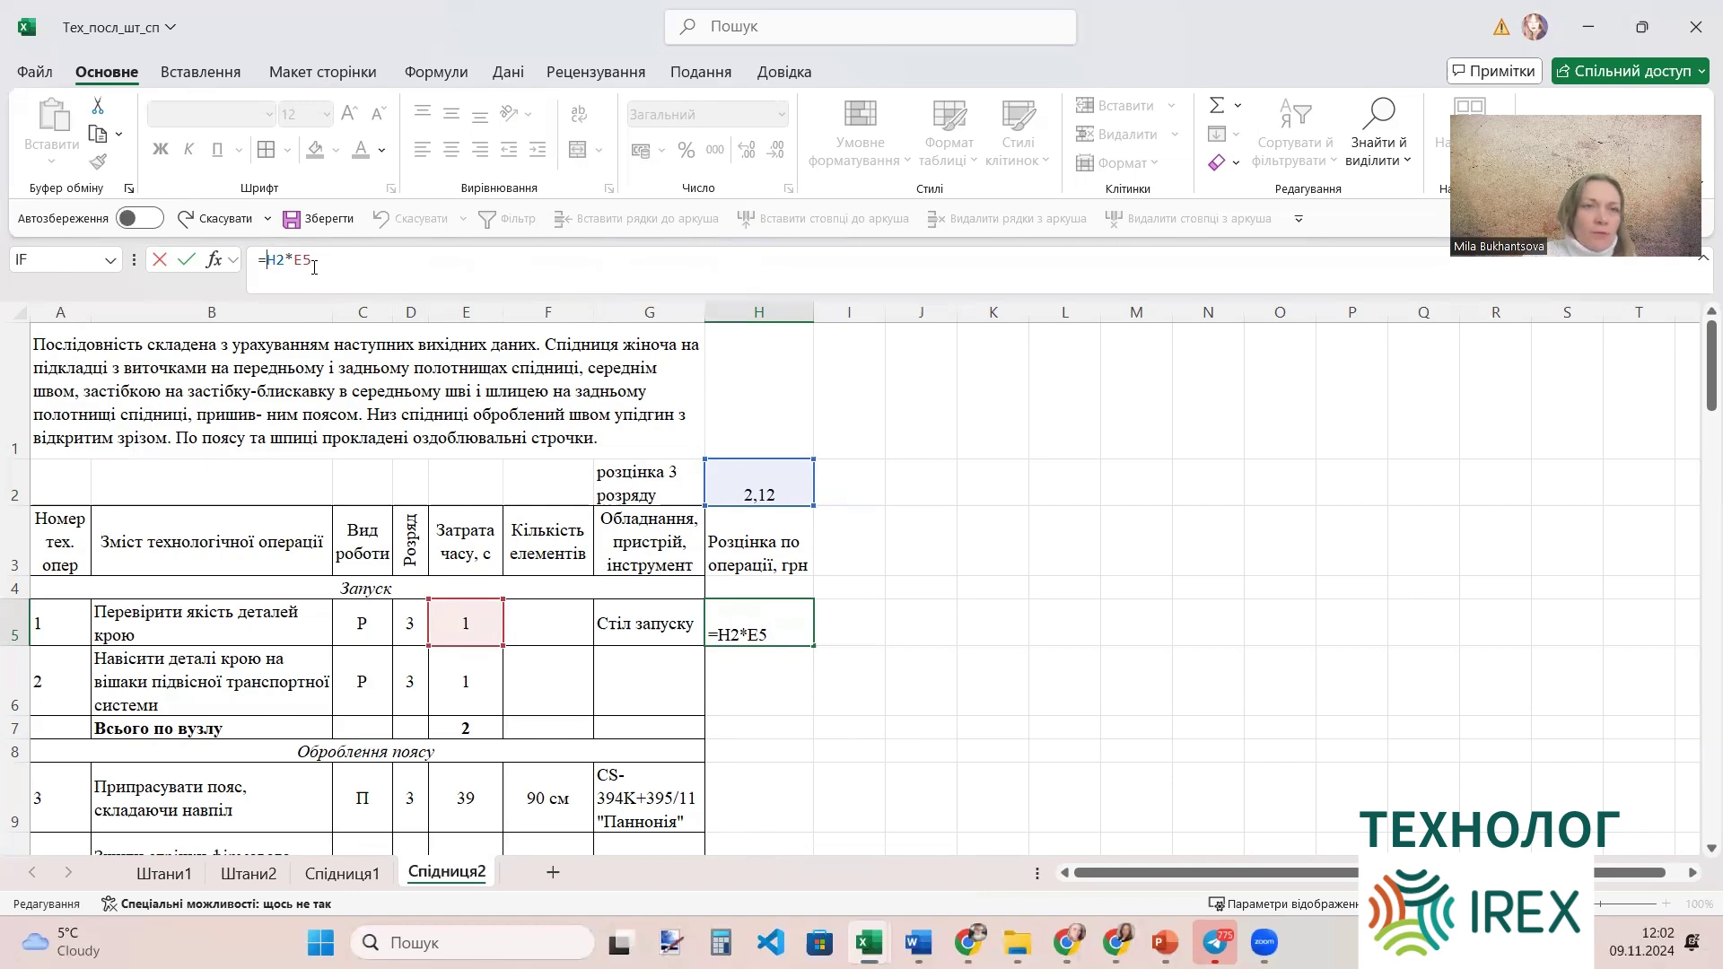
pyautogui.write('$H')
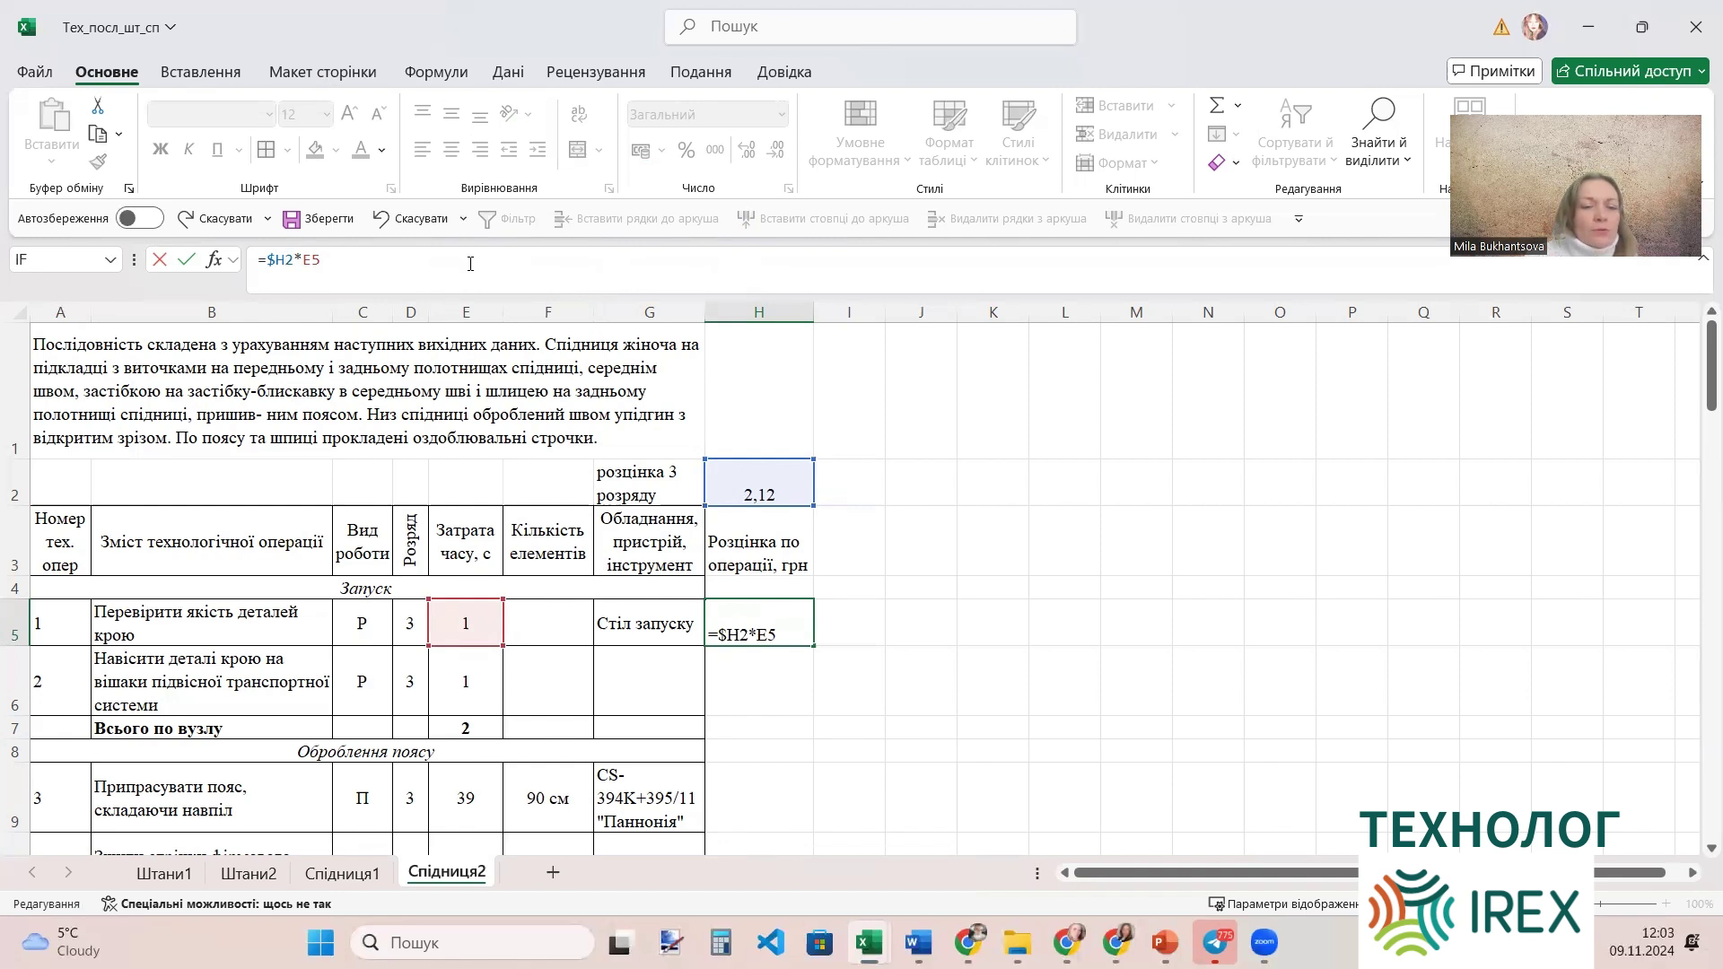
pyautogui.write('@')
pyautogui.press('BackSpace')
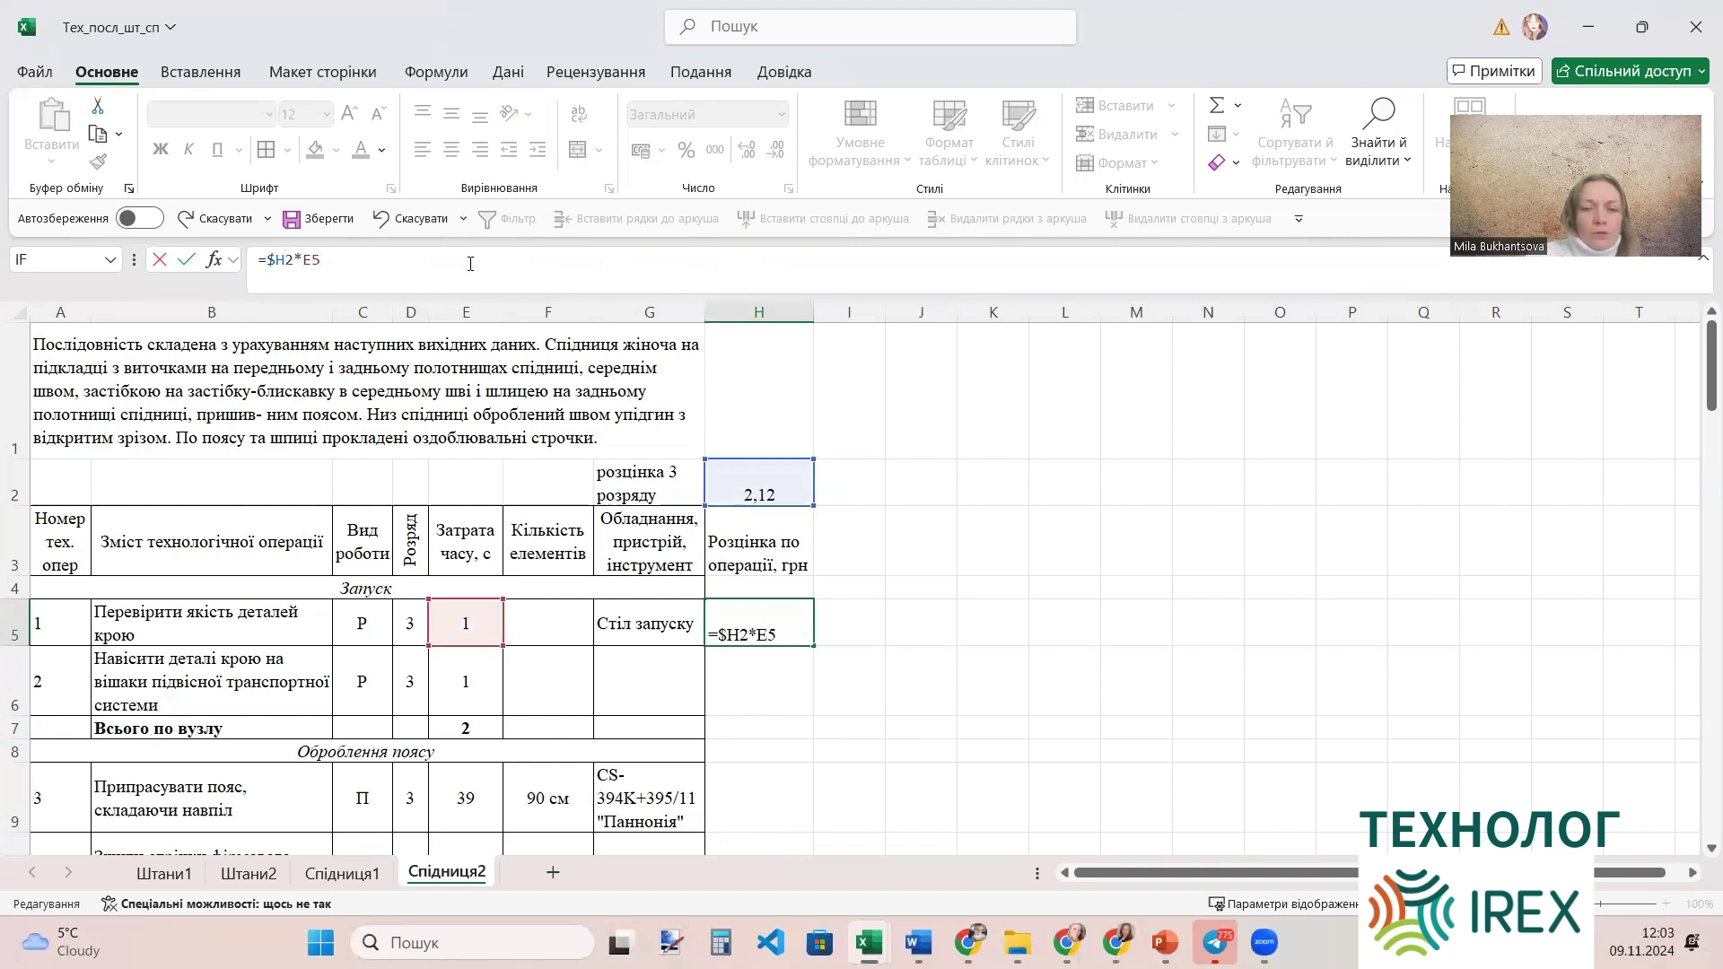
pyautogui.write('$')
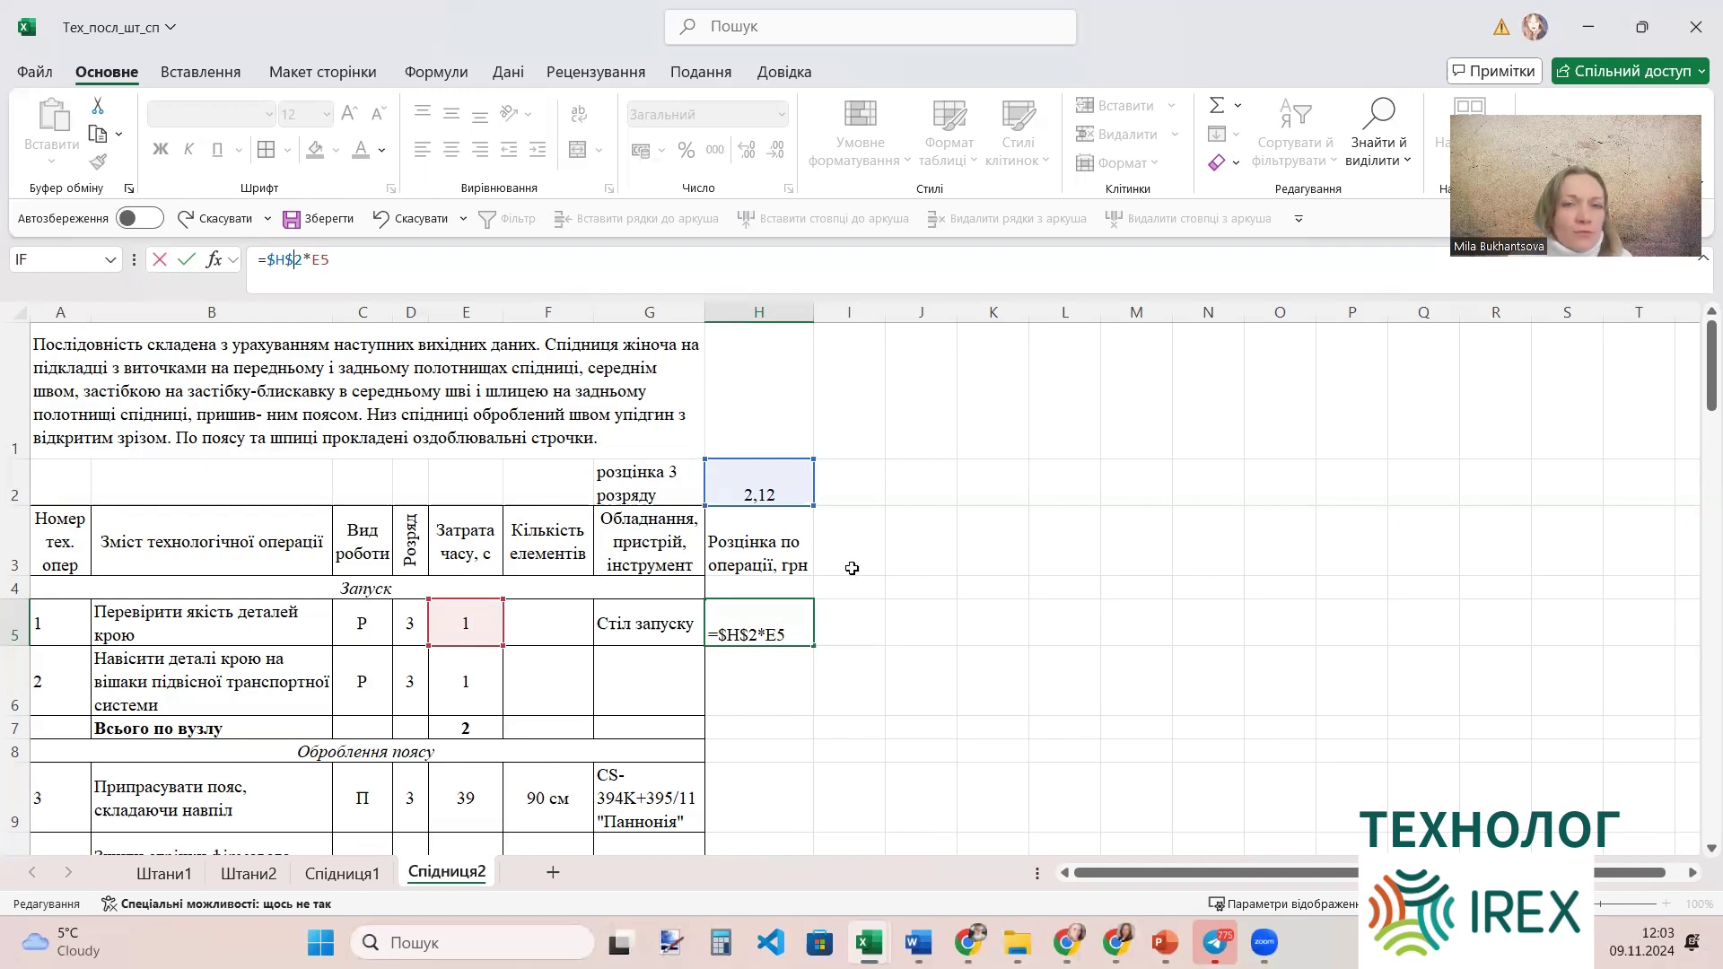
pyautogui.click(1038, 654)
# Test the H5 formula by changing the grade 3 rate in H2 to 3, and undo the change.
pyautogui.click(774, 495)
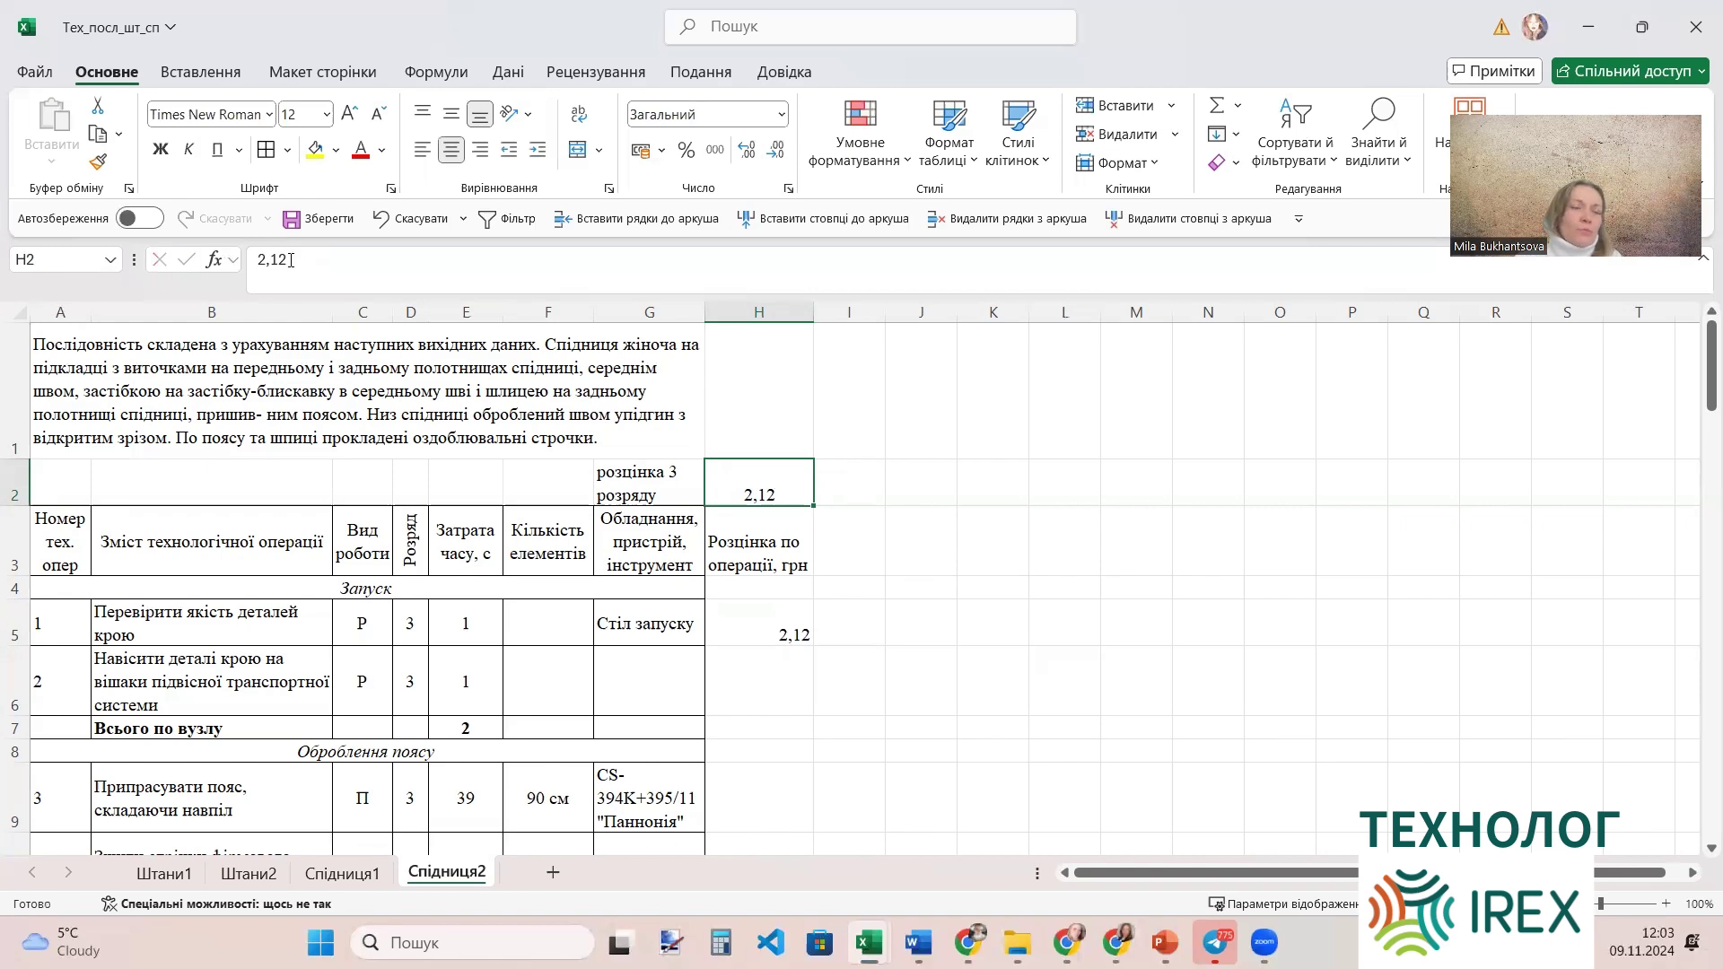
pyautogui.moveTo(287, 260); pyautogui.dragTo(260, 258)
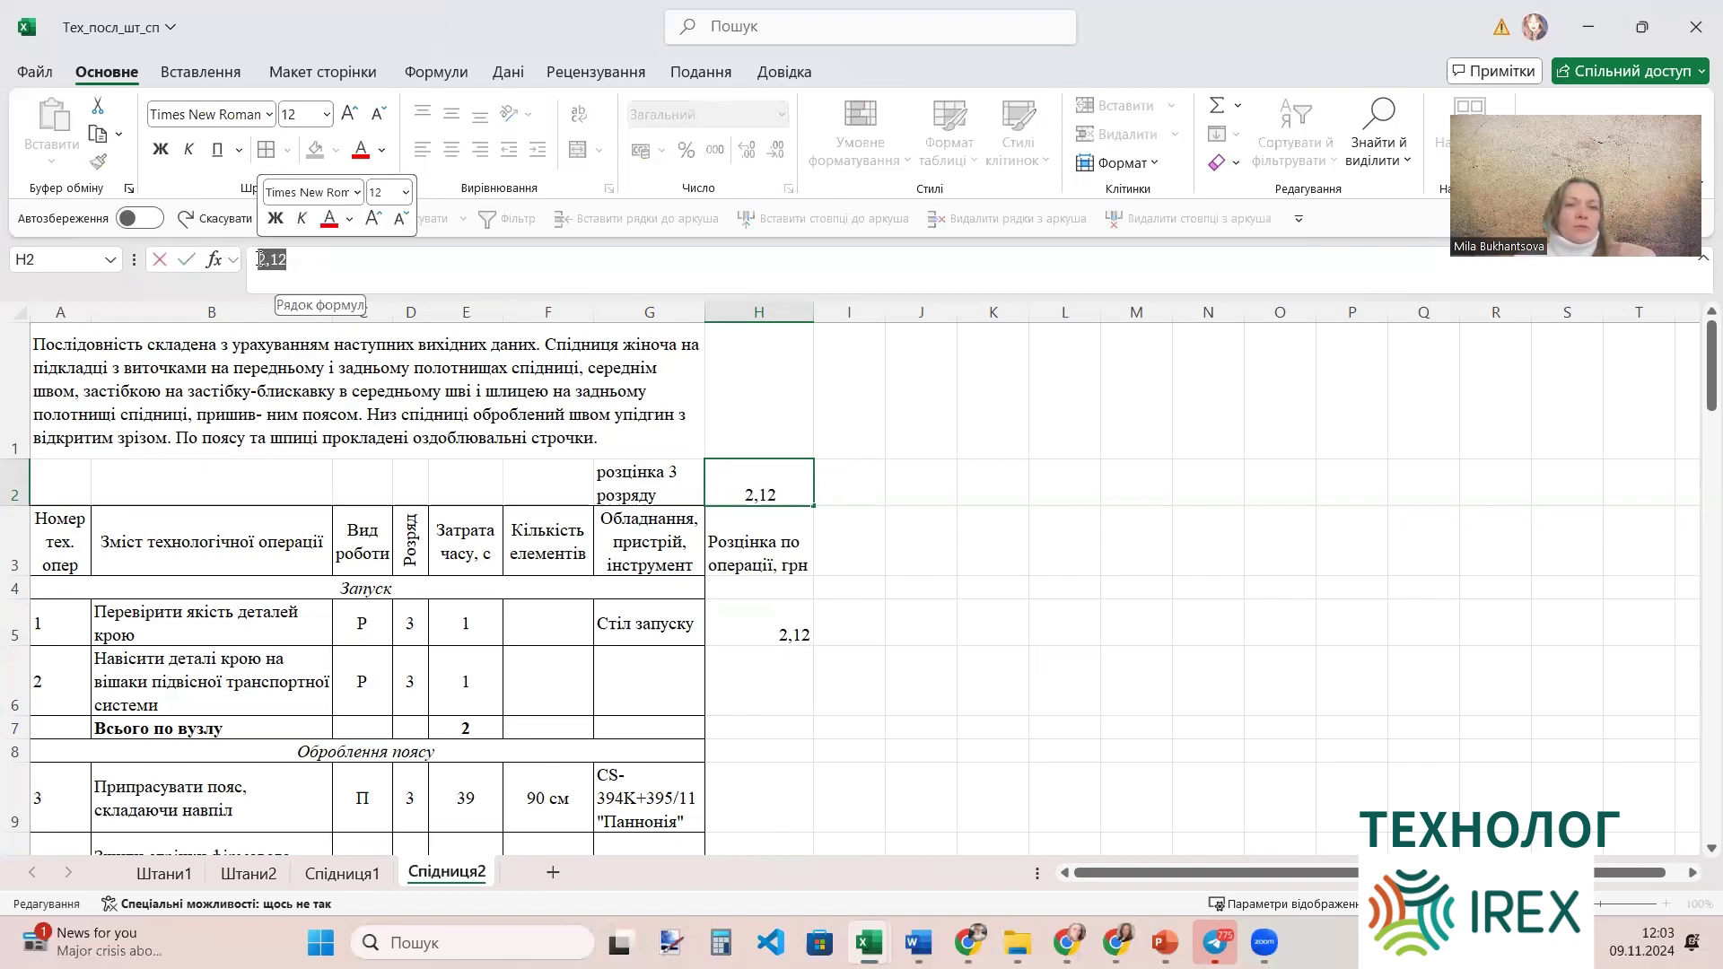
pyautogui.write('3')
pyautogui.press('Return')
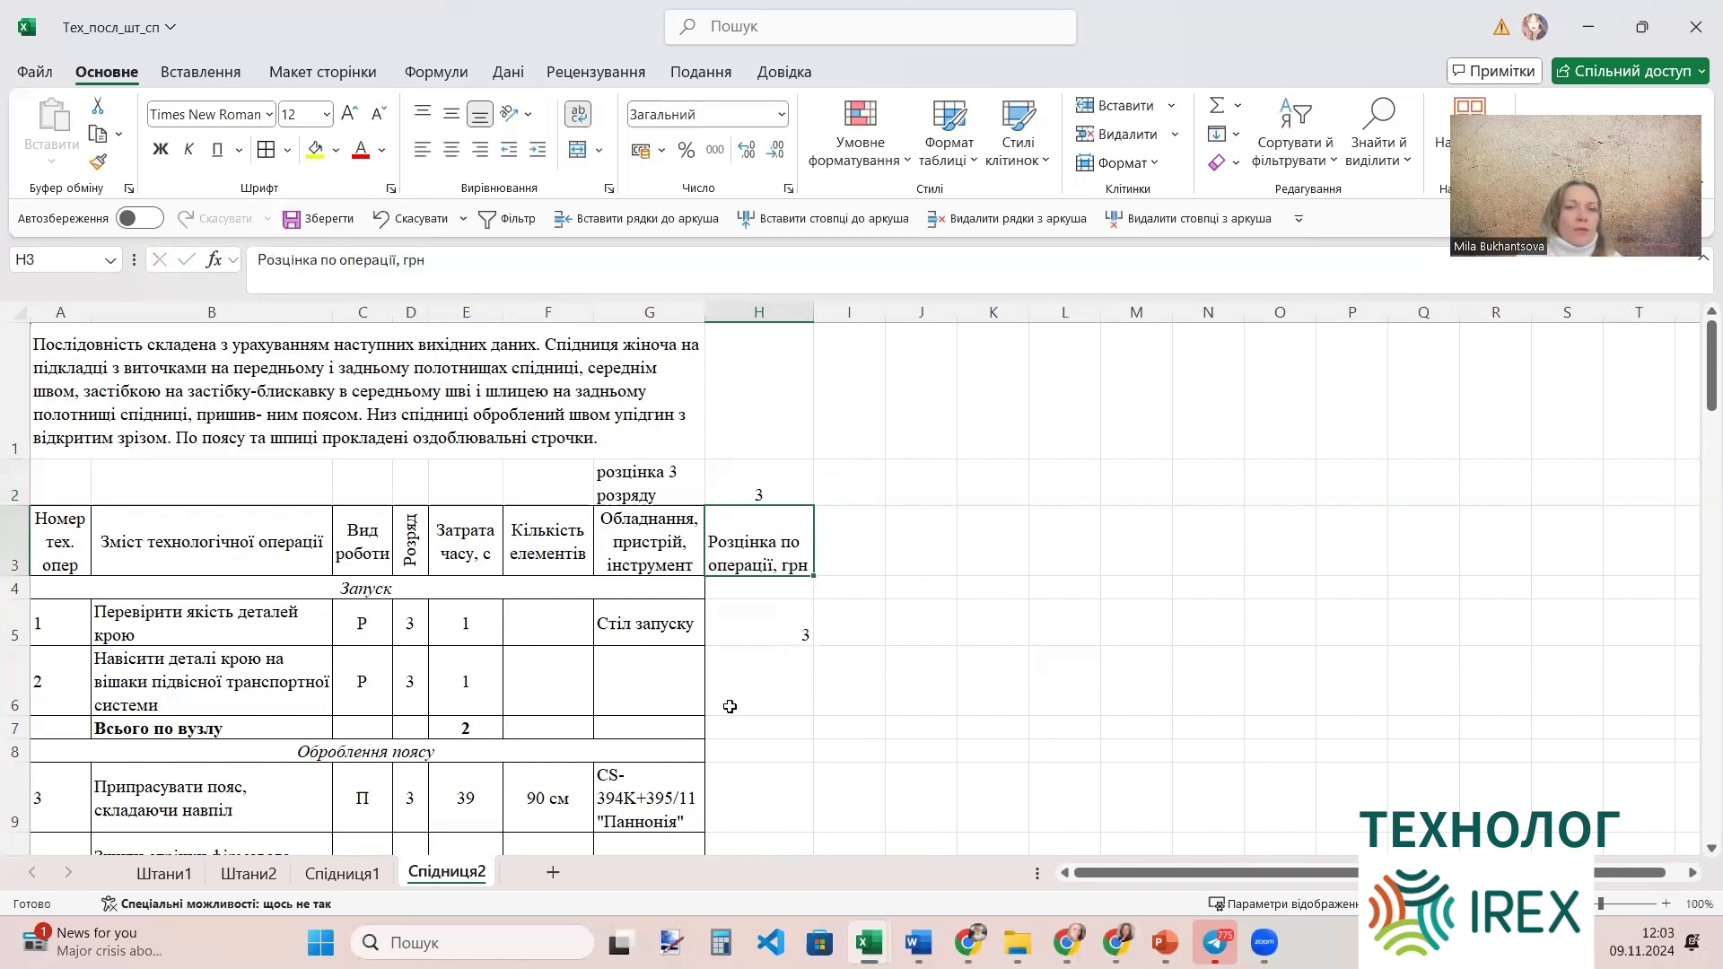
pyautogui.click(406, 222)
# Fill the rate formula from H5 down the Розцінка по операції column through the Всього по виробу row in H47.
pyautogui.click(769, 627)
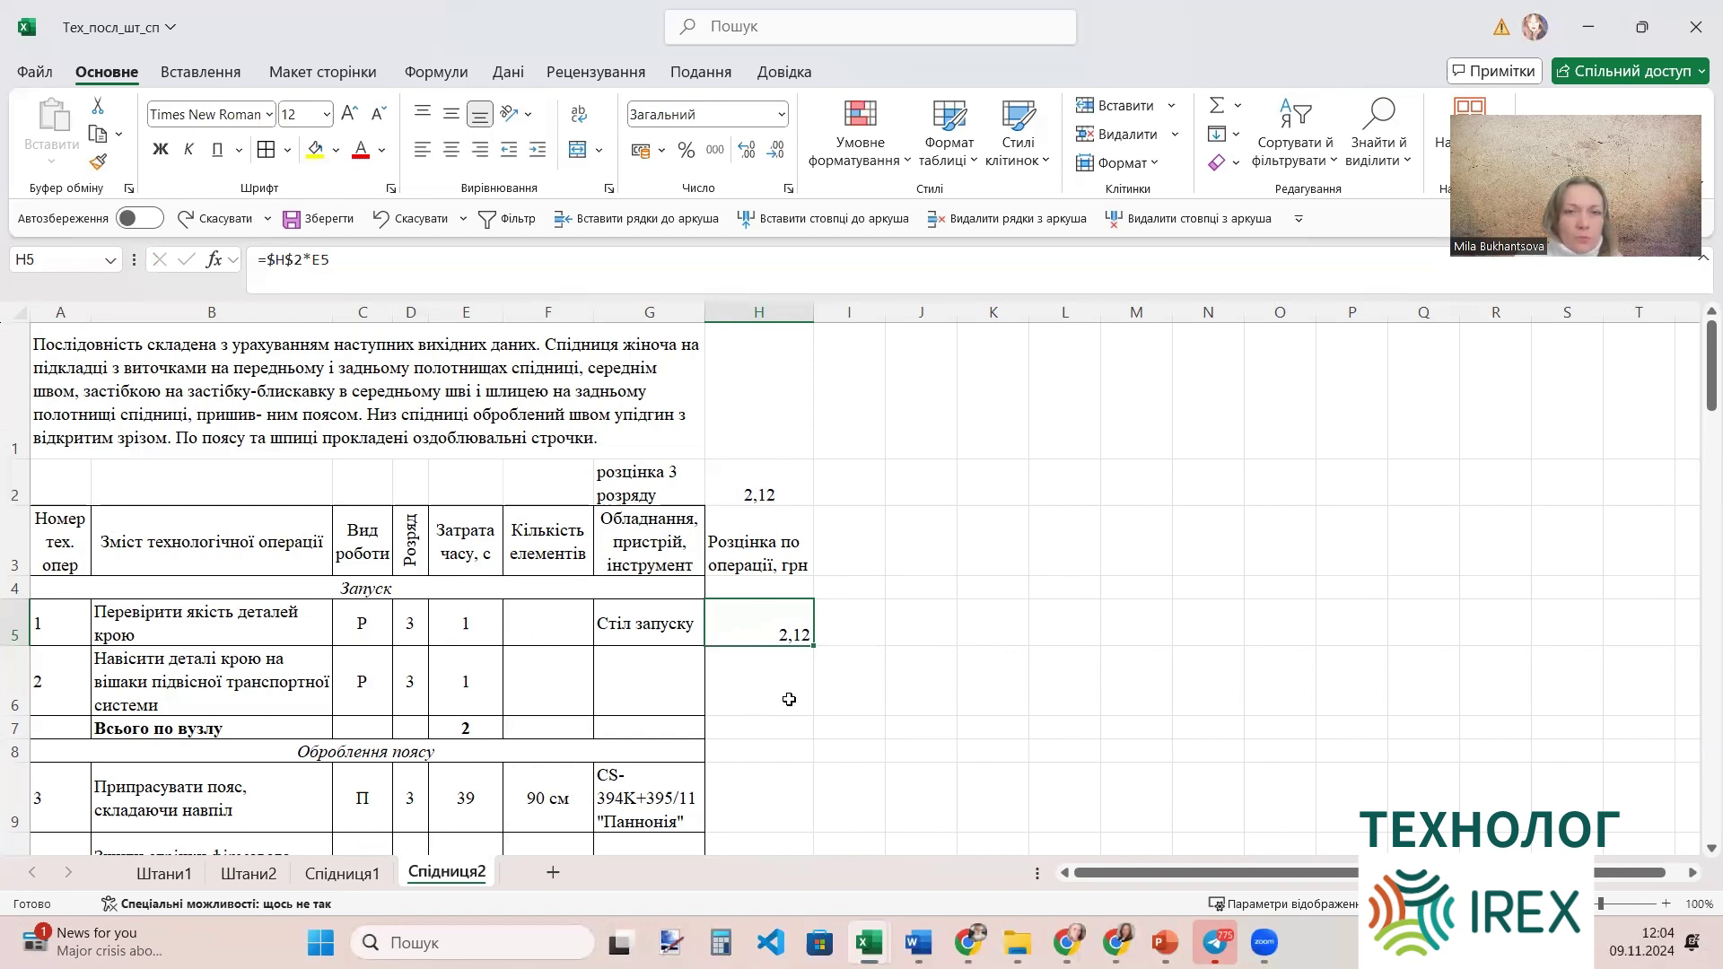
pyautogui.click(1023, 728)
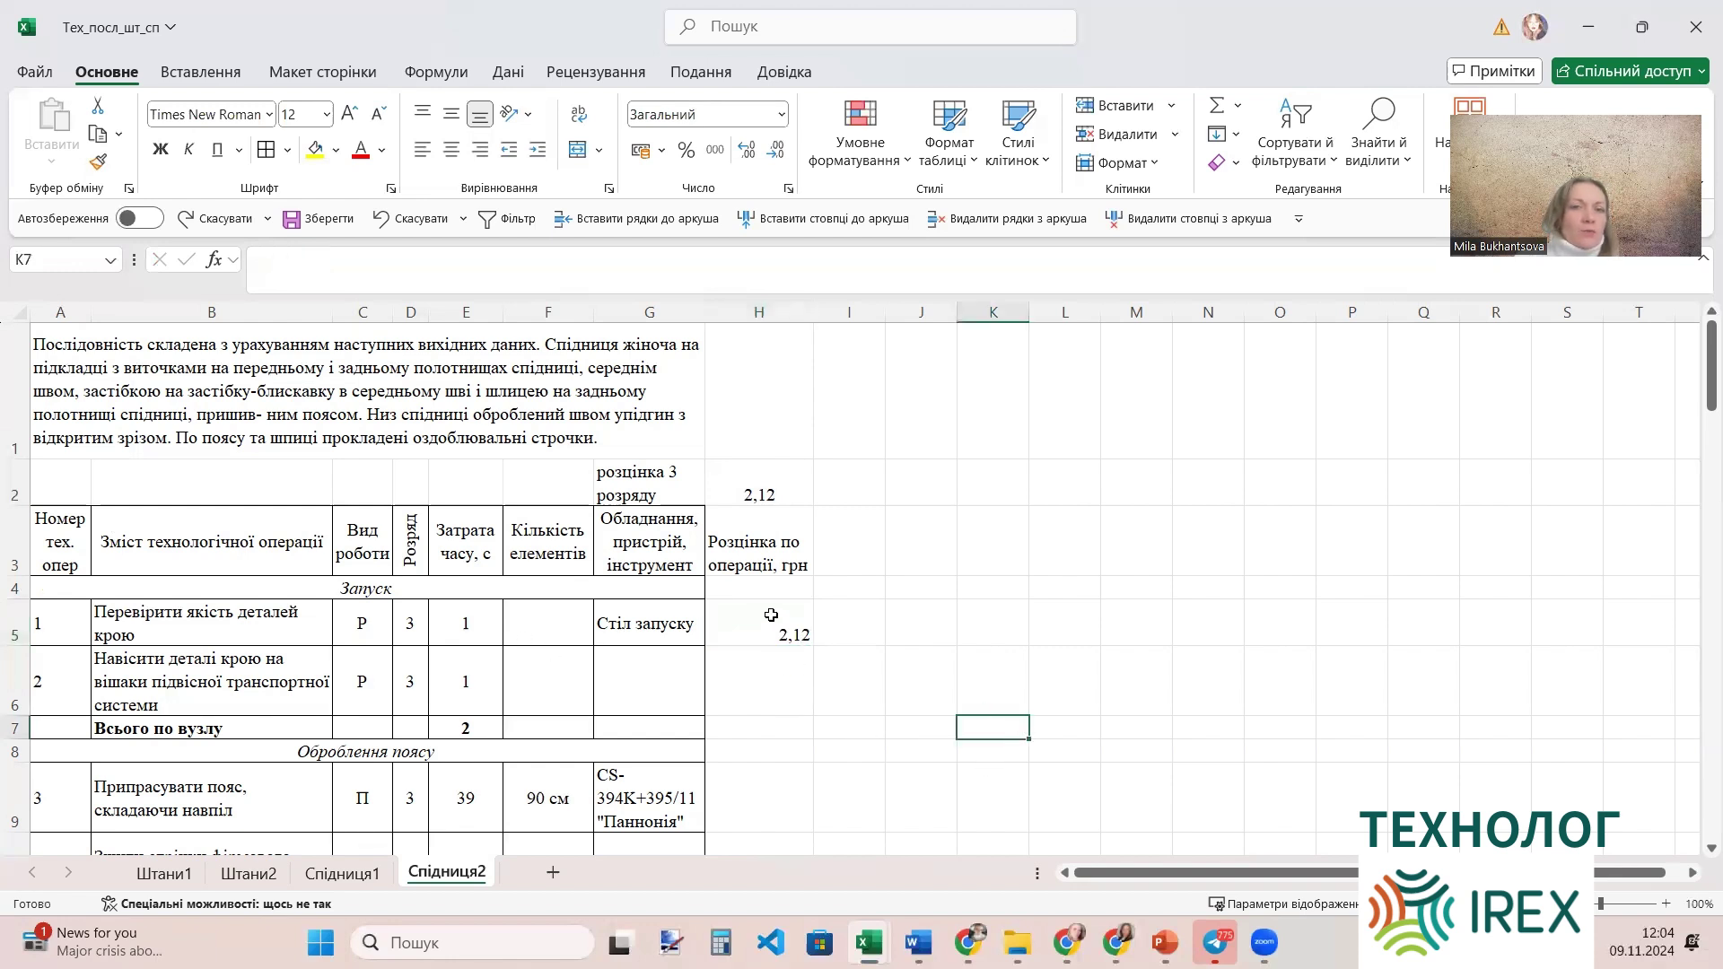
pyautogui.click(794, 687)
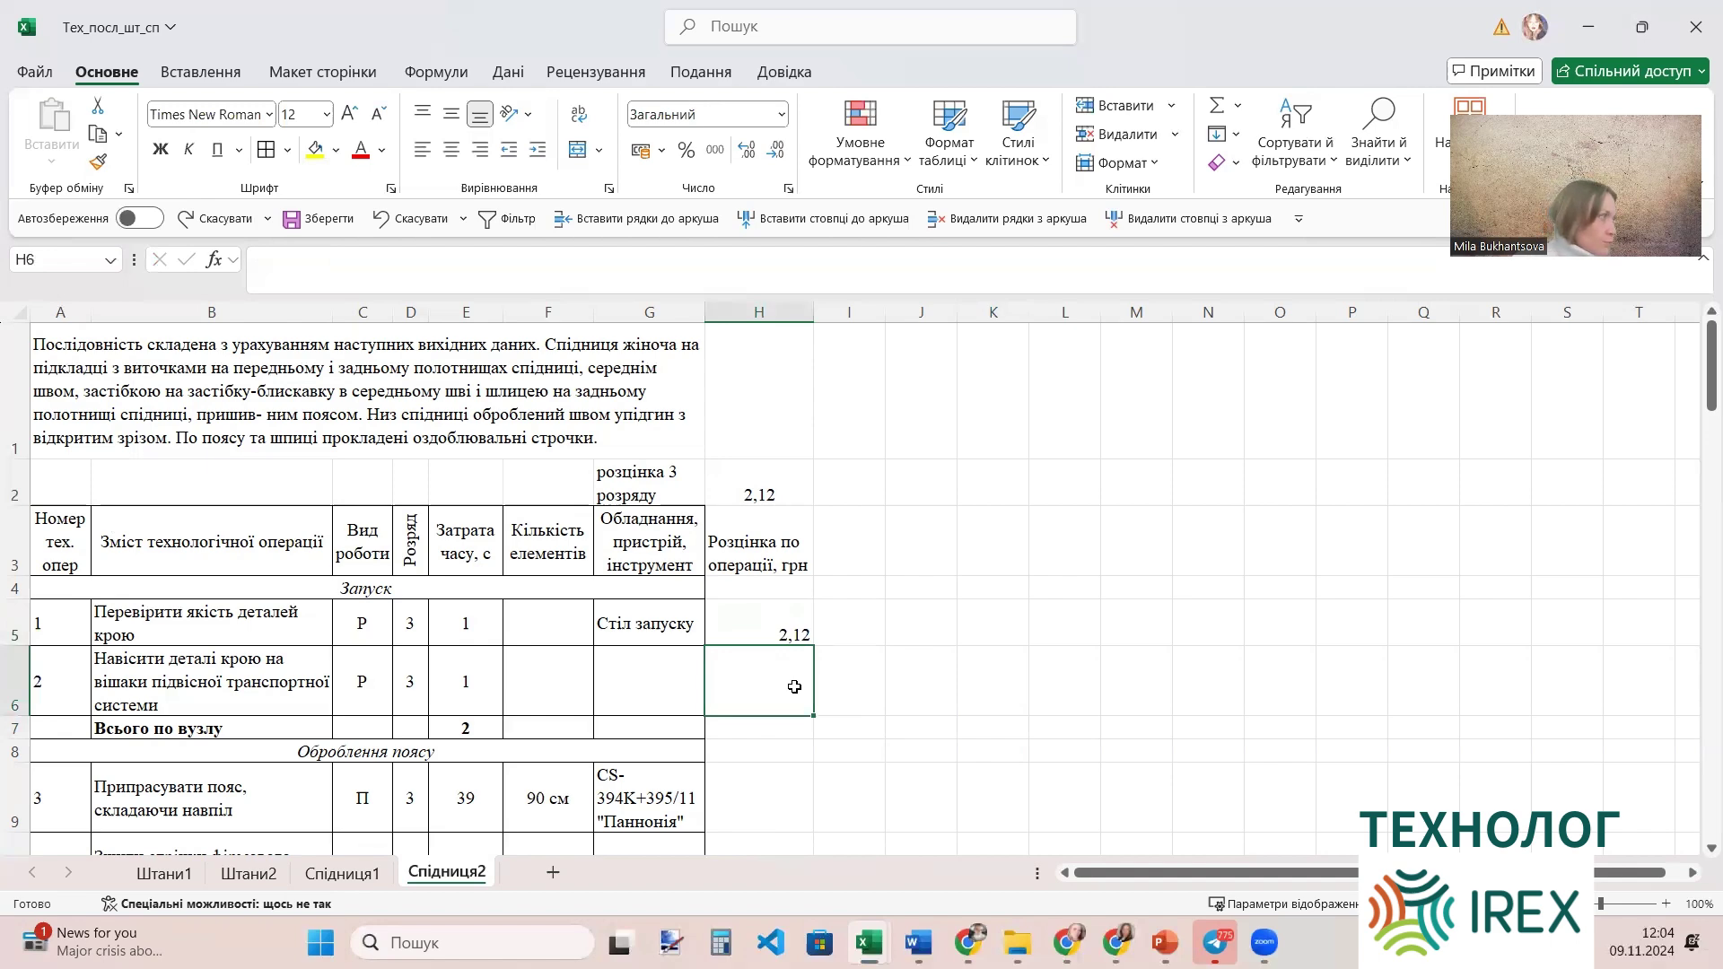
pyautogui.click(784, 620)
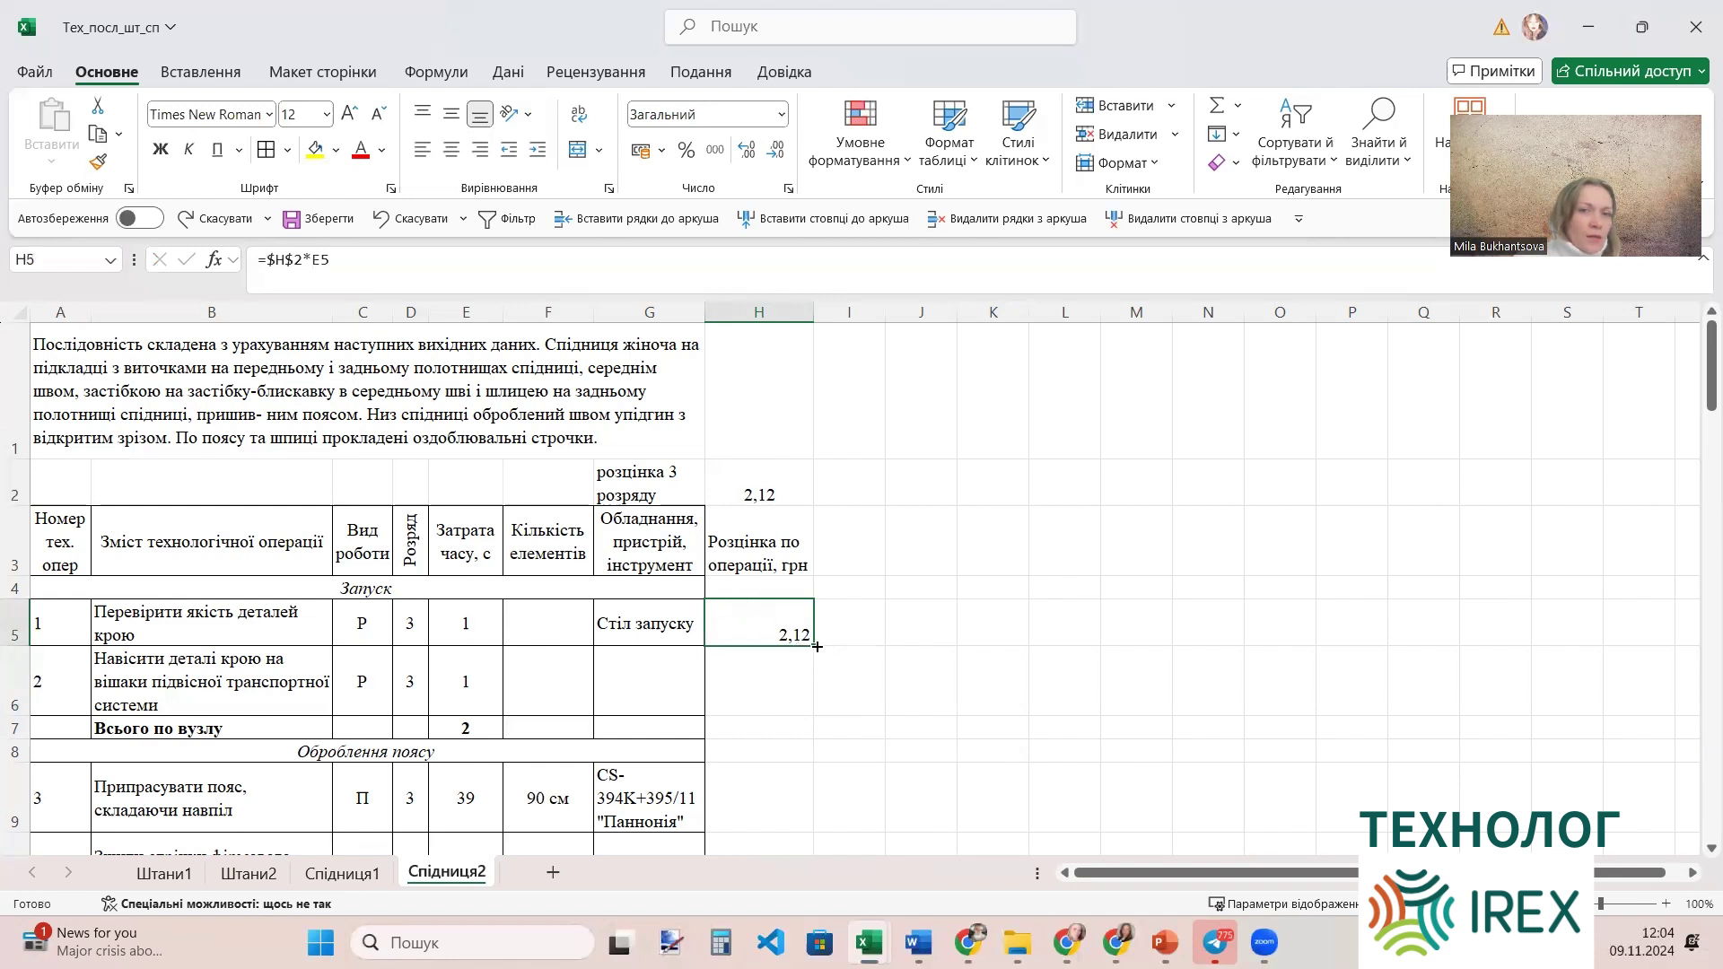
pyautogui.moveTo(817, 646); pyautogui.dragTo(813, 709)
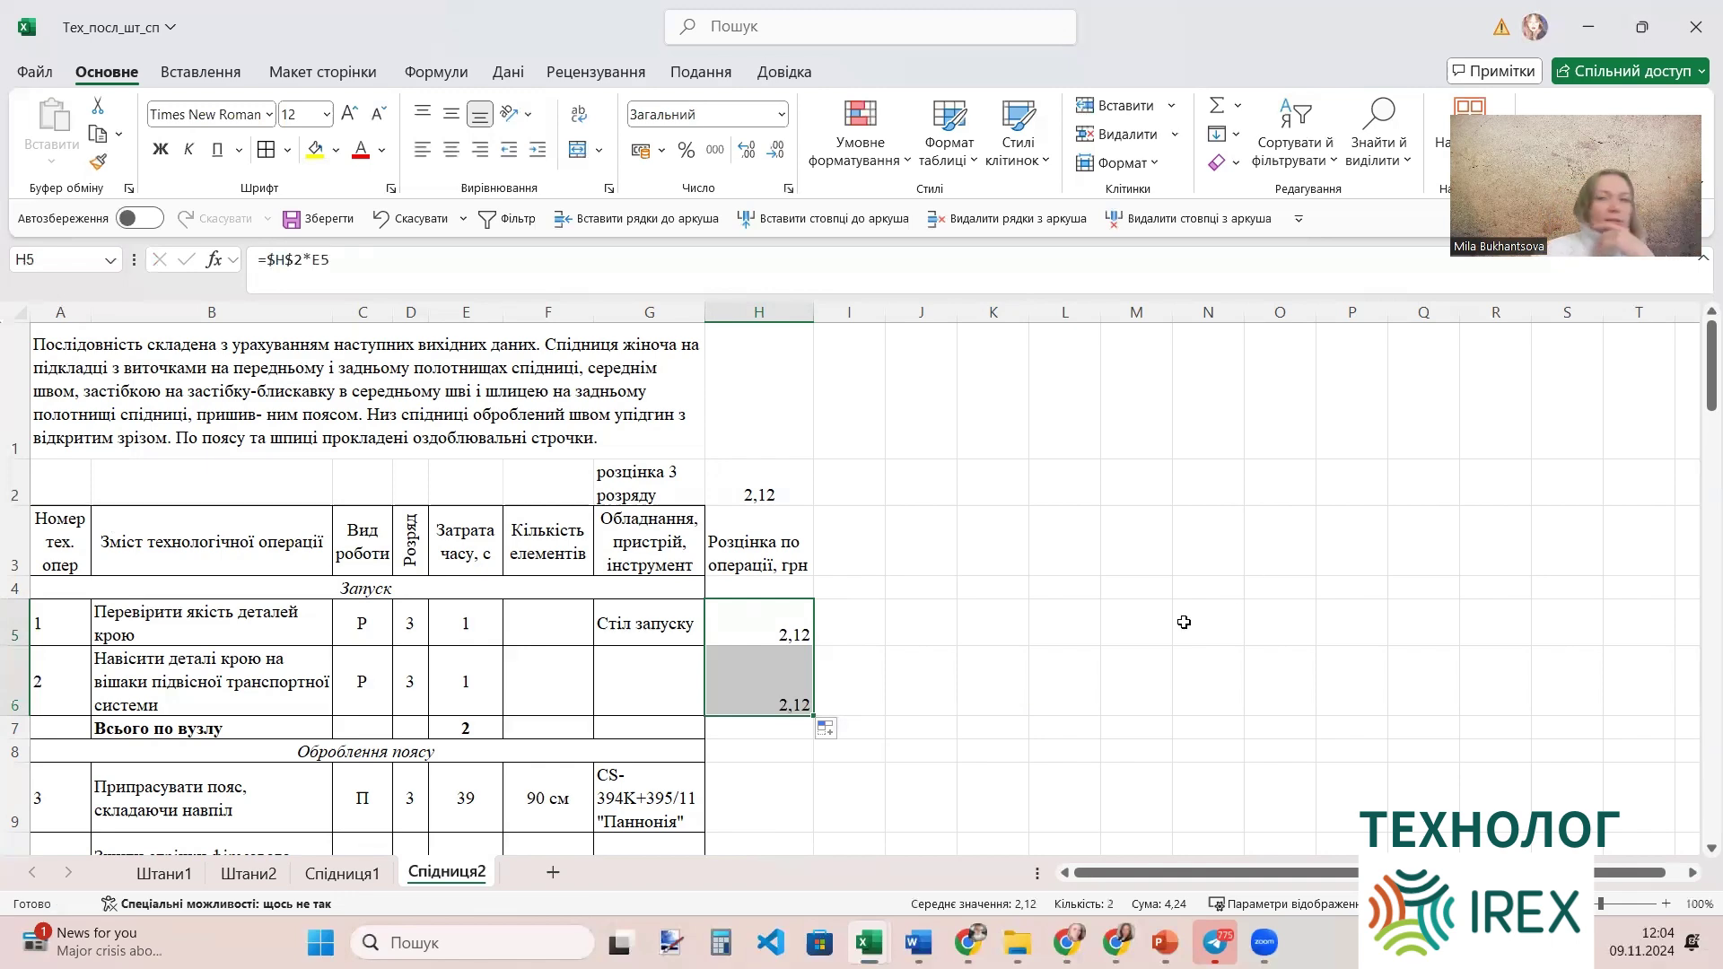
pyautogui.click(1113, 677)
pyautogui.click(771, 696)
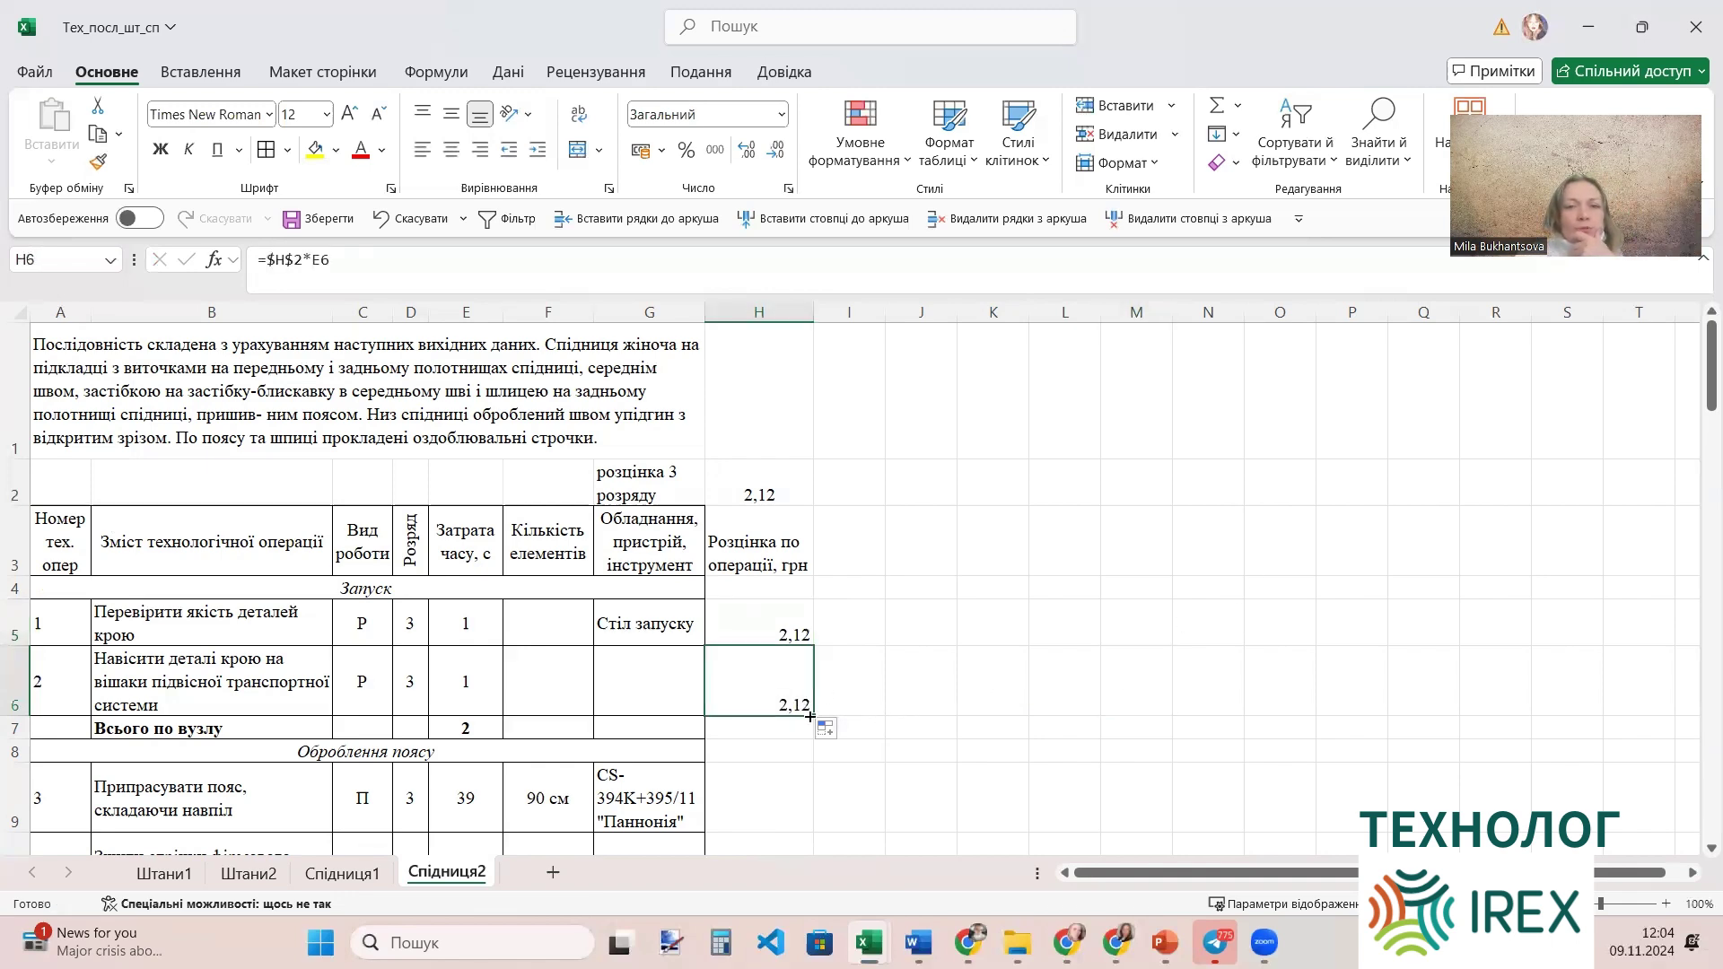
pyautogui.moveTo(810, 715)
pyautogui.mouseDown()
pyautogui.moveTo(806, 912)
pyautogui.moveTo(812, 790)
pyautogui.mouseUp()
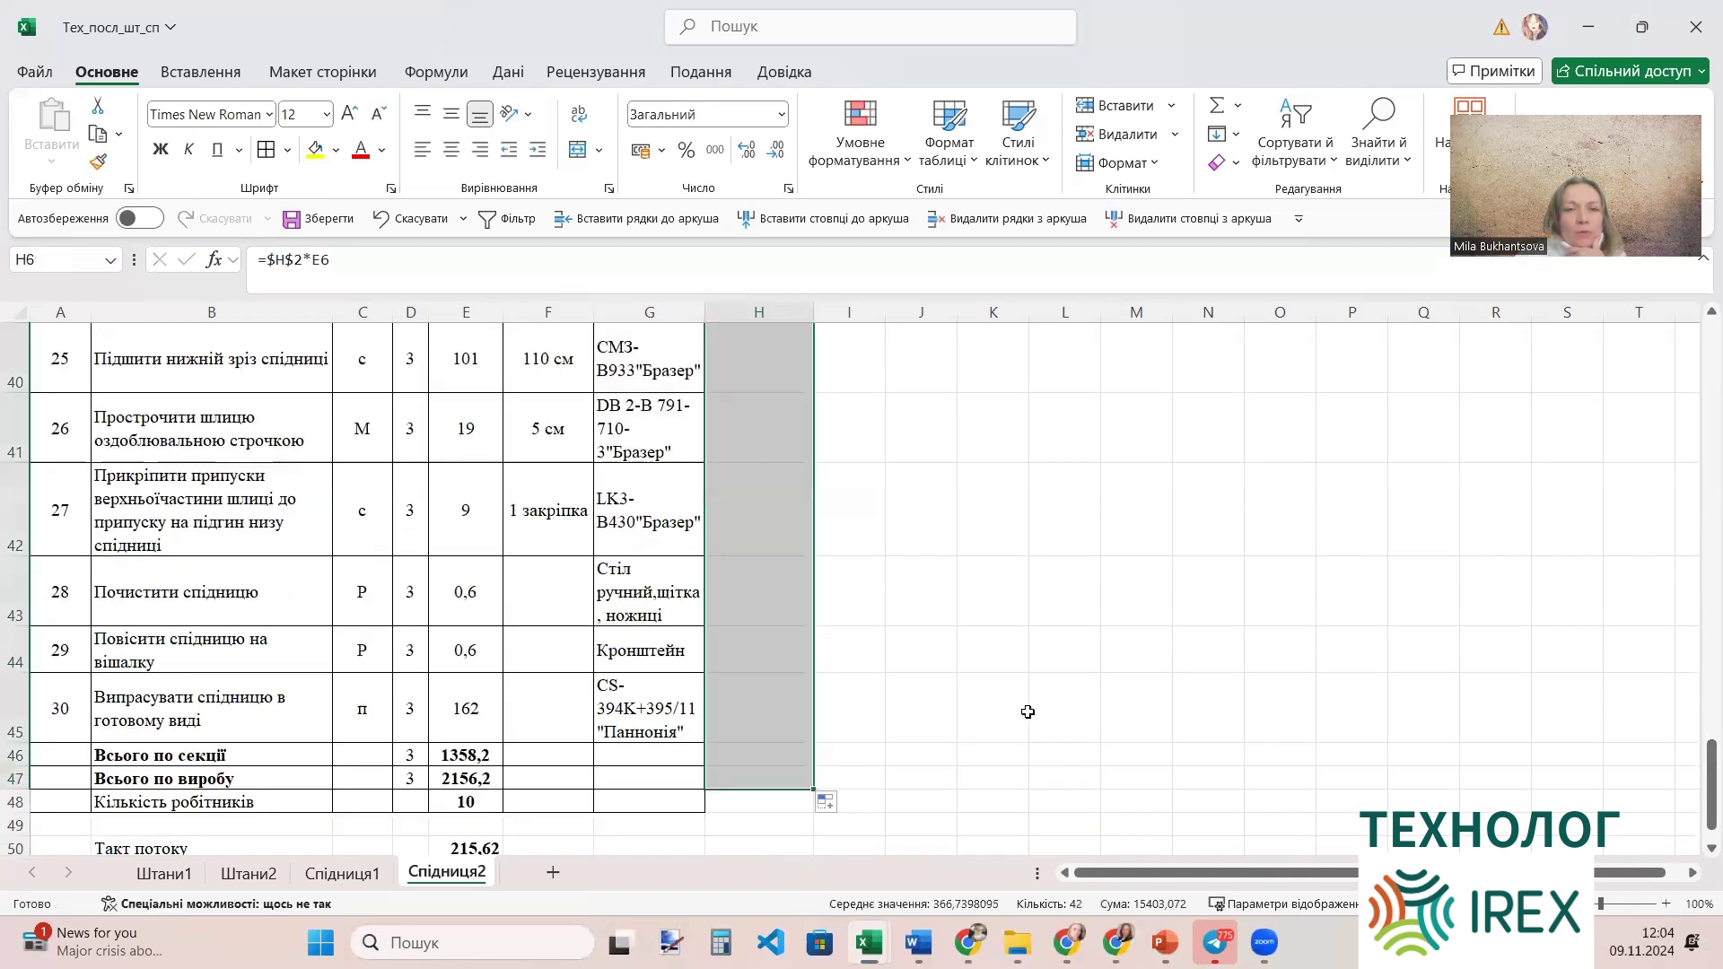
pyautogui.hotkey('ctrl', 'Down')
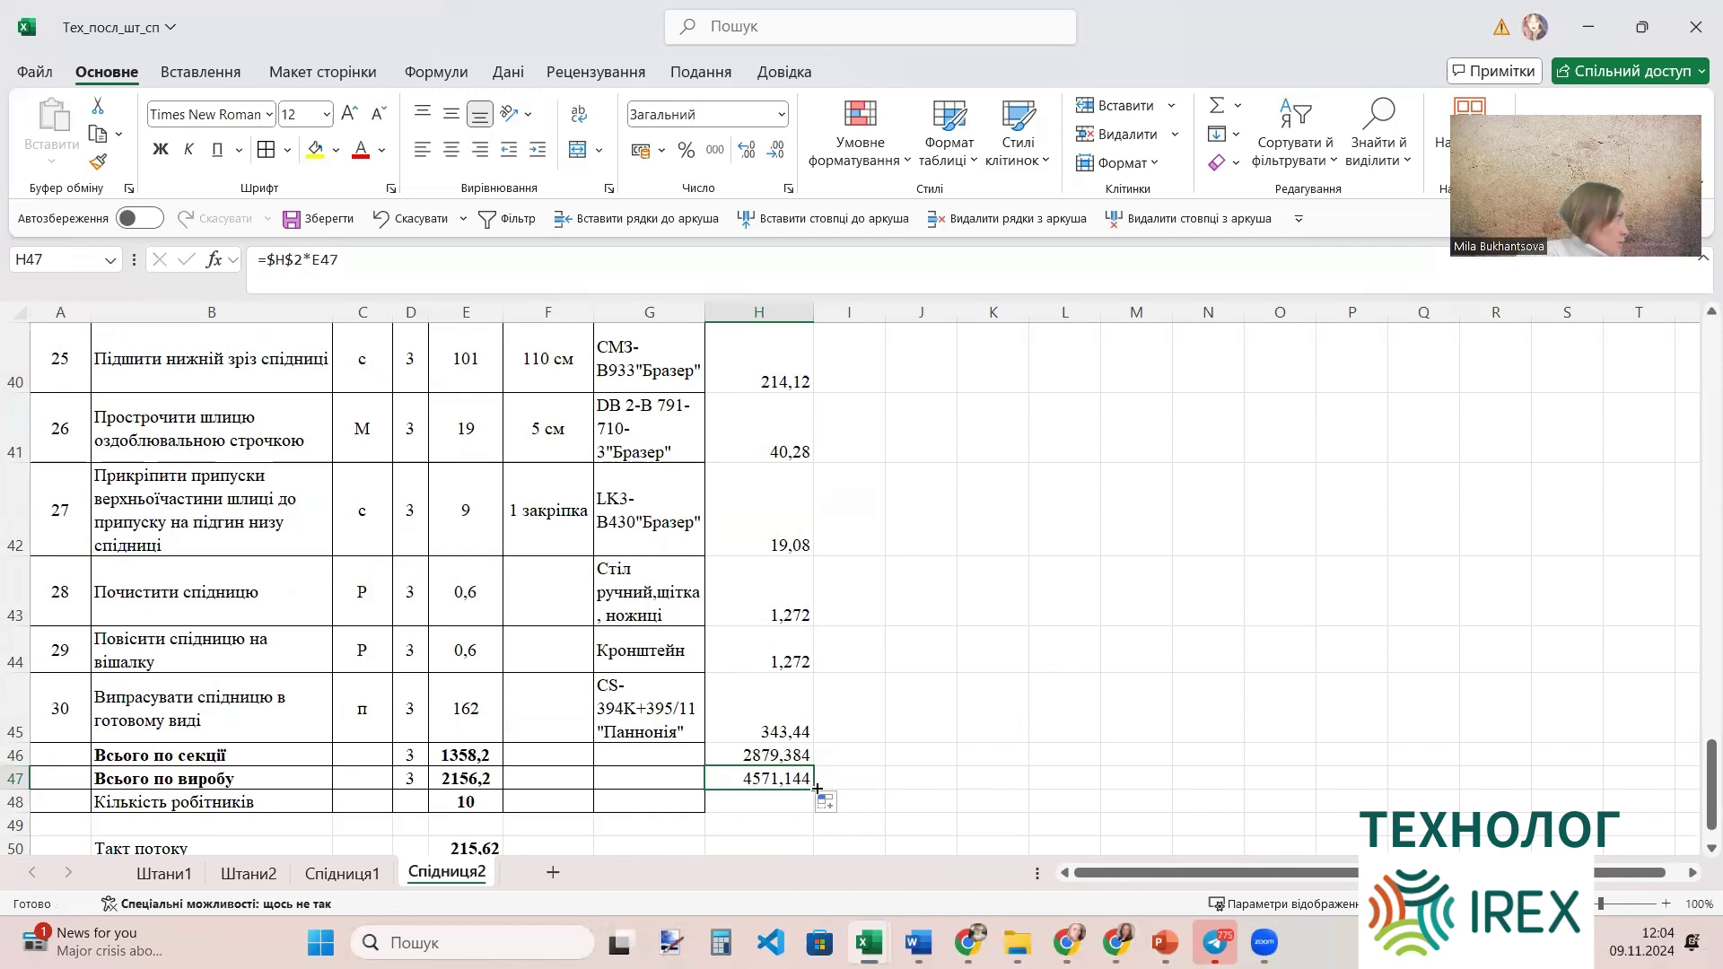
# Clear the formulas in H31 and H26 on the section heading rows Монтаж спідниці and Оброблення переднього полотнища спідниці.
pyautogui.scroll(6, 837, 697)
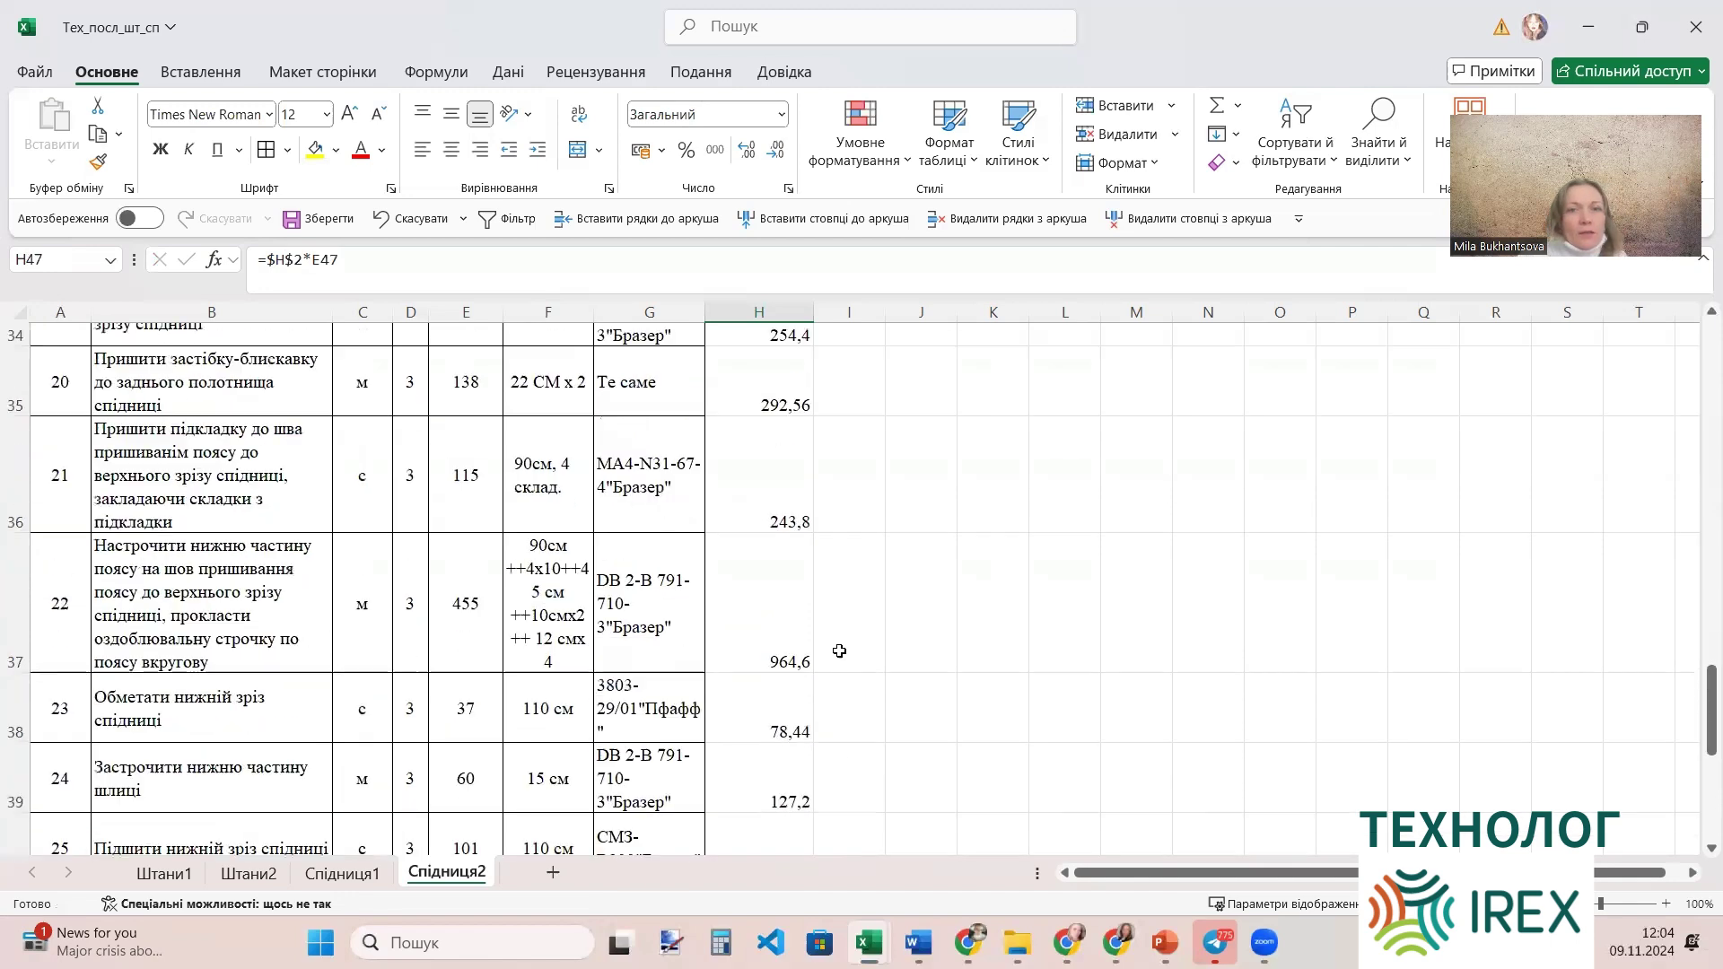
pyautogui.scroll(-1, 839, 651)
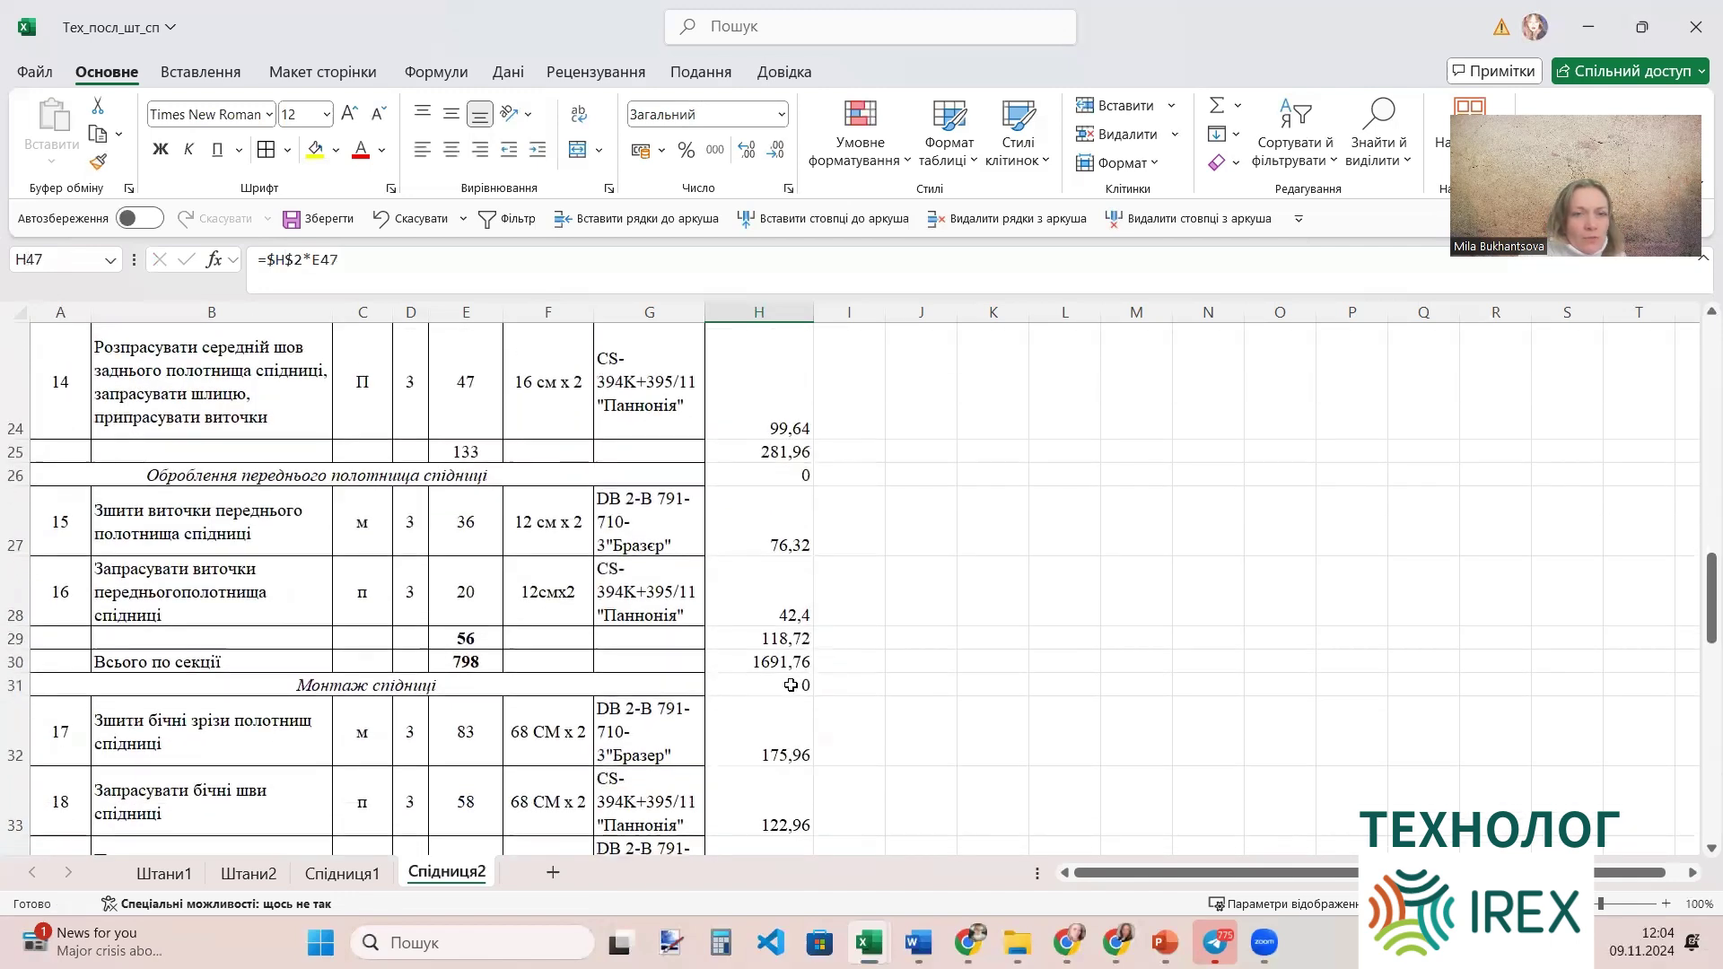
pyautogui.click(791, 684)
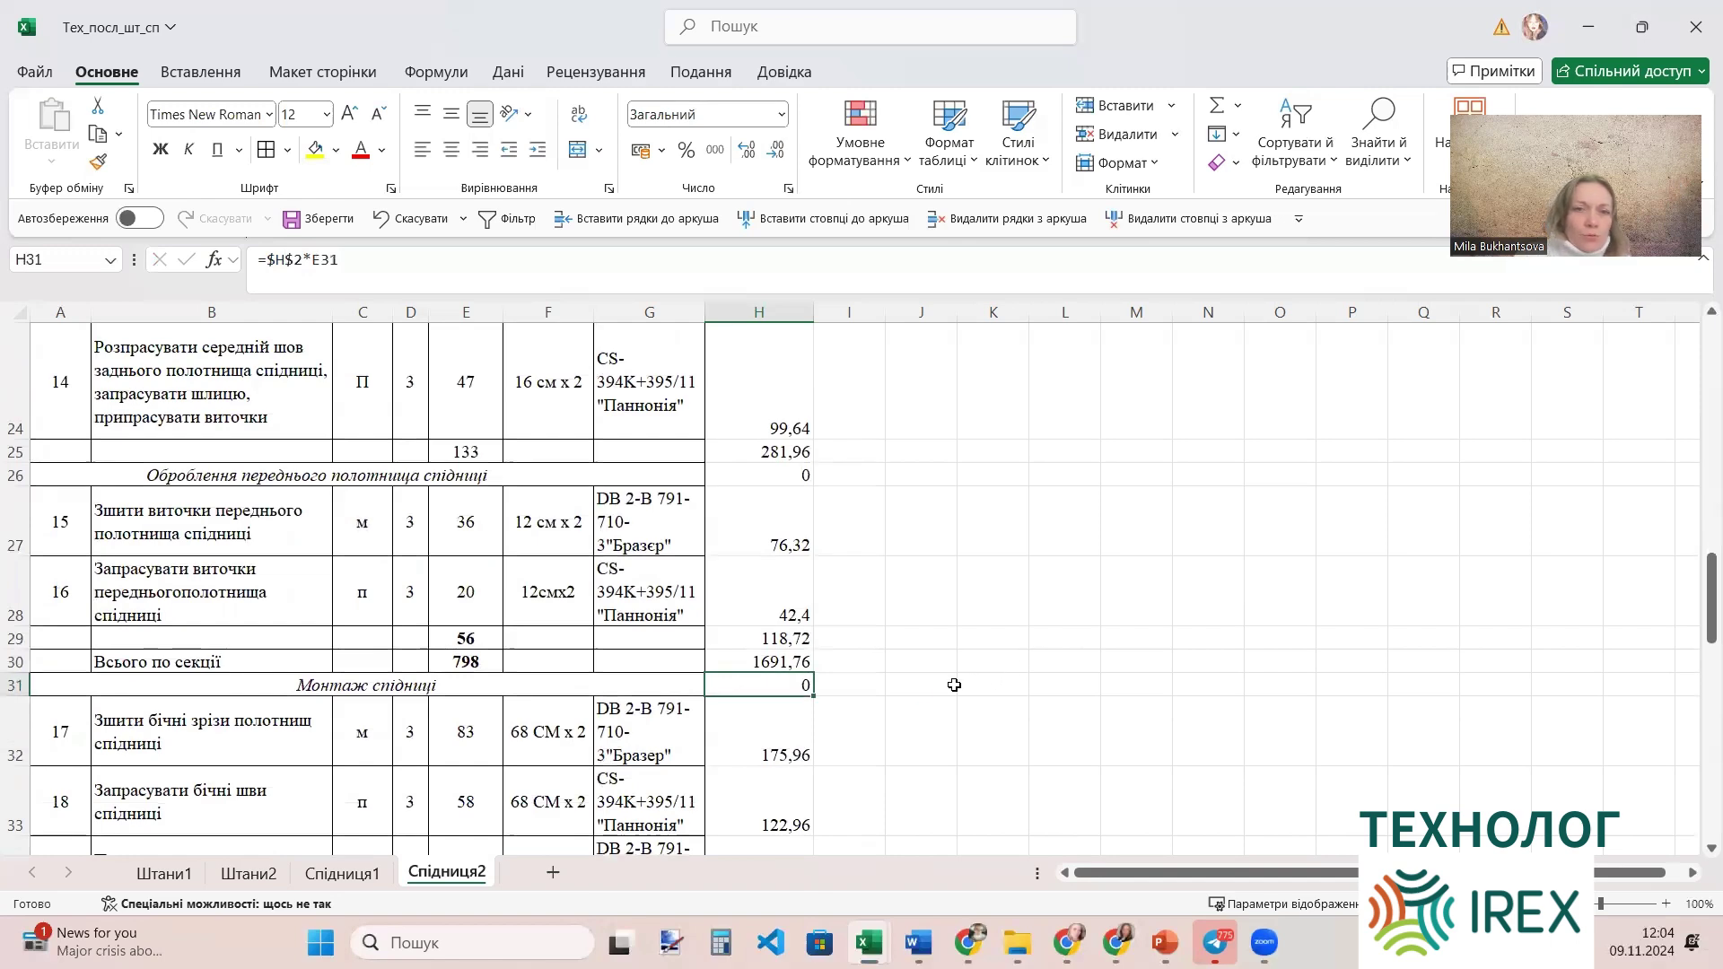
pyautogui.press('Delete')
pyautogui.scroll(2, 834, 684)
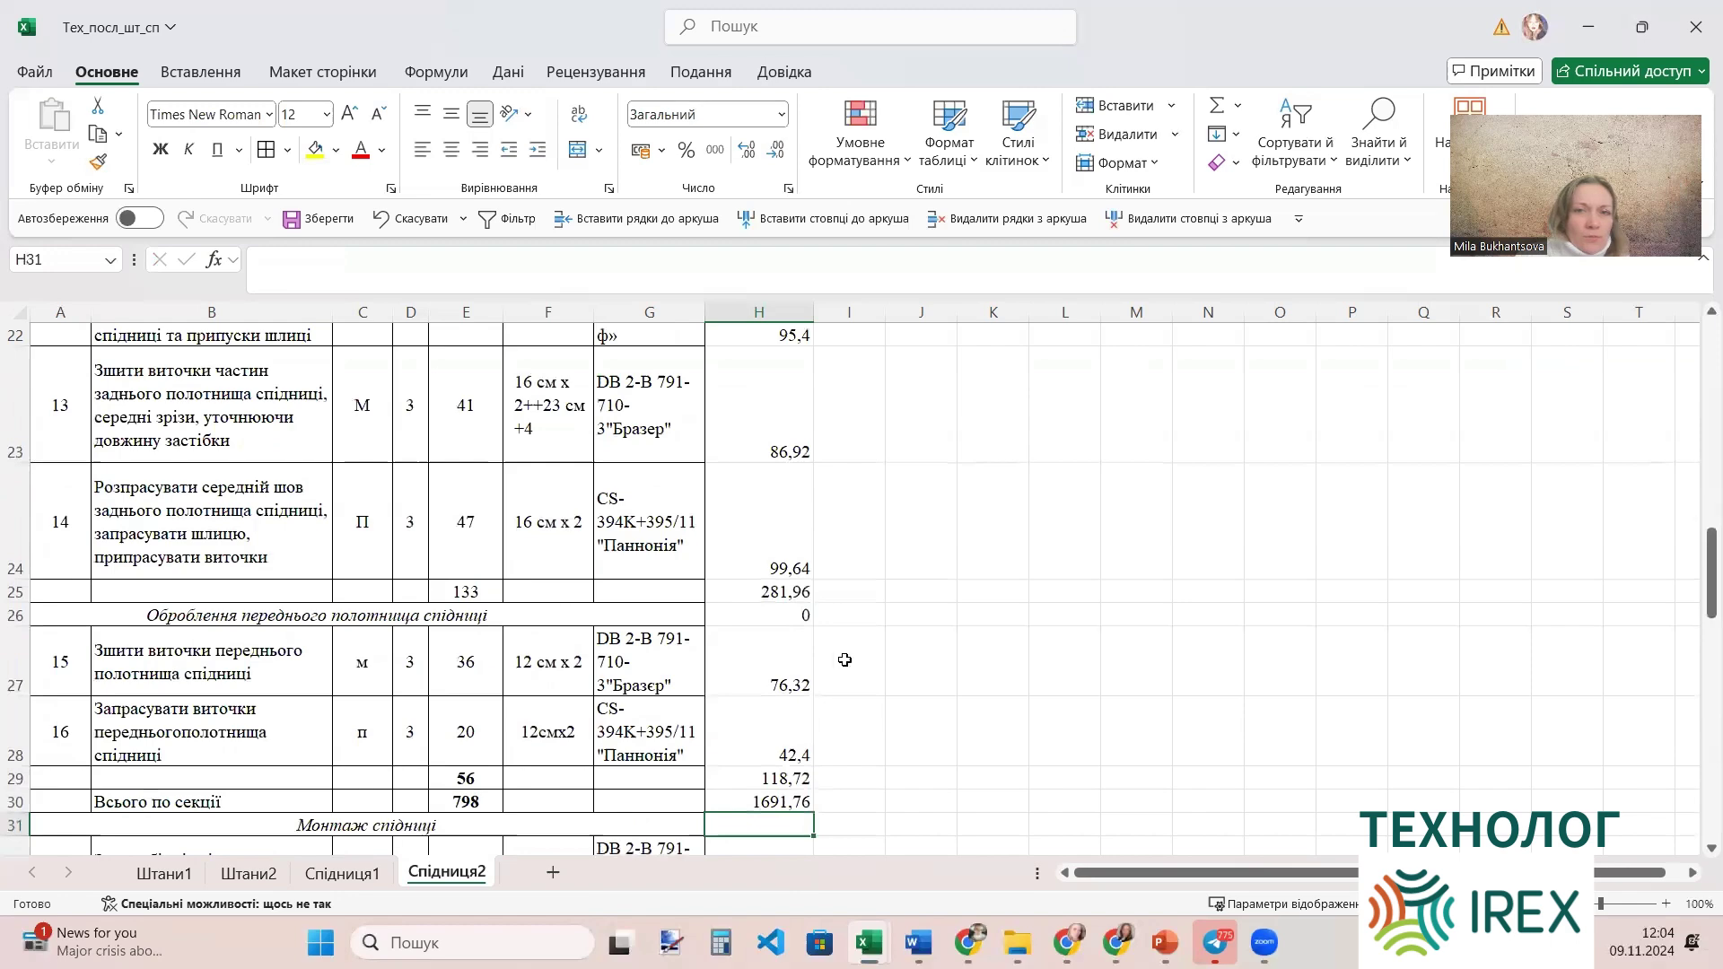
pyautogui.click(786, 617)
pyautogui.press('Delete')
pyautogui.scroll(2, 848, 622)
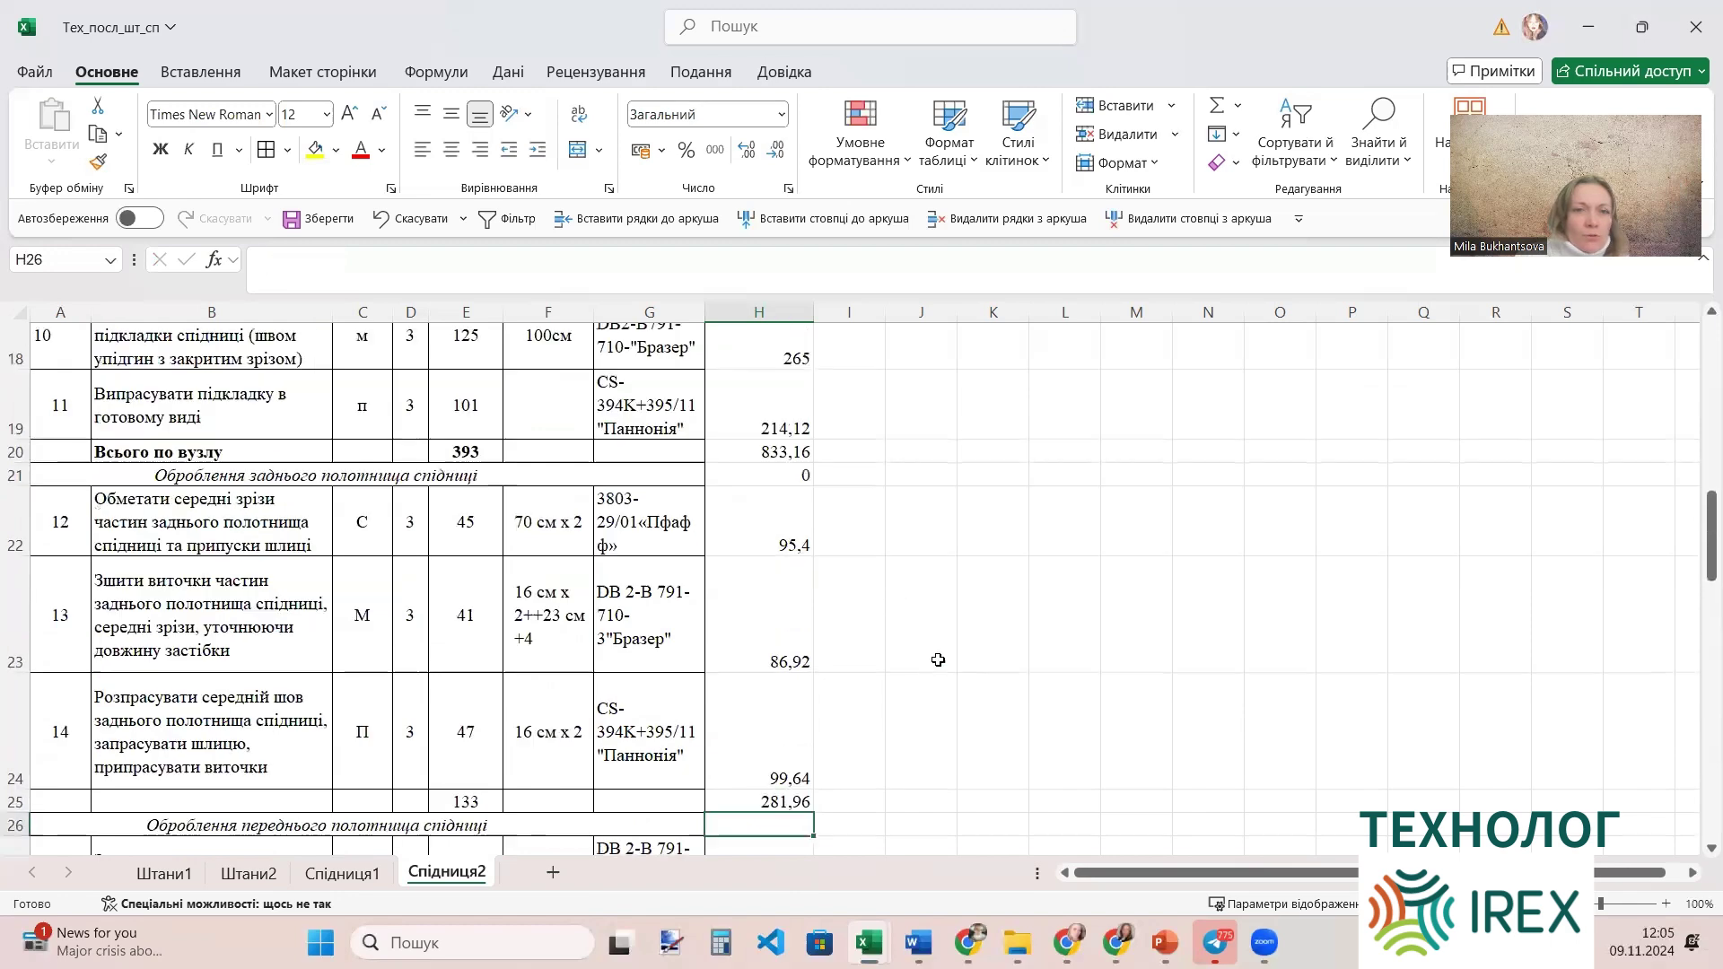
# Clear the formula in H21 on the Оброблення заднього полотнища спідниці heading row and bold the Всього по вузлу rate in H20.
pyautogui.click(789, 615)
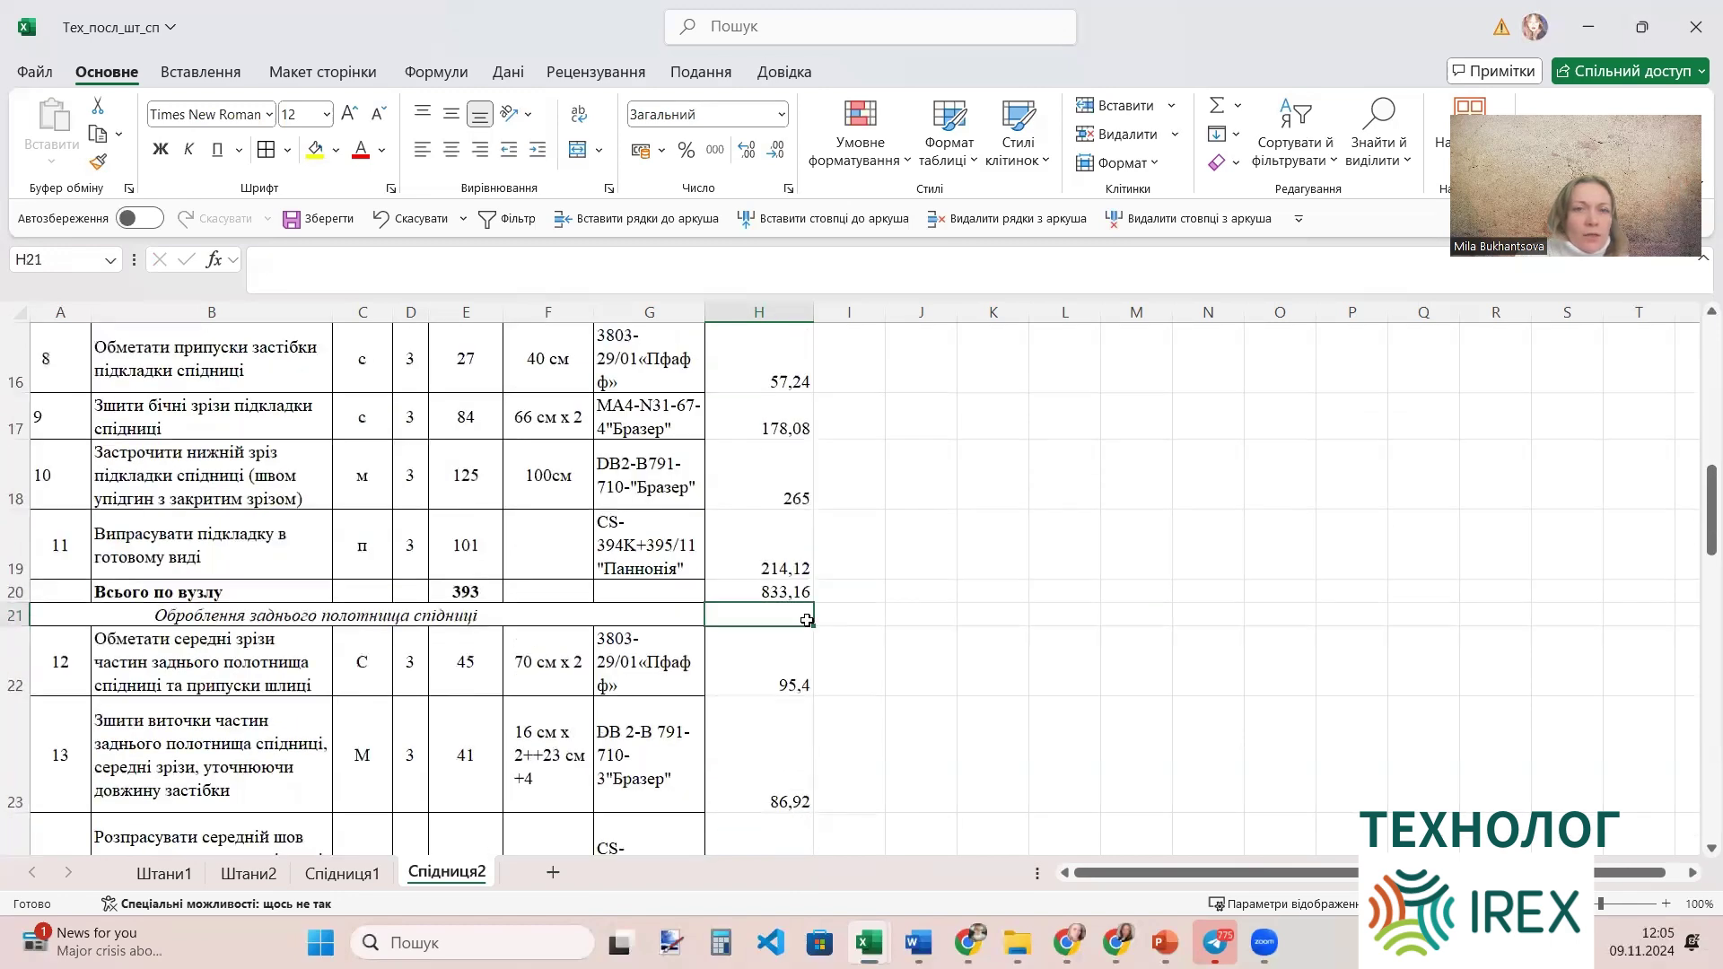
pyautogui.press('Delete')
pyautogui.press('Up')
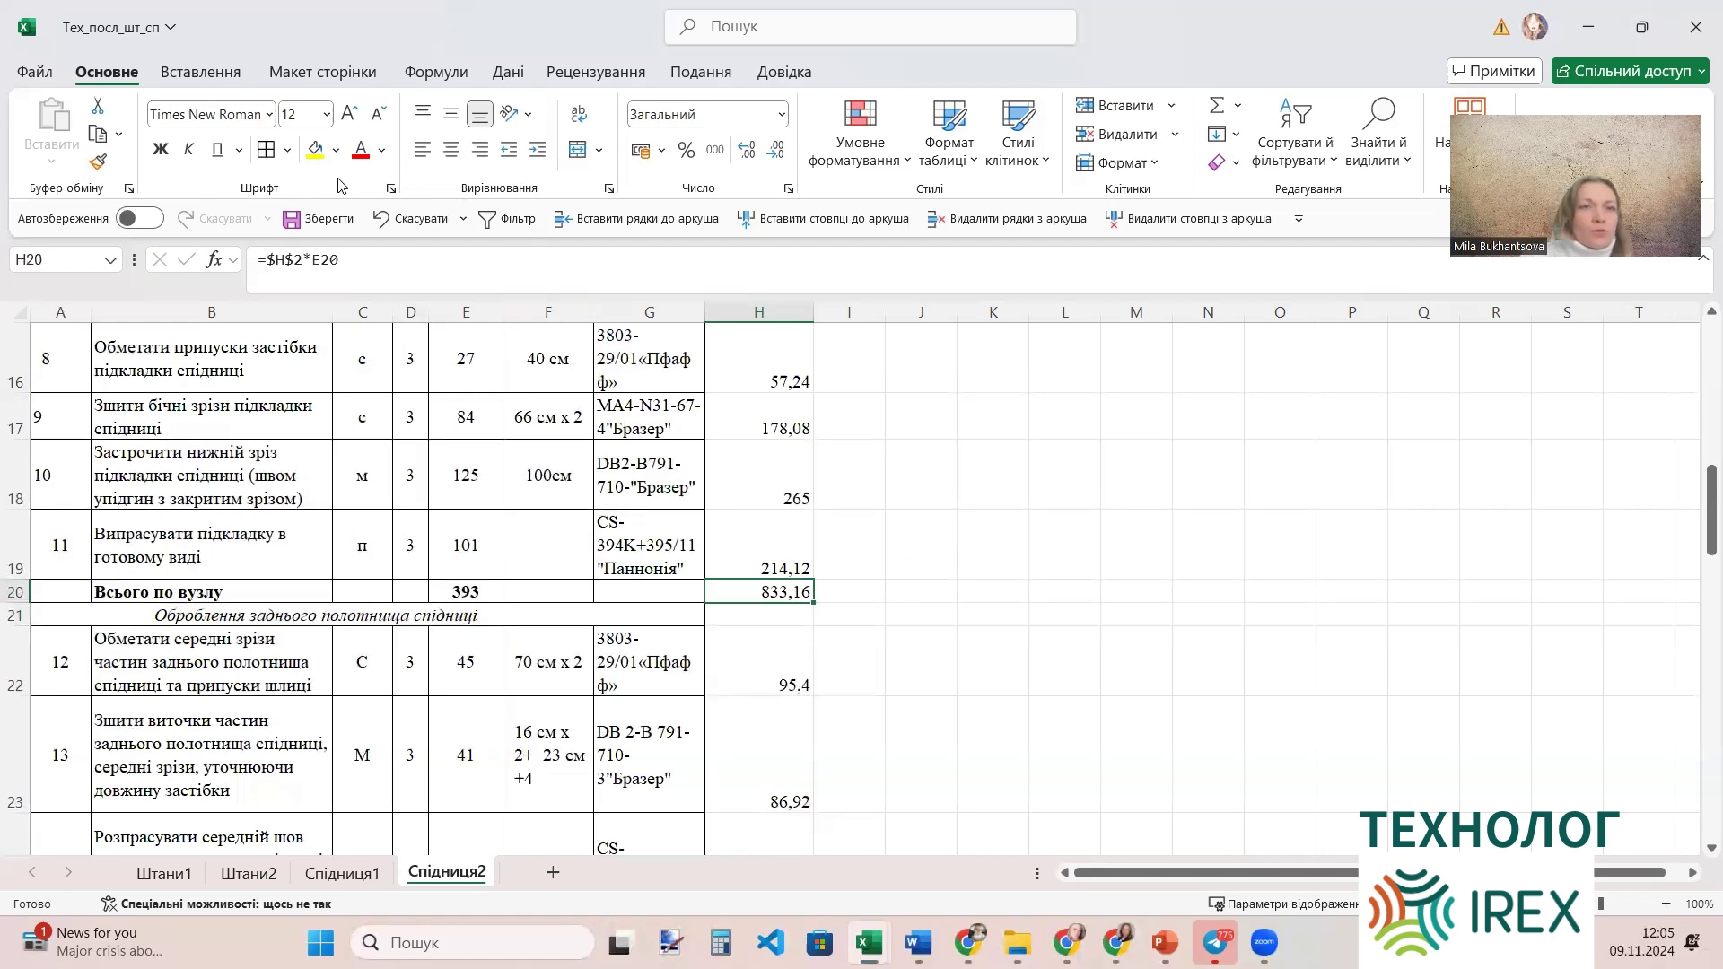
pyautogui.click(162, 153)
pyautogui.scroll(2, 719, 457)
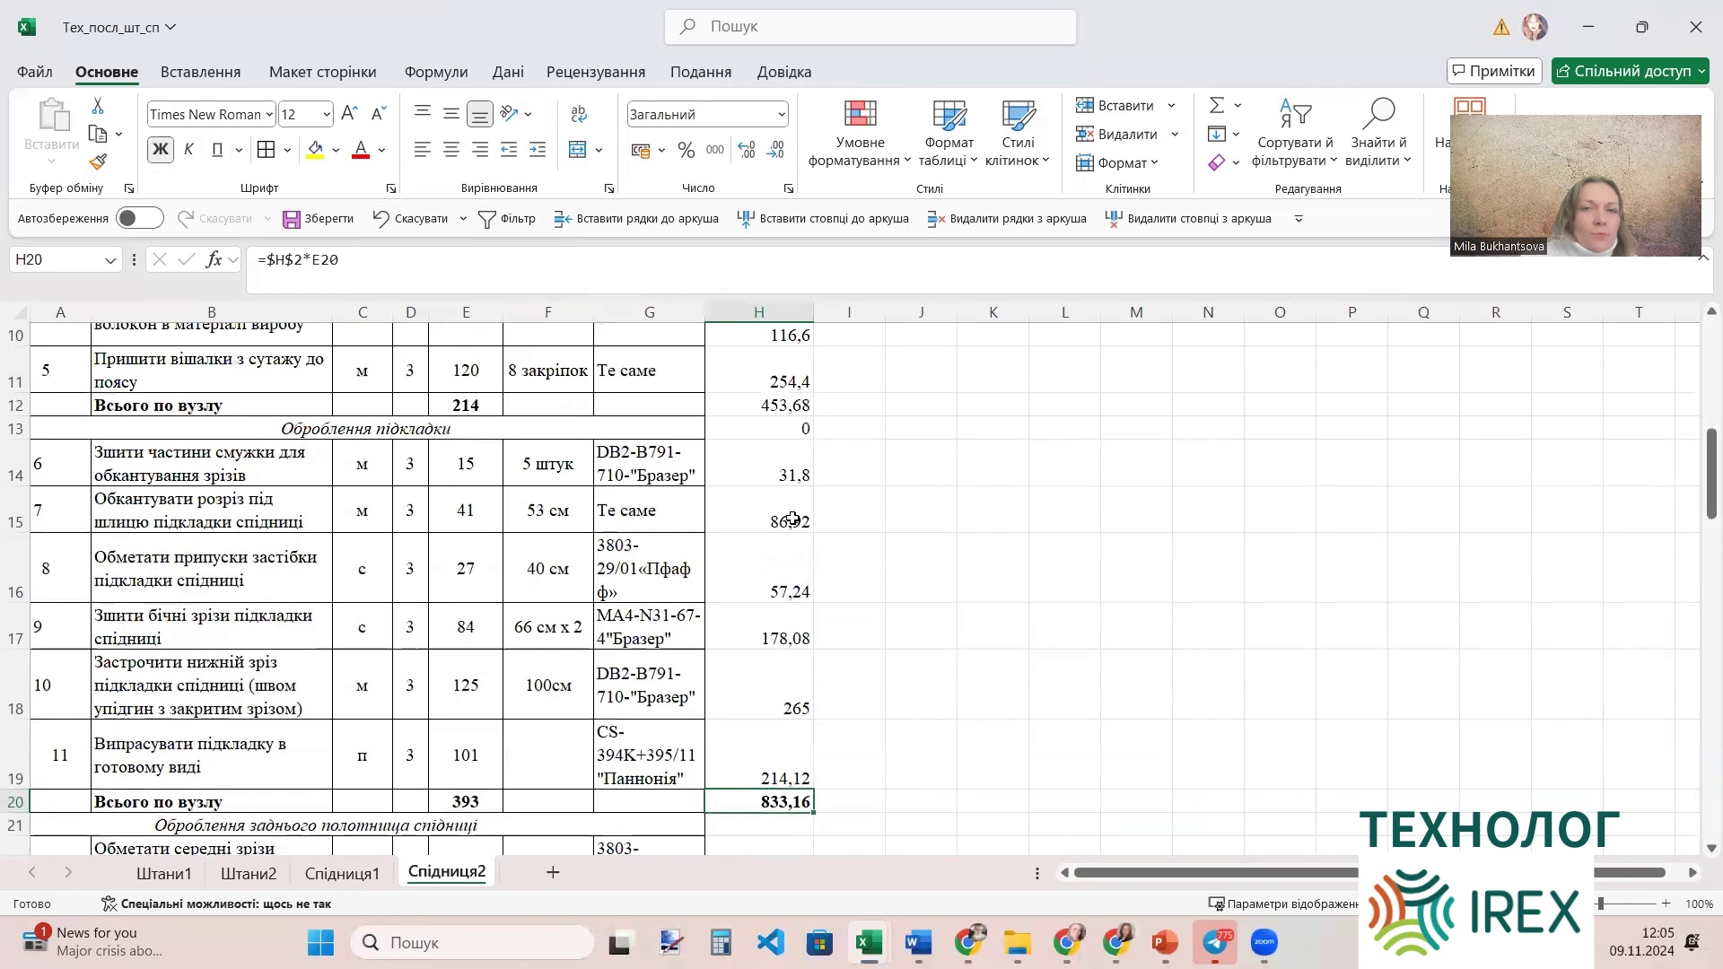
# Clear the formulas in H13 and H8 on the section heading rows Оброблення підкладки and Оброблення поясу.
pyautogui.click(776, 433)
pyautogui.press('Delete')
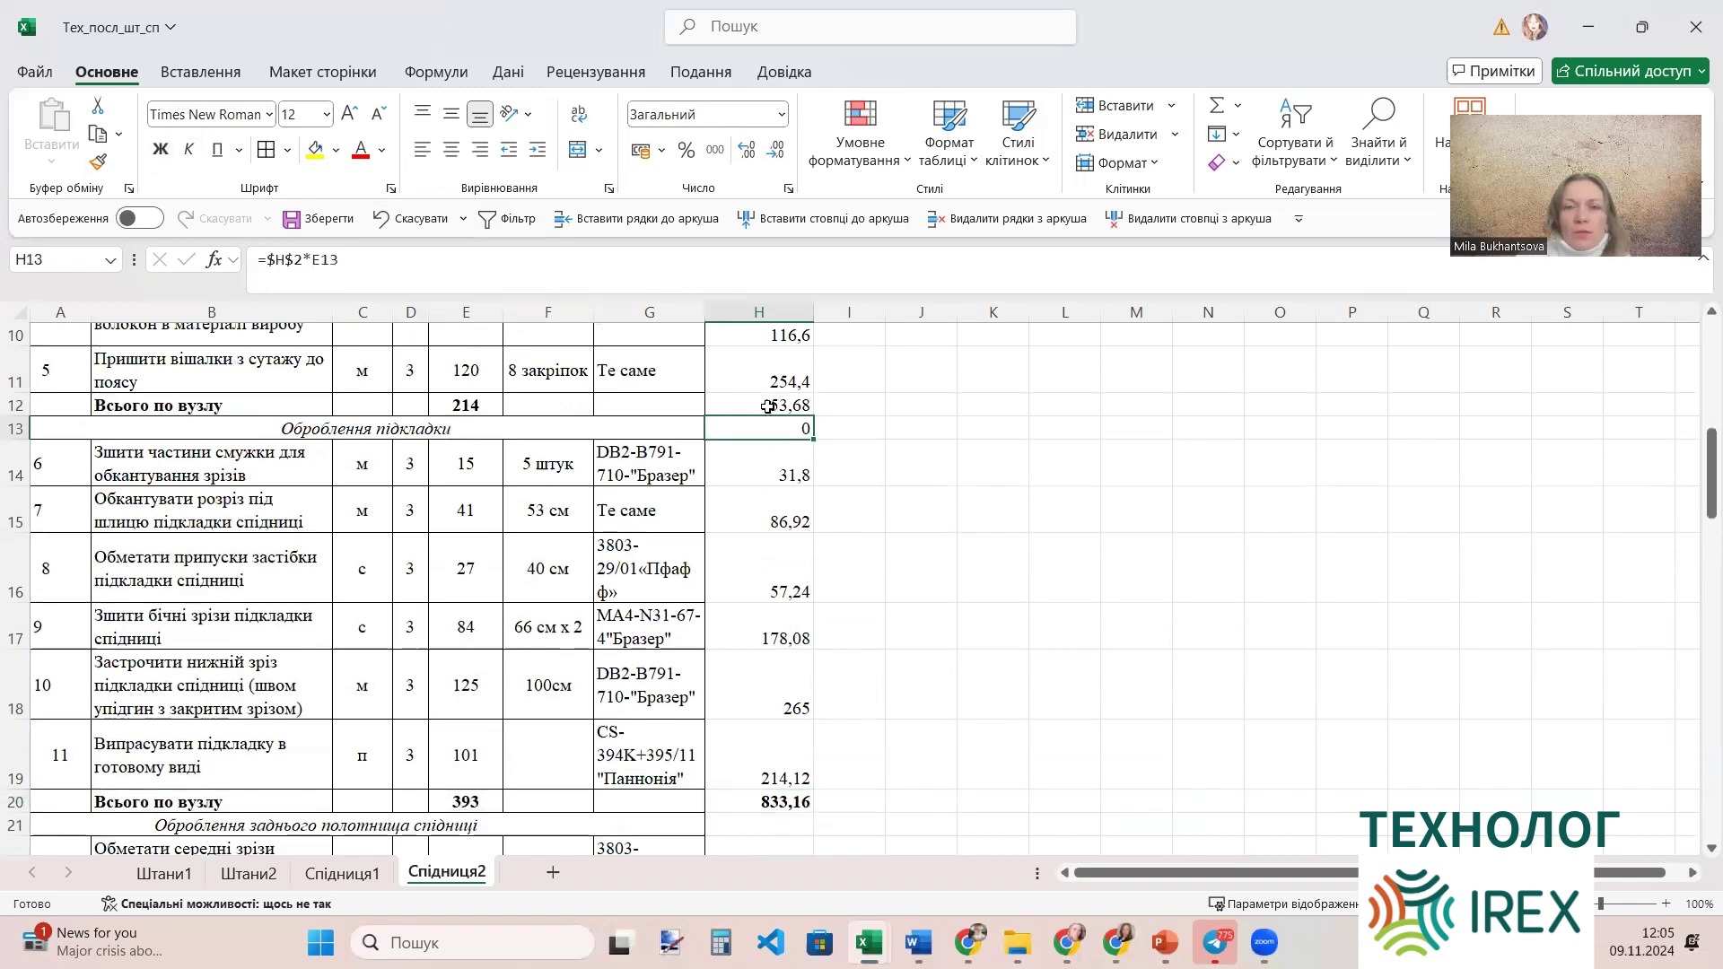
pyautogui.press('Up')
pyautogui.click(520, 261)
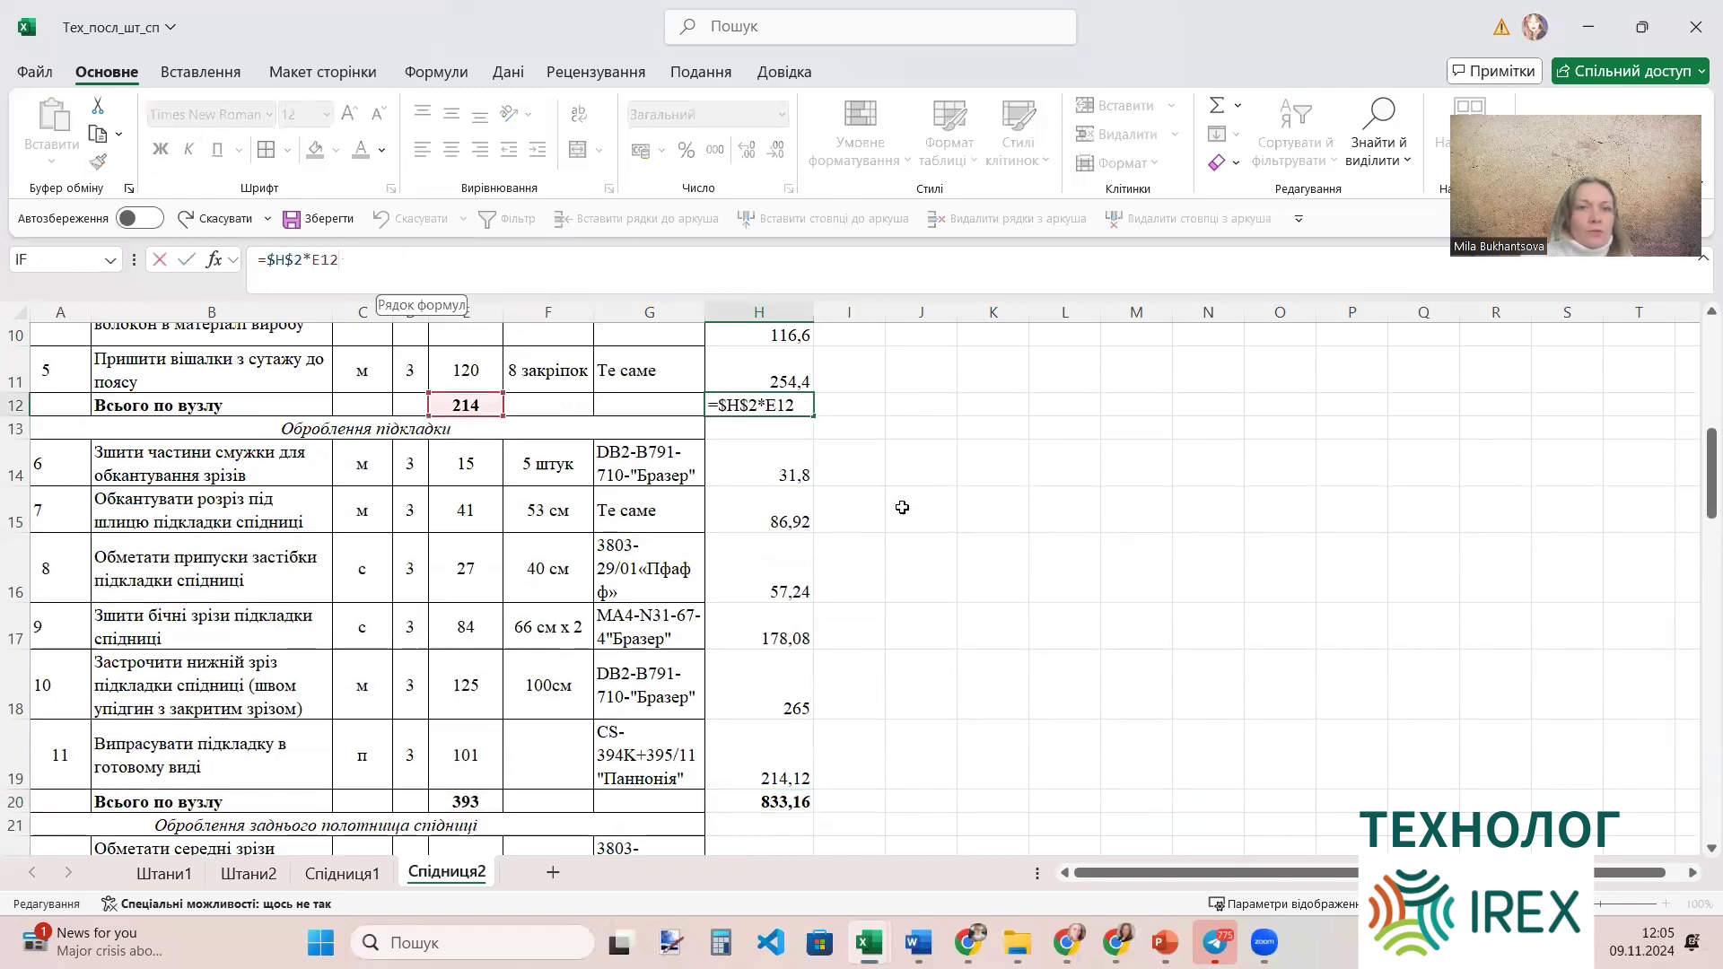
pyautogui.scroll(2, 897, 505)
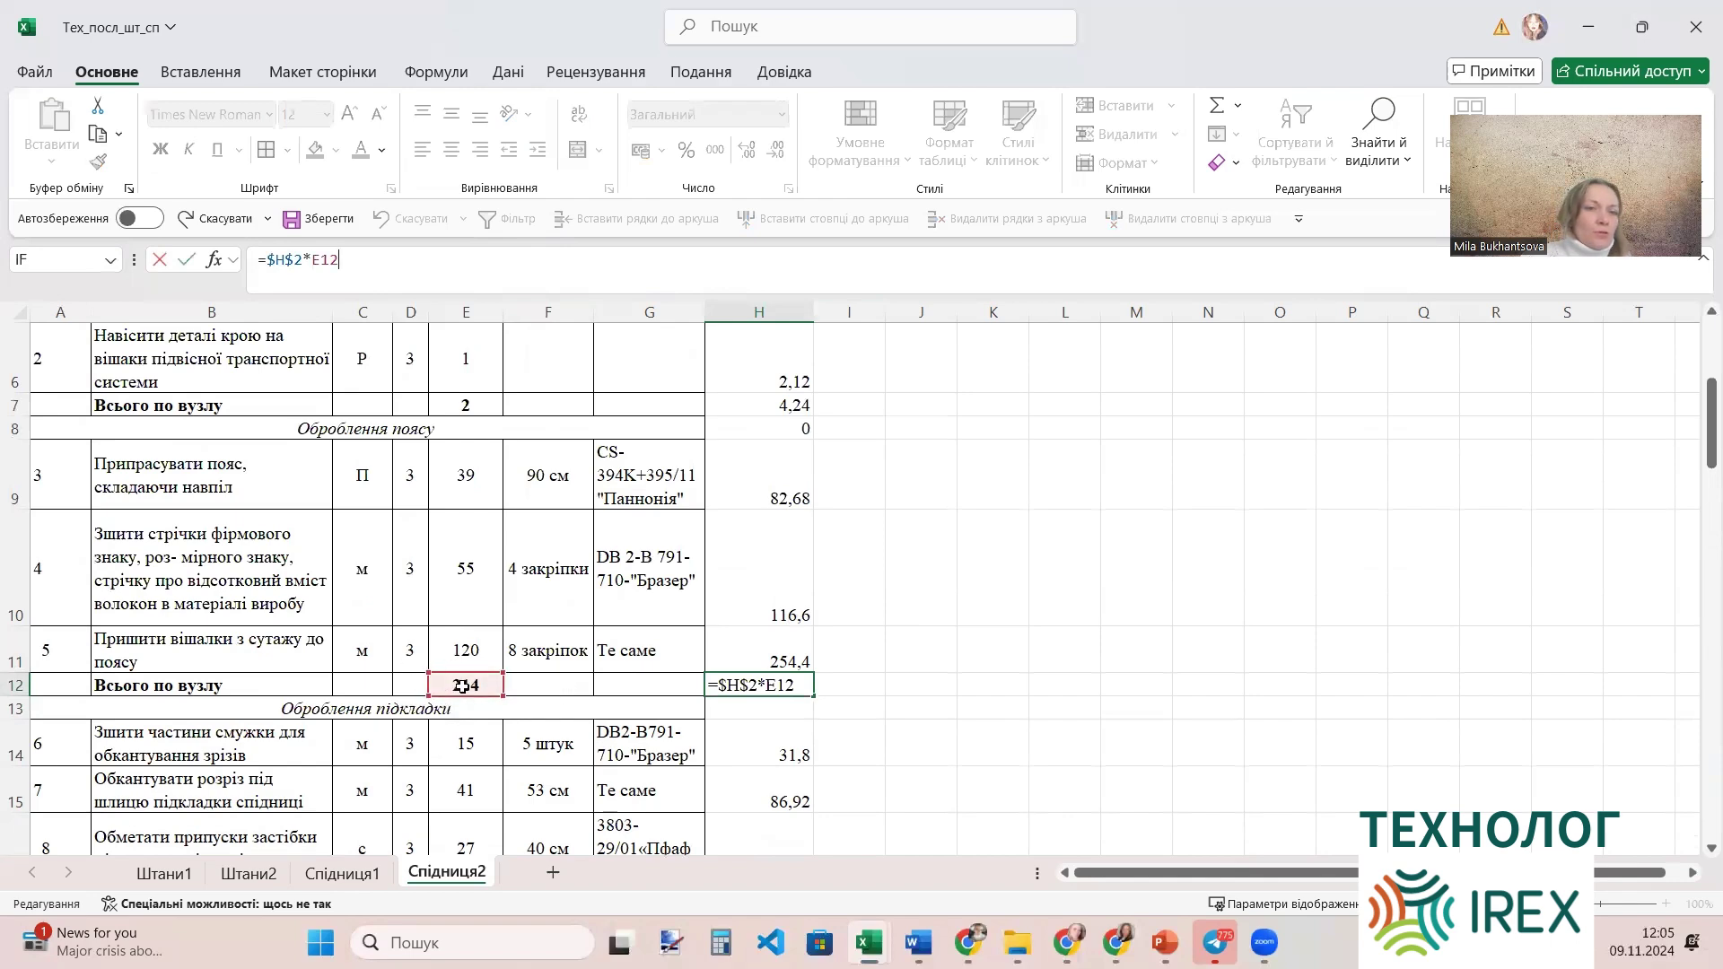
pyautogui.scroll(2, 651, 649)
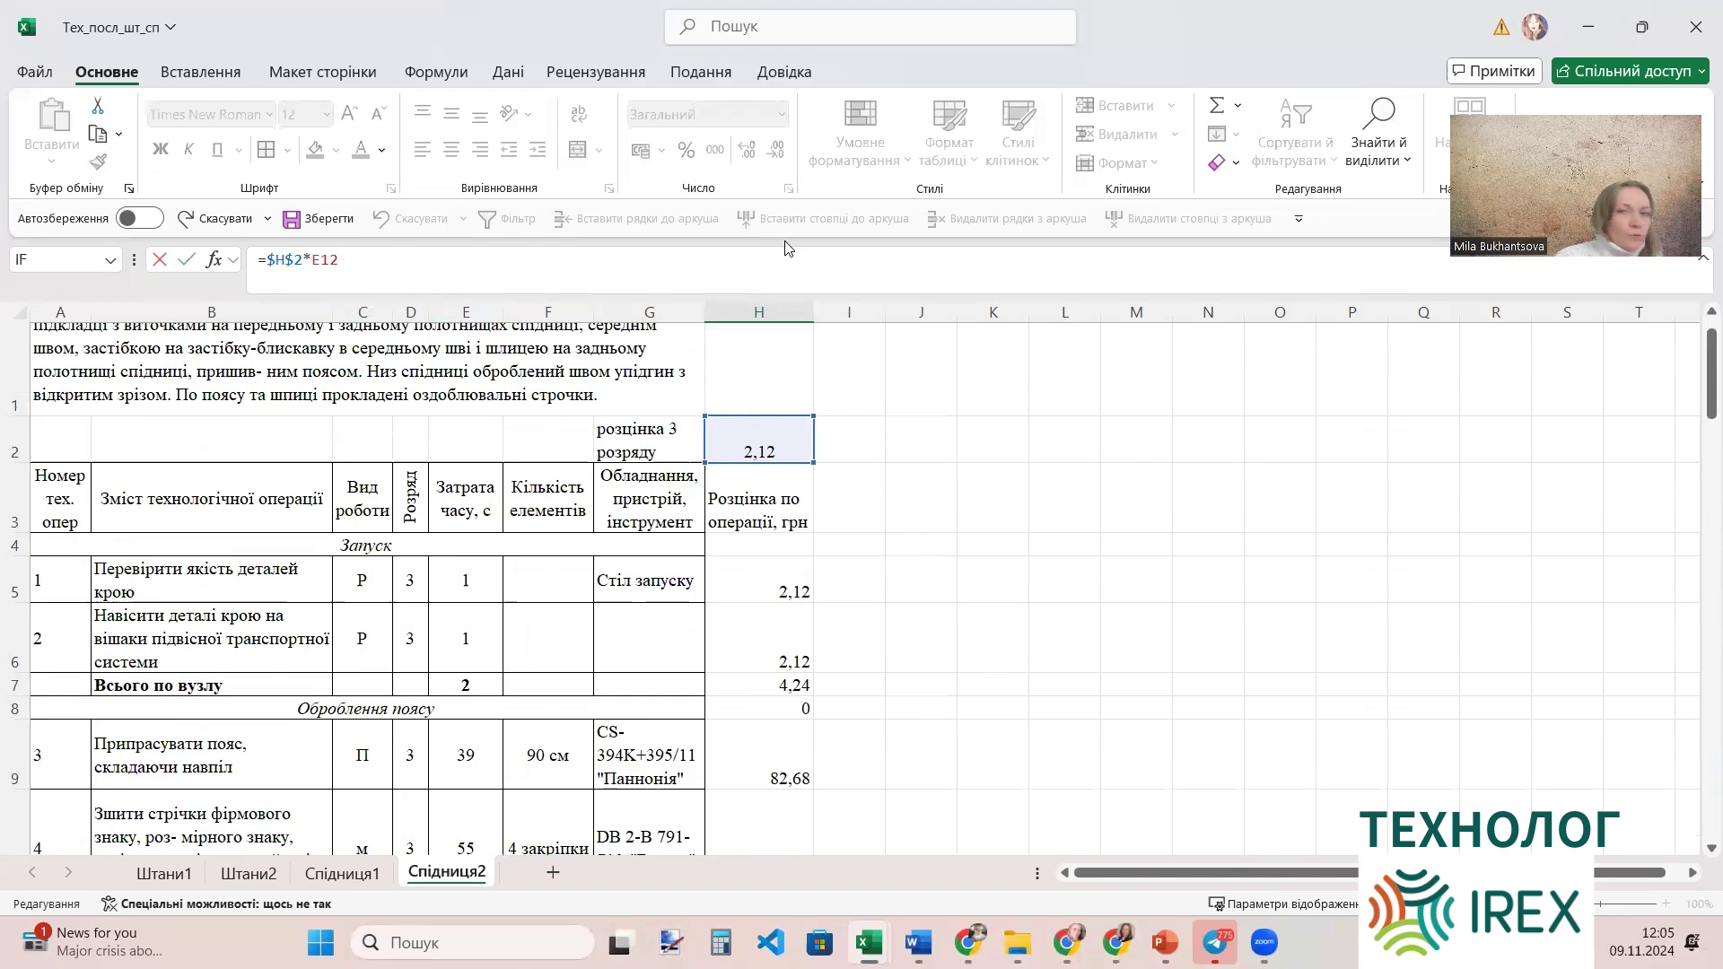
pyautogui.scroll(-1, 952, 620)
pyautogui.scroll(-1, 952, 620)
pyautogui.click(767, 564)
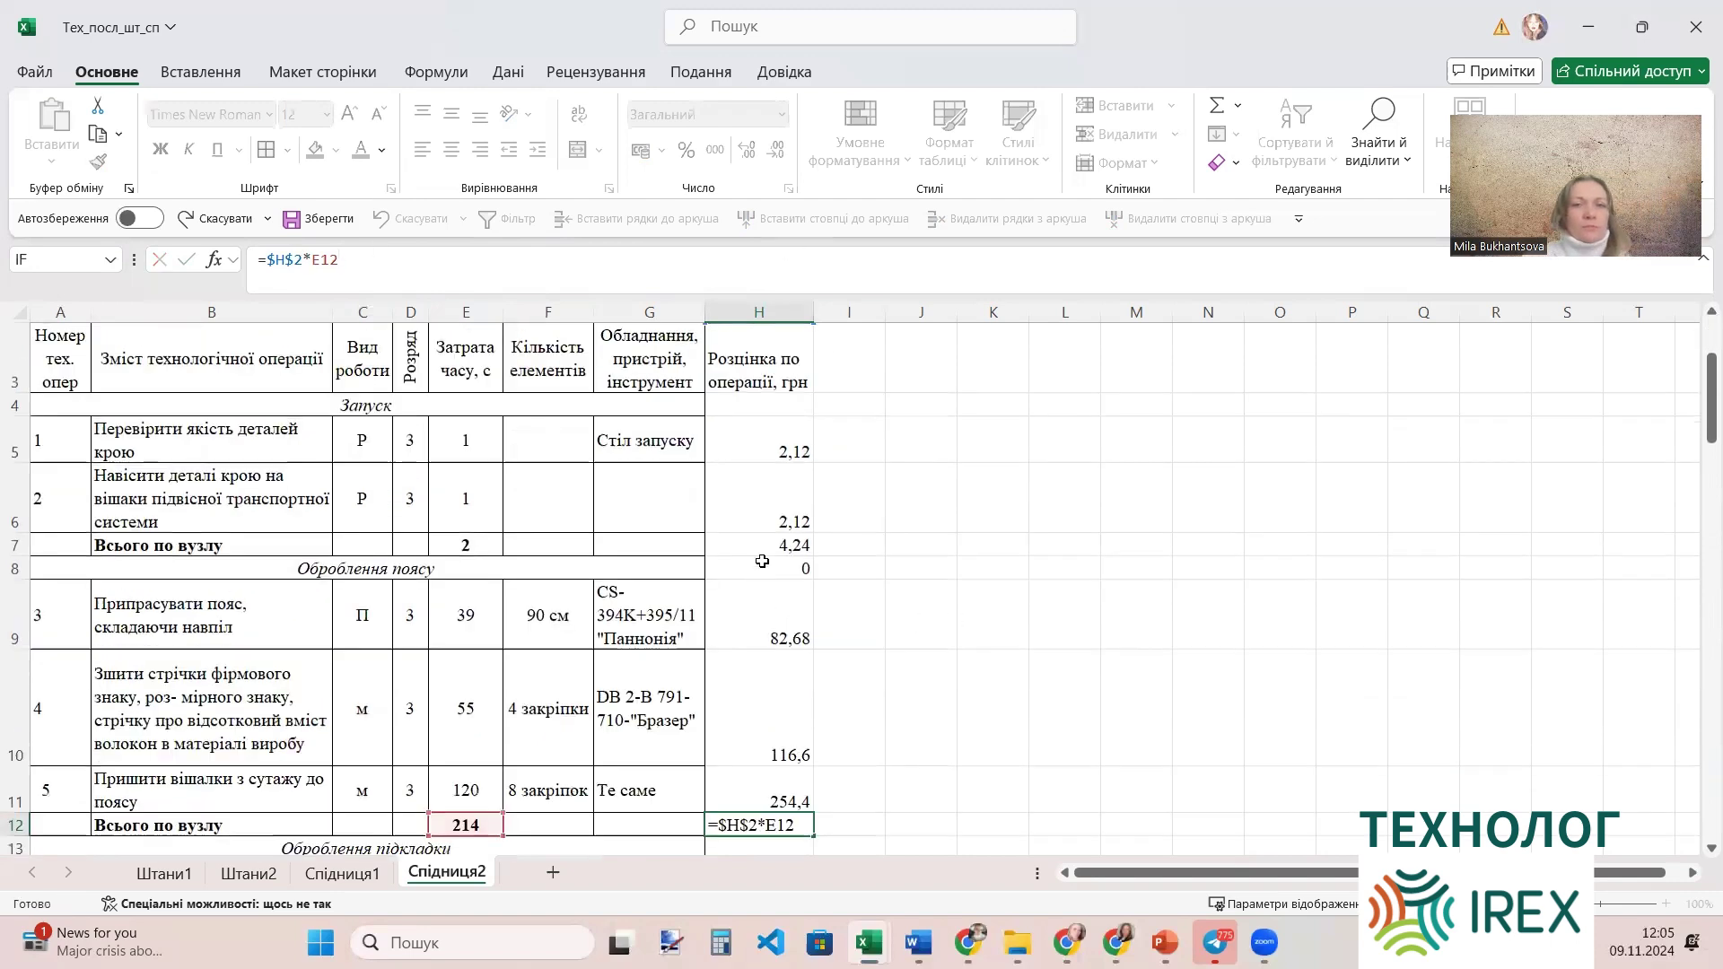
pyautogui.press('Delete')
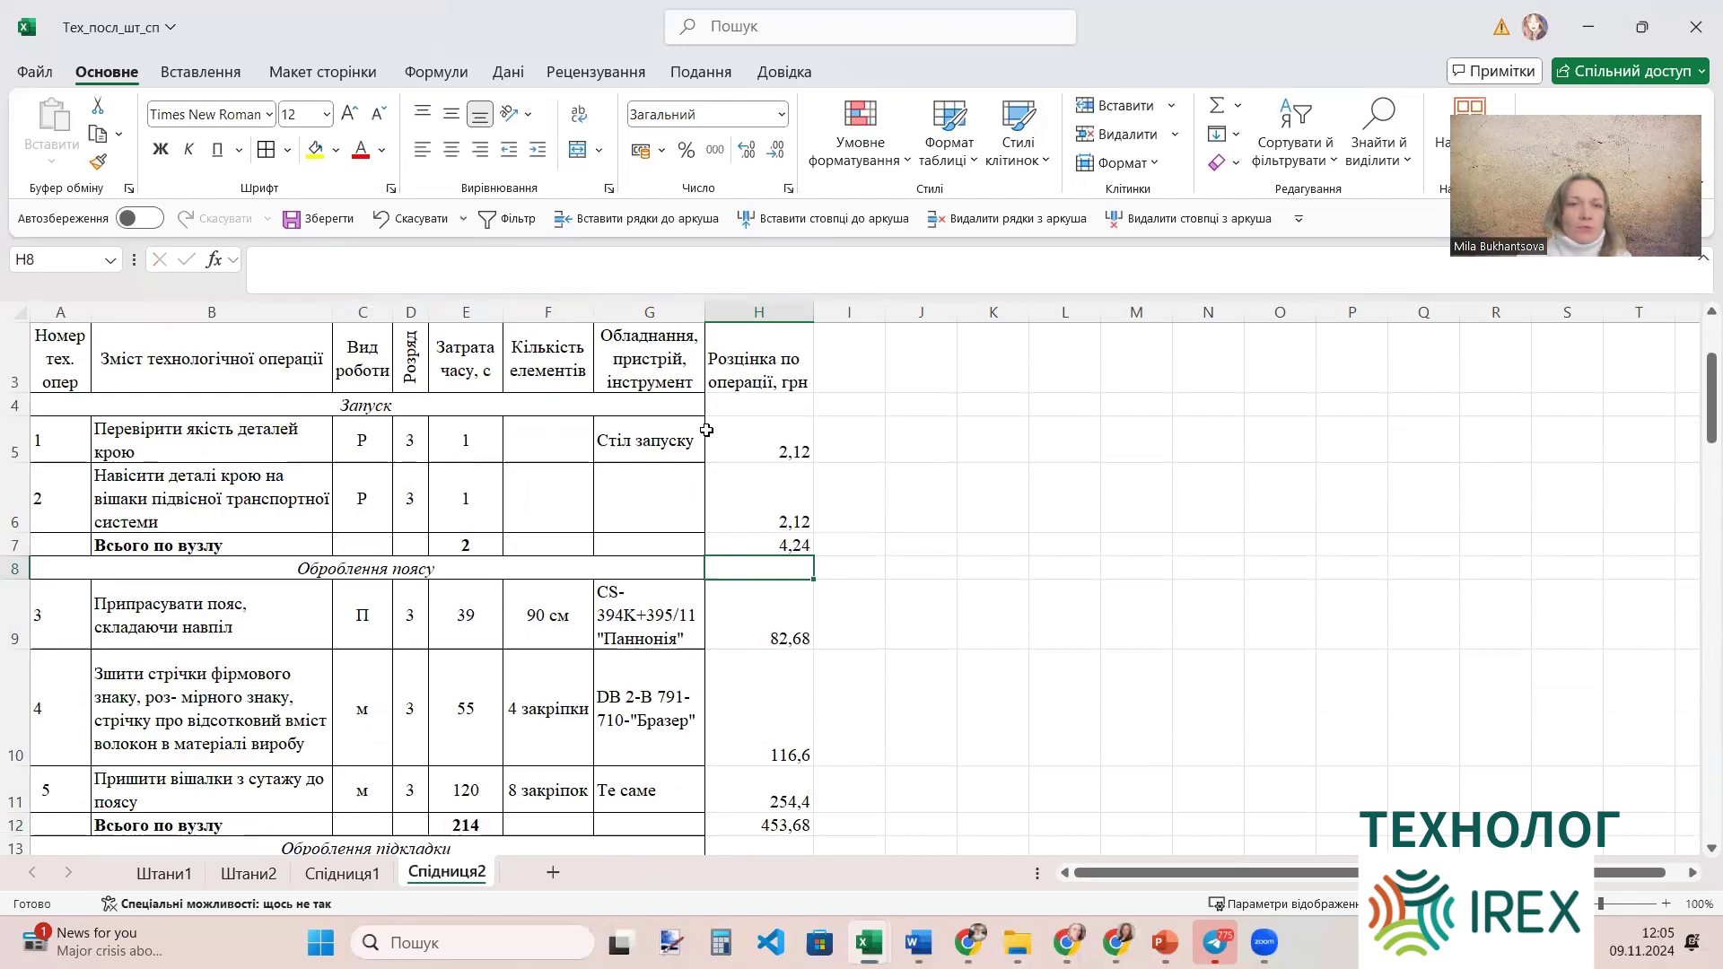
# Bold the rate in H30 on the Всього по секції row above Монтаж спідниці.
pyautogui.scroll(-3, 950, 586)
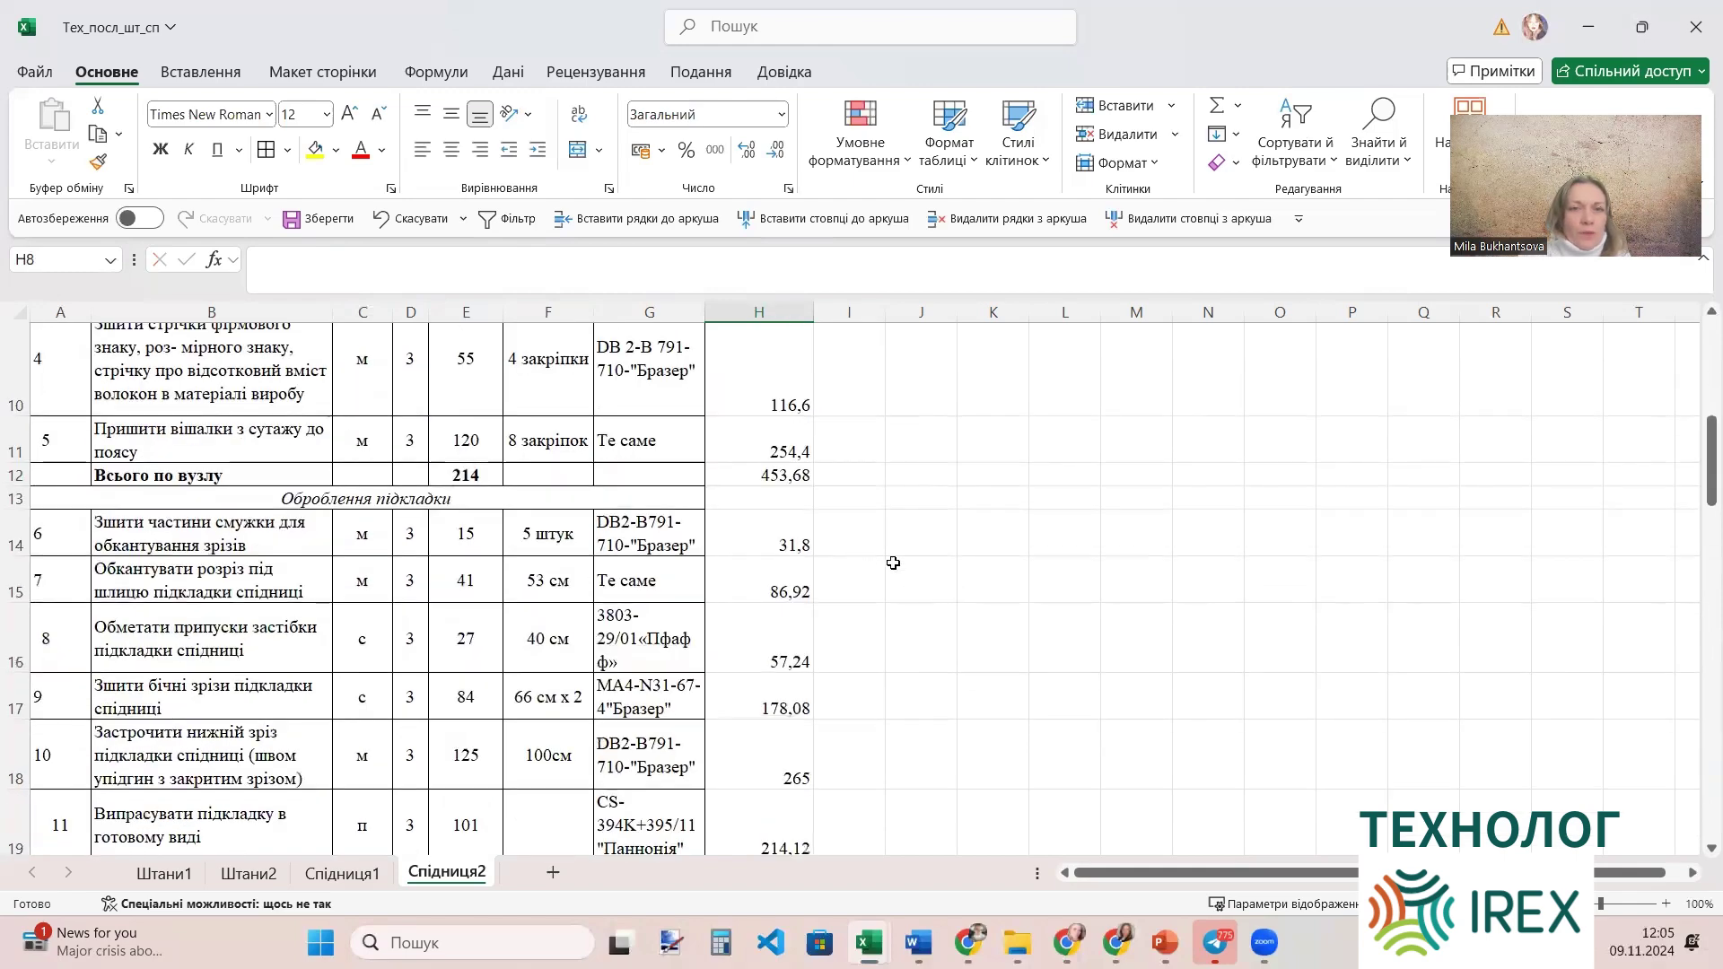
pyautogui.scroll(-3, 927, 575)
pyautogui.scroll(-6, 926, 575)
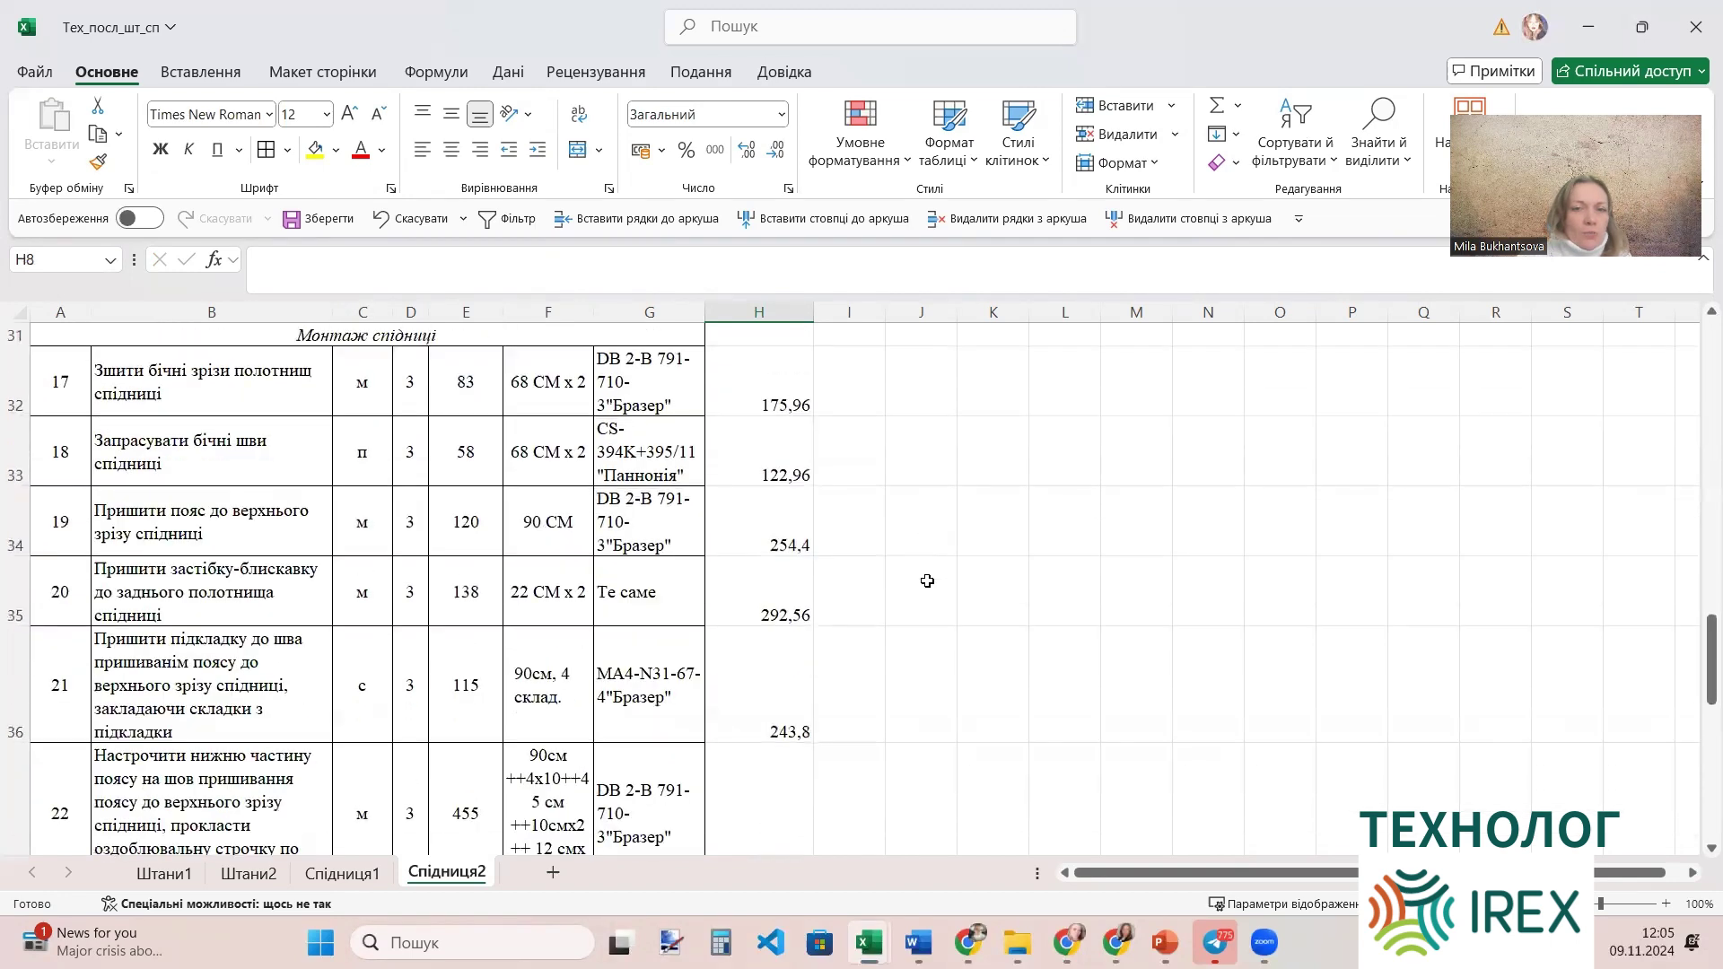
pyautogui.scroll(4, 927, 580)
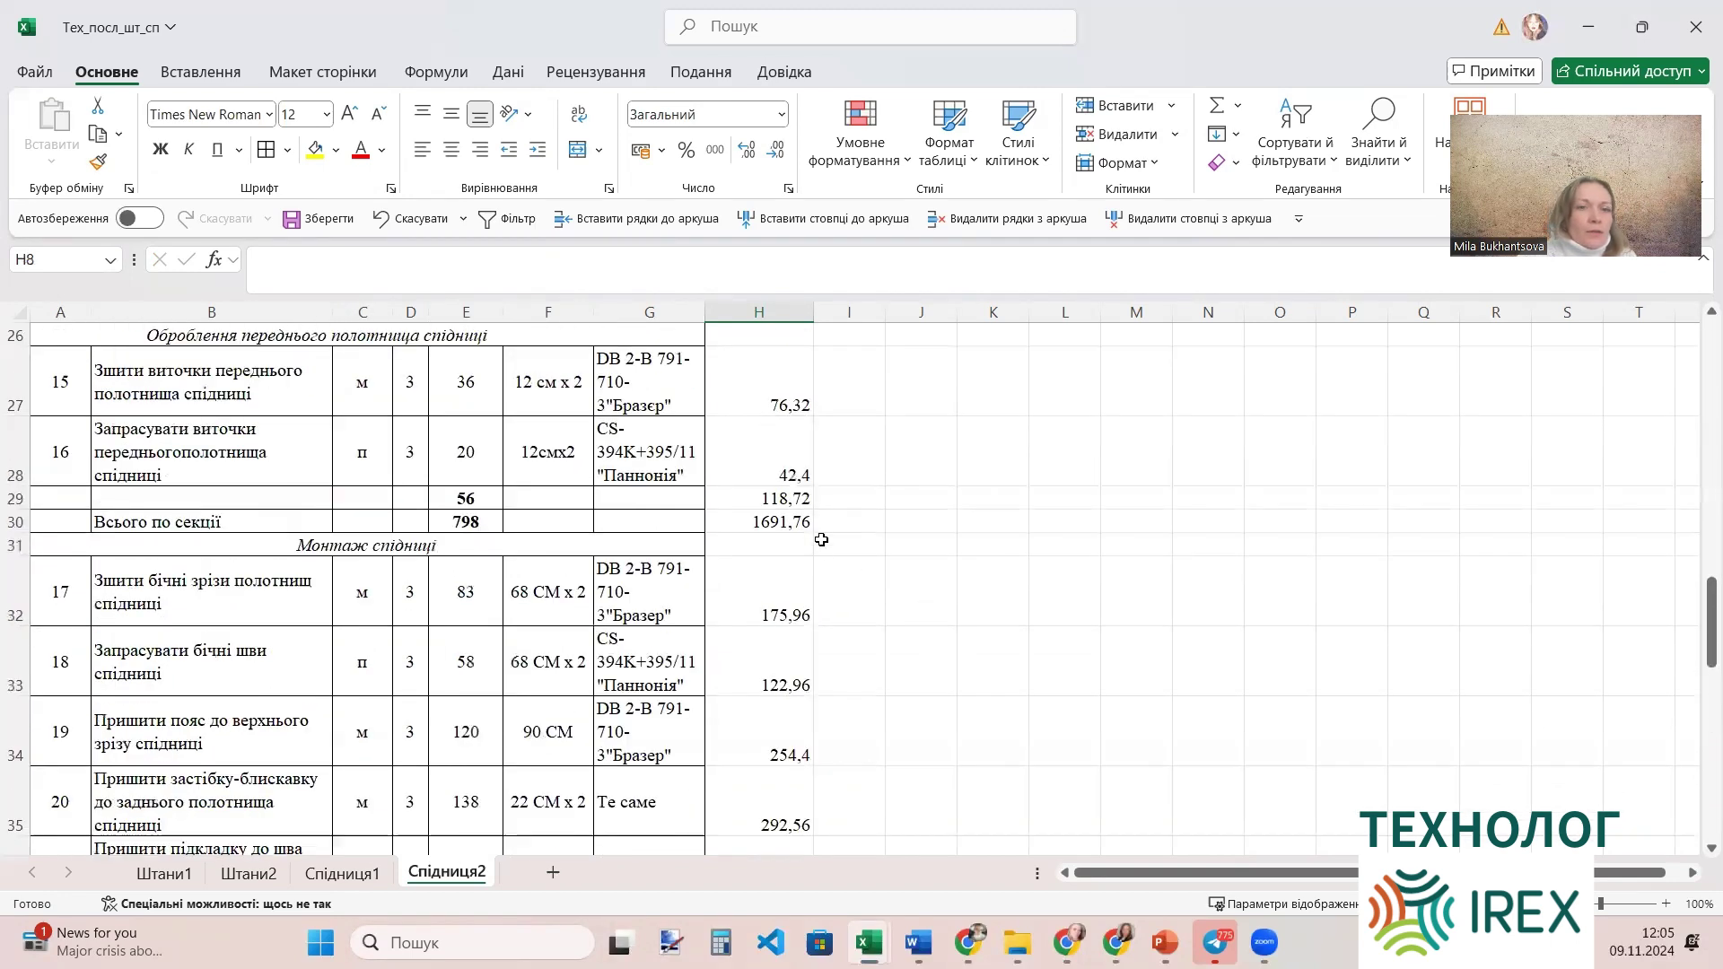
pyautogui.click(783, 525)
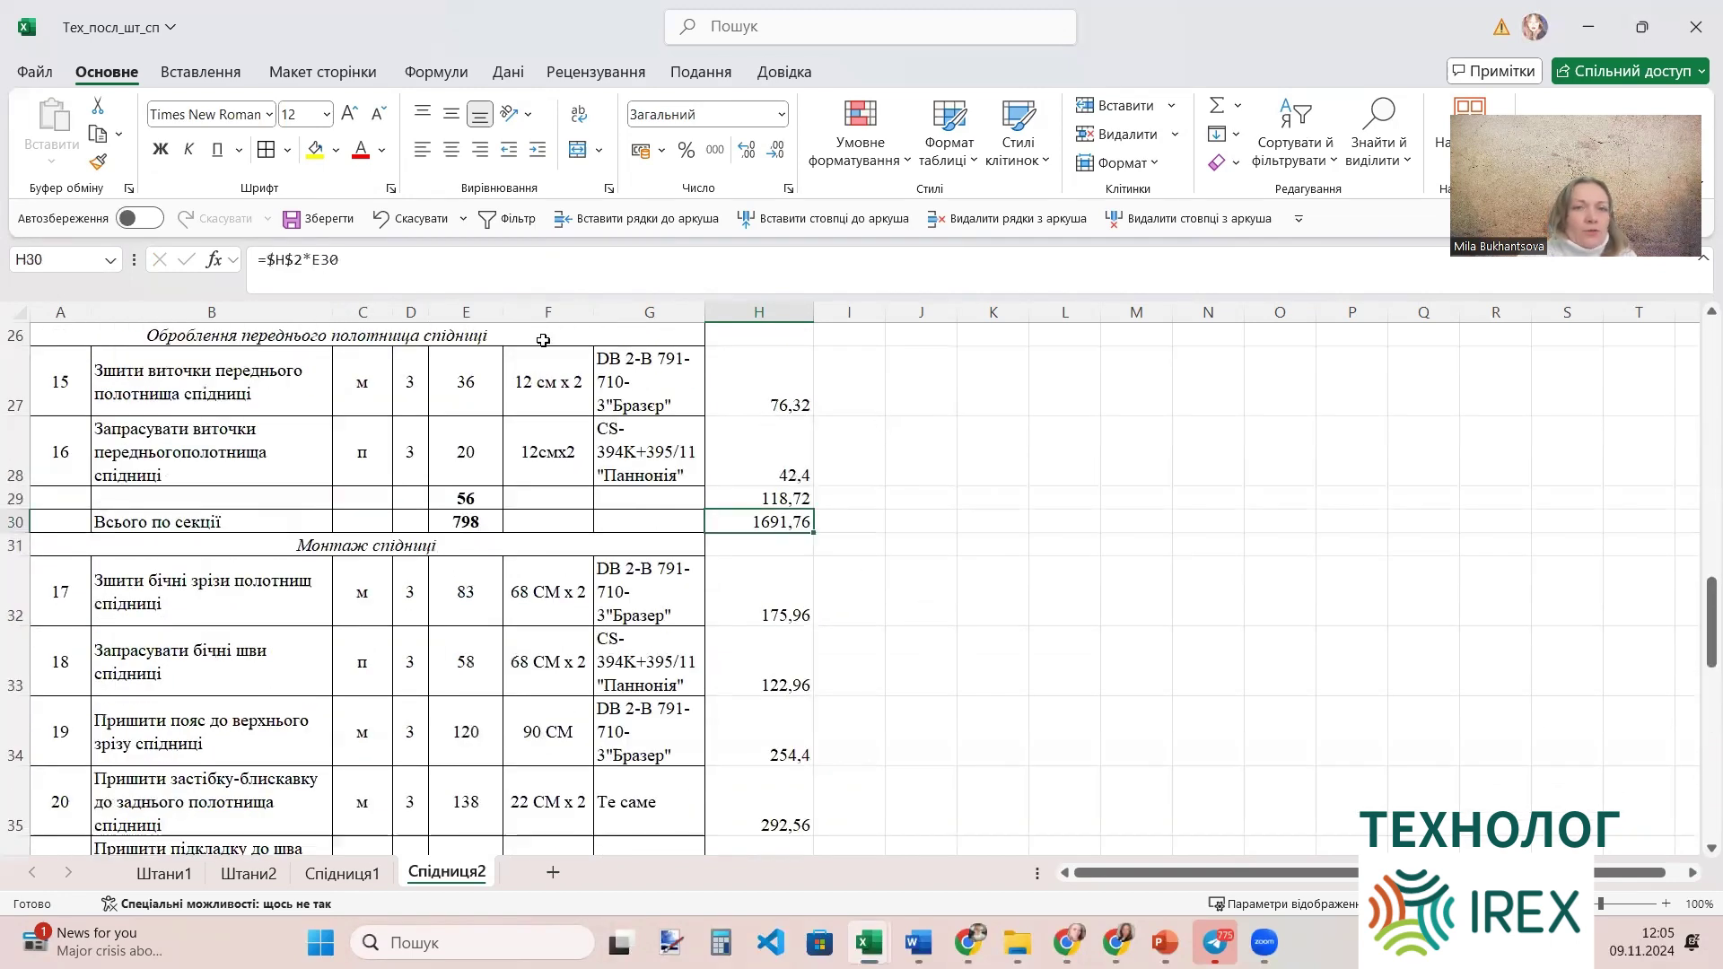
pyautogui.click(159, 149)
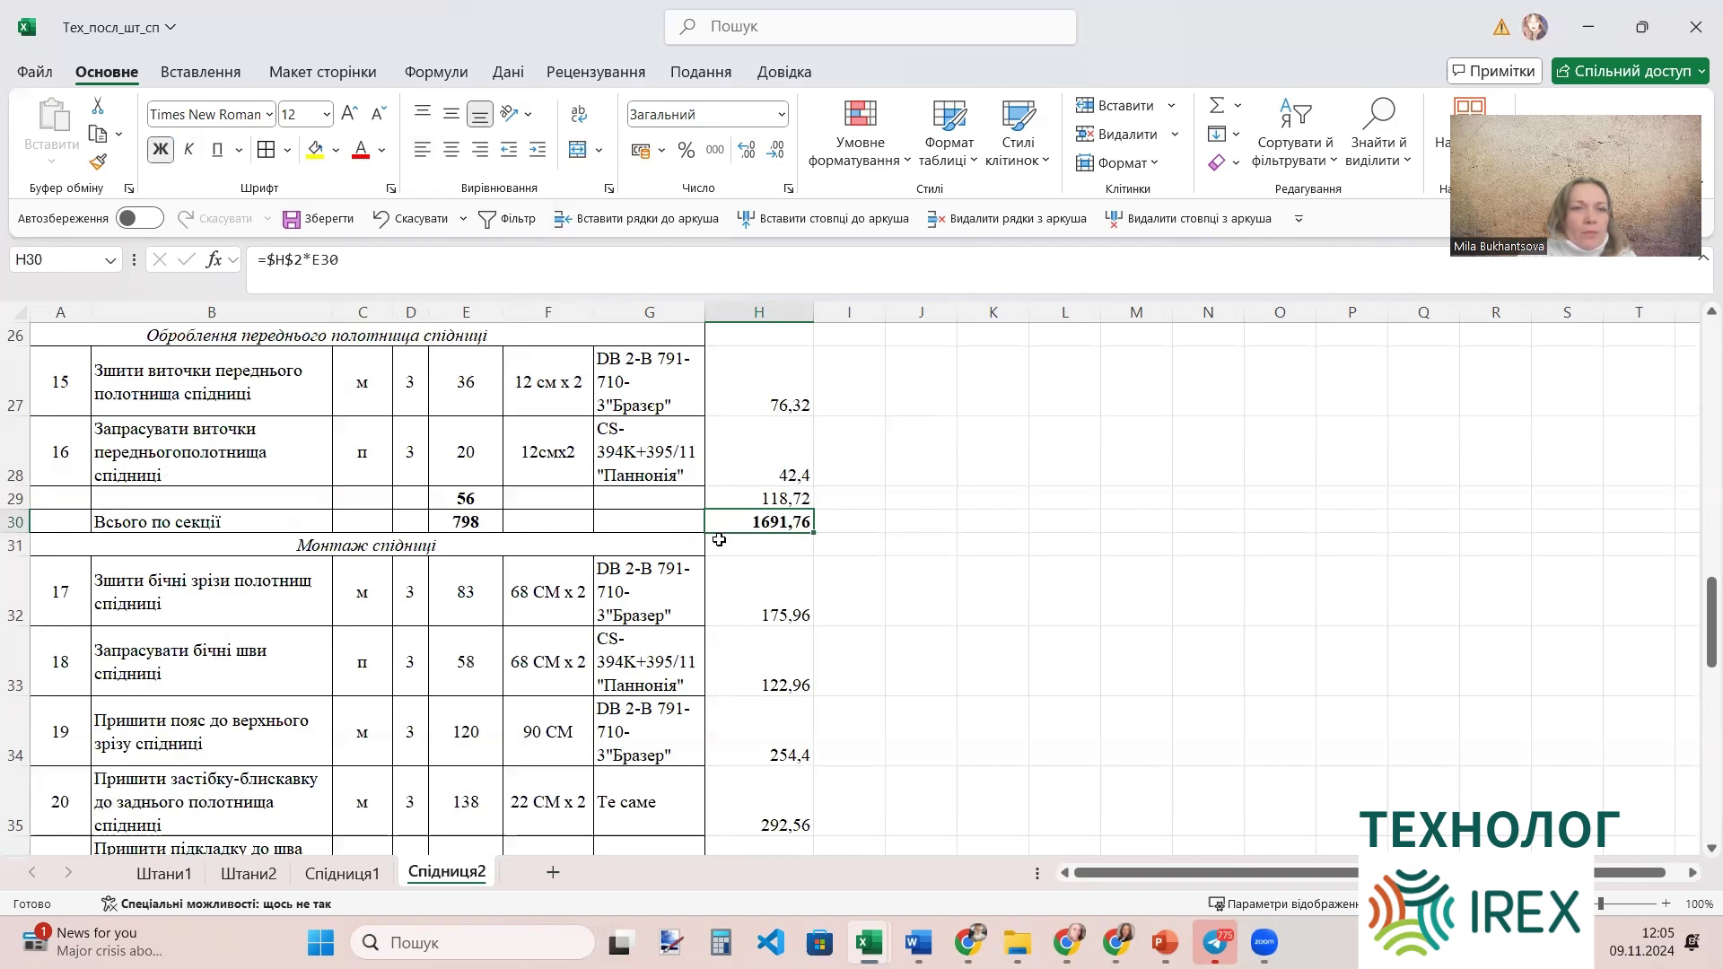
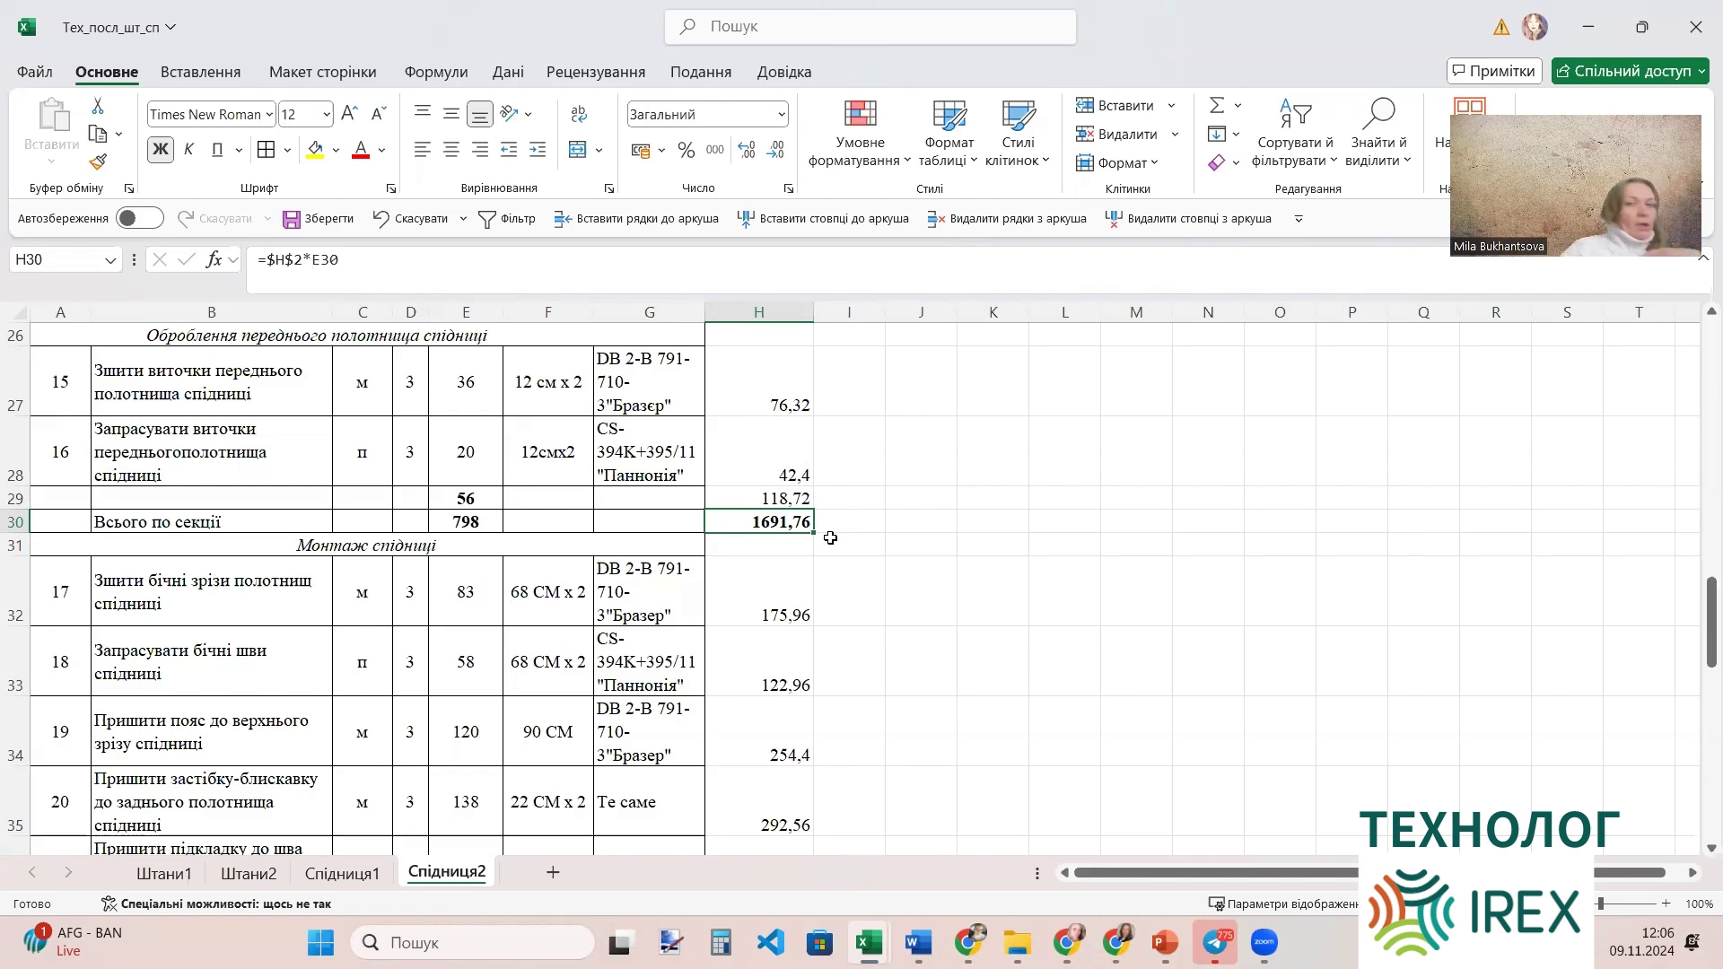
# Bold the rates in H46 and H47 on the Всього по секції and Всього по виробу rows.
pyautogui.scroll(-1, 823, 541)
pyautogui.scroll(-5, 822, 541)
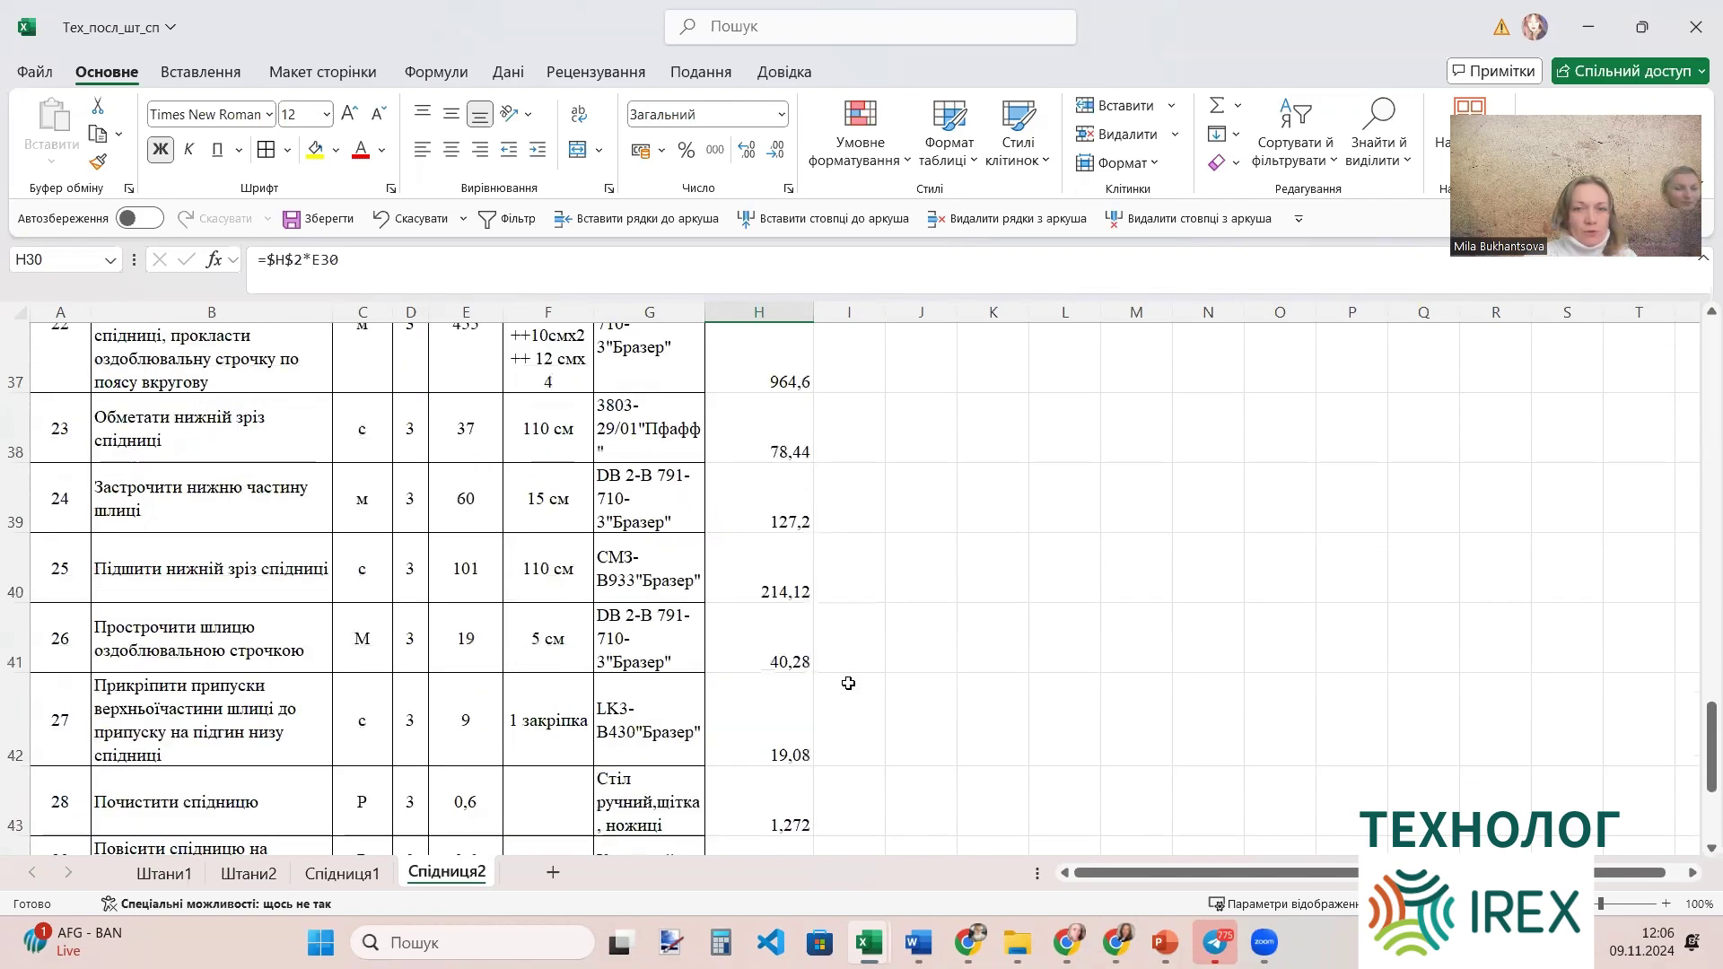
pyautogui.click(770, 617)
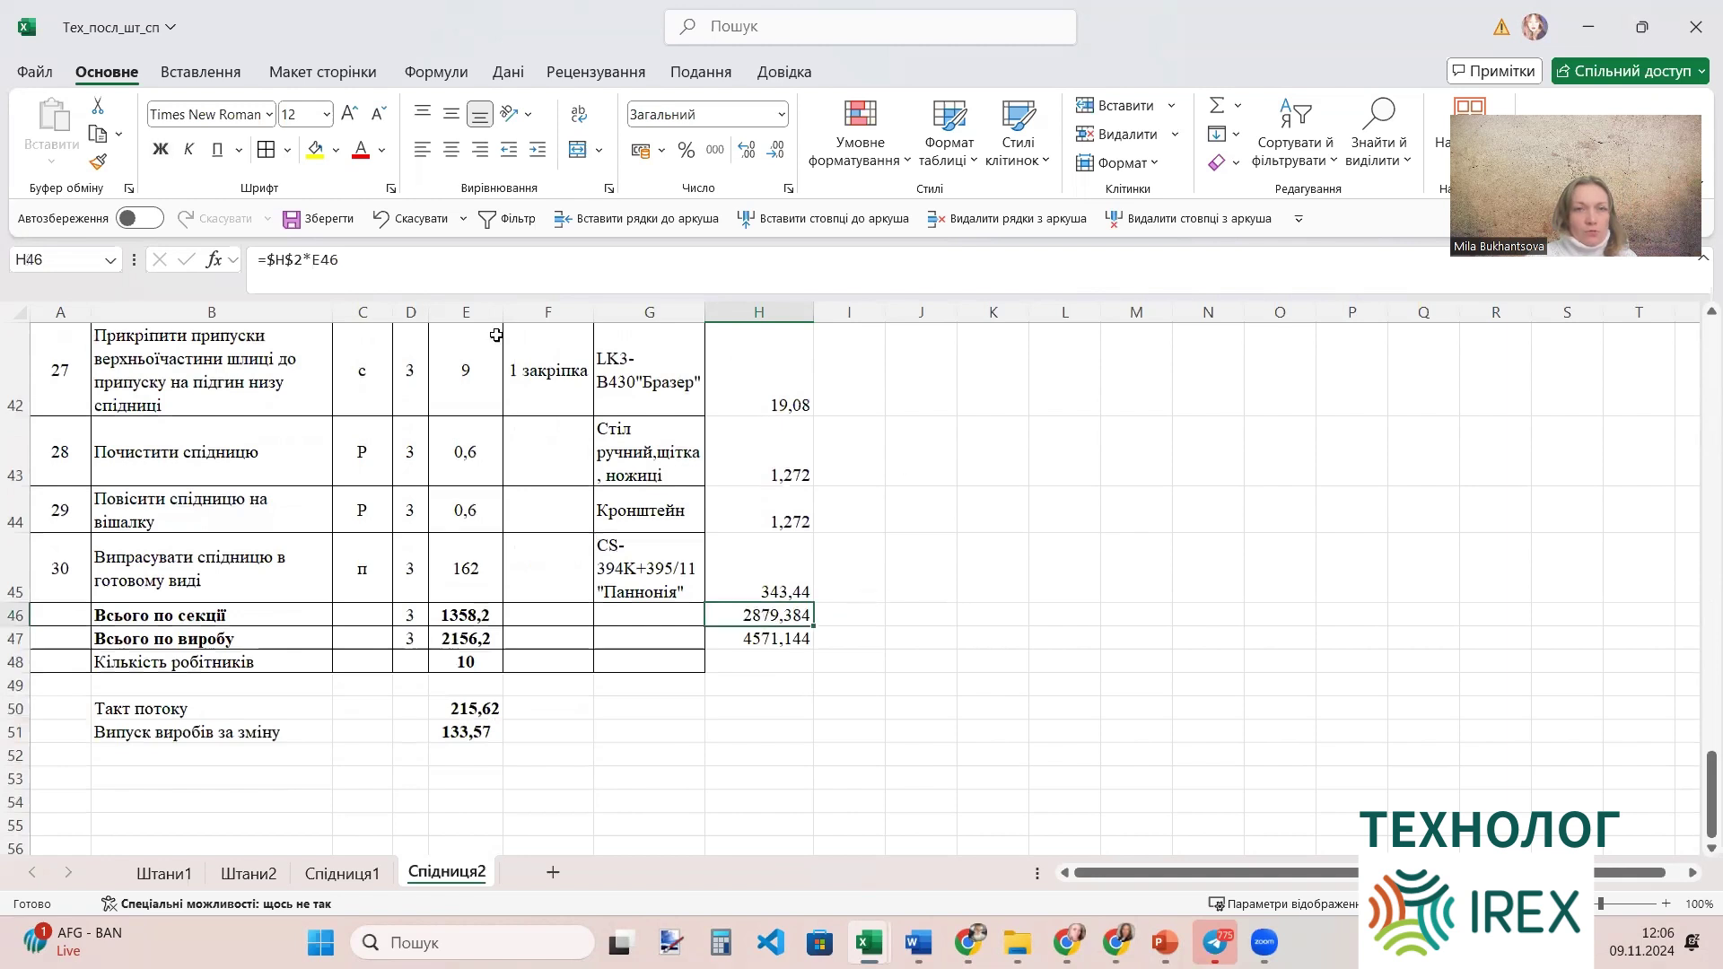
pyautogui.click(160, 148)
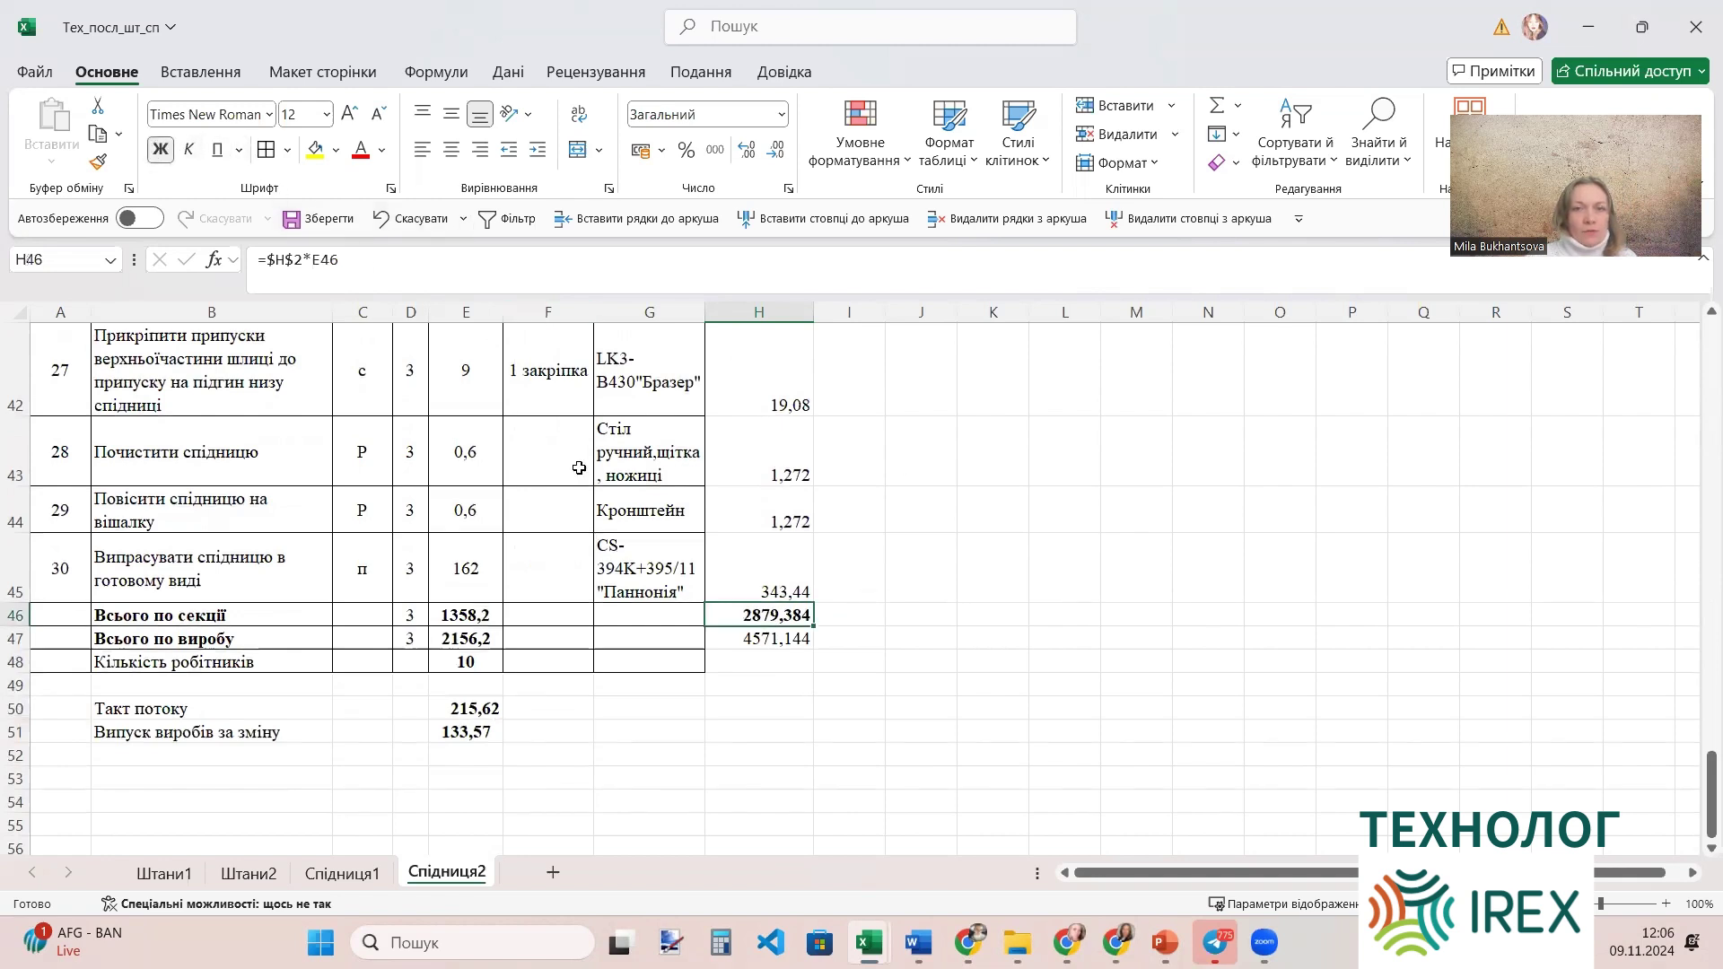
pyautogui.click(799, 640)
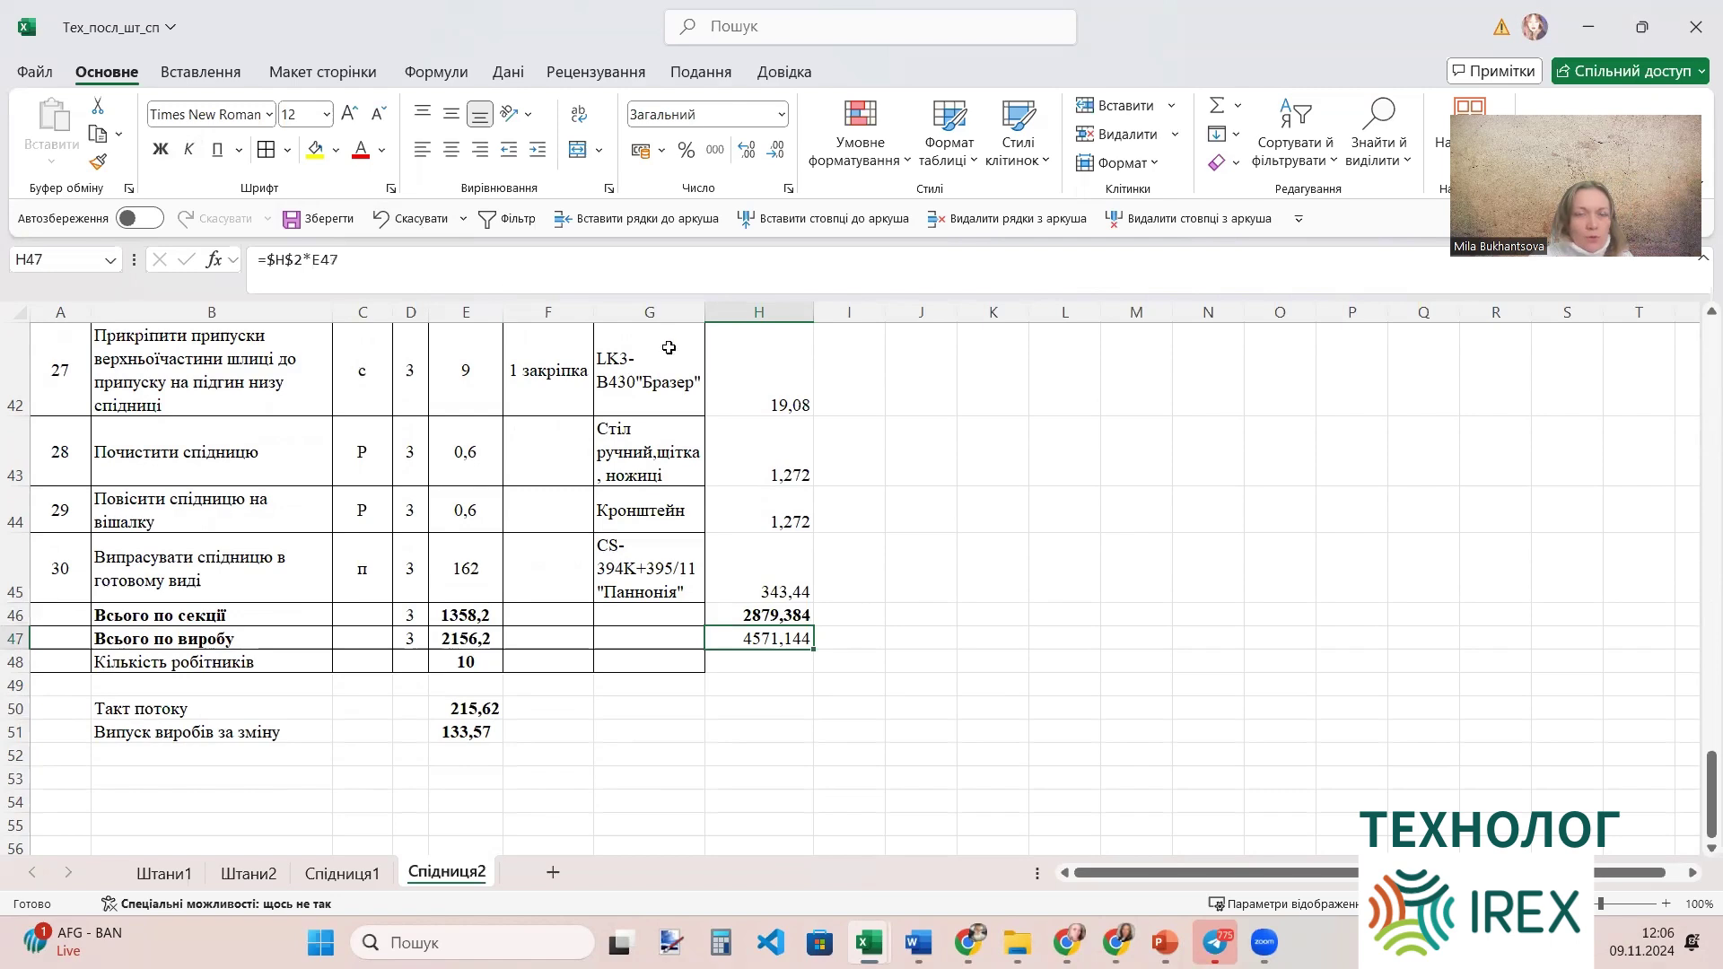
pyautogui.click(160, 149)
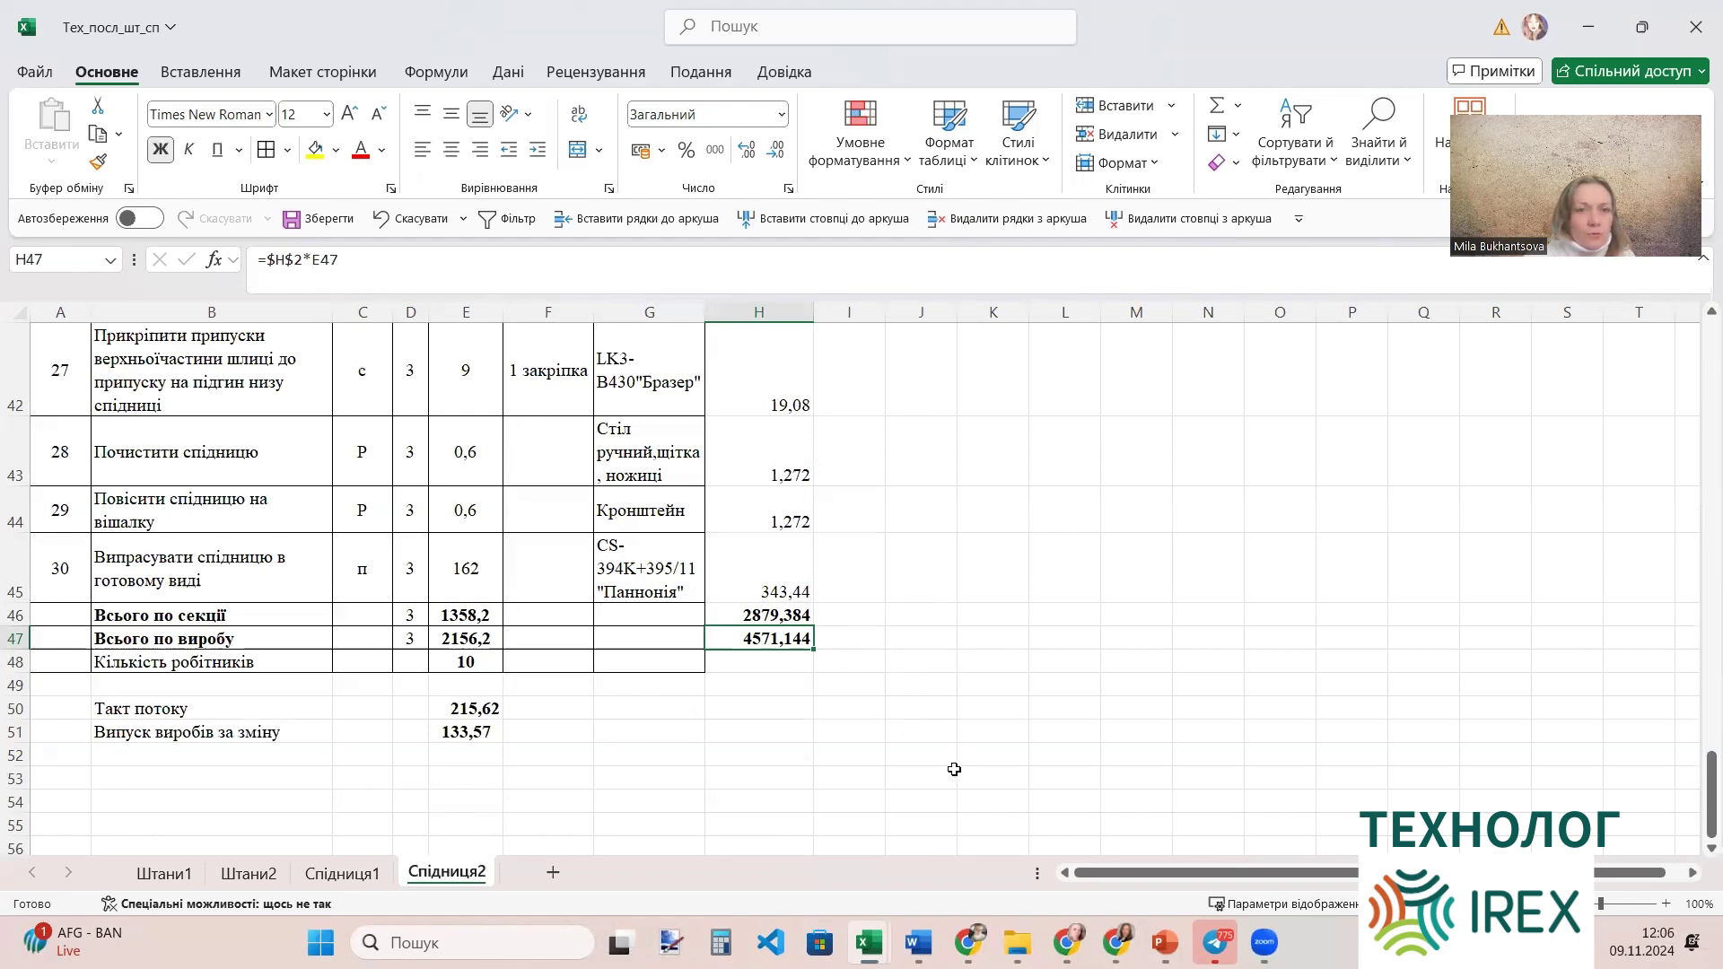
pyautogui.scroll(6, 1046, 738)
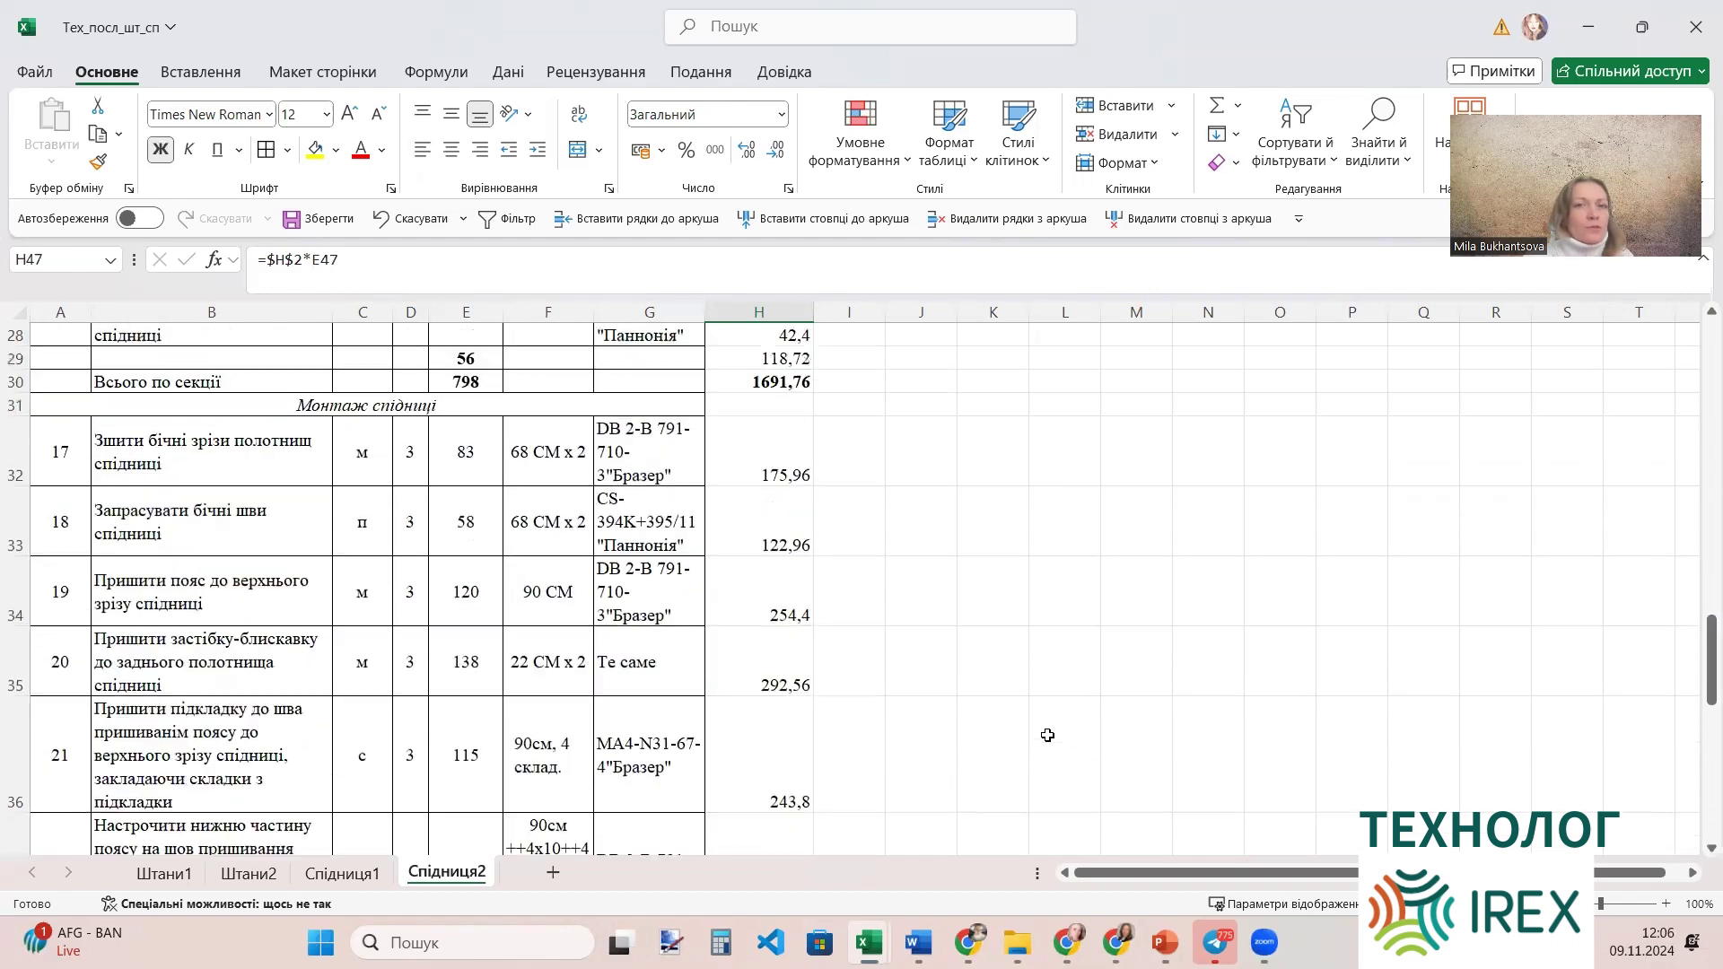
pyautogui.scroll(-1, 1047, 735)
pyautogui.click(780, 477)
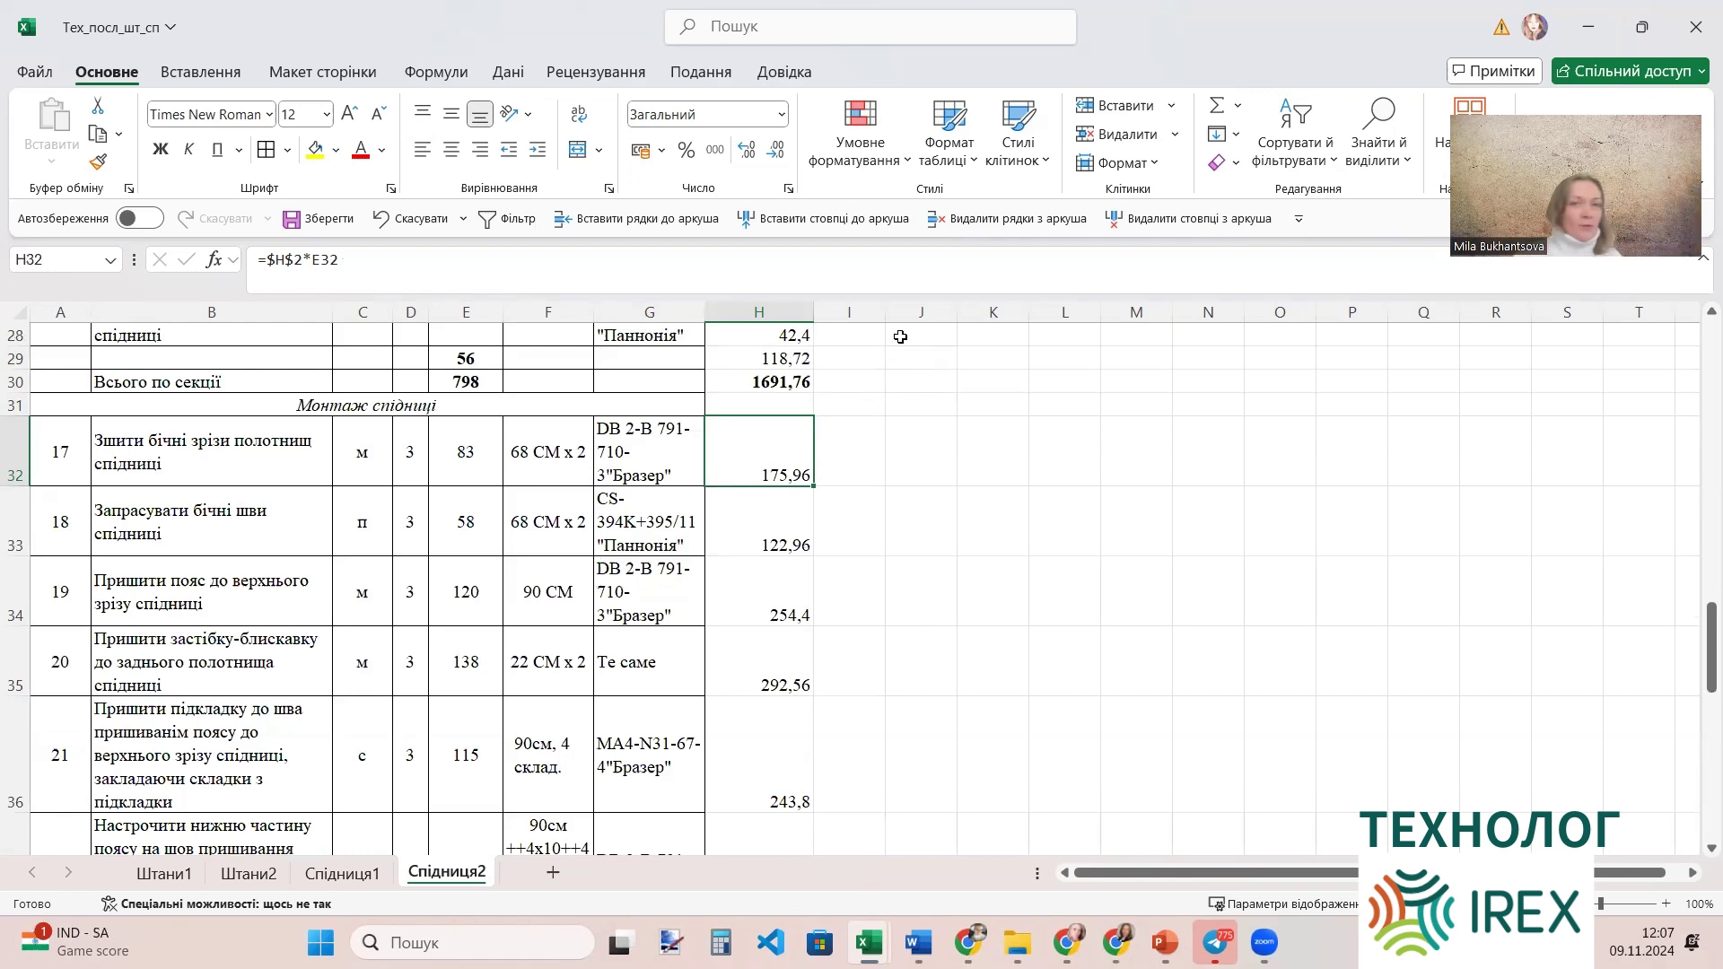
# Apply all borders to the Розцінка по операції column from its header in H3 through H48.
pyautogui.scroll(2, 898, 336)
pyautogui.scroll(7, 787, 406)
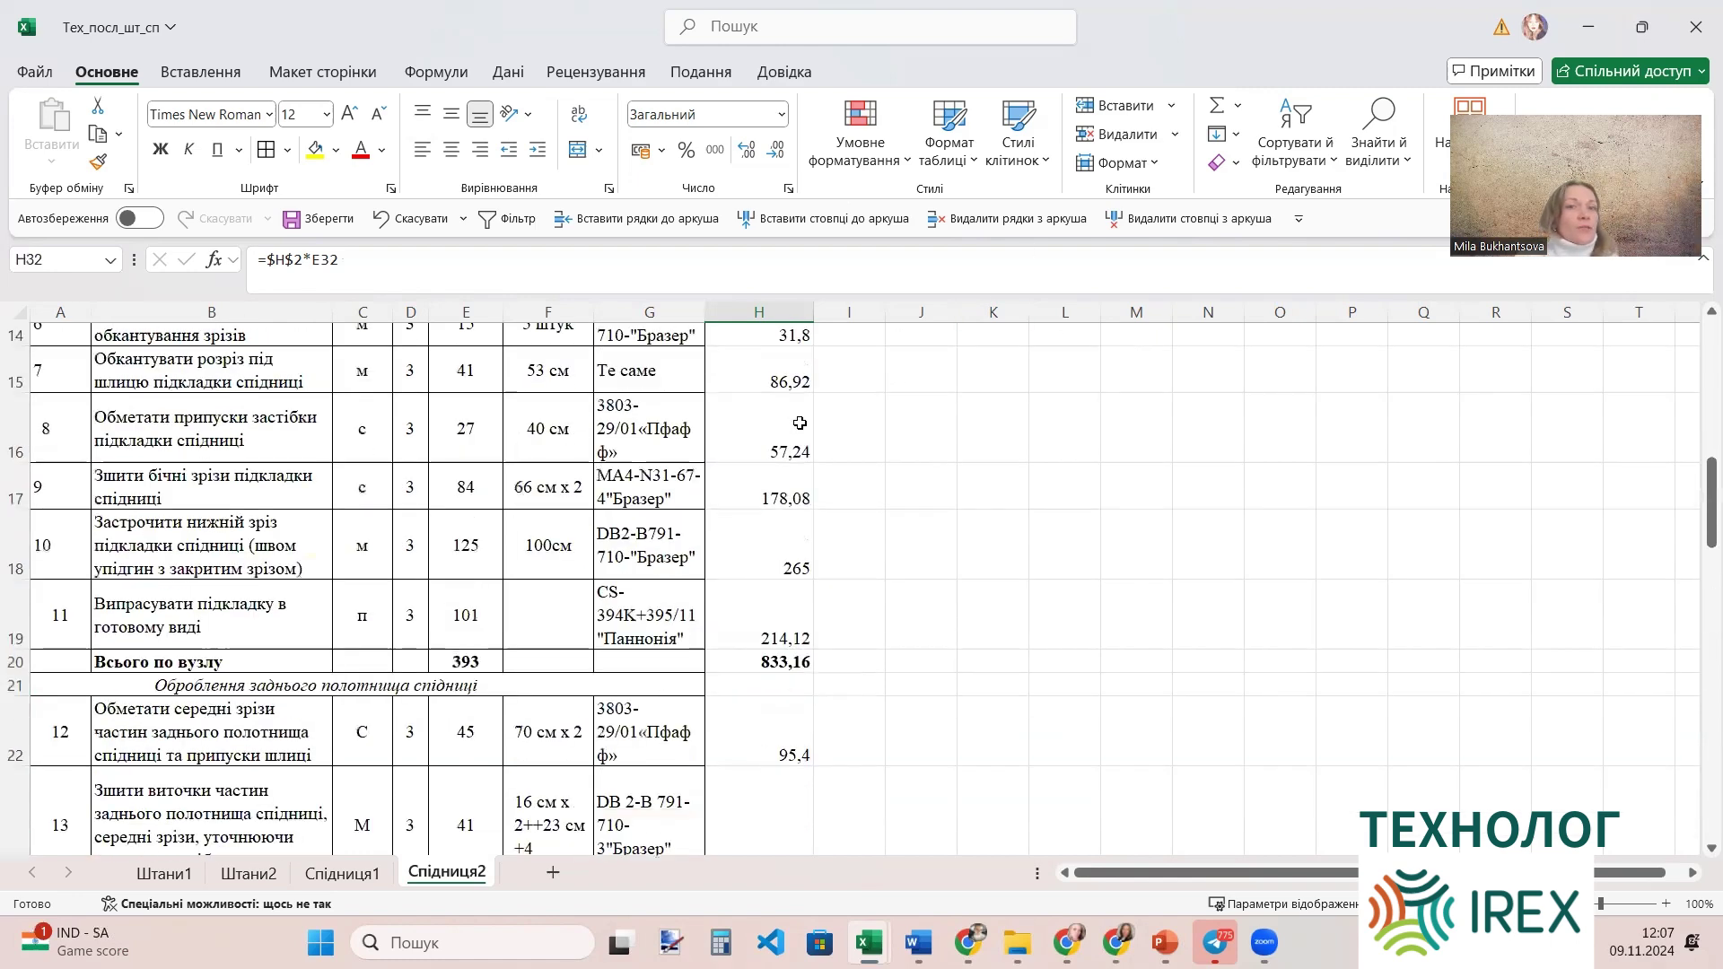
pyautogui.scroll(-1, 799, 423)
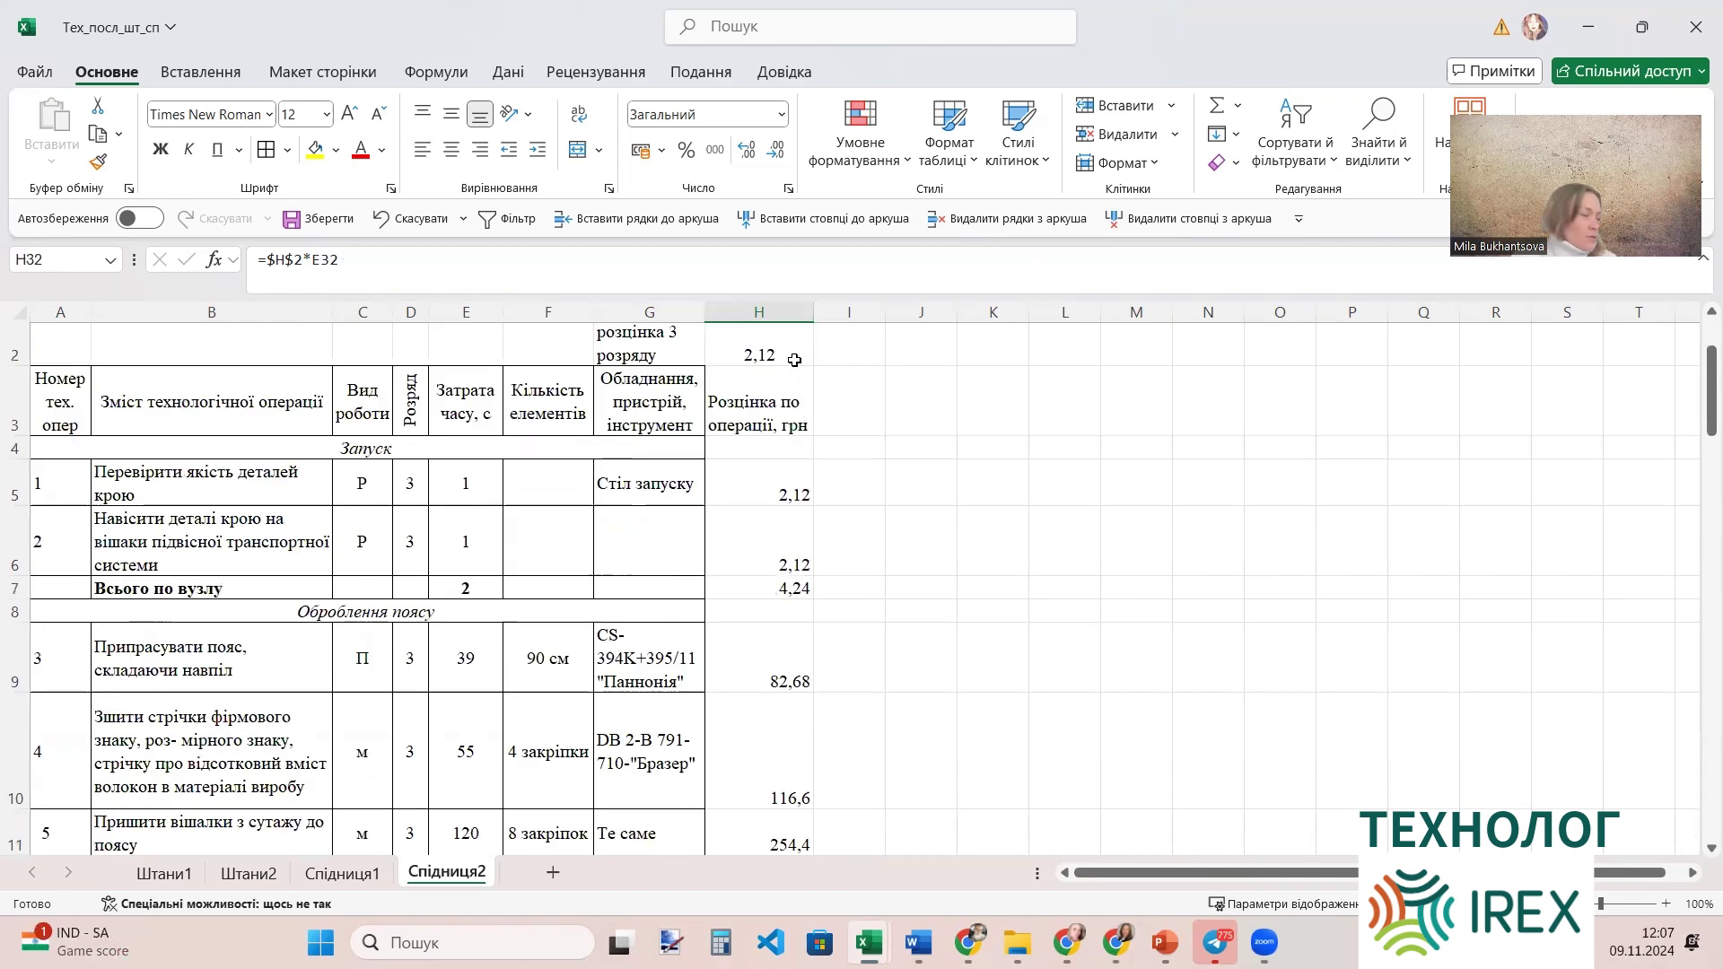
pyautogui.scroll(-1, 913, 435)
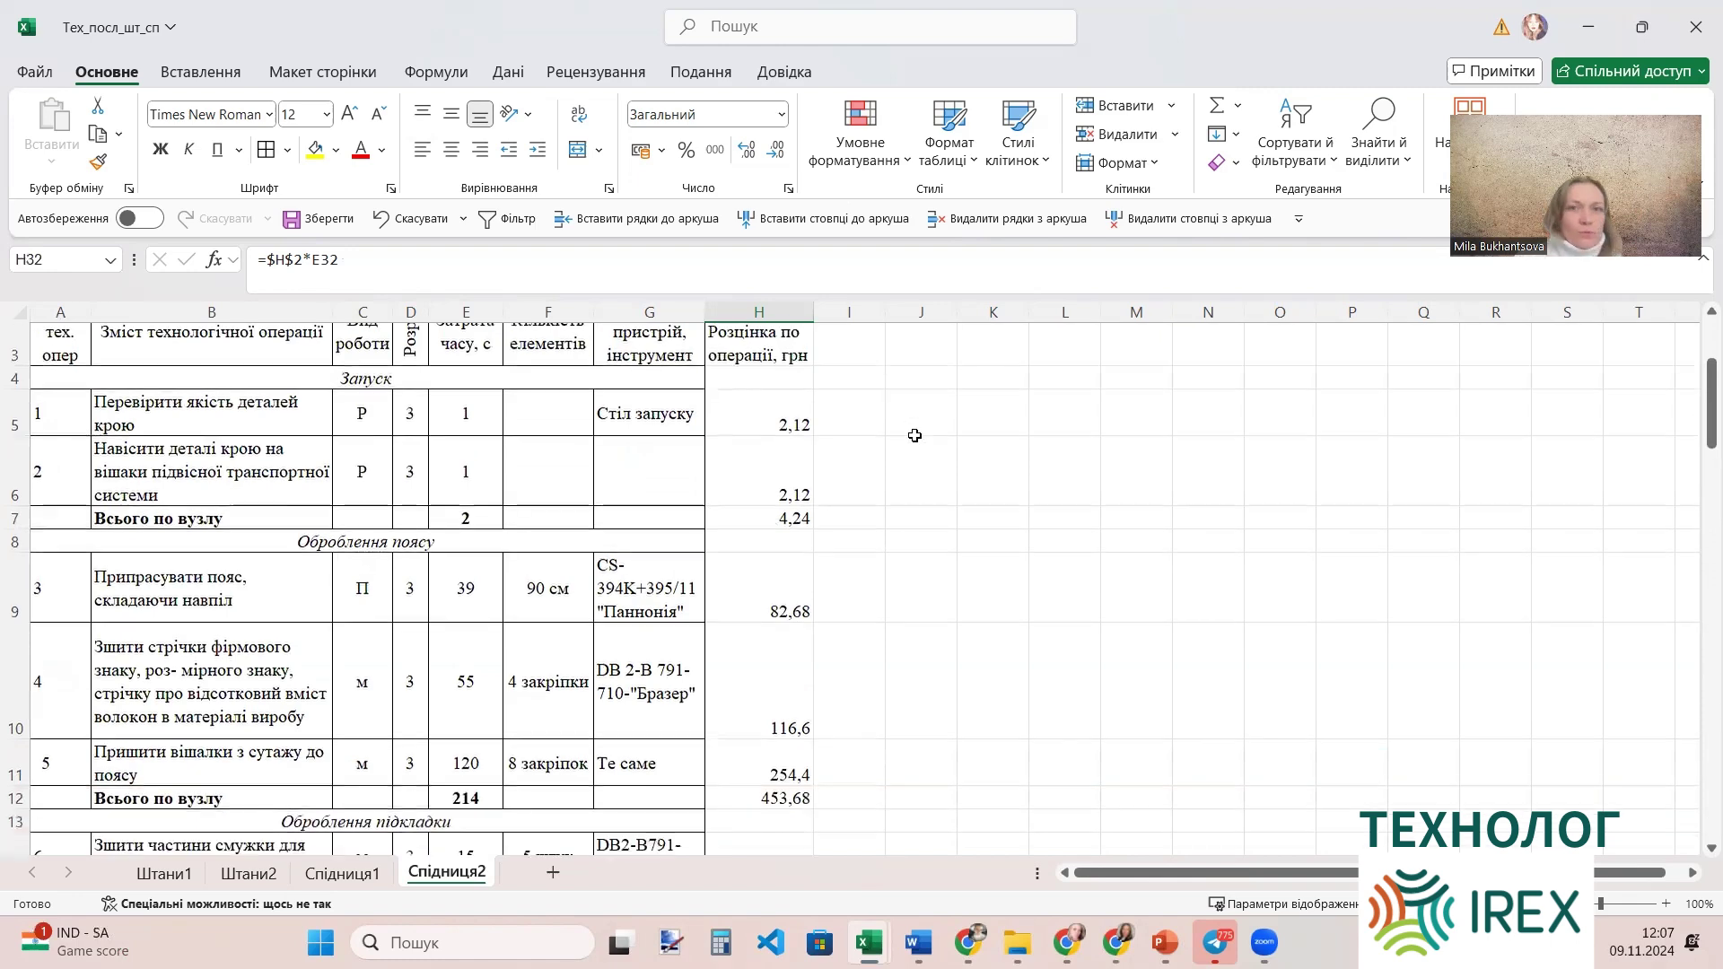
pyautogui.scroll(2, 897, 435)
pyautogui.click(805, 446)
pyautogui.scroll(-9, 805, 446)
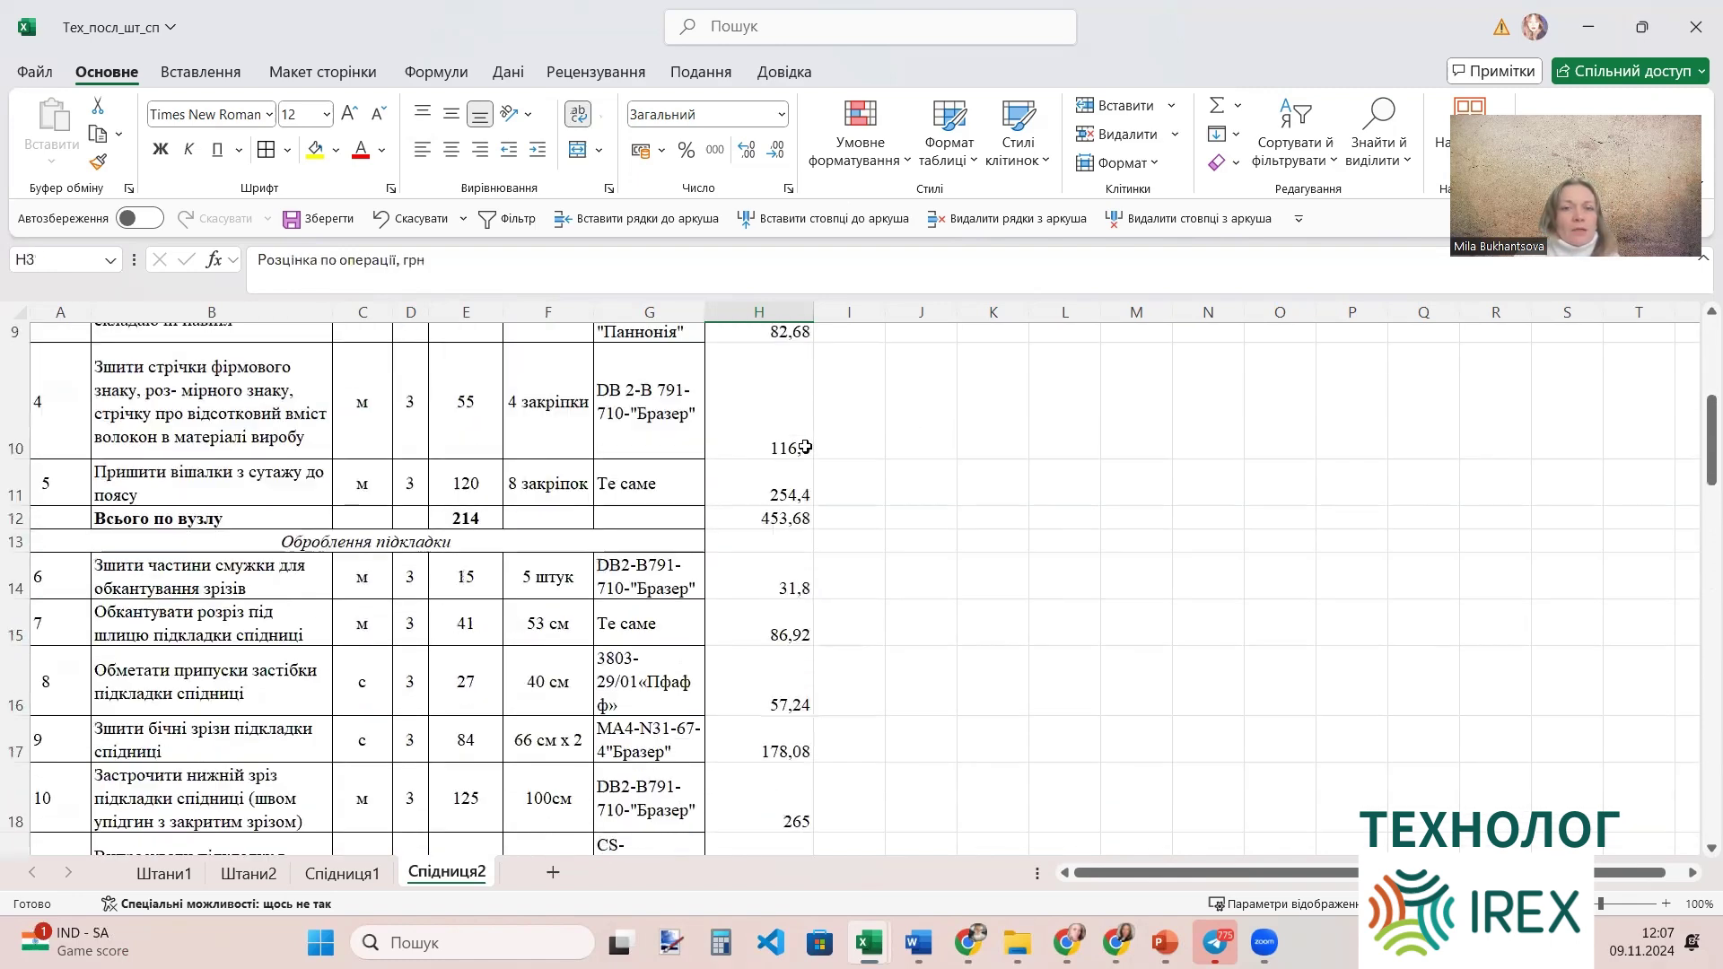
pyautogui.scroll(-5, 810, 495)
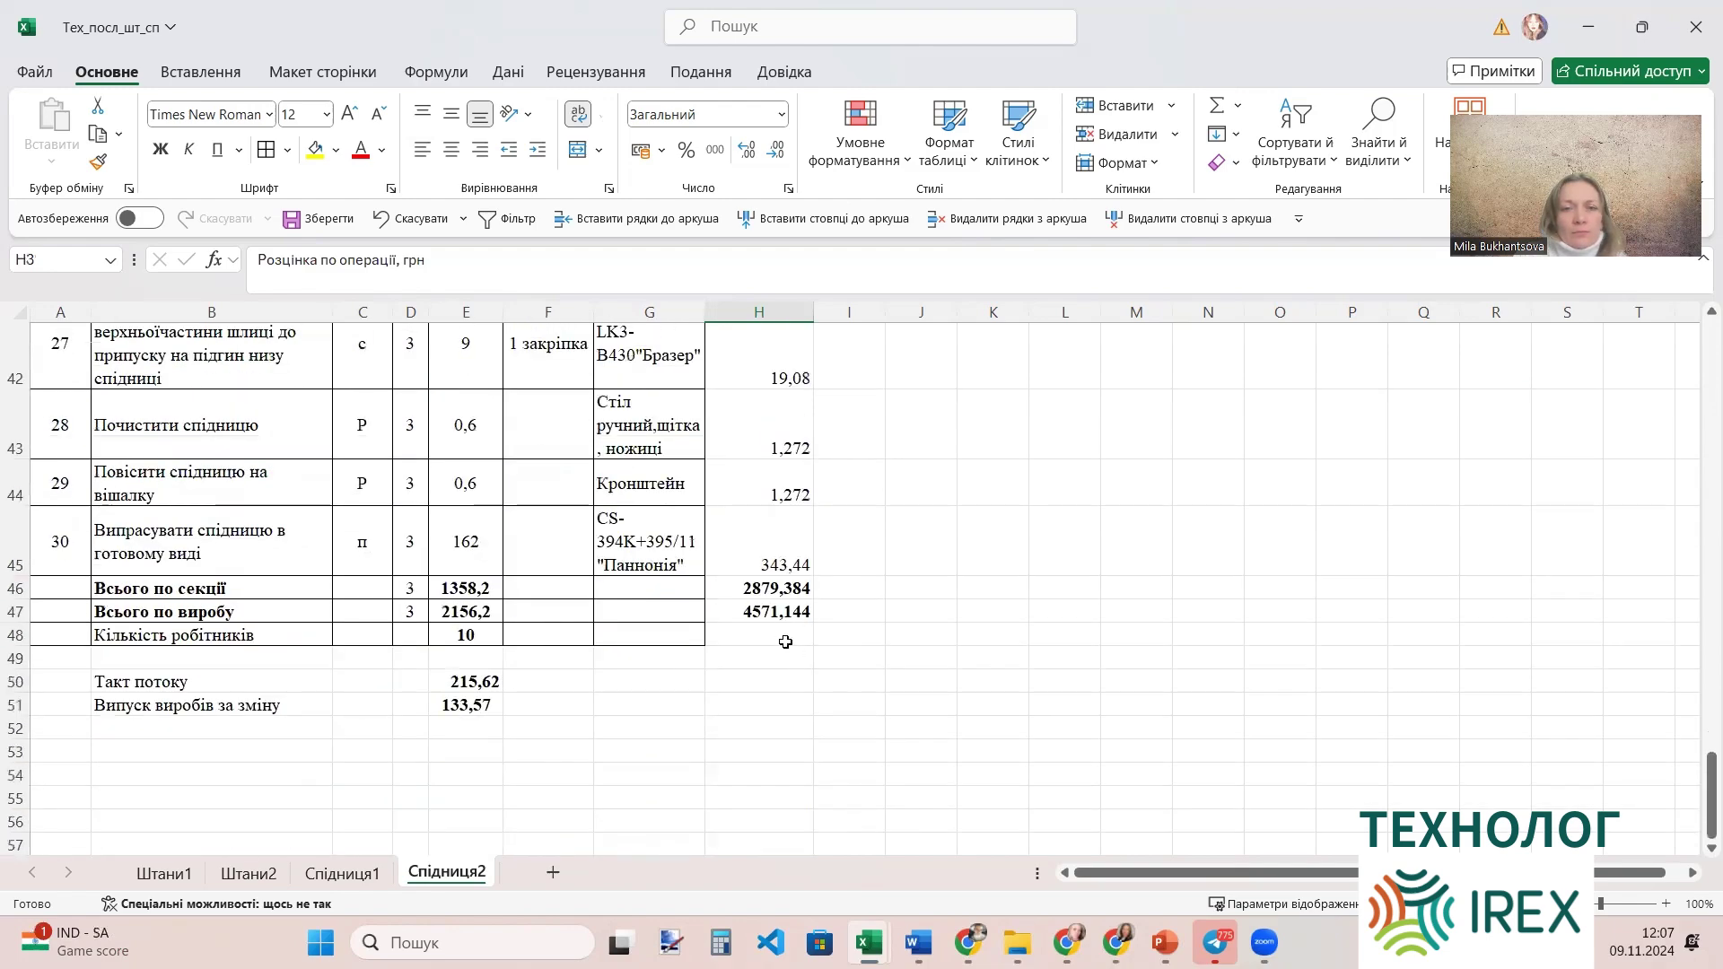
pyautogui.keyDown('shift'); pyautogui.click(786, 632); pyautogui.keyUp('shift')
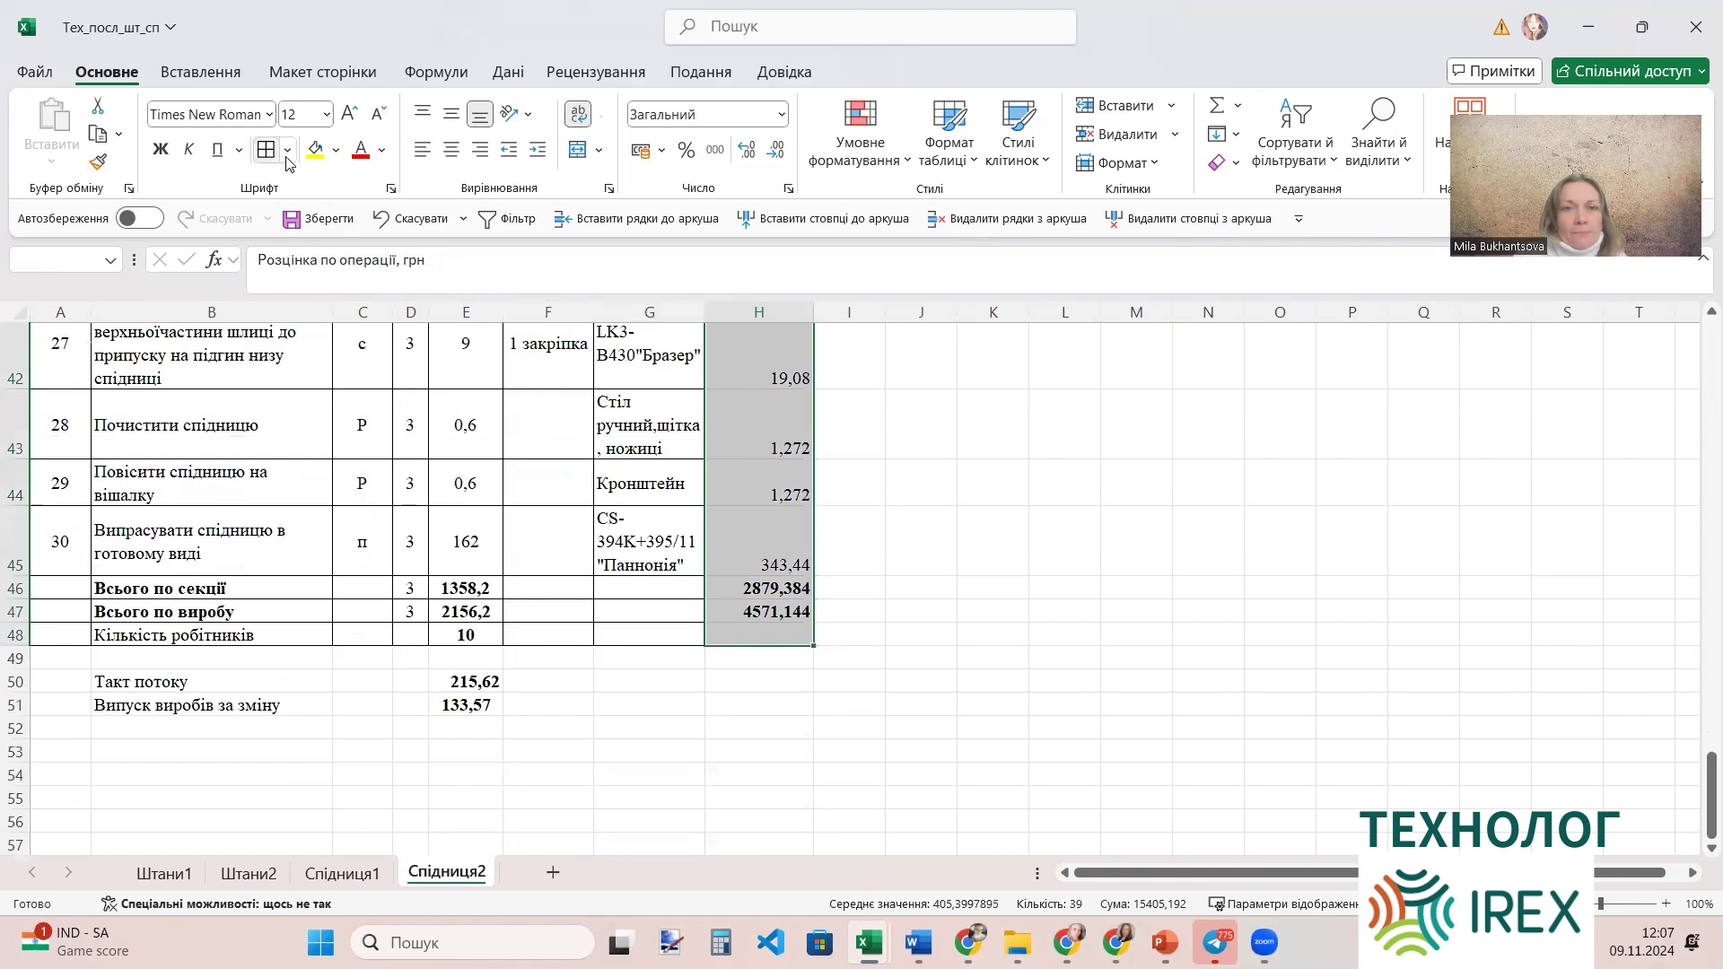
pyautogui.scroll(15, 859, 583)
# Check item 7 on норму виробітку in the Word document Інд_завдання 3, and return to Excel with I3 selected beside the rate header.
pyautogui.click(917, 942)
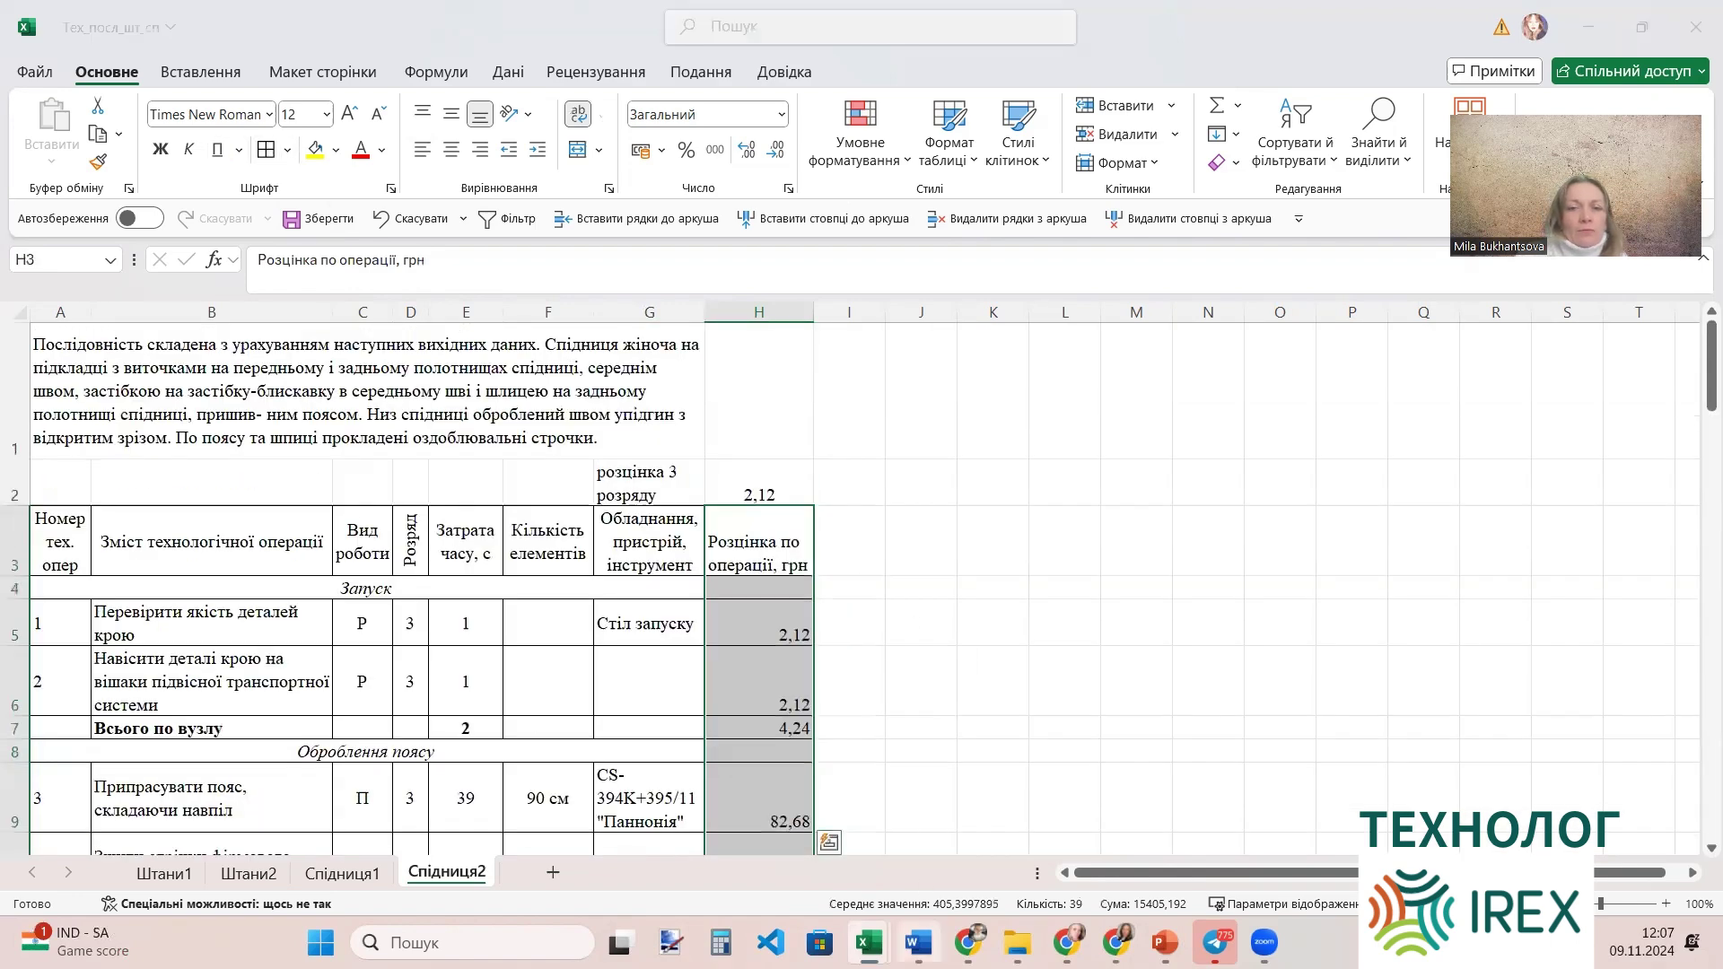
pyautogui.scroll(12, 757, 593)
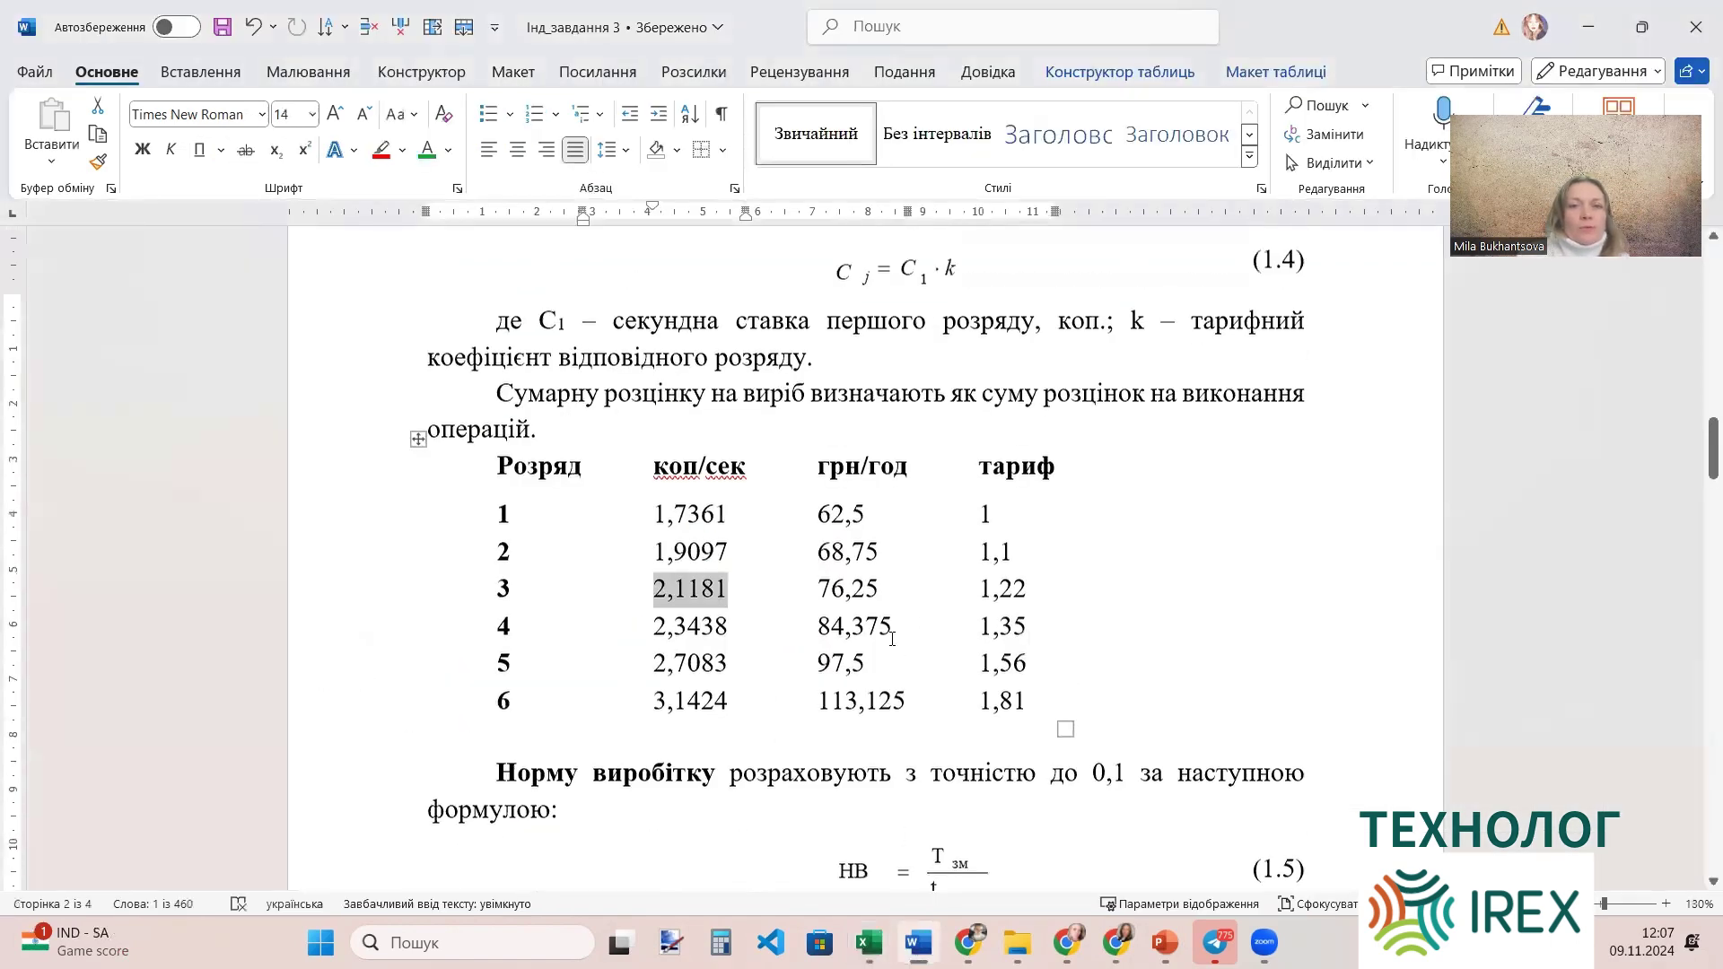
pyautogui.scroll(3, 892, 639)
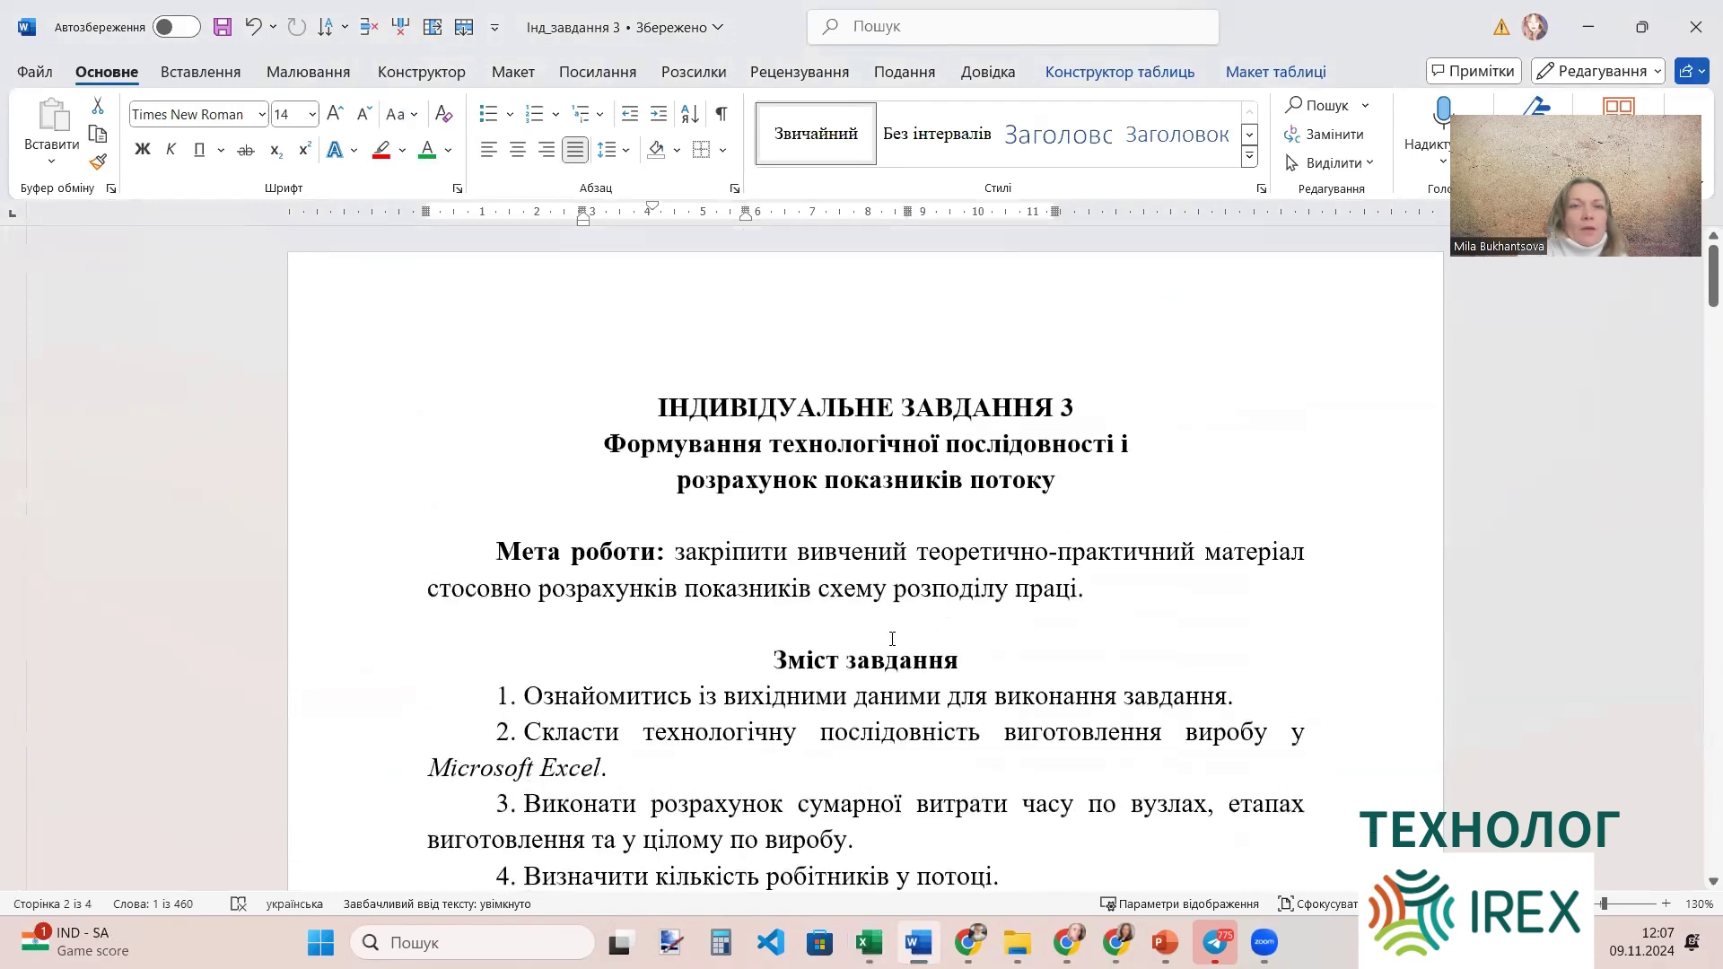
pyautogui.scroll(-5, 892, 639)
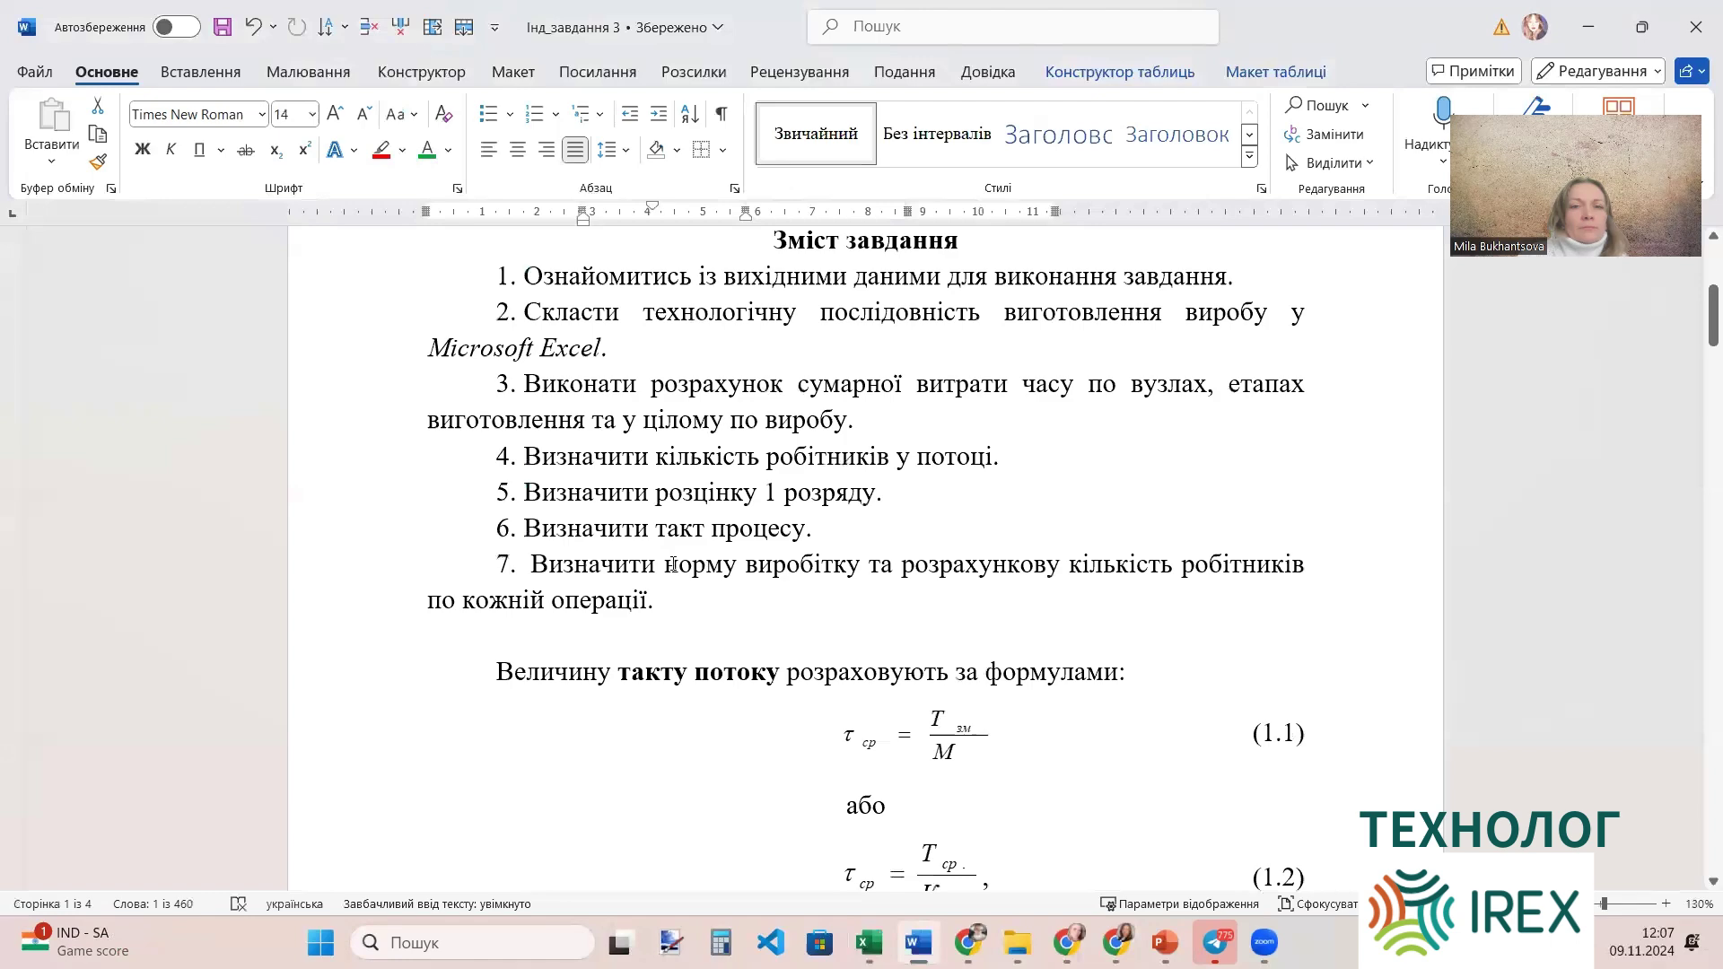
pyautogui.moveTo(723, 565); pyautogui.dragTo(808, 564)
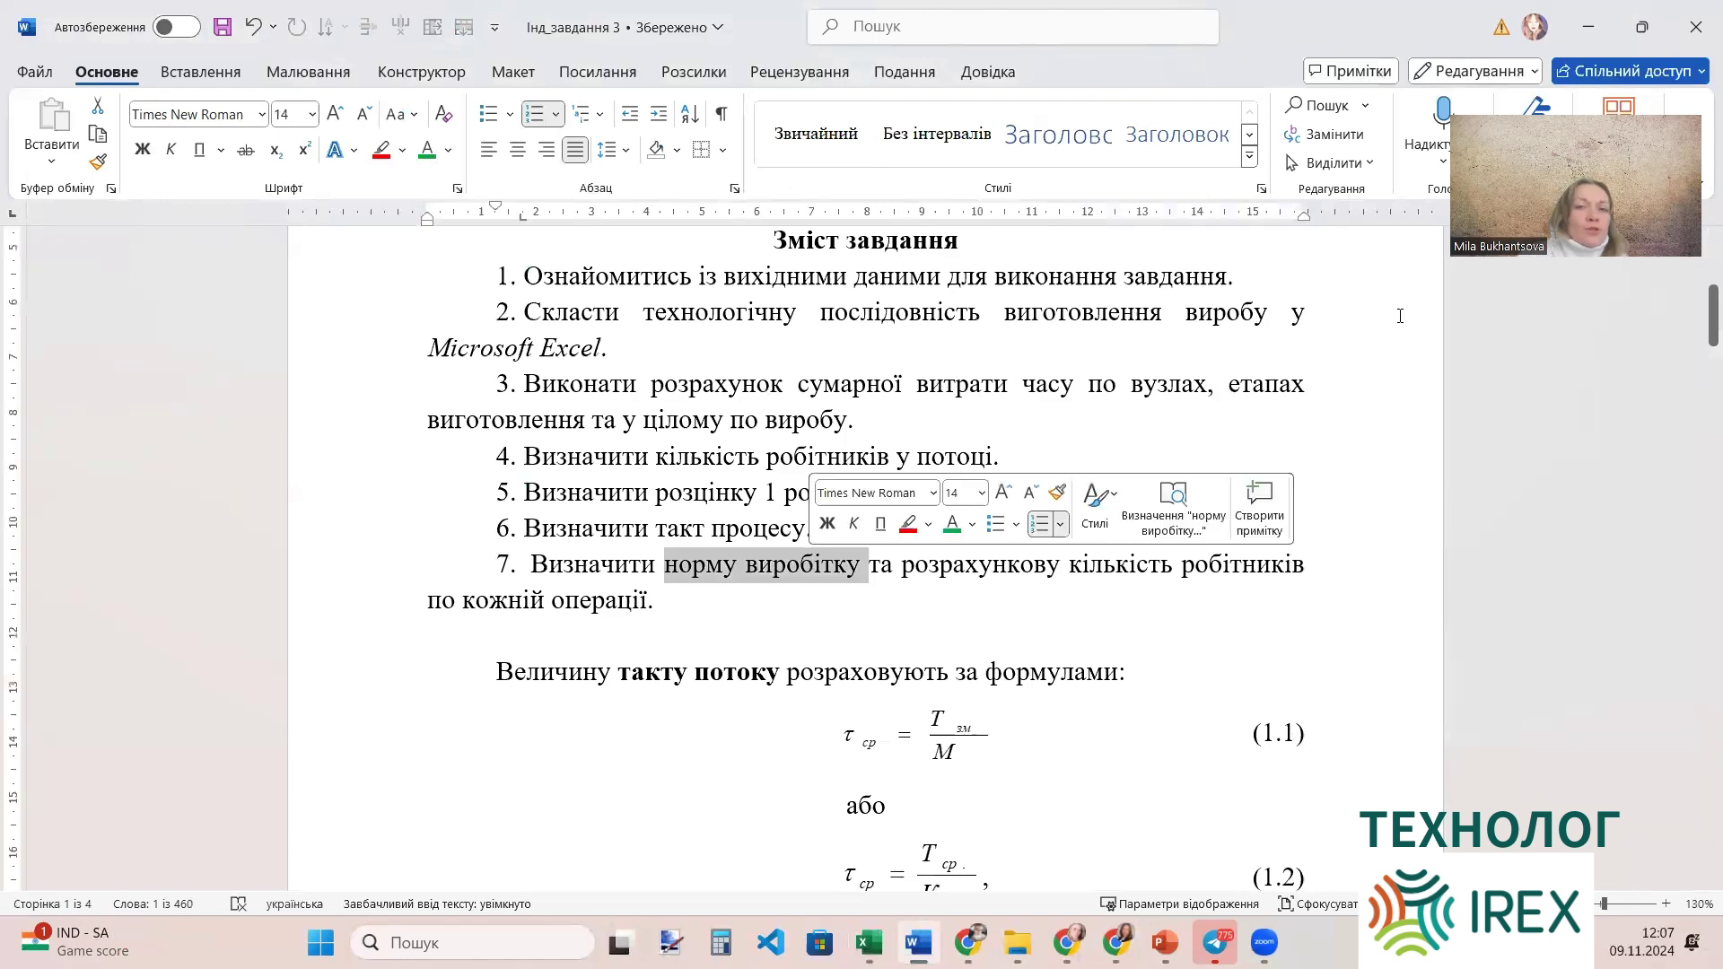
pyautogui.click(1587, 28)
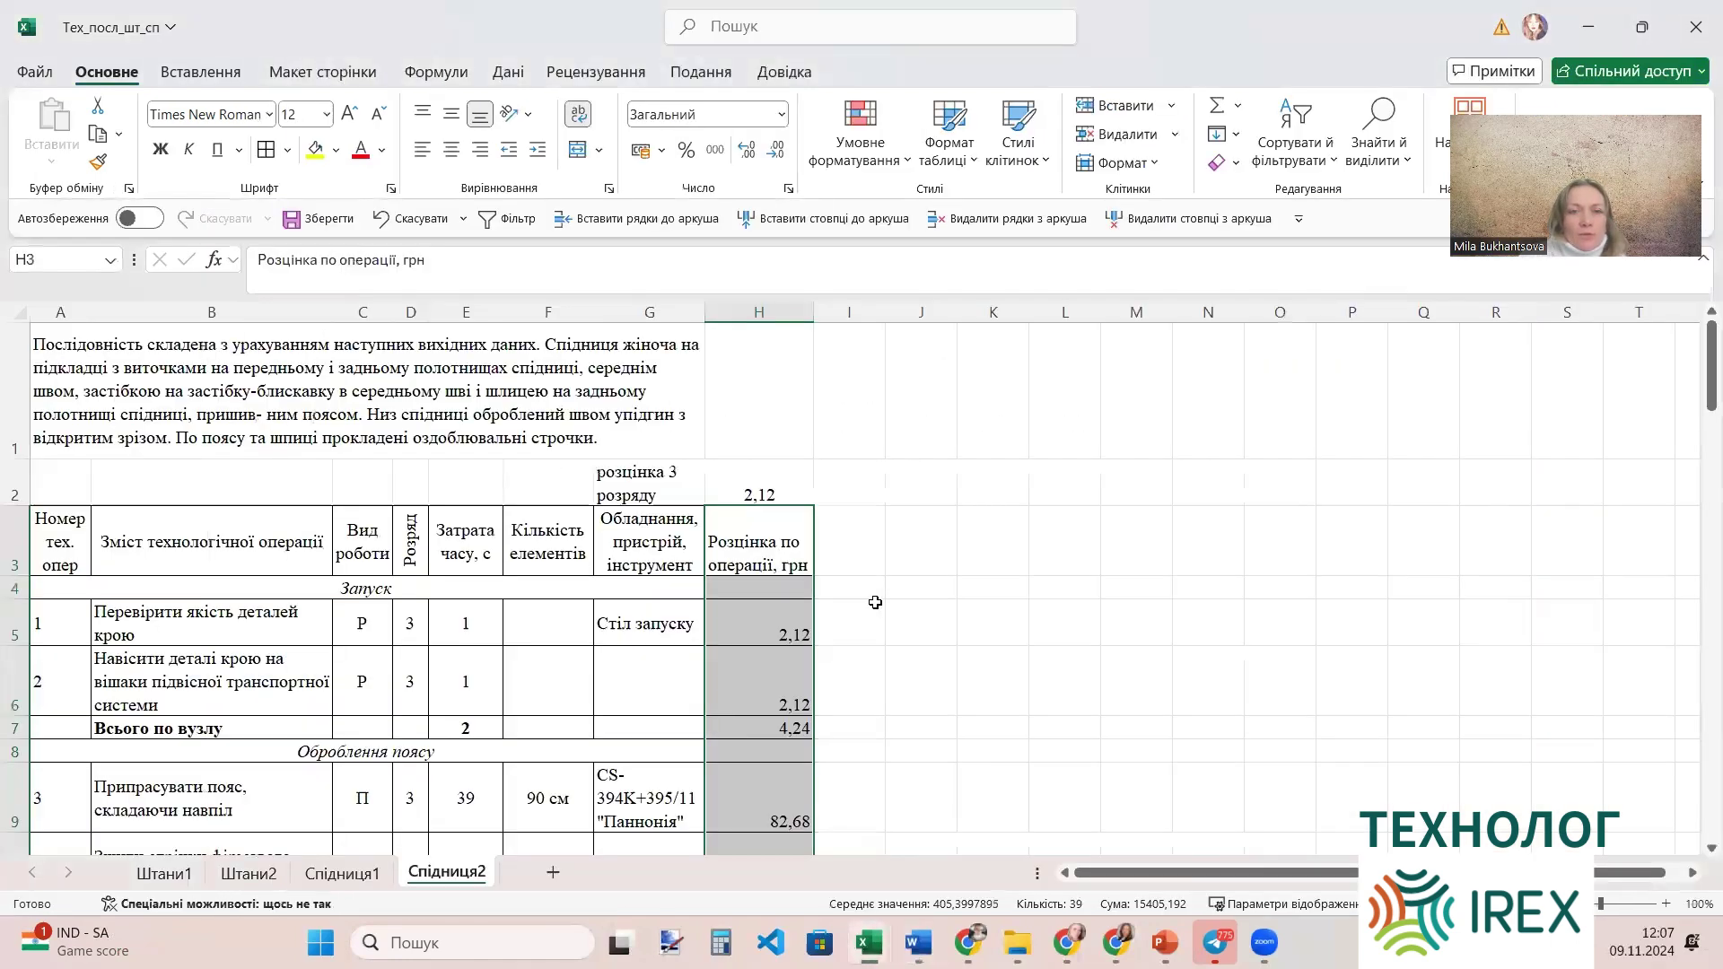
pyautogui.click(872, 539)
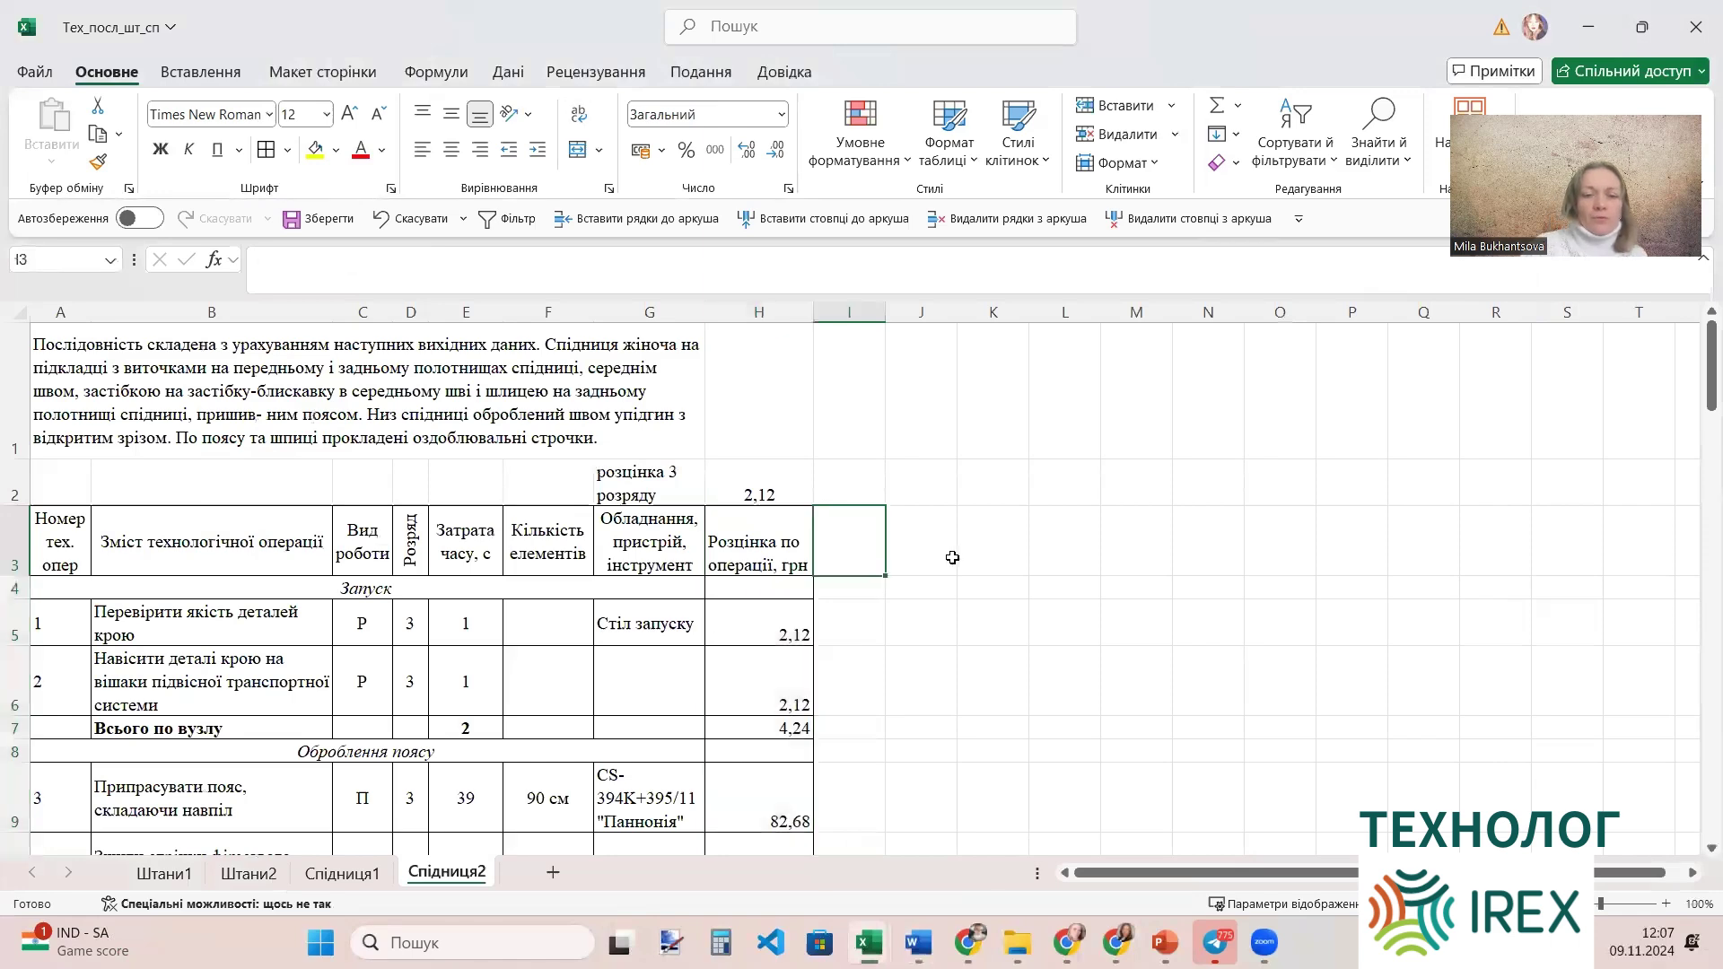
pyautogui.write('Tjhvf dbh')
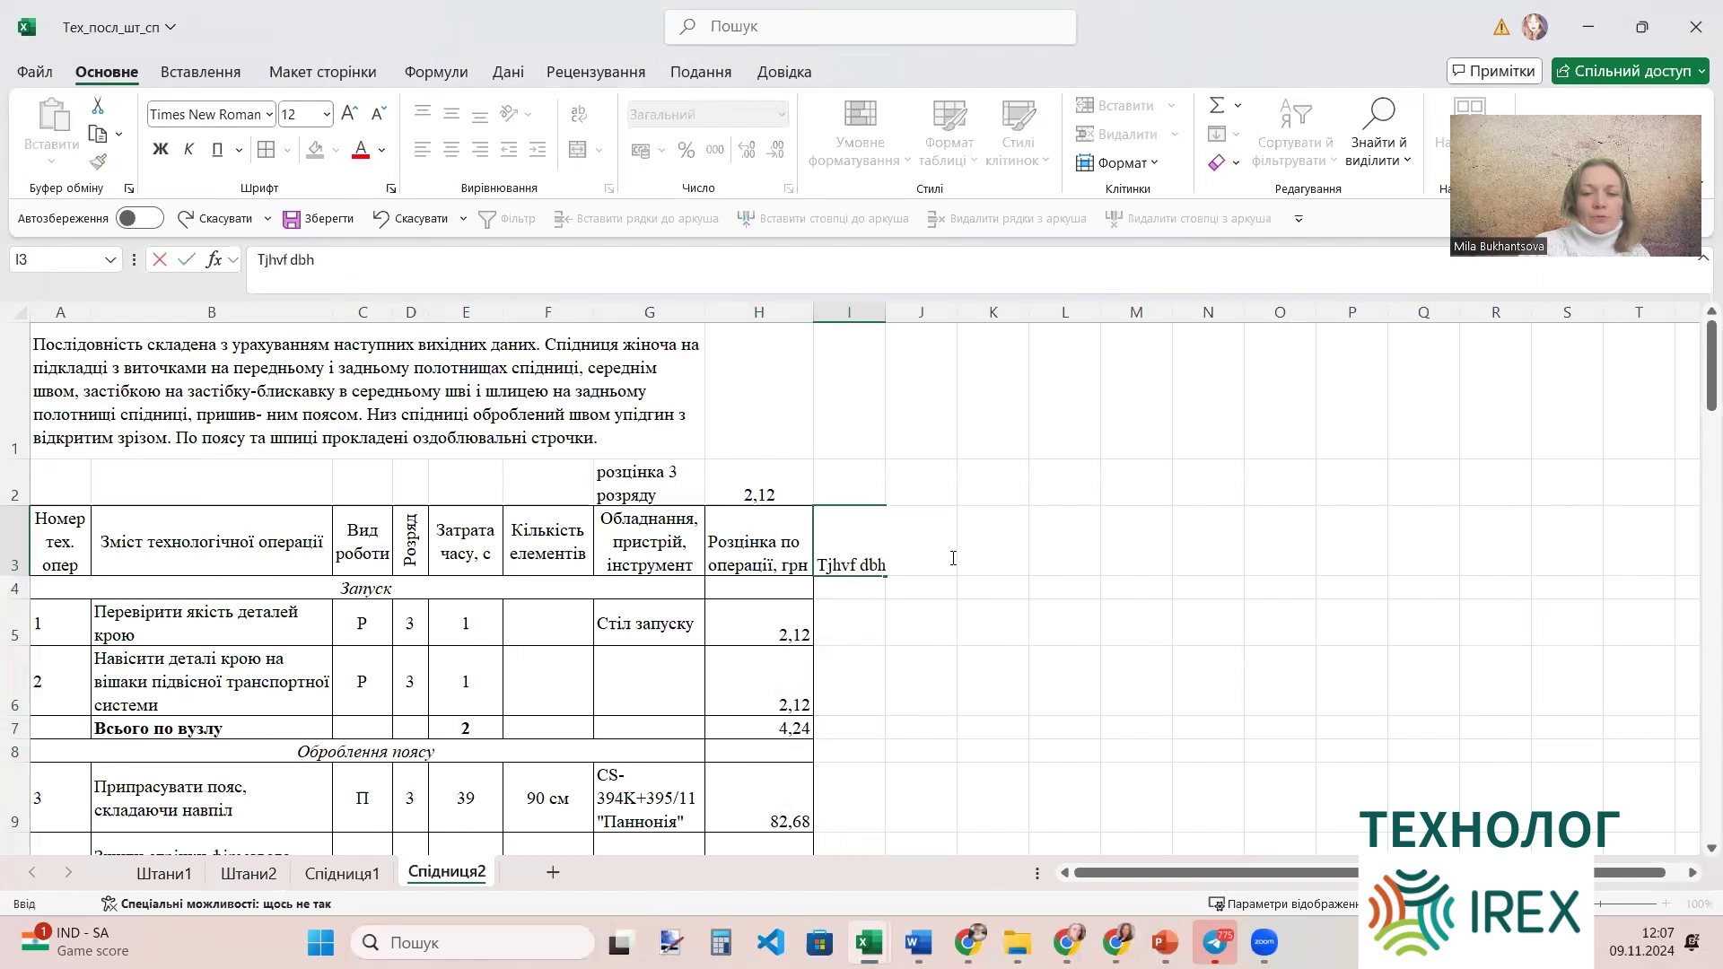
pyautogui.write('j,snre')
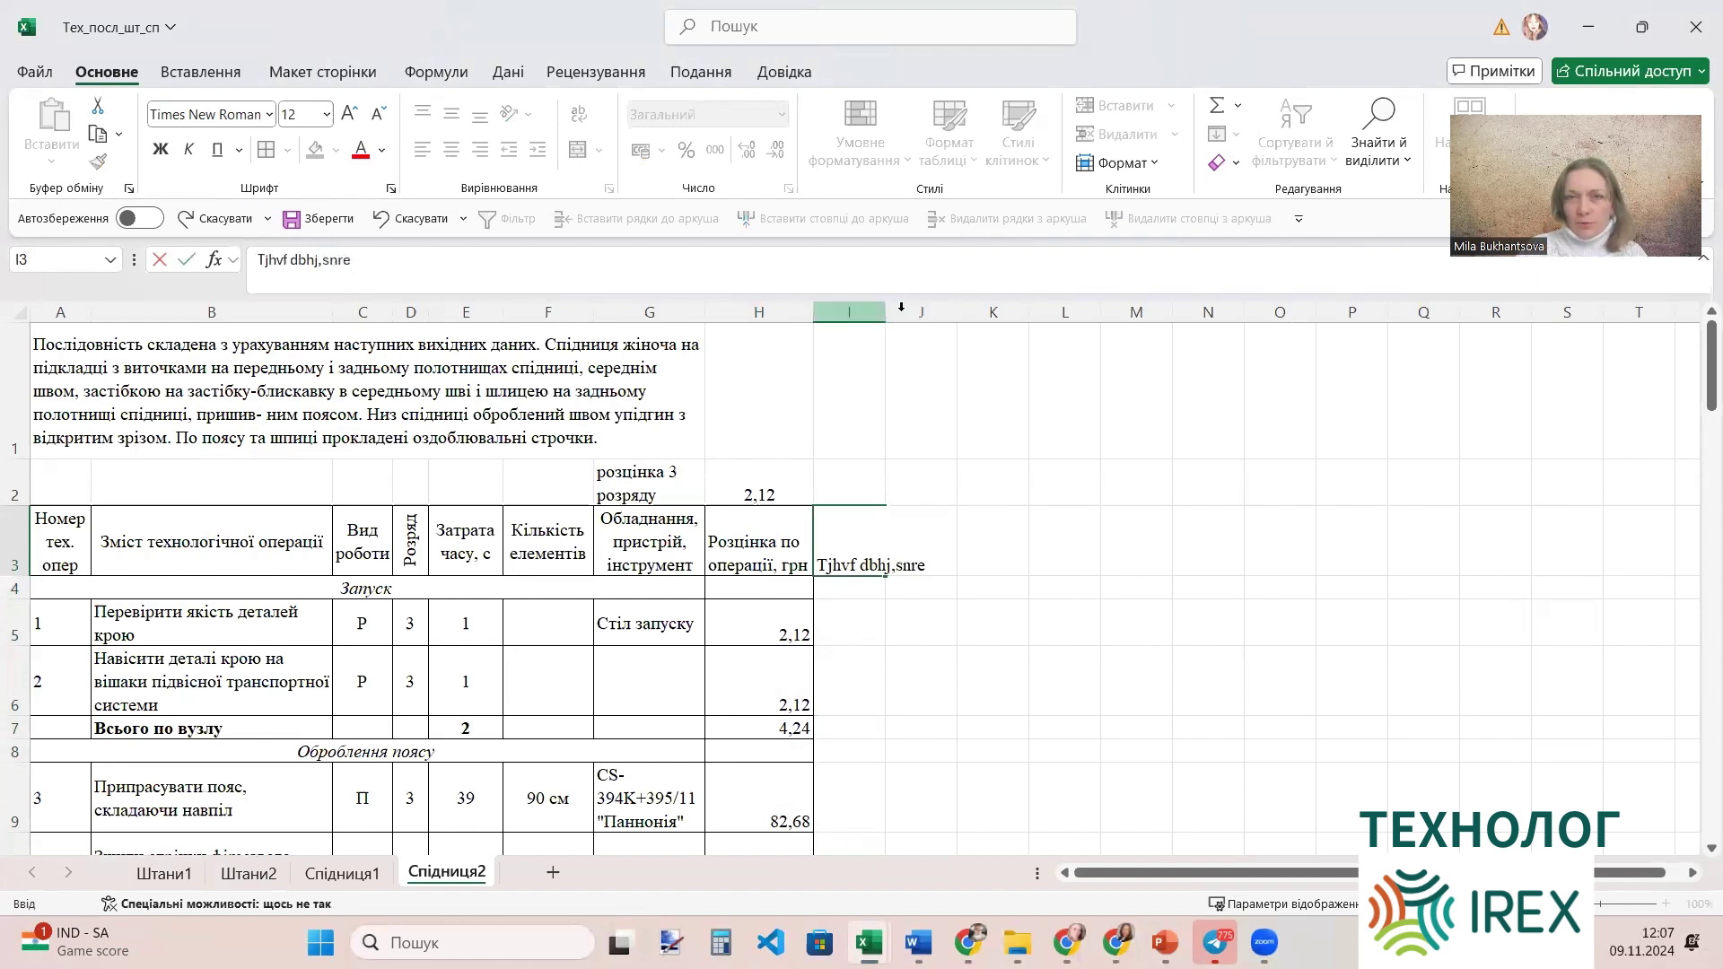
pyautogui.press('BackSpace')
pyautogui.press('BackSpace')
pyautogui.press('BackSpace')
pyautogui.press('BackSpace')
pyautogui.press('BackSpace')
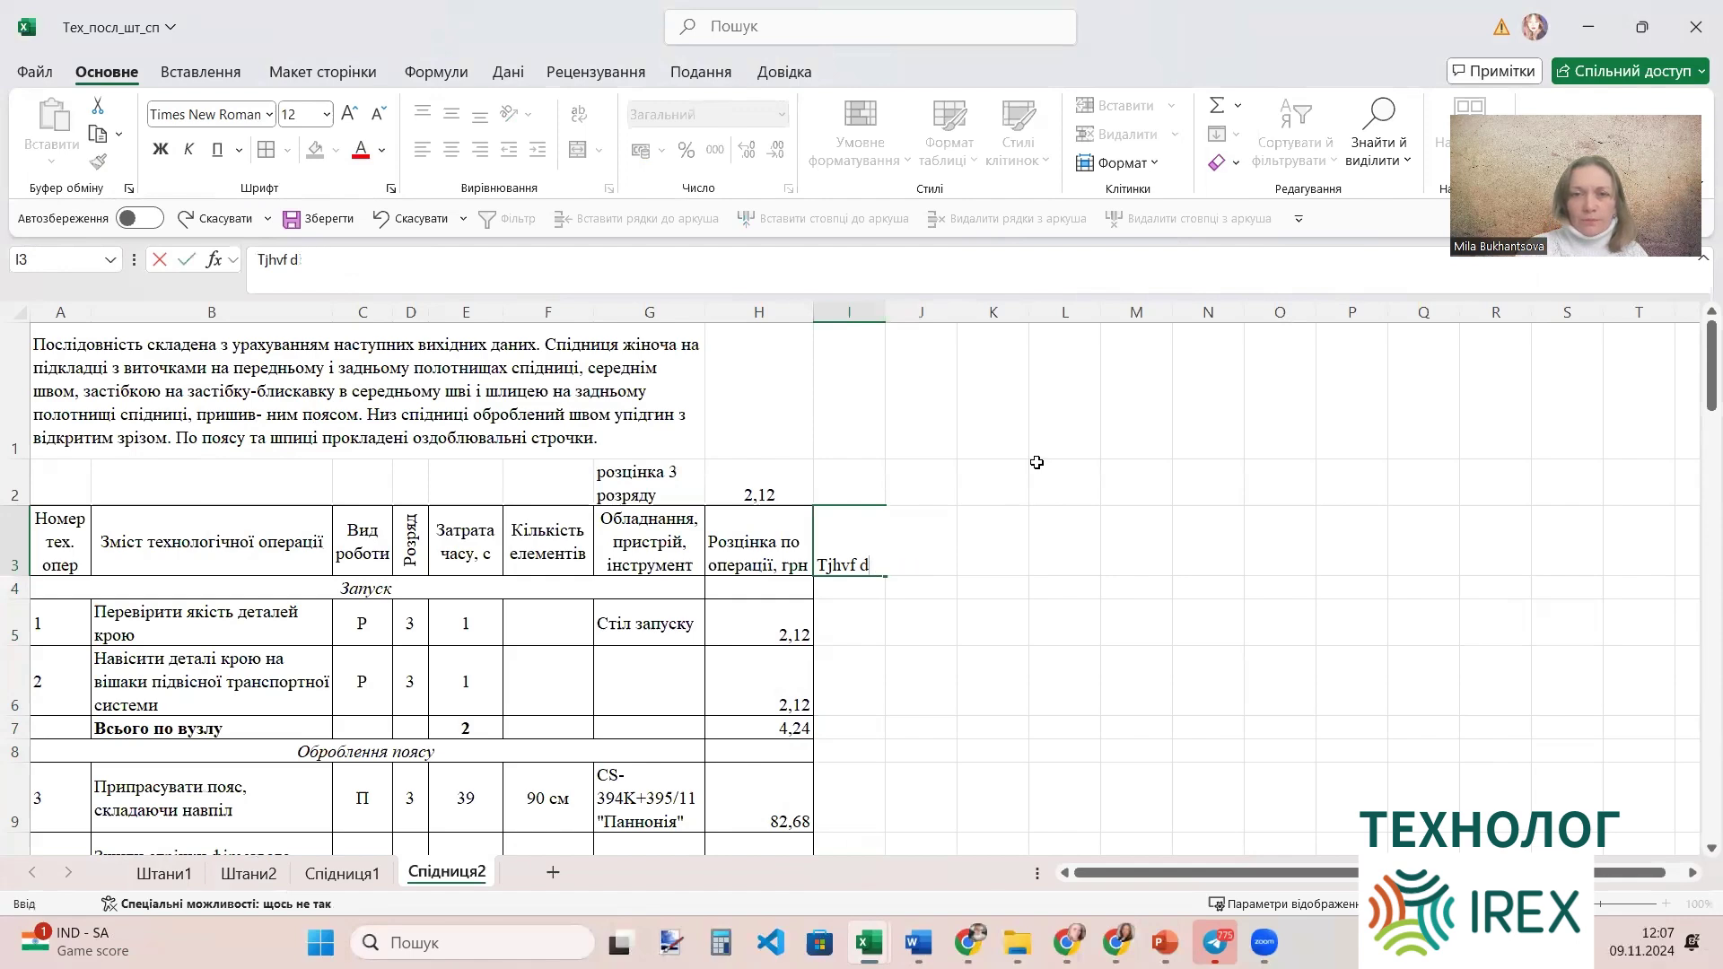
pyautogui.press('BackSpace')
pyautogui.press('BackSpace')
pyautogui.press('BackSpace')
pyautogui.click(1041, 409)
# Widen column I and enter the header "Норма виробітку, од/зм" in I3.
pyautogui.moveTo(888, 312); pyautogui.dragTo(952, 312)
pyautogui.click(882, 540)
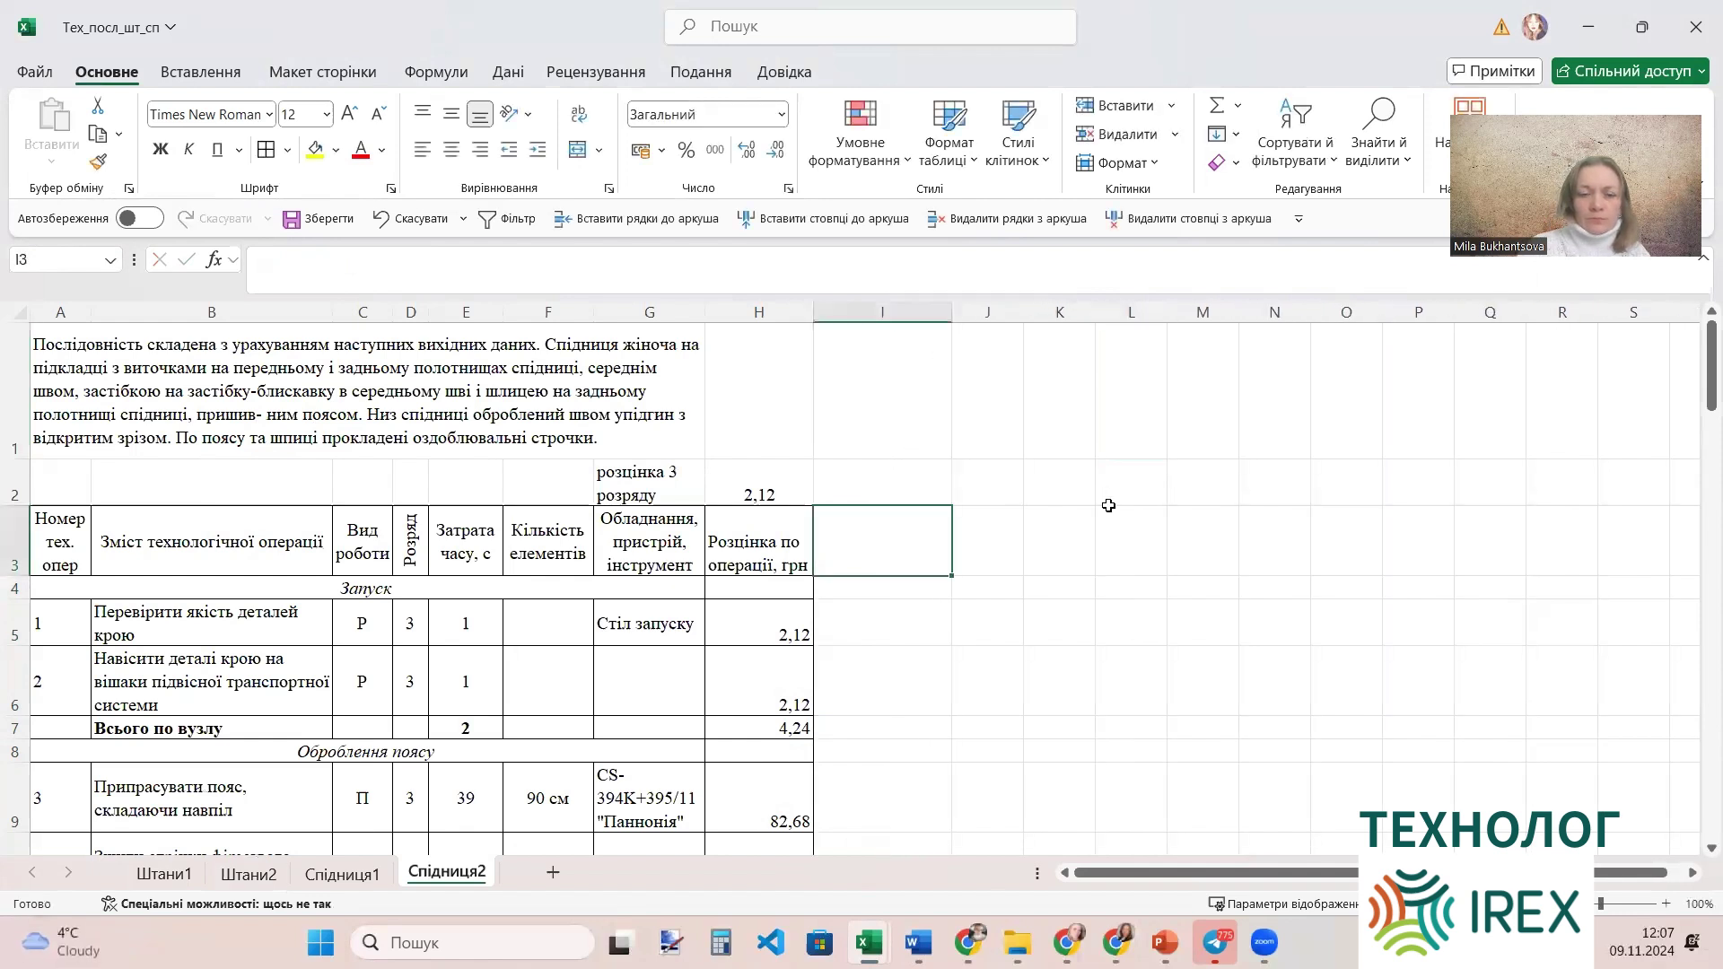
pyautogui.write('Нор')
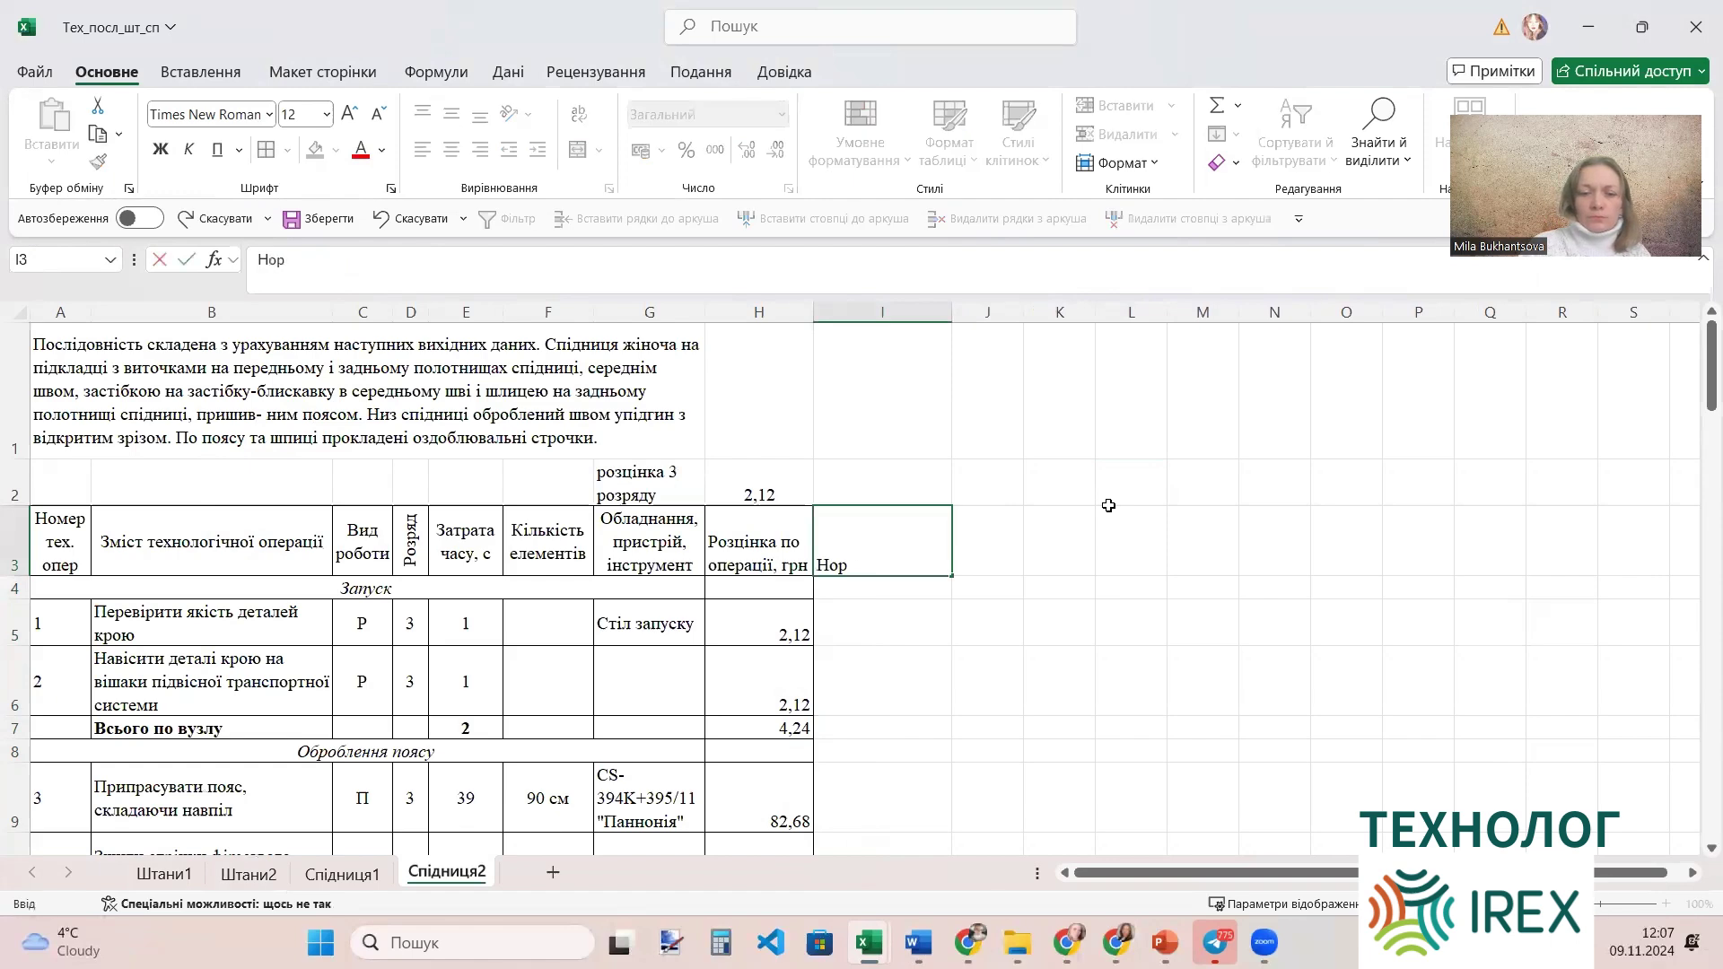
pyautogui.write('ма вир')
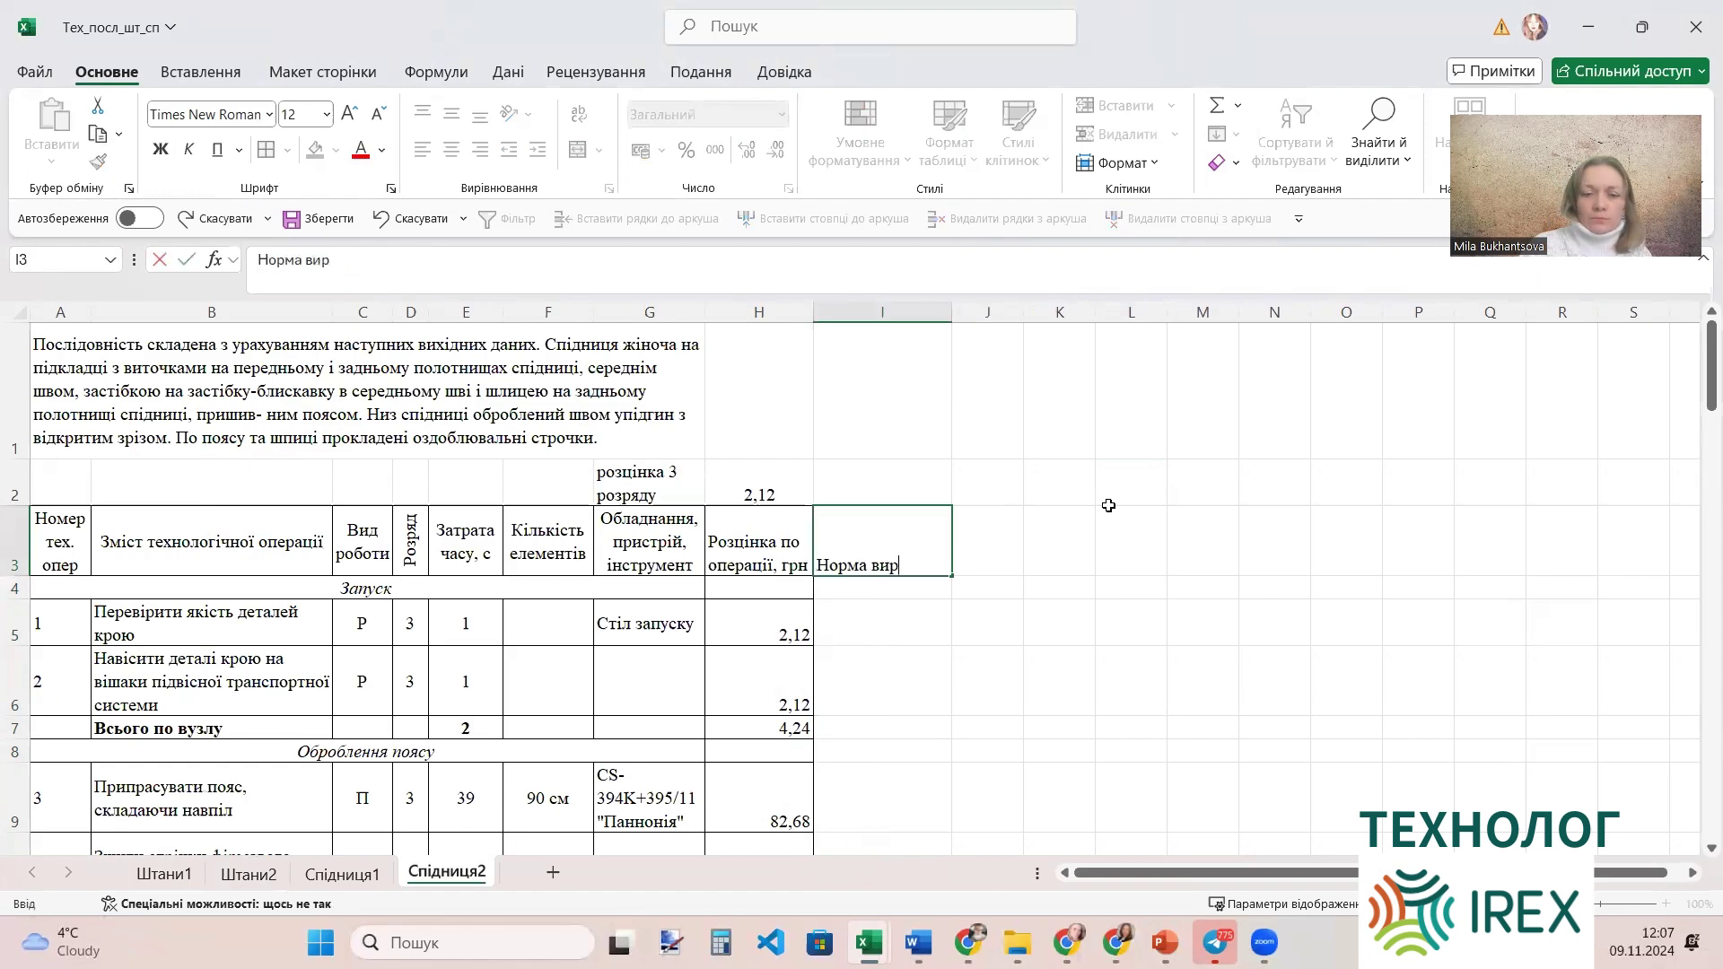
pyautogui.write('обітку, од')
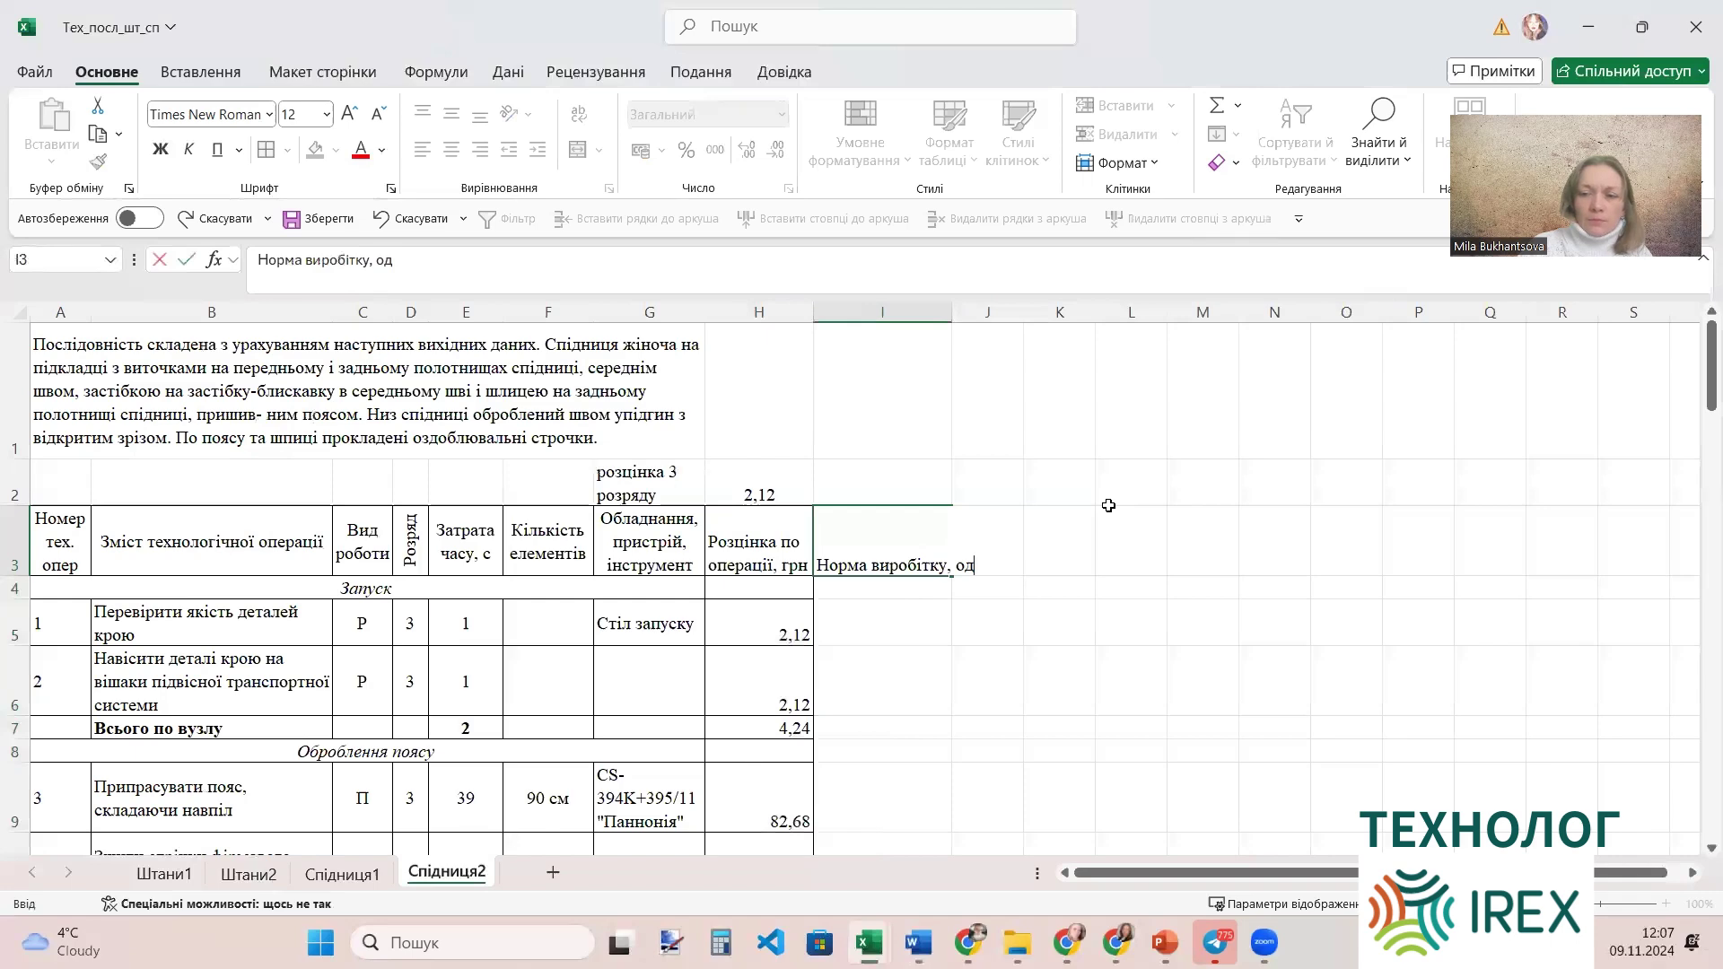
pyautogui.write('/зм')
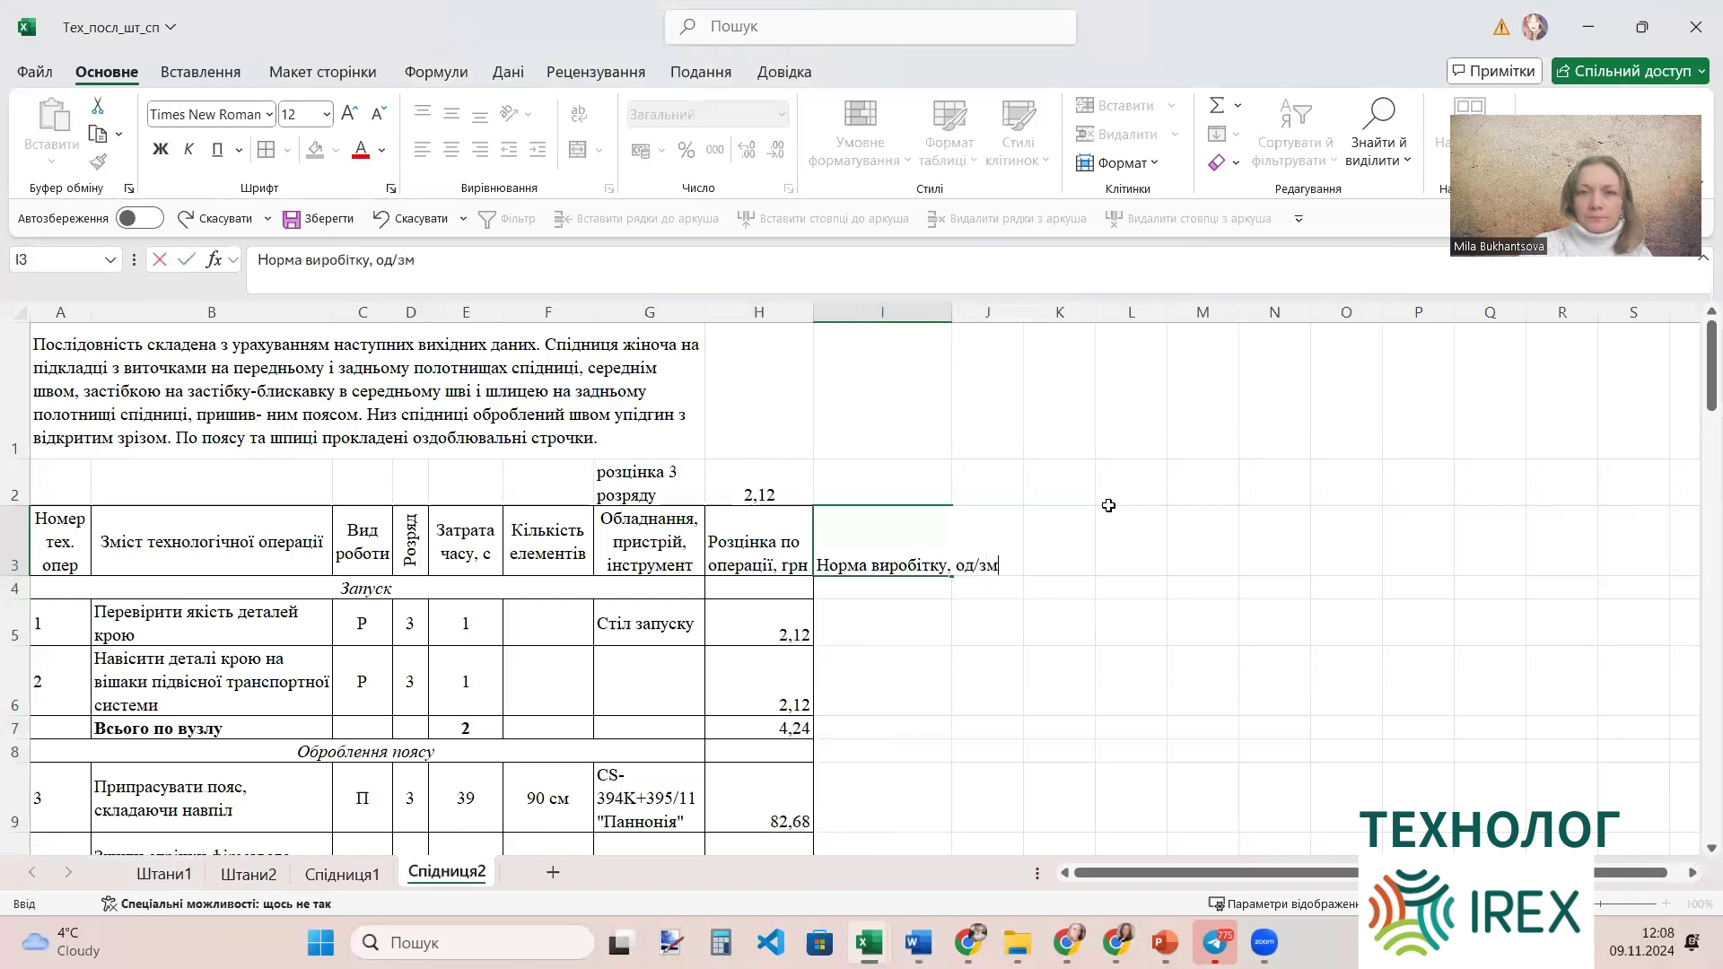
pyautogui.press('Return')
# Turn on text wrapping (перенос по словах) for the Норма виробітку header in I3.
pyautogui.click(868, 545)
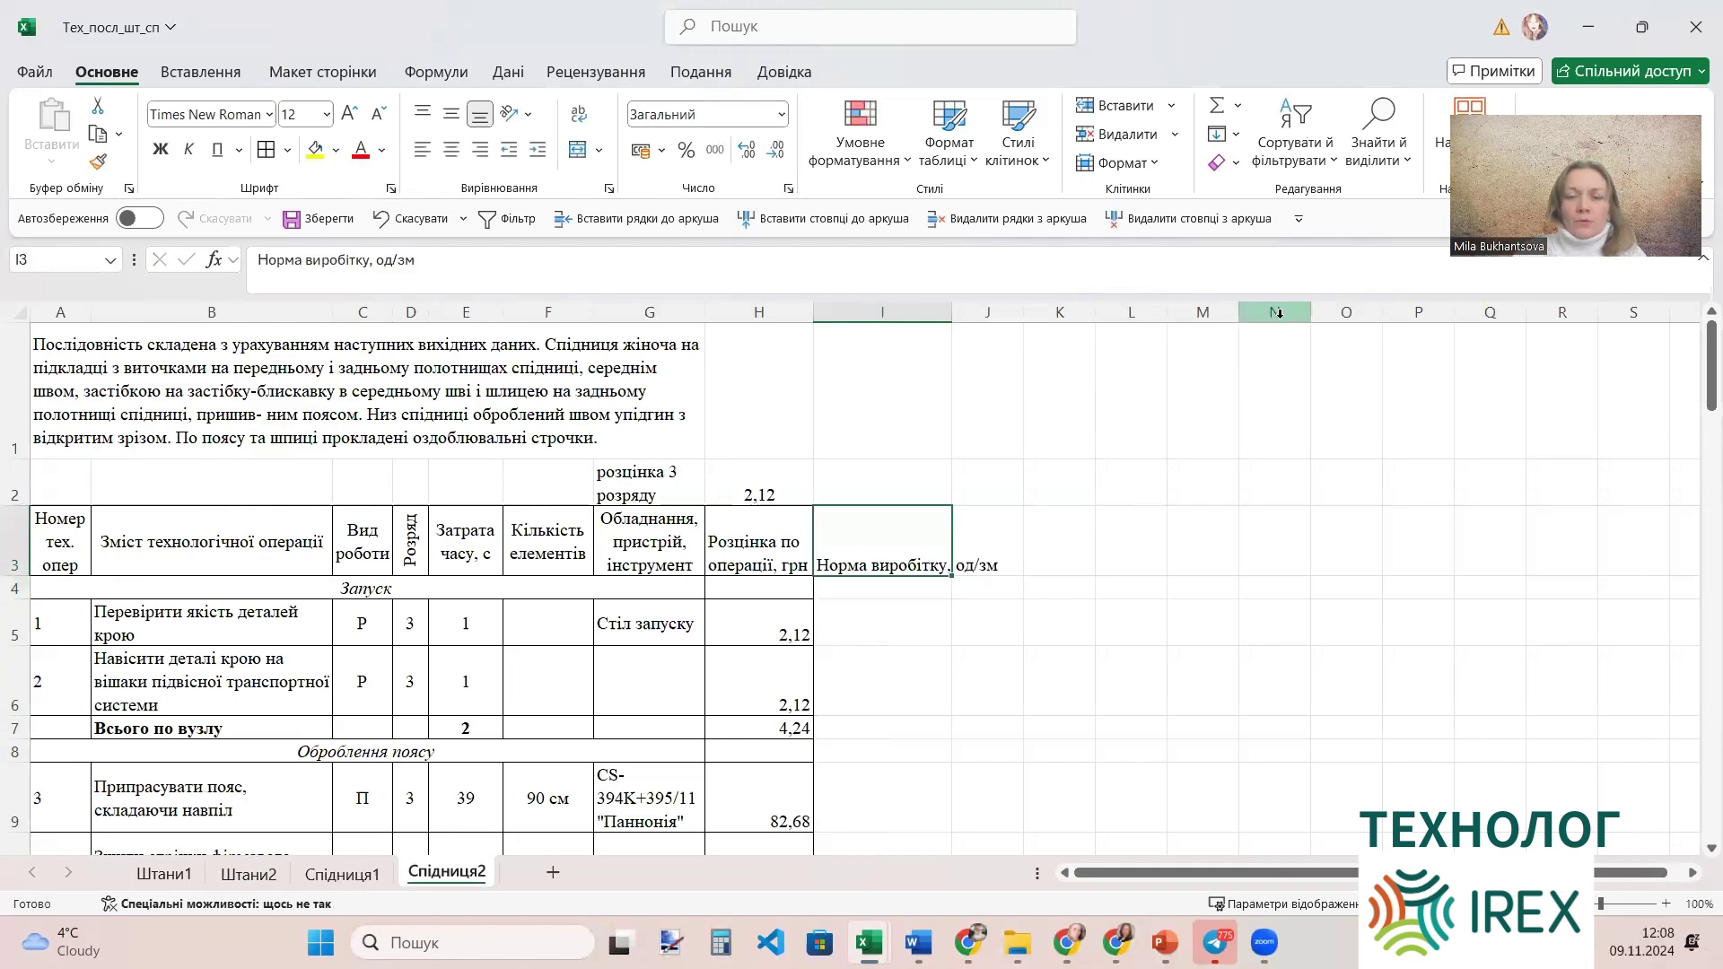
pyautogui.click(1158, 171)
pyautogui.click(1192, 681)
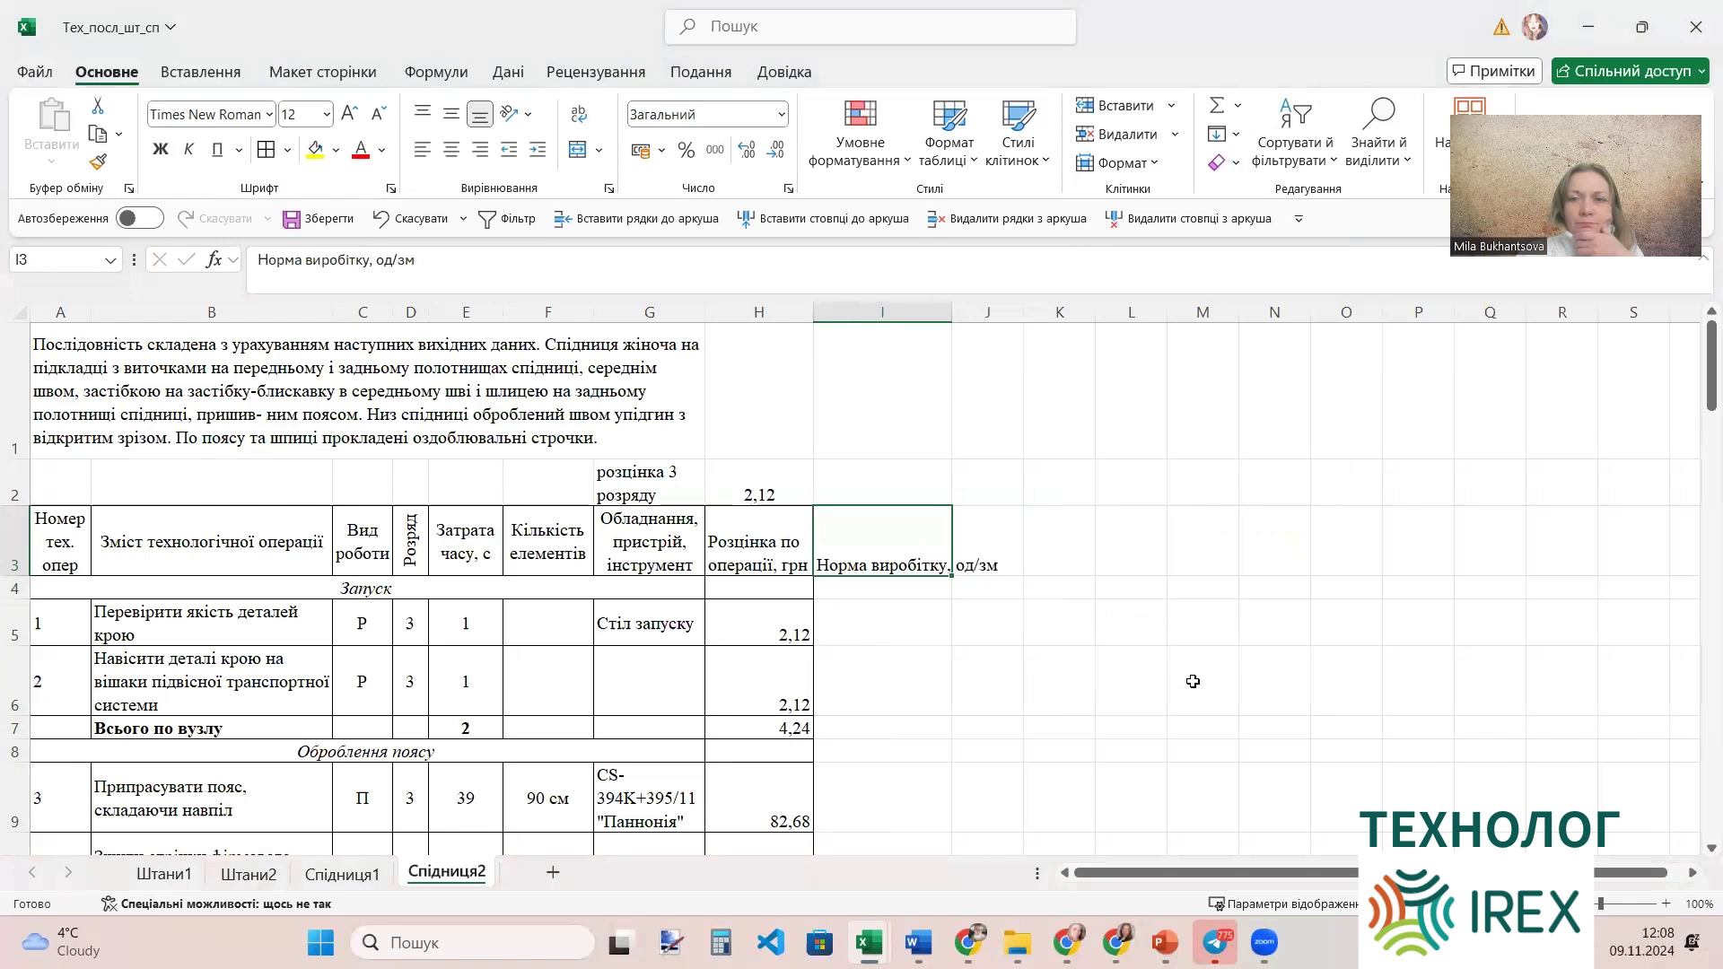
pyautogui.click(879, 535)
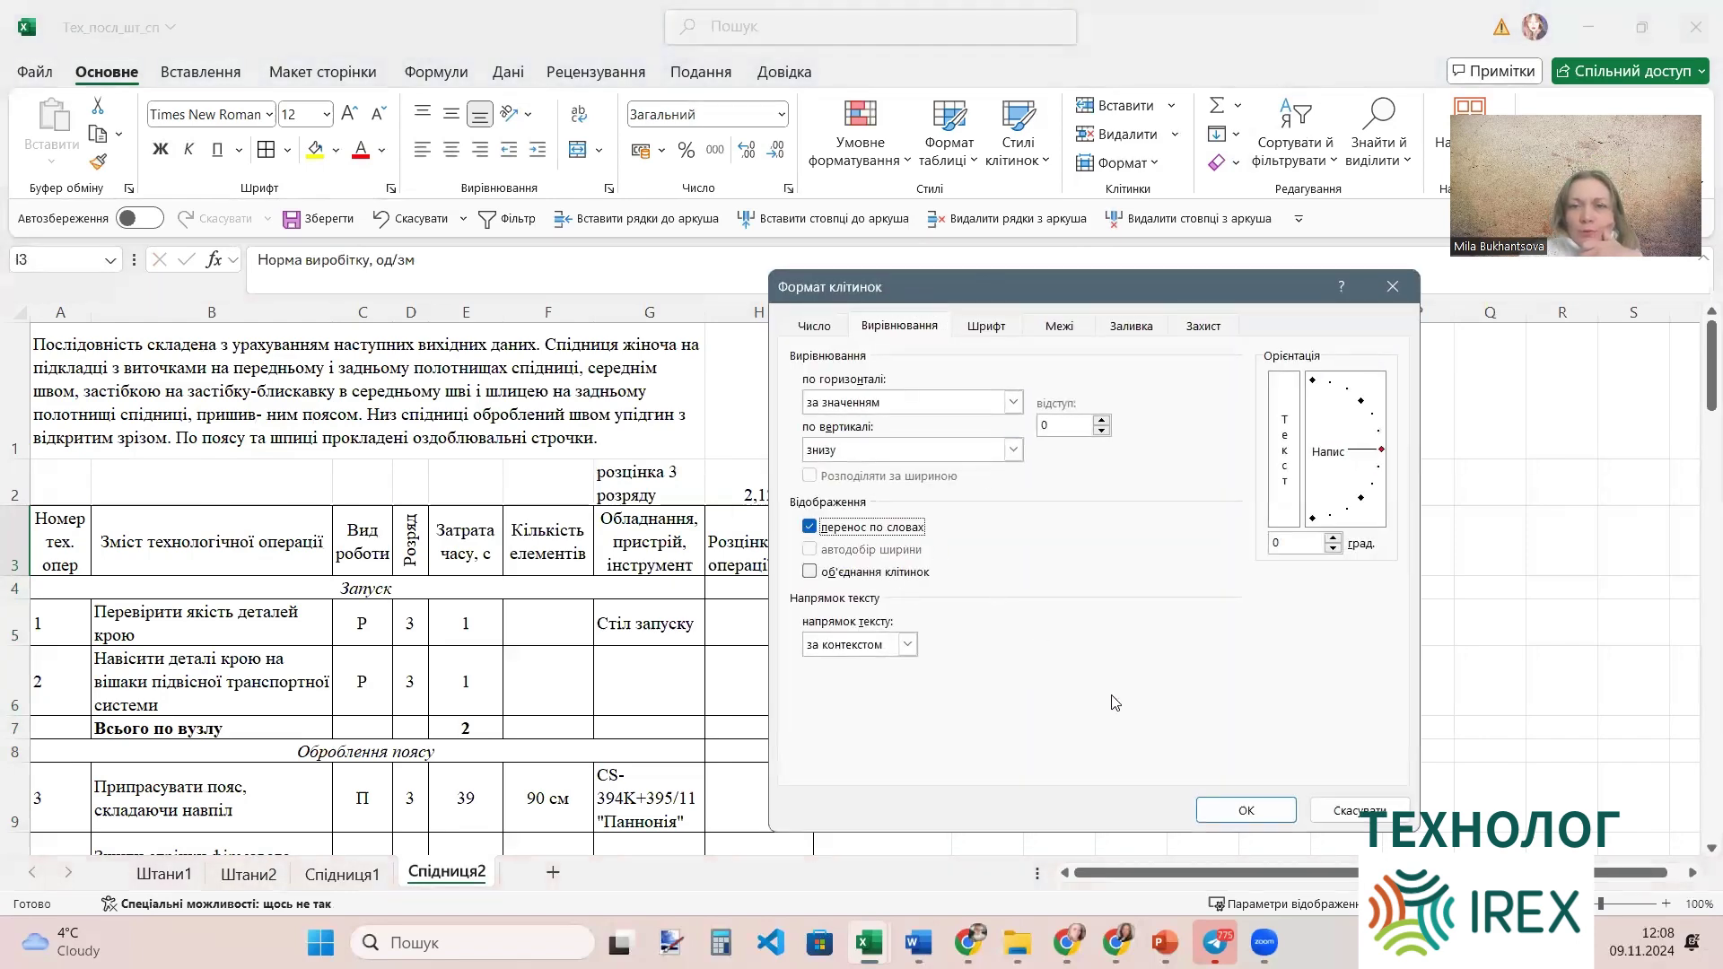
pyautogui.click(1234, 810)
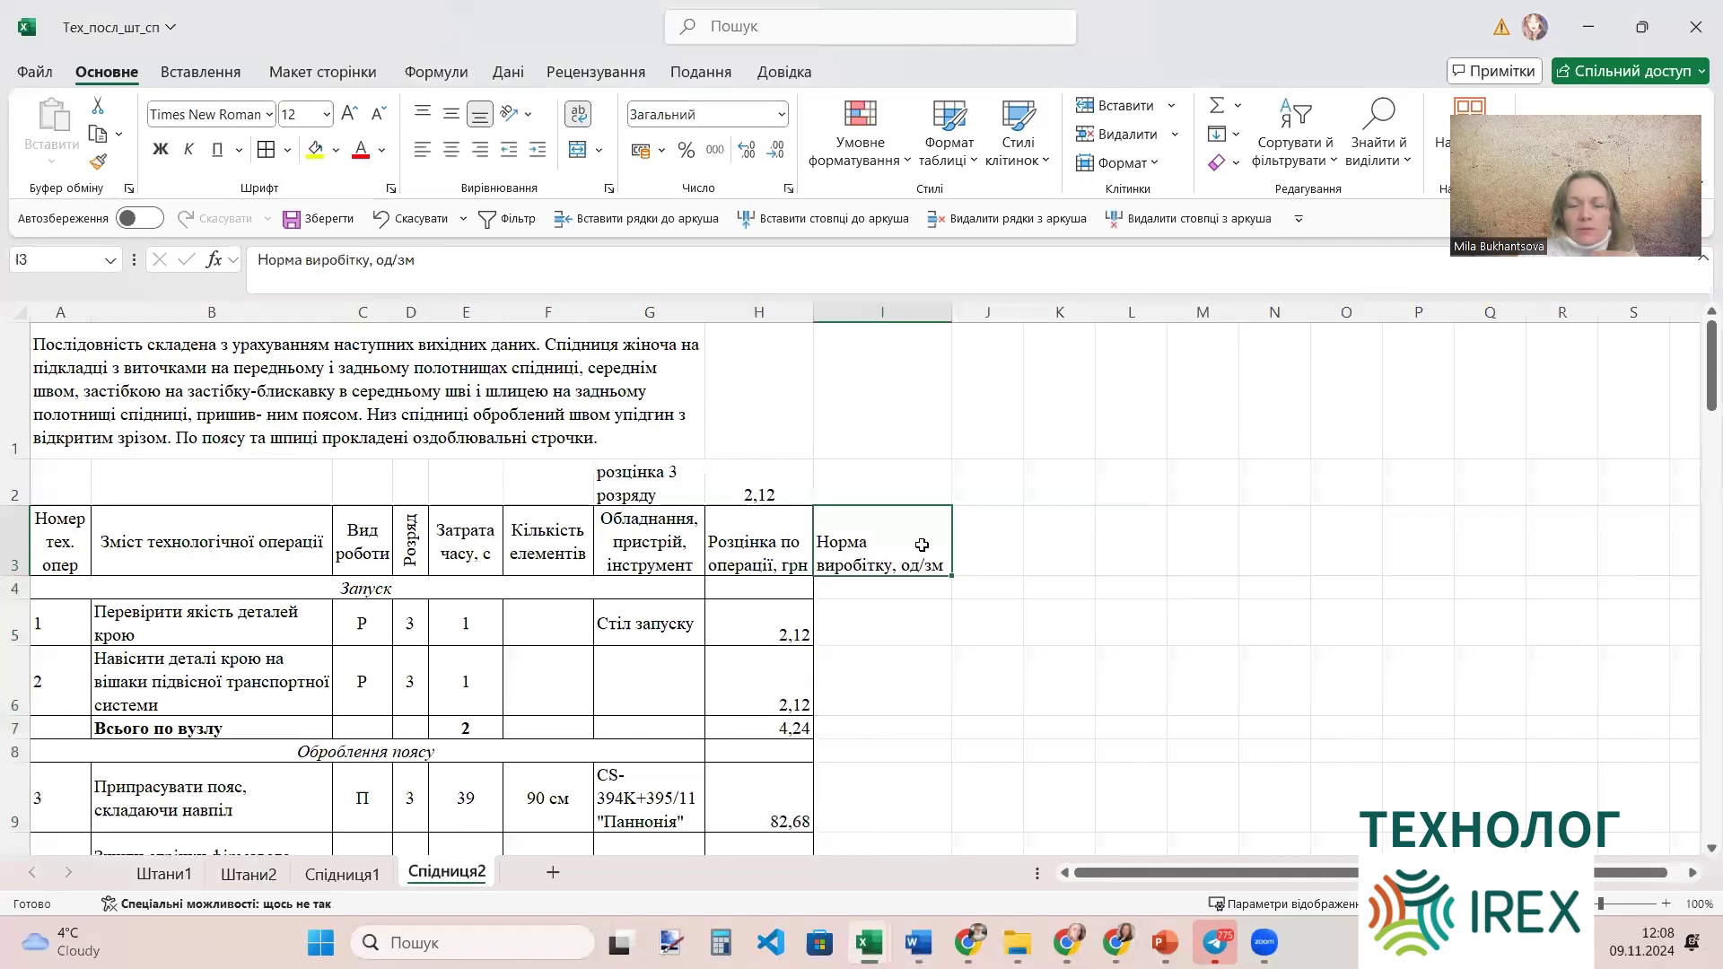
# Apply all borders to the Норма виробітку column from its header in I3 through I48.
pyautogui.scroll(-11, 916, 532)
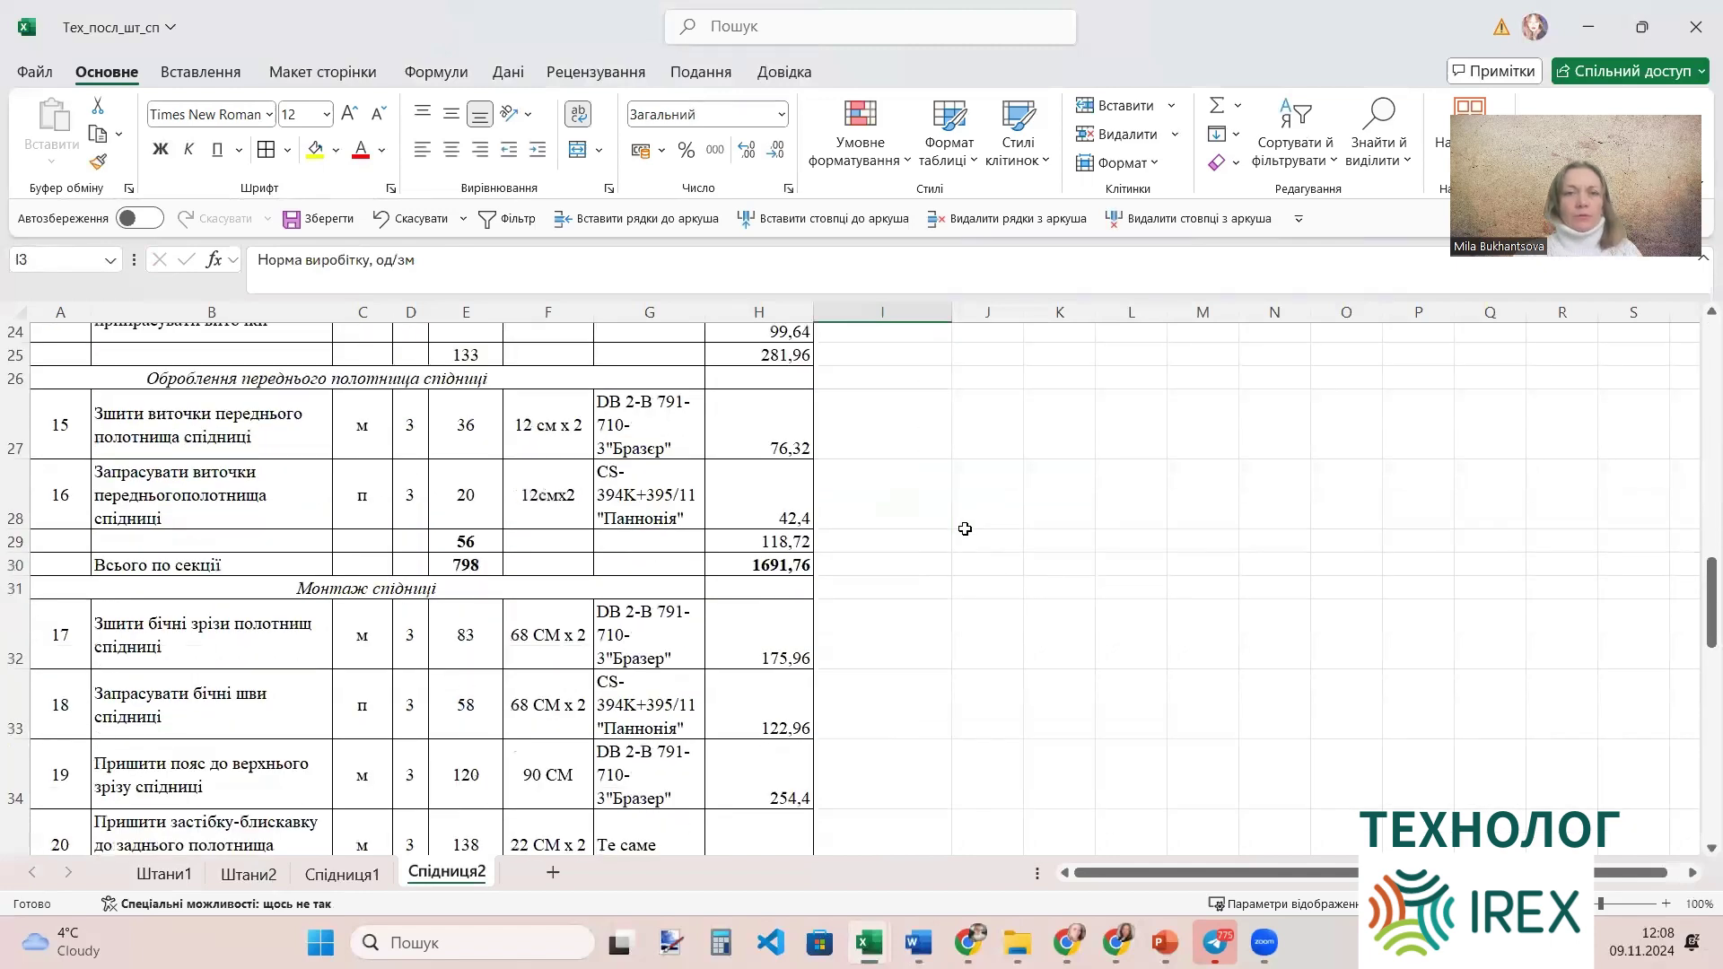
pyautogui.scroll(-4, 964, 529)
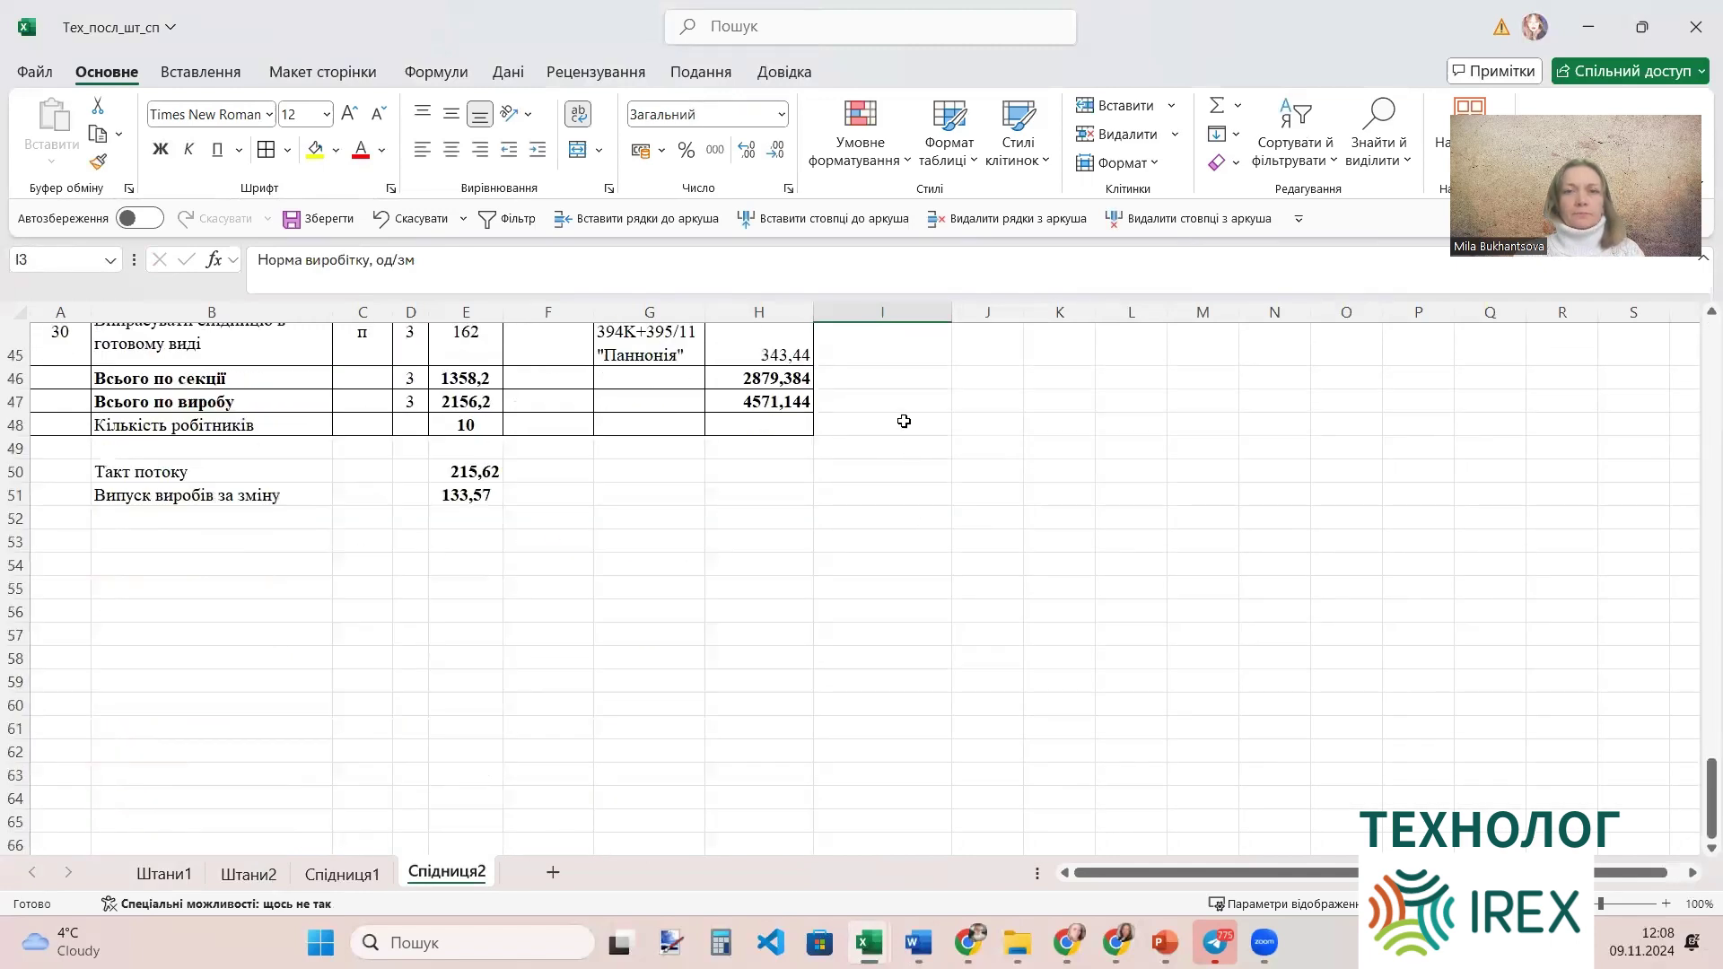
pyautogui.keyDown('shift'); pyautogui.click(903, 421); pyautogui.keyUp('shift')
pyautogui.scroll(12, 1124, 394)
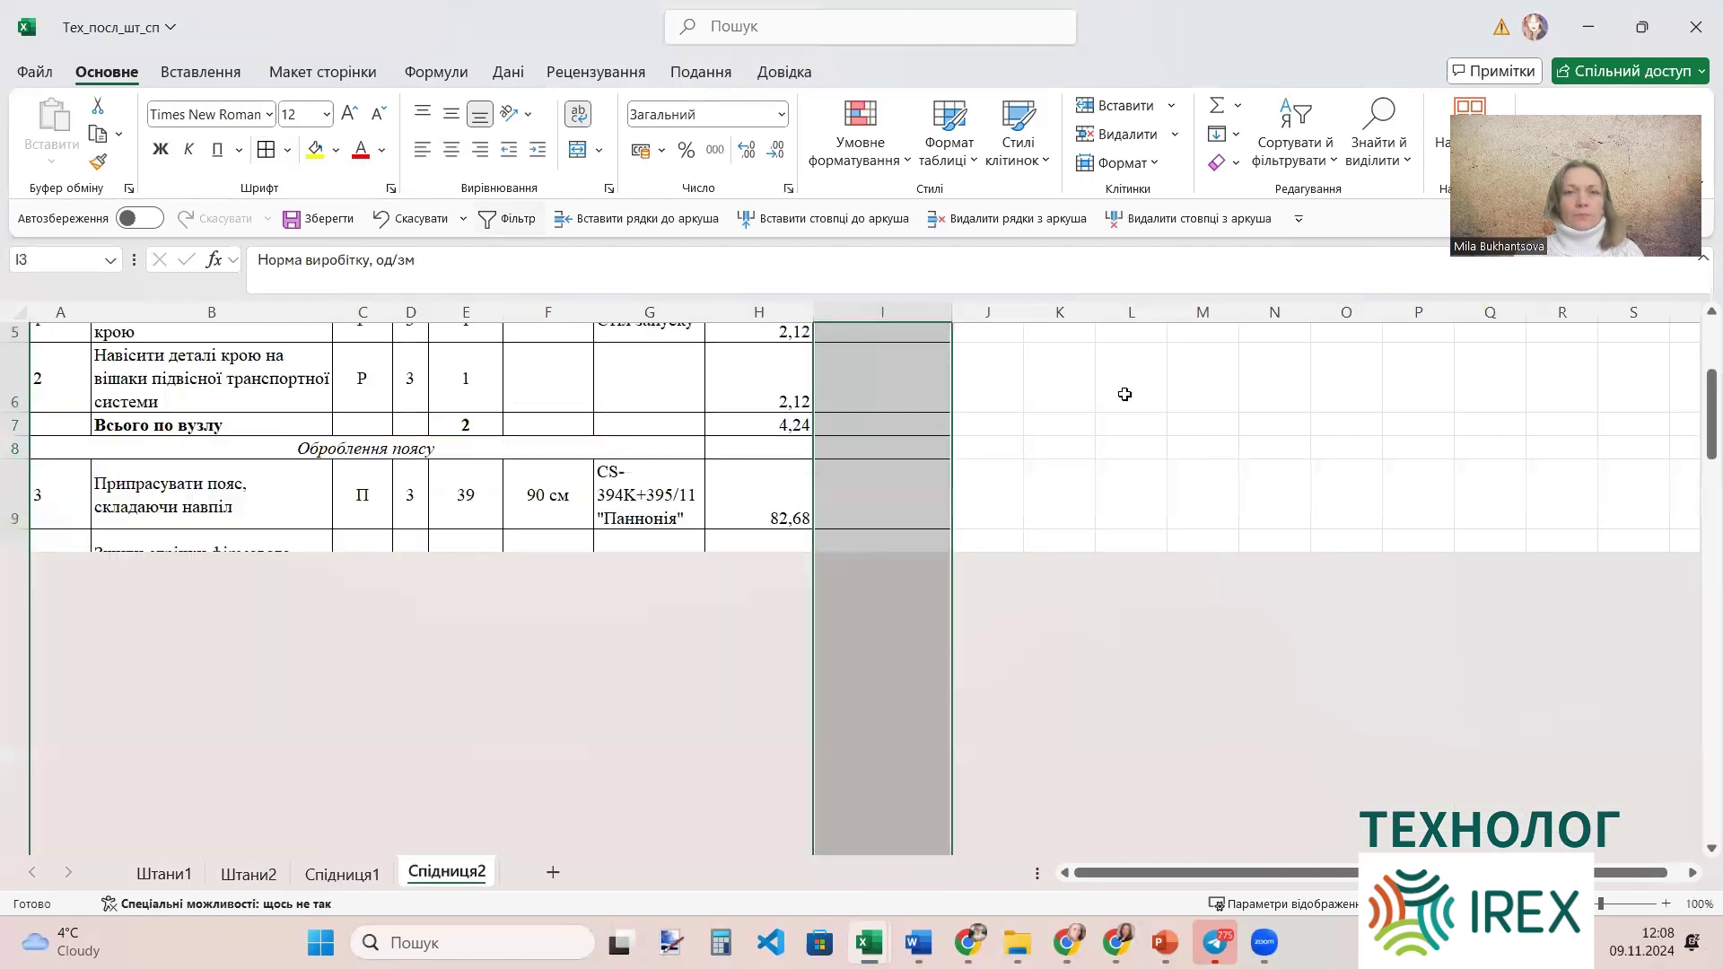
pyautogui.click(1096, 606)
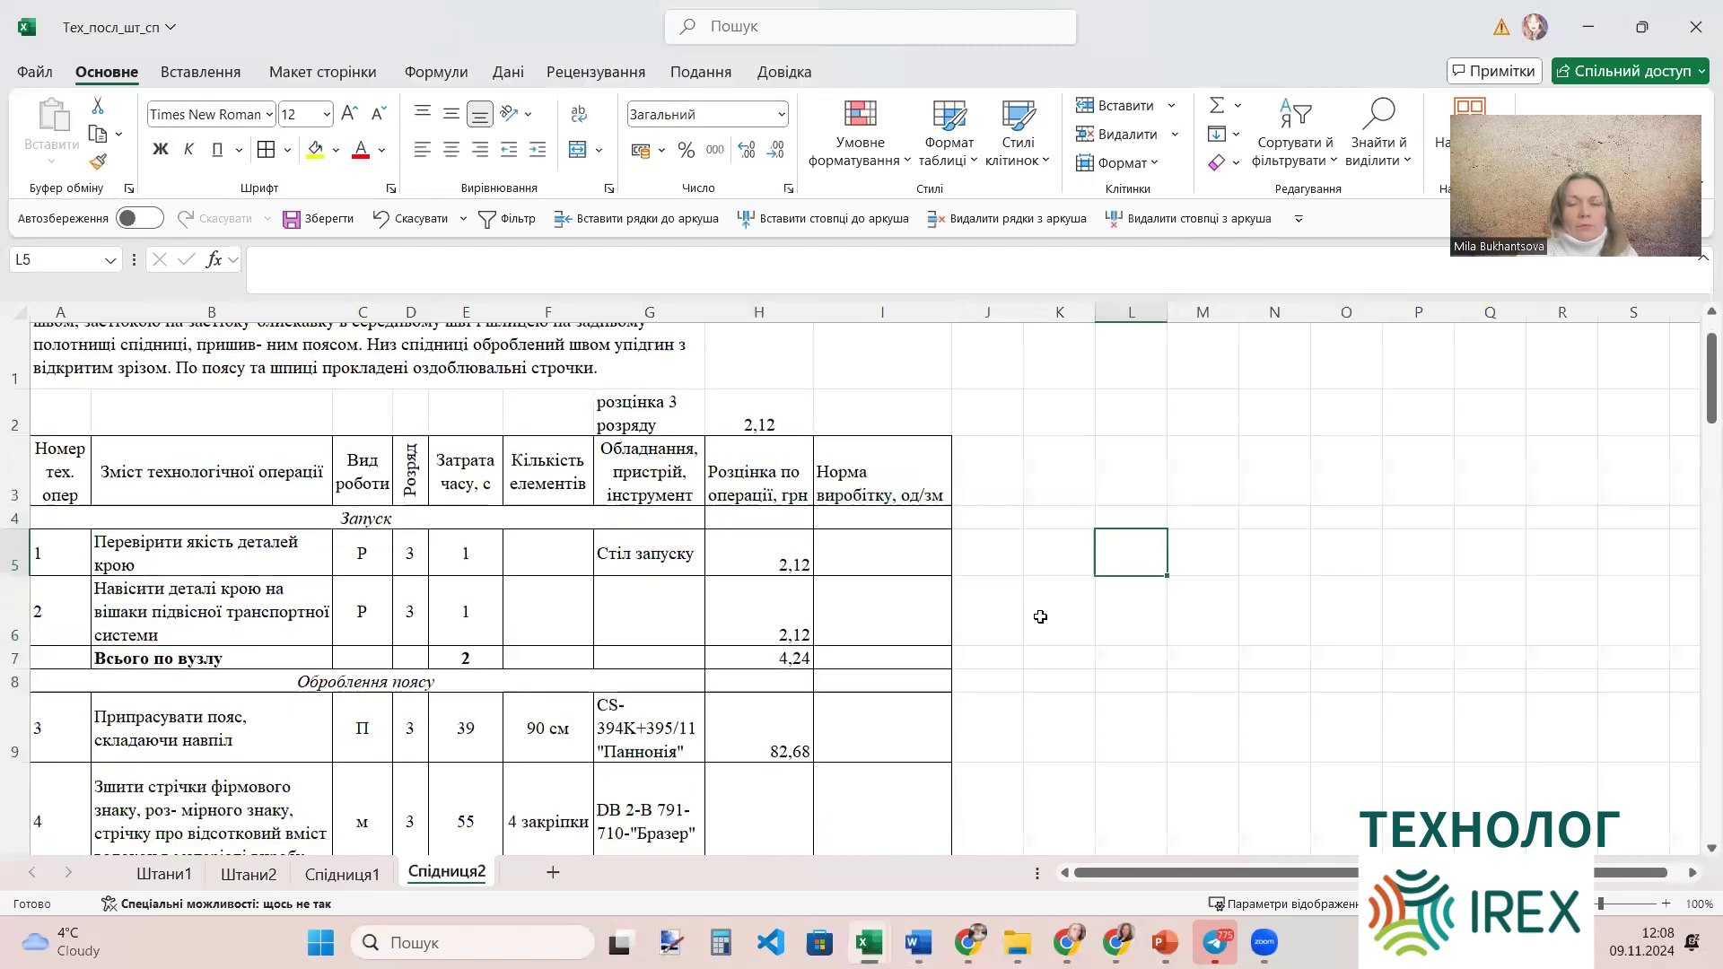
# Bold cells F7:I7 on the Всього по вузлу row of the Запуск section.
pyautogui.scroll(-1, 1040, 617)
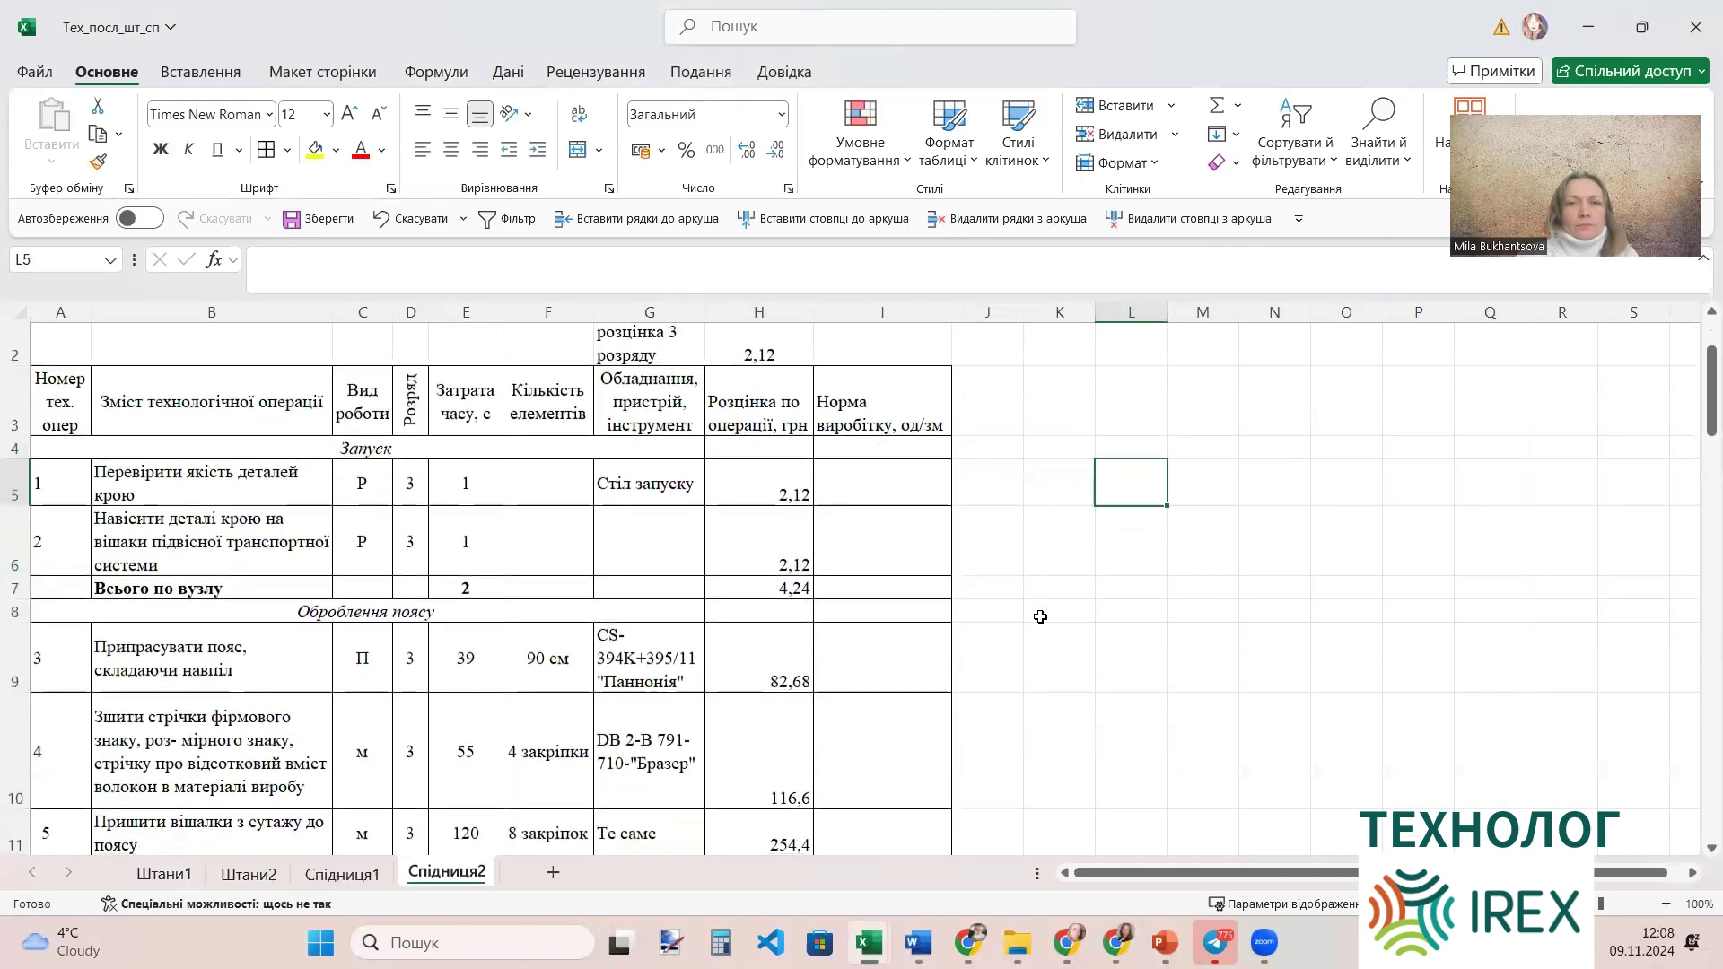
pyautogui.click(896, 486)
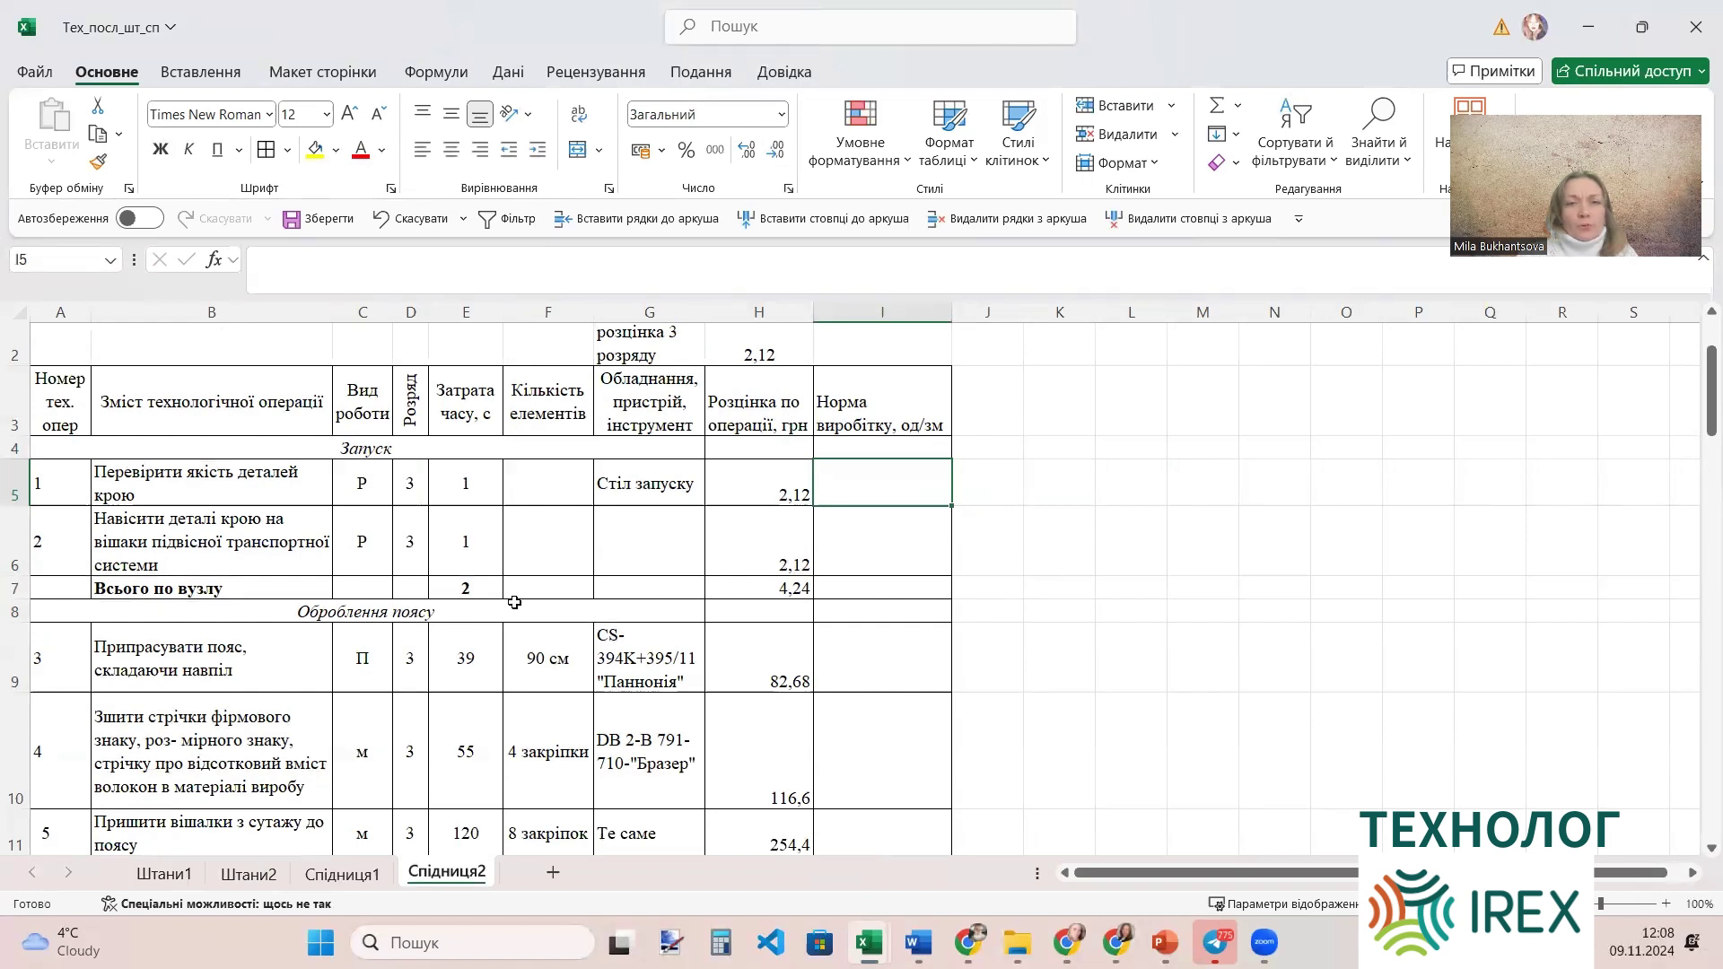
pyautogui.moveTo(545, 588); pyautogui.dragTo(875, 591)
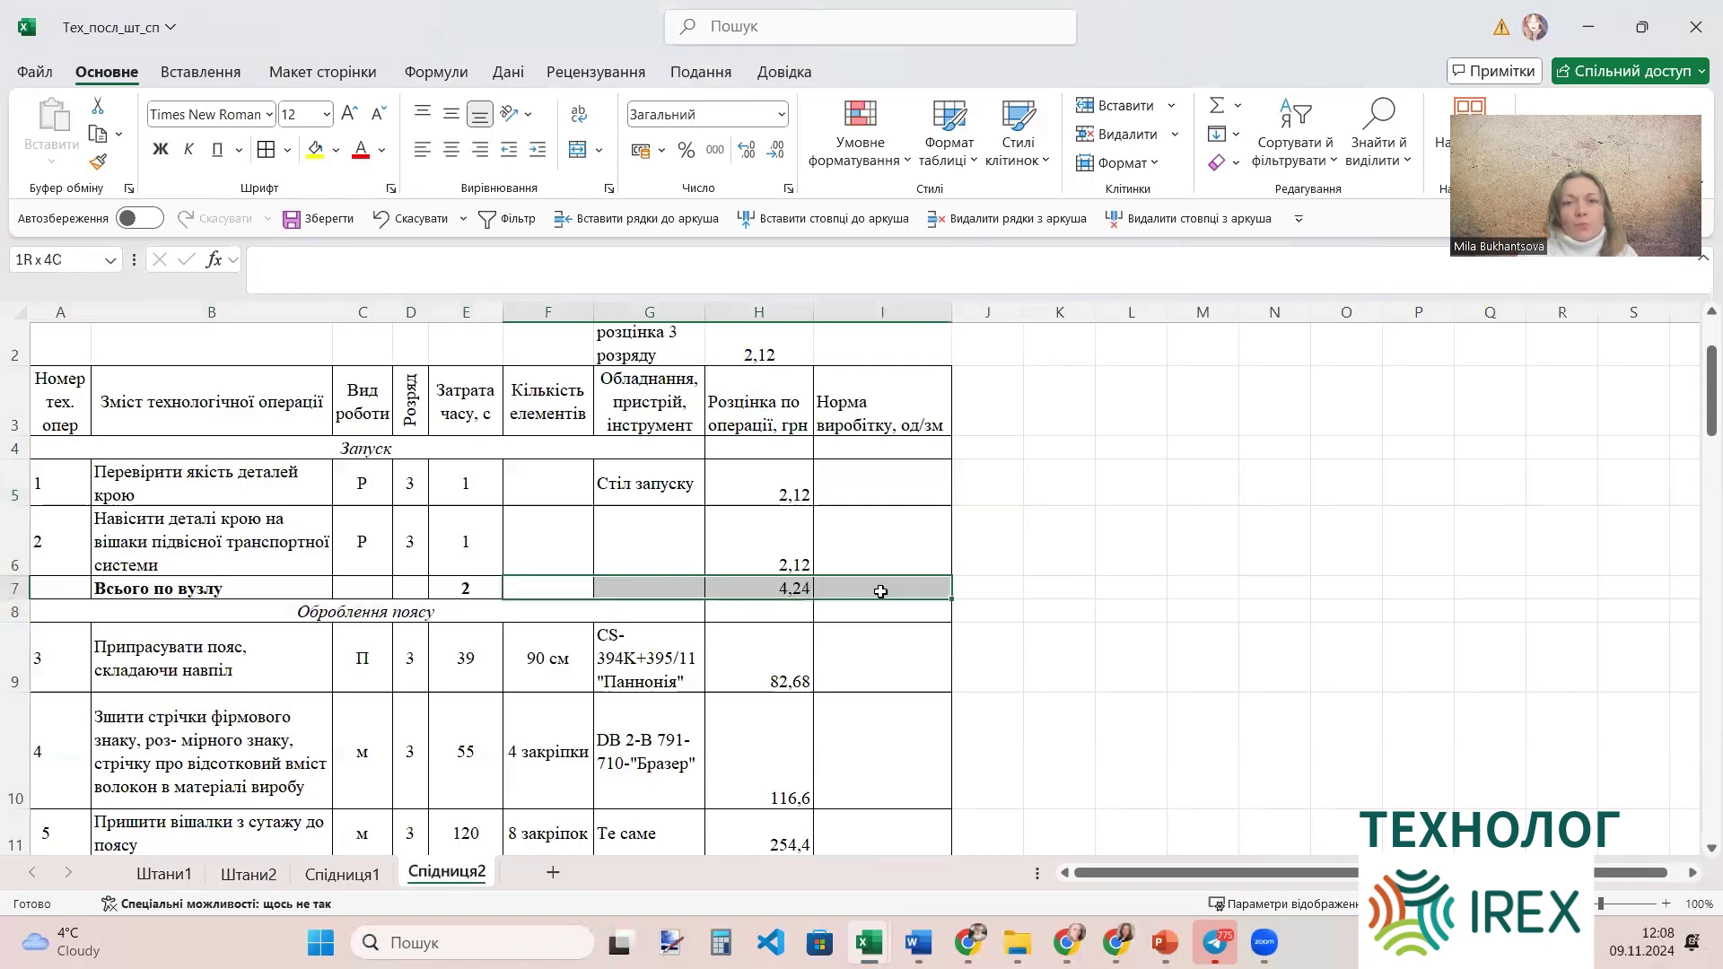
pyautogui.click(159, 149)
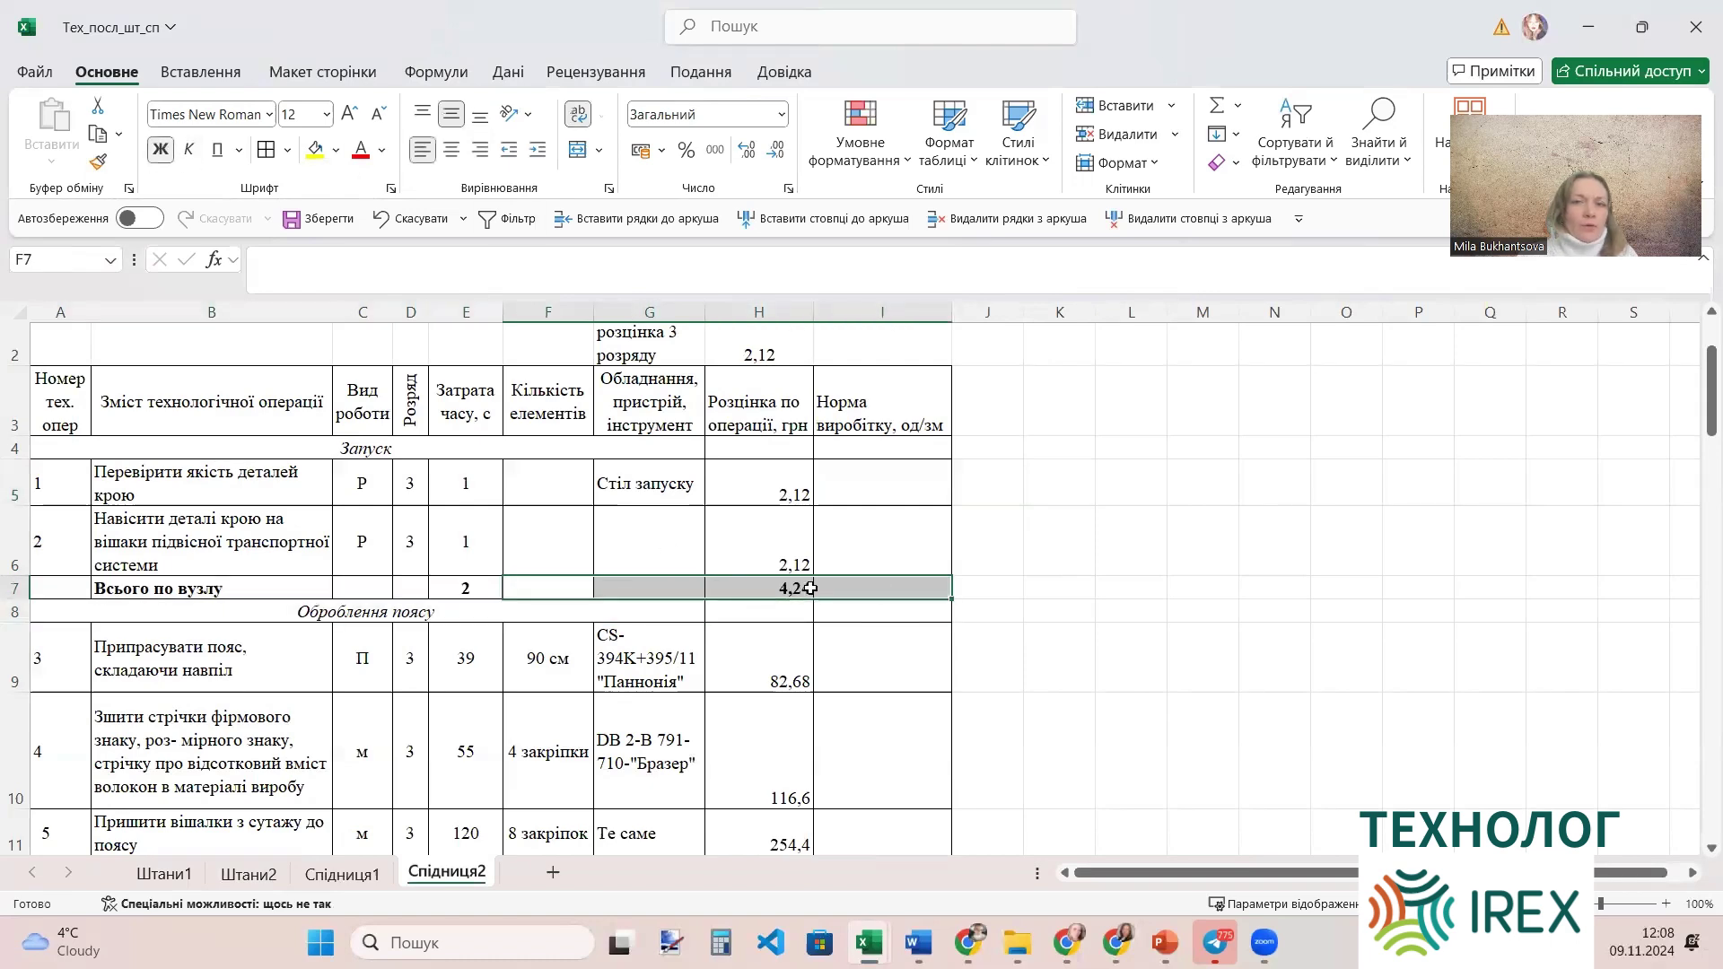
pyautogui.click(851, 590)
# Enter 28800 in I2 above the Норма виробітку header.
pyautogui.scroll(-1, 969, 557)
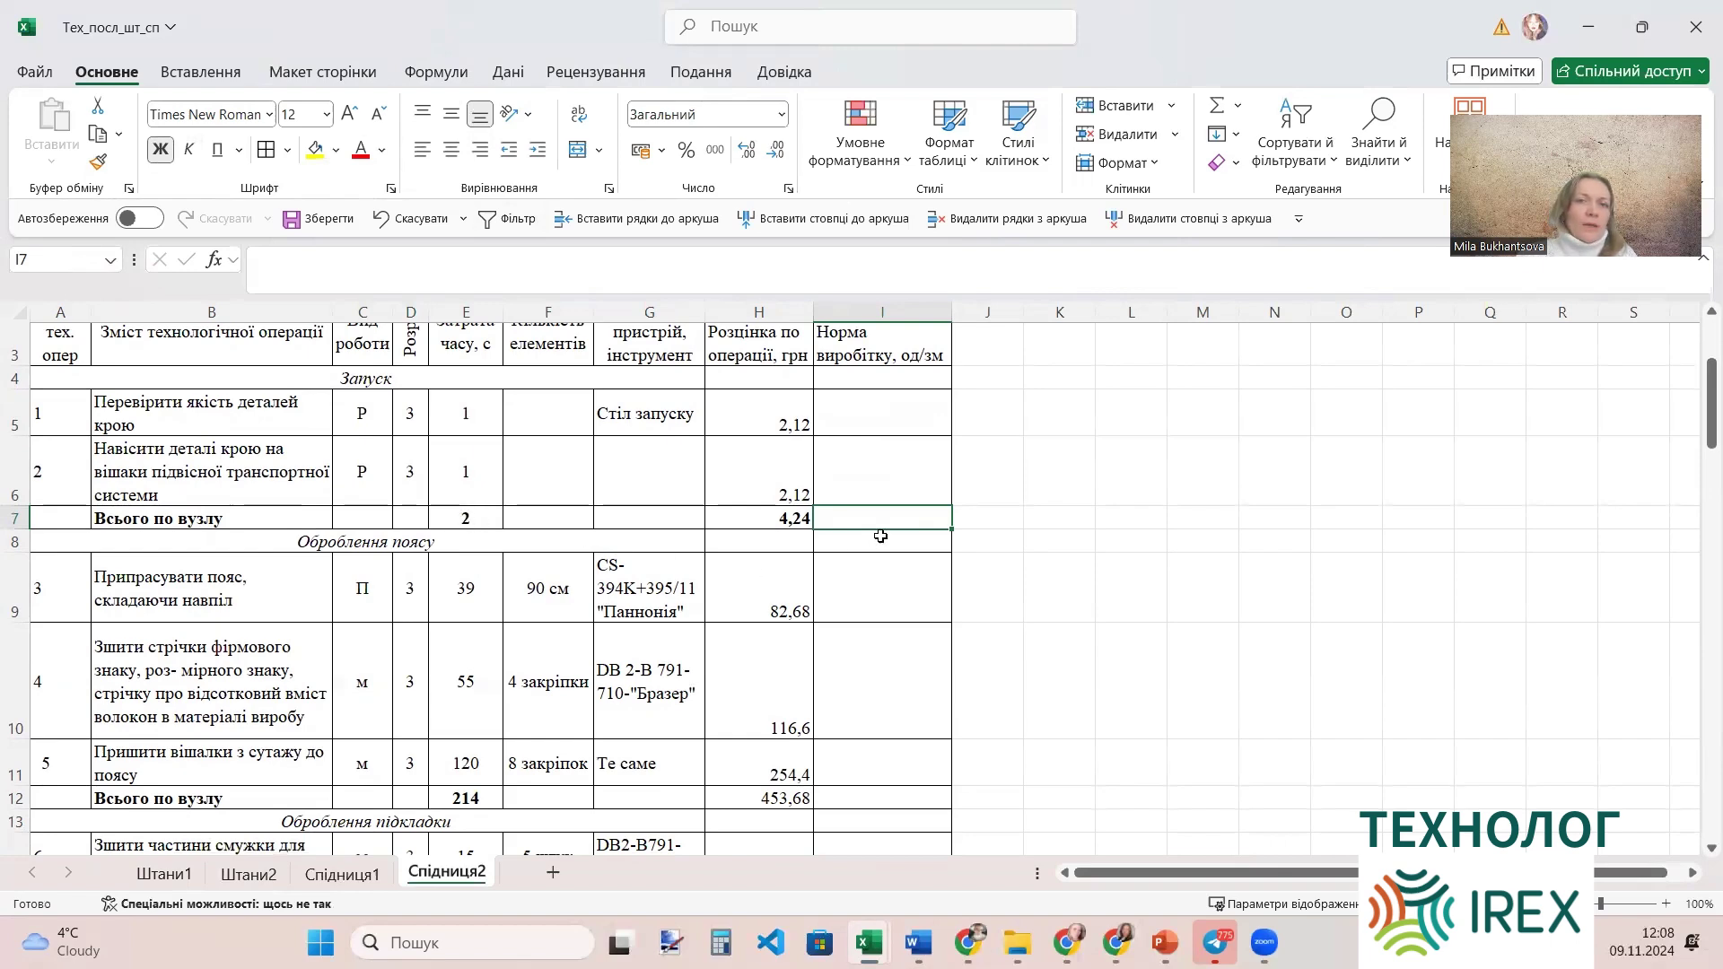
pyautogui.scroll(-7, 774, 611)
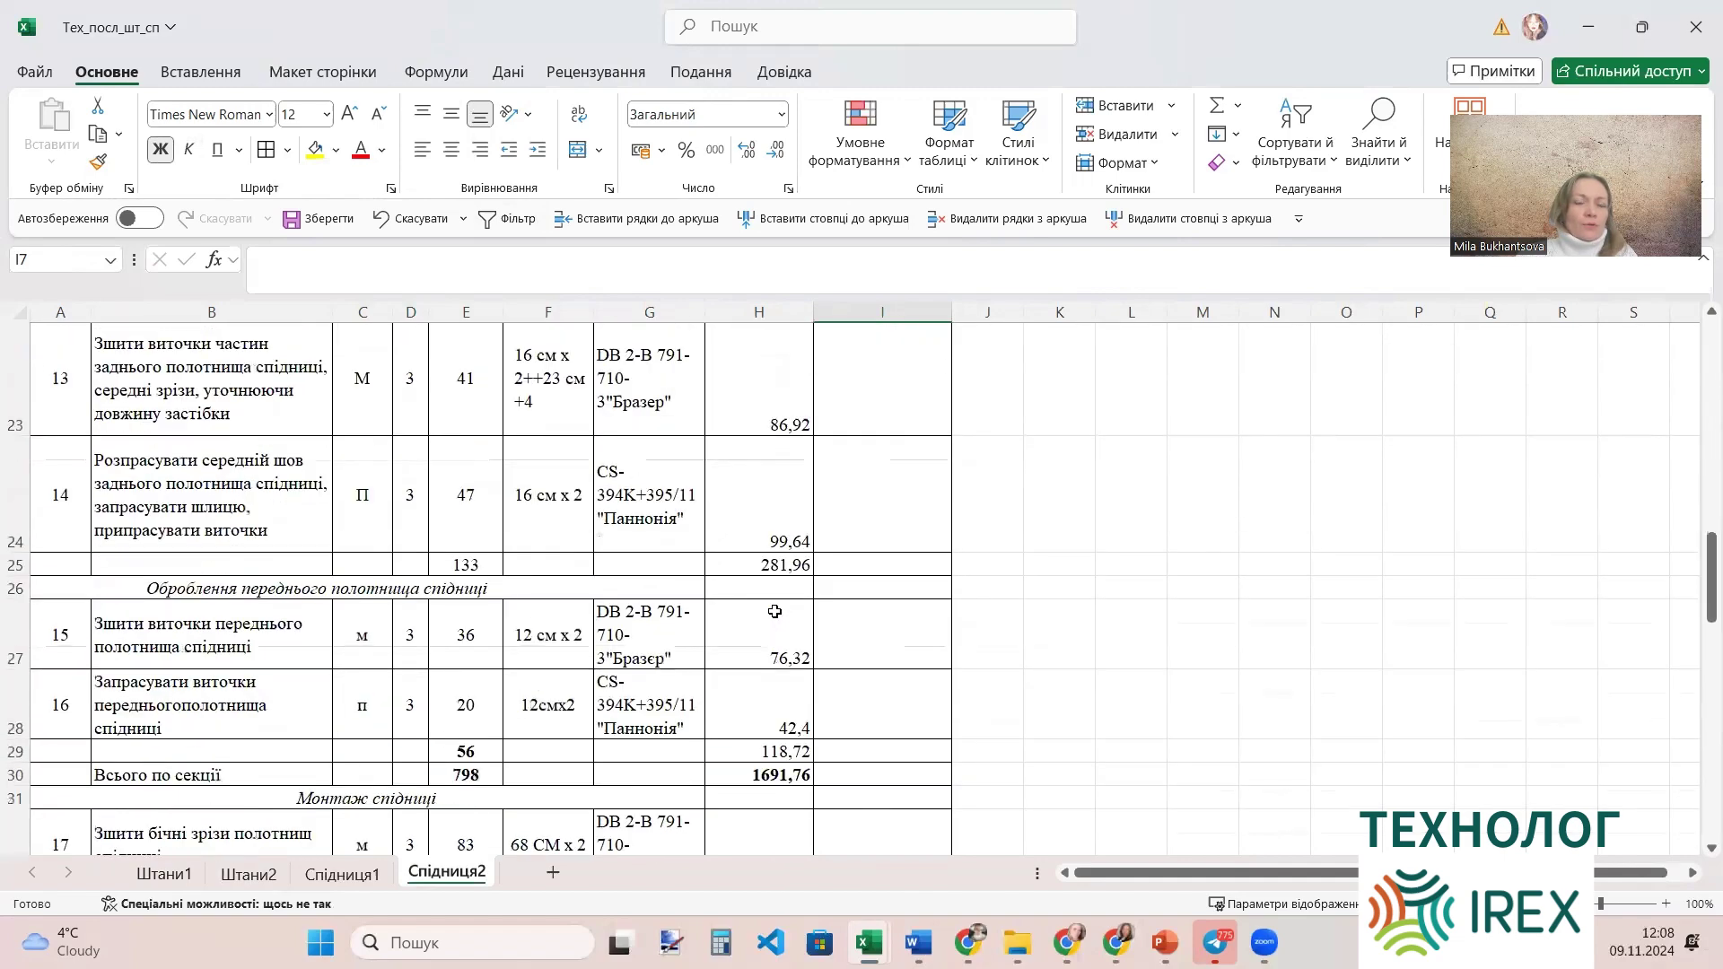
pyautogui.scroll(6, 850, 567)
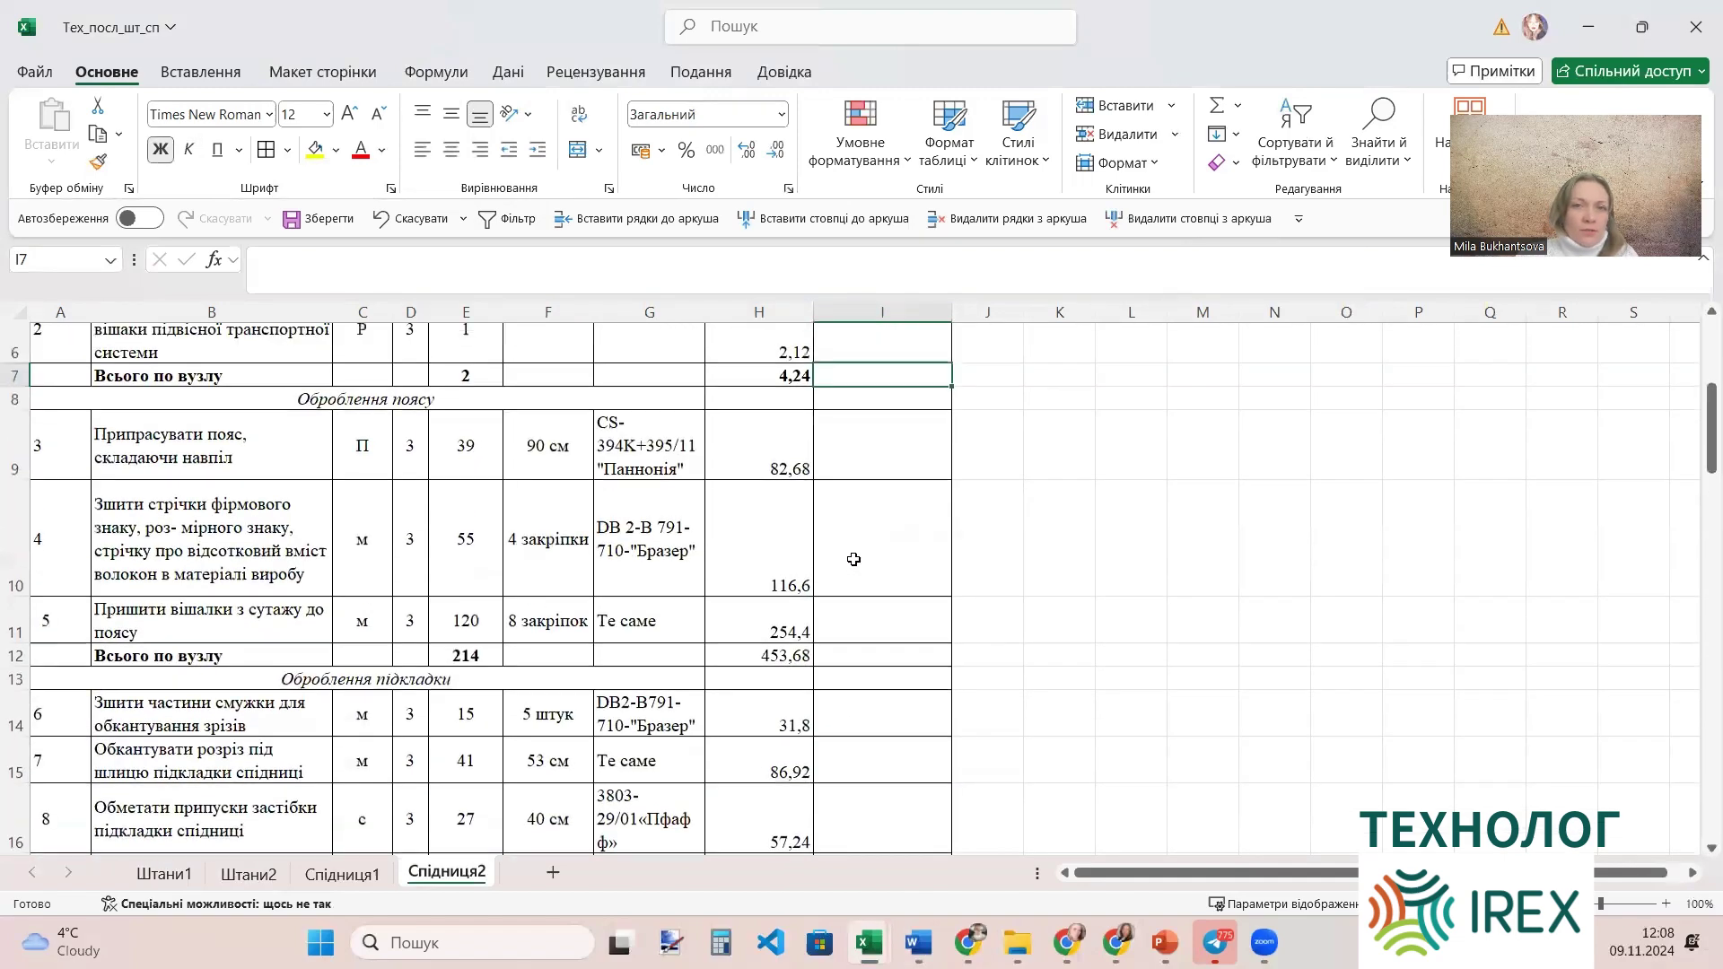
pyautogui.scroll(2, 853, 559)
pyautogui.click(877, 422)
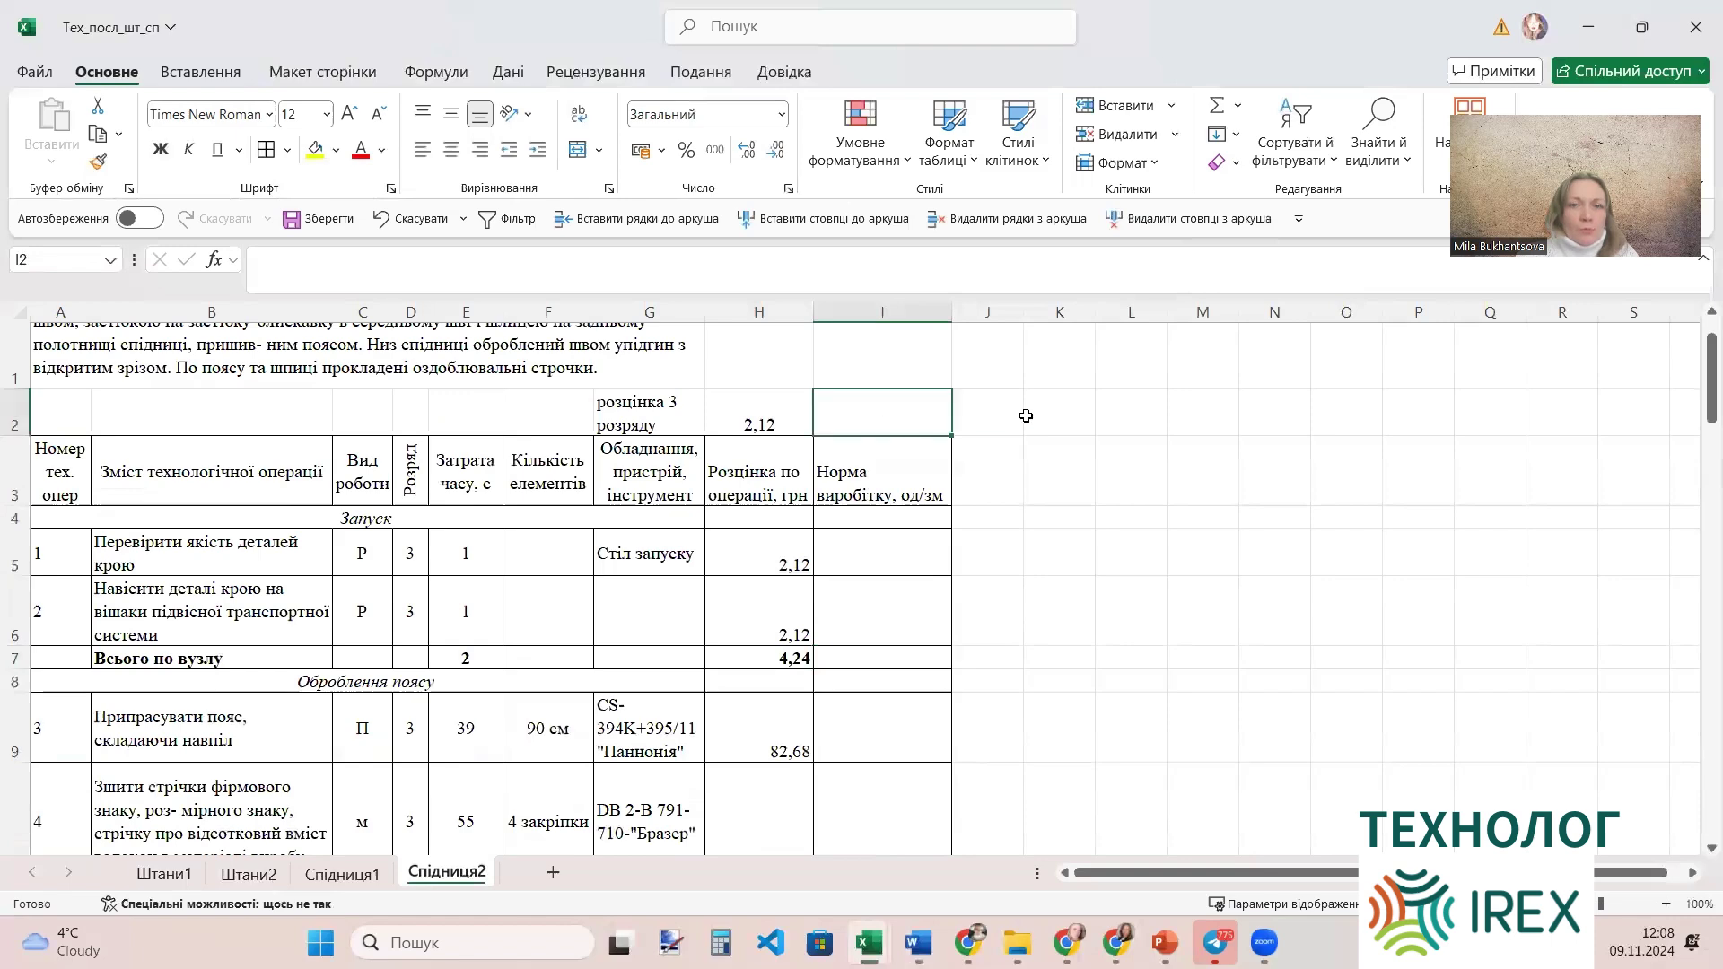
pyautogui.write('288')
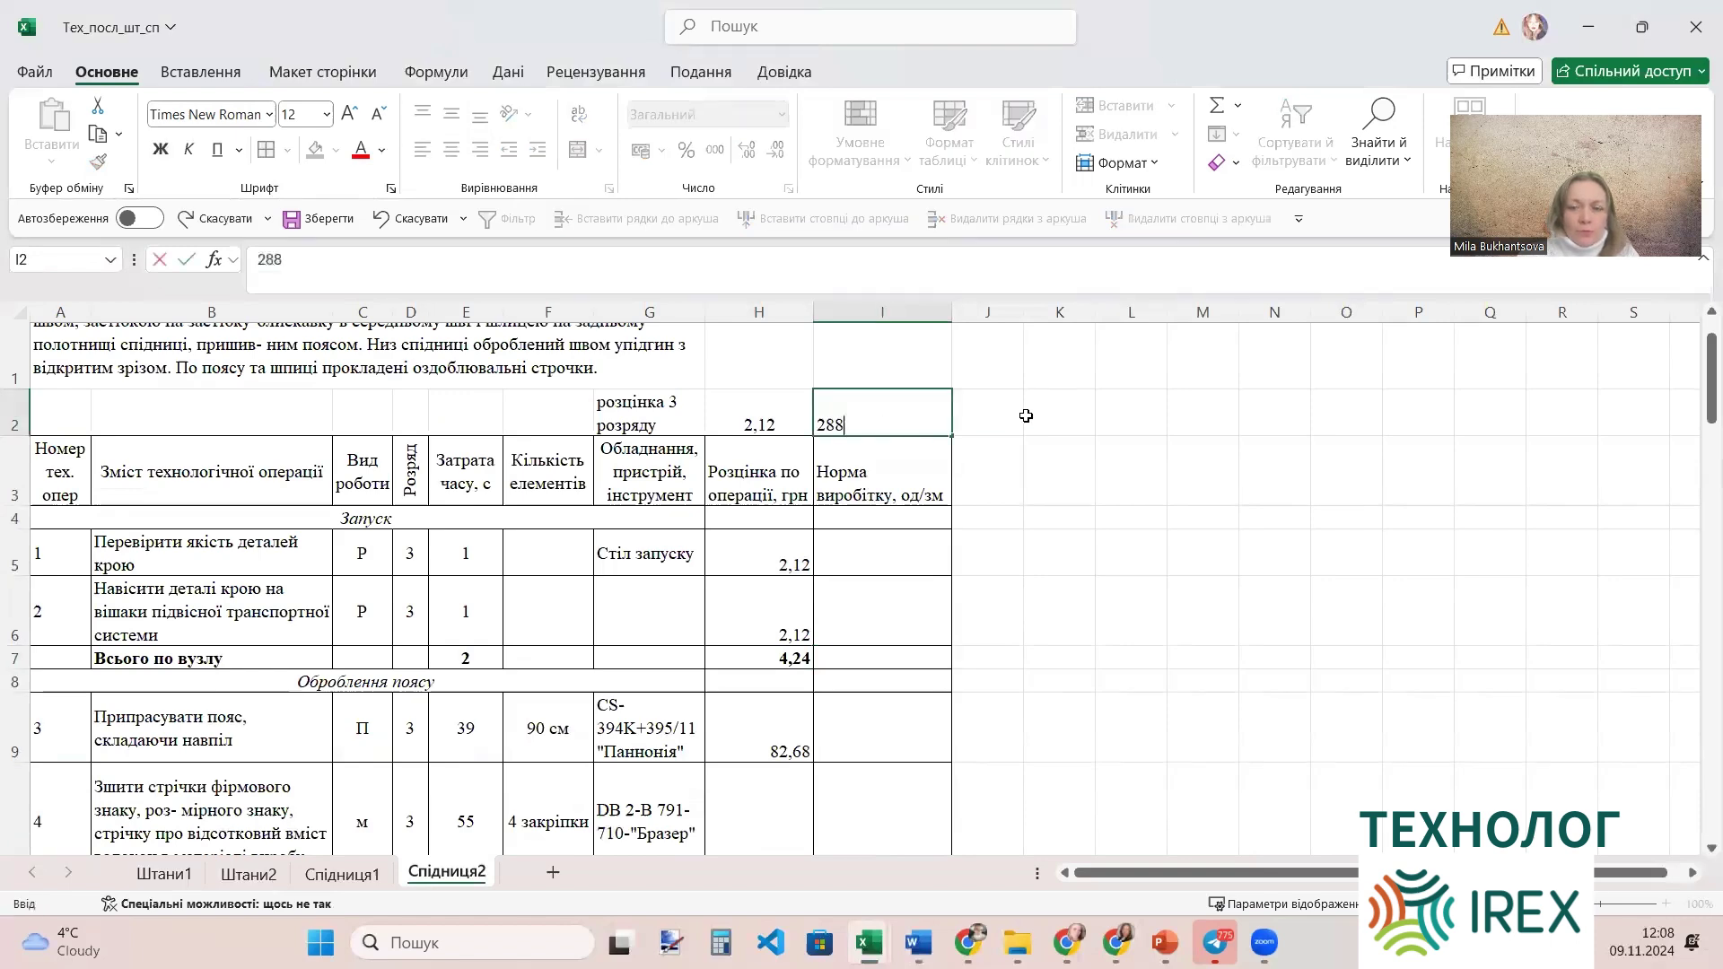
pyautogui.write('00')
pyautogui.click(1004, 649)
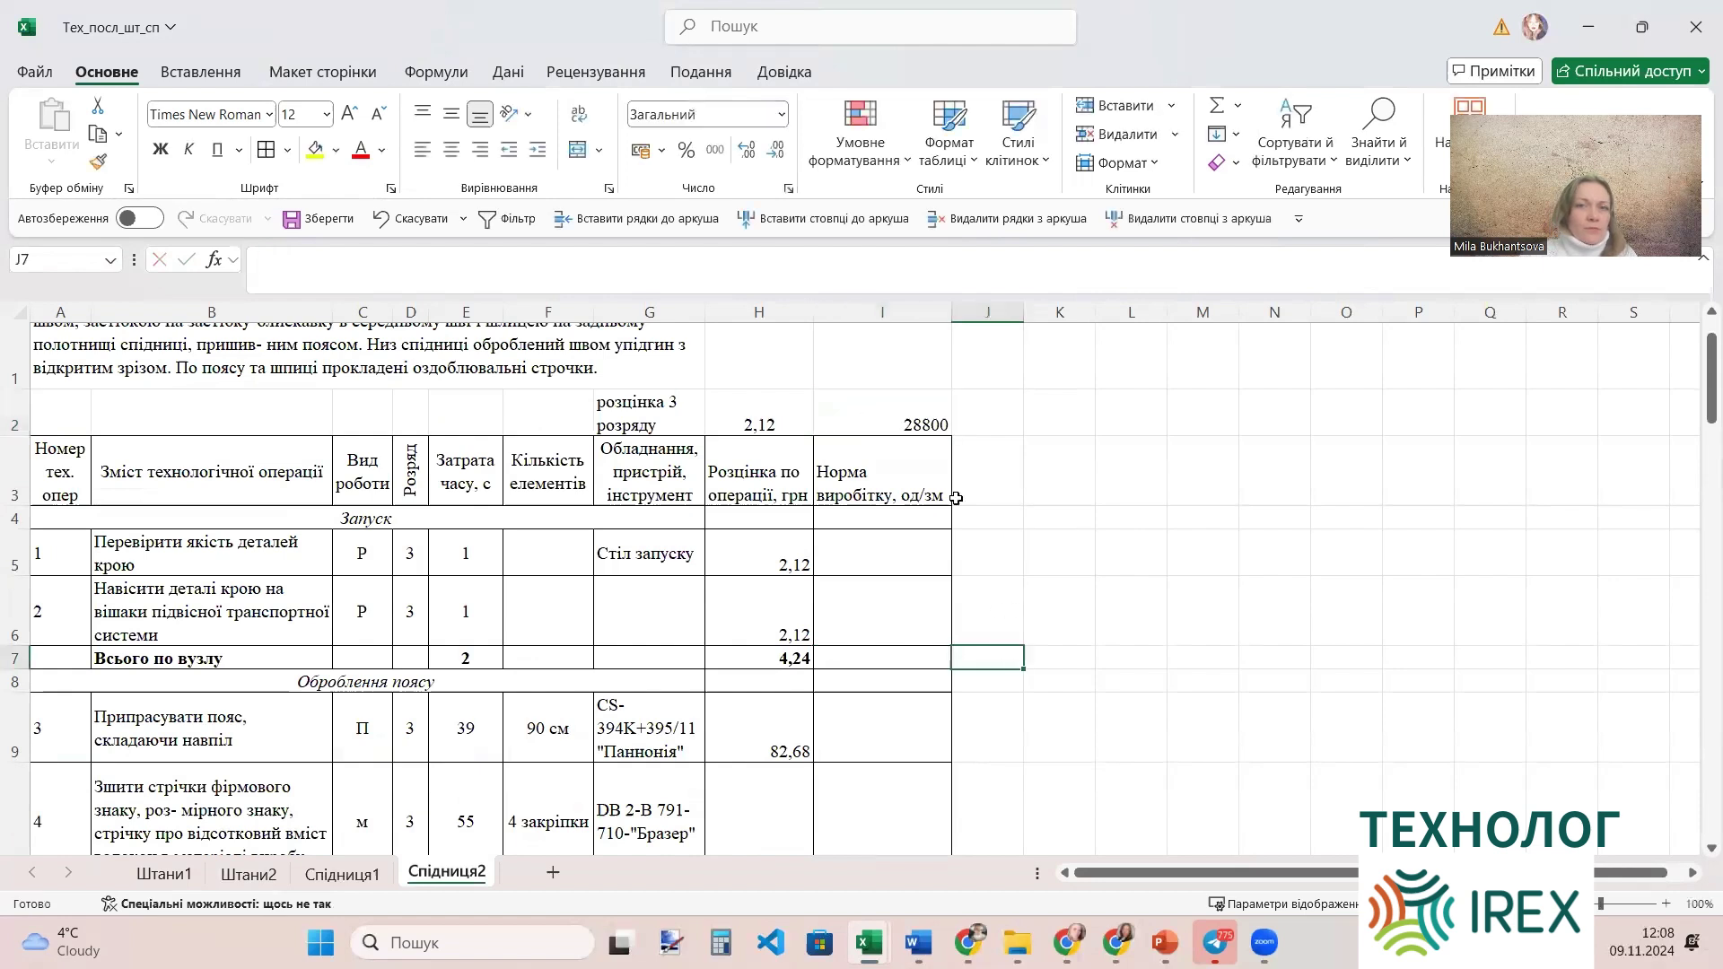
# Center the 28800 in I2 horizontally, and align both H2 and I2 to the middle vertically.
pyautogui.click(905, 426)
pyautogui.click(451, 149)
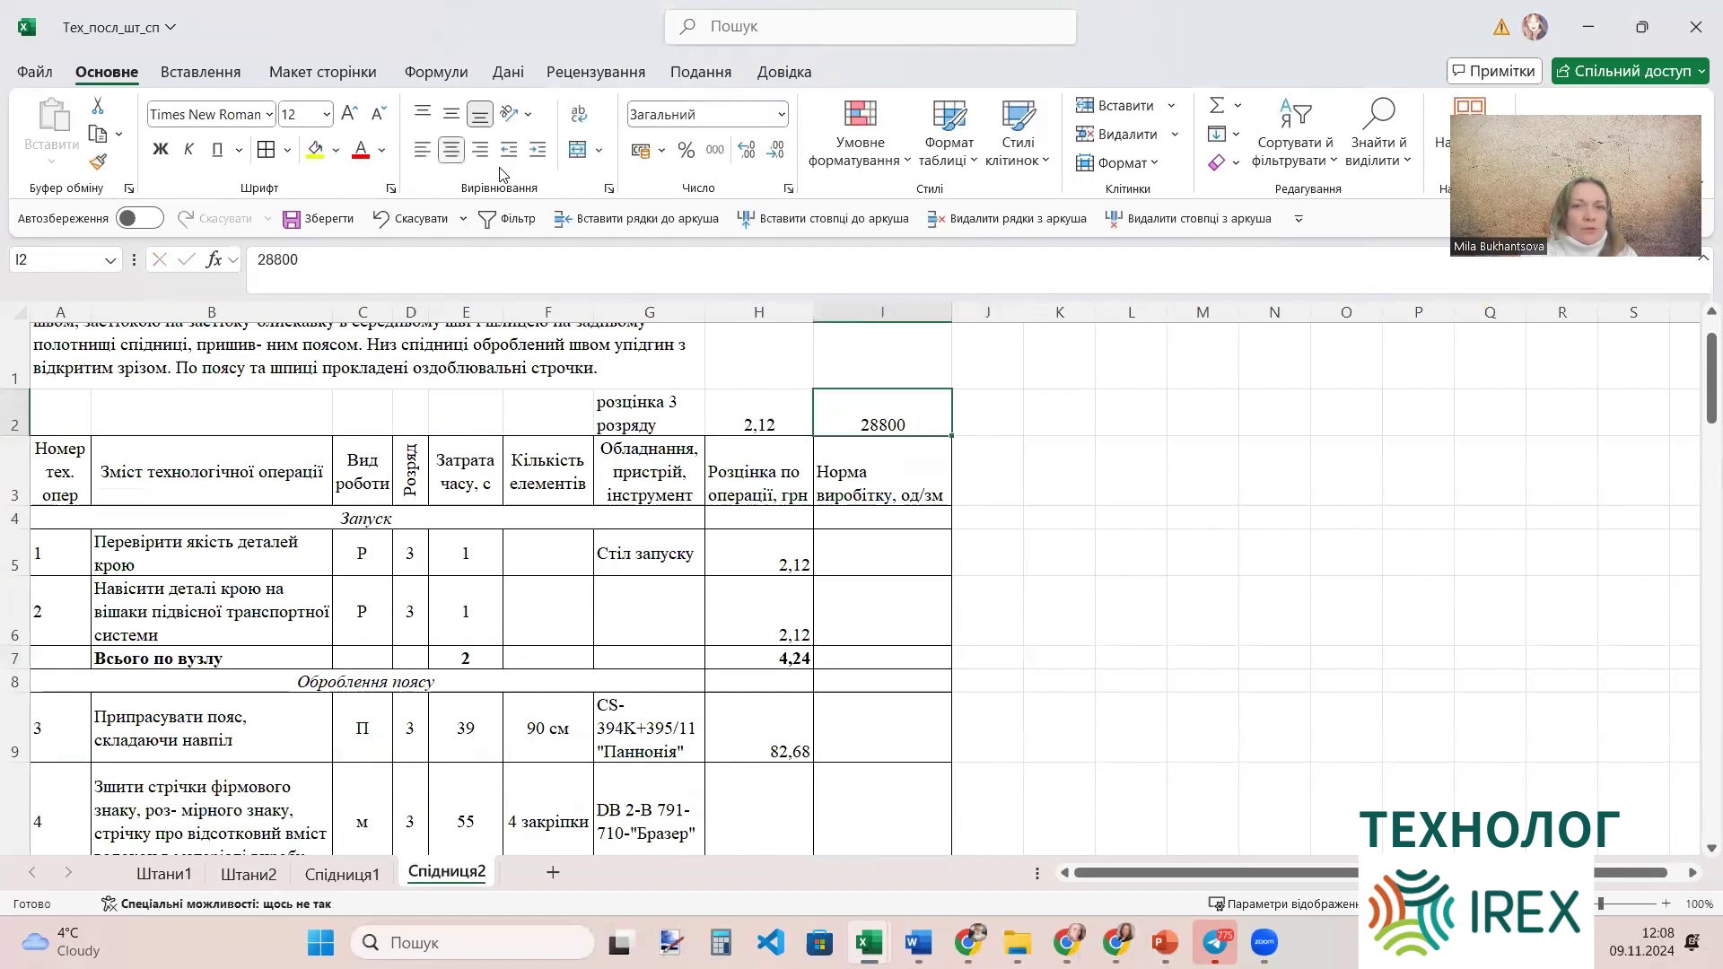
pyautogui.click(763, 426)
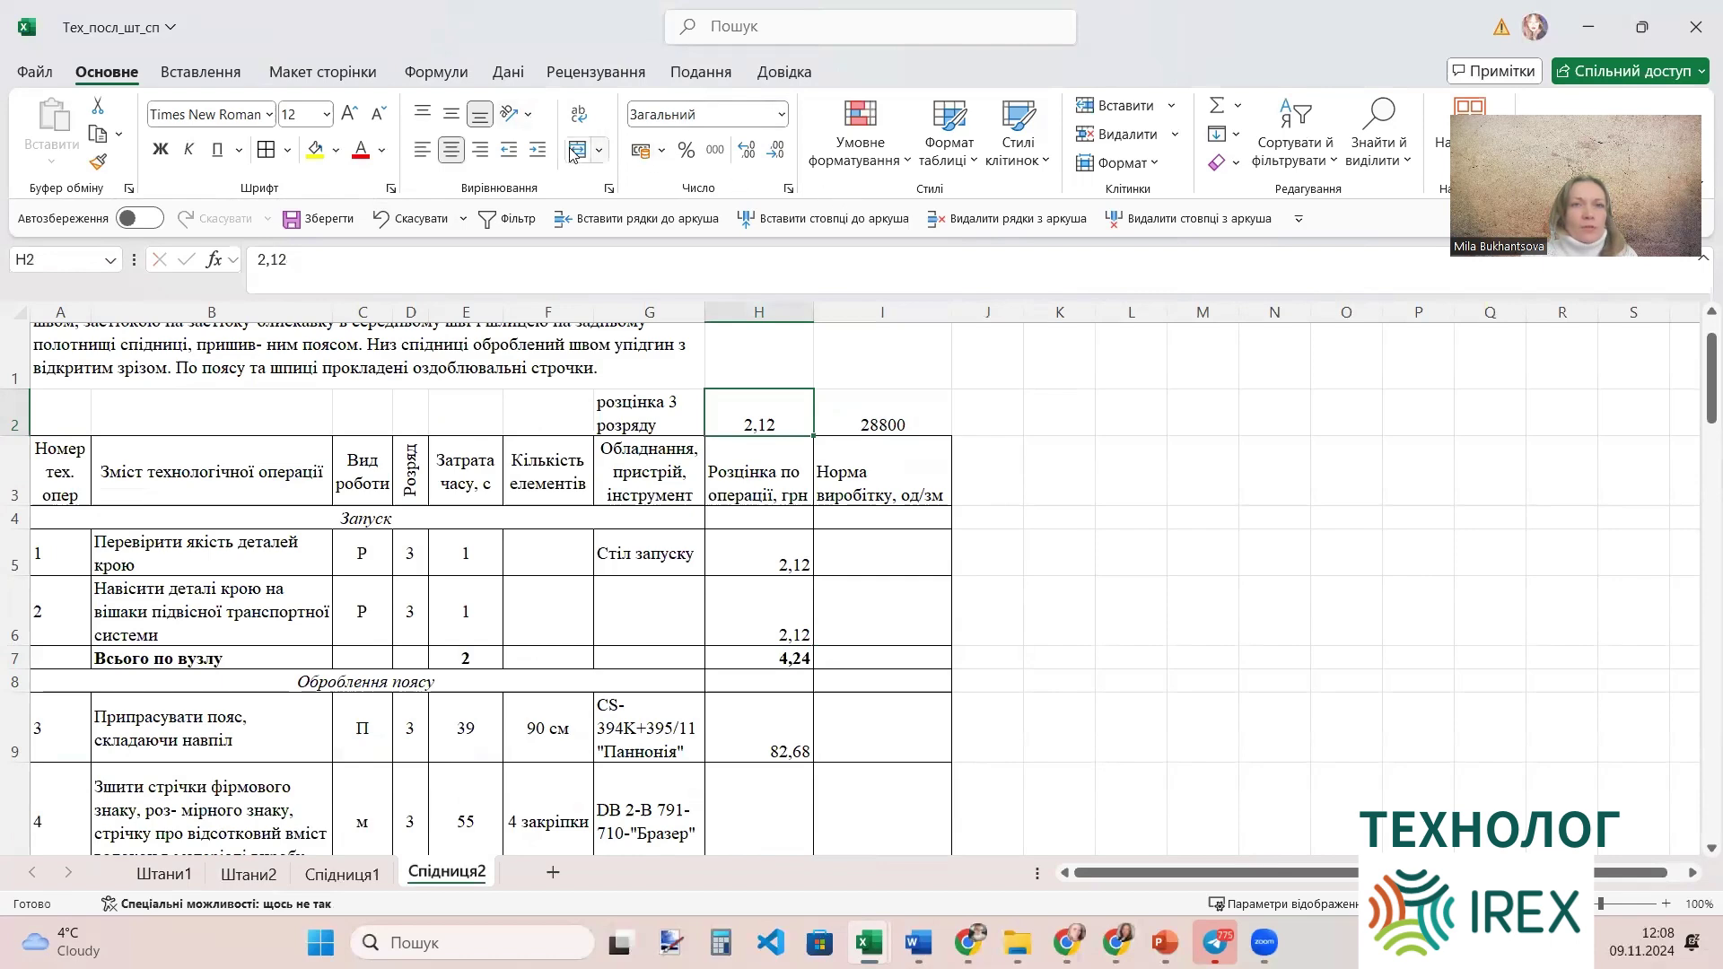
pyautogui.click(451, 114)
pyautogui.click(894, 420)
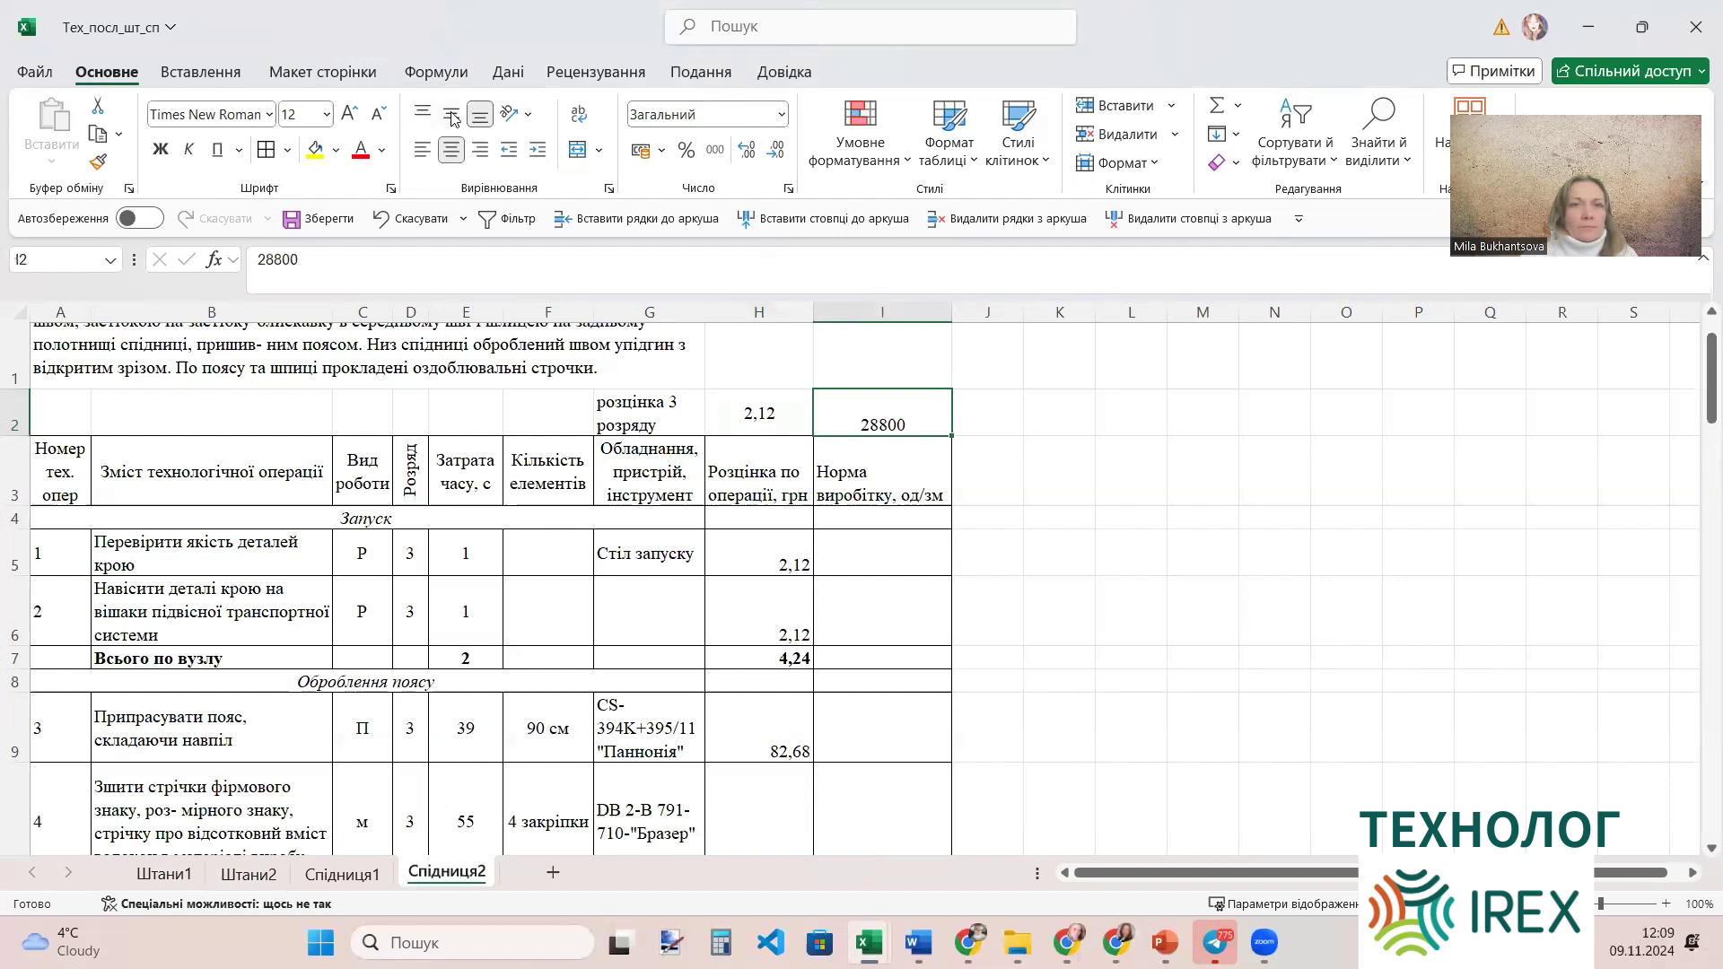
pyautogui.click(452, 114)
pyautogui.click(1050, 518)
# Calculate the output norm in I7 for the Запуск section's Всього по вузлу row with the formula =I2/E7.
pyautogui.click(870, 656)
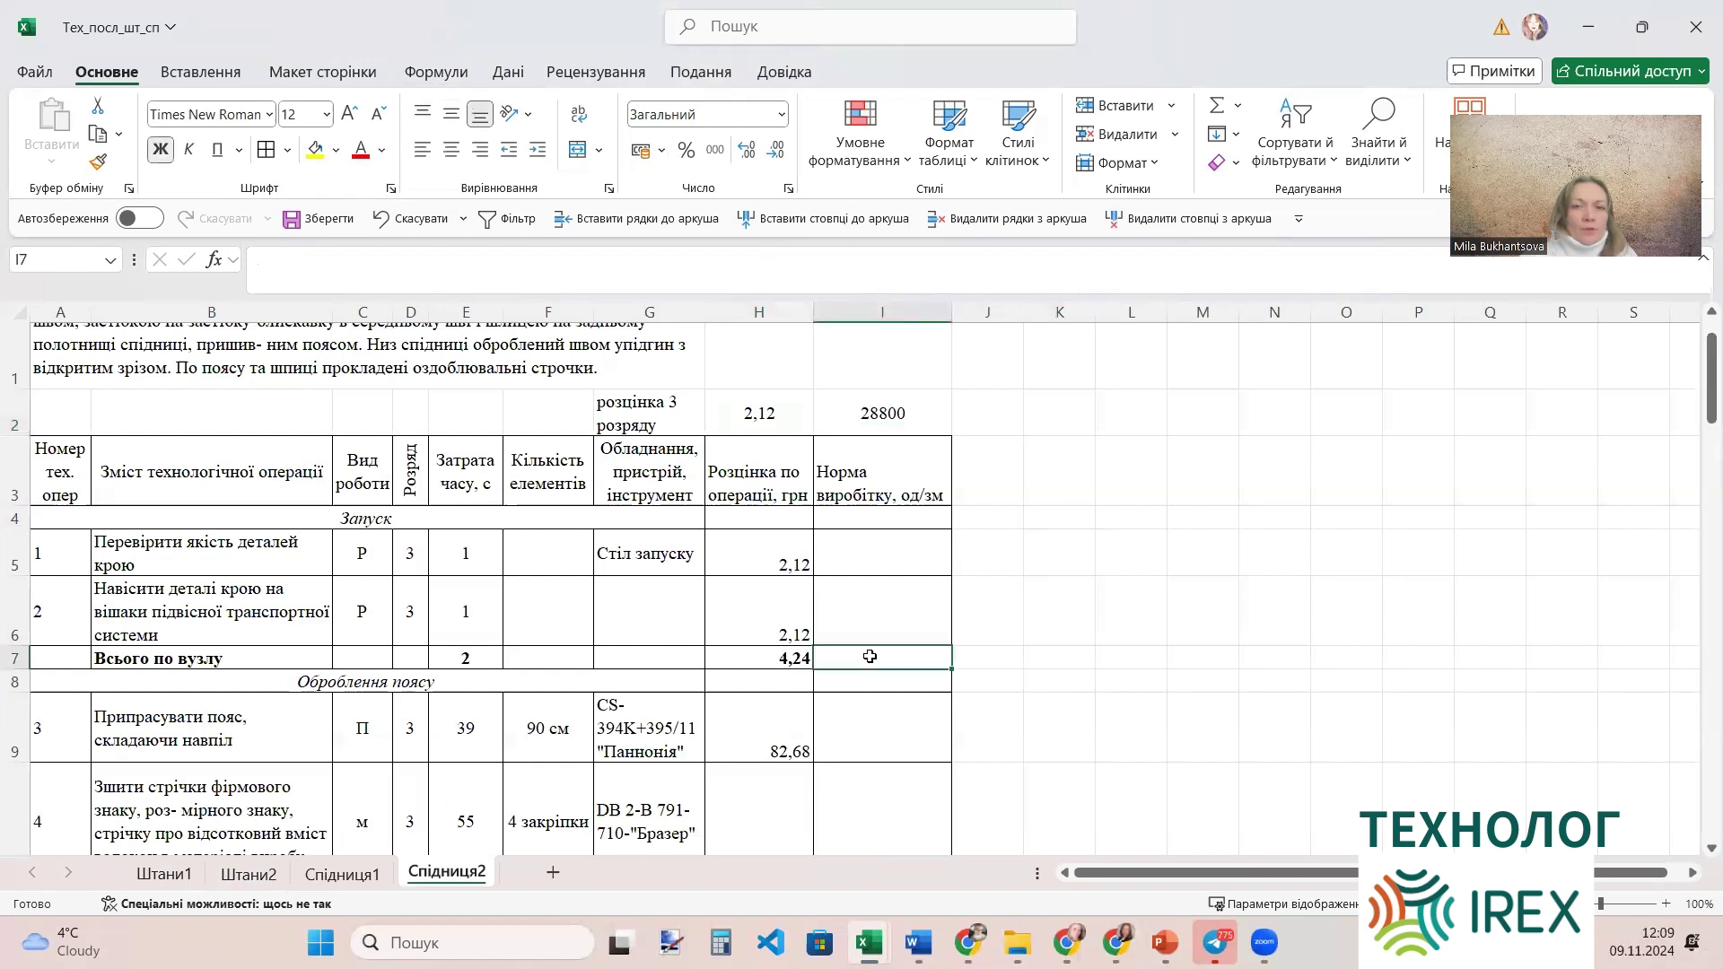
pyautogui.write('=')
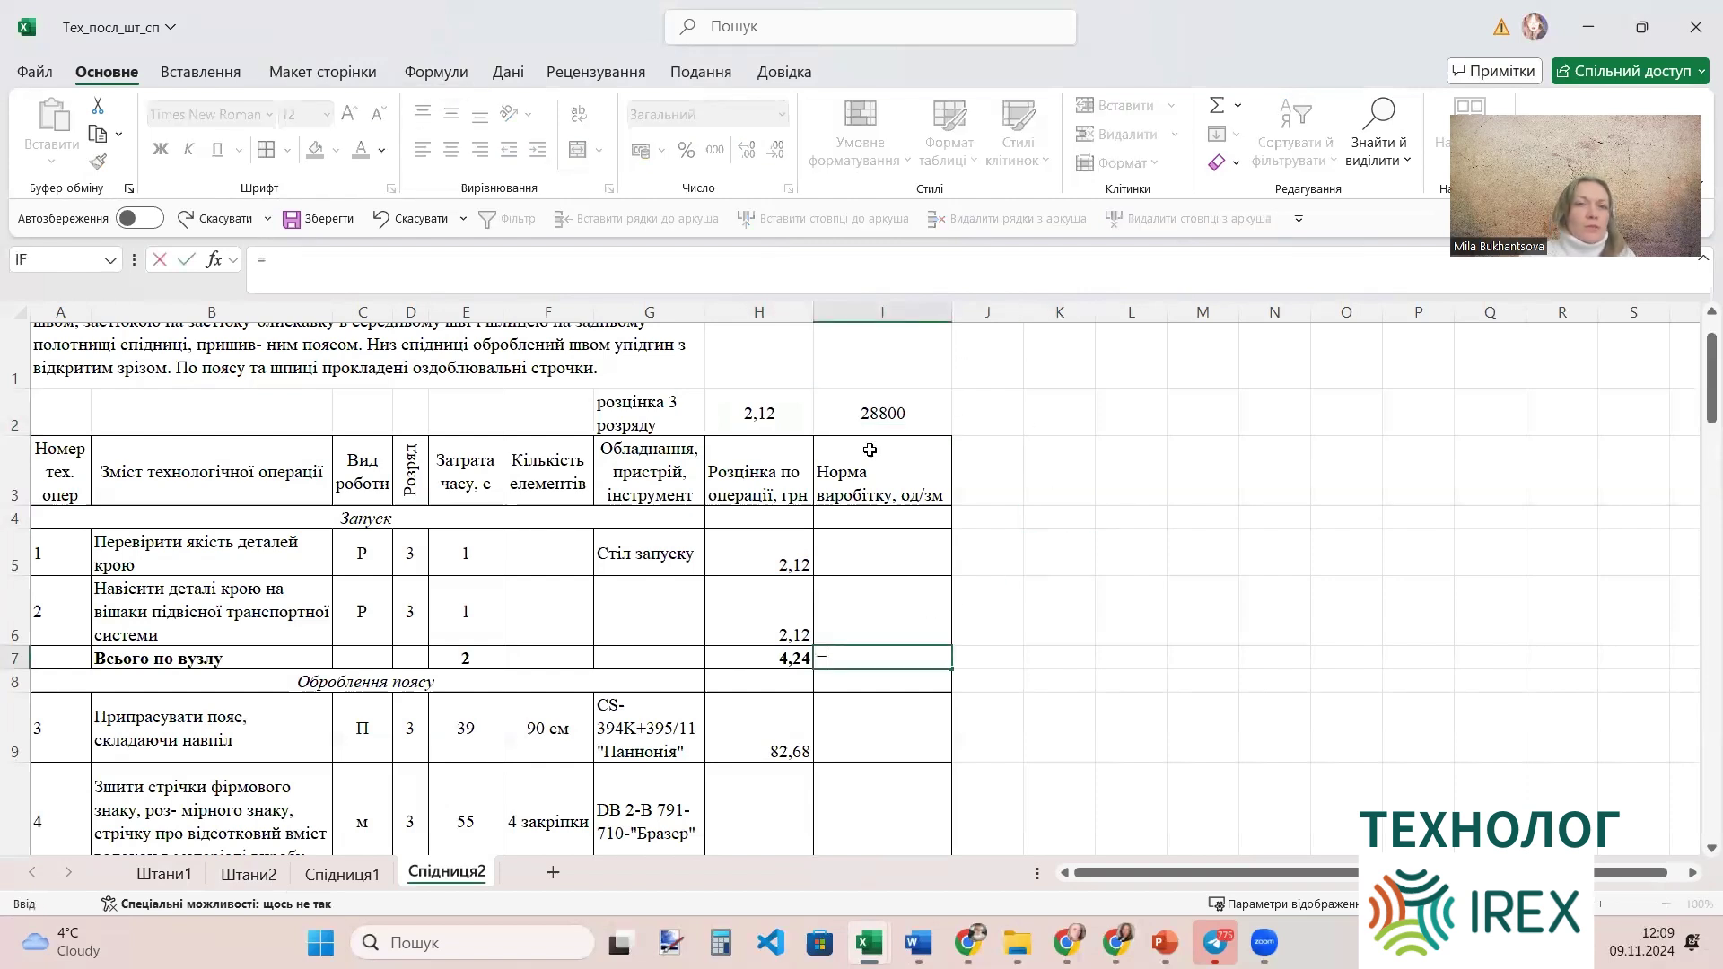
pyautogui.click(894, 421)
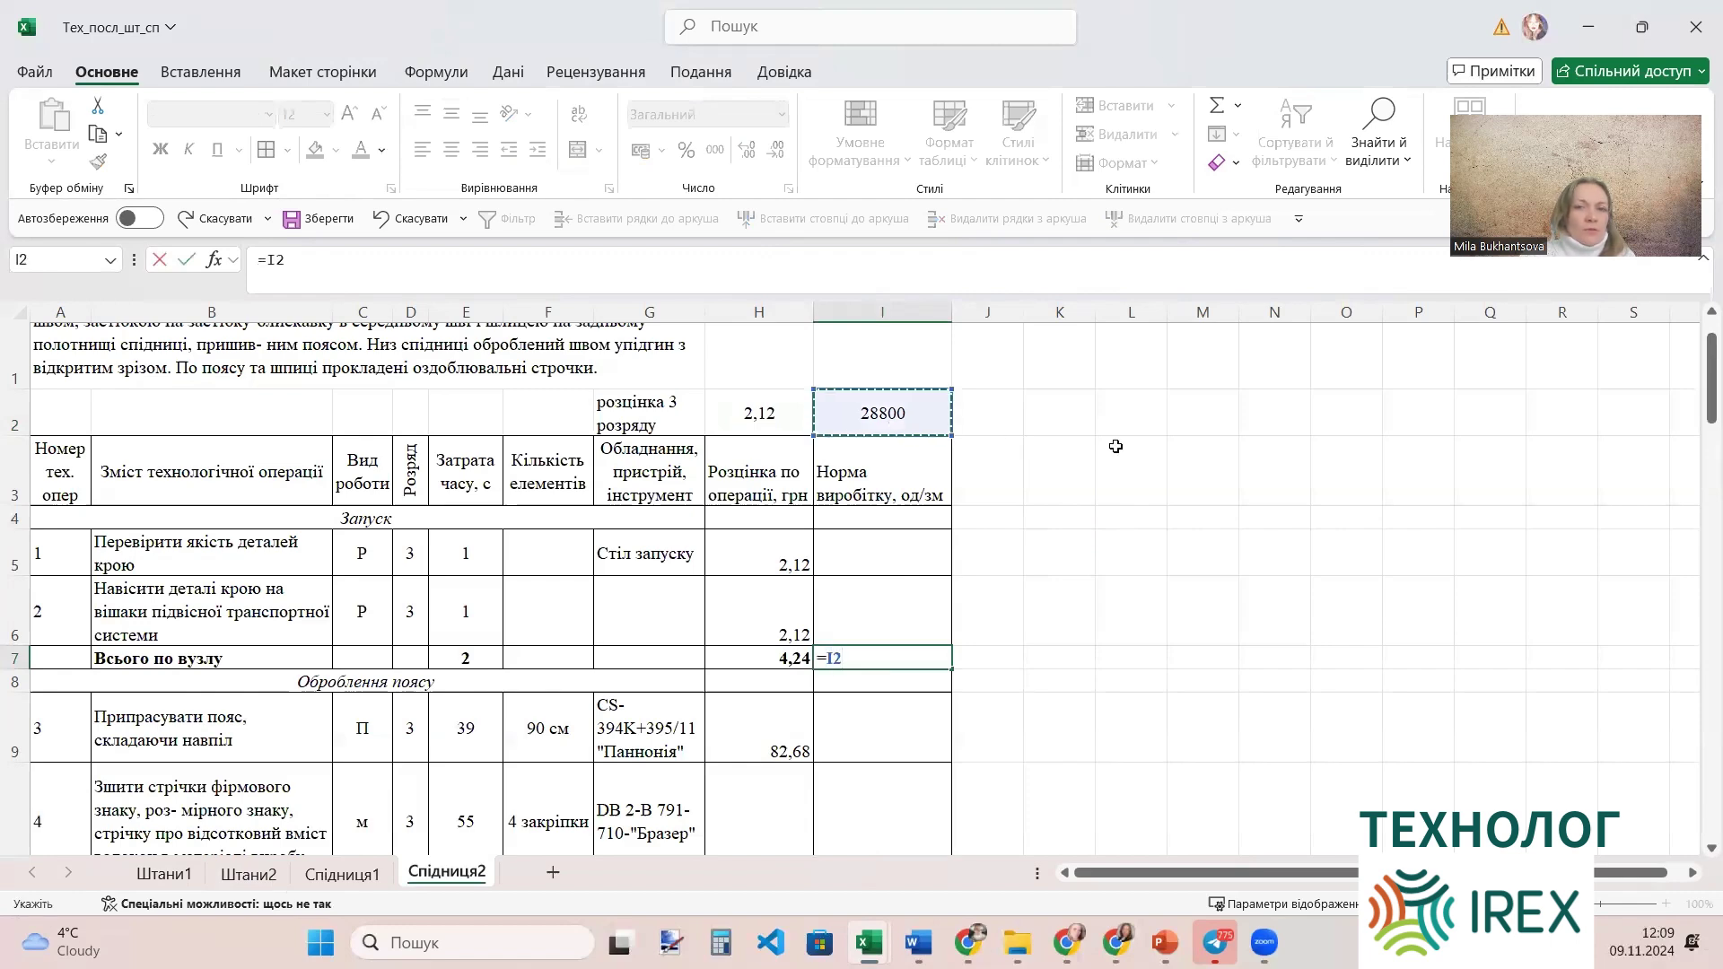
pyautogui.write('/')
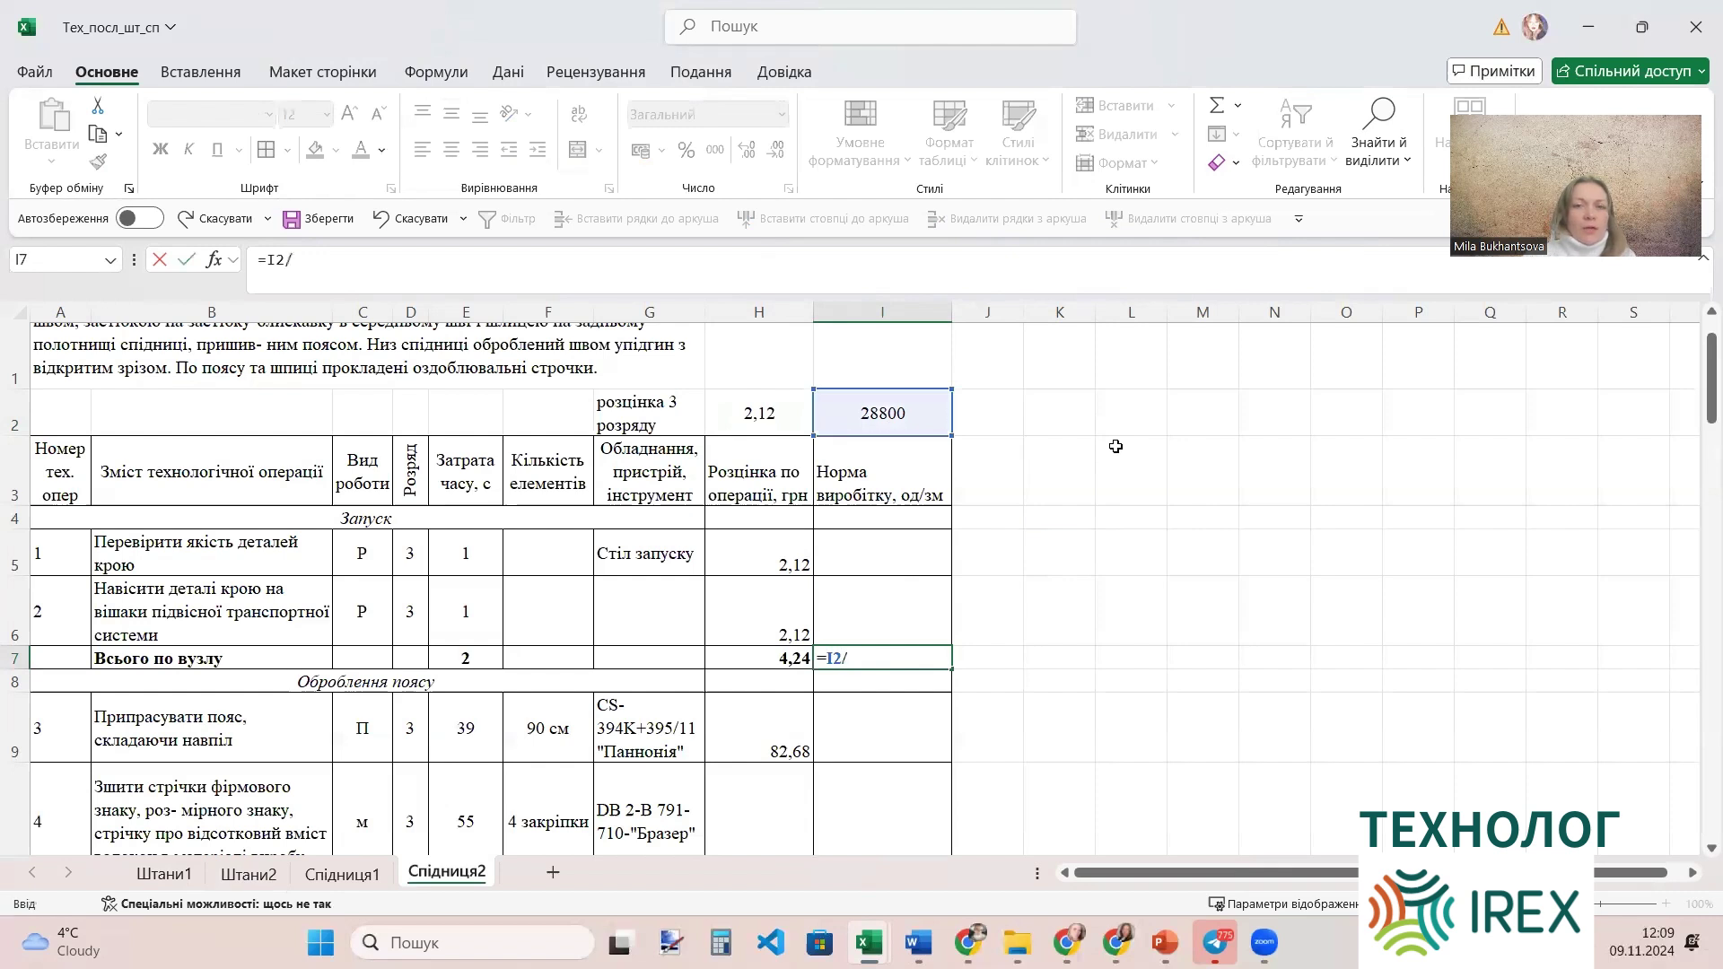
pyautogui.click(475, 660)
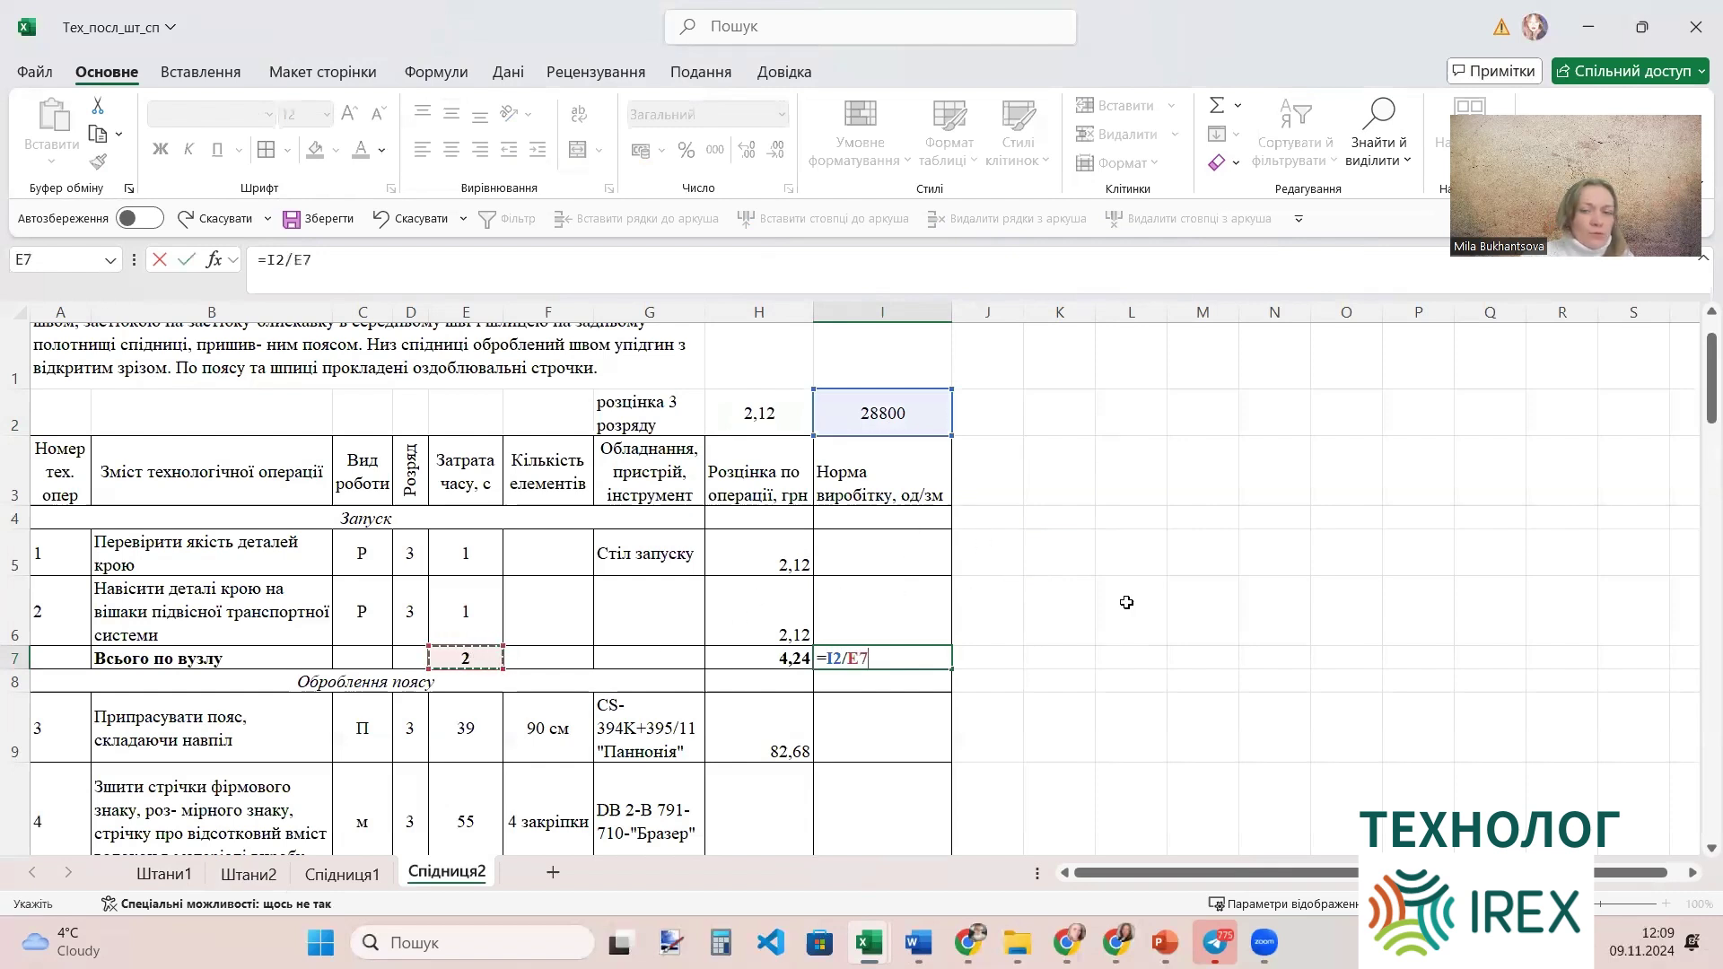
pyautogui.press('Return')
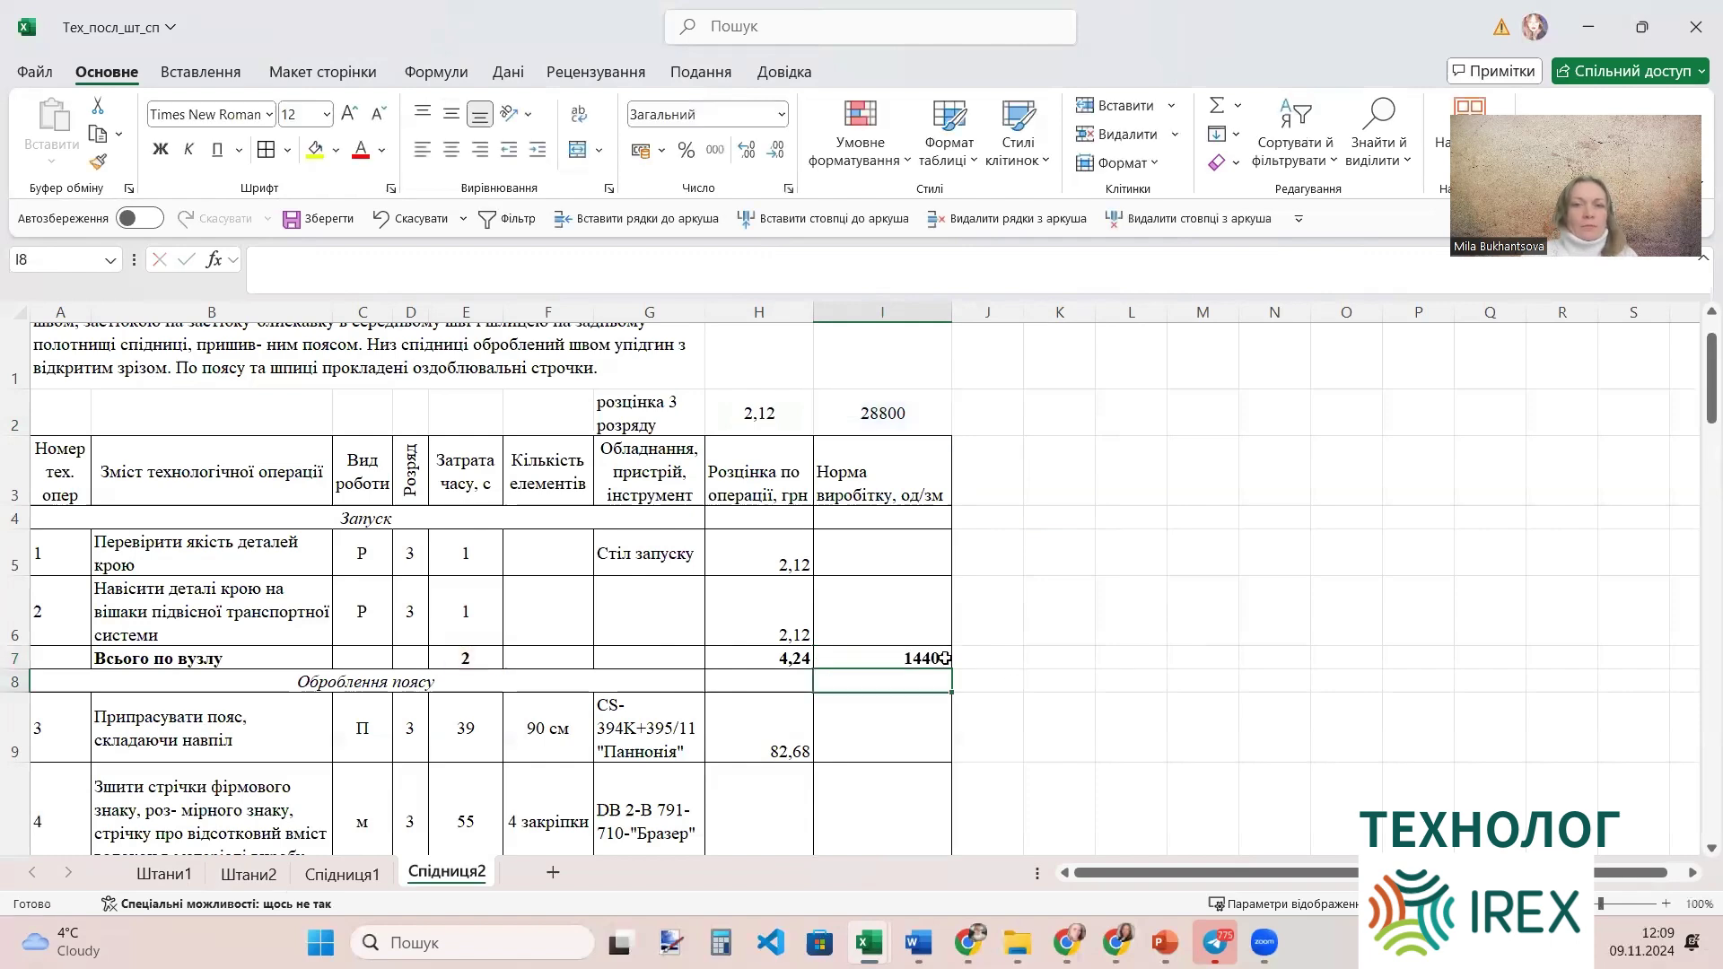
# Center the output norm in I7 on the Всього по вузлу row of the Запуск section horizontally.
pyautogui.click(927, 662)
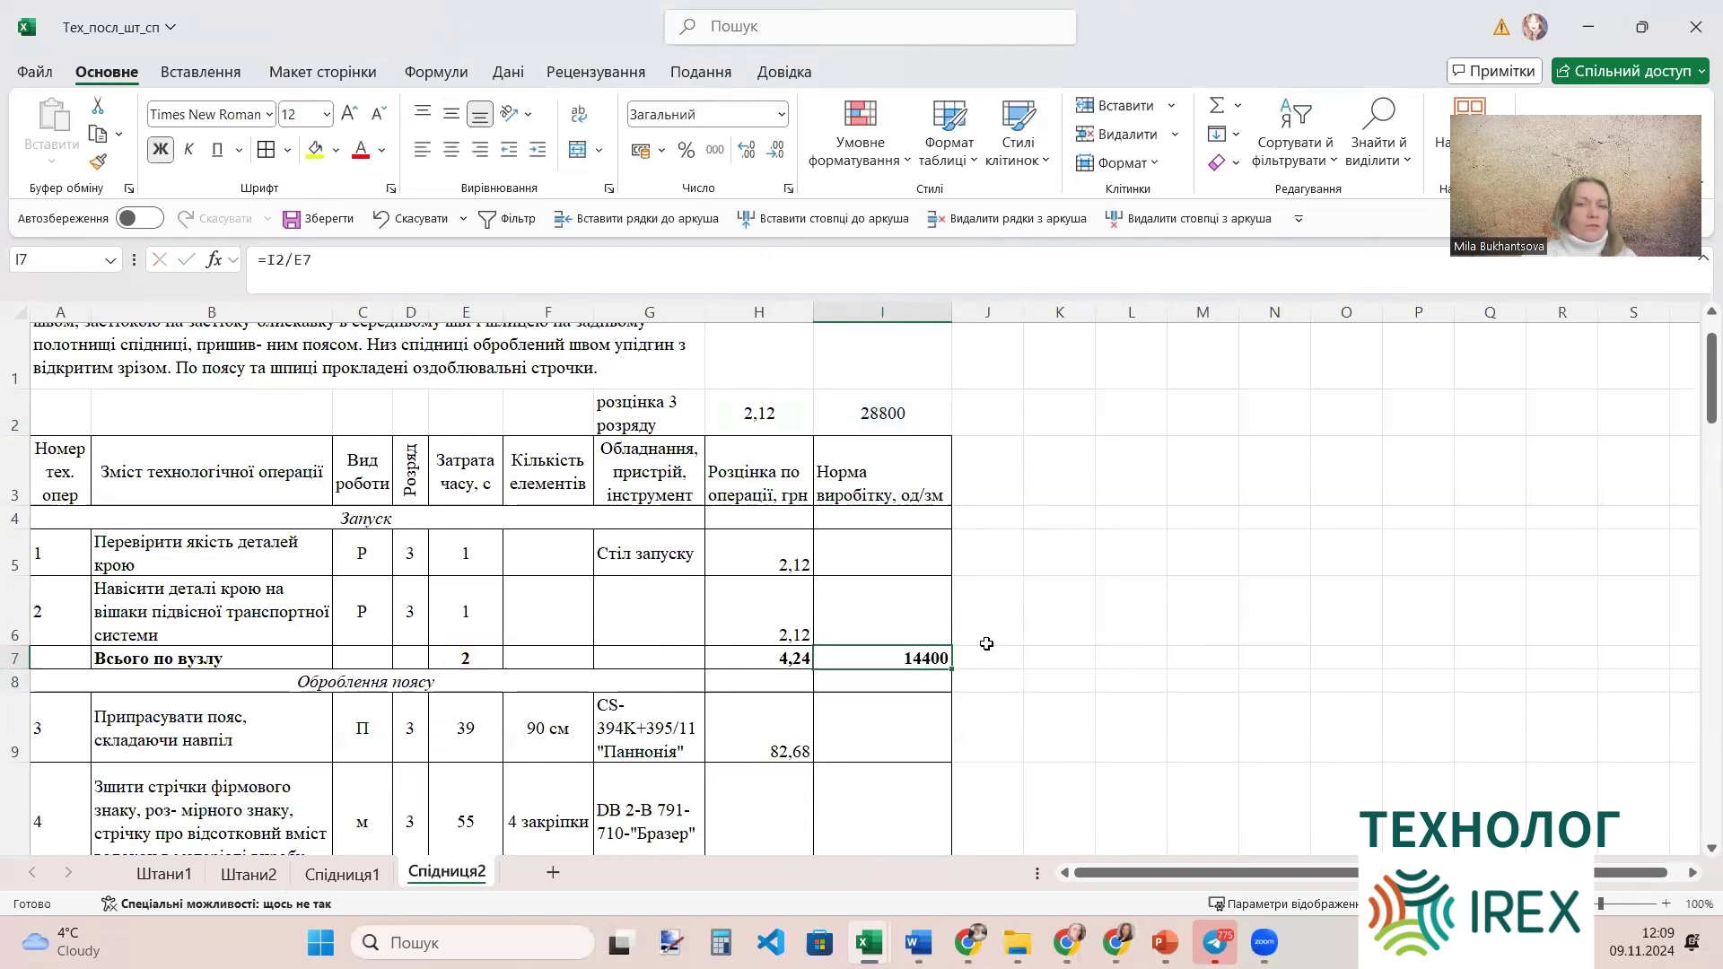
pyautogui.click(451, 149)
pyautogui.click(1096, 724)
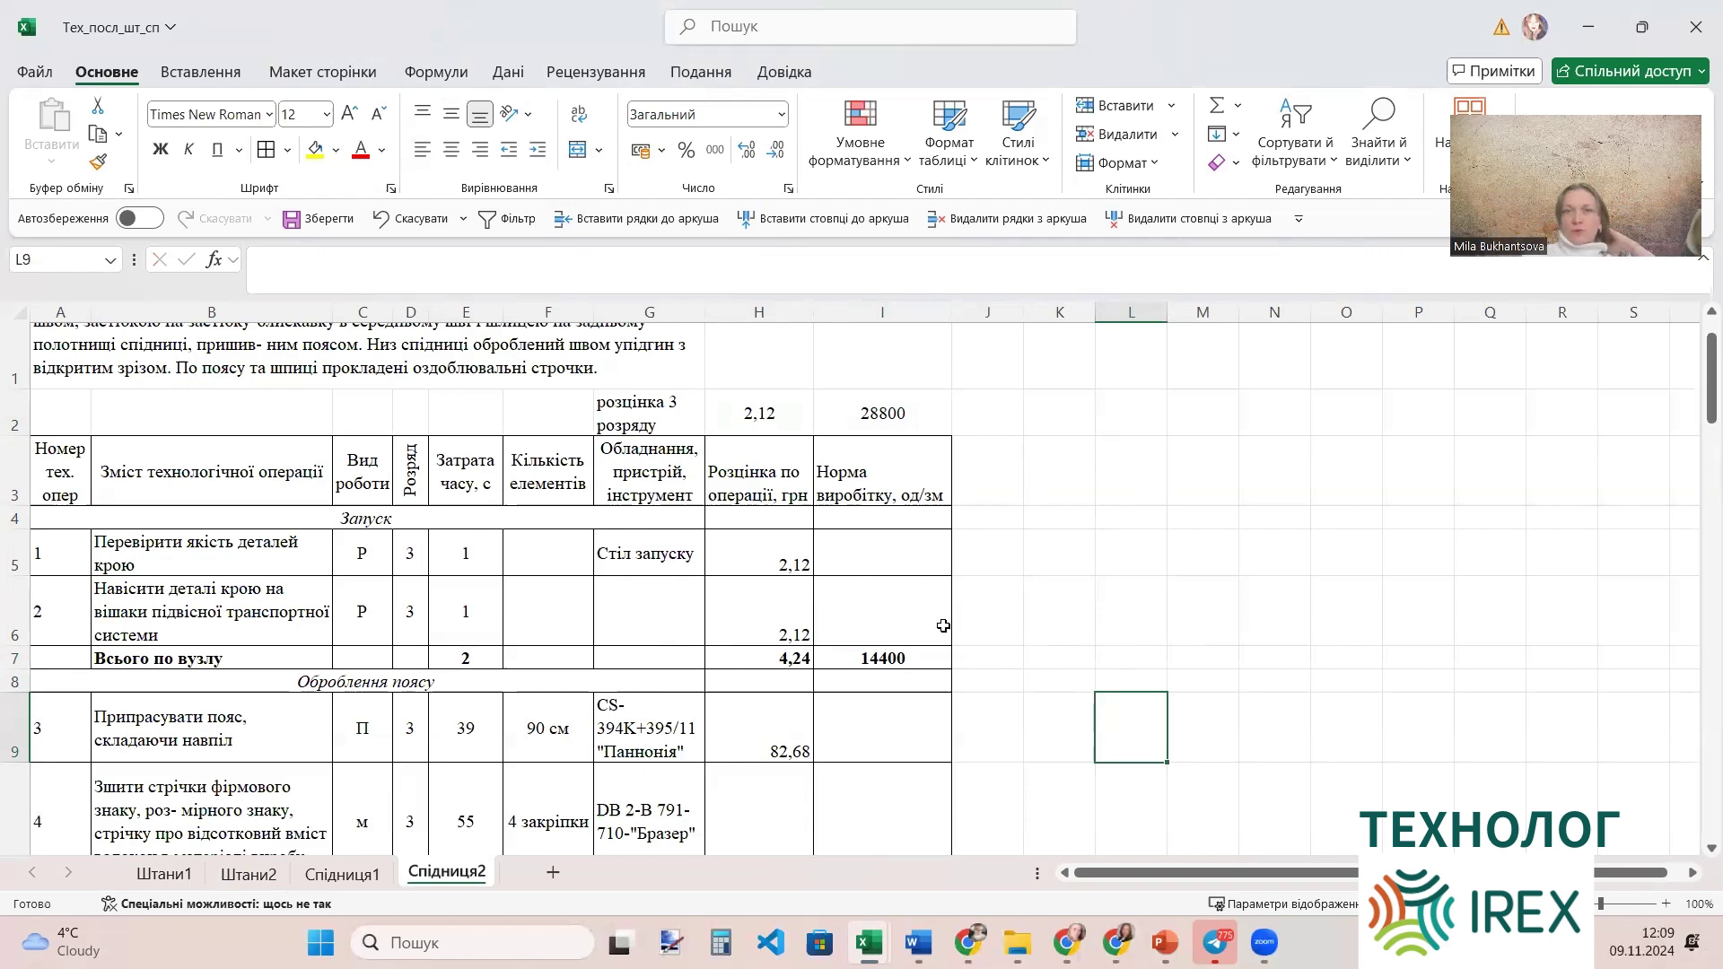
# Make the I2 reference in the I7 output norm formula absolute, so that it reads =$I$2/E7.
pyautogui.click(894, 660)
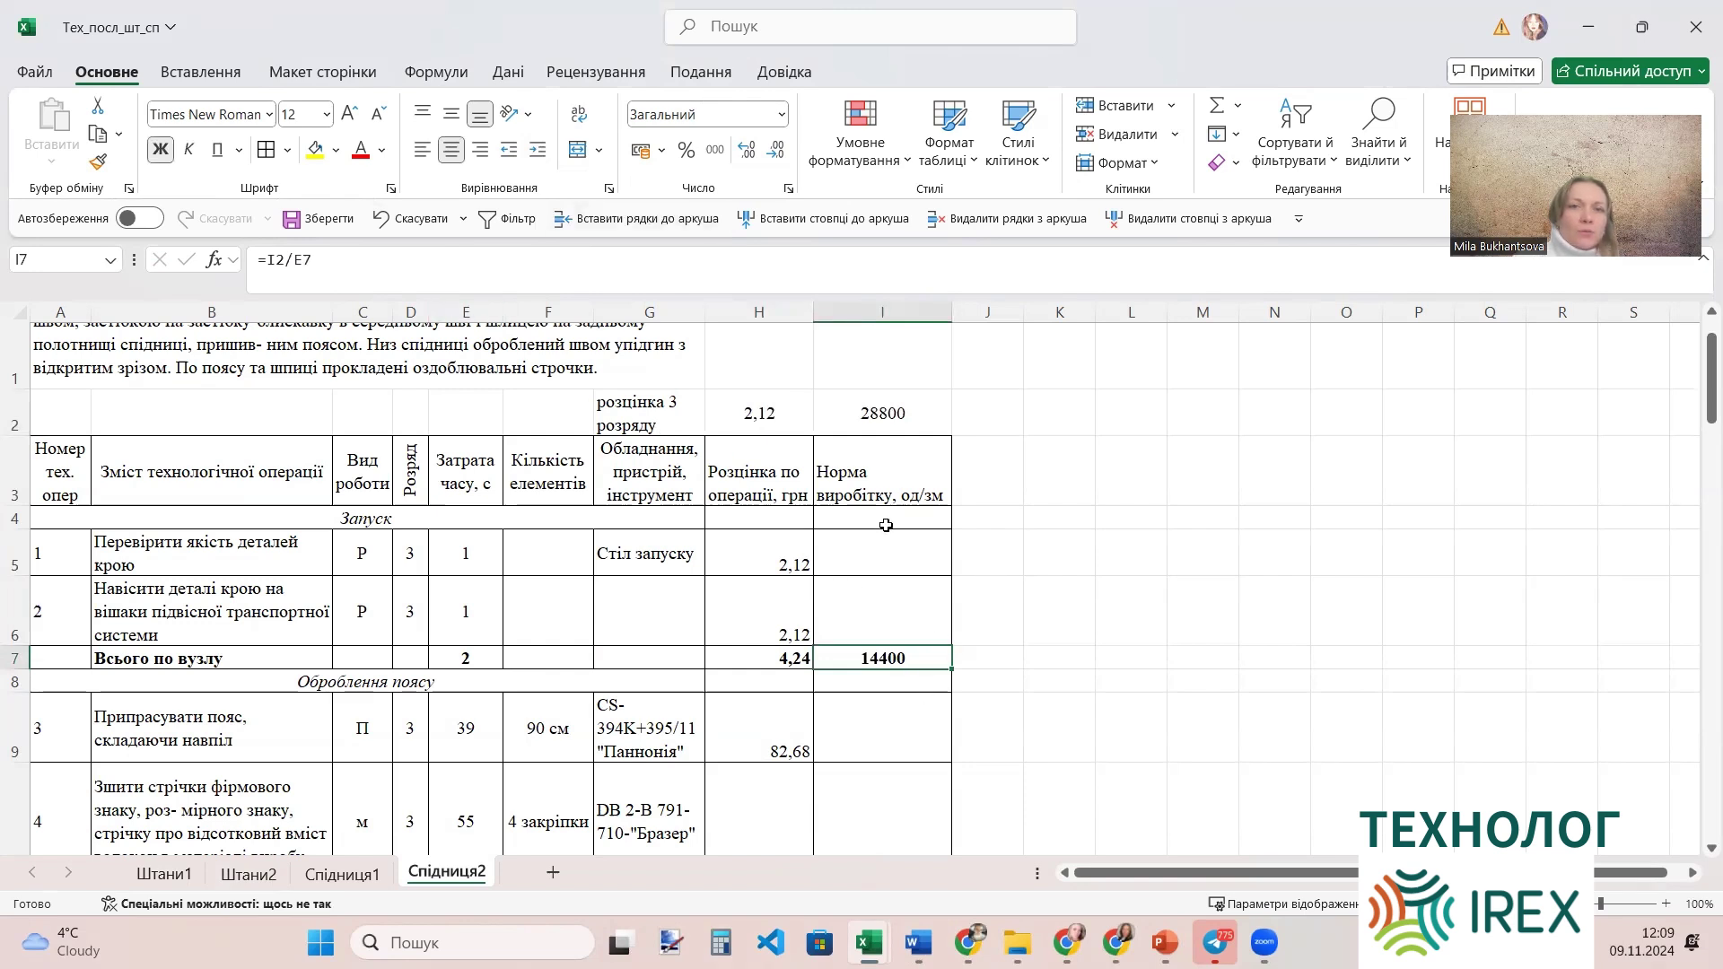
pyautogui.click(290, 260)
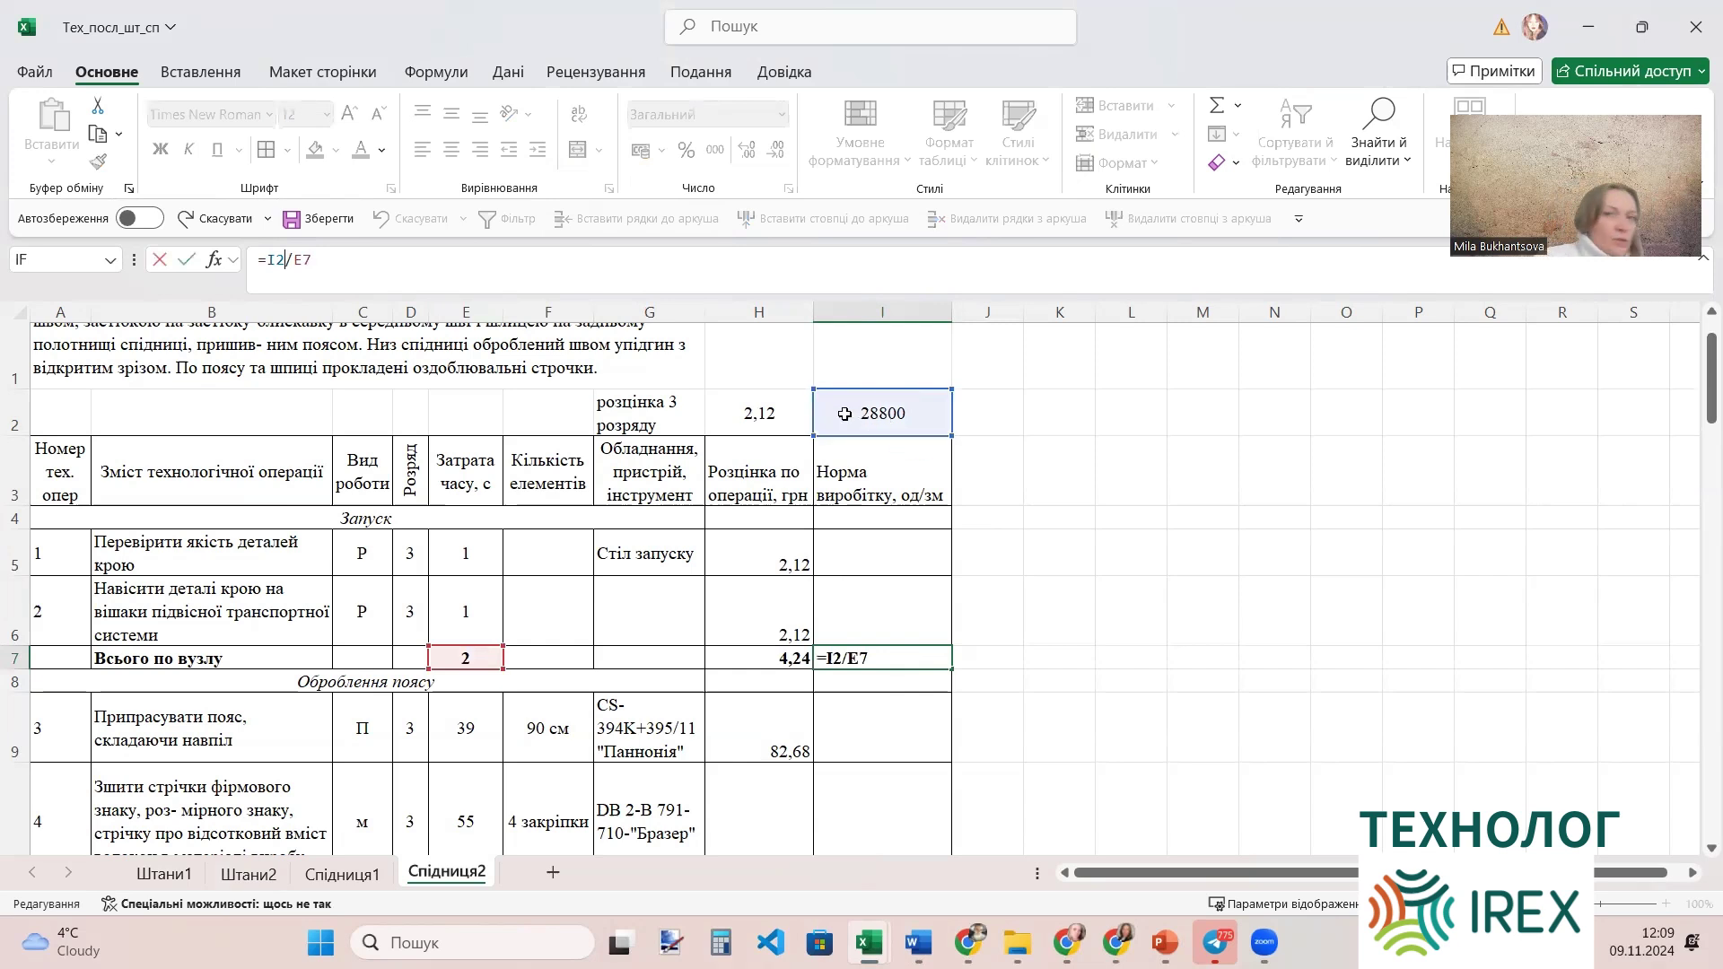
pyautogui.click(271, 262)
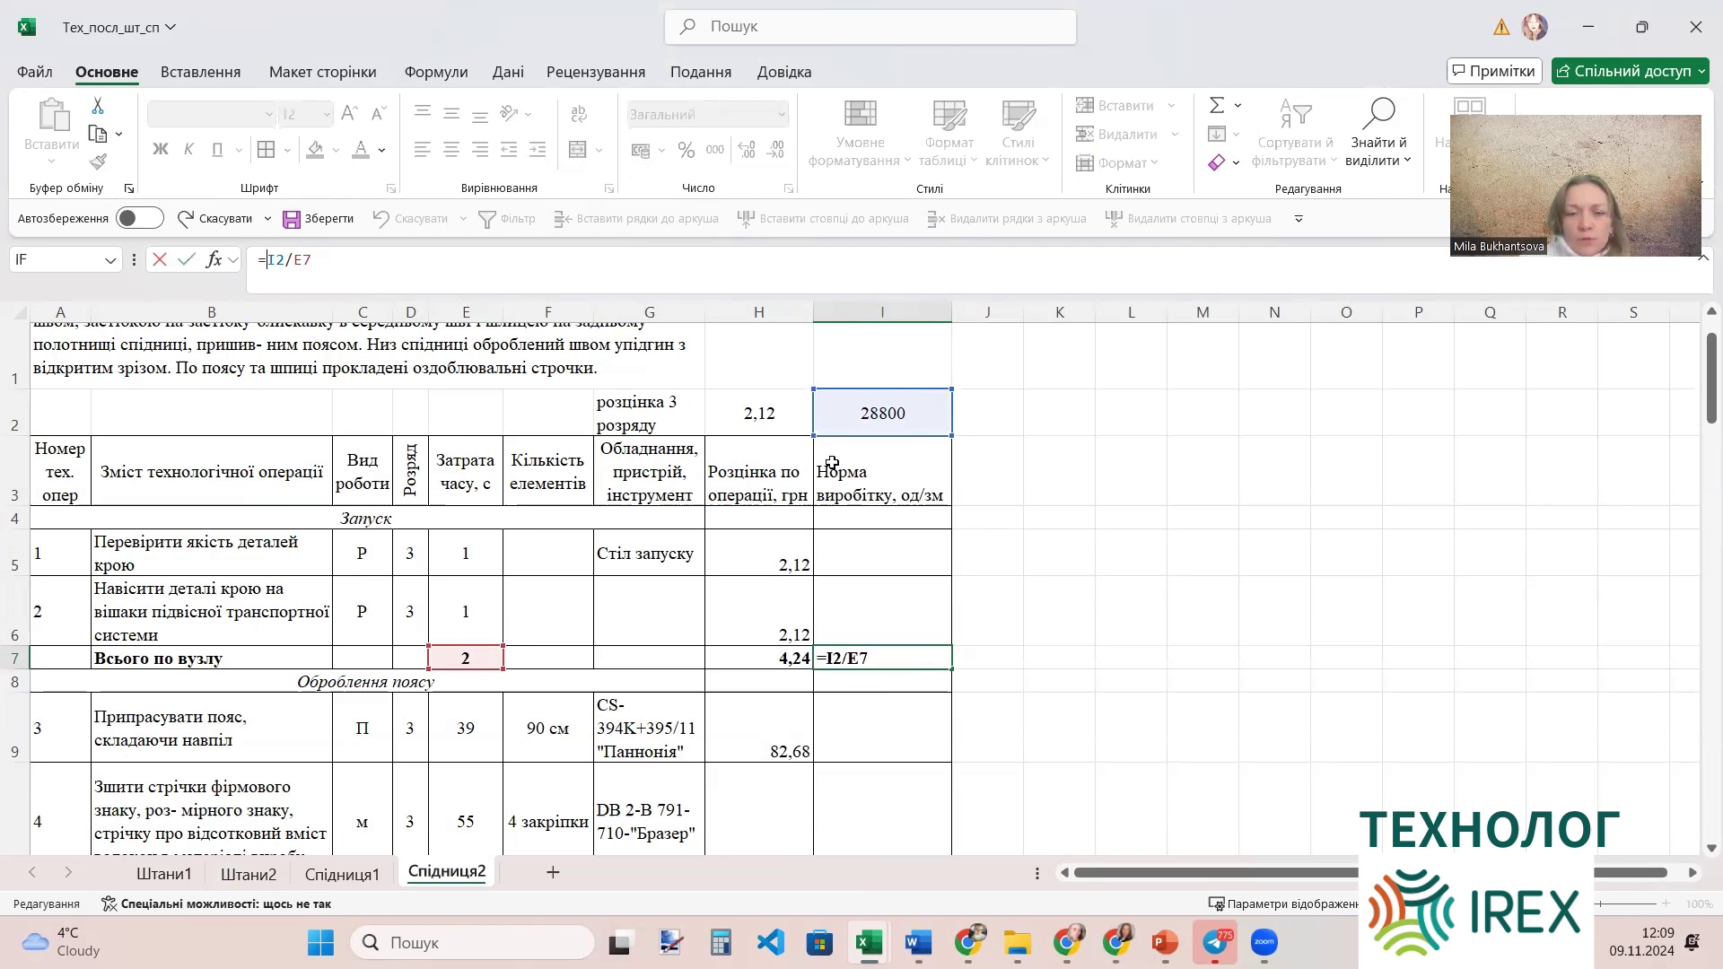
pyautogui.write('$I')
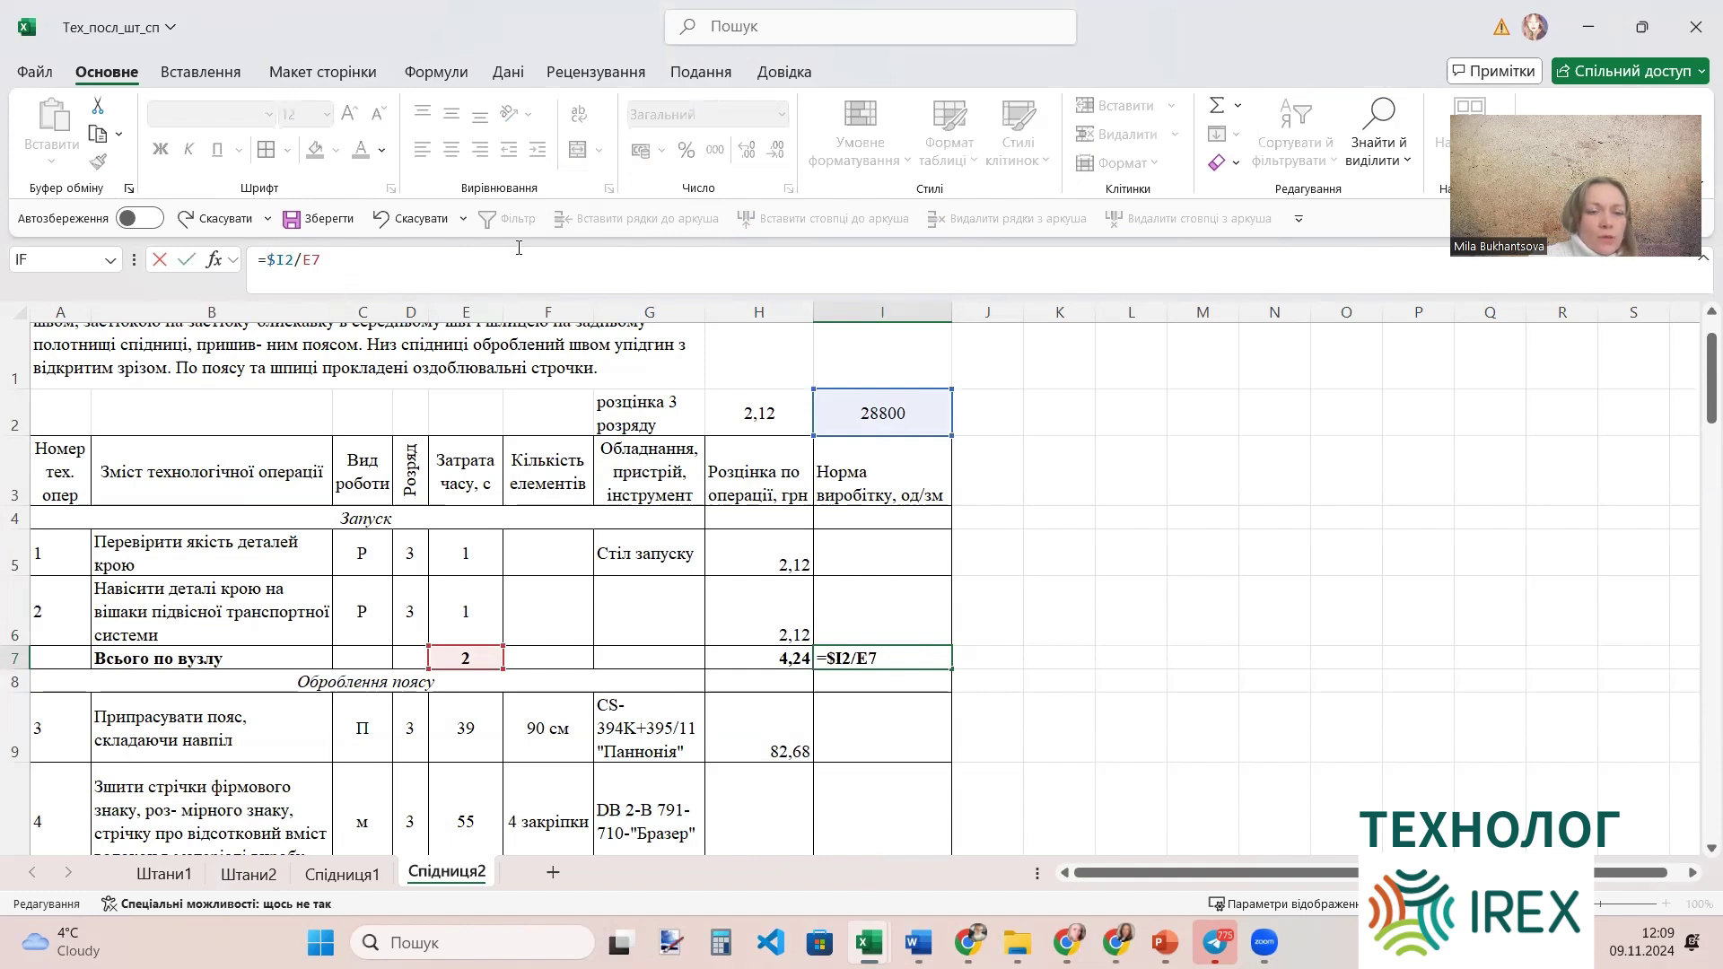
pyautogui.write('$')
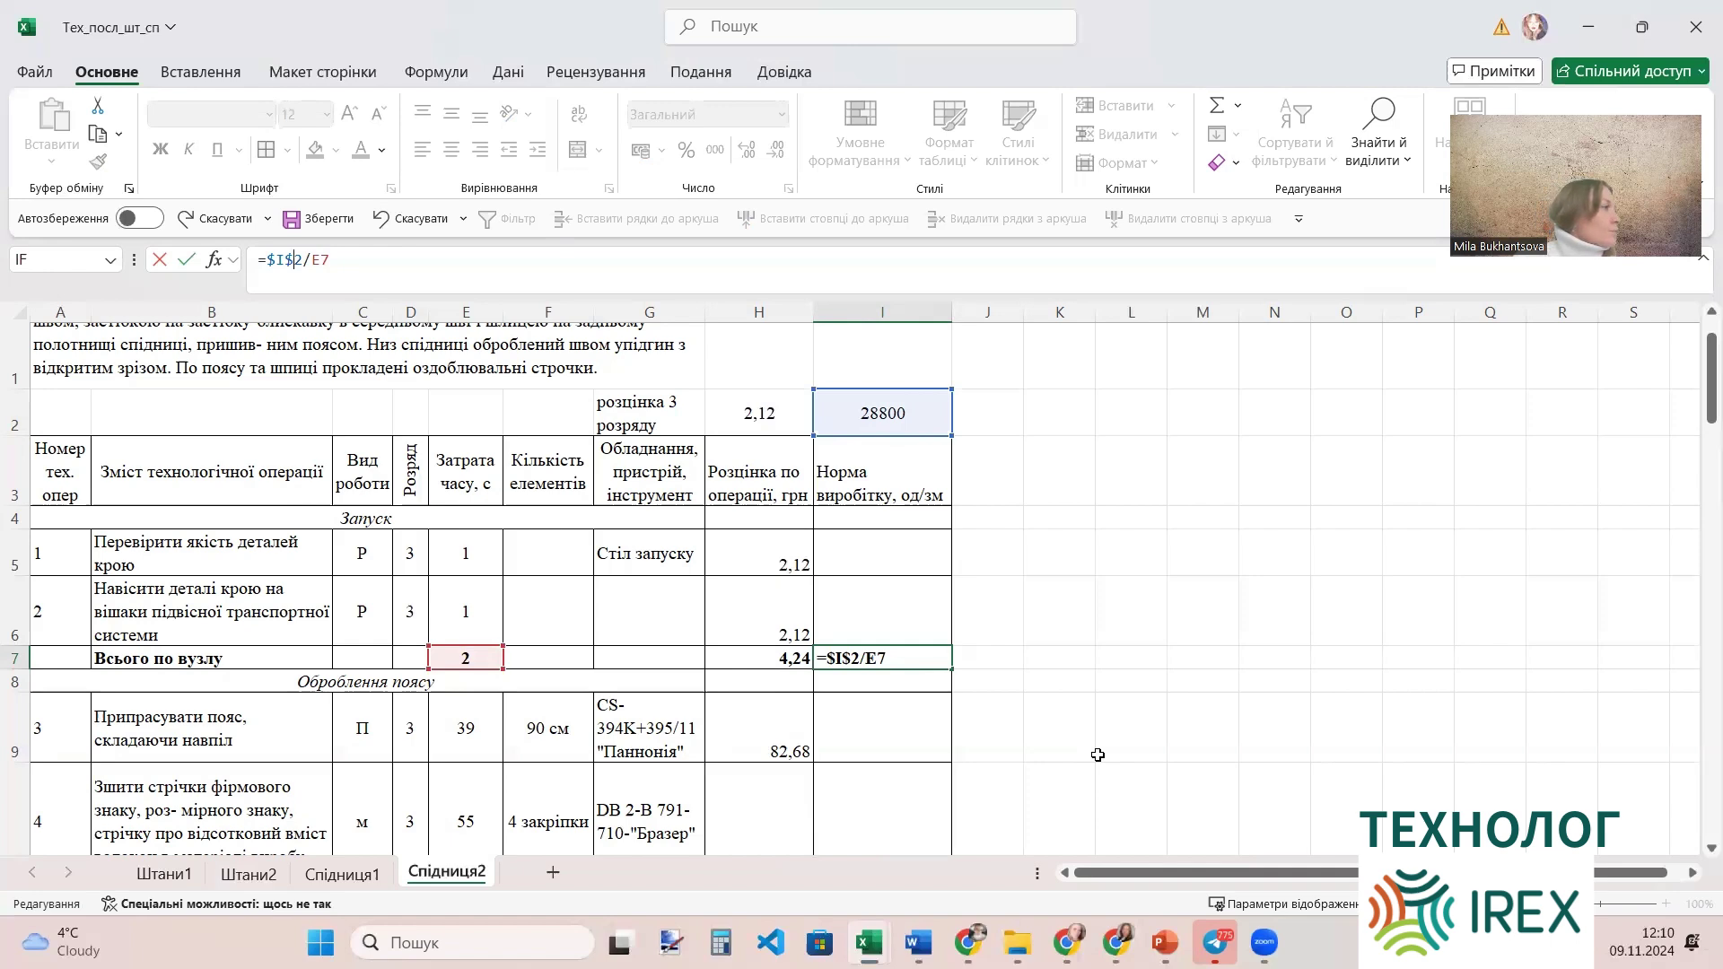
pyautogui.press('Return')
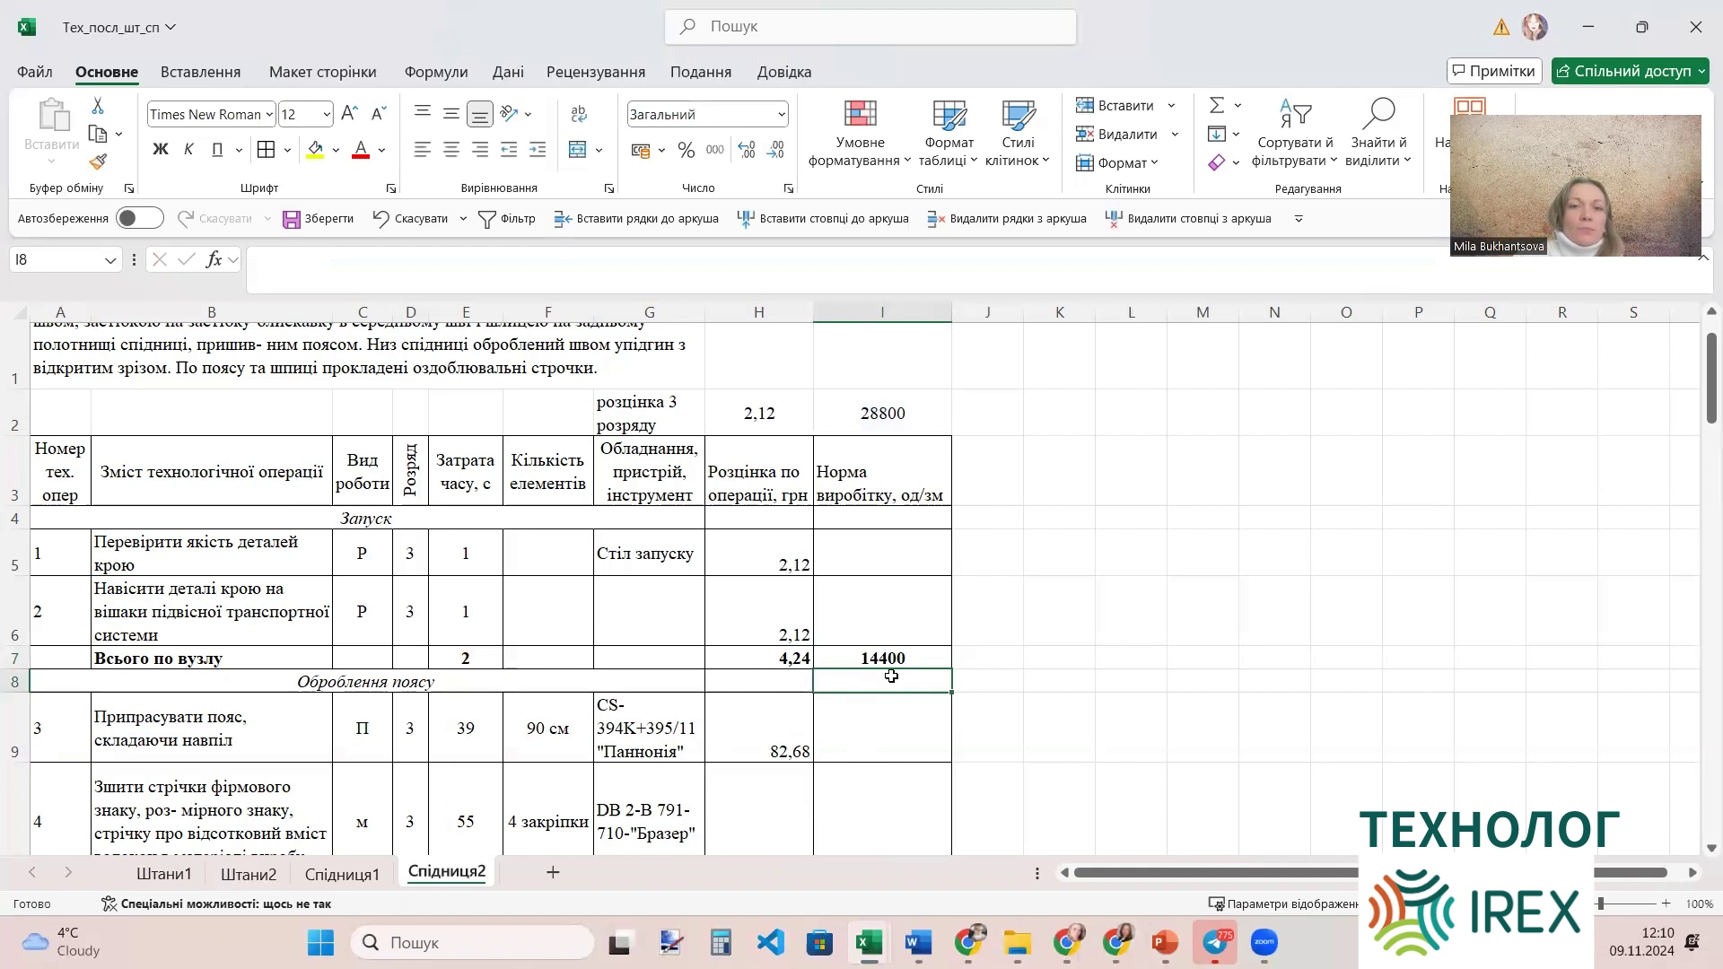
# Copy the output norm formula from I7 into I12 and I20 on the Всього по вузлу rows for the belt and lining sections.
pyautogui.click(900, 658)
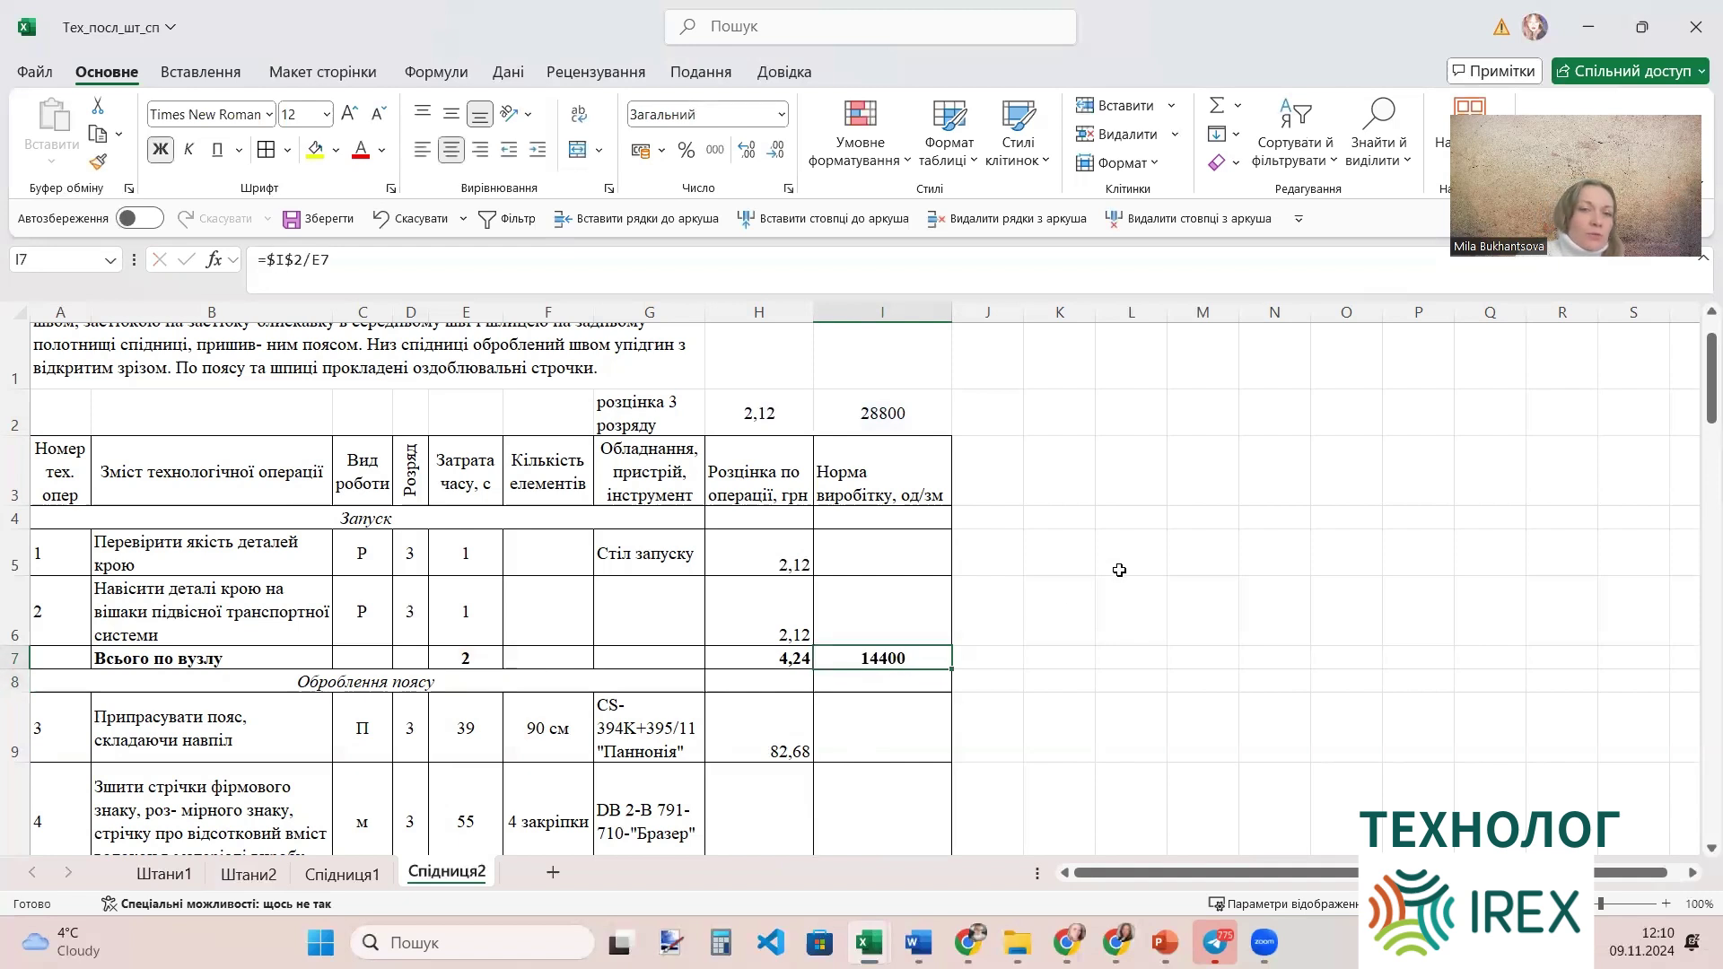
pyautogui.click(98, 135)
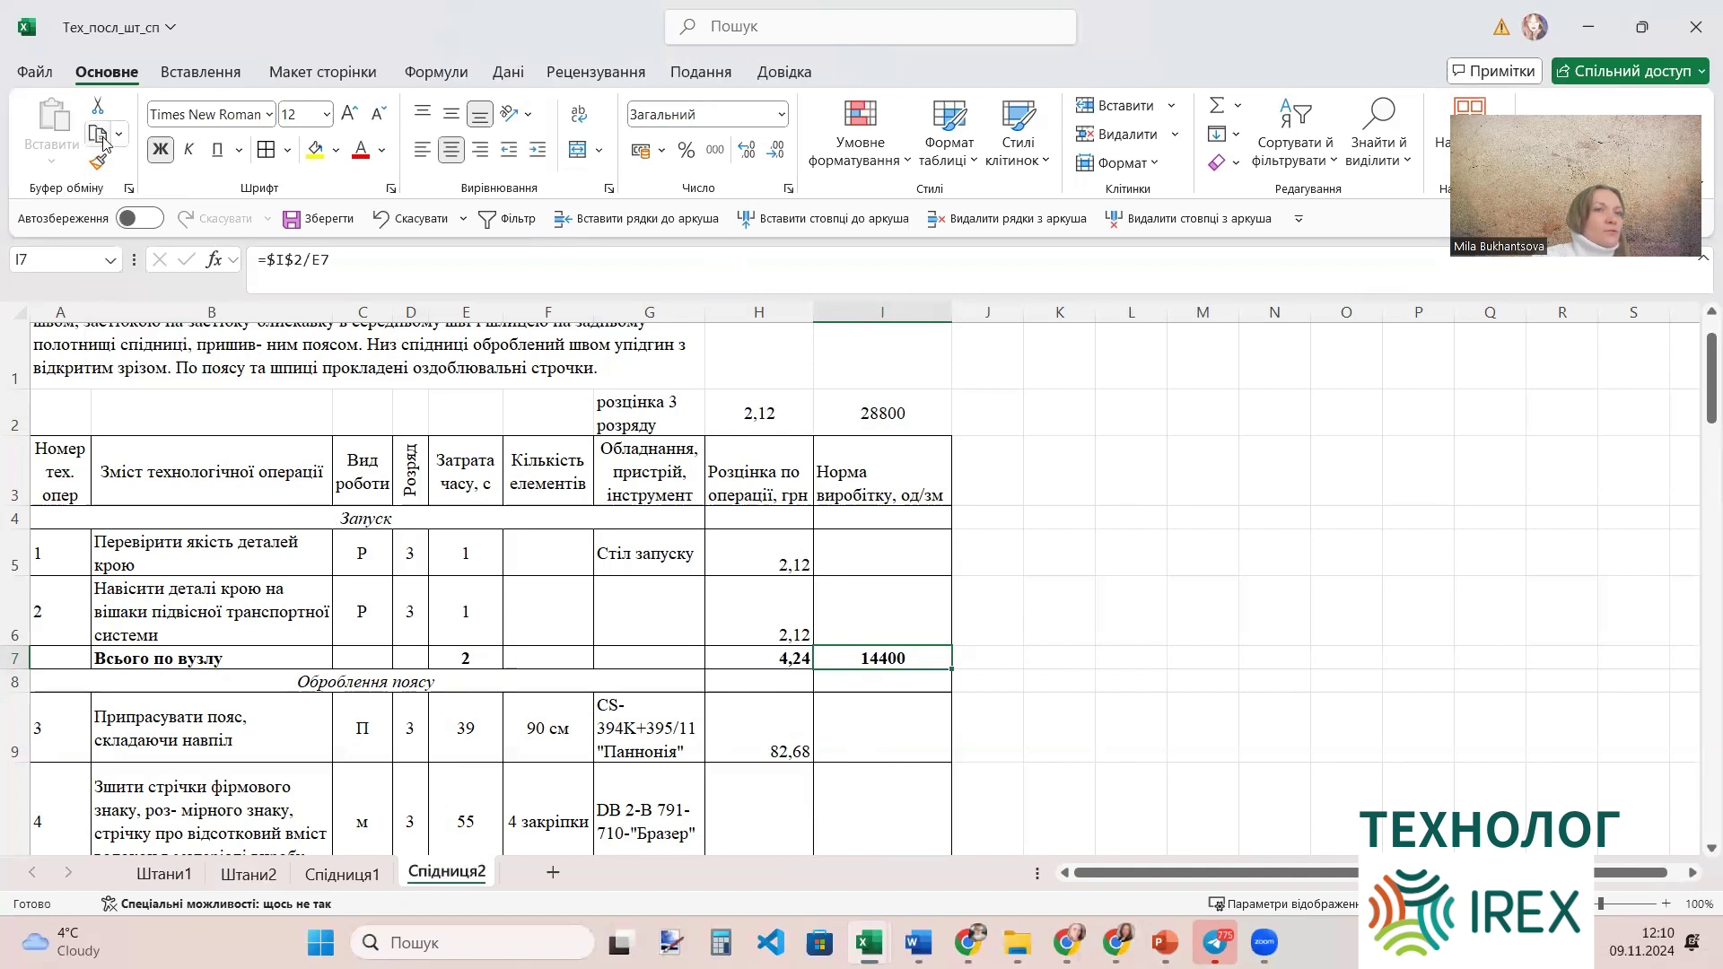
pyautogui.click(98, 134)
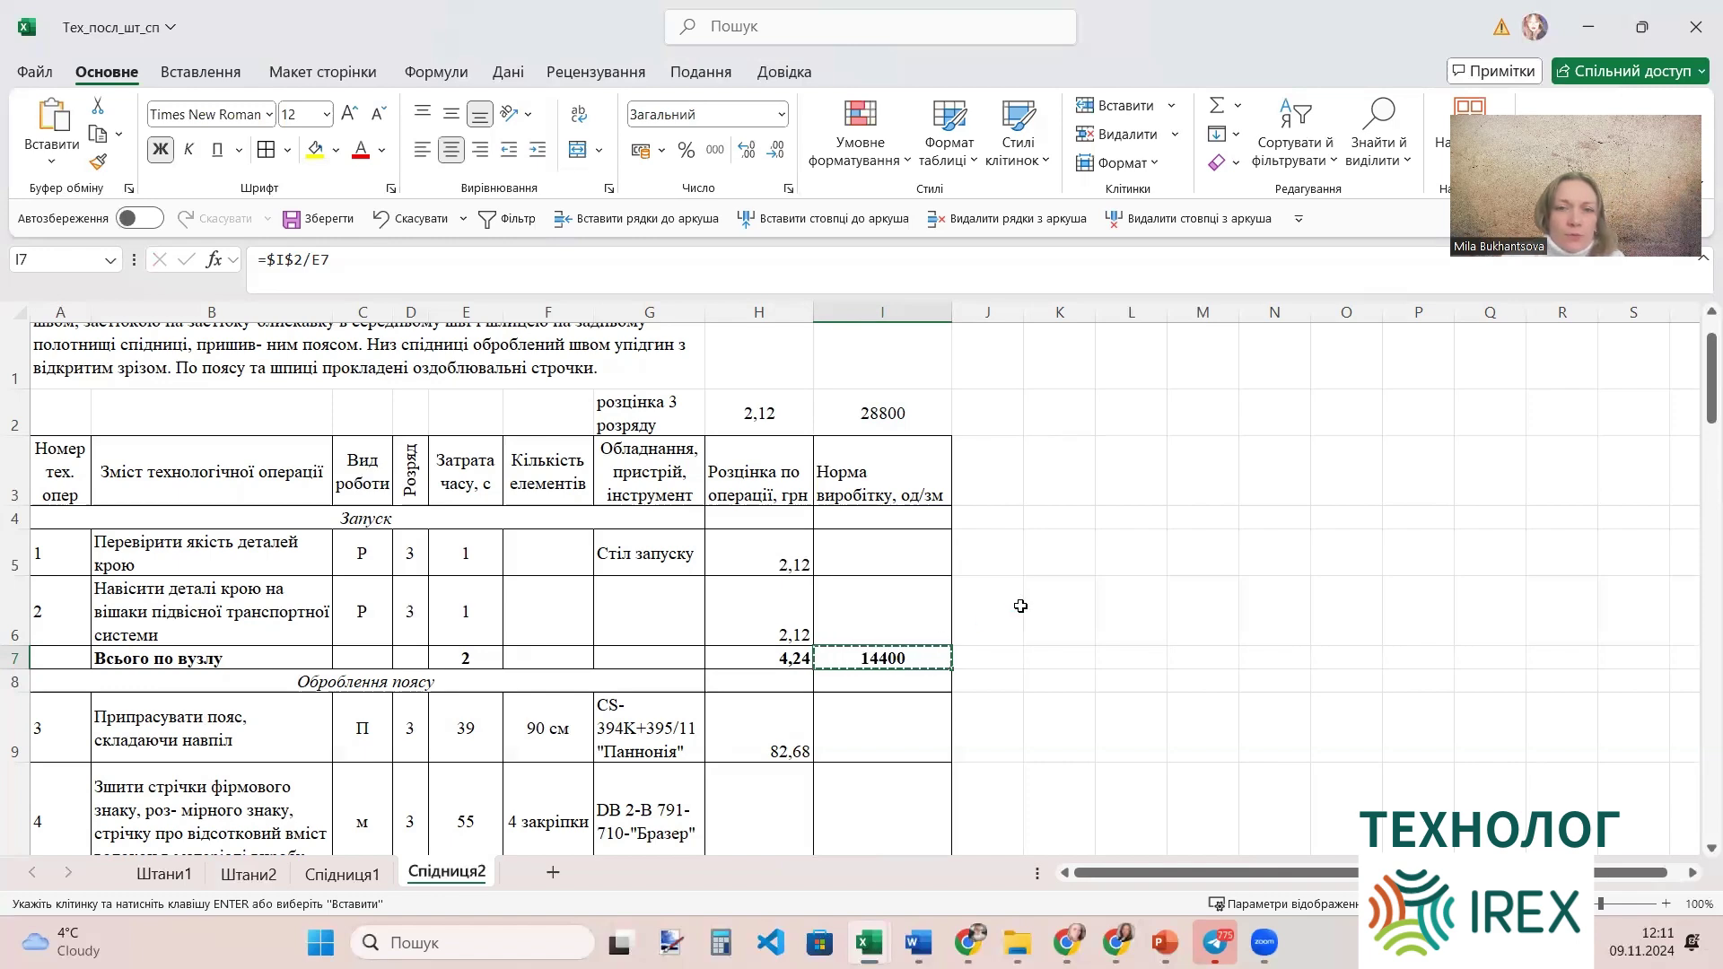
pyautogui.scroll(-2, 933, 644)
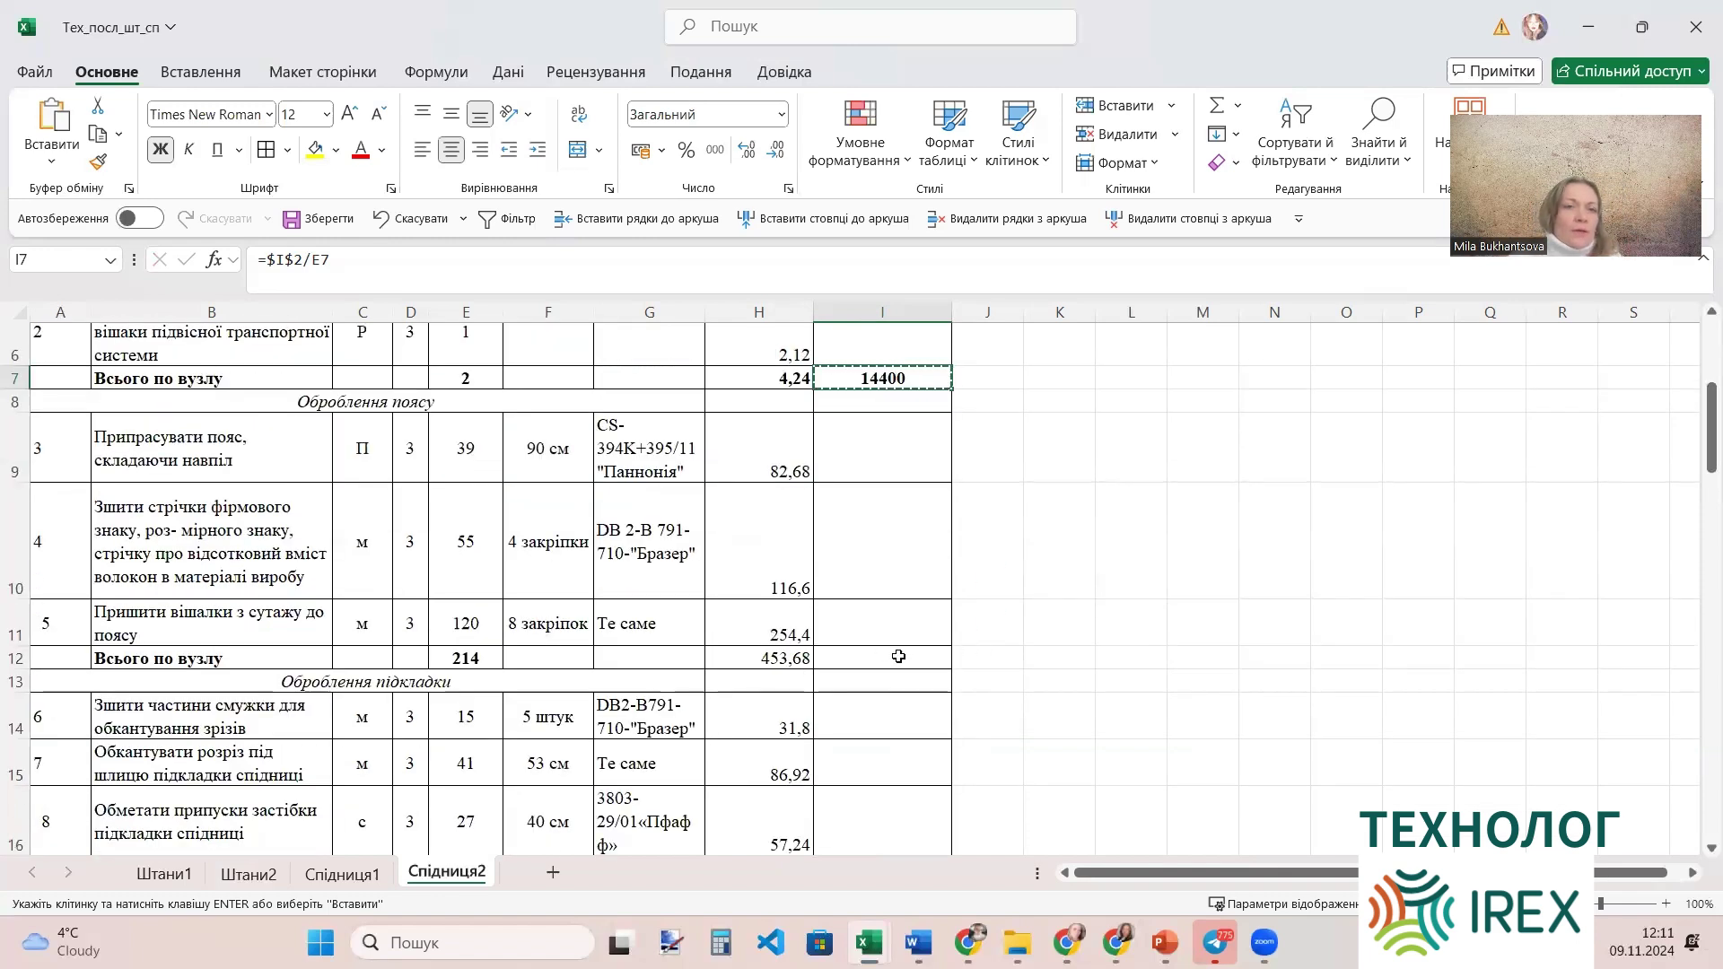
pyautogui.click(898, 656)
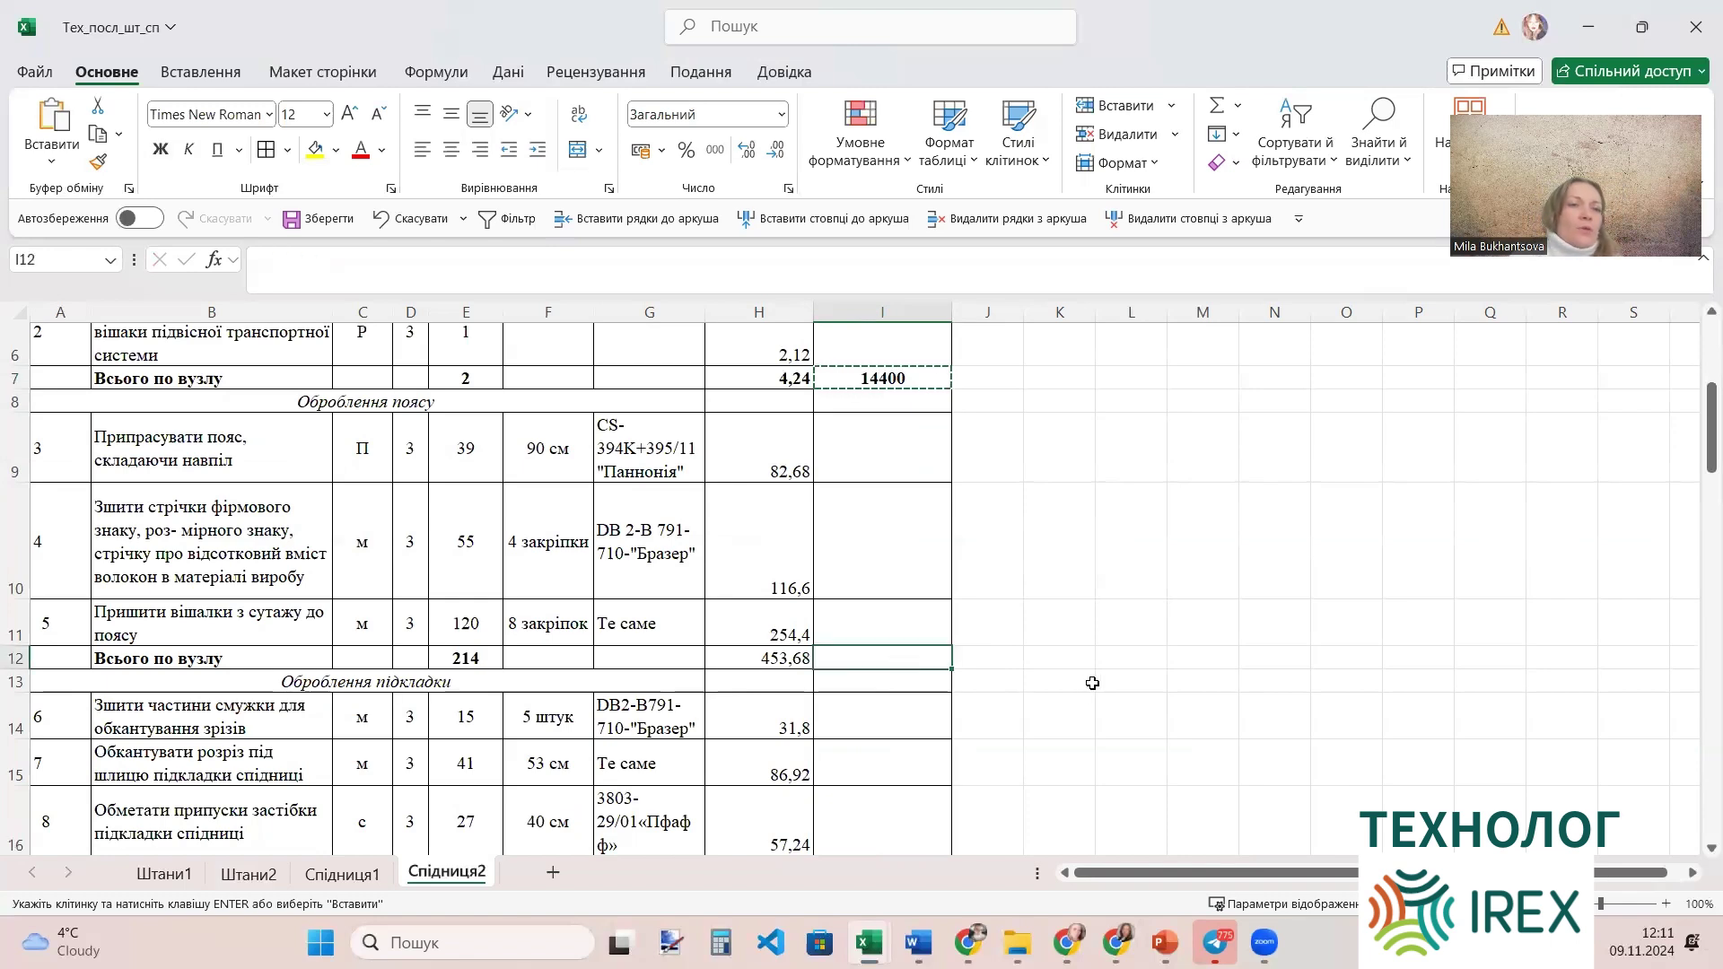
pyautogui.click(52, 112)
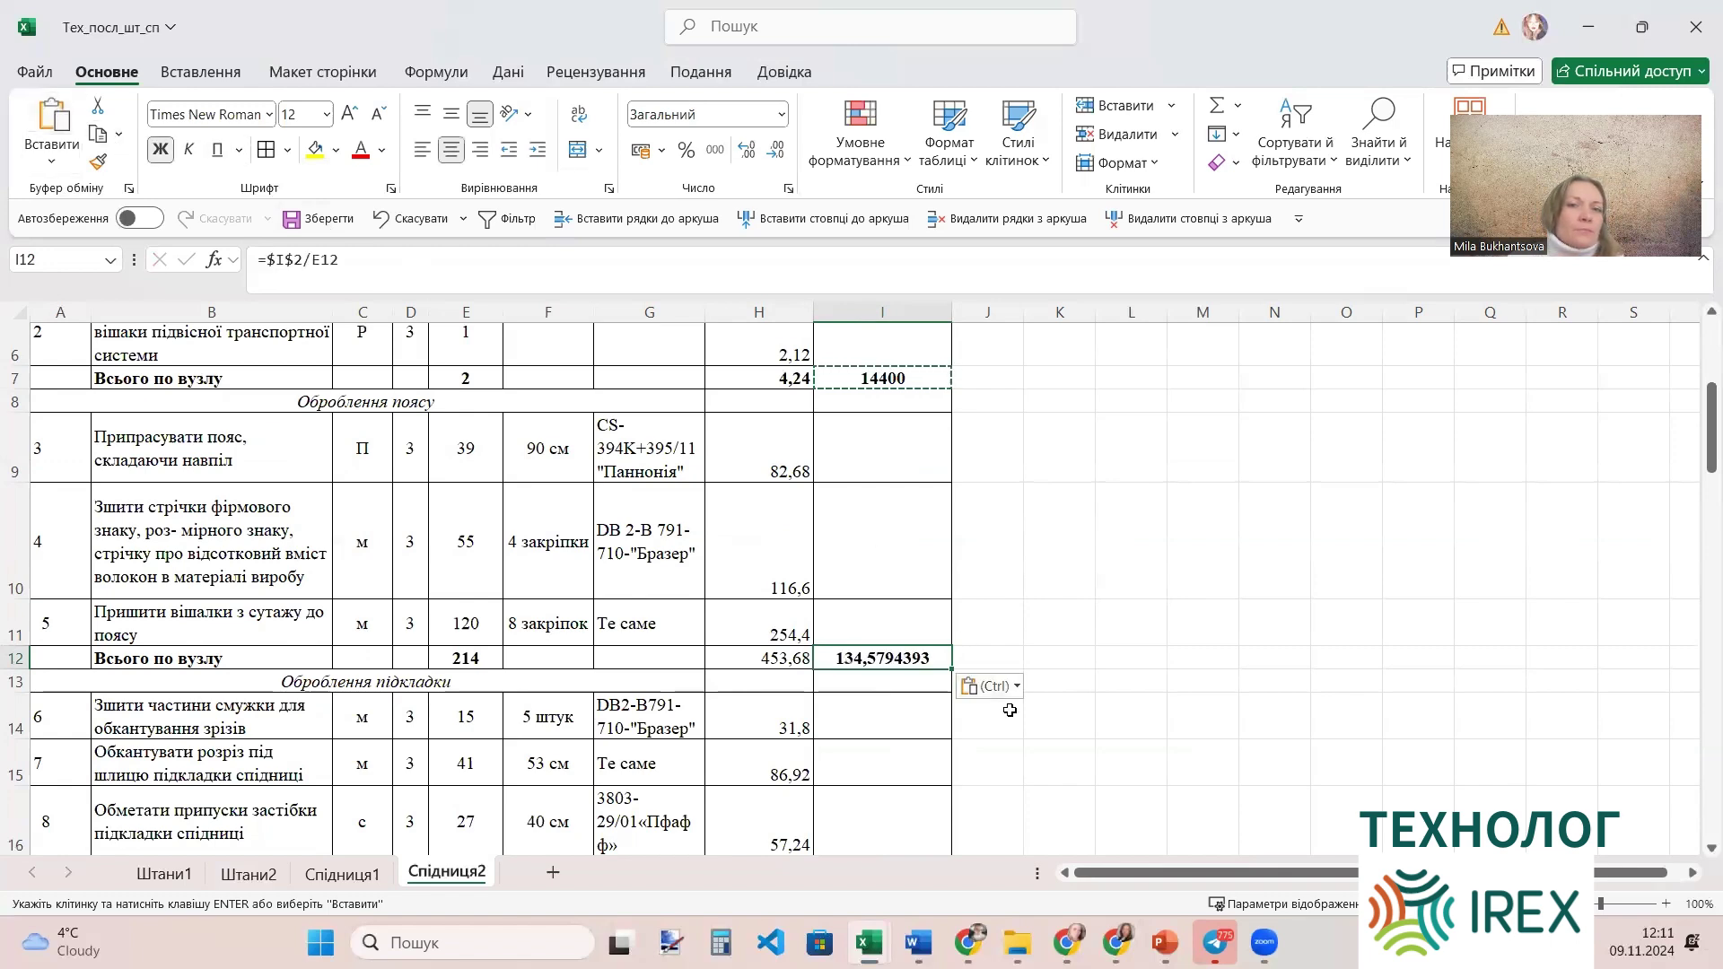
pyautogui.scroll(-3, 1010, 710)
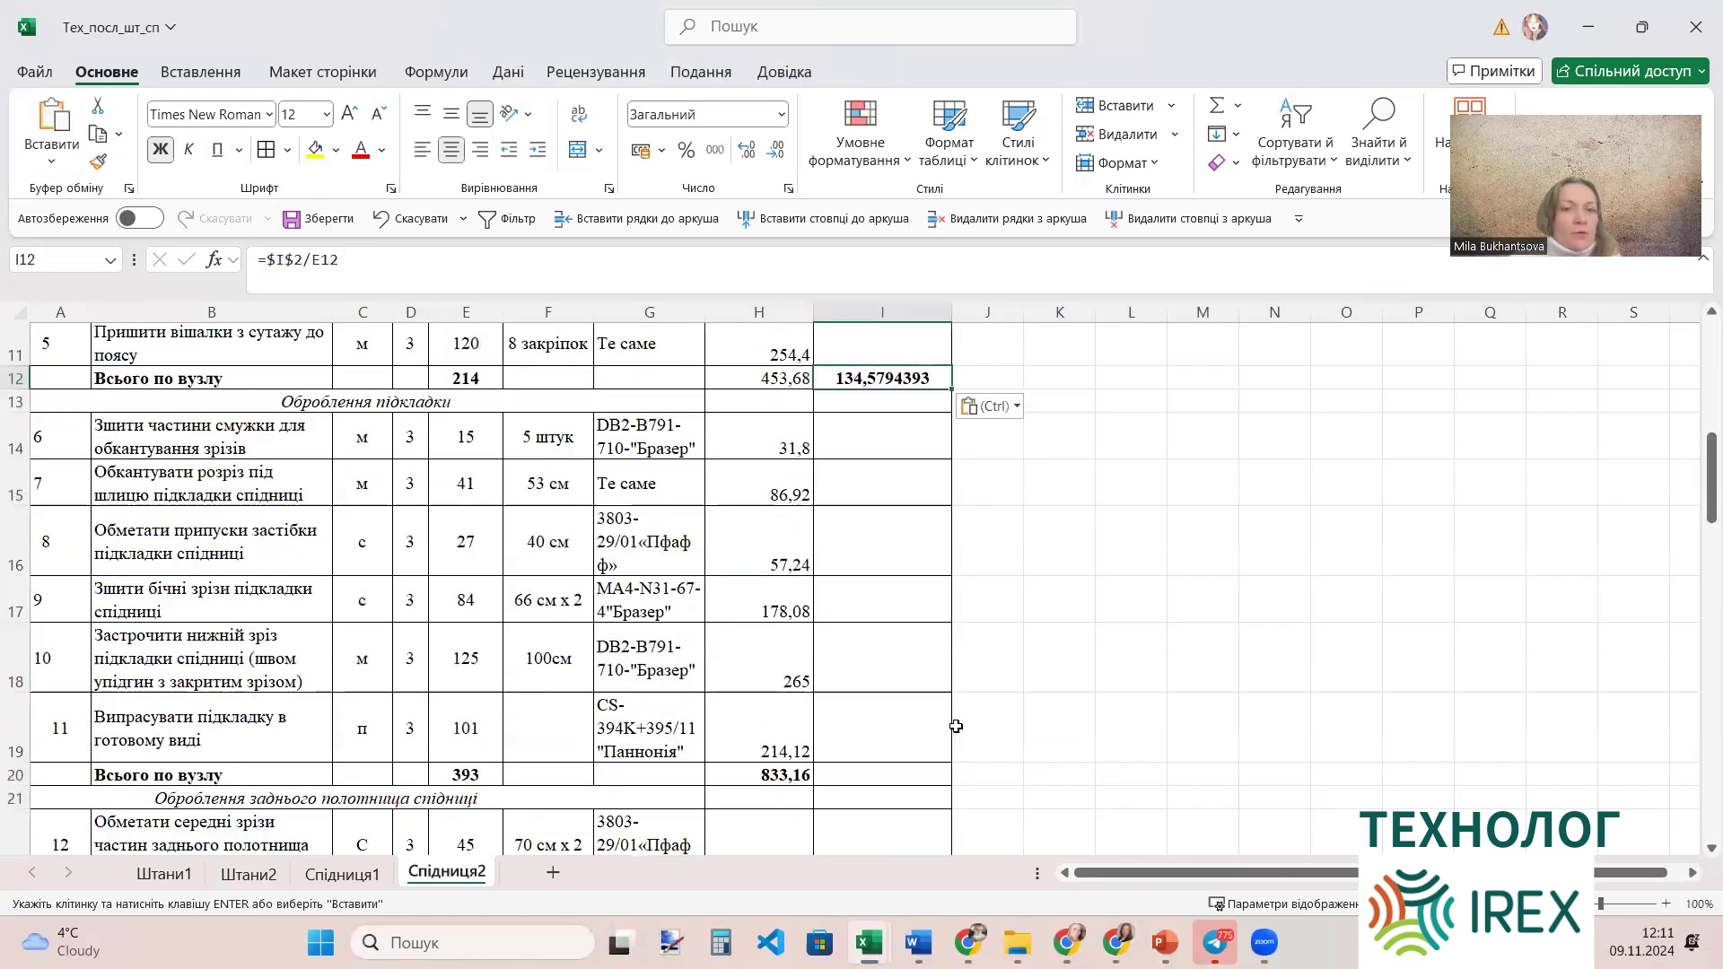
pyautogui.scroll(-2, 955, 726)
pyautogui.click(900, 705)
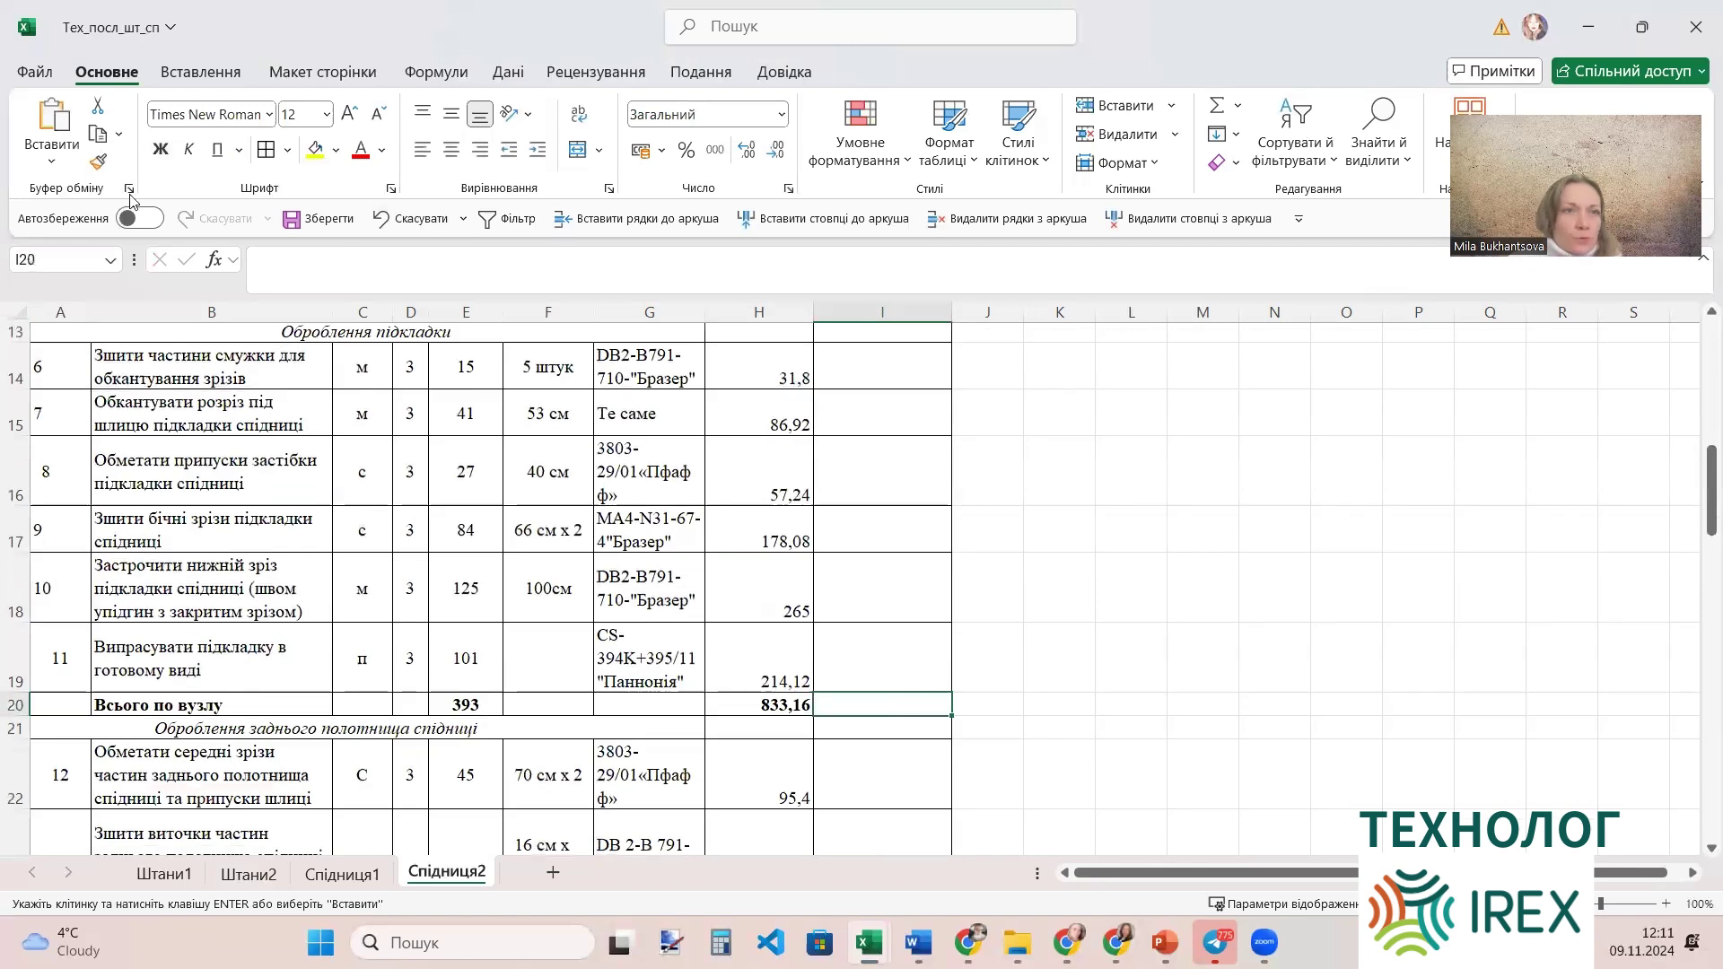
pyautogui.click(51, 126)
# Paste the copied output norm formula into I25 and I29:I30, the total rows of the back and front panel sections.
pyautogui.scroll(6, 947, 596)
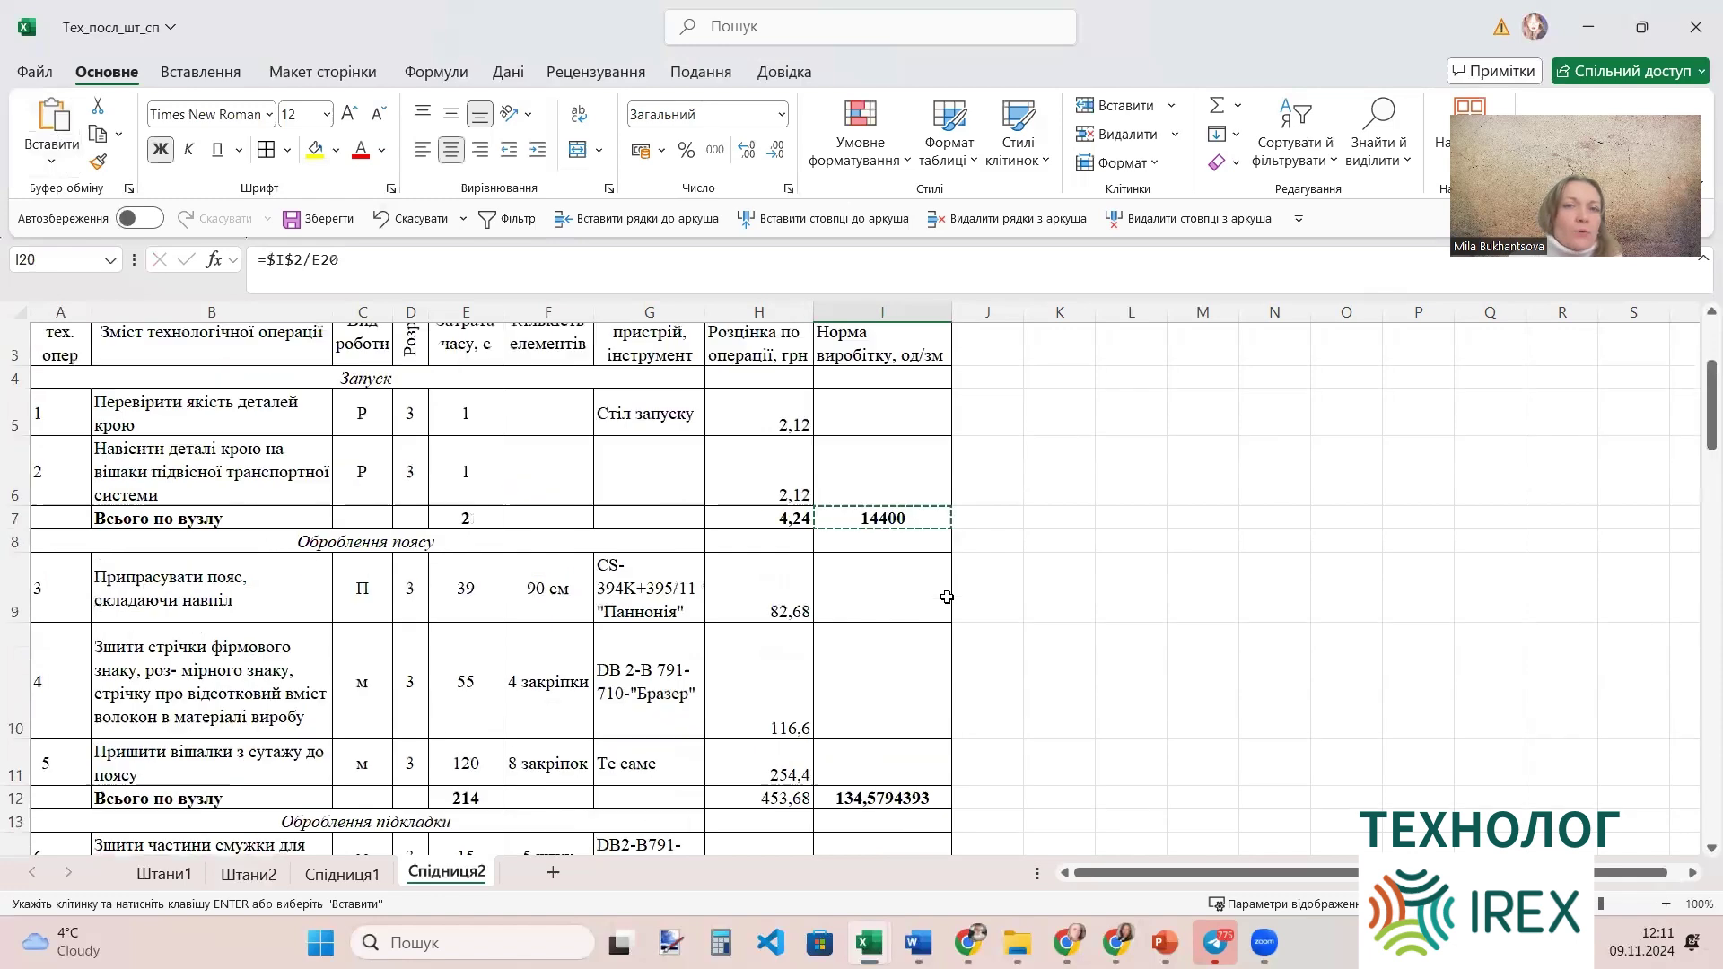
pyautogui.scroll(2, 946, 596)
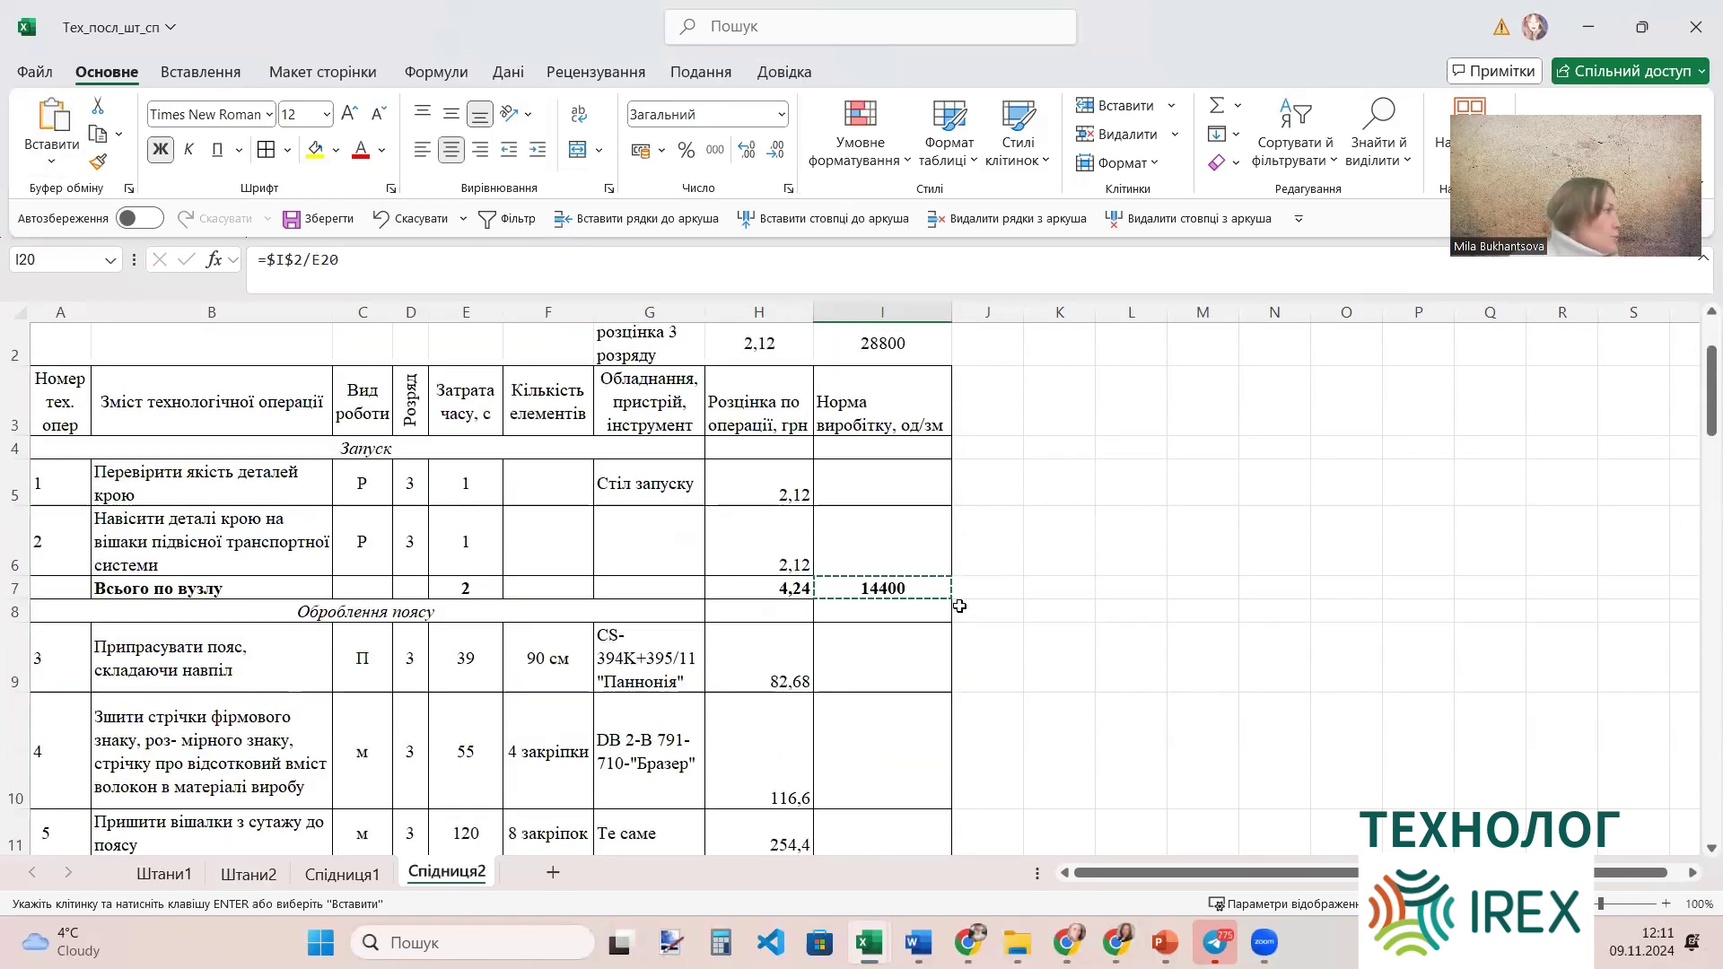
pyautogui.scroll(-5, 966, 596)
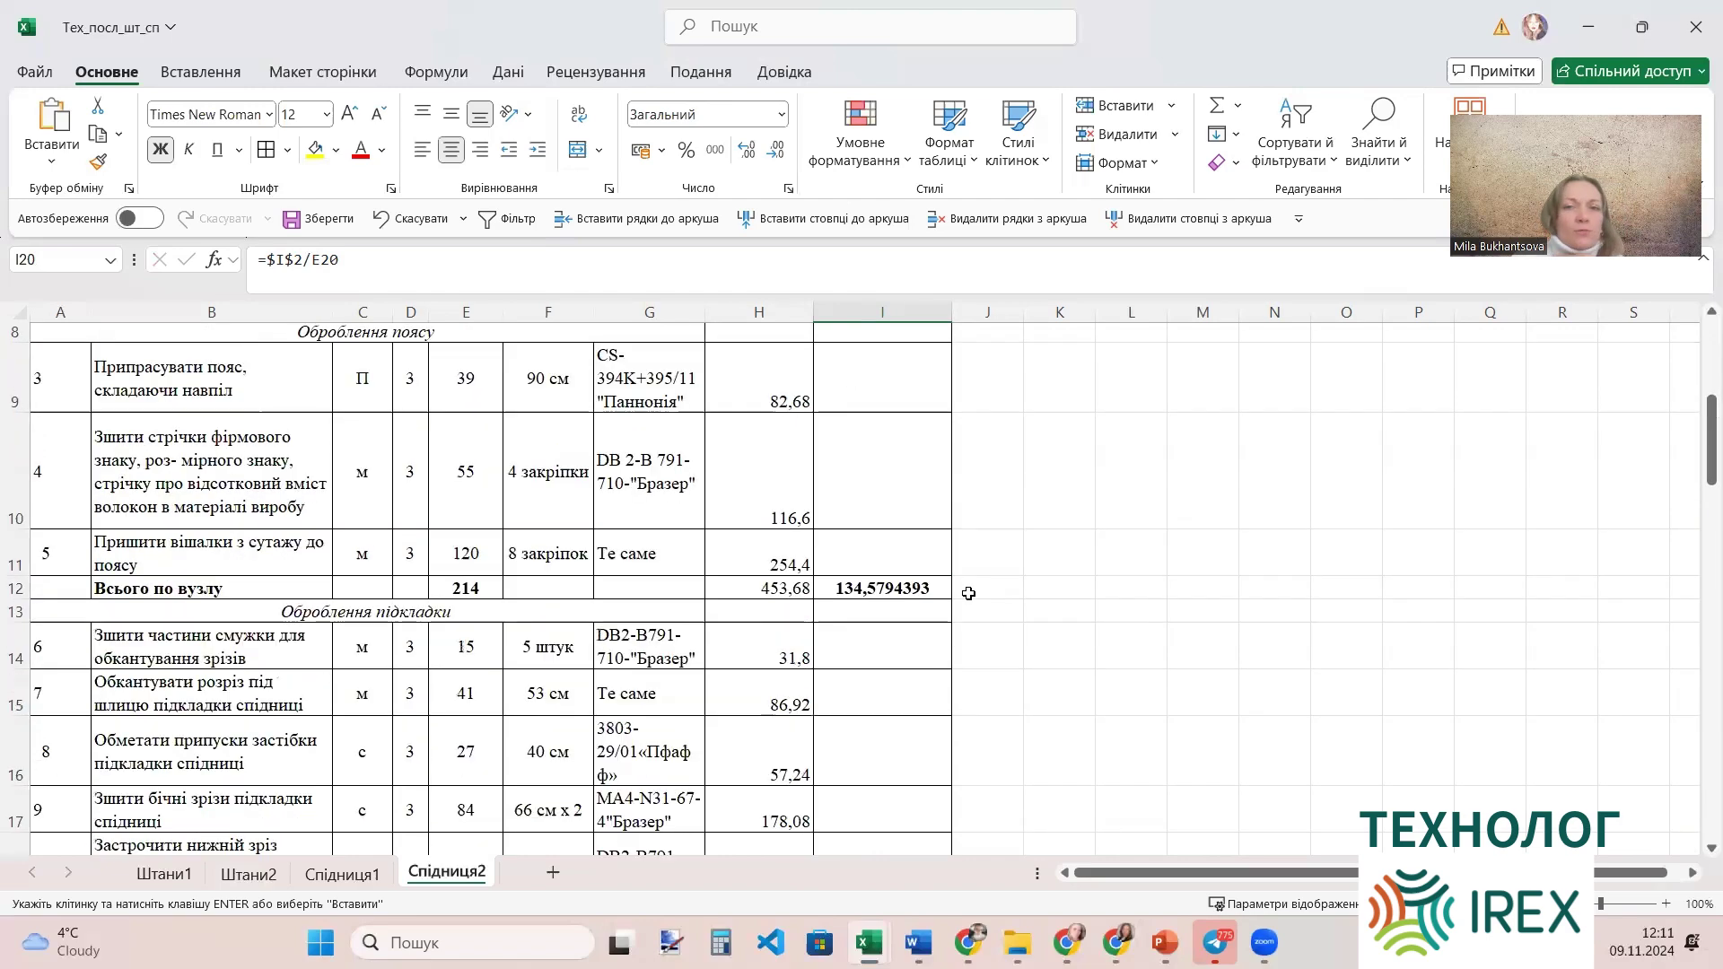
pyautogui.scroll(-2, 961, 600)
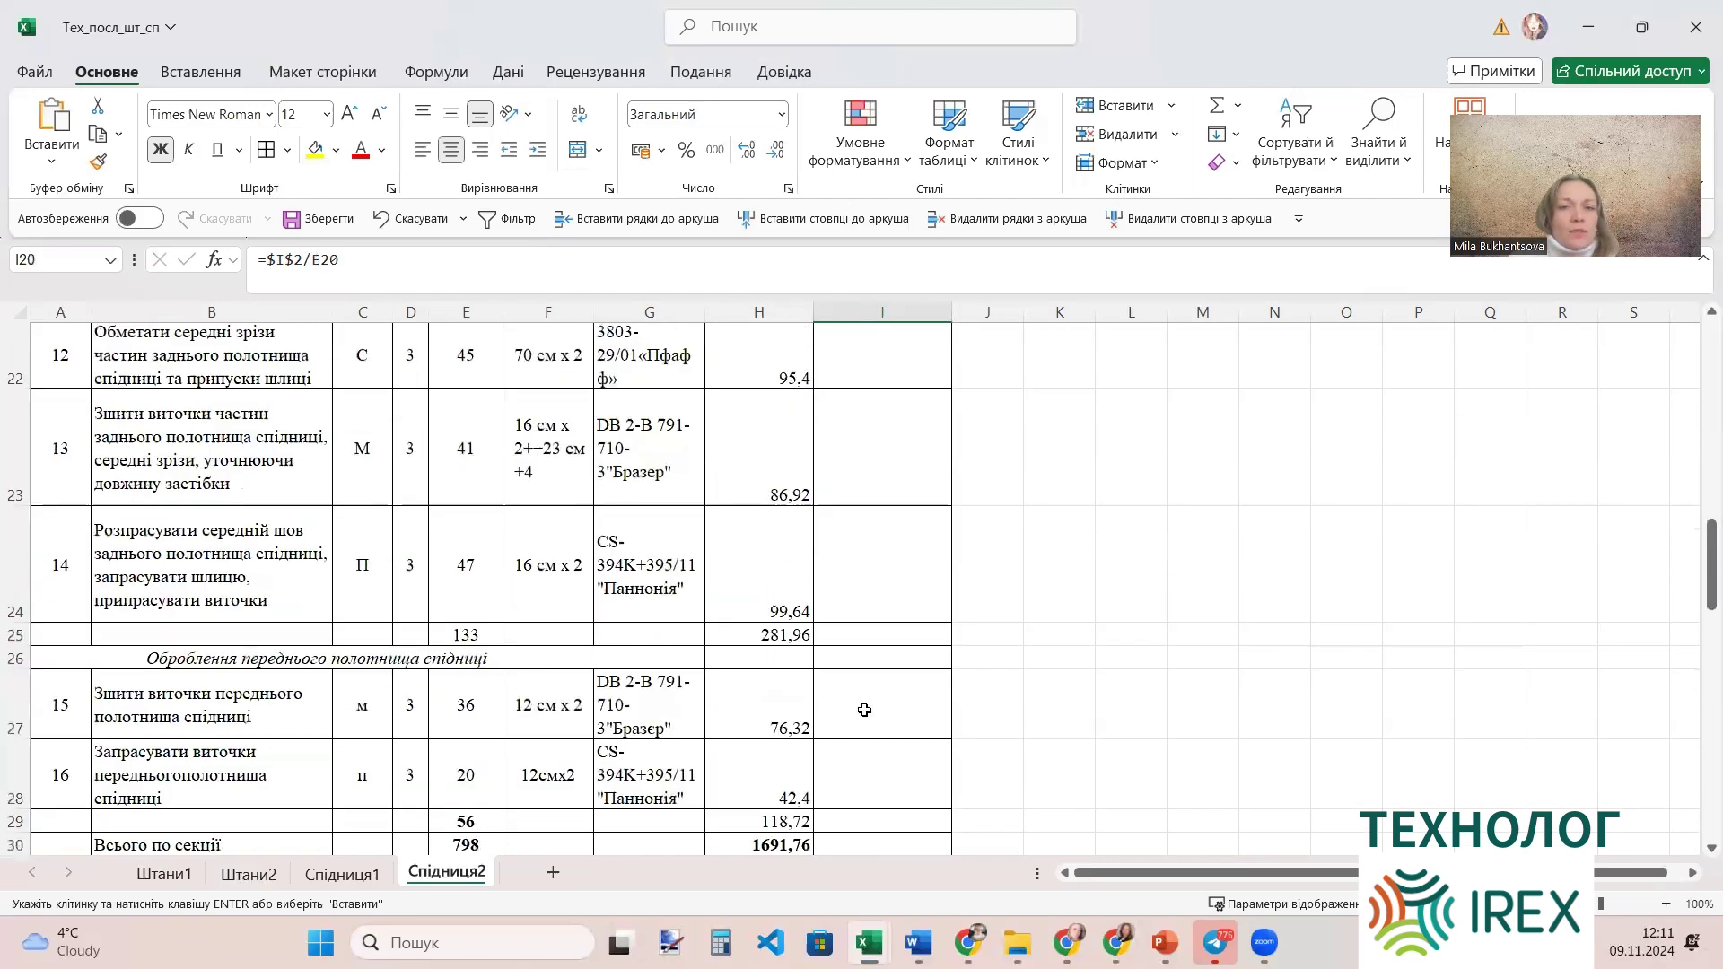
pyautogui.click(891, 640)
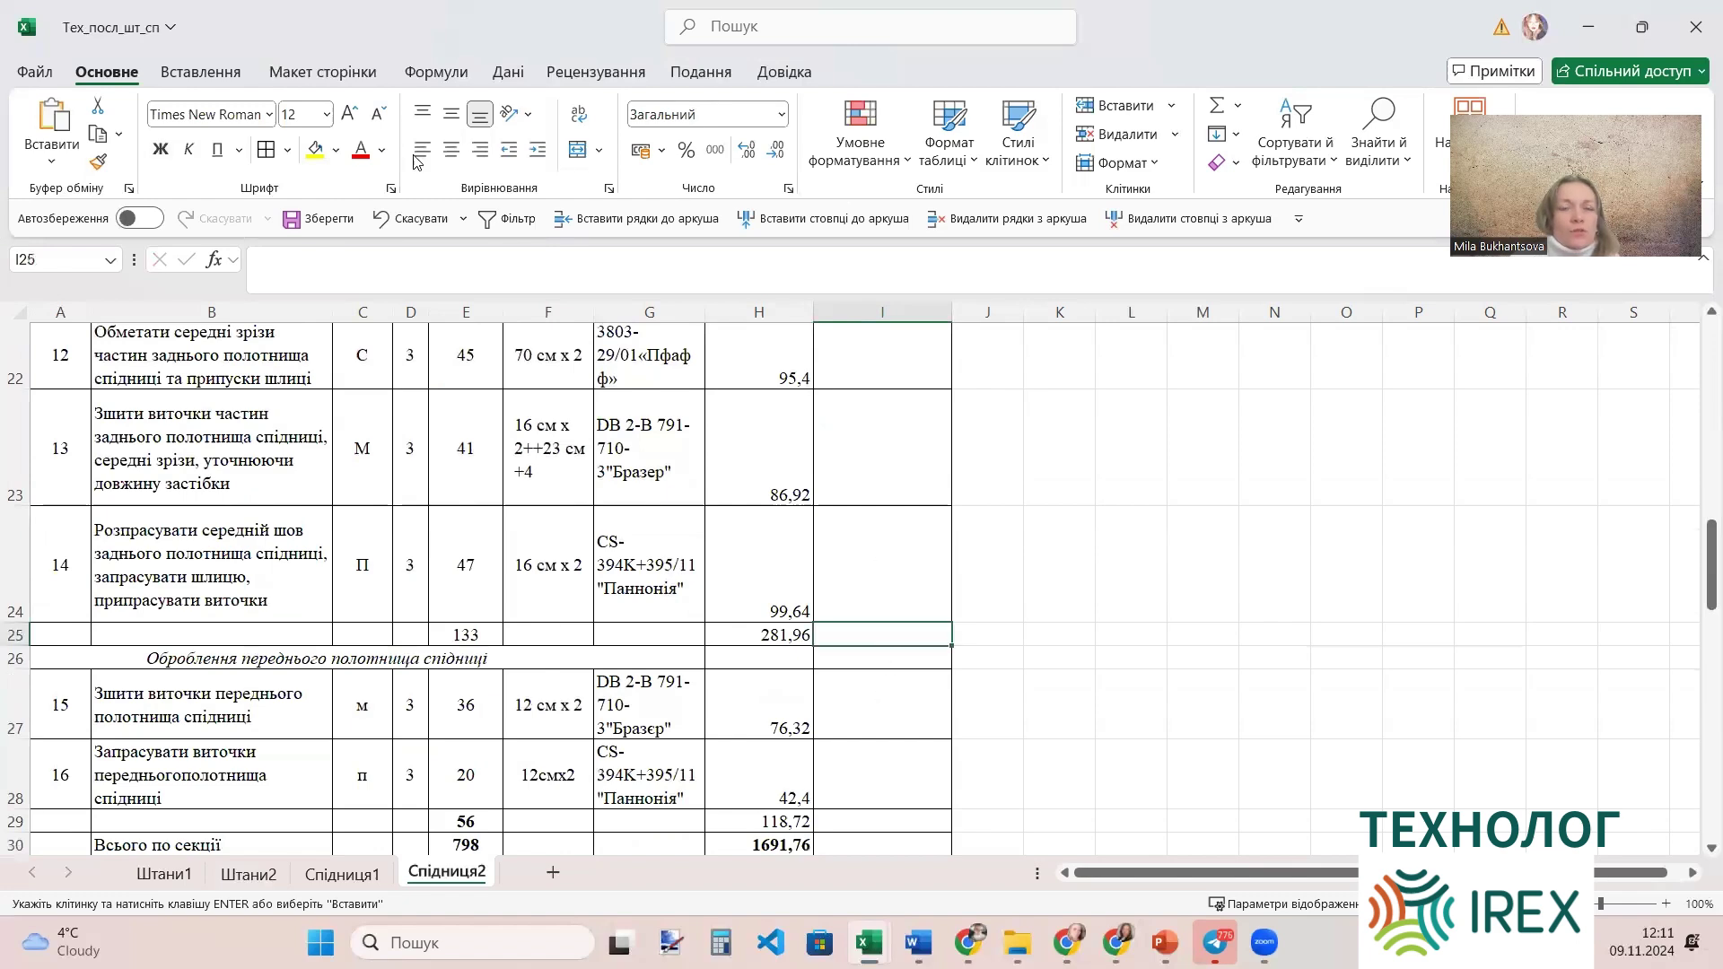
pyautogui.click(66, 123)
pyautogui.scroll(-1, 879, 549)
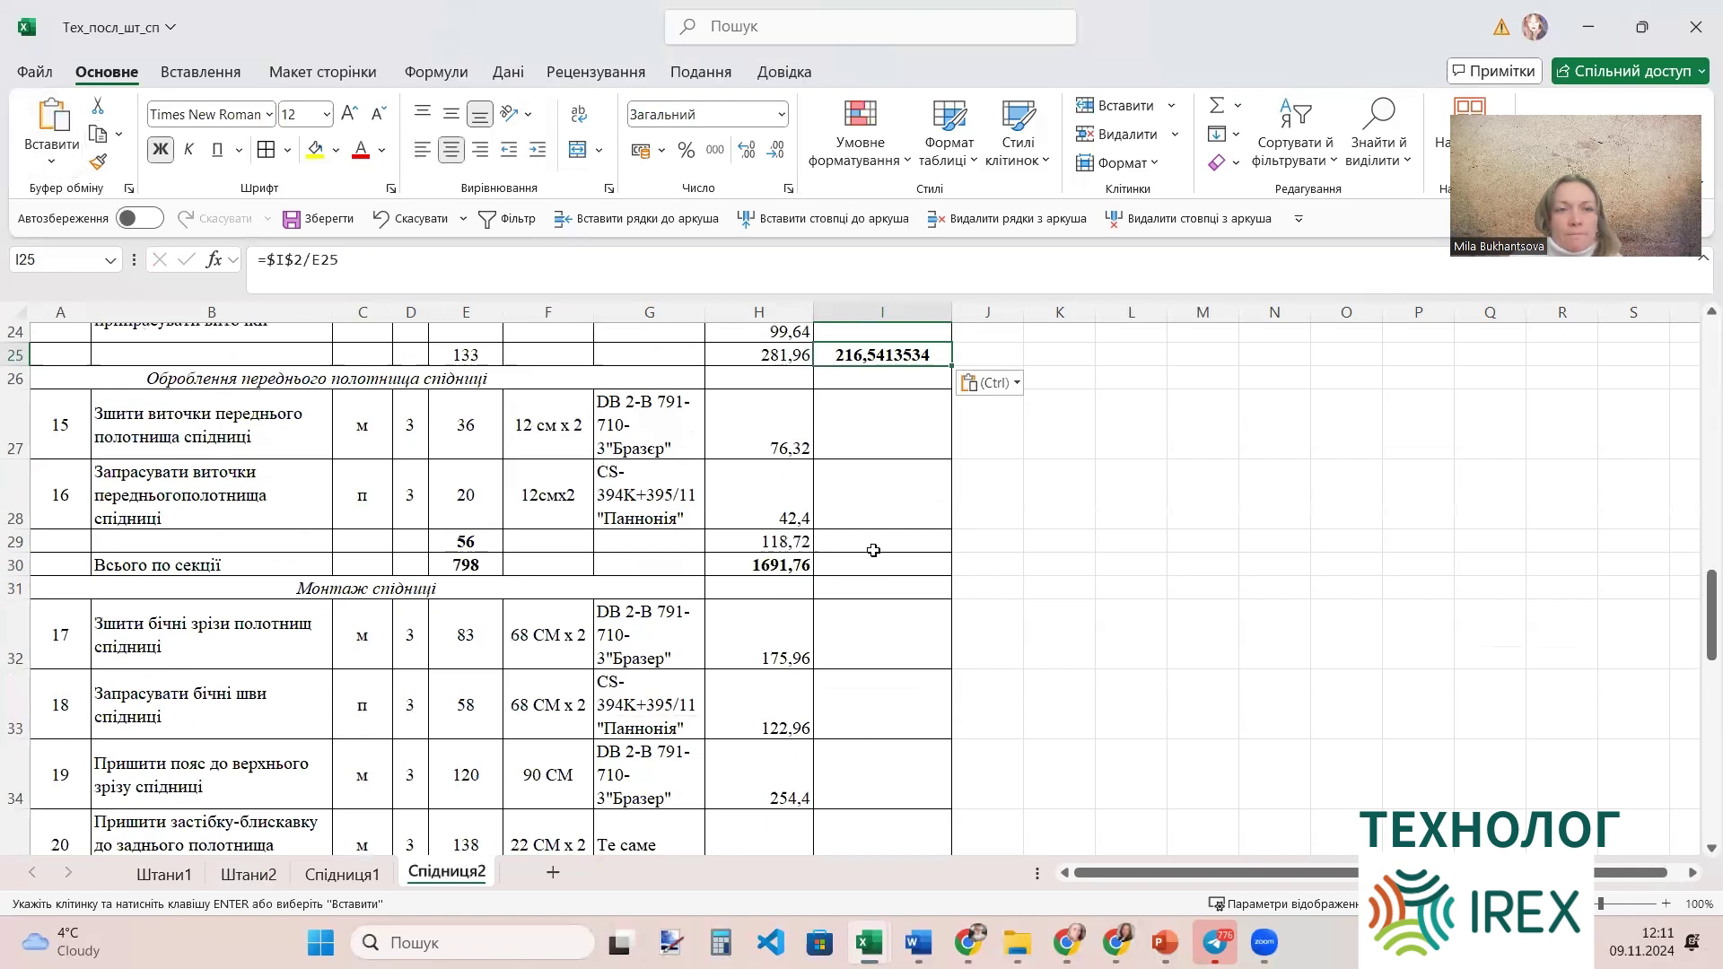
pyautogui.moveTo(873, 550); pyautogui.dragTo(875, 566)
pyautogui.click(54, 121)
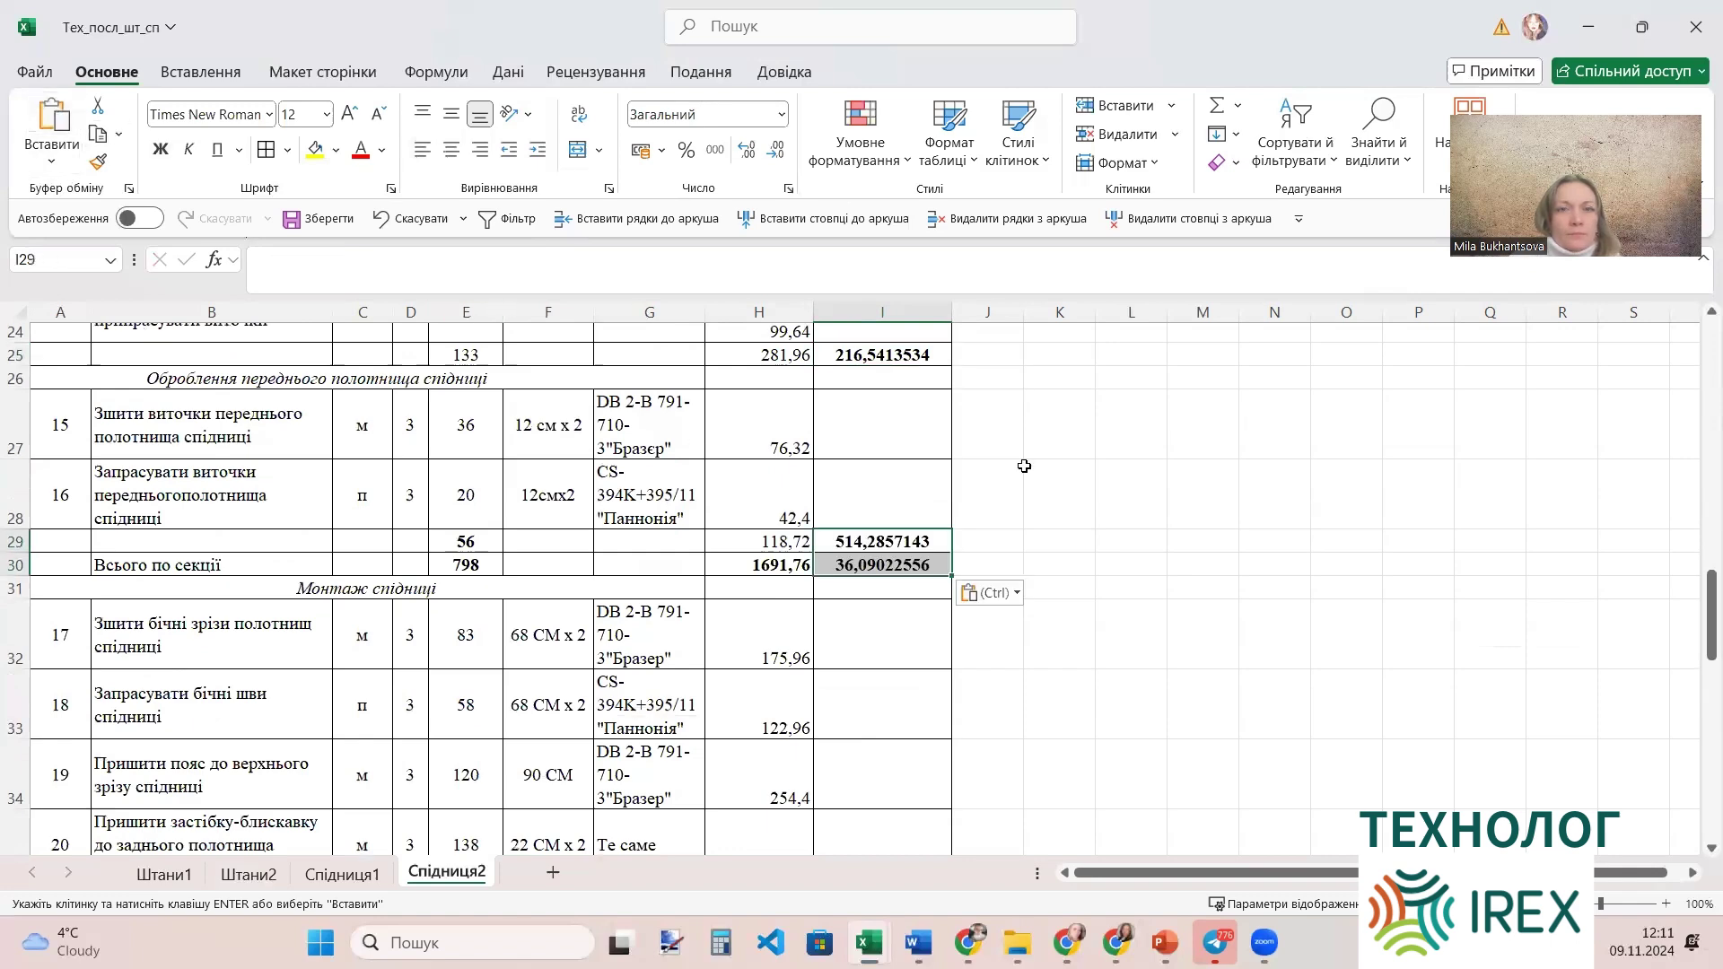
# Paste the copied output norm formula into I46:I47 for Всього по секції and Всього по виробу, and end copy mode.
pyautogui.scroll(-4, 1027, 503)
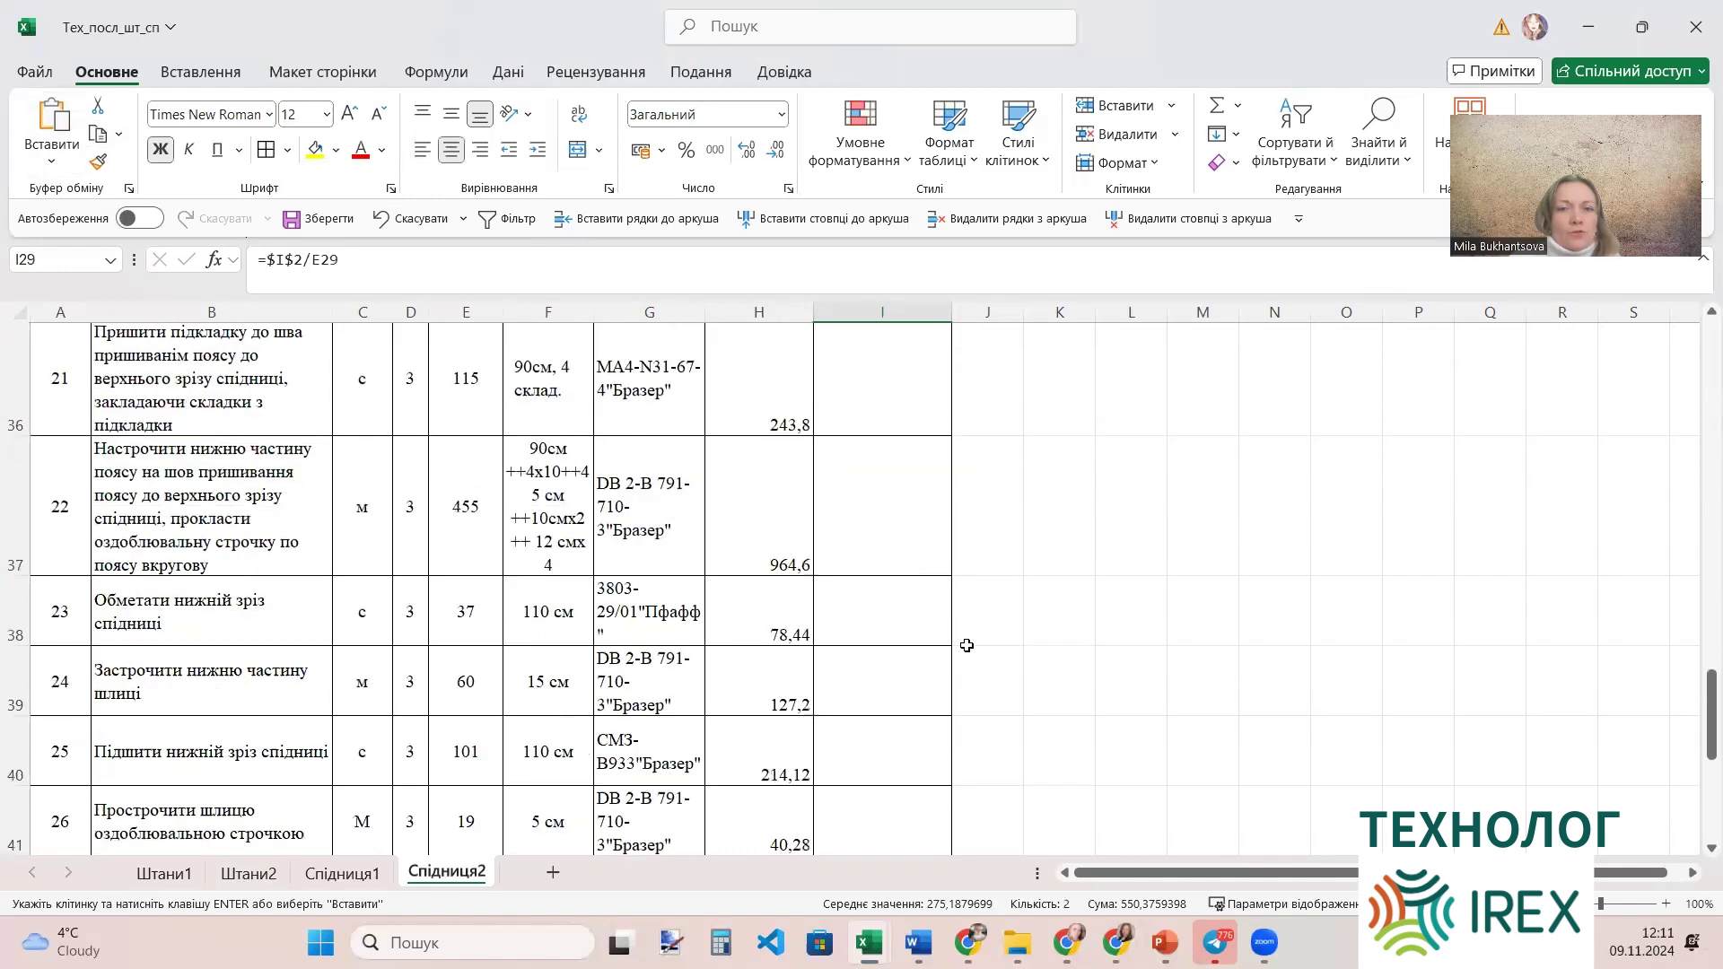
pyautogui.scroll(-2, 966, 646)
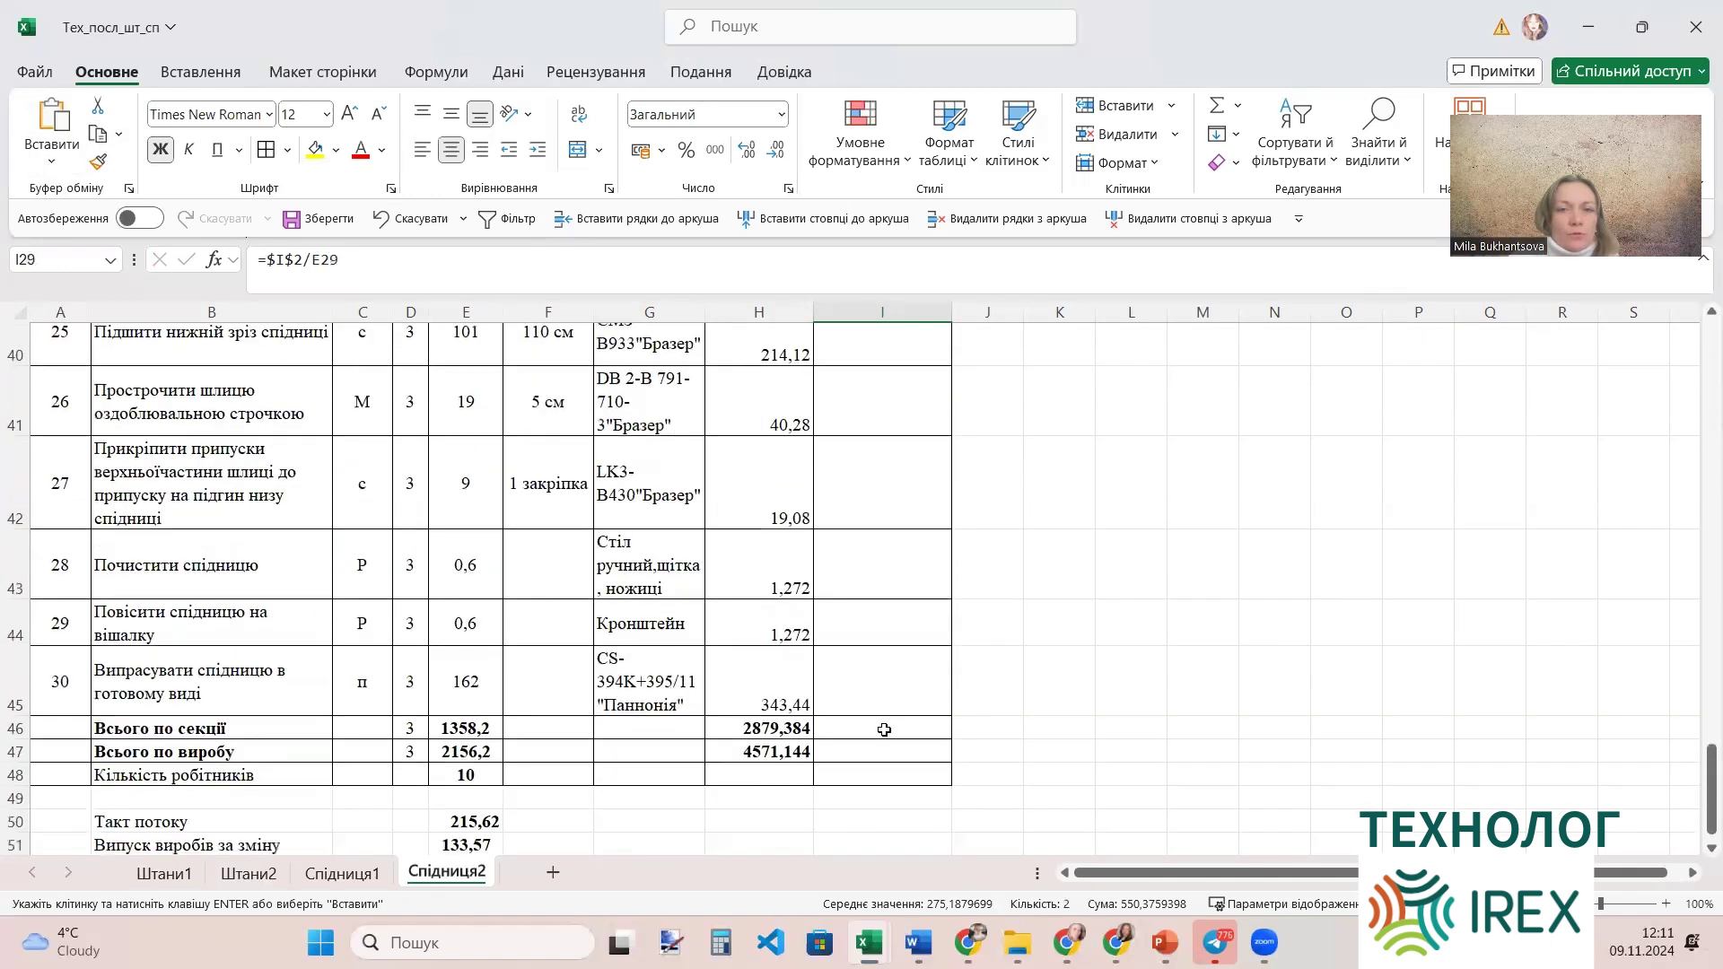
pyautogui.moveTo(884, 729); pyautogui.dragTo(884, 747)
pyautogui.click(40, 112)
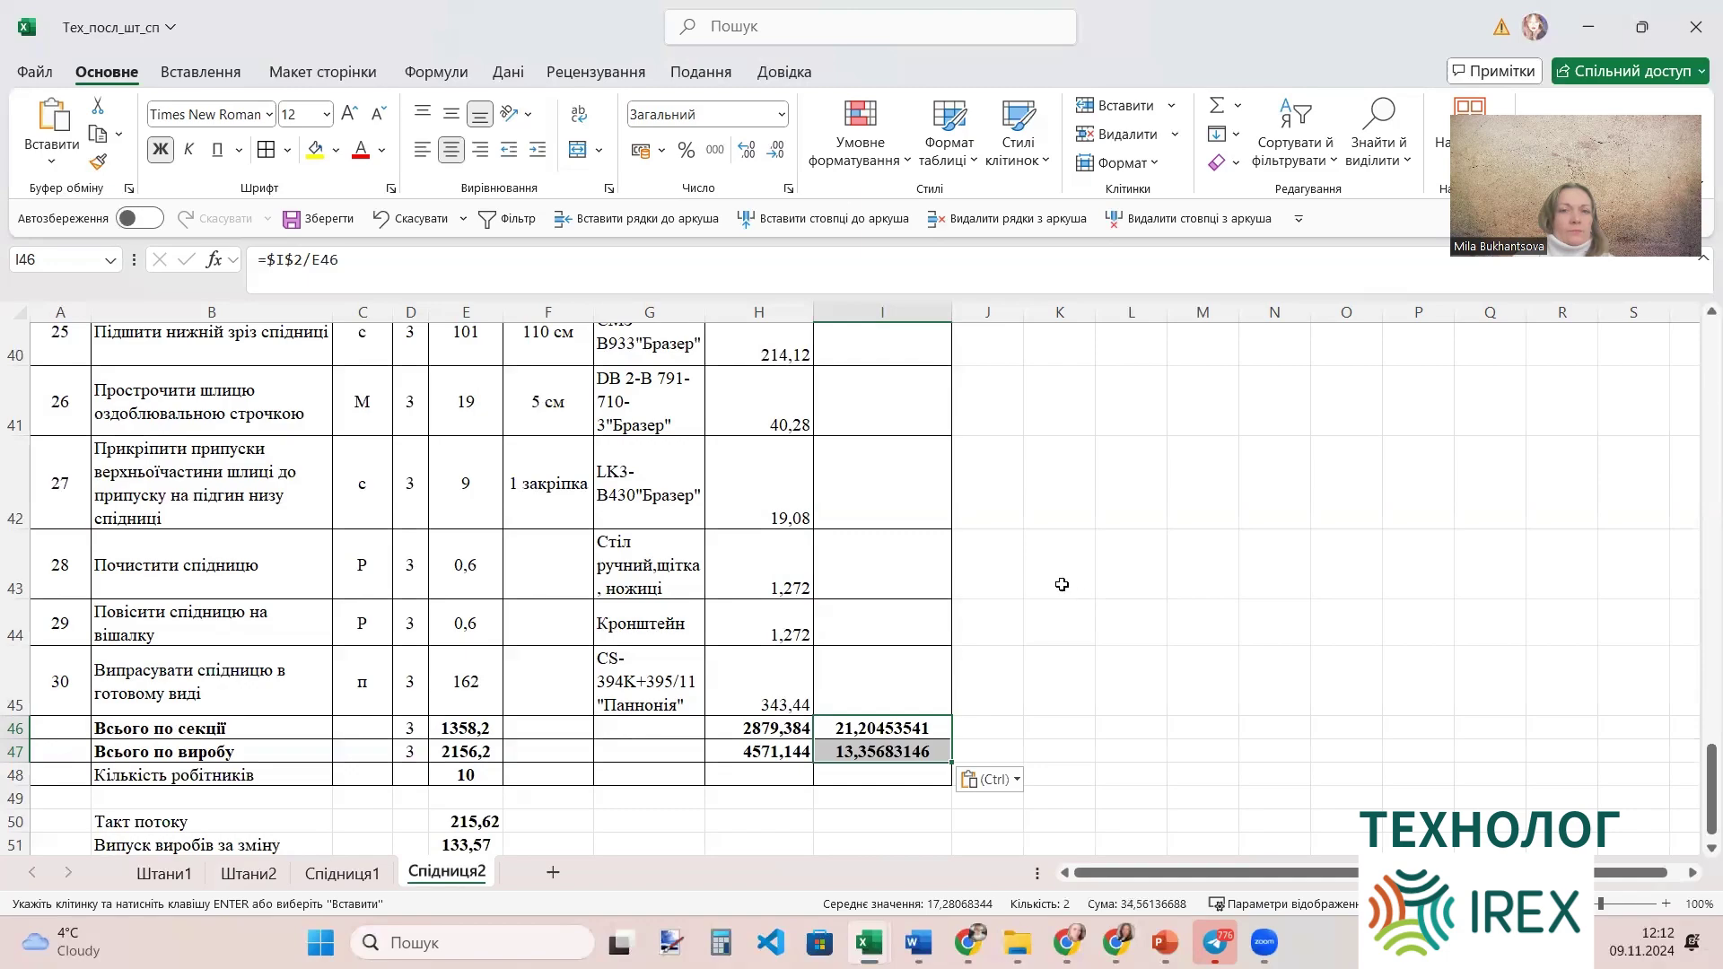
pyautogui.scroll(6, 1054, 558)
pyautogui.scroll(7, 1052, 557)
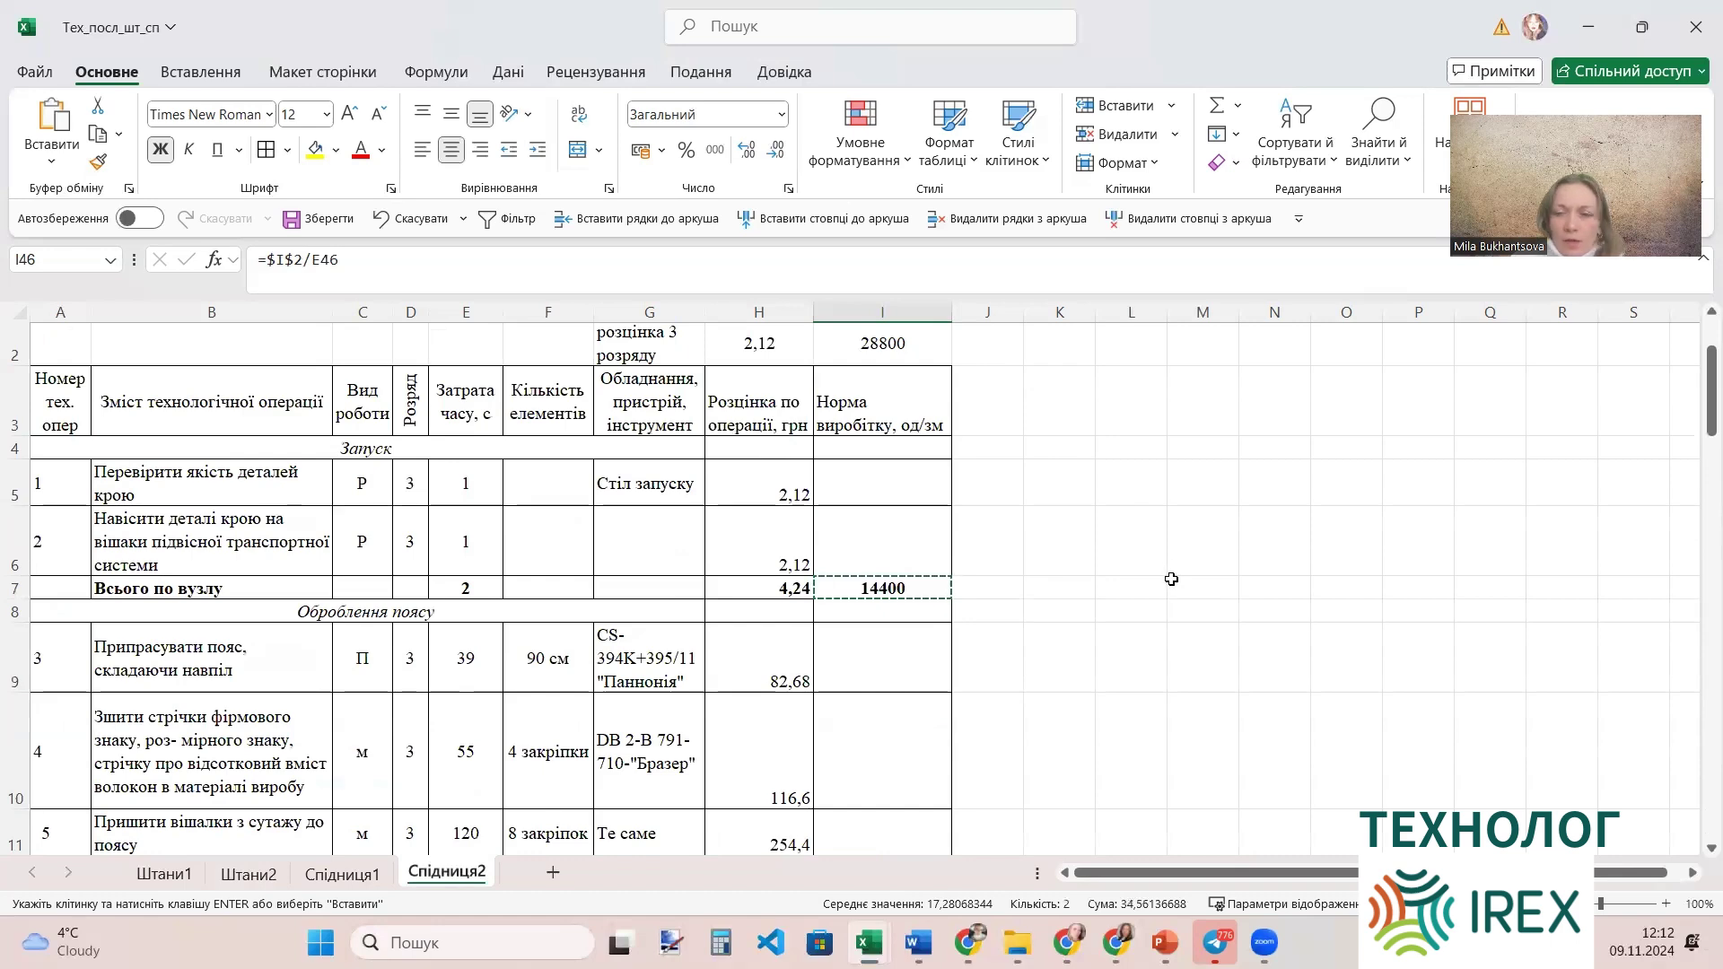
pyautogui.press('Return')
pyautogui.scroll(1, 1171, 636)
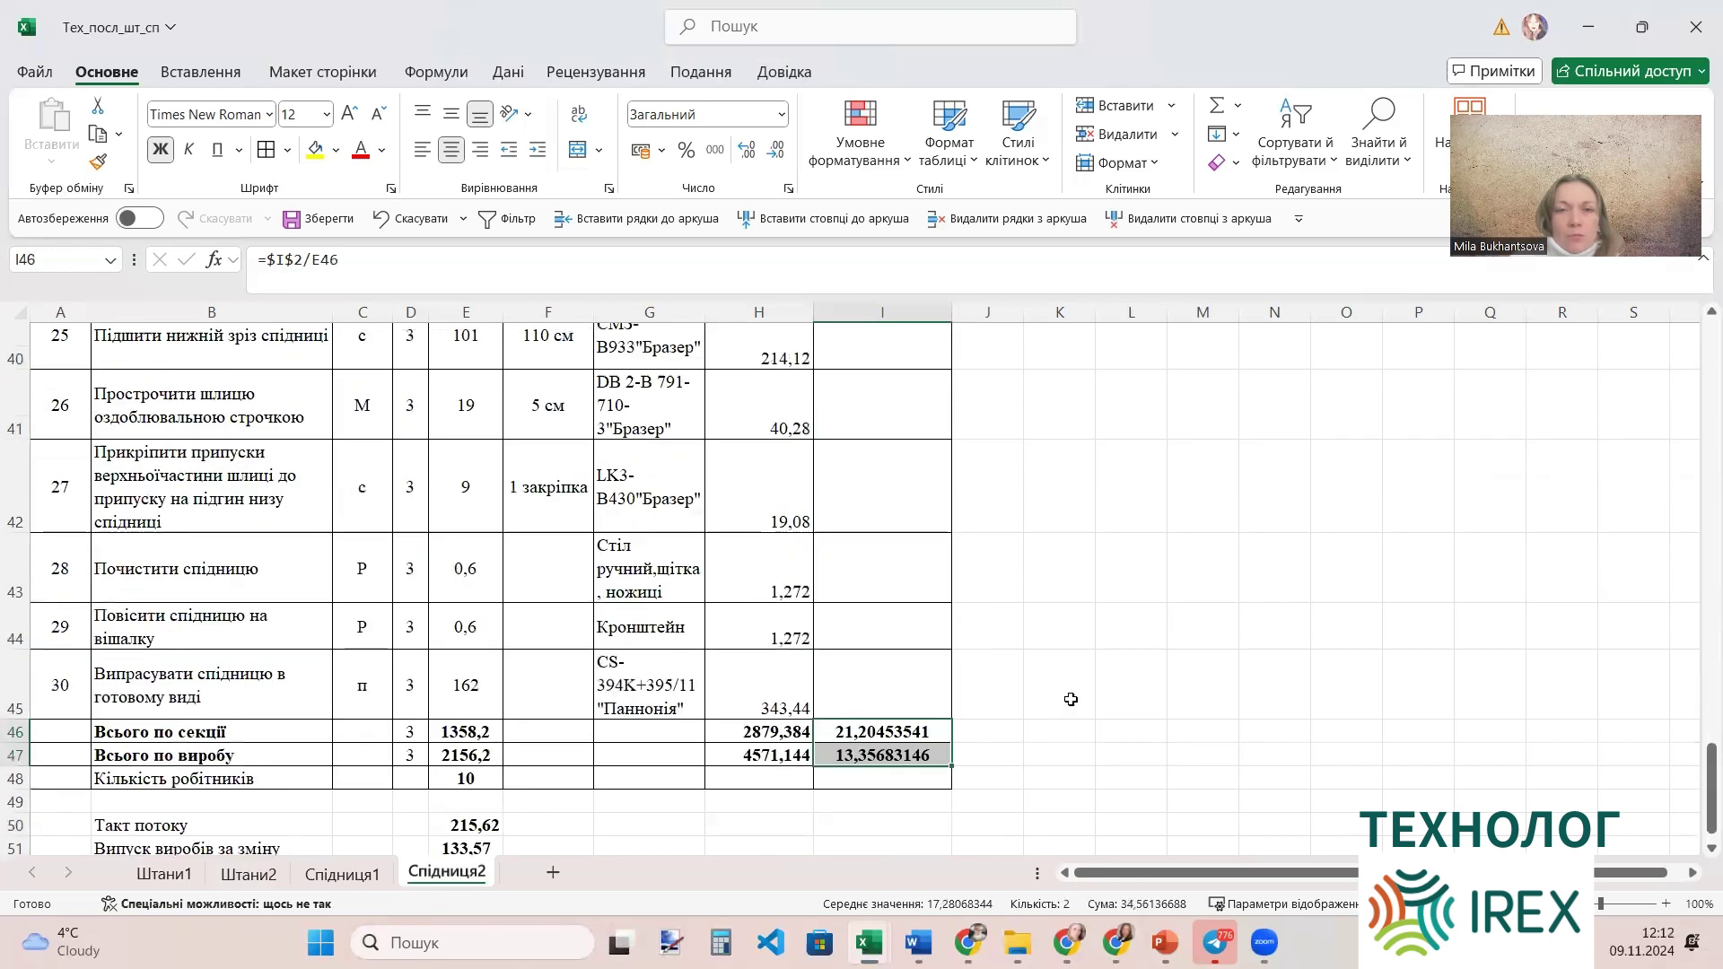
# Format the whole Норма виробітку column I with the Числовий number format and 2 decimal places.
pyautogui.click(856, 310)
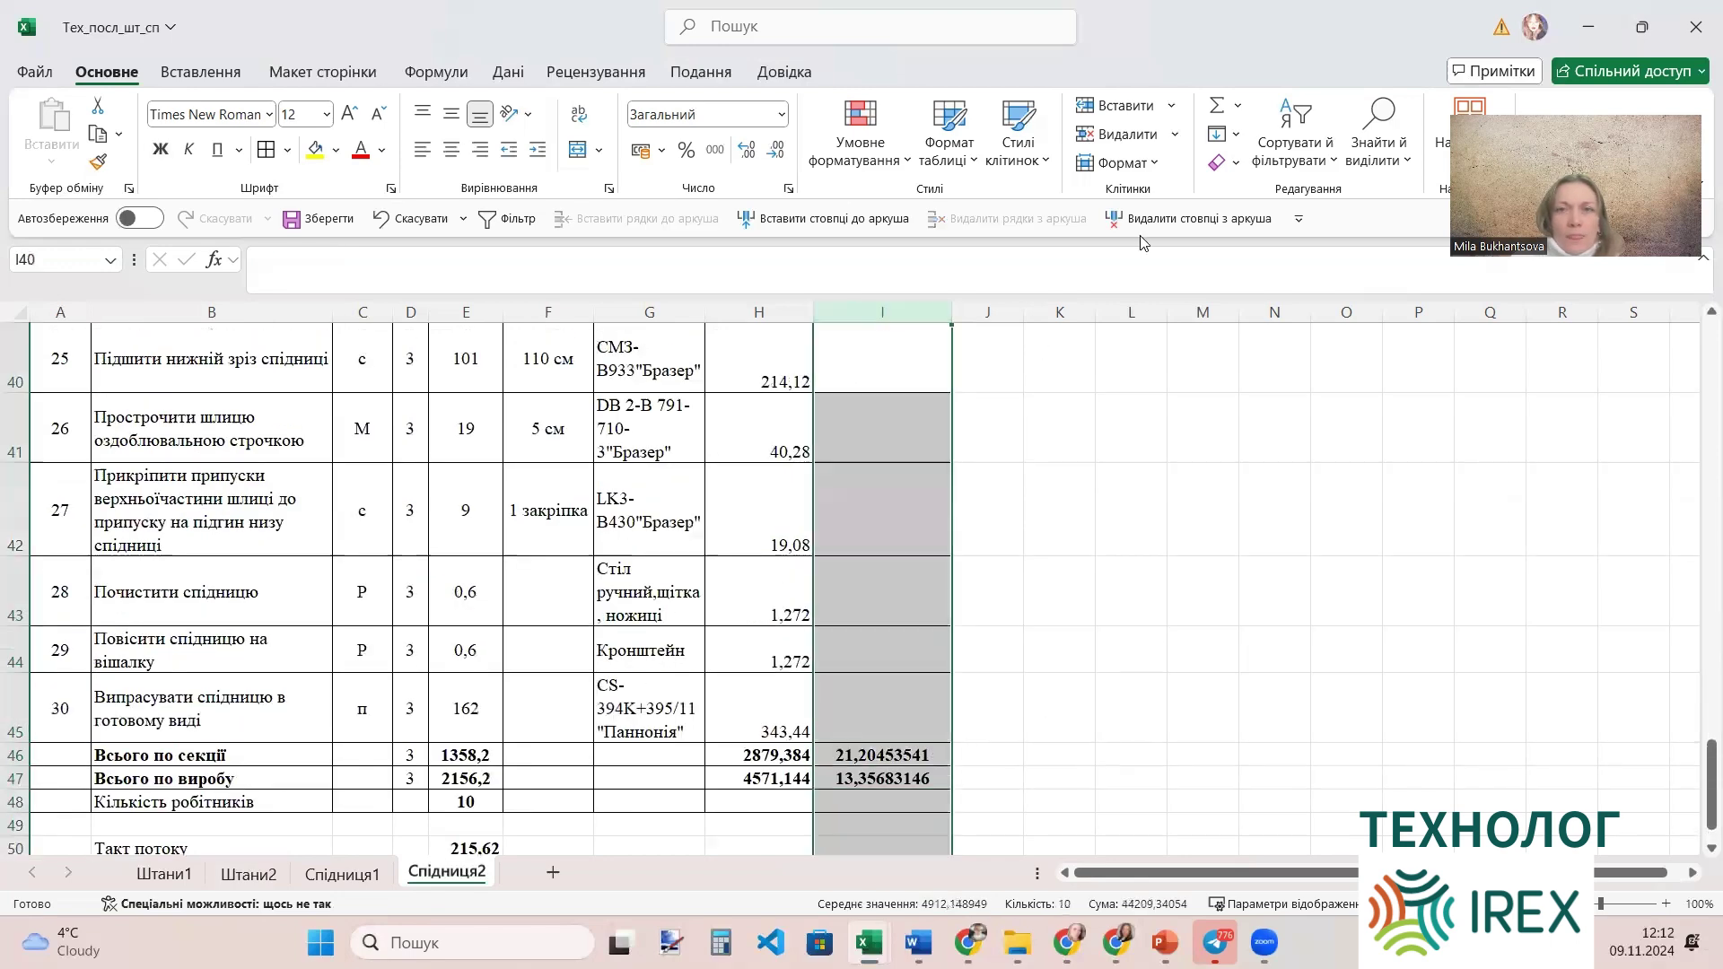
pyautogui.click(1163, 162)
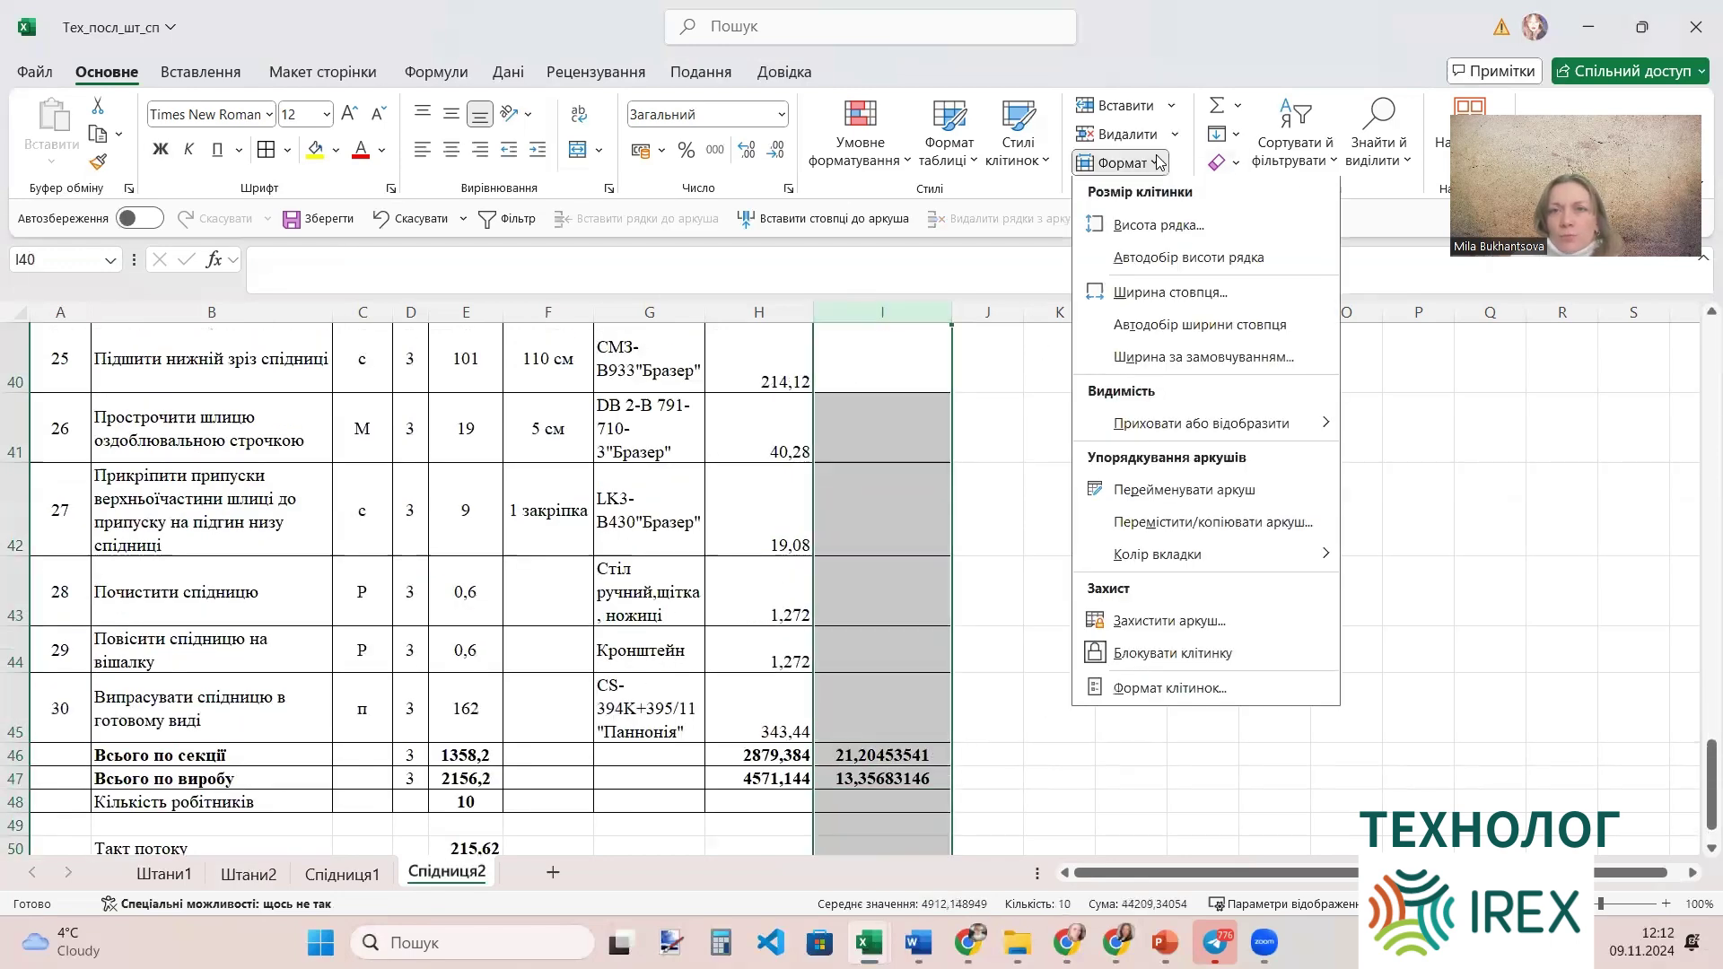
pyautogui.click(1142, 686)
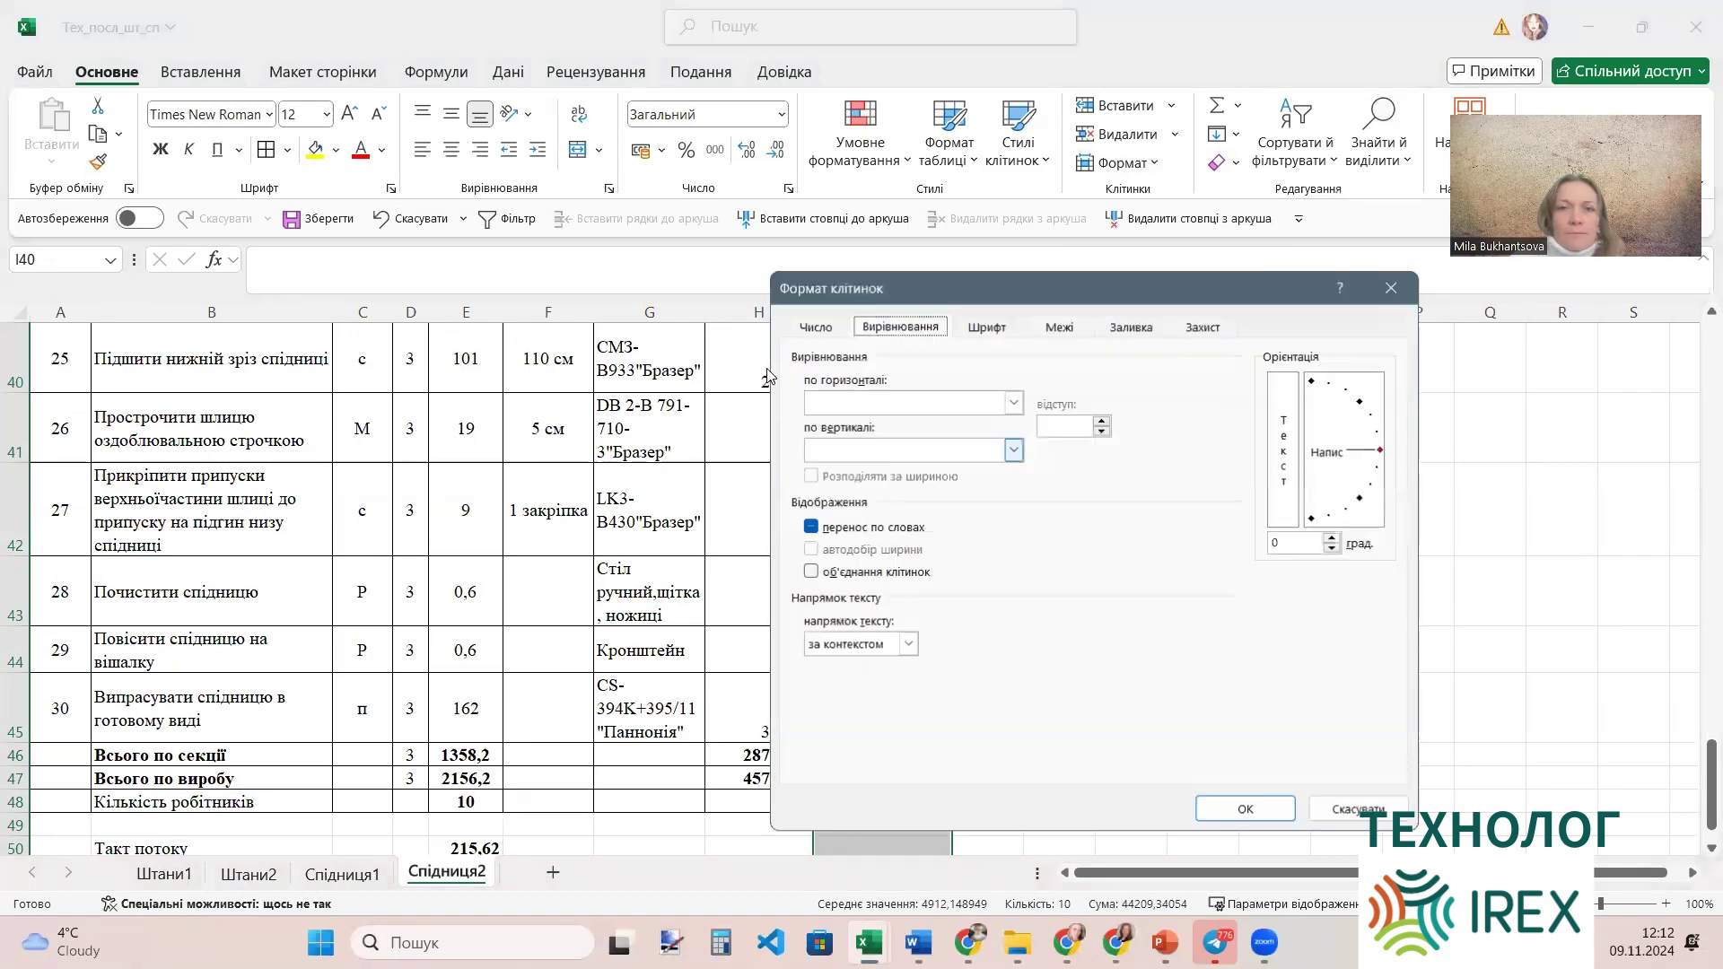
pyautogui.click(821, 326)
pyautogui.click(897, 392)
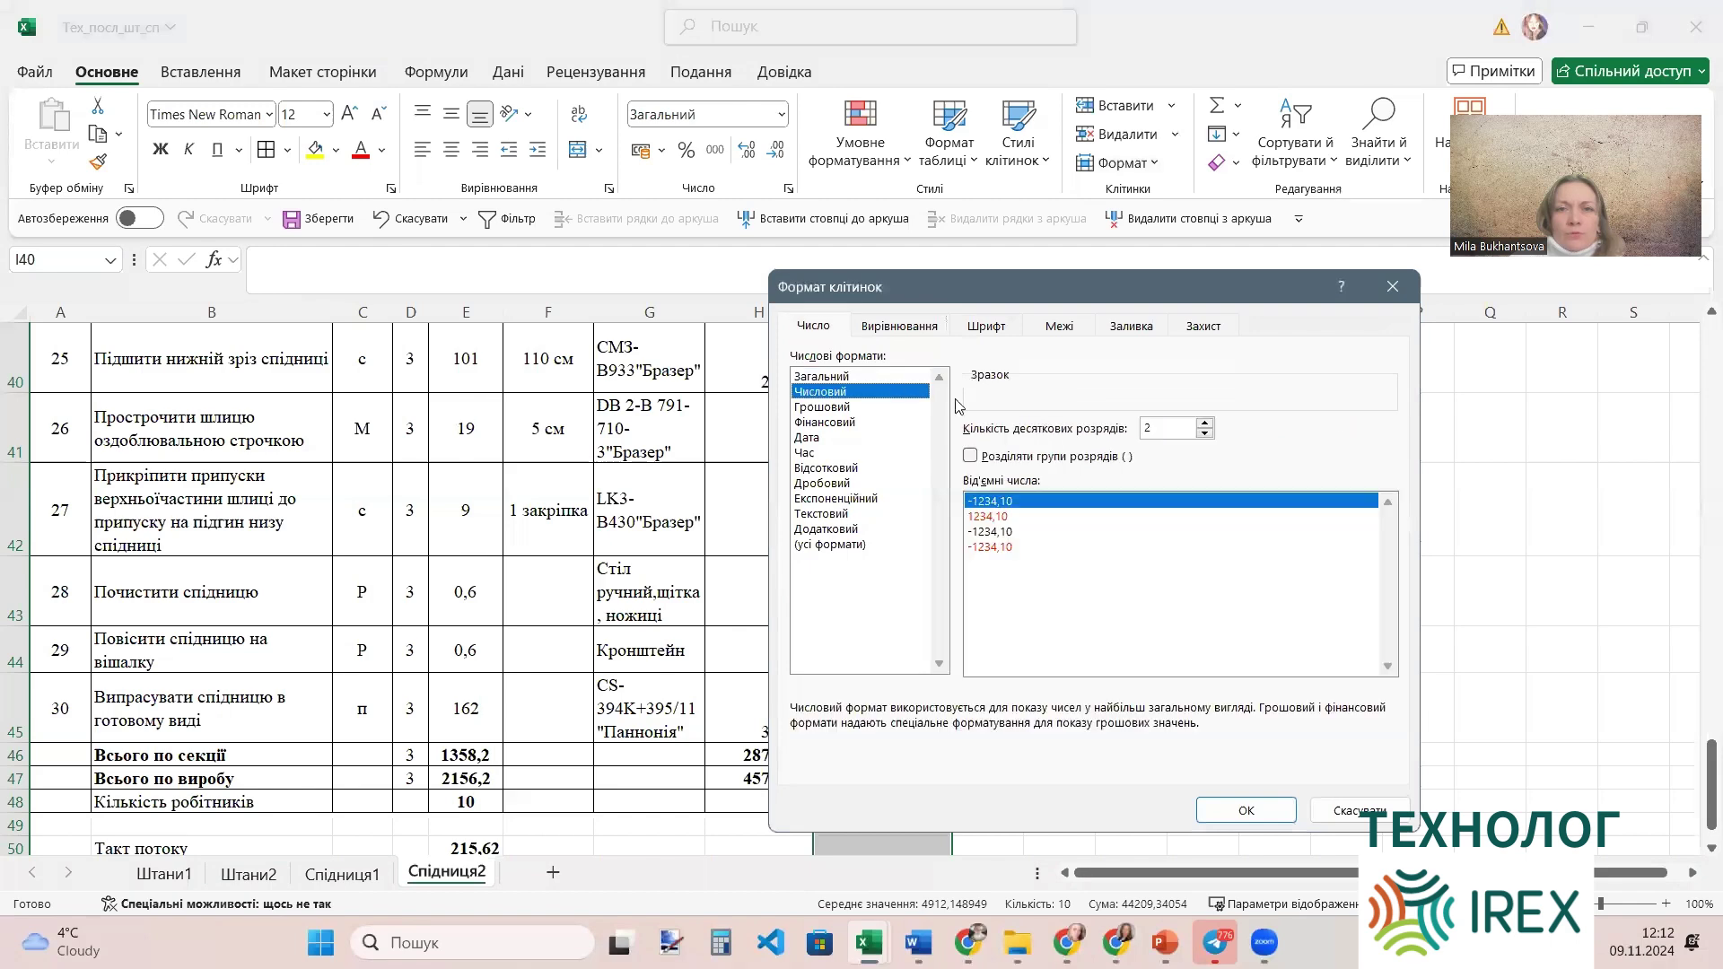
pyautogui.click(1246, 810)
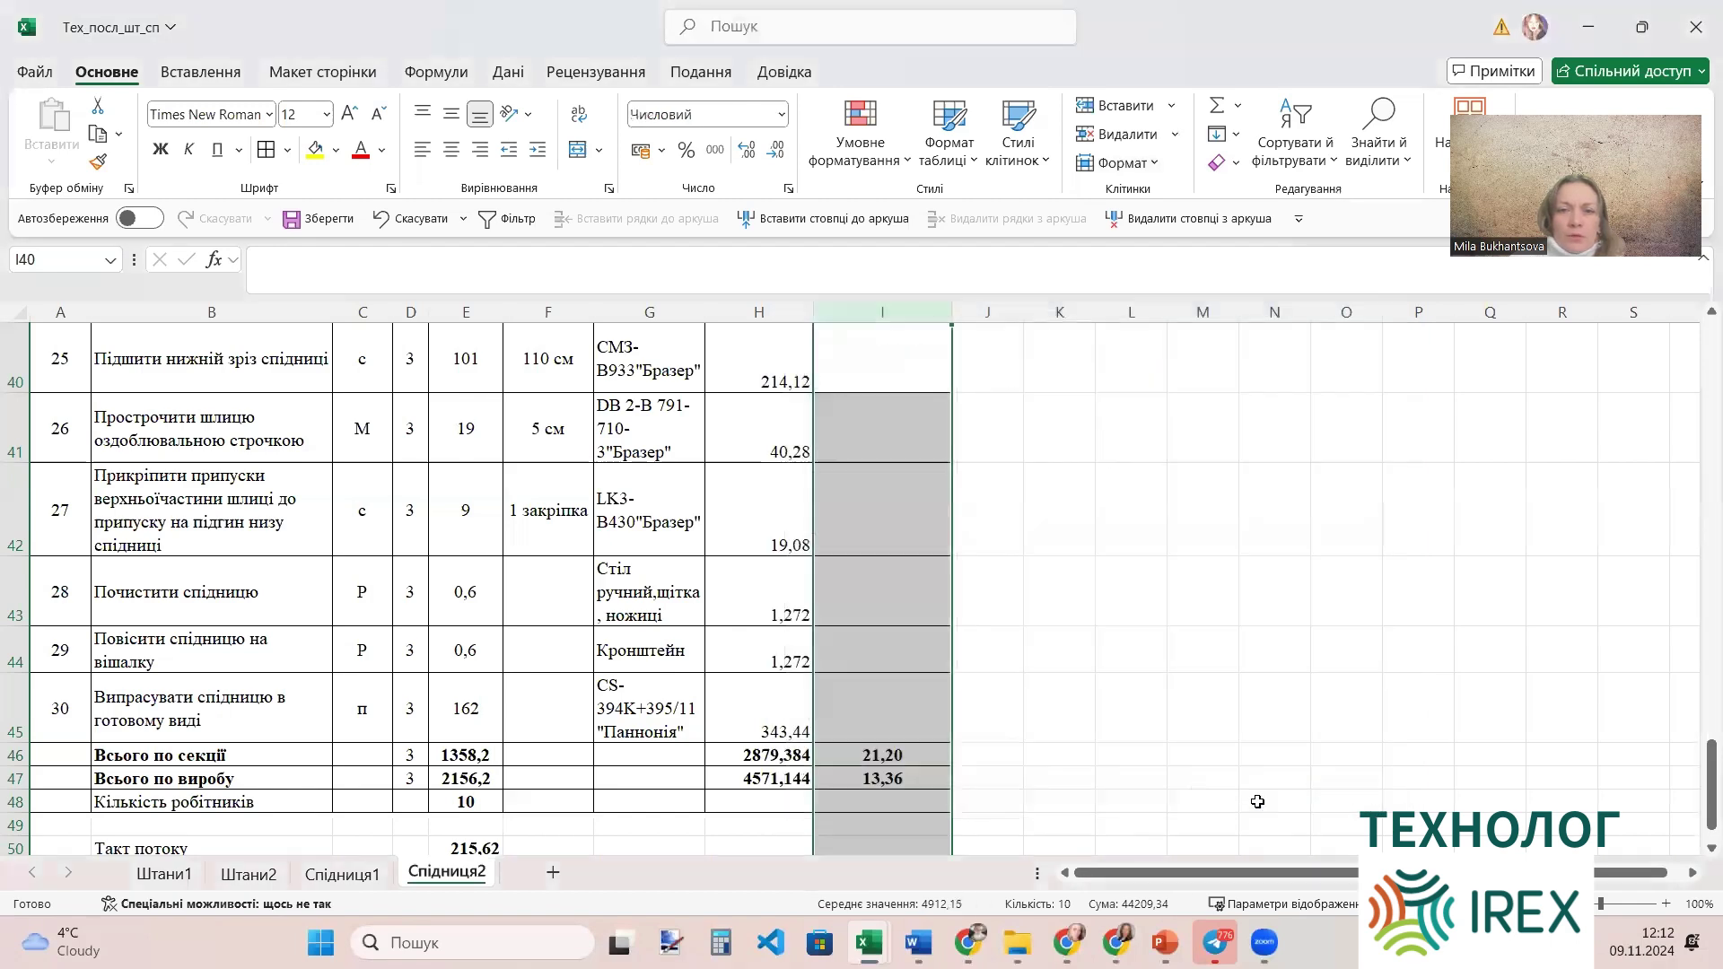
pyautogui.click(1128, 643)
pyautogui.scroll(2, 1035, 555)
pyautogui.scroll(6, 1034, 555)
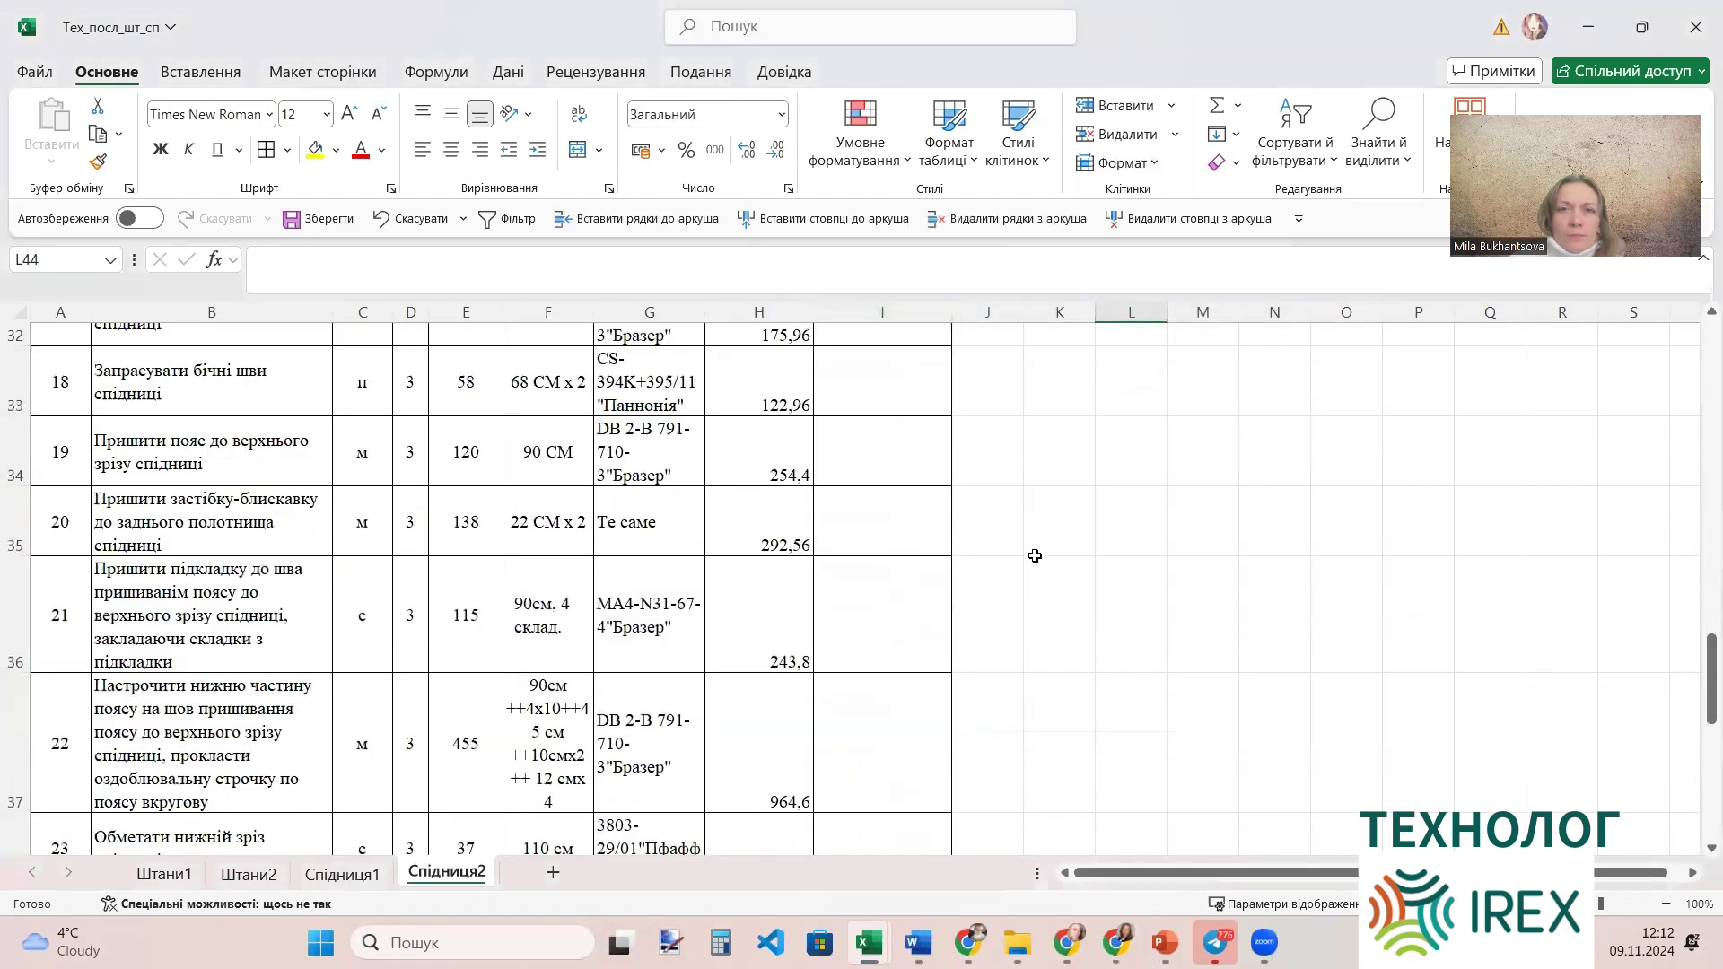
pyautogui.scroll(-8, 1033, 557)
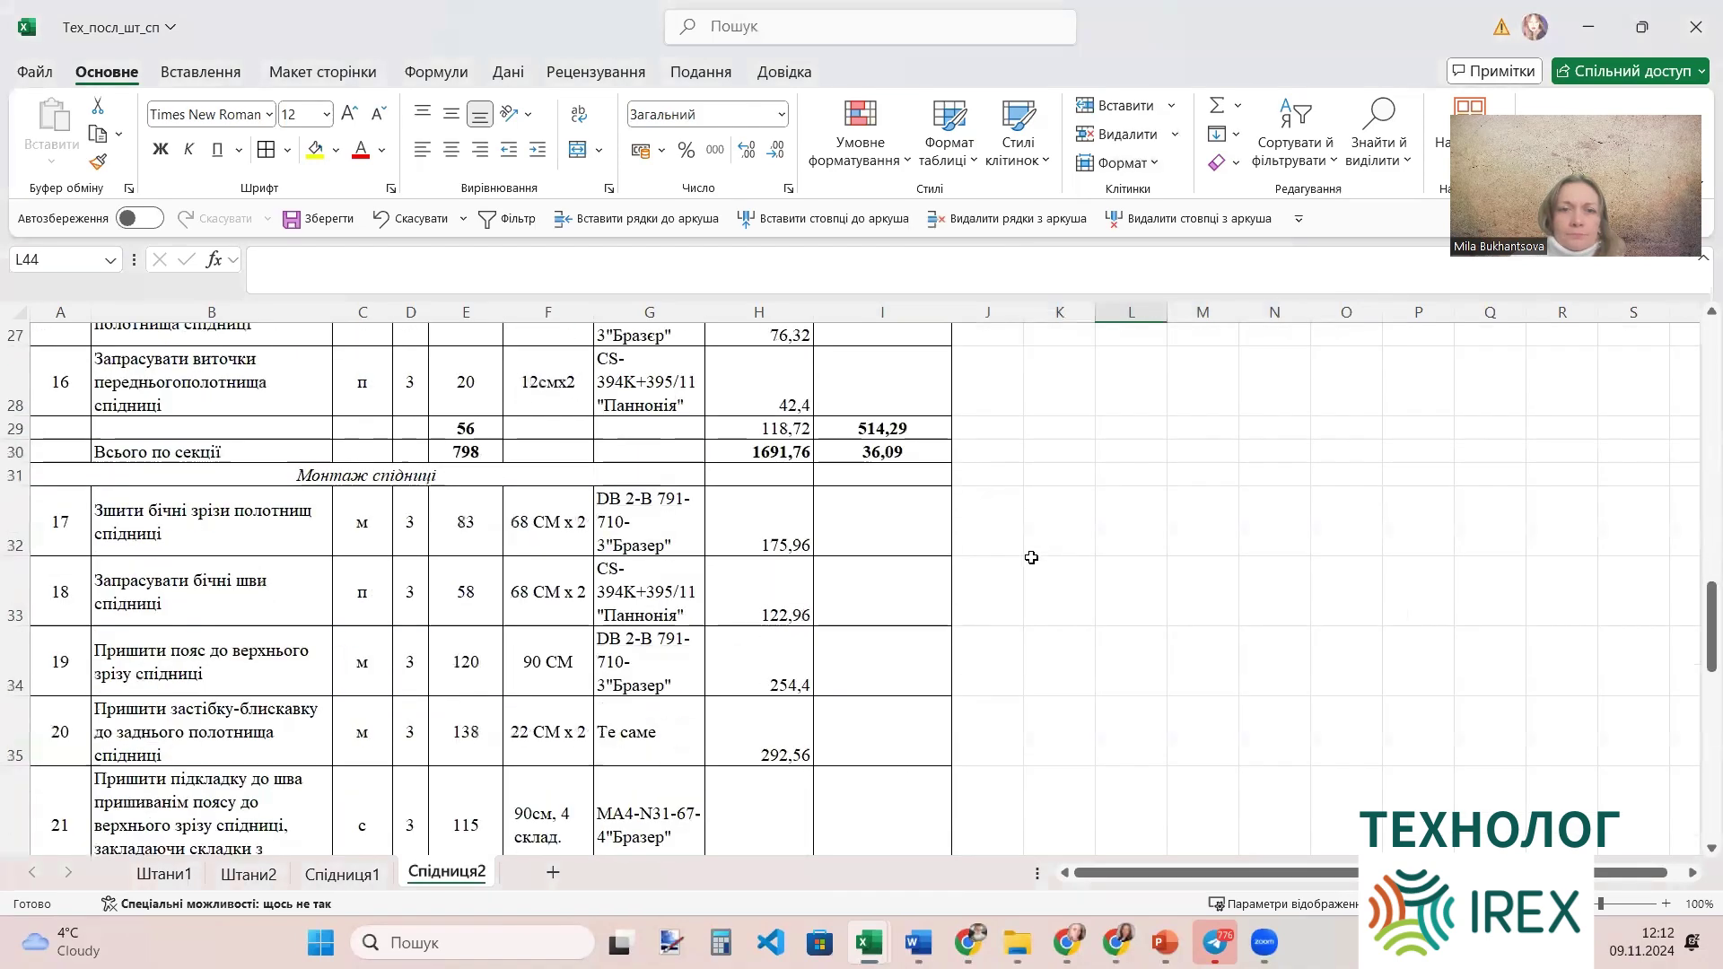
# Review the completed Спідниця2 table, from the section and product totals back up to the initial data and column headings.
pyautogui.scroll(-2, 1031, 557)
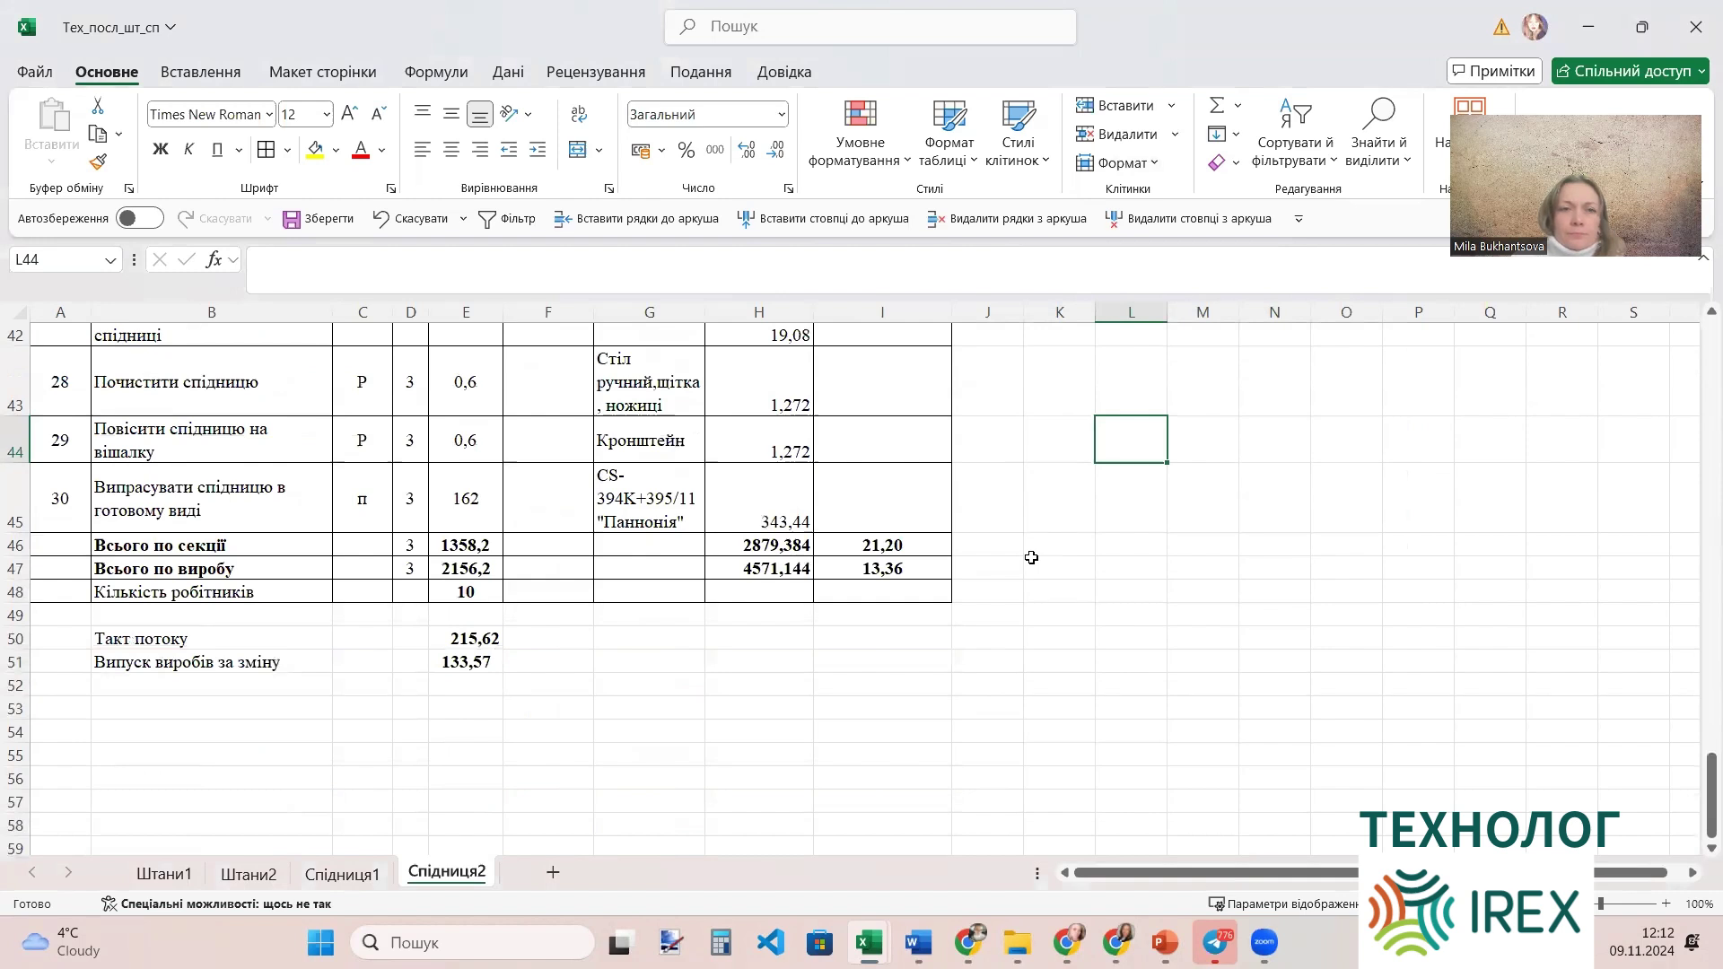
pyautogui.scroll(3, 1031, 557)
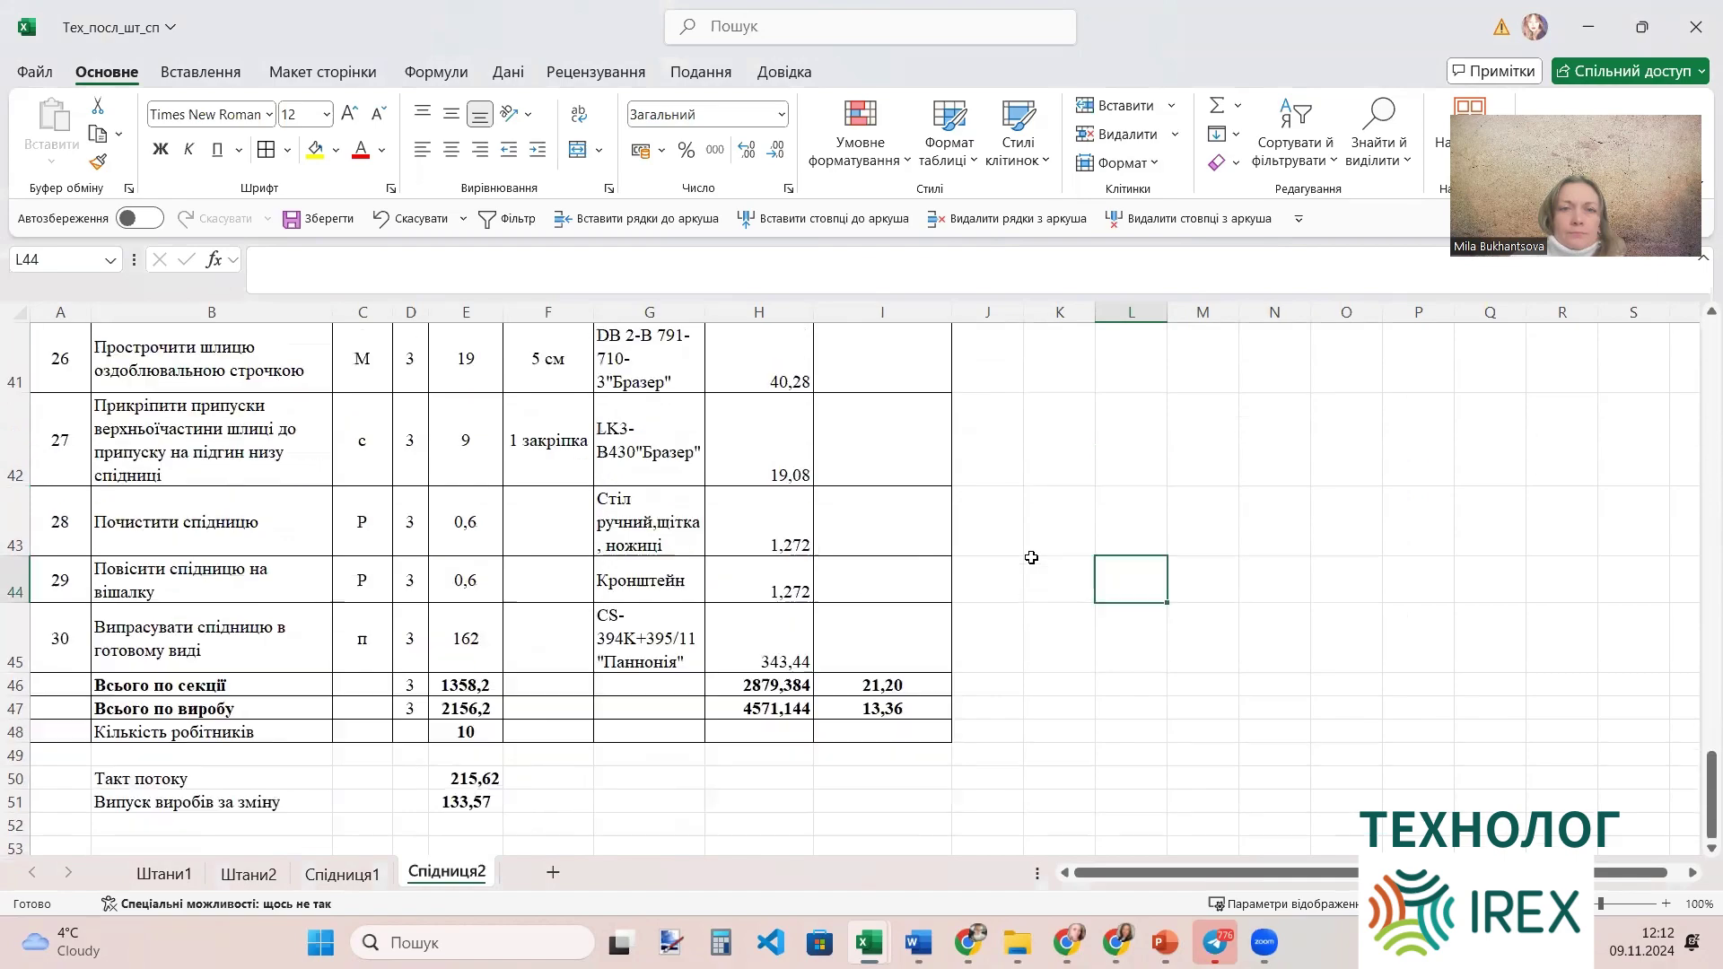
pyautogui.scroll(10, 1031, 557)
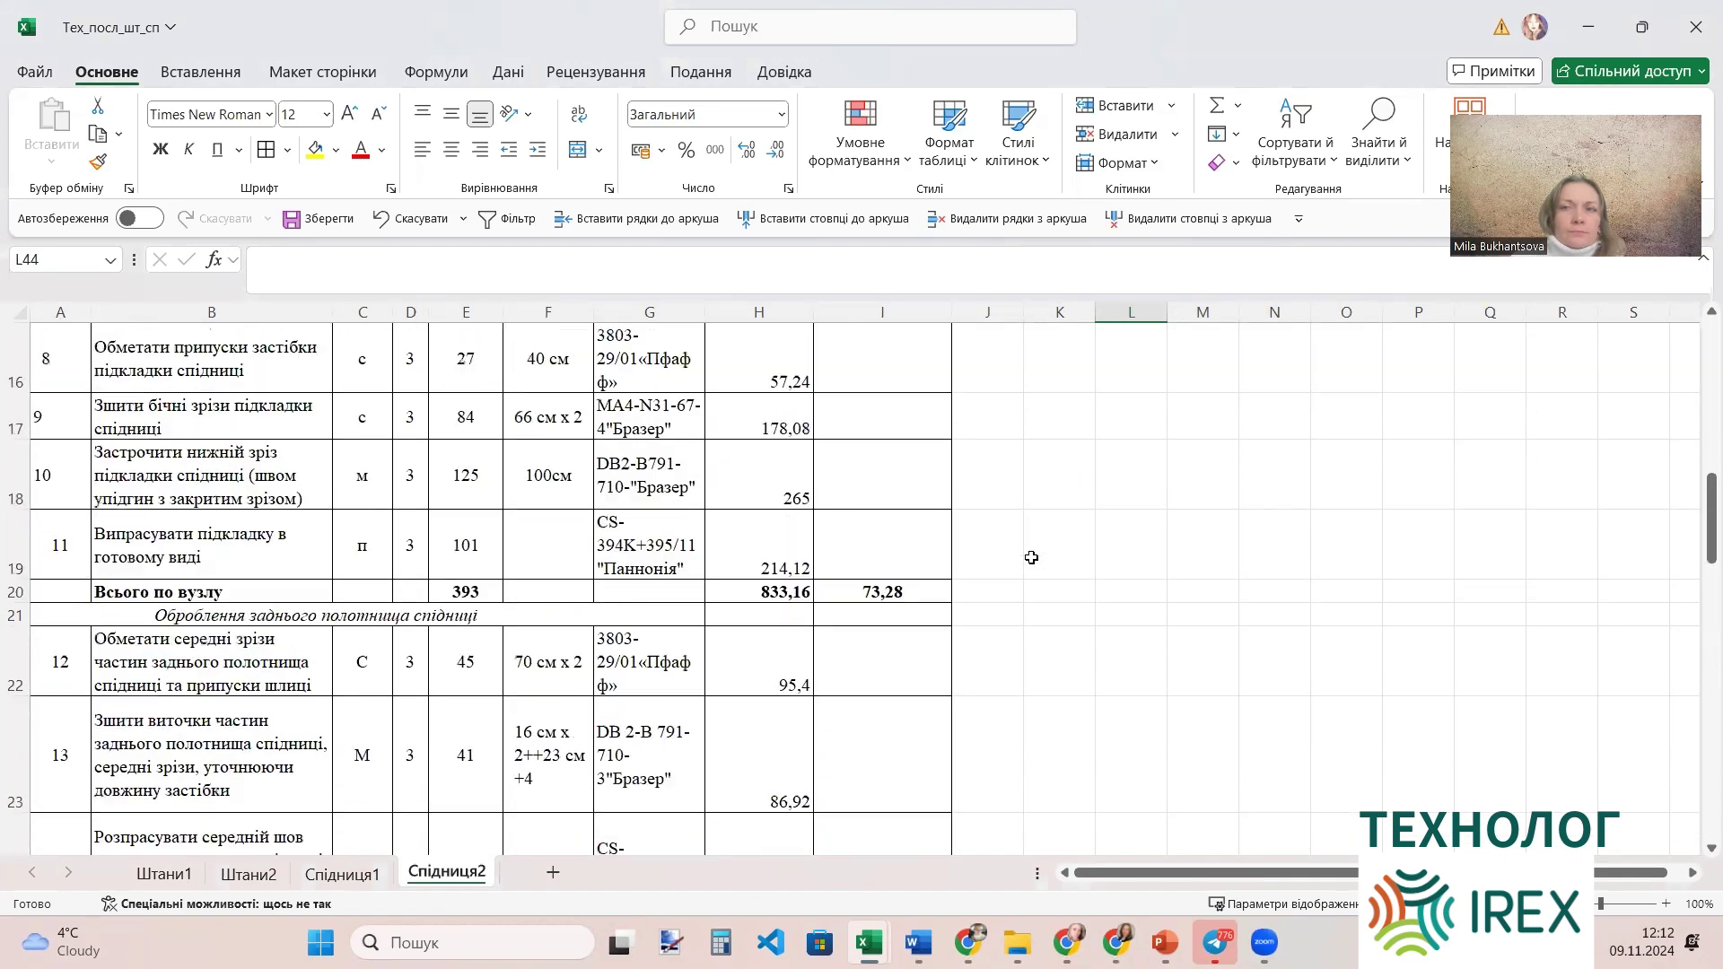
pyautogui.scroll(2, 1031, 557)
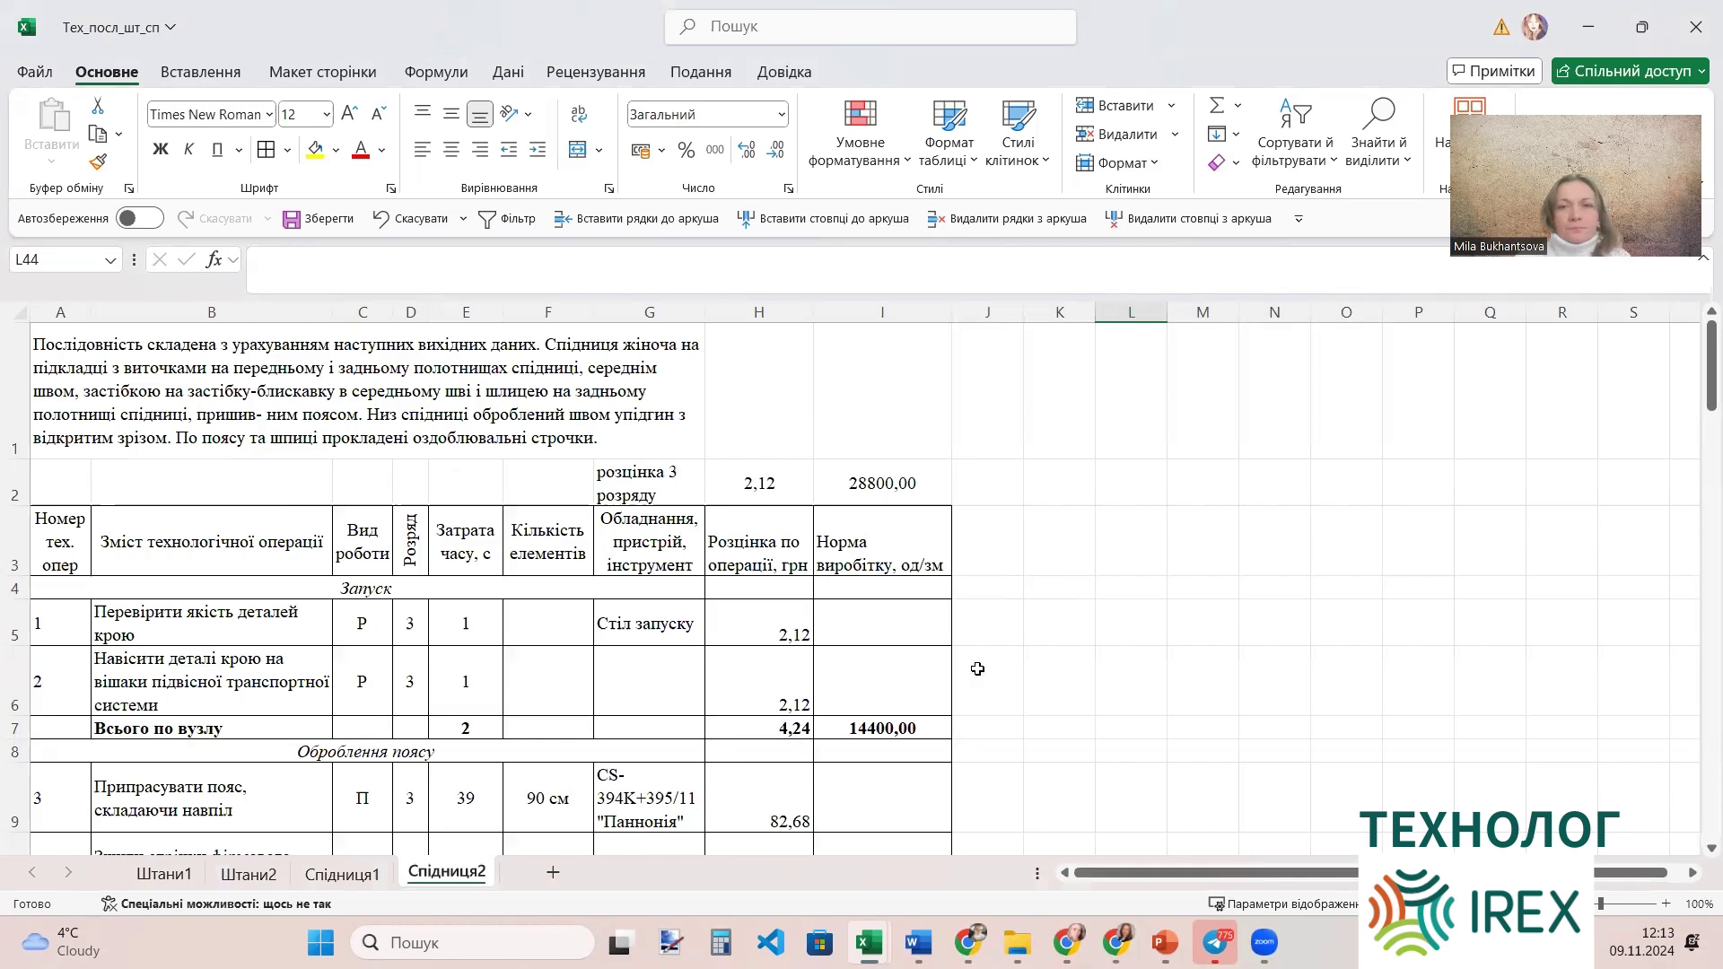
pyautogui.moveTo(917, 942)
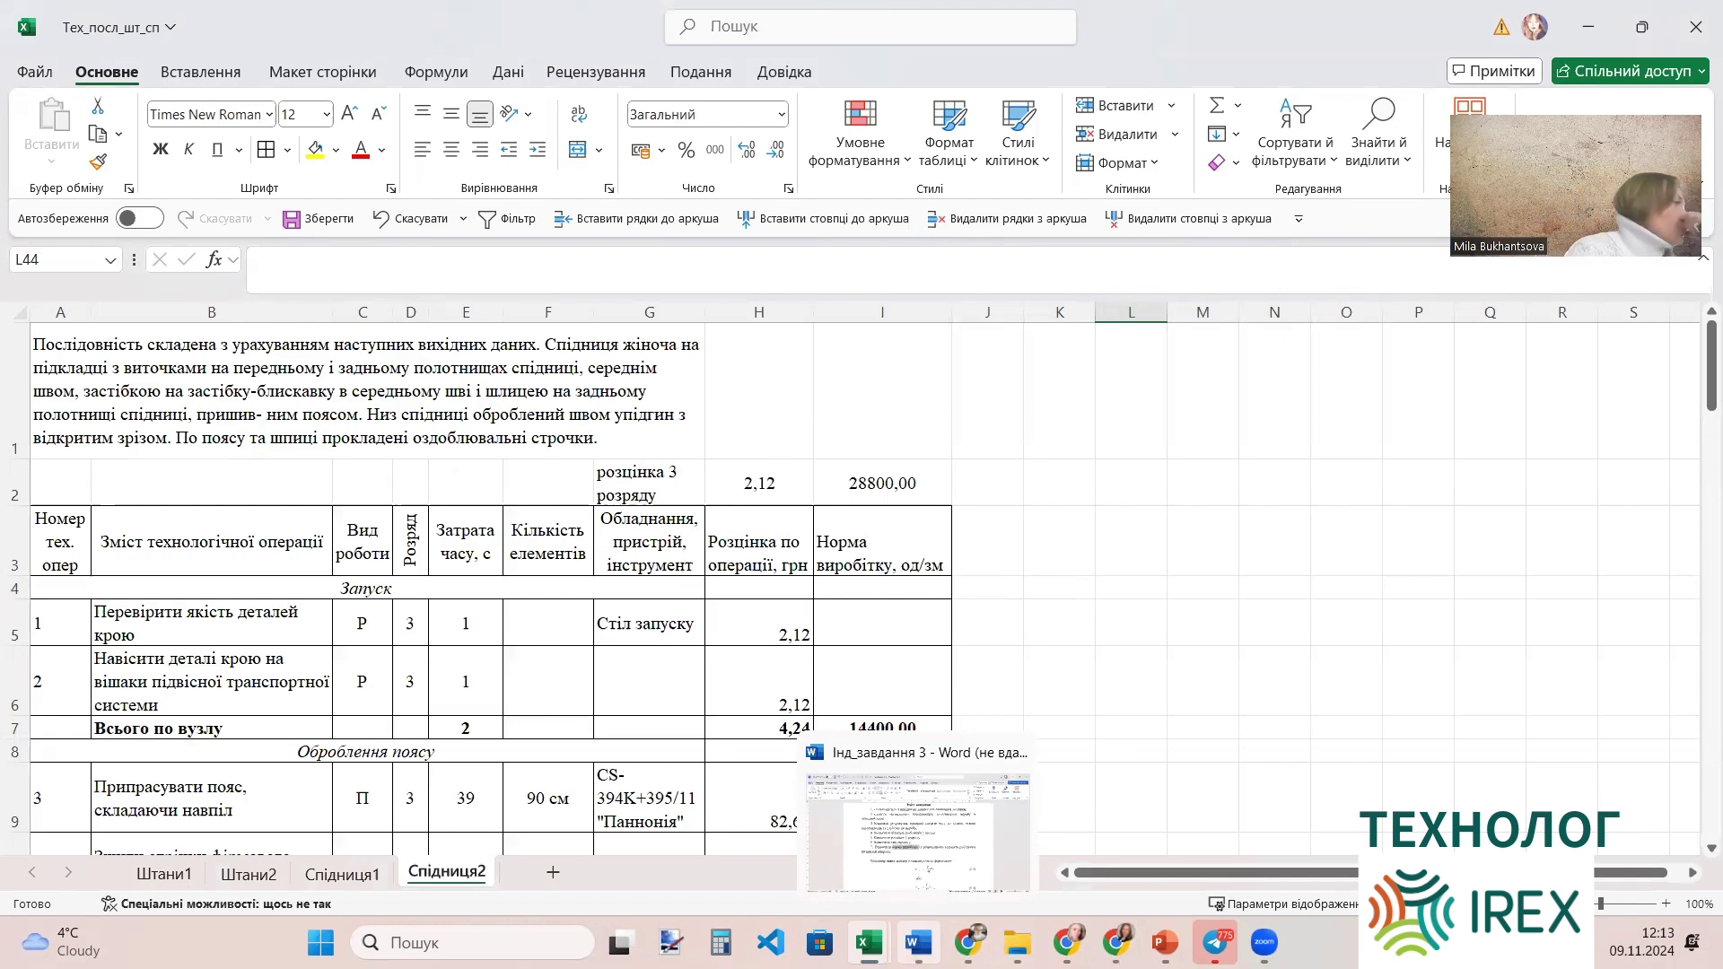
# Enter the formula =E47/6 in E53, dividing the Всього по виробу time by 6.
pyautogui.scroll(-5, 1117, 684)
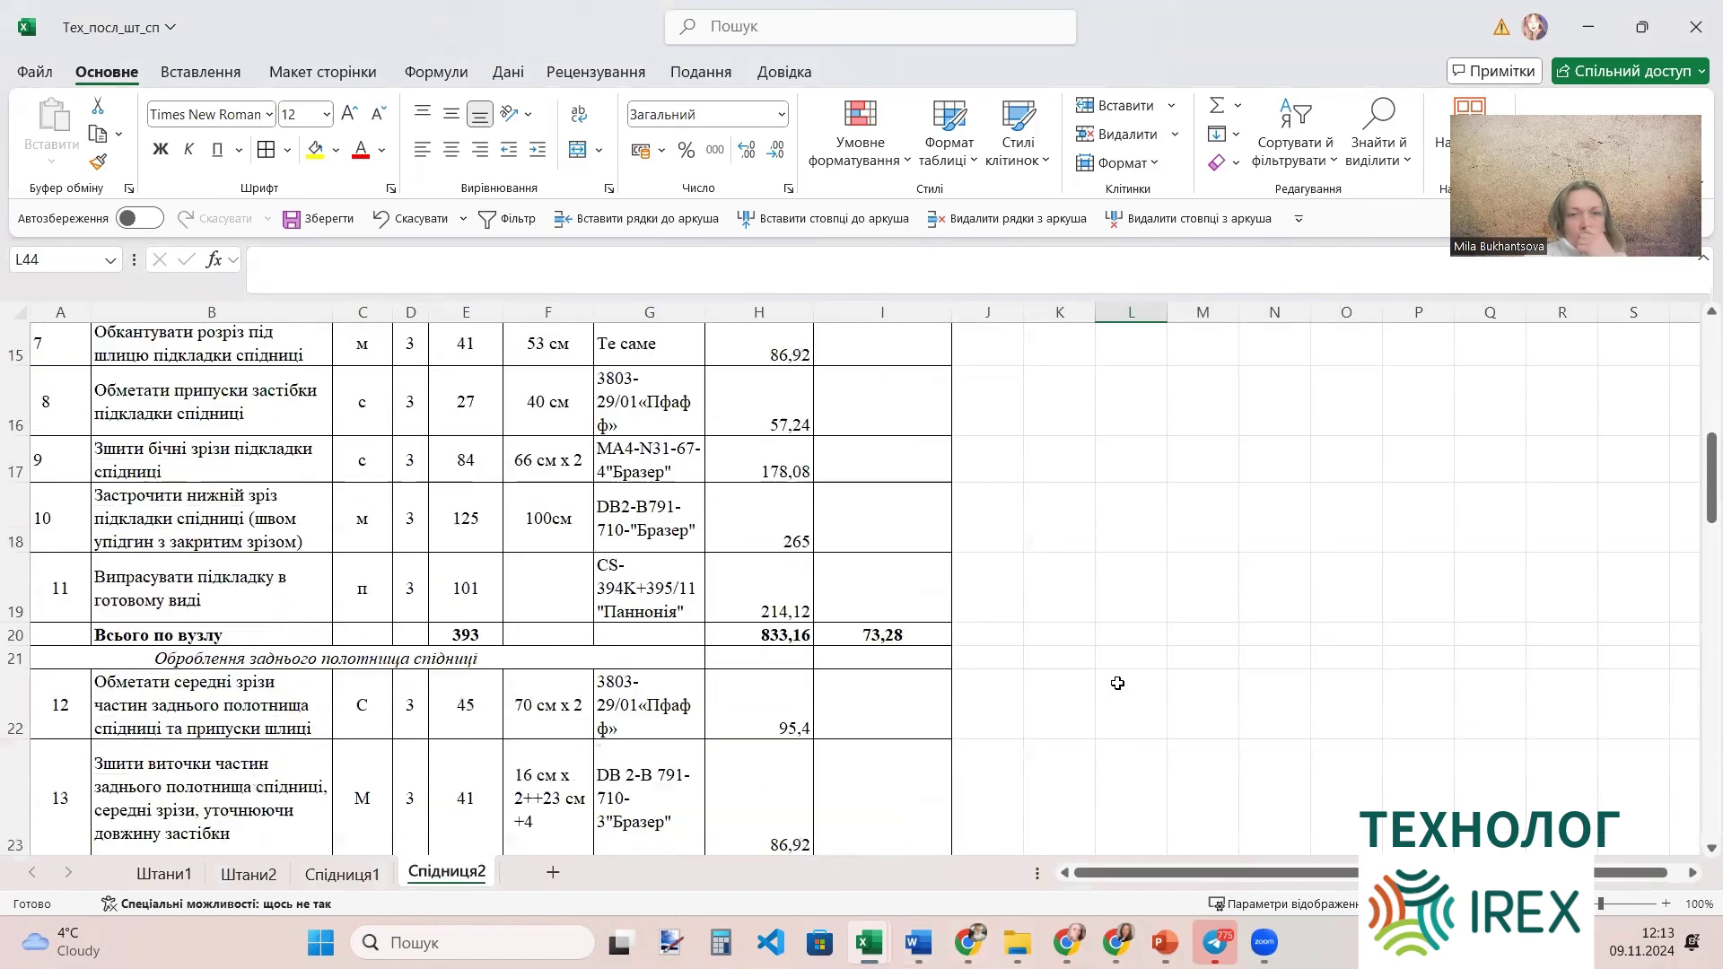
pyautogui.scroll(-11, 1117, 684)
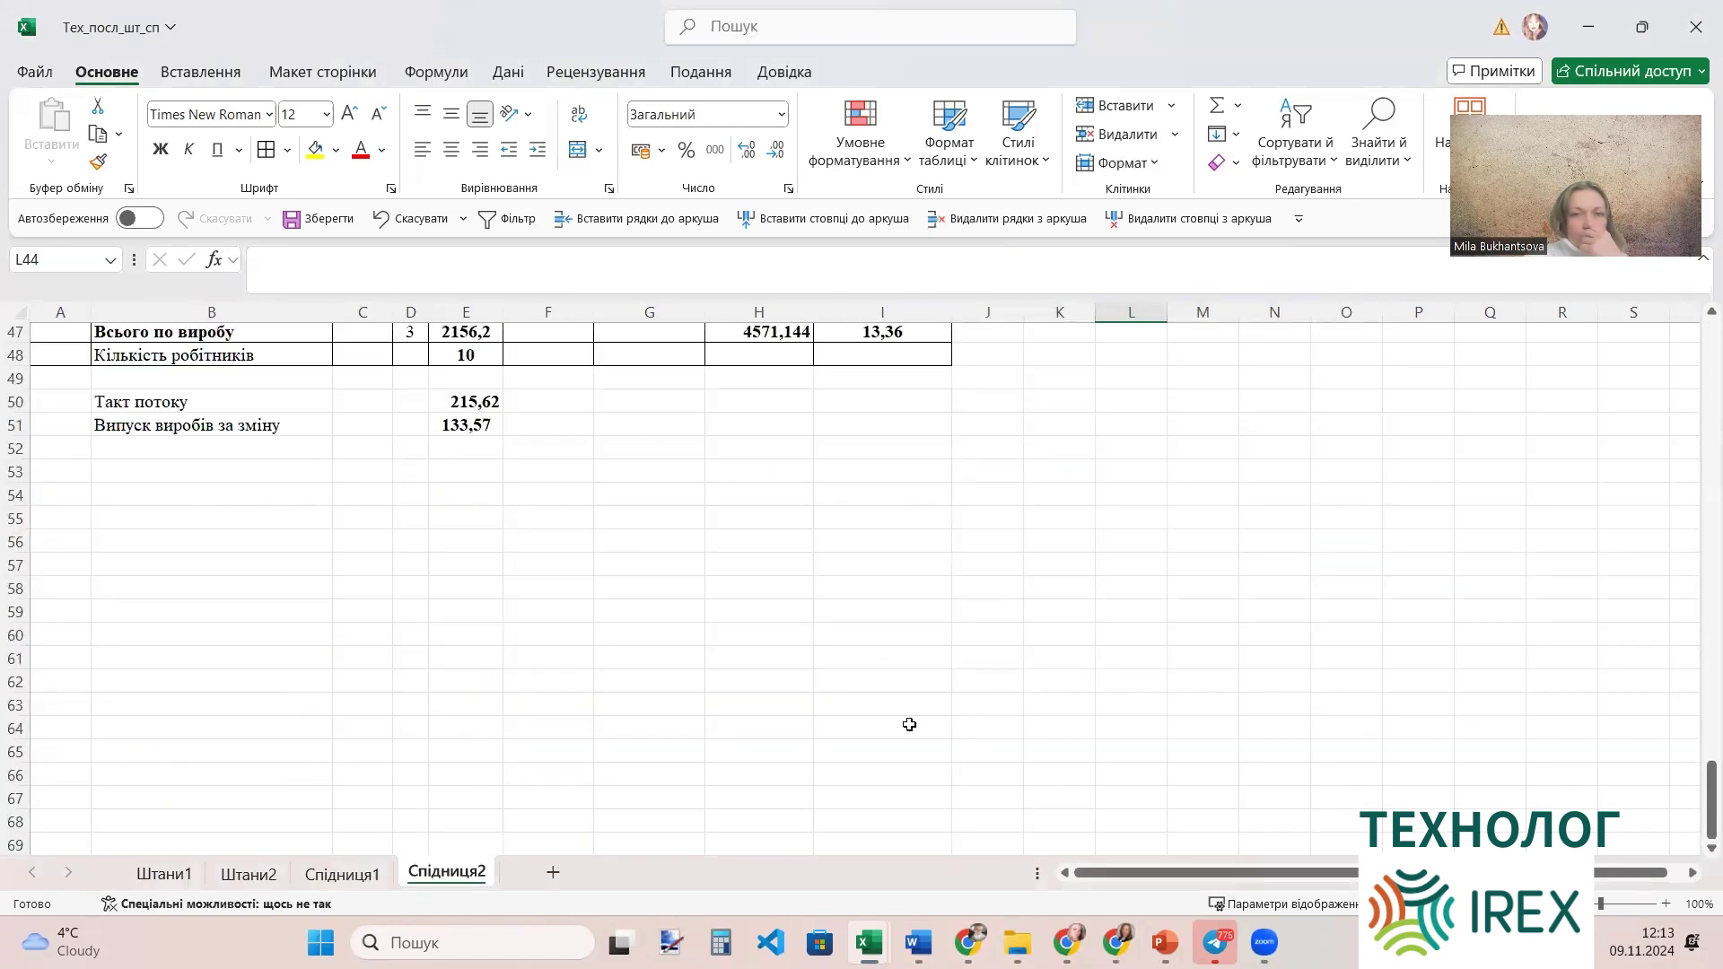
pyautogui.scroll(2, 909, 724)
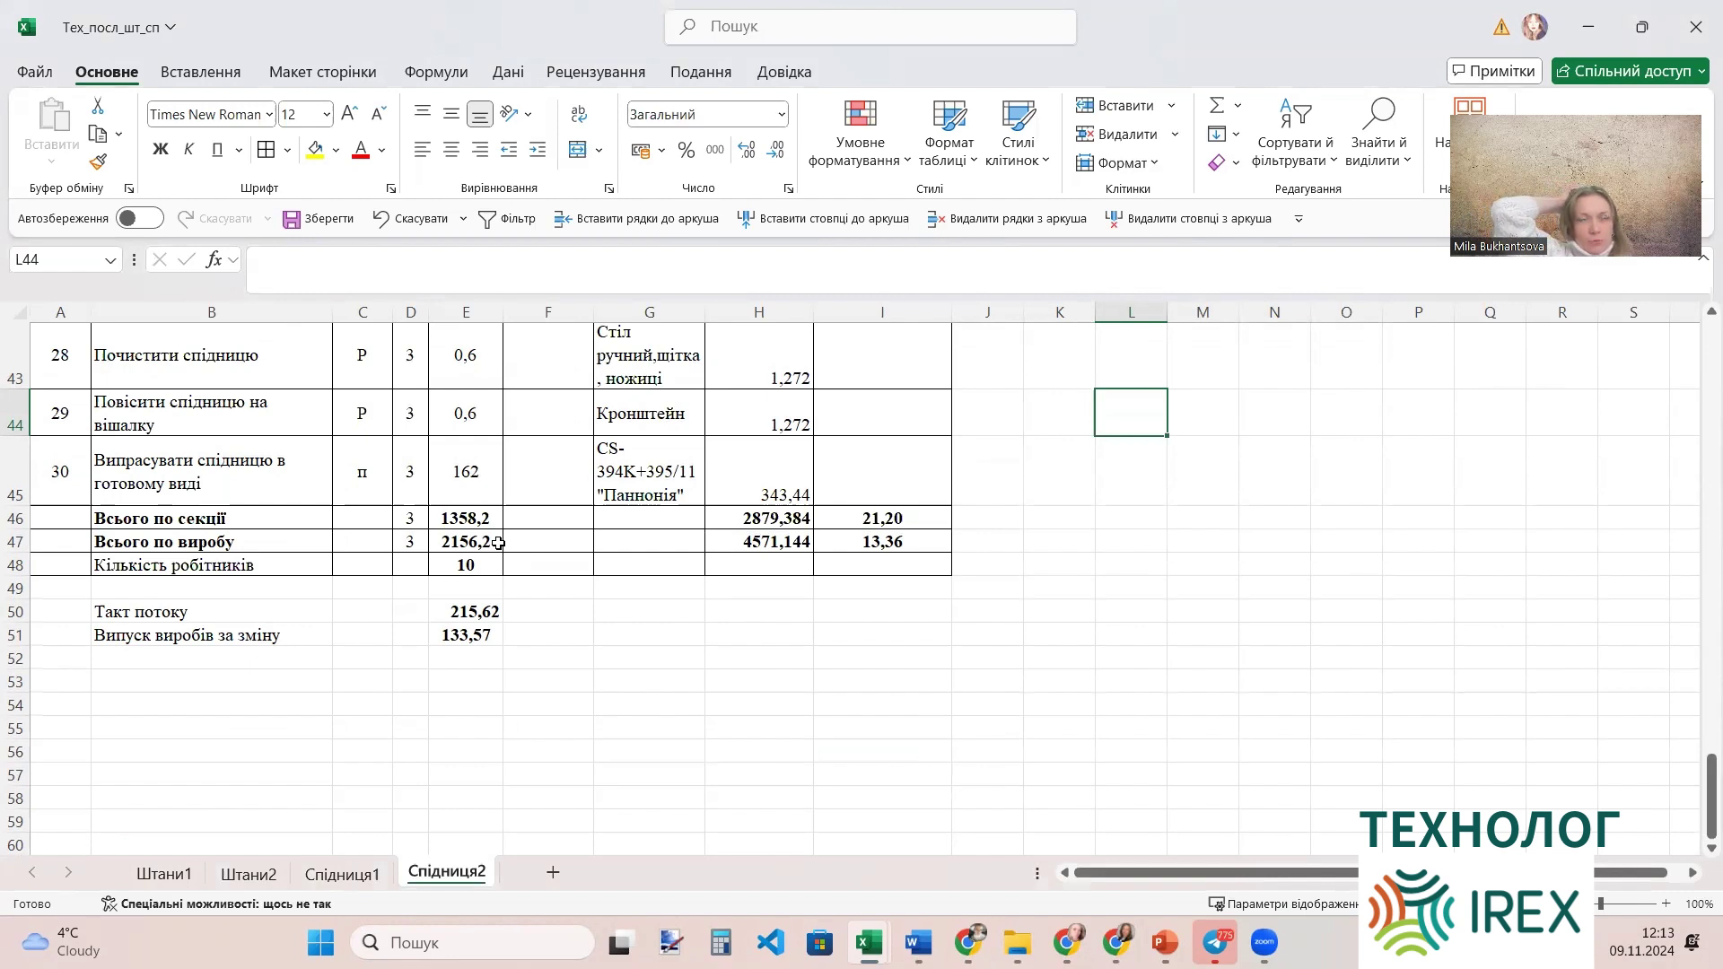
pyautogui.click(467, 687)
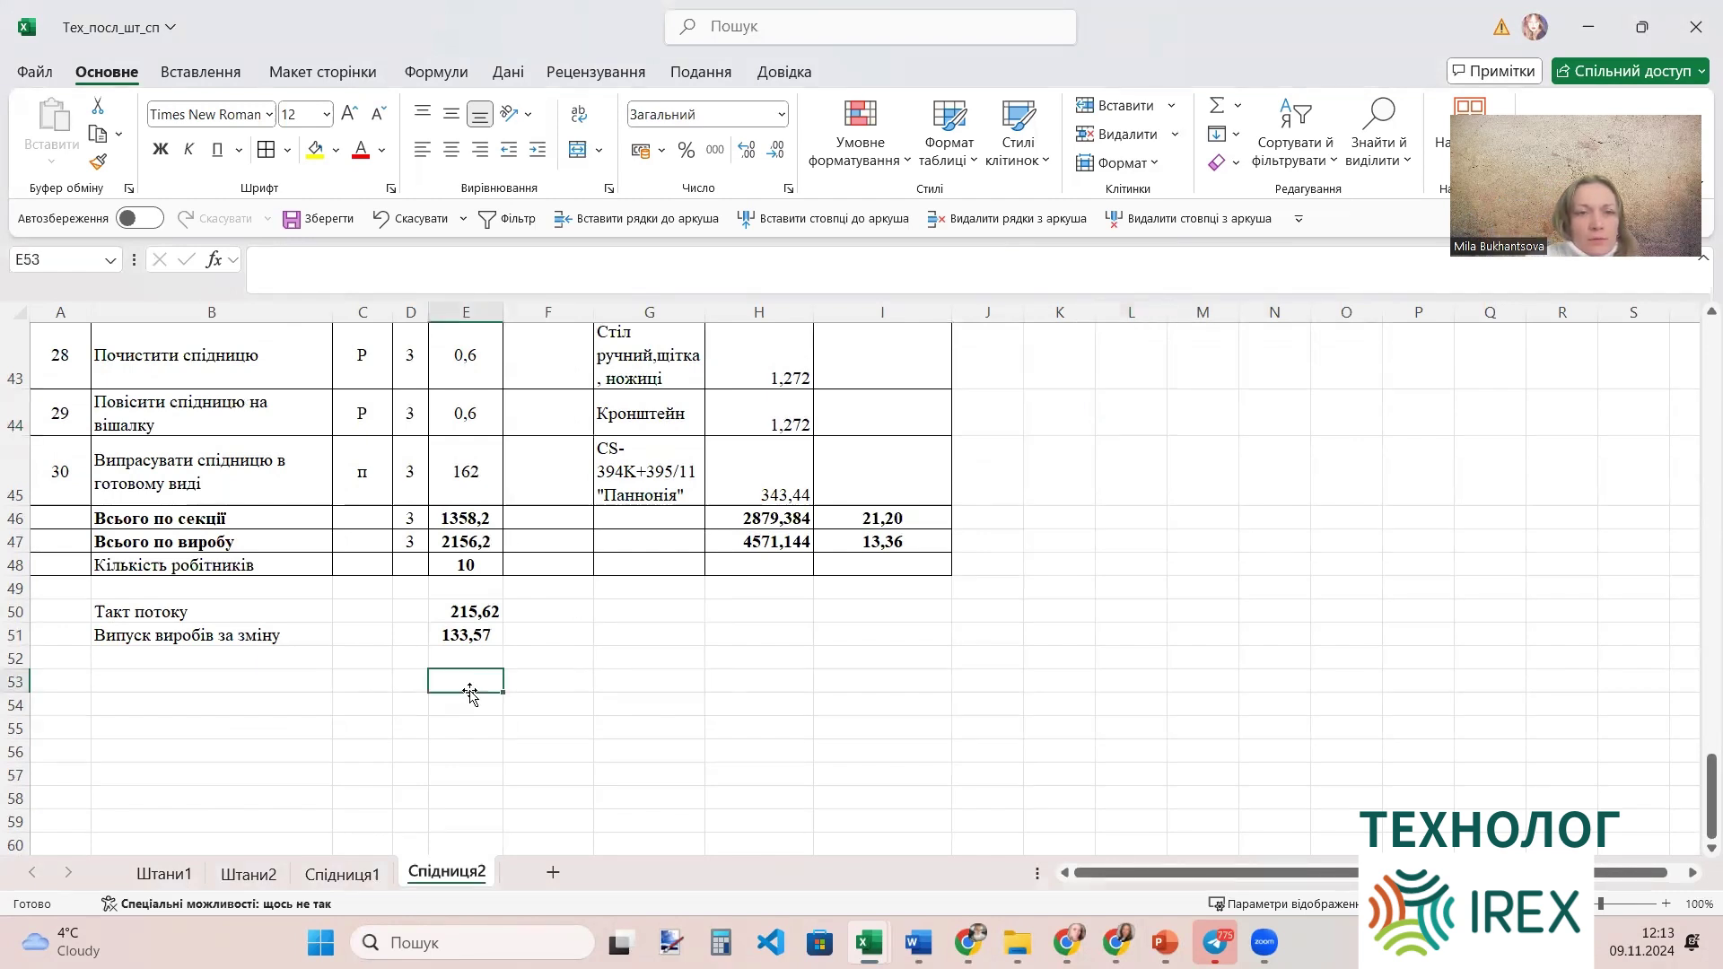
pyautogui.write('=')
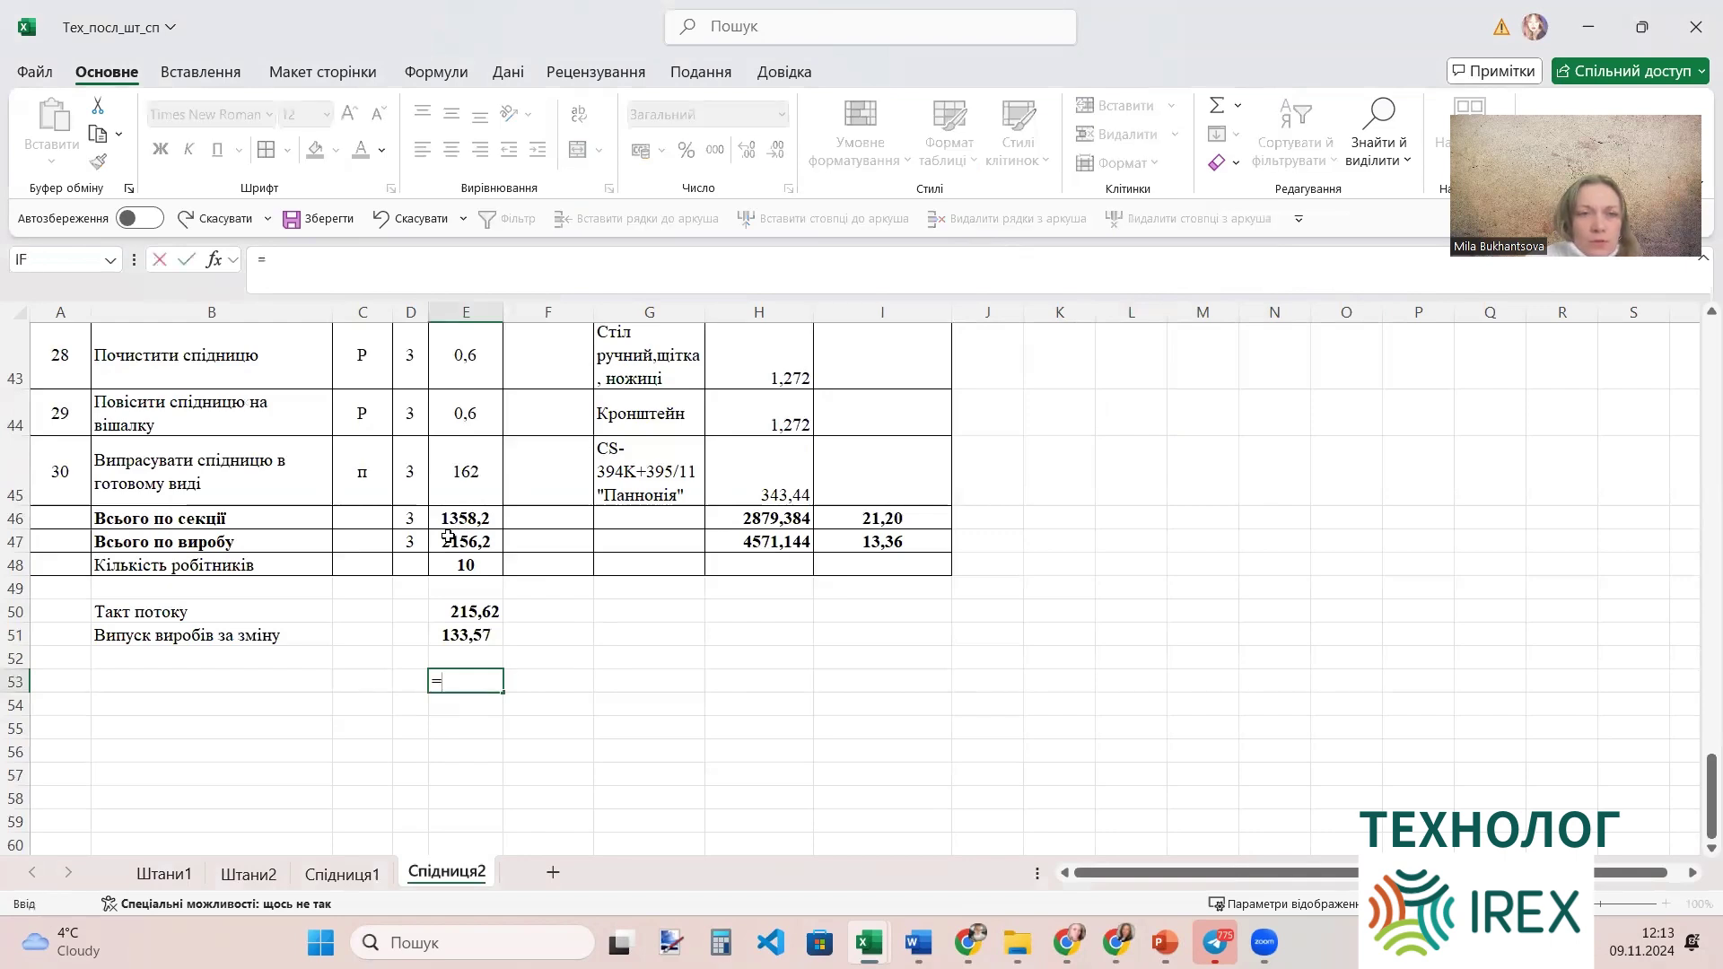
pyautogui.click(448, 536)
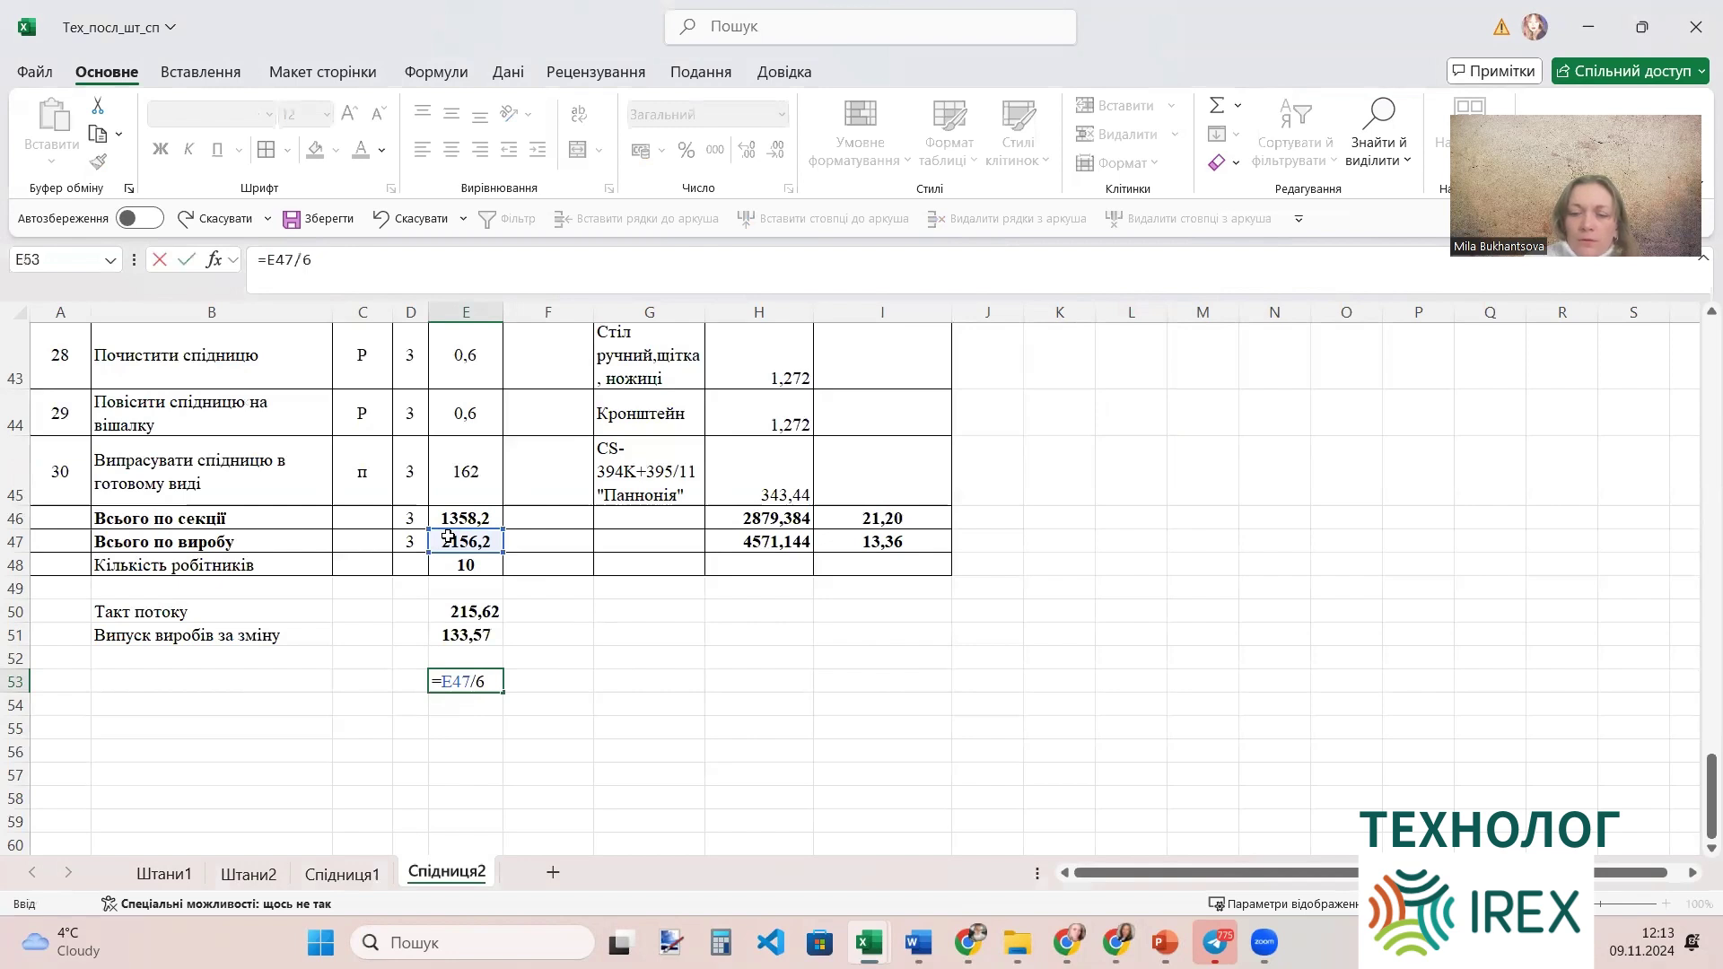
pyautogui.write('/6')
pyautogui.press('Return')
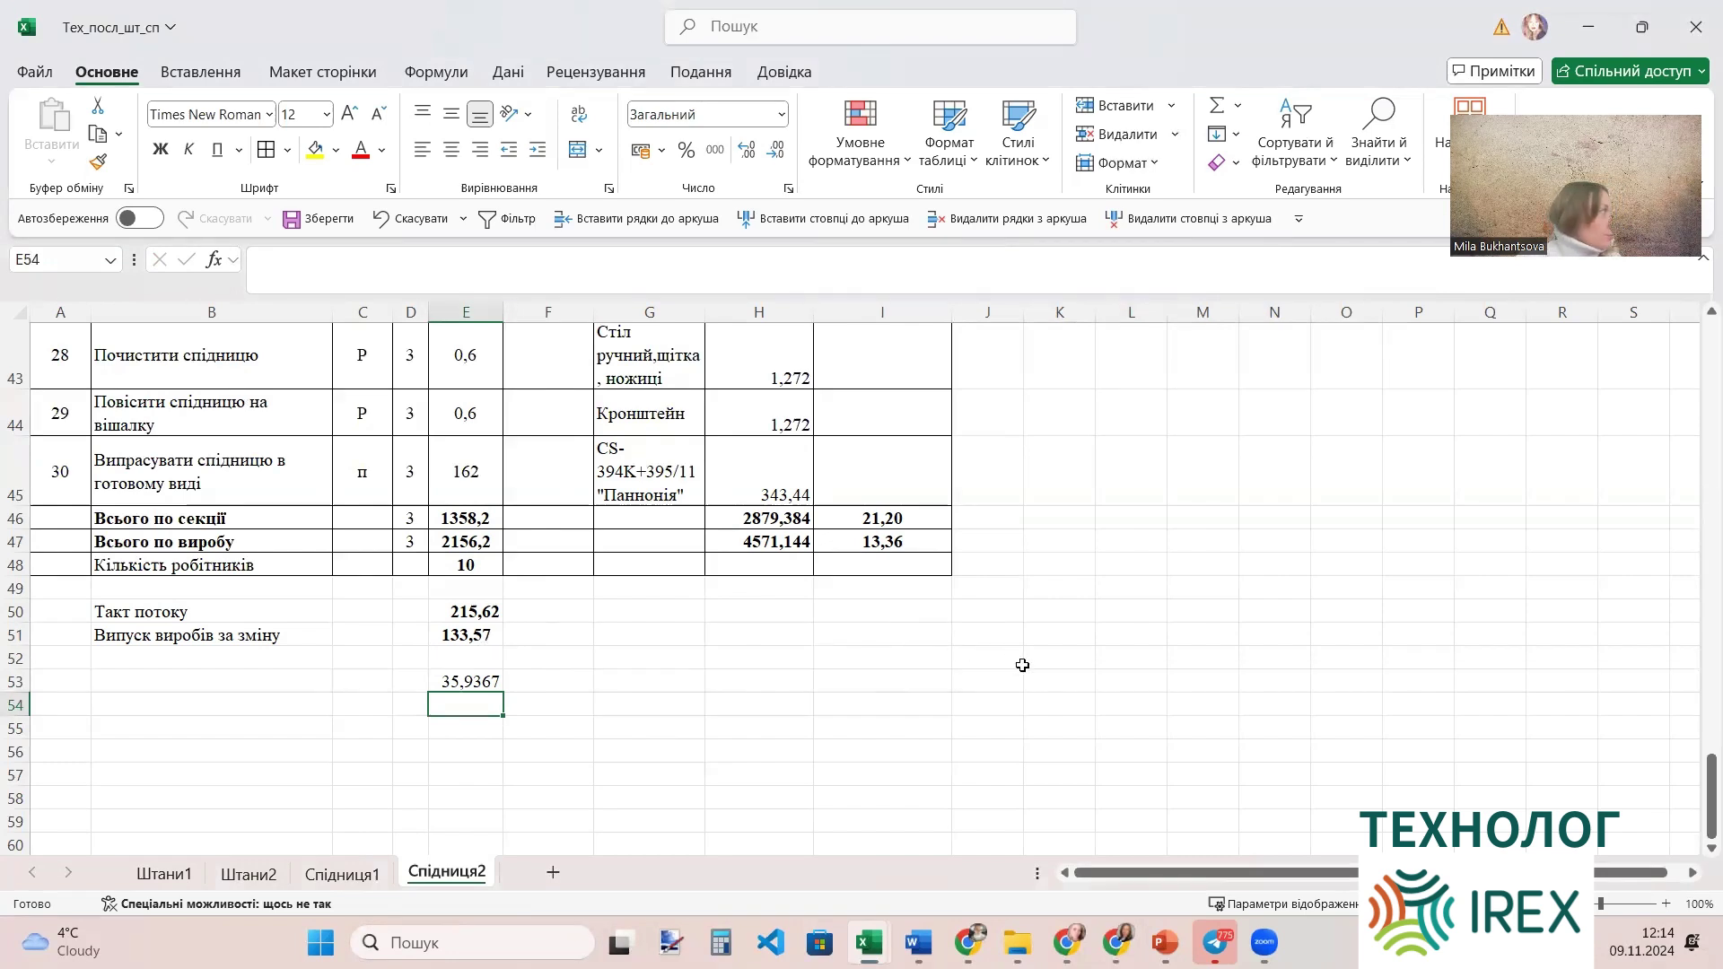
pyautogui.scroll(3, 1022, 665)
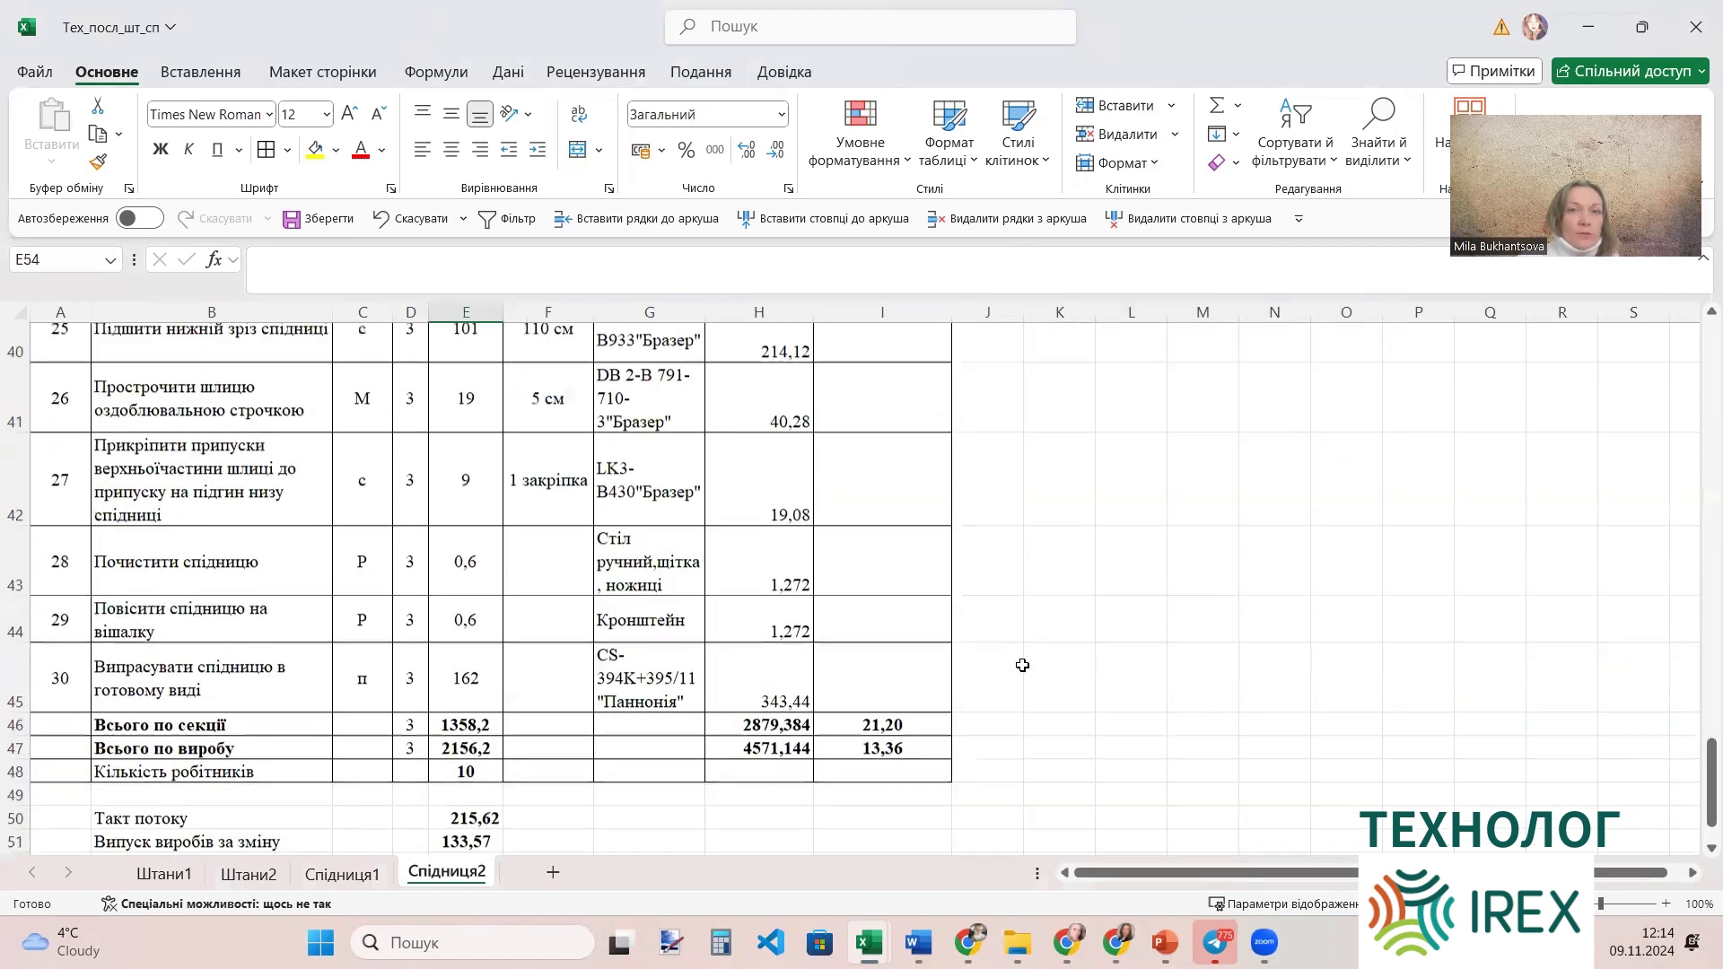
pyautogui.scroll(4, 1021, 665)
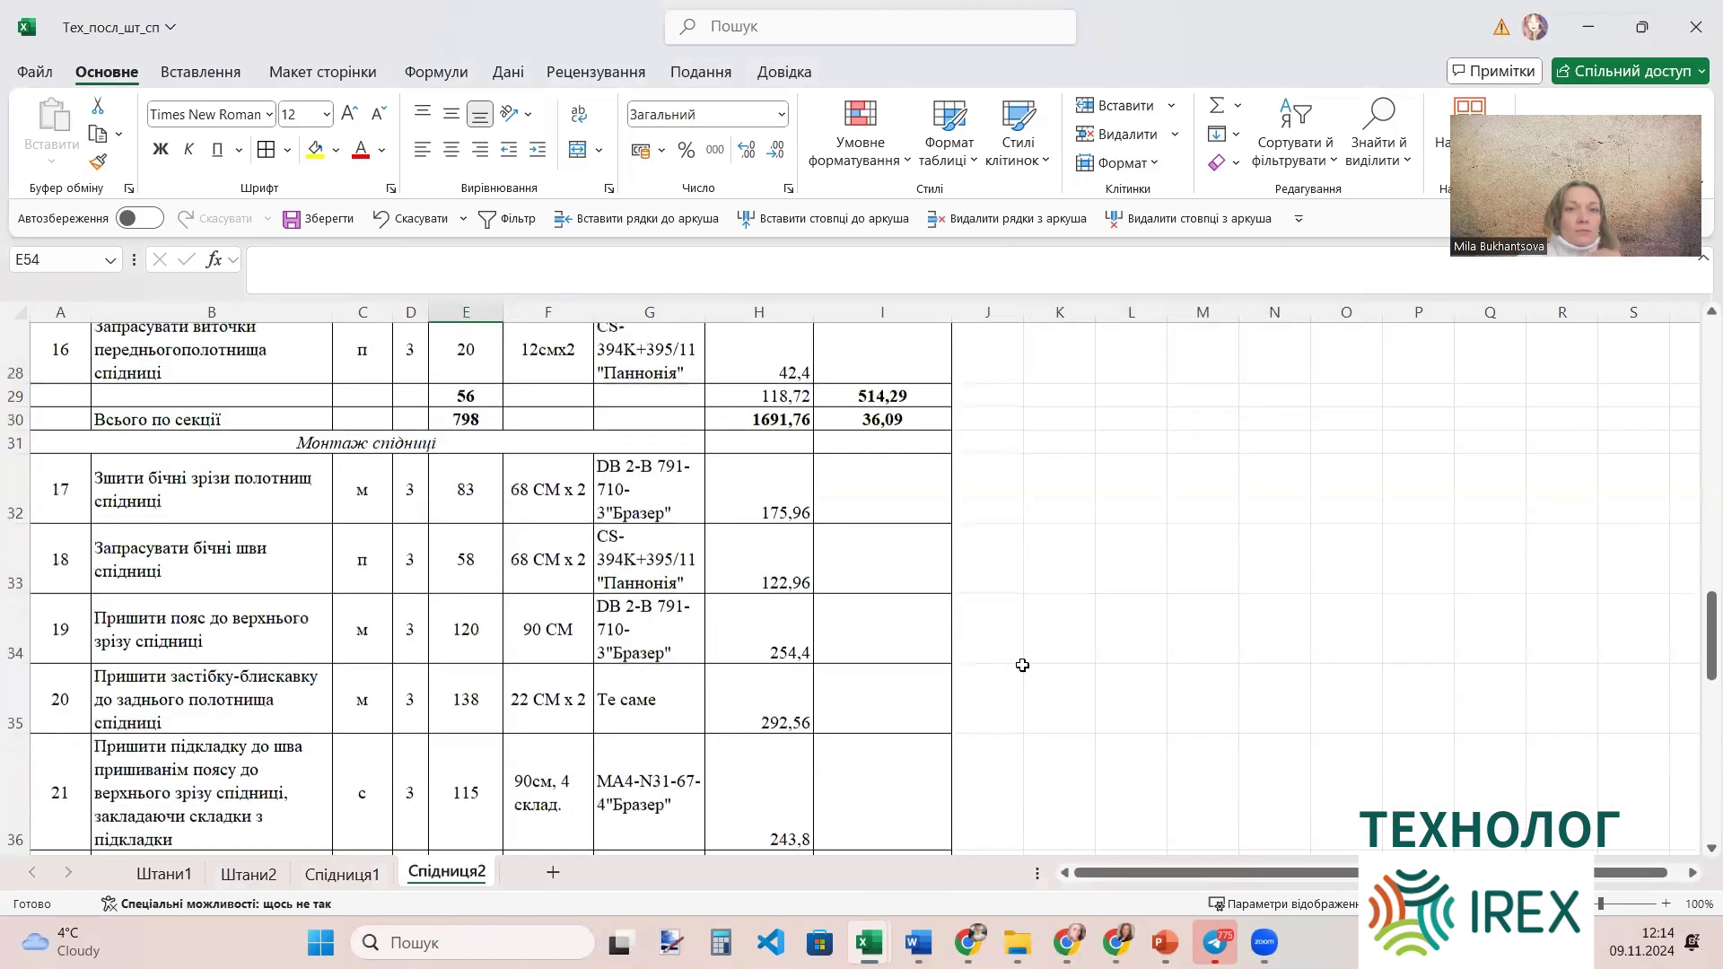
pyautogui.scroll(6, 1022, 665)
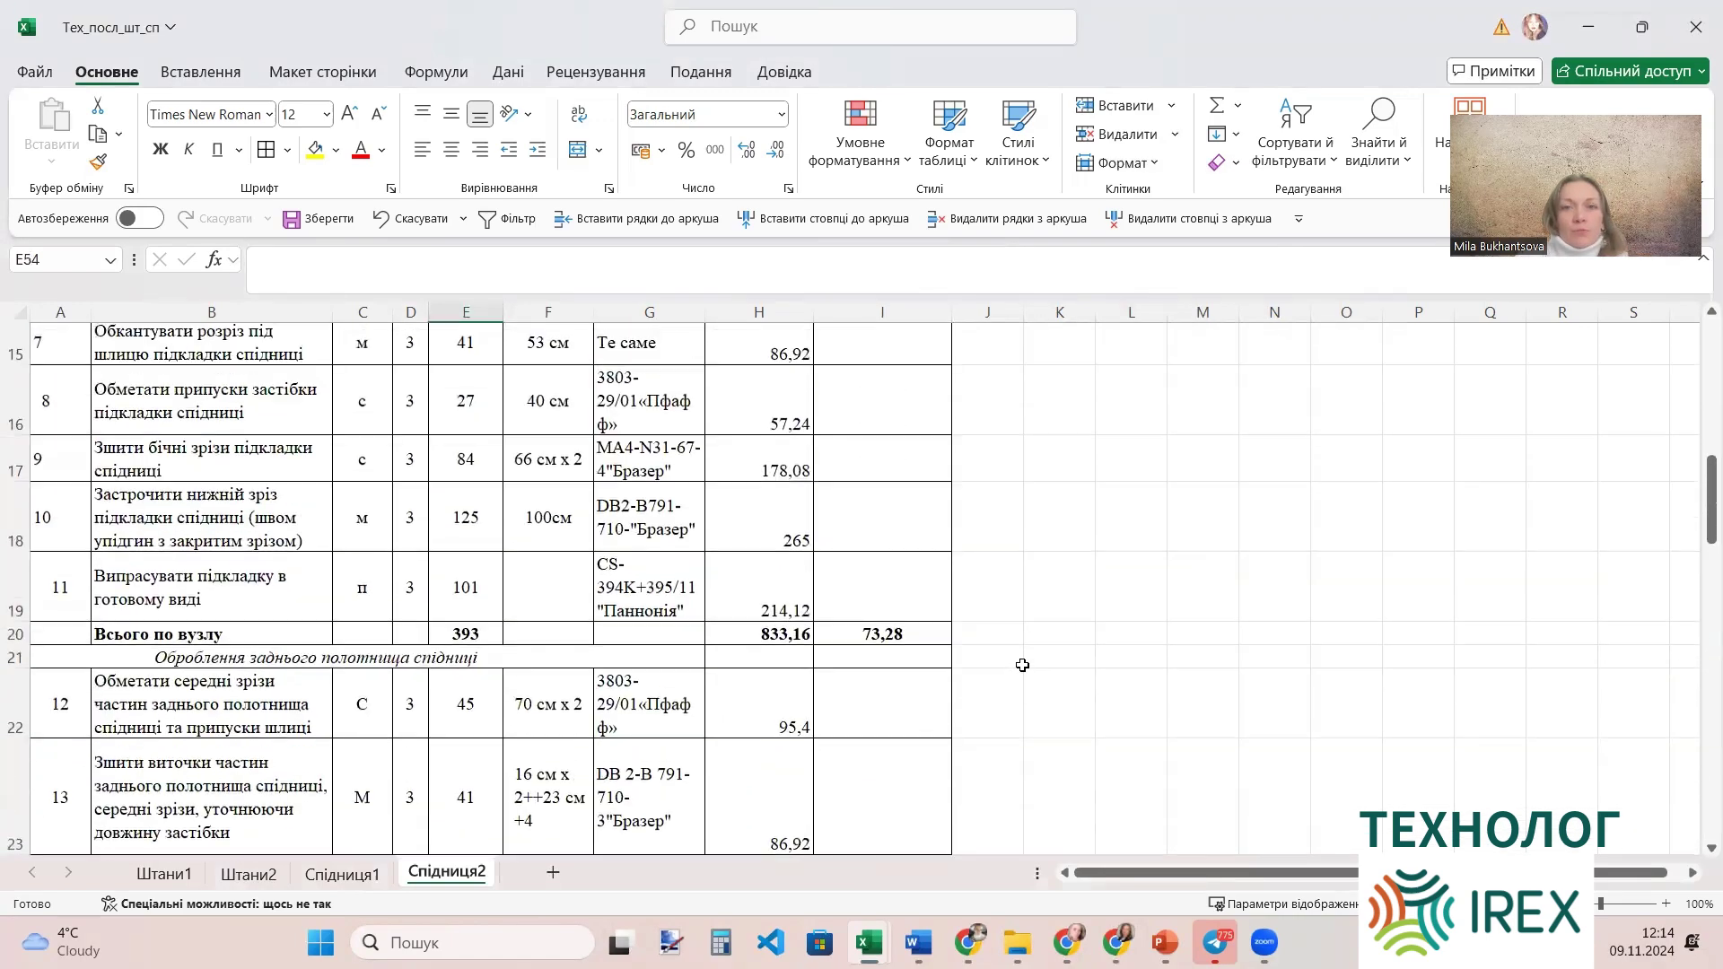